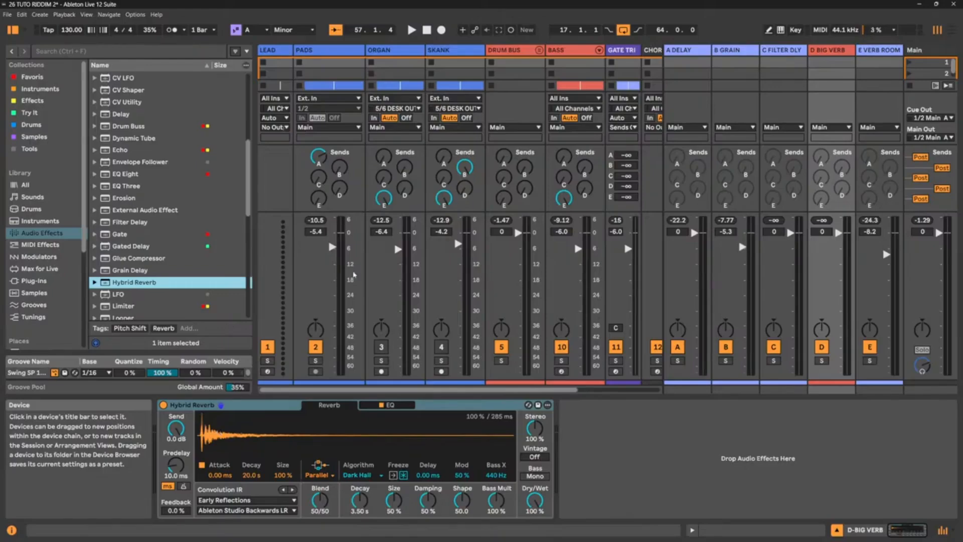
# Try the Pre Algo option in the Hybrid Reverb's EQ and return to the reverb settings
pyautogui.click(658, 449)
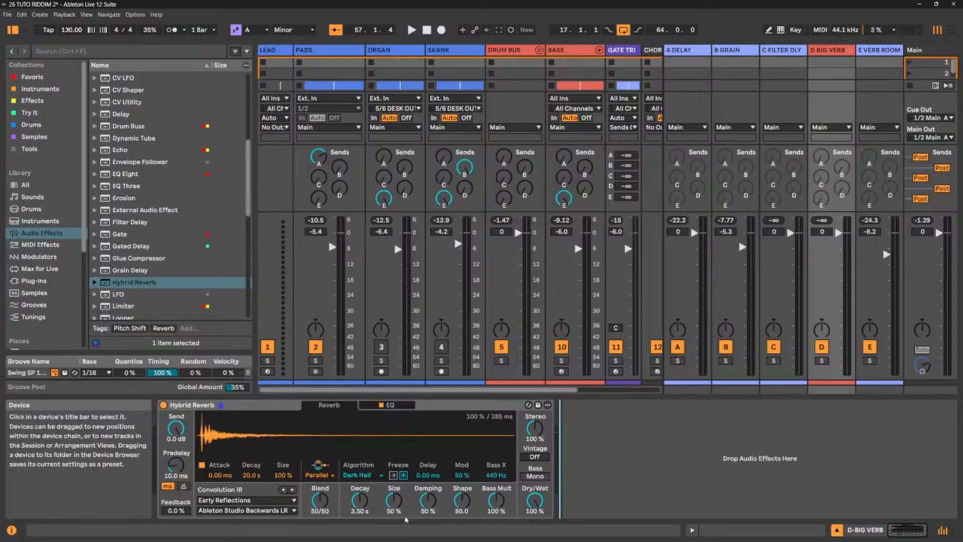
pyautogui.click(405, 407)
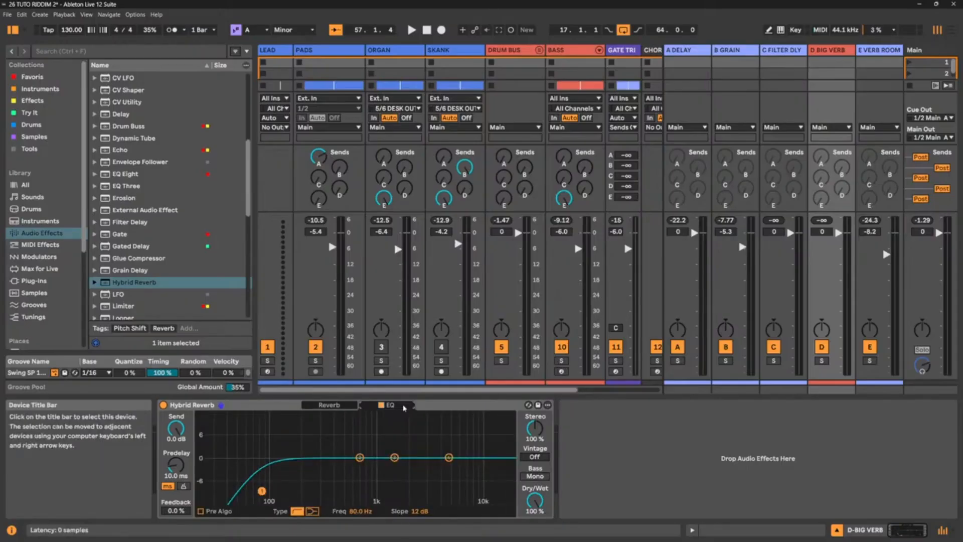
pyautogui.click(200, 511)
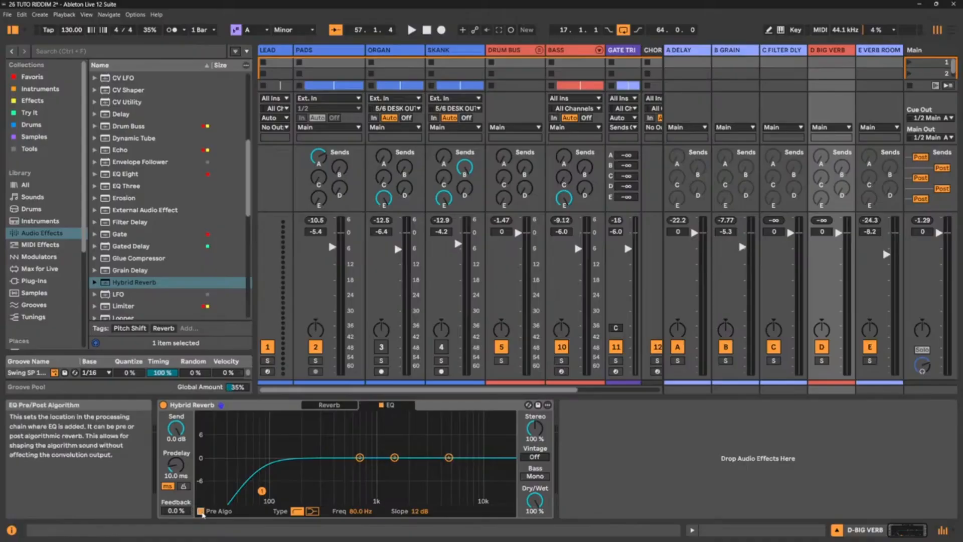
pyautogui.click(329, 405)
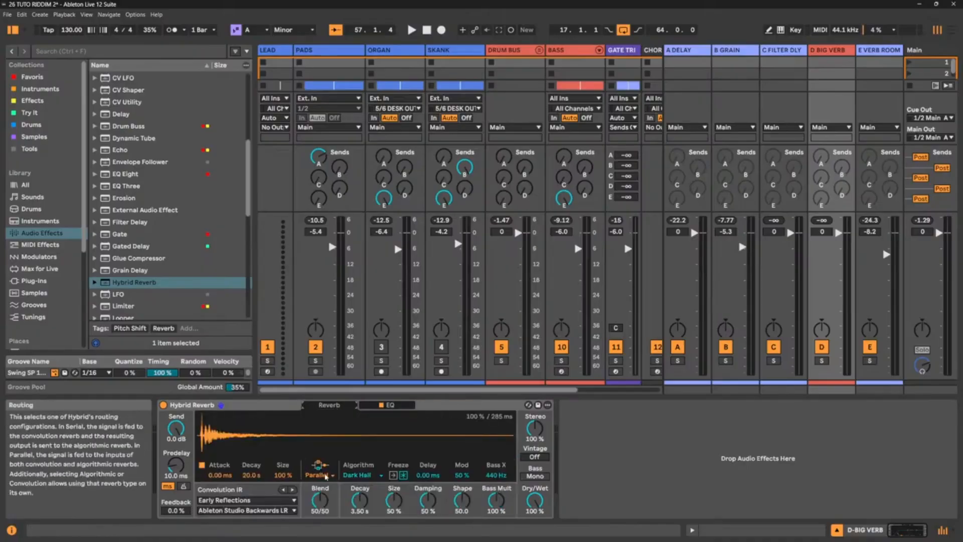
# Try the Serial and Algorithm routings in the Hybrid Reverb, and set the routing to Convolution
pyautogui.click(325, 475)
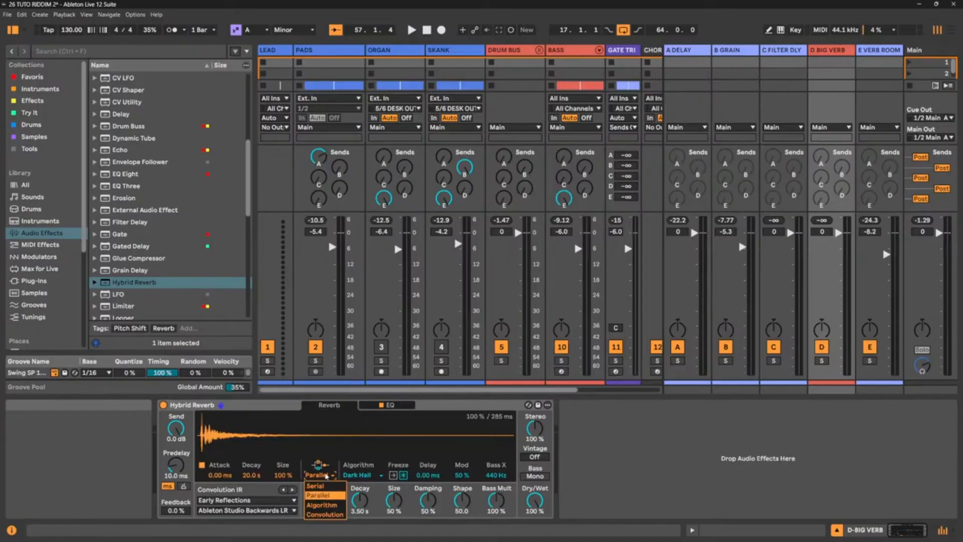
pyautogui.click(327, 486)
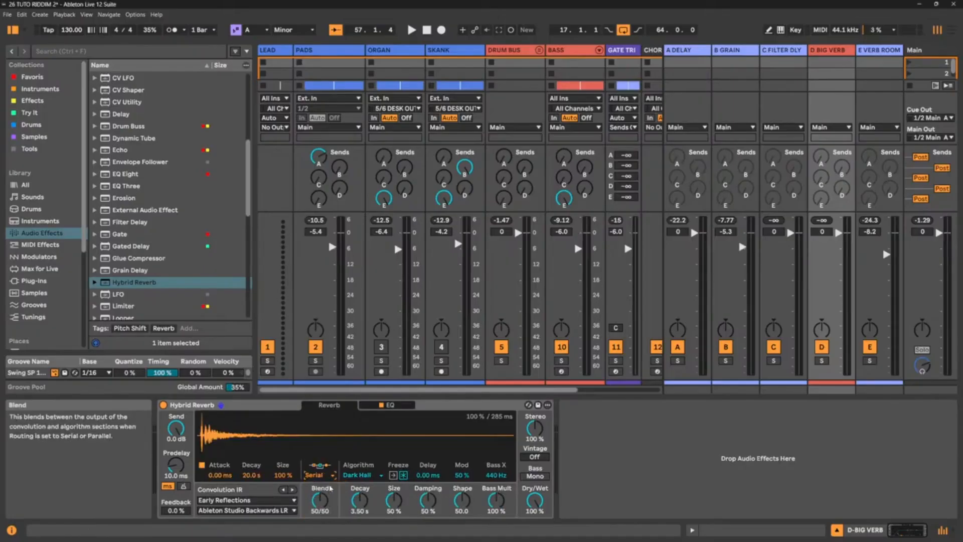
pyautogui.click(331, 476)
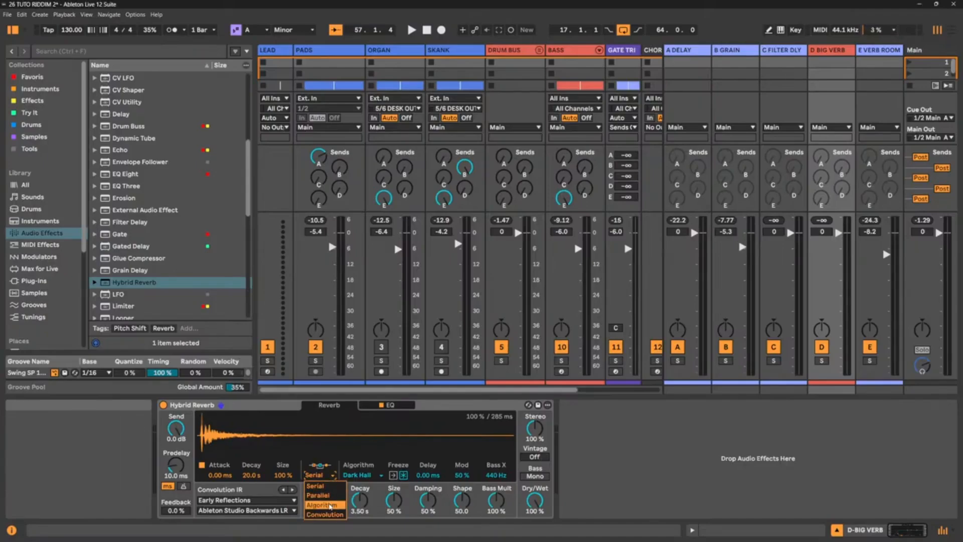
pyautogui.click(326, 505)
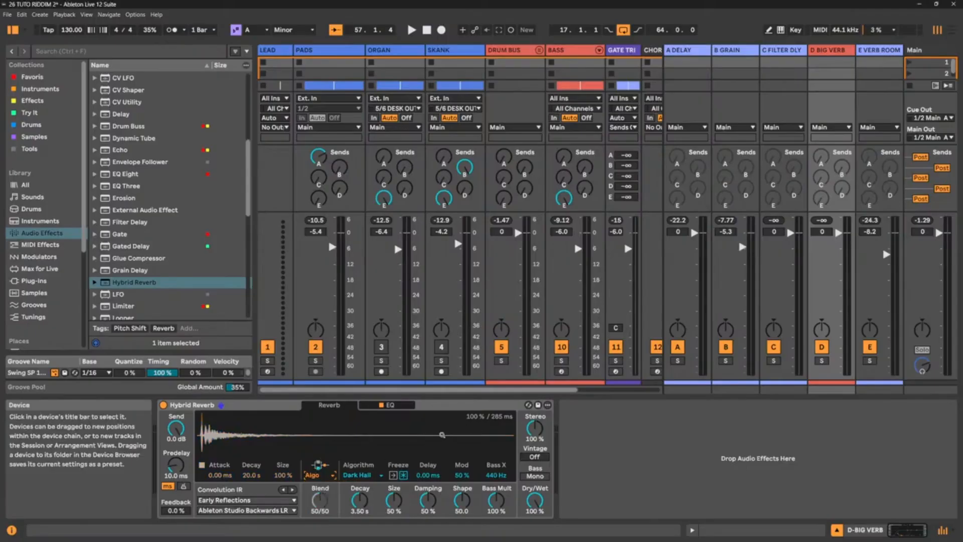
pyautogui.click(331, 475)
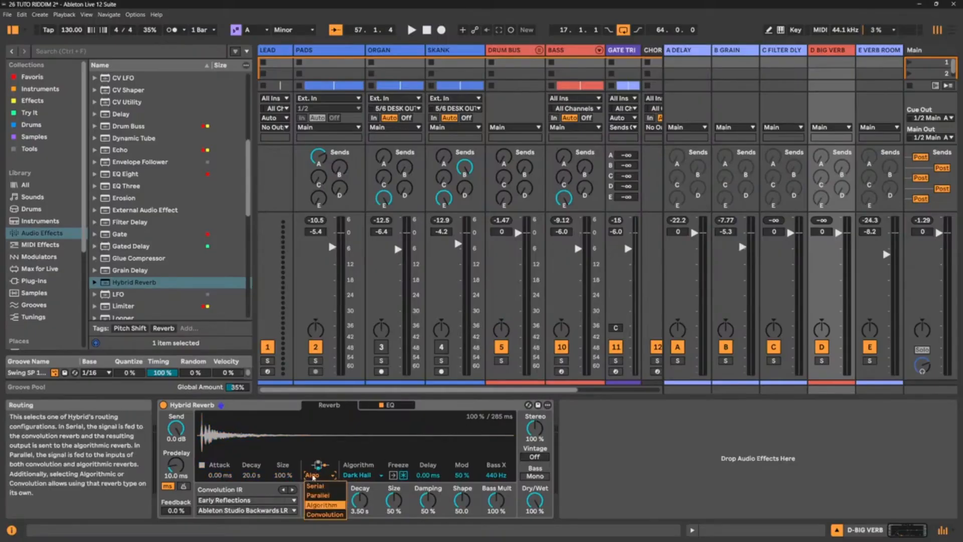
pyautogui.click(325, 515)
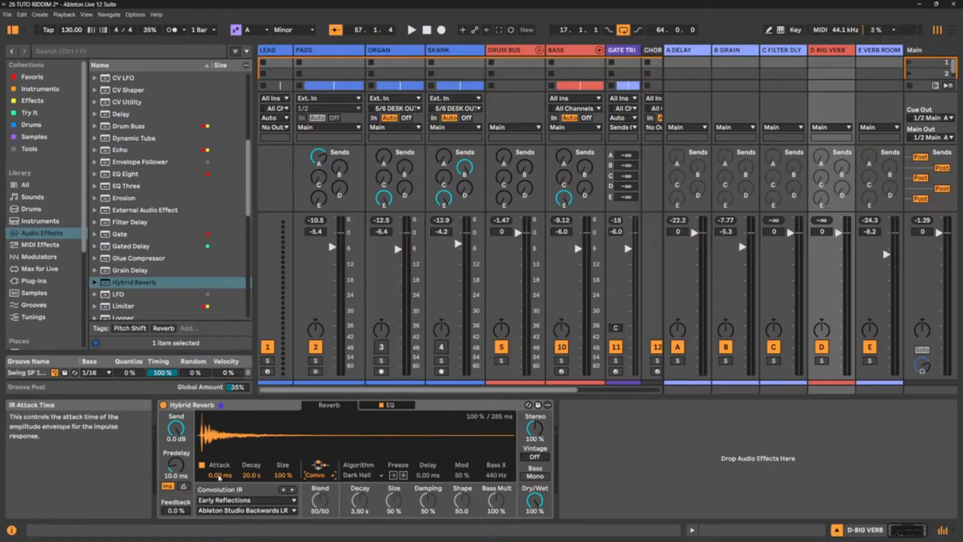
# Try the impulse response's attack, decay and size controls and its post-processing switch, and reset Size to 100 %
pyautogui.moveTo(220, 475)
pyautogui.mouseDown()
pyautogui.moveTo(221, 436)
pyautogui.moveTo(221, 474)
pyautogui.mouseUp()
pyautogui.moveTo(251, 475); pyautogui.dragTo(220, 474)
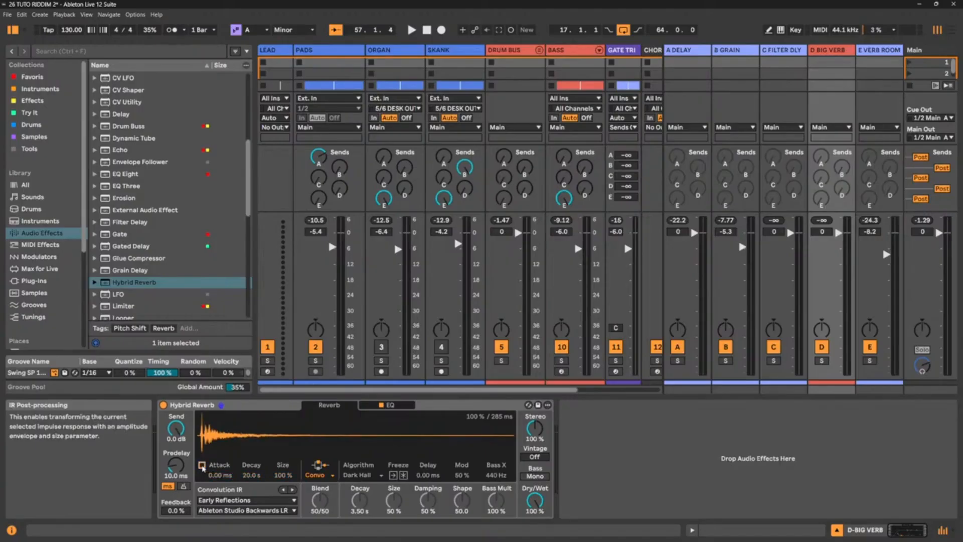
pyautogui.click(202, 465)
pyautogui.moveTo(283, 475); pyautogui.dragTo(283, 511)
pyautogui.moveTo(283, 475); pyautogui.dragTo(283, 442)
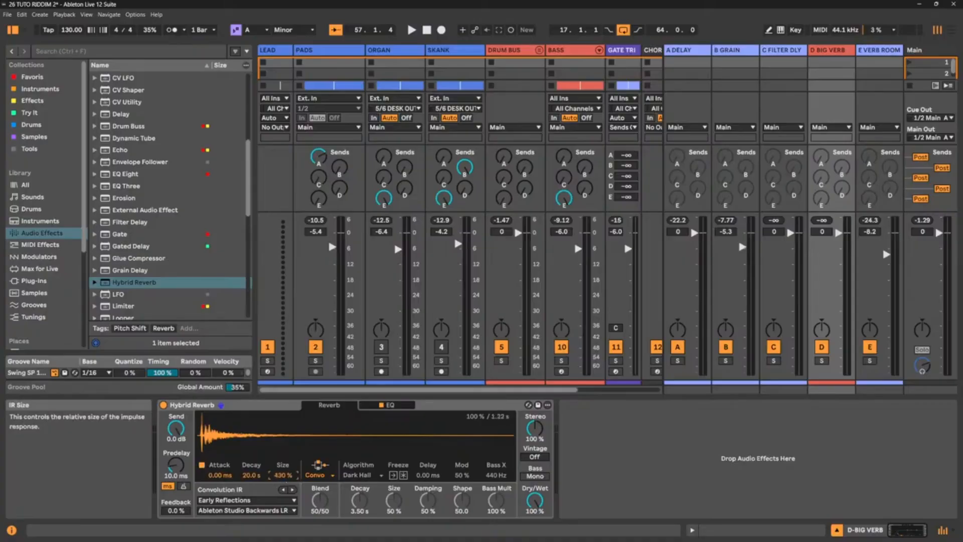
pyautogui.moveTo(283, 475); pyautogui.dragTo(283, 514)
pyautogui.doubleClick(283, 475)
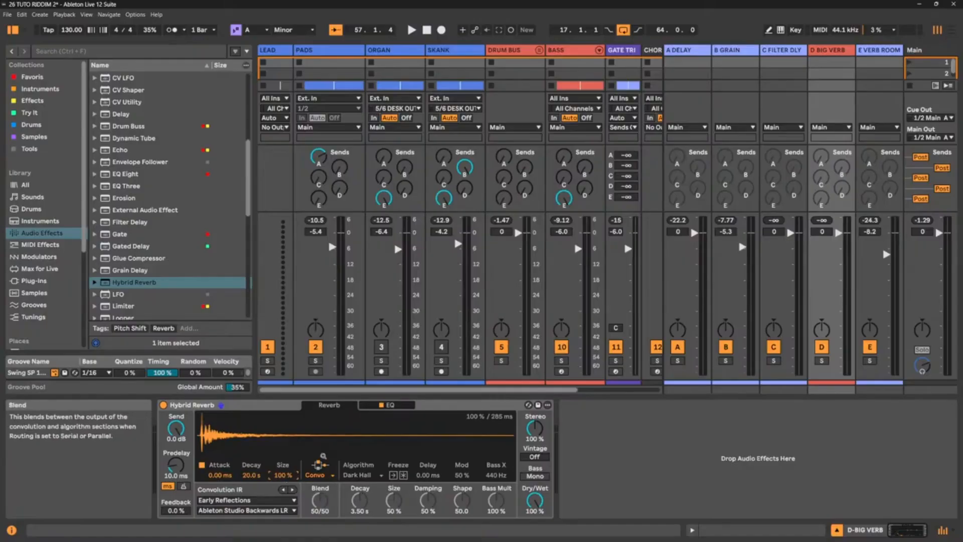
# Turn off the Hybrid Reverb's EQ and set its predelay to 0.00 ms, with the predelay feedback brought back to 0 %
pyautogui.click(389, 406)
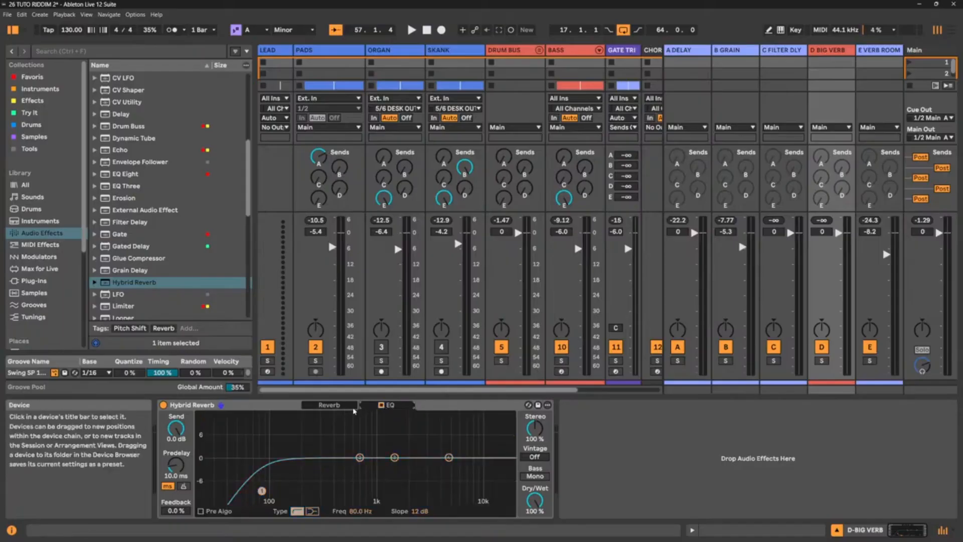
pyautogui.click(330, 406)
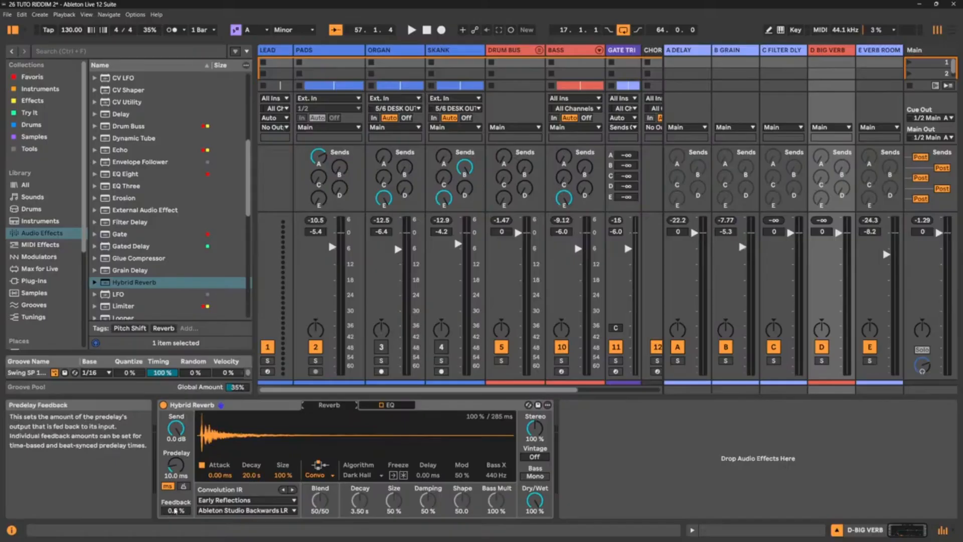
pyautogui.moveTo(175, 465); pyautogui.dragTo(175, 431)
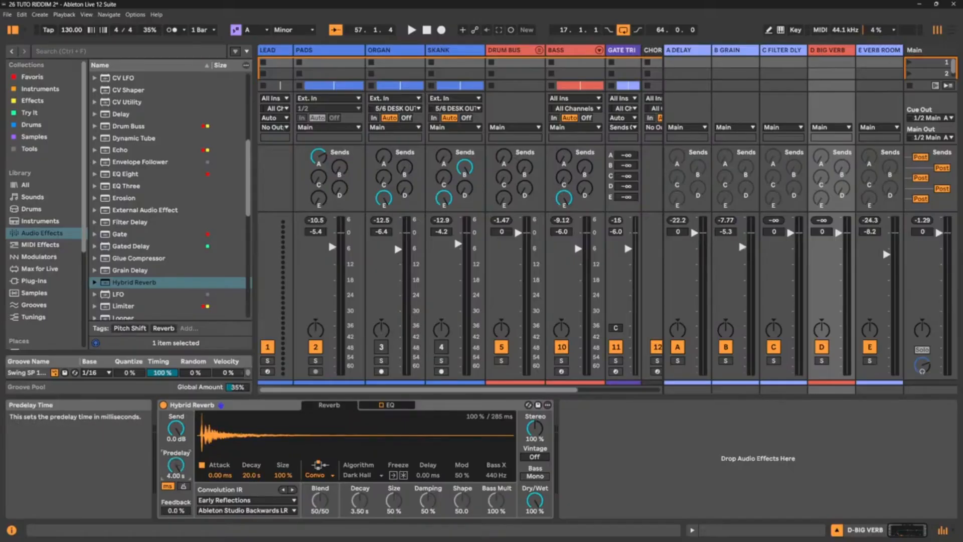
pyautogui.moveTo(177, 472); pyautogui.dragTo(177, 506)
pyautogui.moveTo(179, 463); pyautogui.dragTo(179, 431)
pyautogui.moveTo(175, 464); pyautogui.dragTo(175, 444)
pyautogui.moveTo(175, 443); pyautogui.dragTo(175, 437)
pyautogui.moveTo(176, 465)
pyautogui.mouseDown()
pyautogui.moveTo(176, 517)
pyautogui.moveTo(176, 466)
pyautogui.mouseUp()
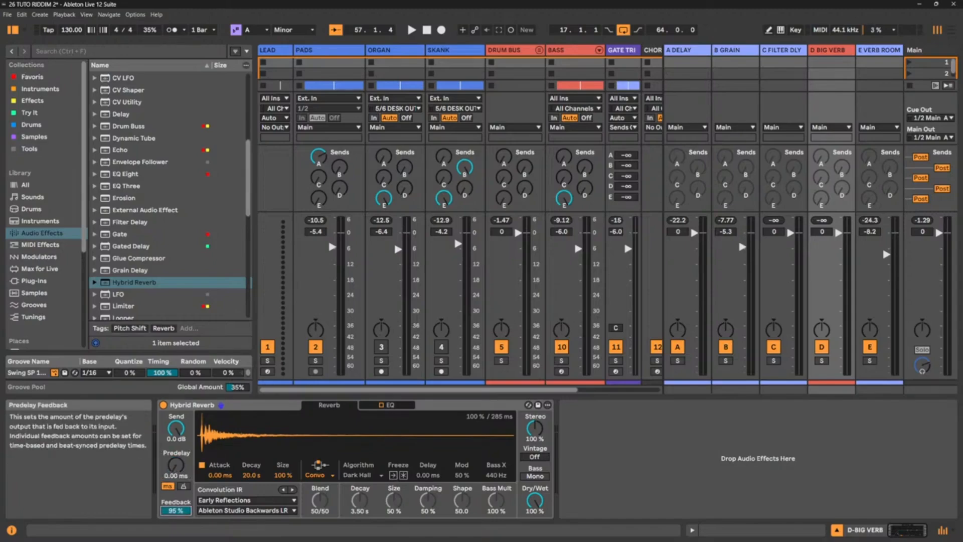
pyautogui.moveTo(175, 510); pyautogui.dragTo(176, 541)
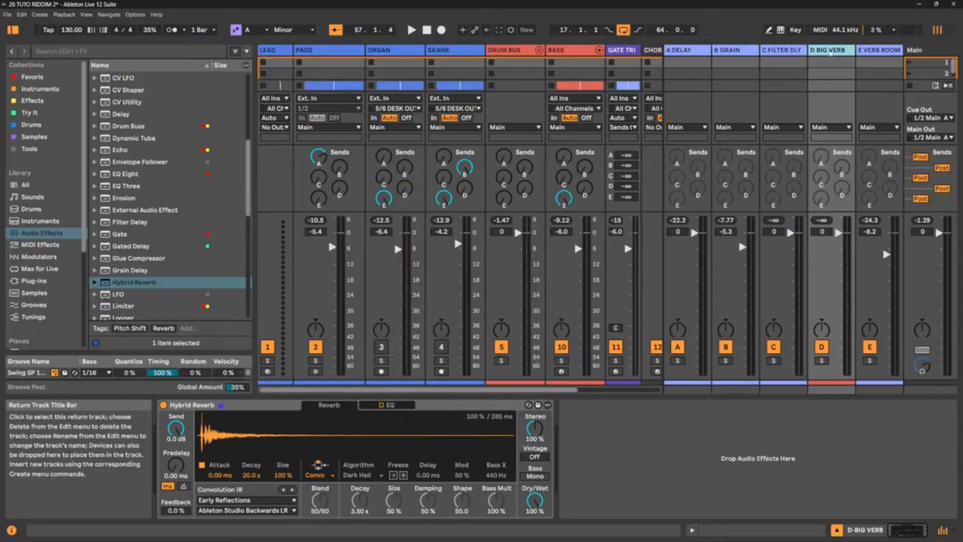
# Unfold the DRUM BUS group and raise the CYMBAL track's send to the D BIG VERB return to 0.0 dB
pyautogui.click(538, 50)
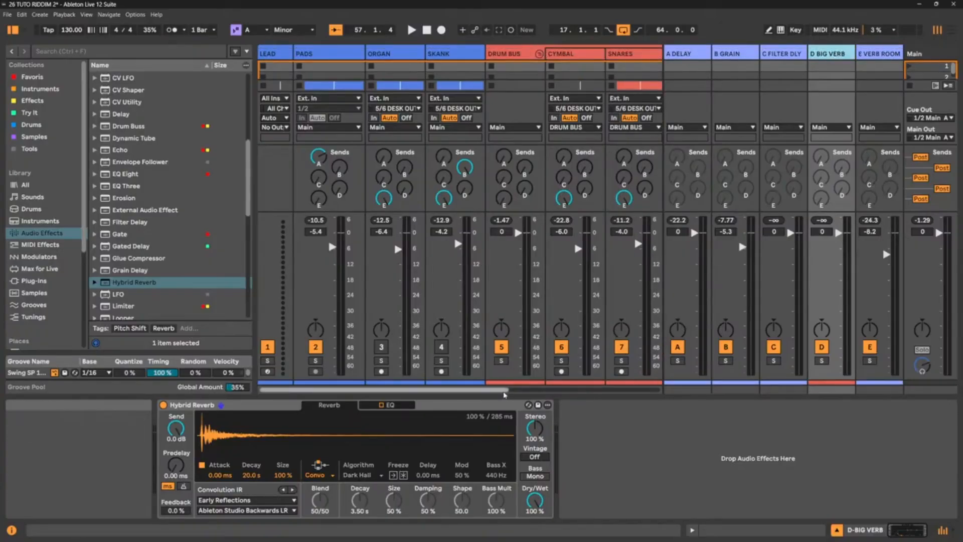
pyautogui.moveTo(504, 394); pyautogui.dragTo(577, 394)
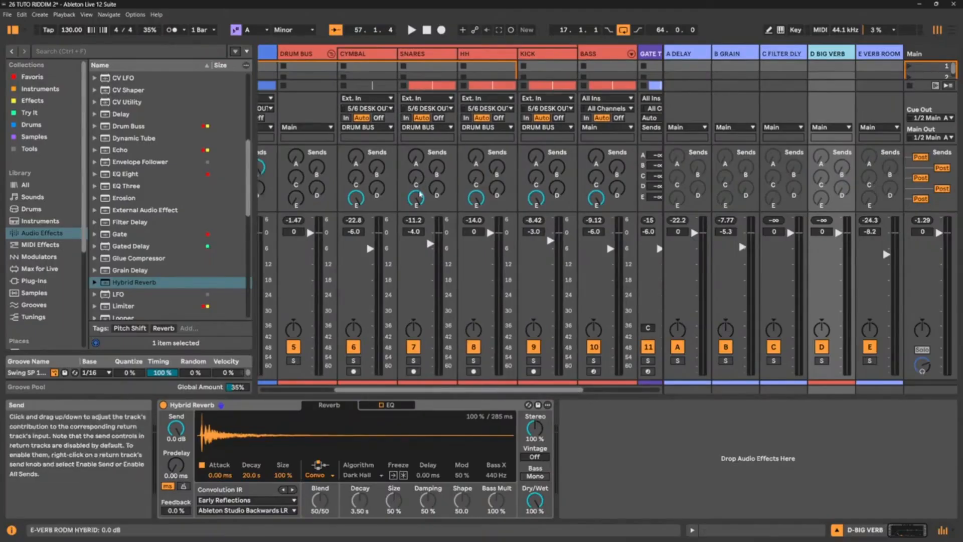
pyautogui.moveTo(377, 190); pyautogui.dragTo(377, 111)
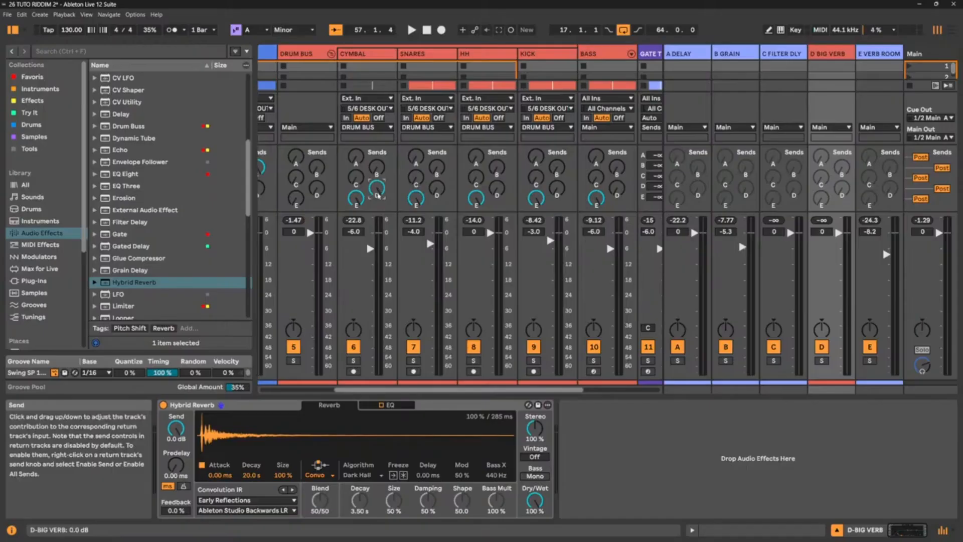
# Solo the SNARES track and, during playback, raise its D BIG VERB send fully while removing the CYMBAL track's send
pyautogui.click(413, 360)
pyautogui.press('space')
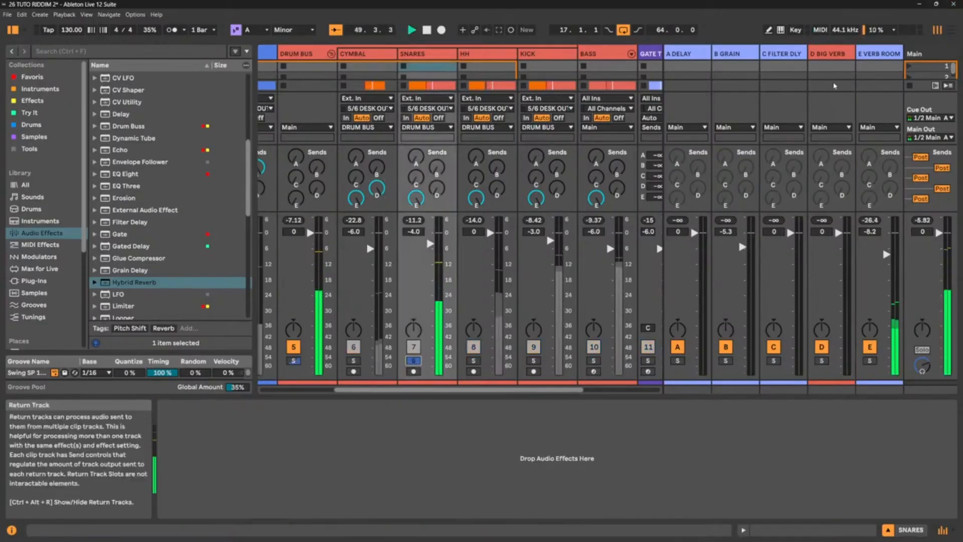
pyautogui.click(825, 54)
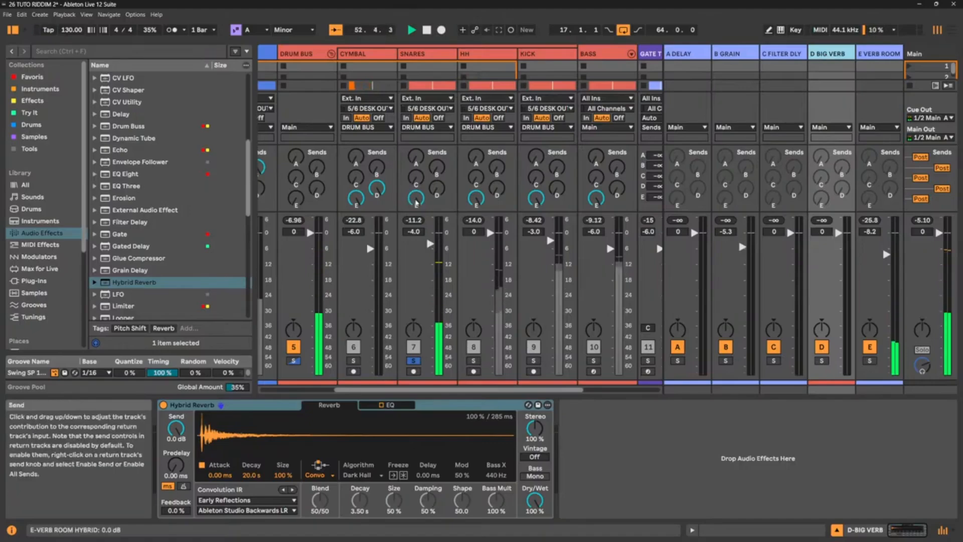
pyautogui.moveTo(436, 190); pyautogui.dragTo(436, 146)
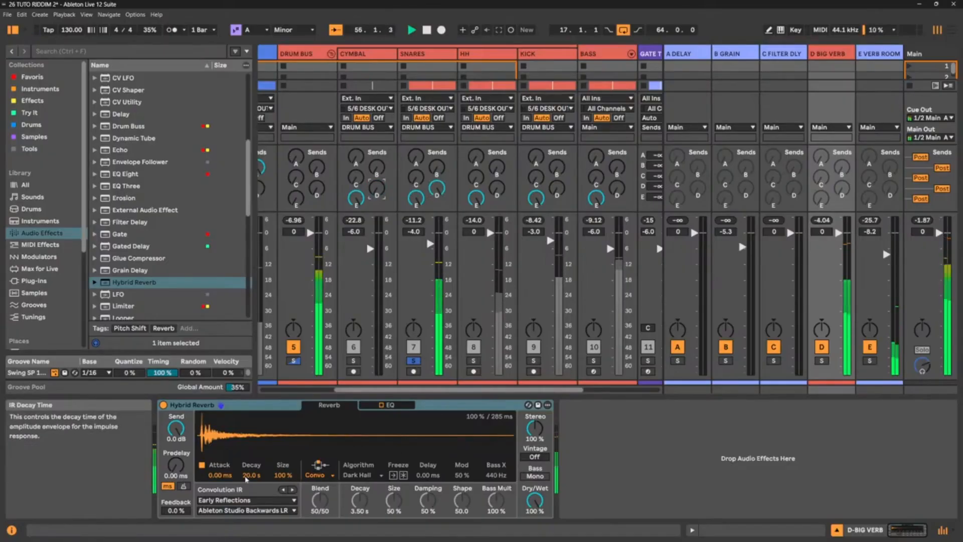
pyautogui.press('space')
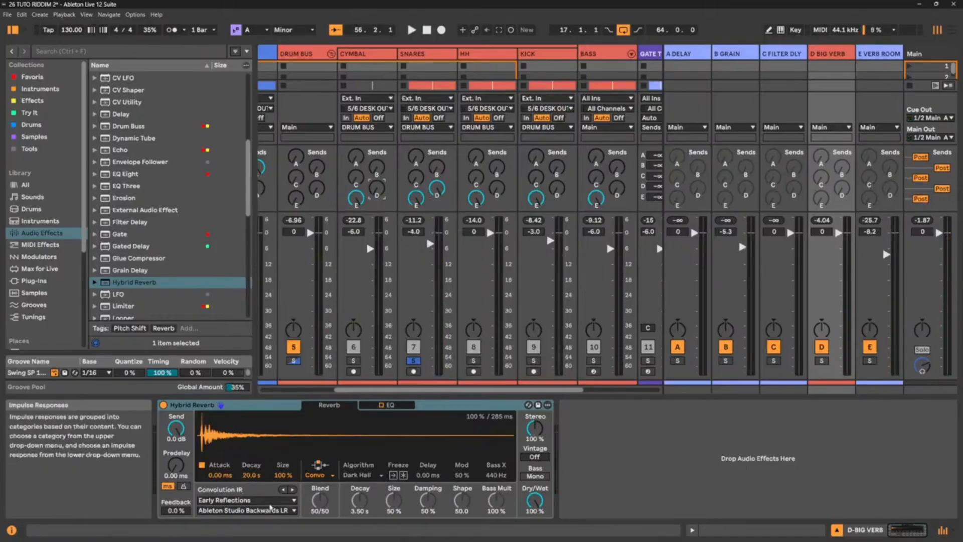
# While playing the soloed snares, set the impulse response's attack to 1.76 s and its size to 379 %
pyautogui.press('space')
pyautogui.moveTo(283, 475); pyautogui.dragTo(283, 506)
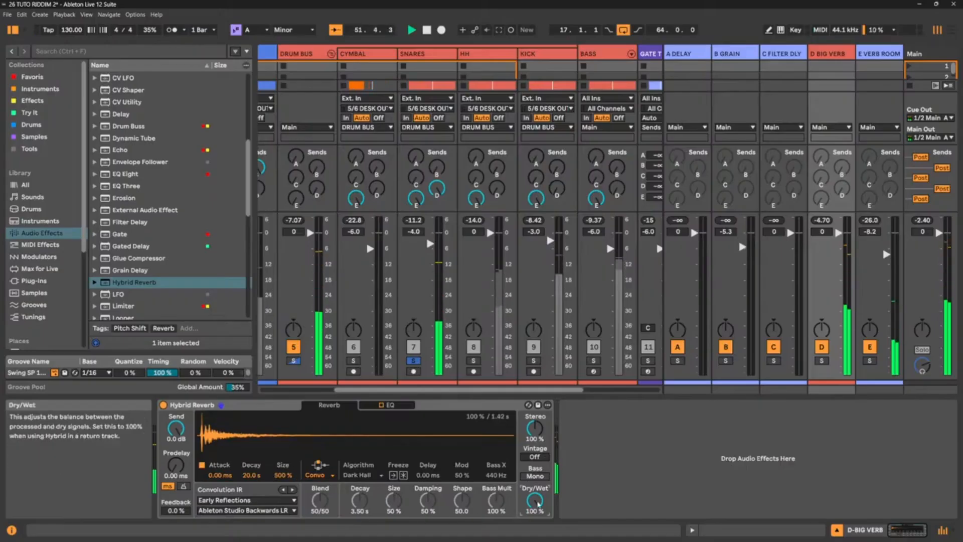
pyautogui.moveTo(280, 474); pyautogui.dragTo(251, 431)
pyautogui.moveTo(224, 481); pyautogui.dragTo(224, 429)
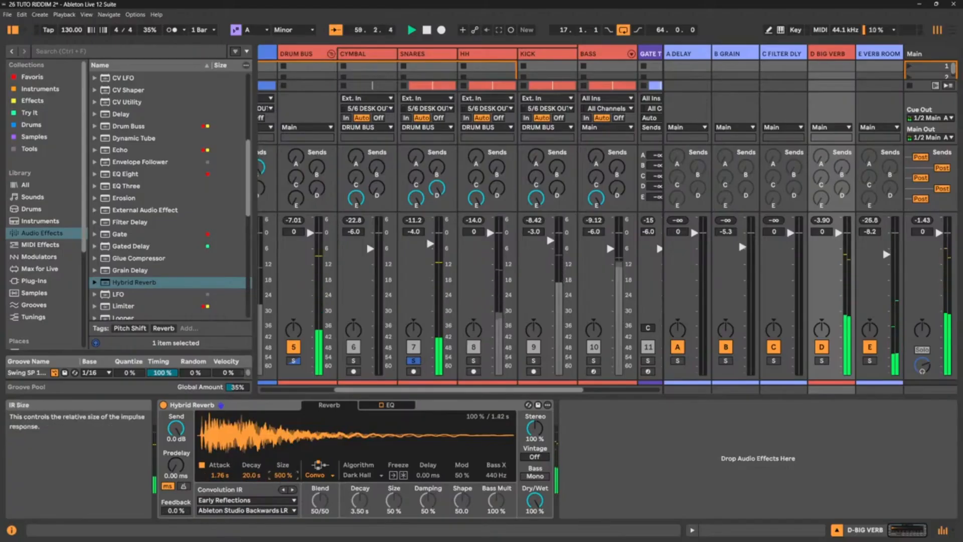
pyautogui.moveTo(283, 474)
pyautogui.mouseDown()
pyautogui.moveTo(282, 489)
pyautogui.moveTo(283, 457)
pyautogui.moveTo(282, 472)
pyautogui.mouseUp()
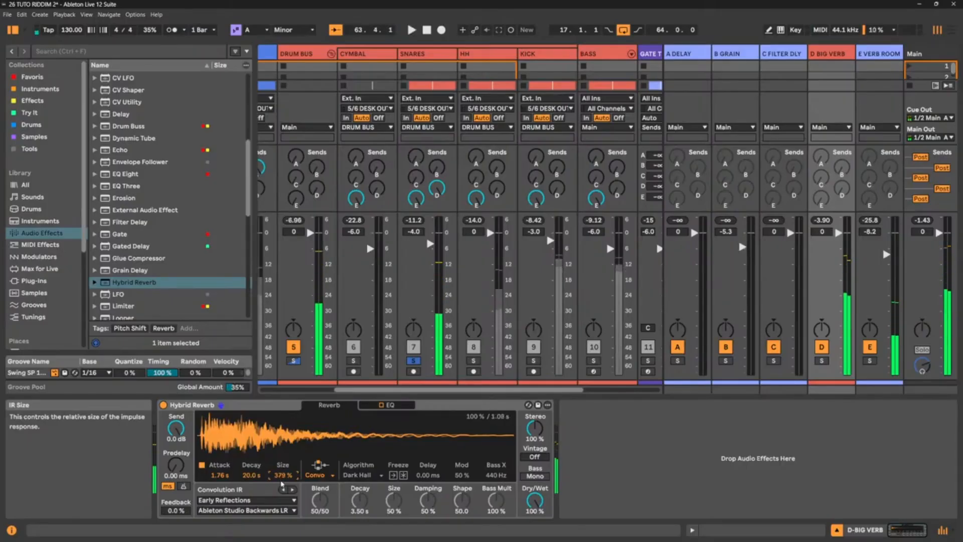
# Try the Made for Drums impulse response category, browse its responses, and switch back to Early Reflections
pyautogui.click(319, 475)
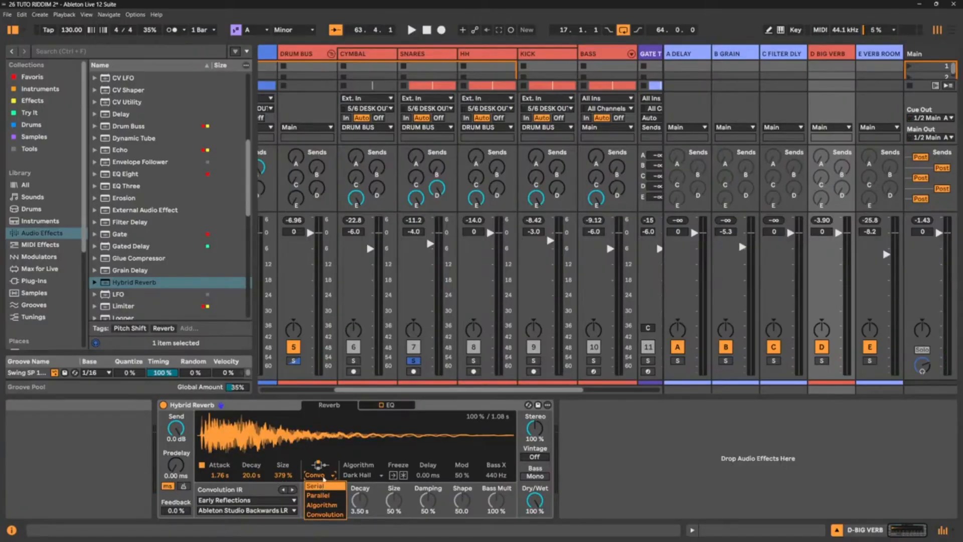
pyautogui.click(321, 485)
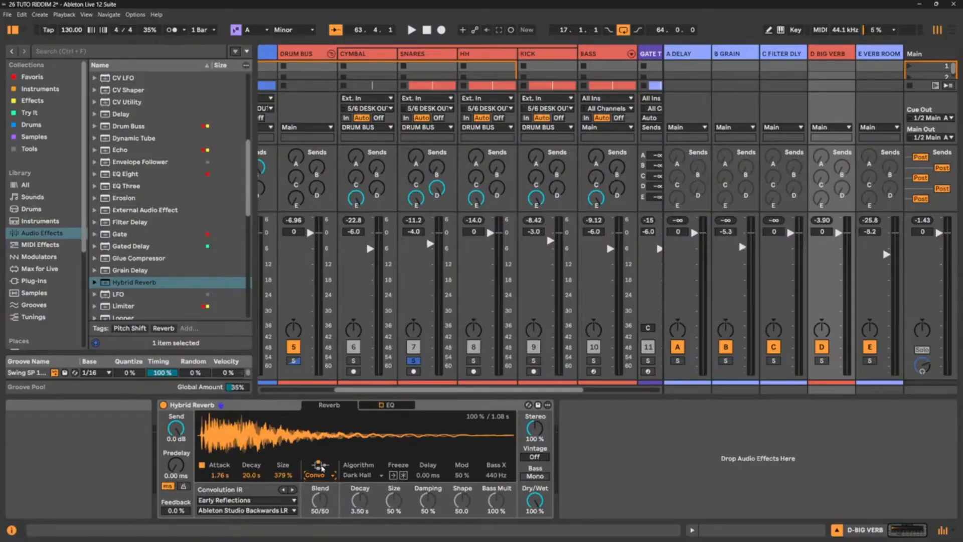
pyautogui.click(285, 502)
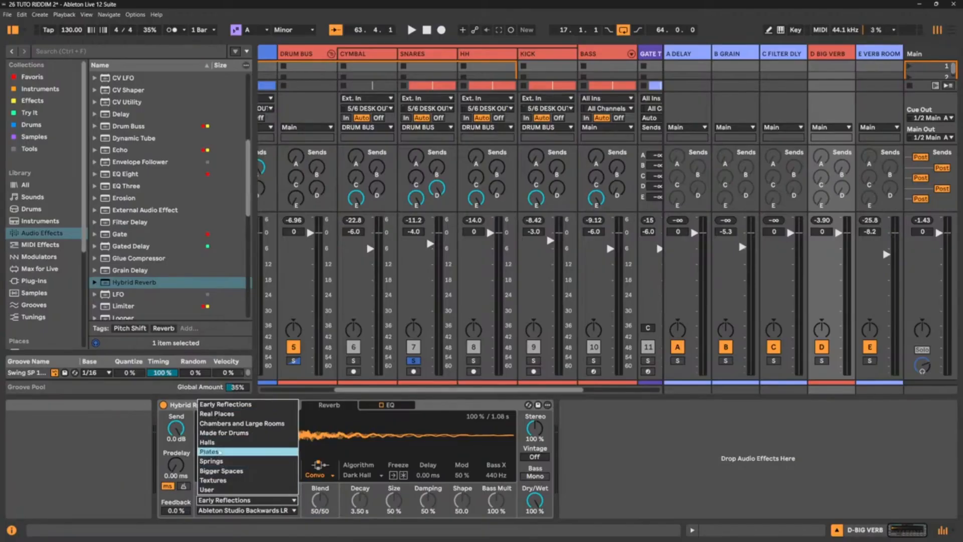
pyautogui.click(237, 435)
pyautogui.click(265, 510)
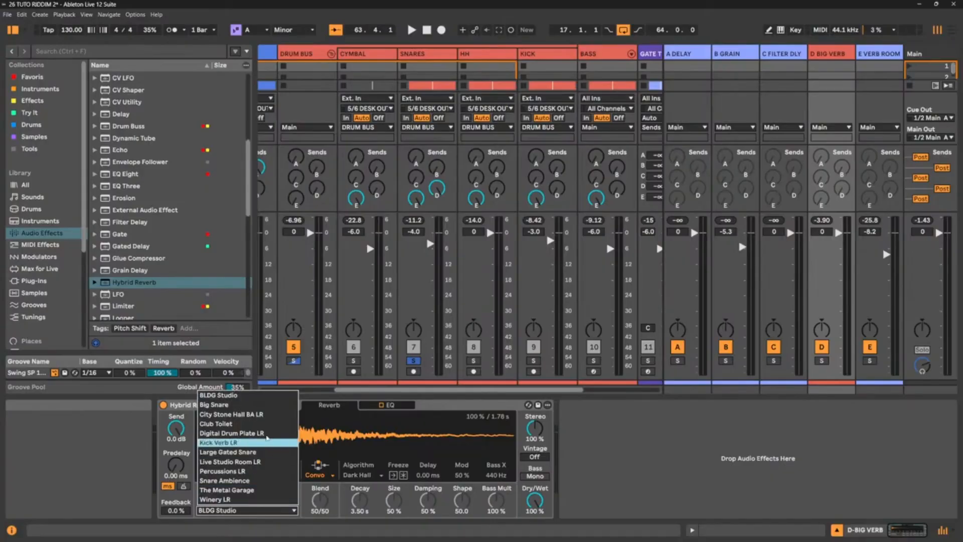
pyautogui.click(279, 512)
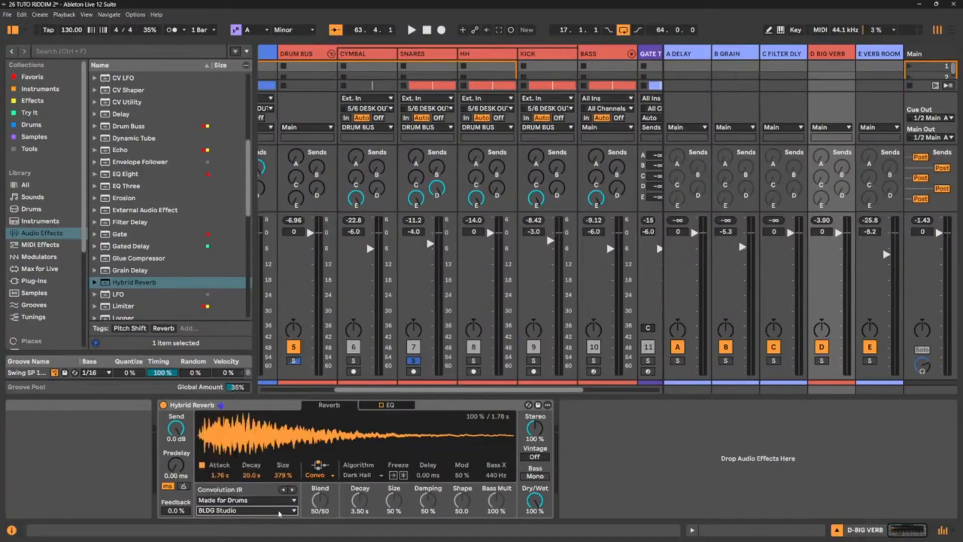
pyautogui.click(272, 502)
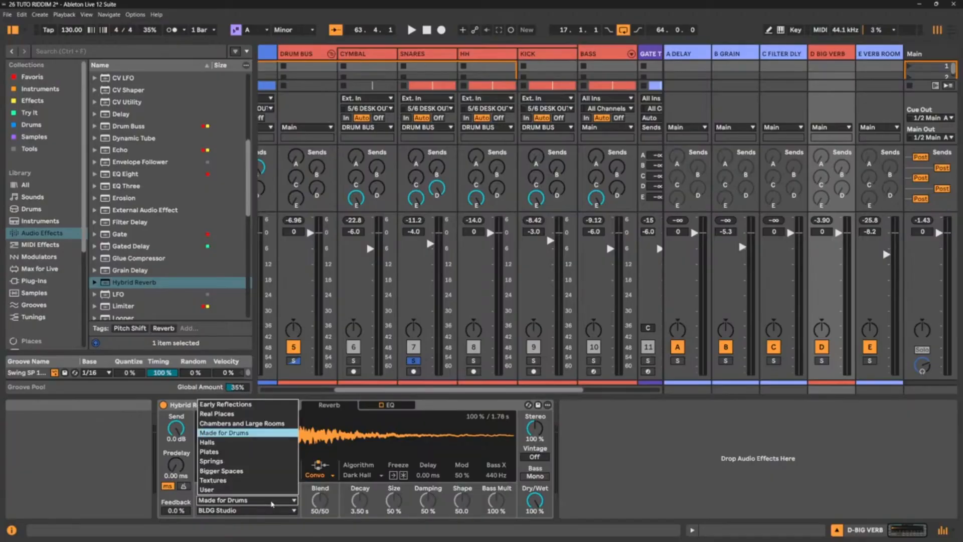
pyautogui.click(231, 403)
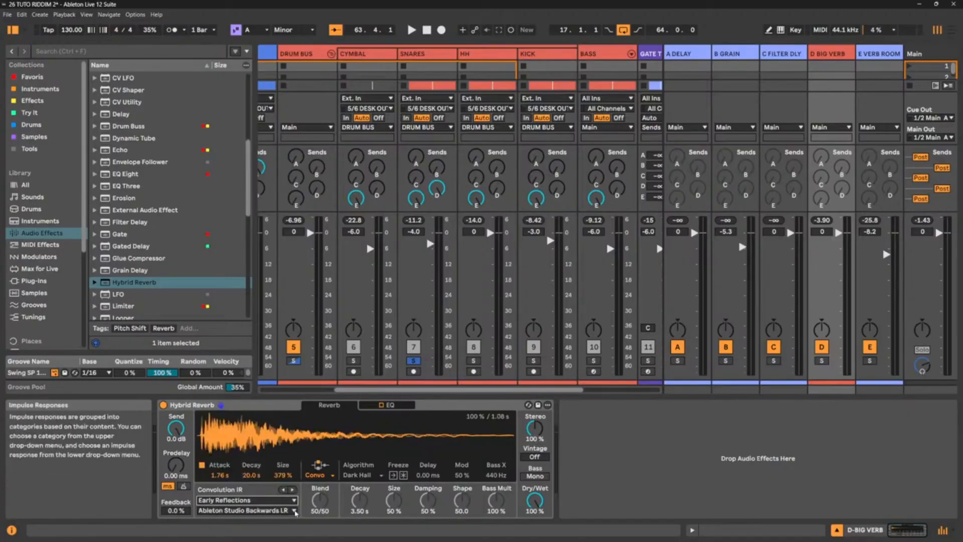
# Audition the Beer Sheva Town Hall LR and Blue Room LR impulse responses on the playing snares, keeping Blue Room LR selected
pyautogui.press('space')
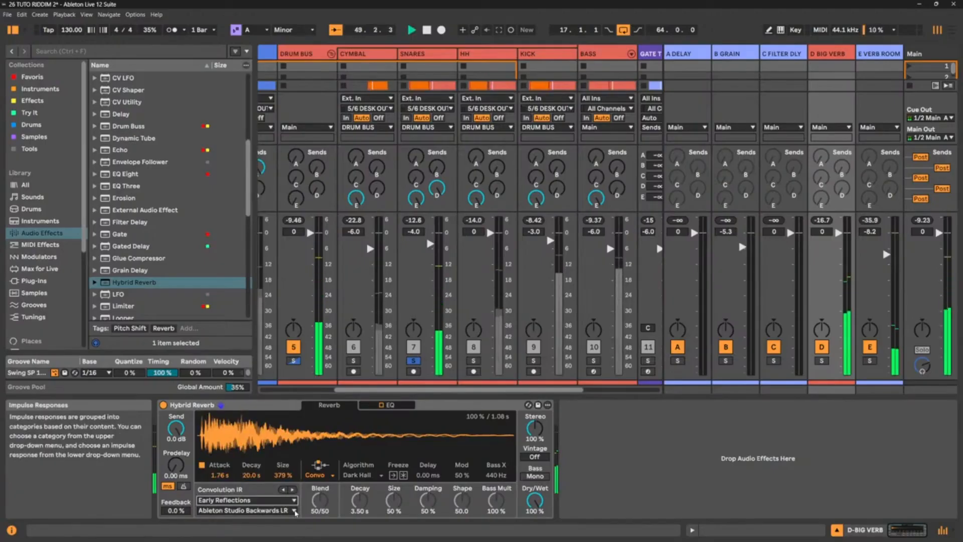
pyautogui.click(295, 510)
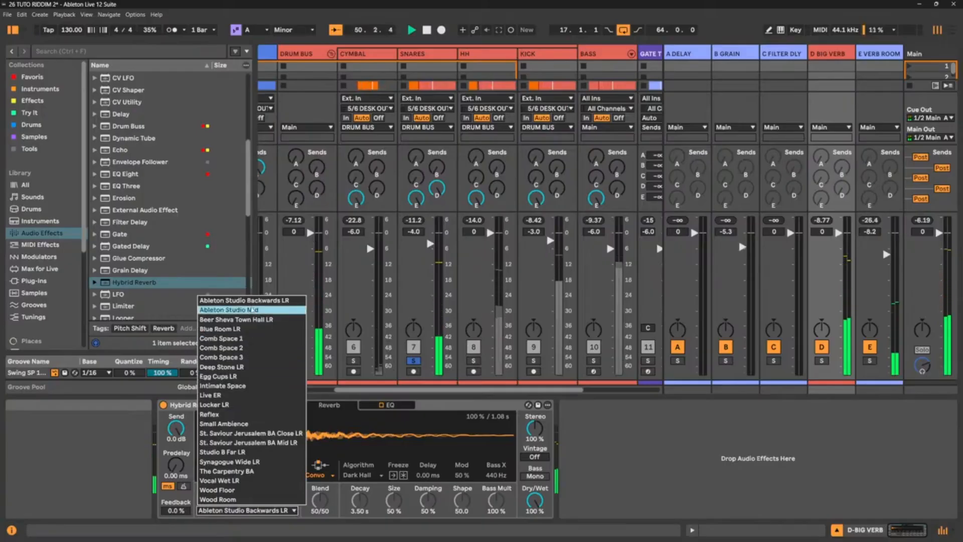
pyautogui.click(250, 319)
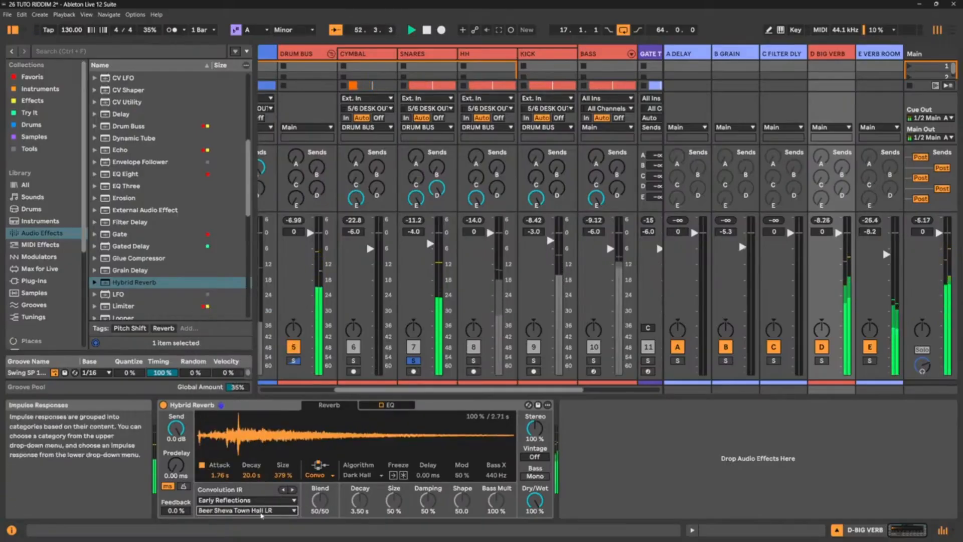
pyautogui.press('Down')
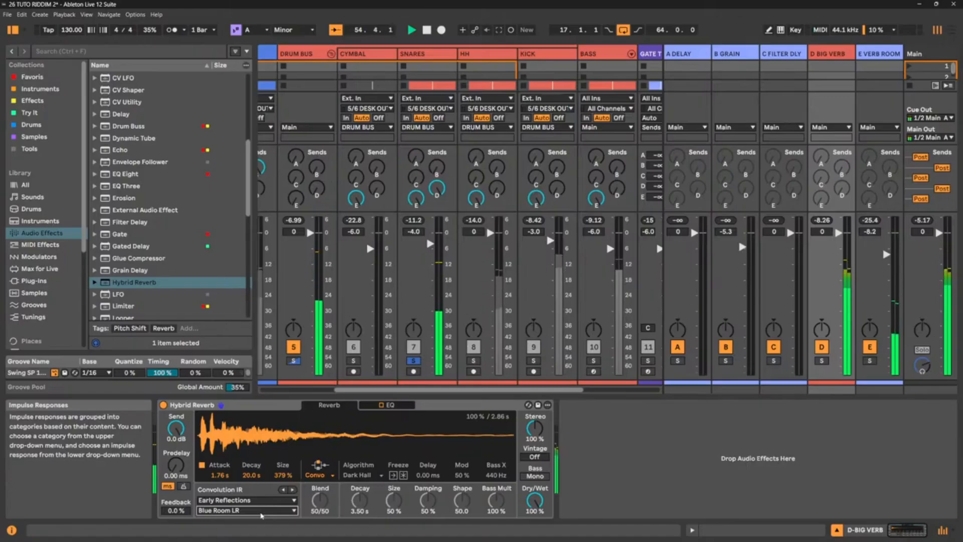
pyautogui.press('space')
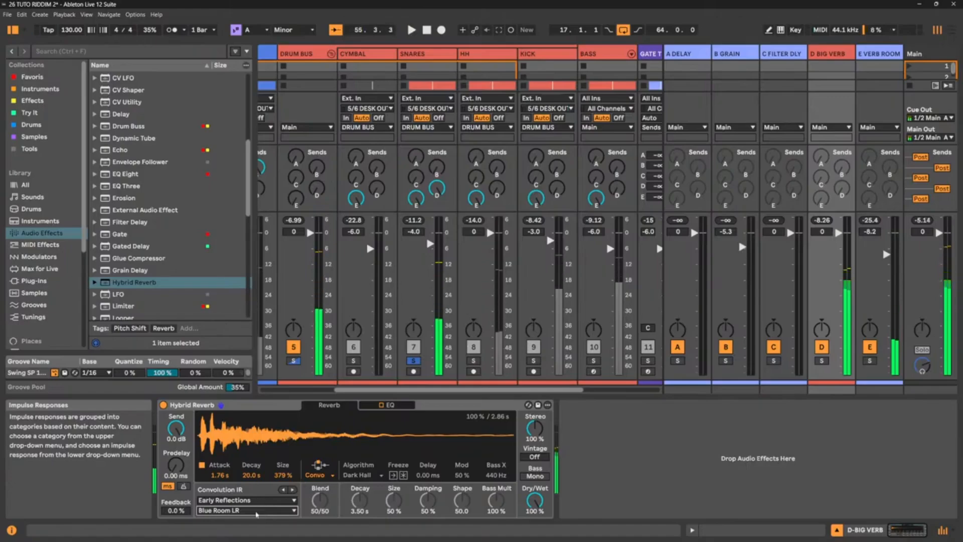
pyautogui.click(256, 511)
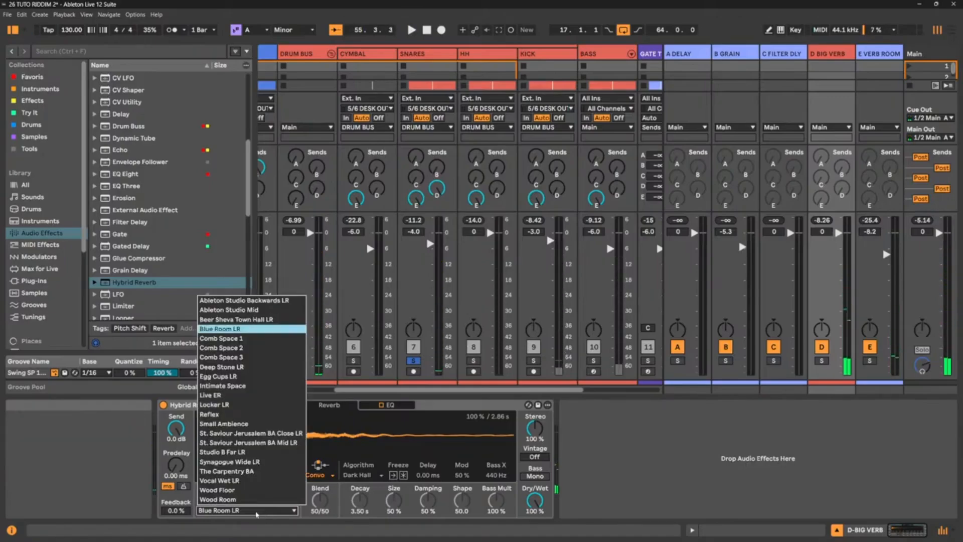
pyautogui.click(257, 511)
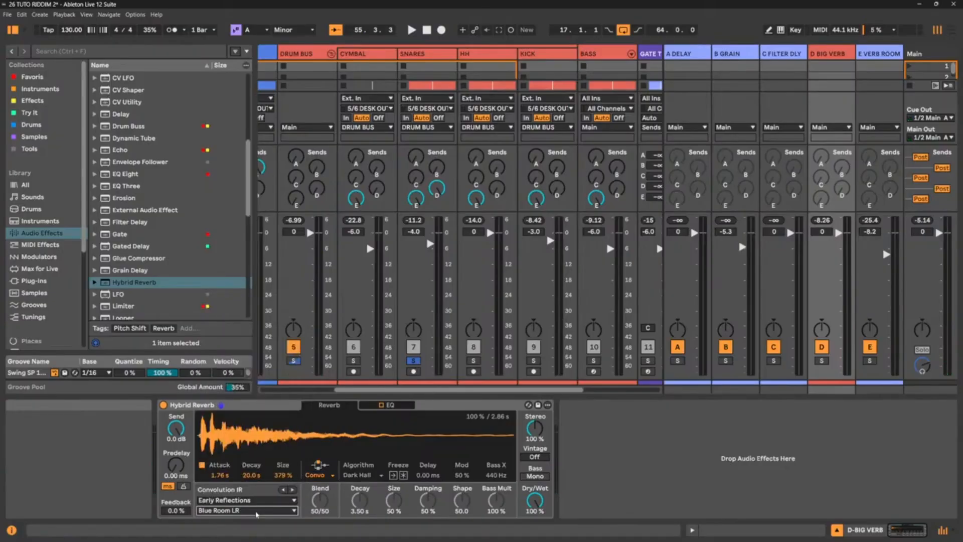
pyautogui.click(257, 510)
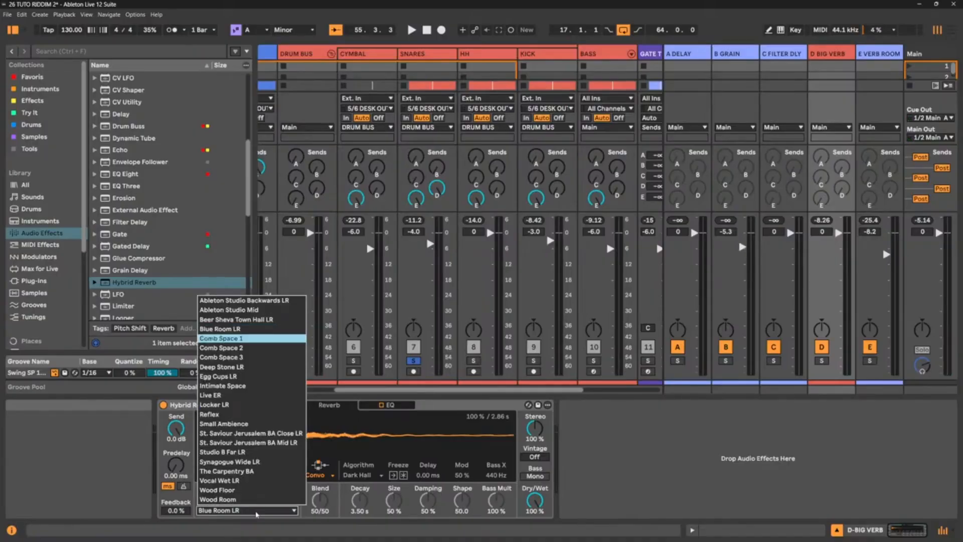
pyautogui.click(256, 511)
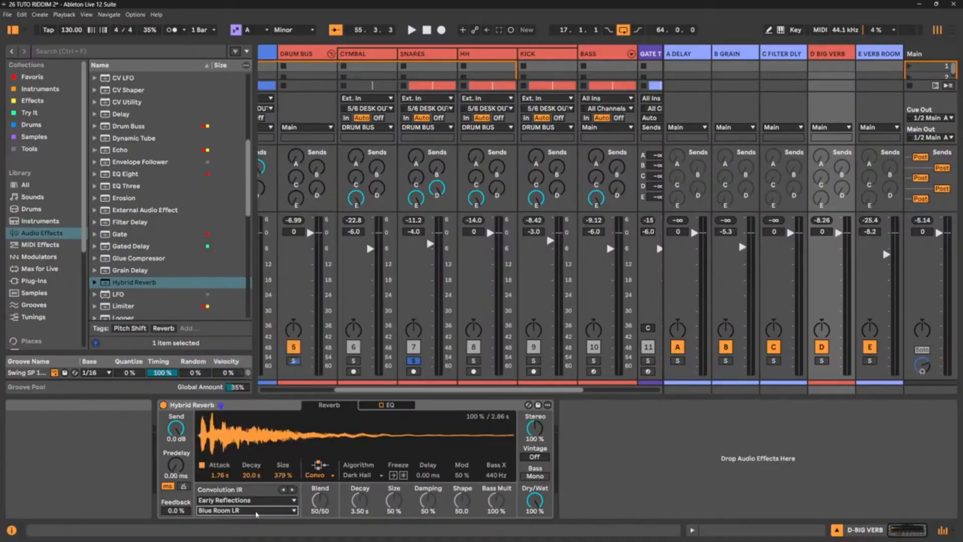
# Set the impulse response's attack to 0.00 ms and size to 100 %, and try shorter decay during playback before restoring 20.0 s
pyautogui.press('space')
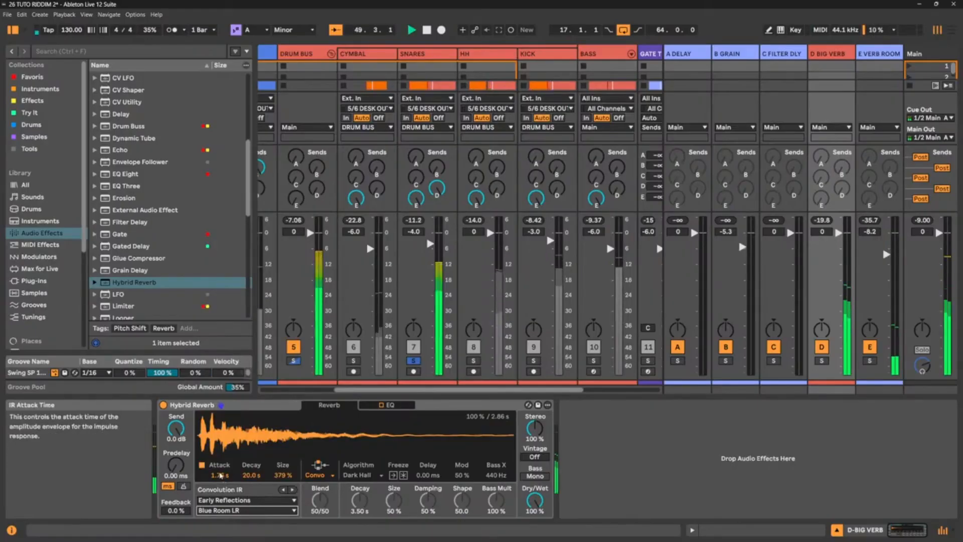
pyautogui.moveTo(219, 475); pyautogui.dragTo(220, 521)
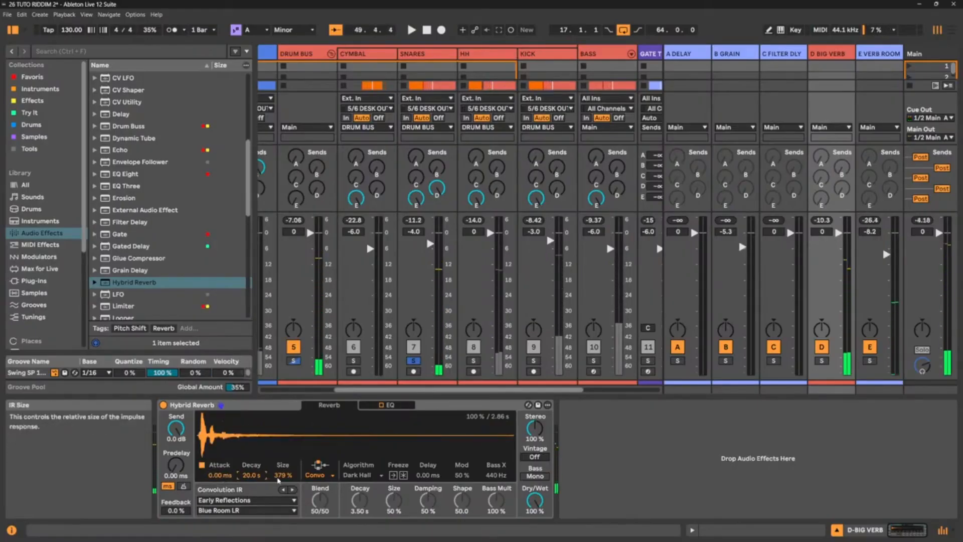
pyautogui.doubleClick(278, 476)
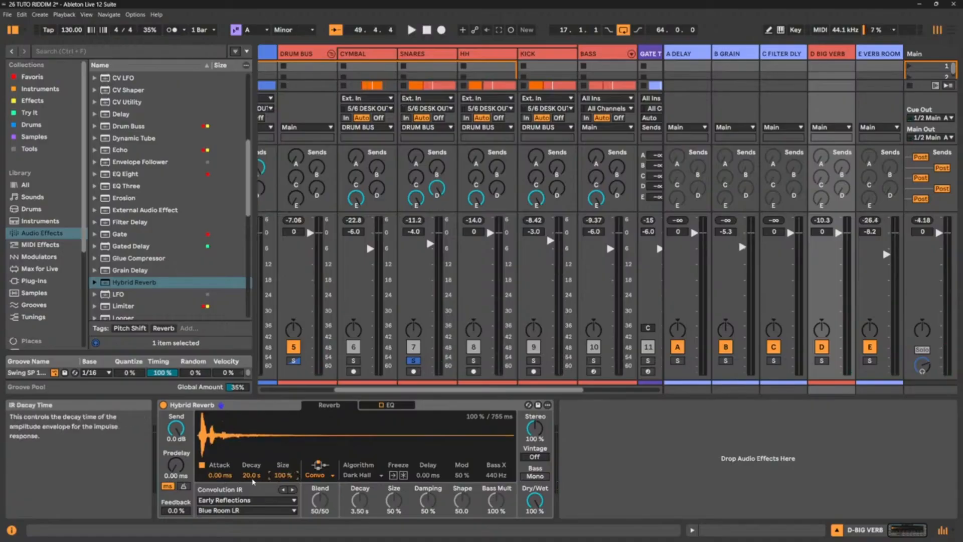
pyautogui.press('space')
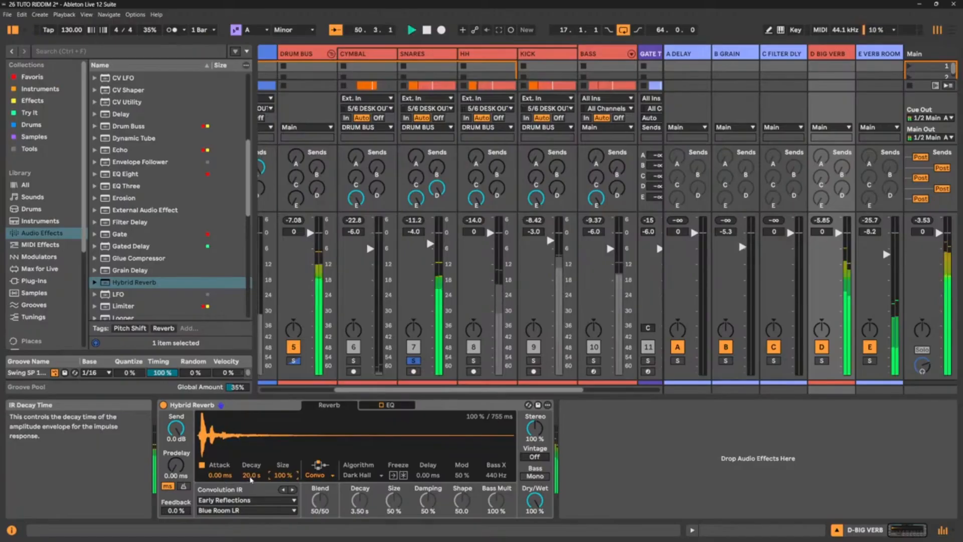
pyautogui.moveTo(251, 477); pyautogui.dragTo(250, 537)
pyautogui.moveTo(251, 478); pyautogui.dragTo(250, 416)
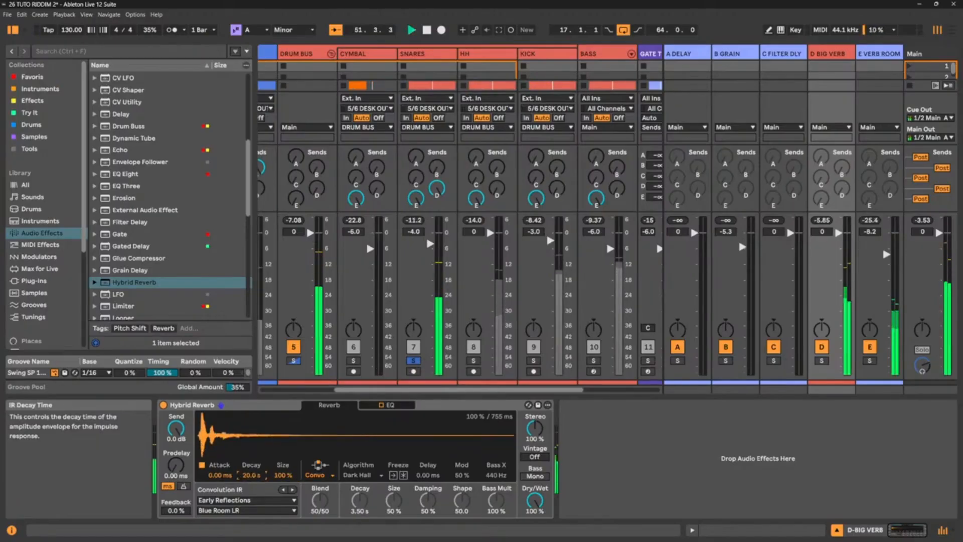
# Set the impulse response's attack to 1.70 s and its size to 400 %, leaving Blue Room LR selected
pyautogui.moveTo(221, 477); pyautogui.dragTo(220, 416)
pyautogui.moveTo(219, 476); pyautogui.dragTo(220, 494)
pyautogui.moveTo(282, 475)
pyautogui.mouseDown()
pyautogui.moveTo(282, 446)
pyautogui.moveTo(283, 481)
pyautogui.mouseUp()
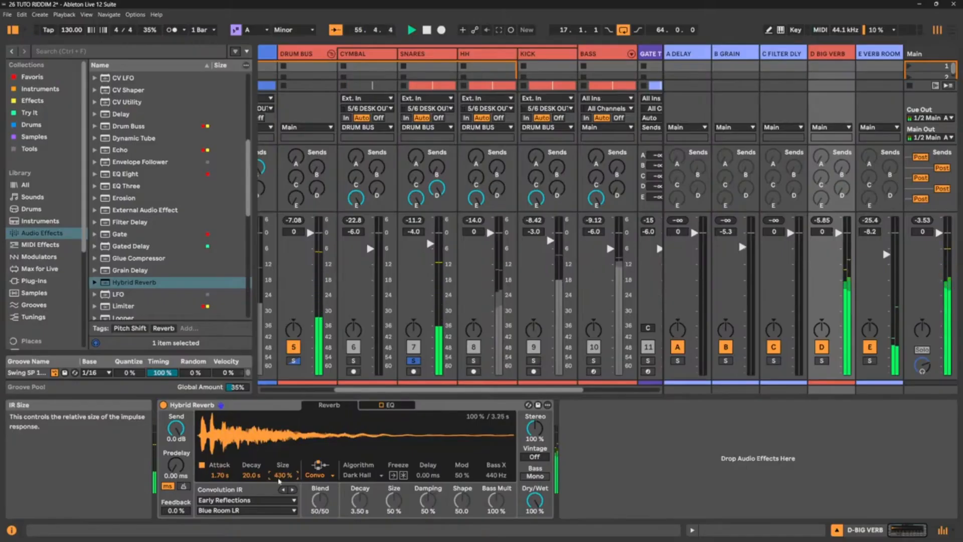
pyautogui.write('400')
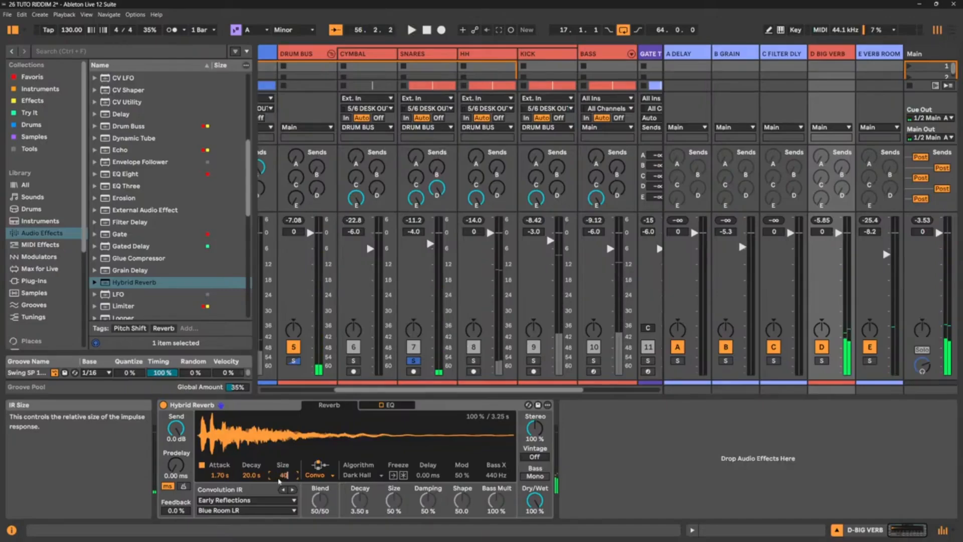
pyautogui.press('Return')
pyautogui.click(252, 512)
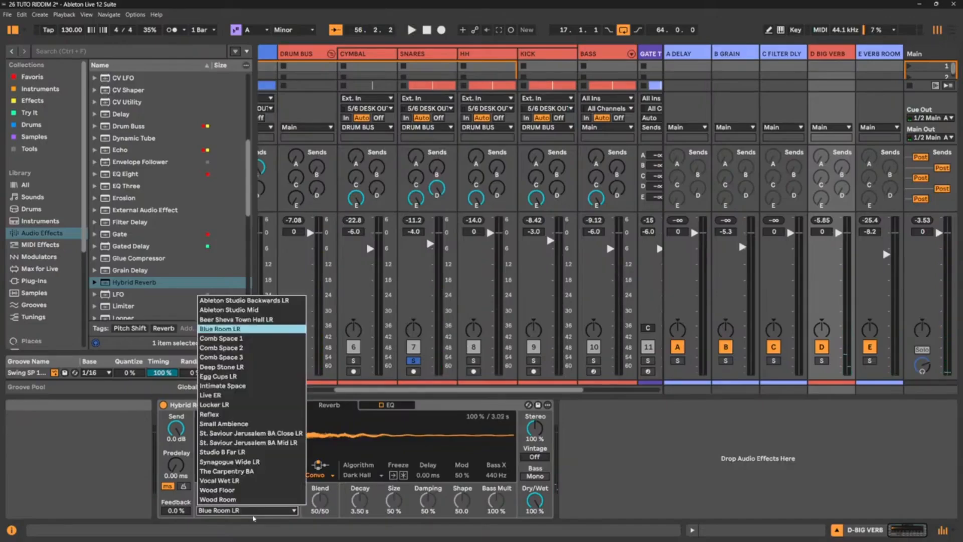
pyautogui.click(264, 510)
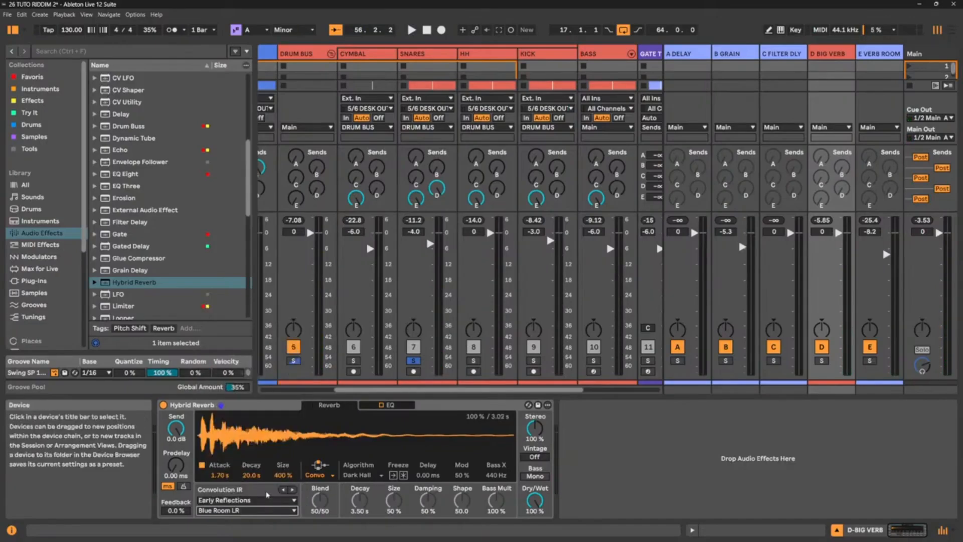
# Switch the reverb routing to Serial and, during playback, set the impulse response's size to 135 % and attack to 67.7 ms
pyautogui.click(320, 479)
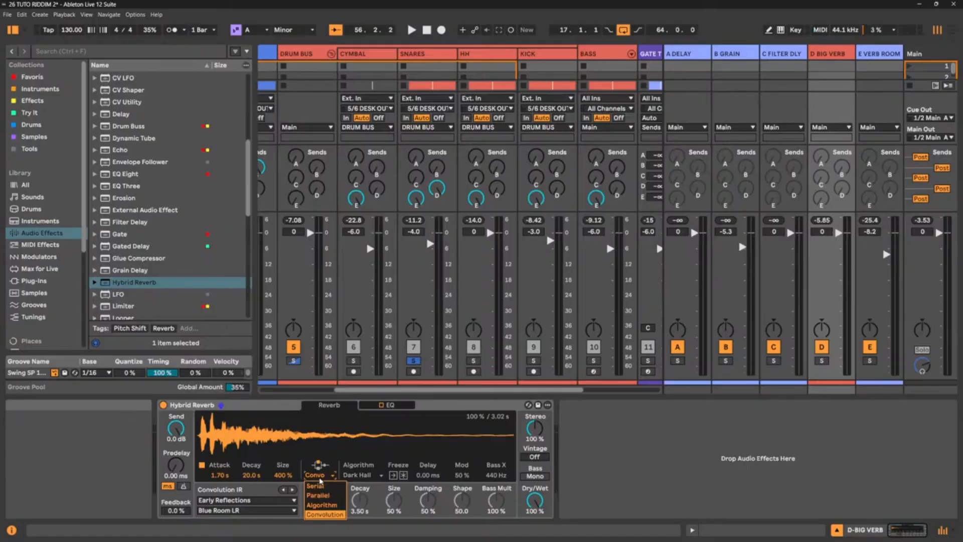
pyautogui.click(323, 488)
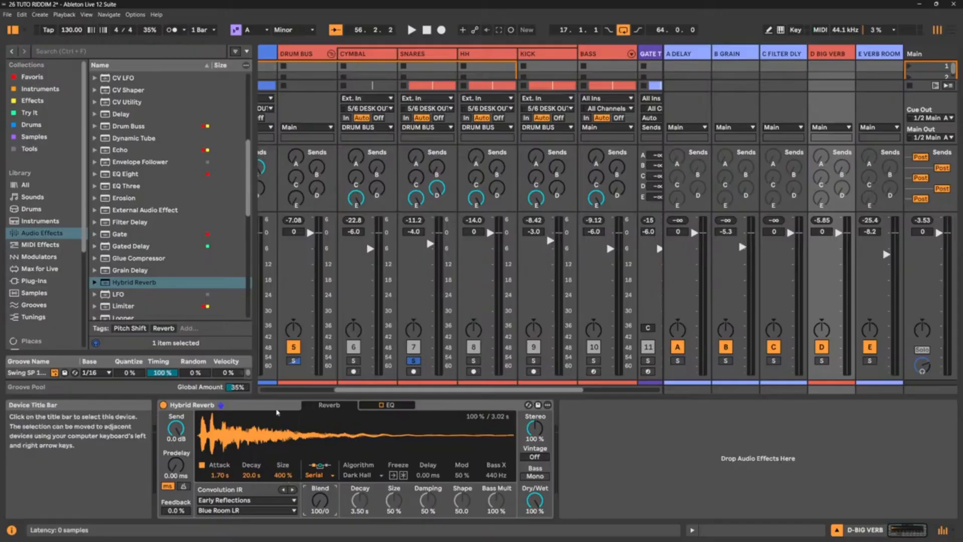
pyautogui.press('space')
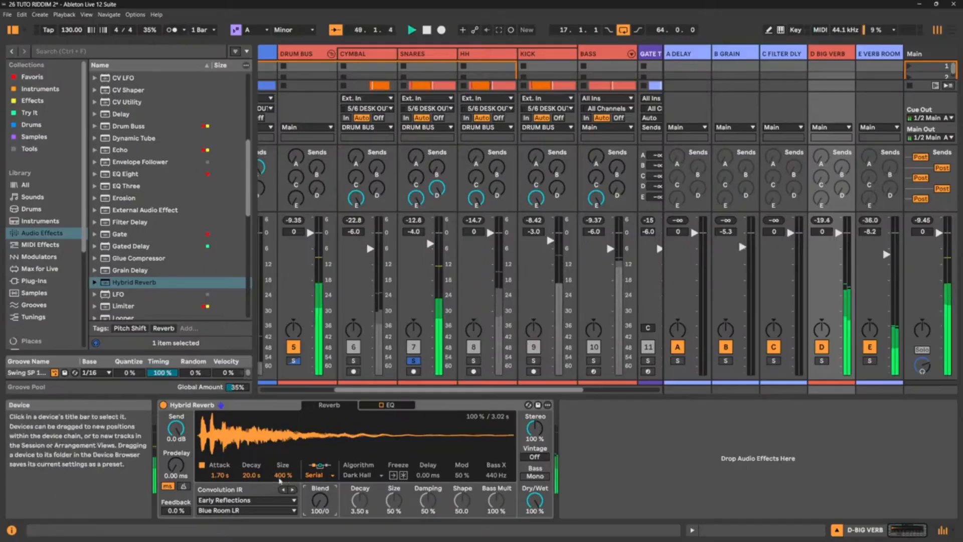
pyautogui.moveTo(283, 475)
pyautogui.mouseDown()
pyautogui.moveTo(282, 514)
pyautogui.moveTo(282, 455)
pyautogui.moveTo(283, 481)
pyautogui.mouseUp()
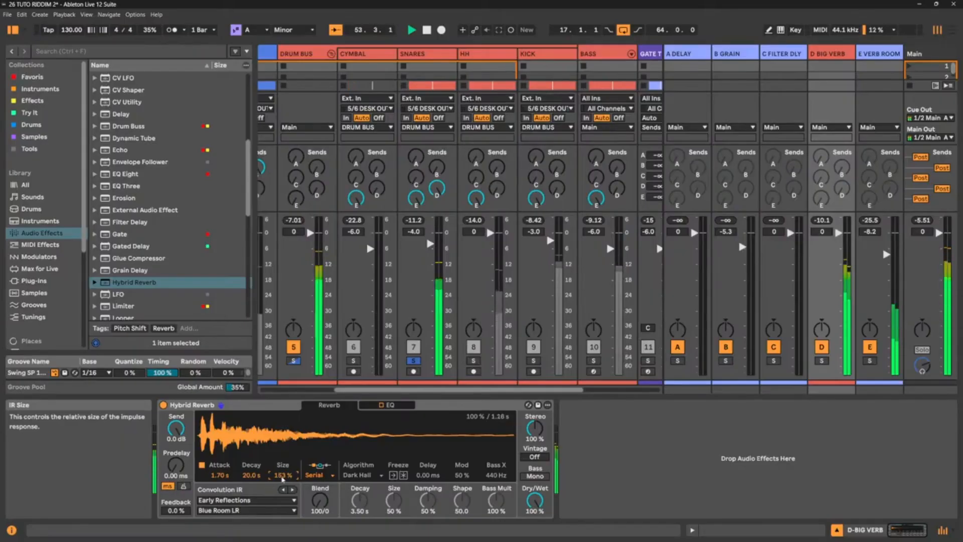
pyautogui.moveTo(219, 475)
pyautogui.mouseDown()
pyautogui.moveTo(219, 494)
pyautogui.moveTo(222, 480)
pyautogui.mouseUp()
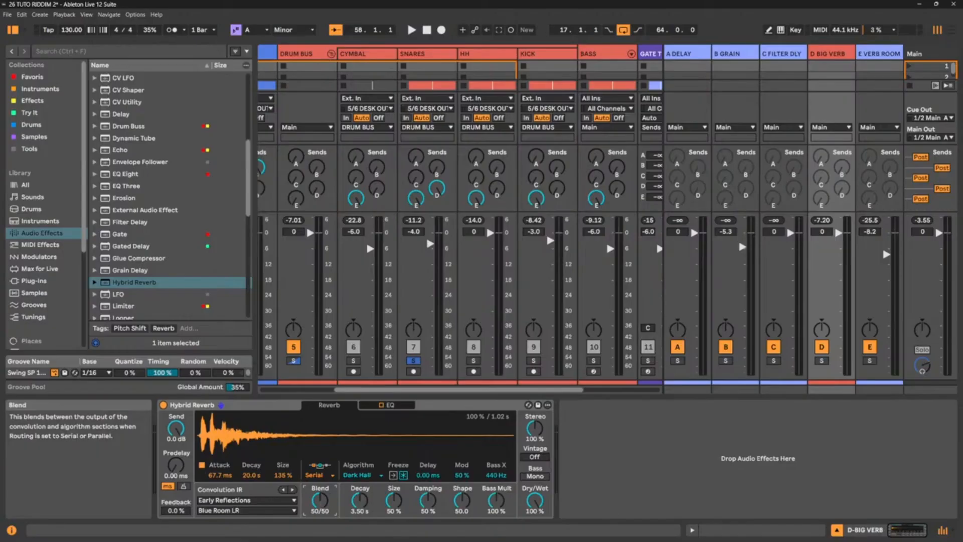
# Audition different blends between convolution and the Dark Hall algorithm on the snares, including 48/52, 35/65 and 44/56
pyautogui.moveTo(320, 500); pyautogui.dragTo(320, 534)
pyautogui.moveTo(320, 500); pyautogui.dragTo(320, 452)
pyautogui.moveTo(320, 500); pyautogui.dragTo(320, 539)
pyautogui.press('space')
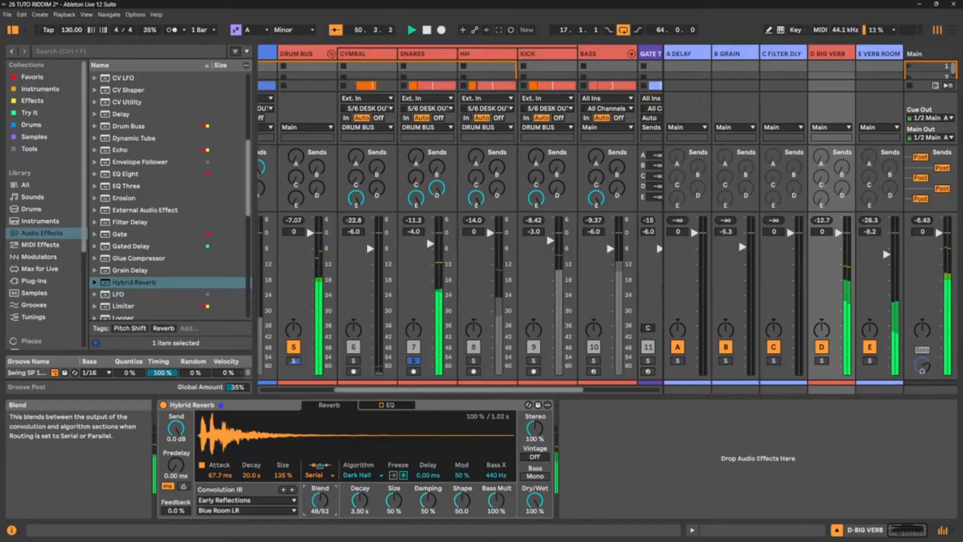
pyautogui.press('space')
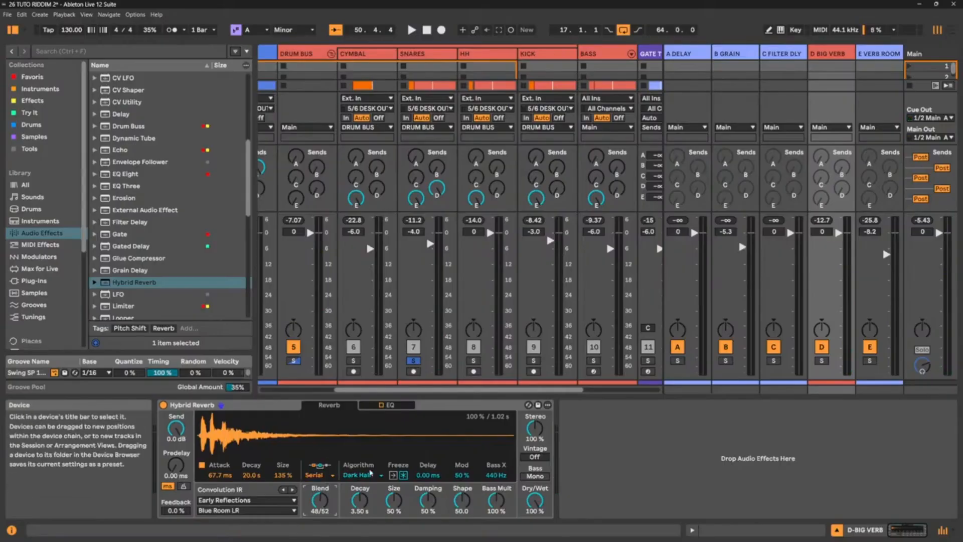
pyautogui.press('space')
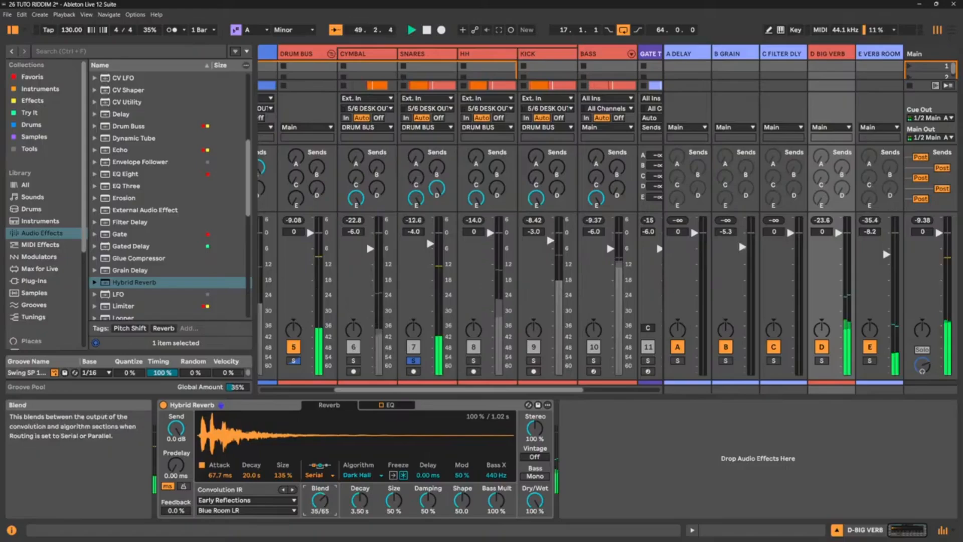
pyautogui.moveTo(323, 505)
pyautogui.mouseDown()
pyautogui.moveTo(323, 527)
pyautogui.moveTo(323, 505)
pyautogui.mouseUp()
pyautogui.press('space')
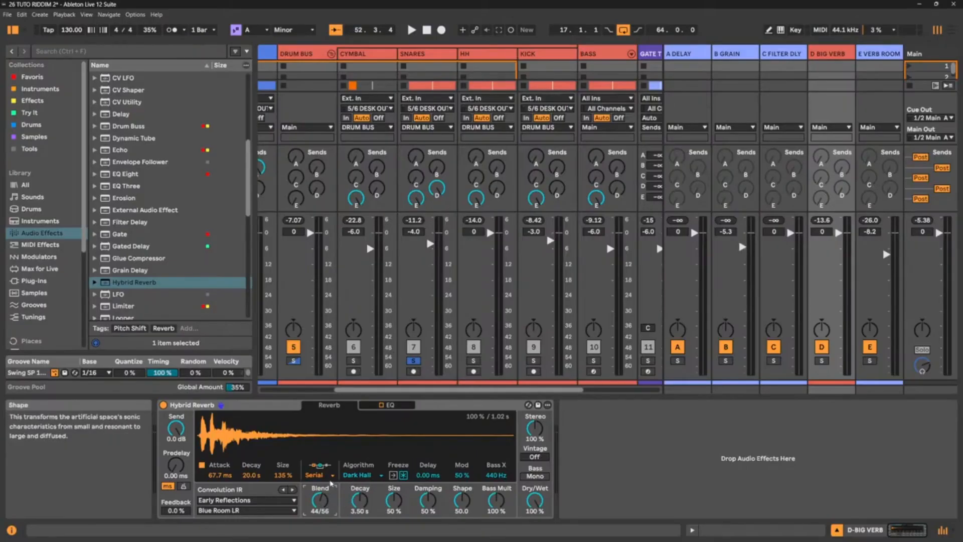
# Set the blend to 100/0 and compare the playing snares with the D BIG VERB return muted and unmuted
pyautogui.moveTo(324, 502); pyautogui.dragTo(324, 477)
pyautogui.press('space')
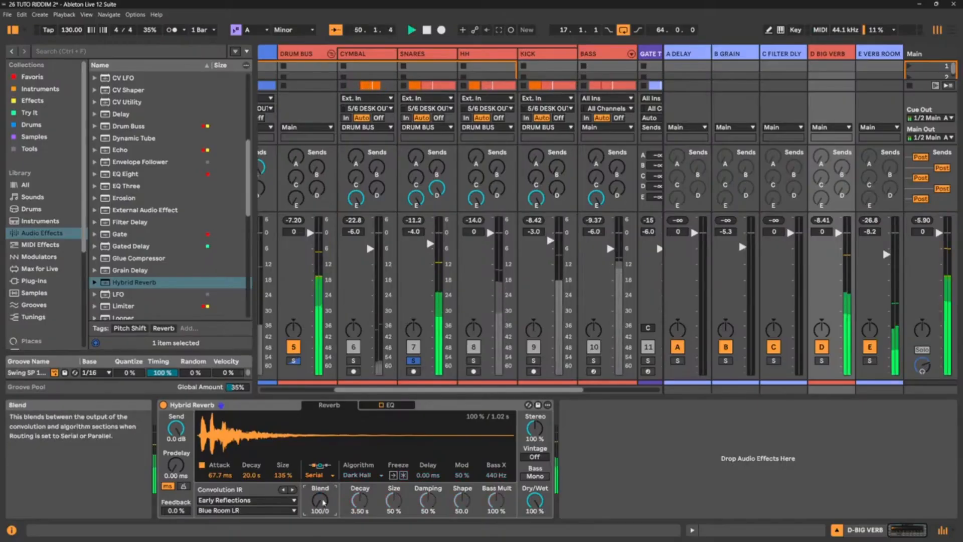
pyautogui.click(822, 348)
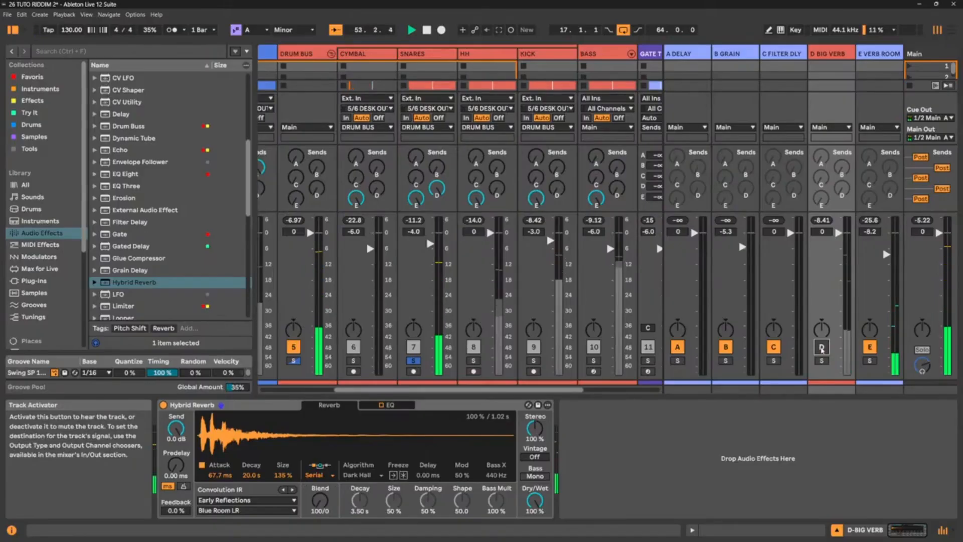
pyautogui.click(821, 348)
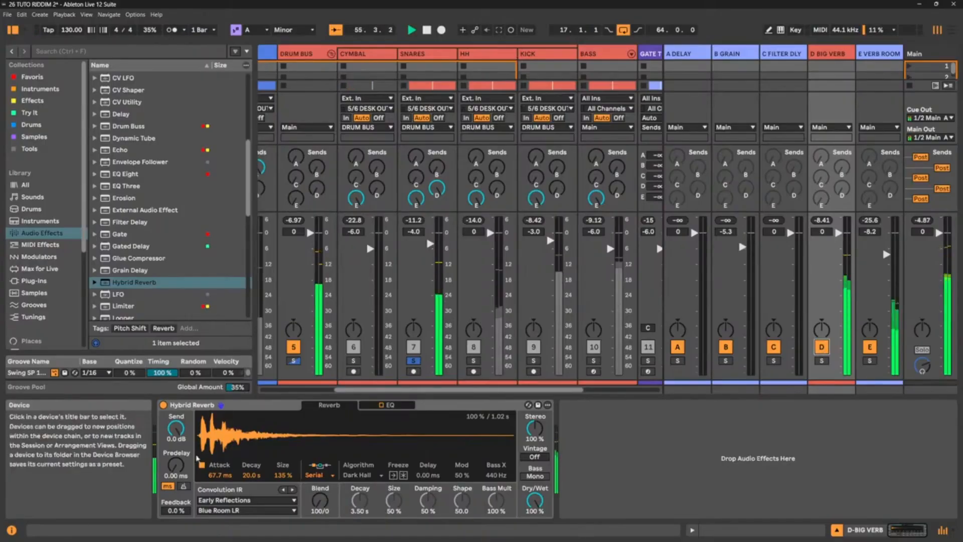
# Raise the reverb's predelay to 285 ms and try adjusting the predelay feedback with the snares
pyautogui.moveTo(175, 465); pyautogui.dragTo(175, 447)
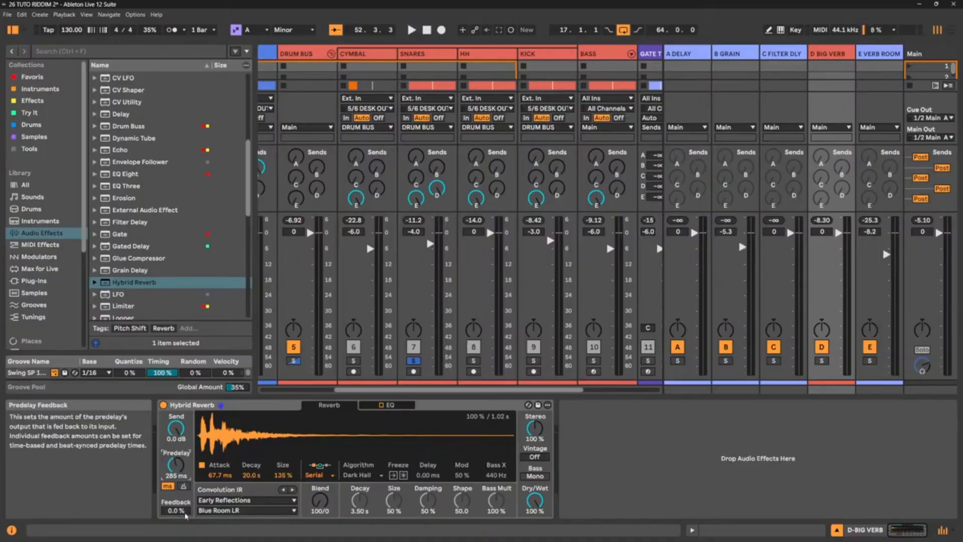
pyautogui.press('space')
pyautogui.moveTo(182, 511); pyautogui.dragTo(186, 492)
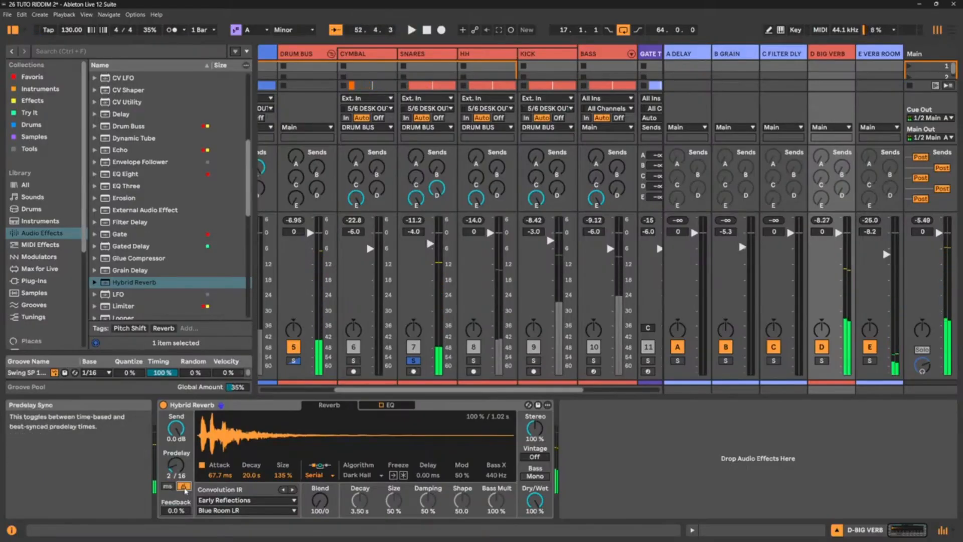
# Switch the predelay to beat-synced timing, try 16/16, and lower it to 0/16 during playback
pyautogui.click(184, 486)
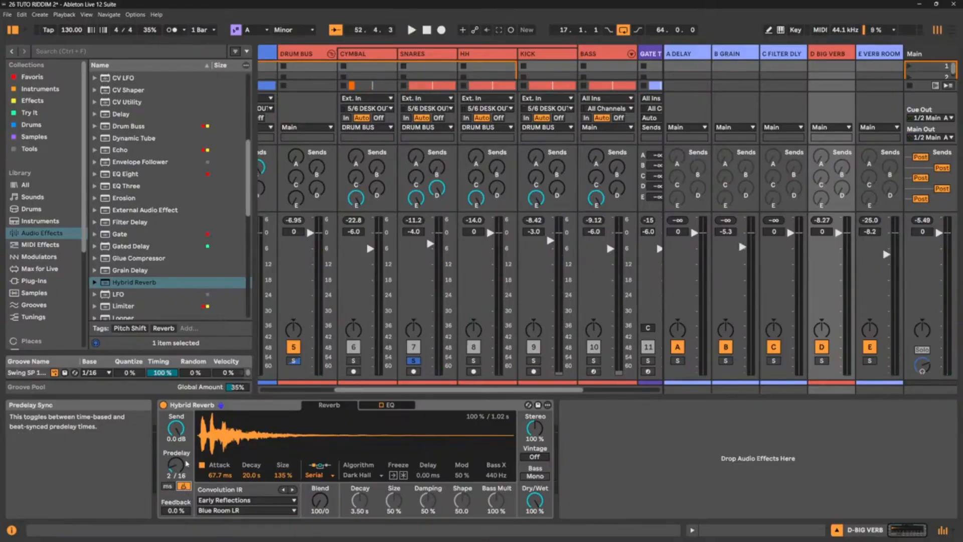
pyautogui.moveTo(176, 465); pyautogui.dragTo(175, 449)
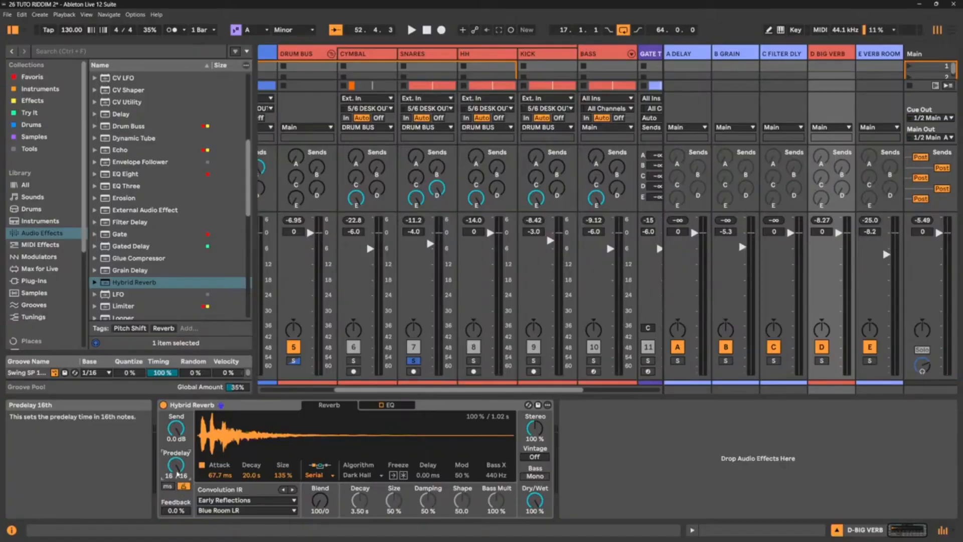
pyautogui.press('space')
pyautogui.moveTo(176, 471); pyautogui.dragTo(176, 501)
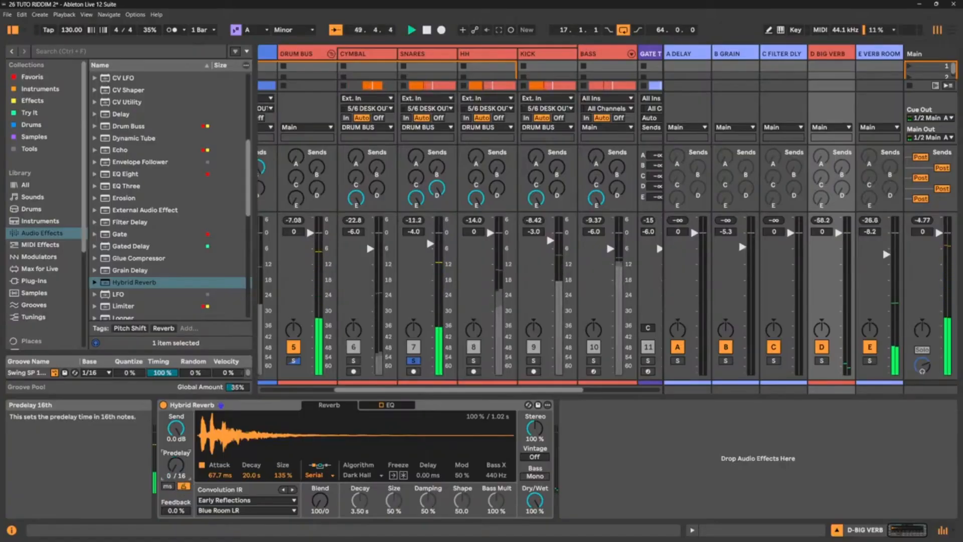
# Try a 2/16 synced predelay with about 62% feedback on the snares, and return the predelay to millisecond timing
pyautogui.moveTo(176, 465); pyautogui.dragTo(176, 471)
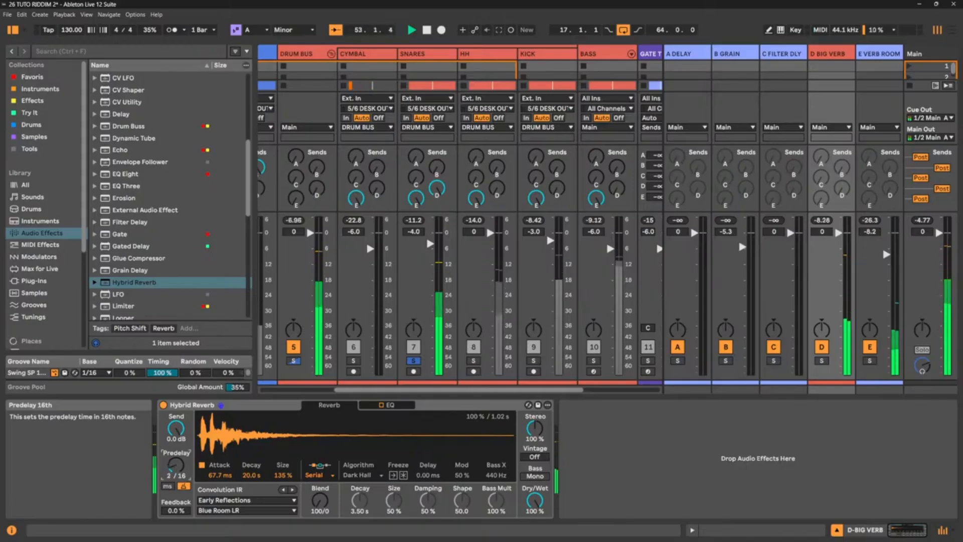
pyautogui.moveTo(176, 510)
pyautogui.mouseDown()
pyautogui.moveTo(176, 490)
pyautogui.moveTo(176, 512)
pyautogui.mouseUp()
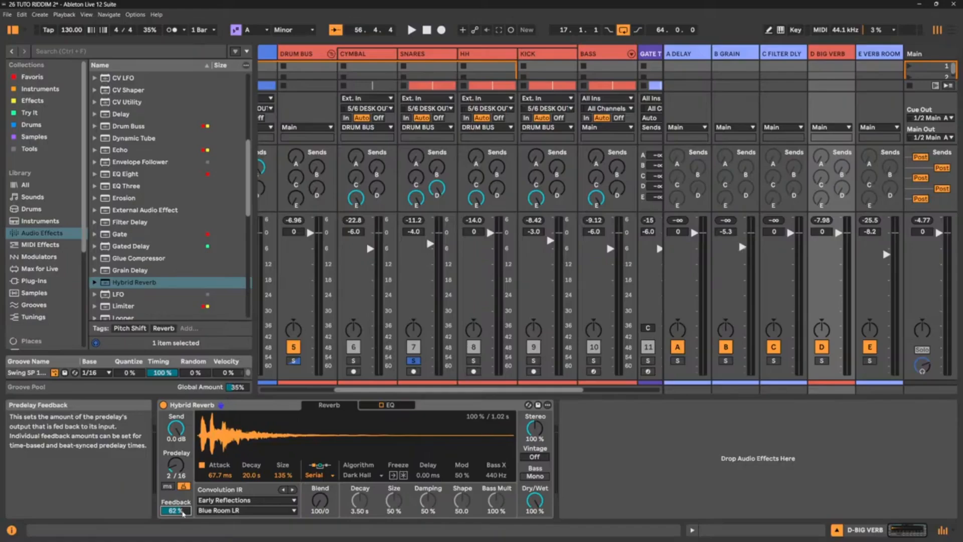
pyautogui.click(166, 486)
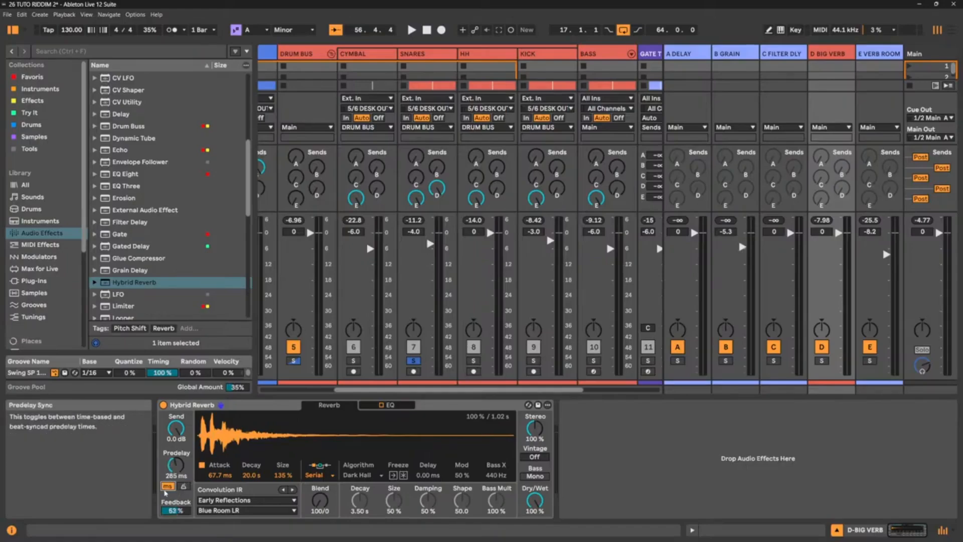
# Solo the SKANK track instead of SNARES and send it to D BIG VERB at -2.2 dB during playback
pyautogui.press('space')
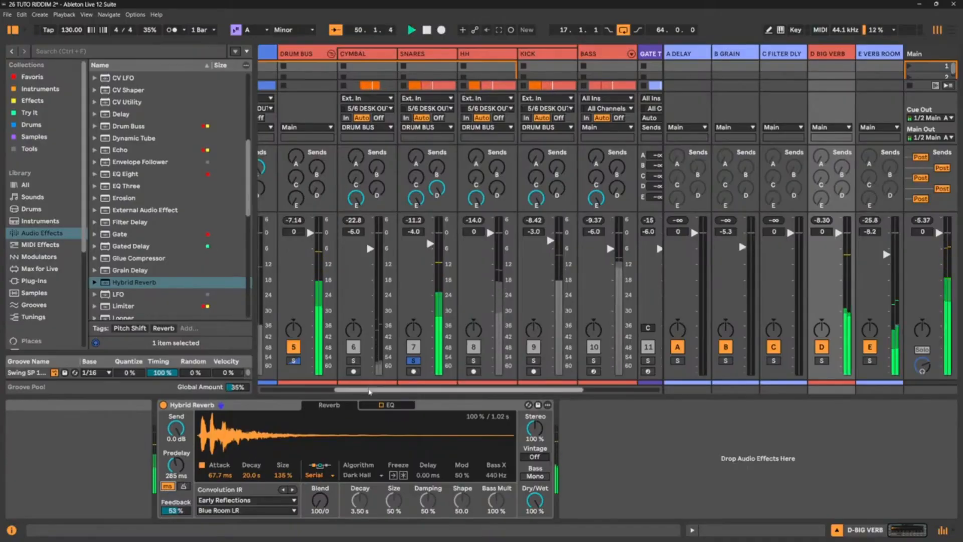
pyautogui.moveTo(367, 387); pyautogui.dragTo(292, 399)
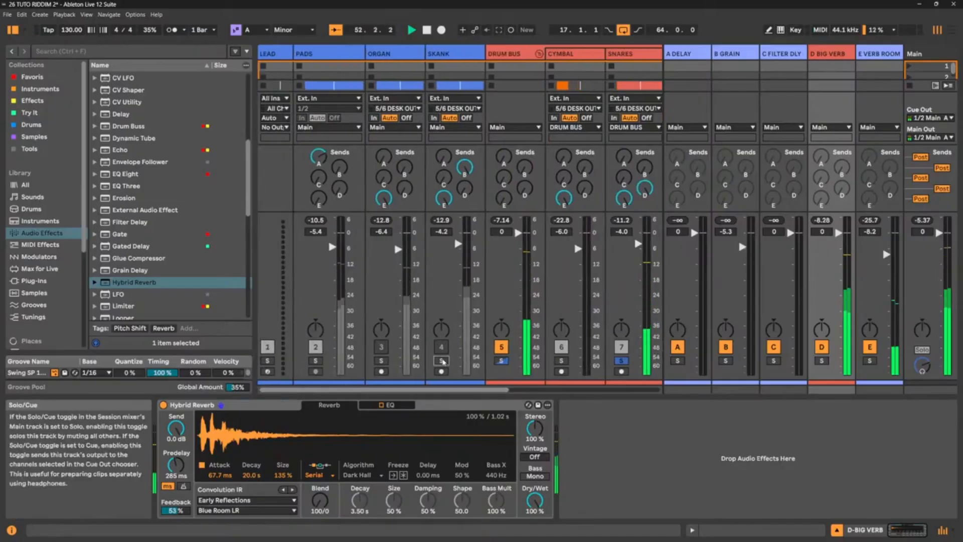
pyautogui.click(441, 360)
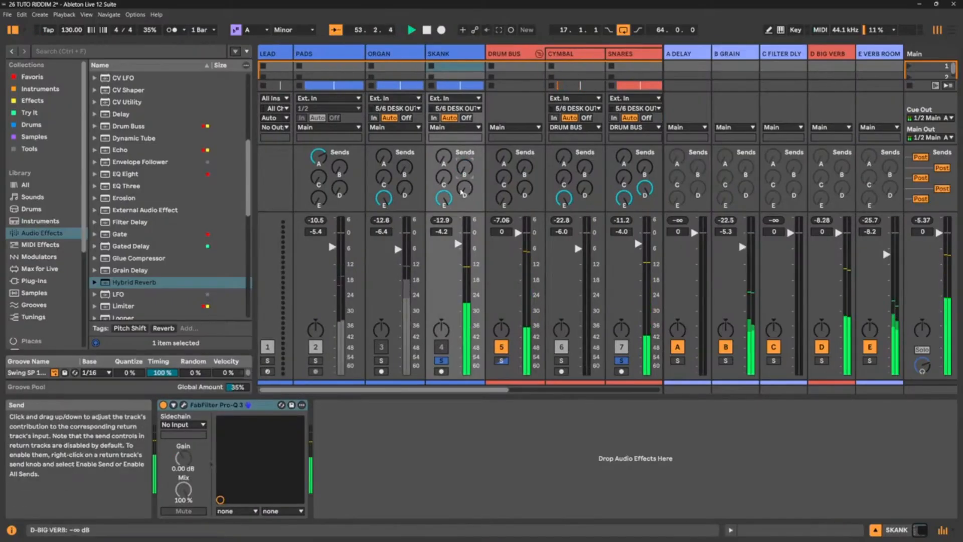
pyautogui.moveTo(465, 190); pyautogui.dragTo(464, 135)
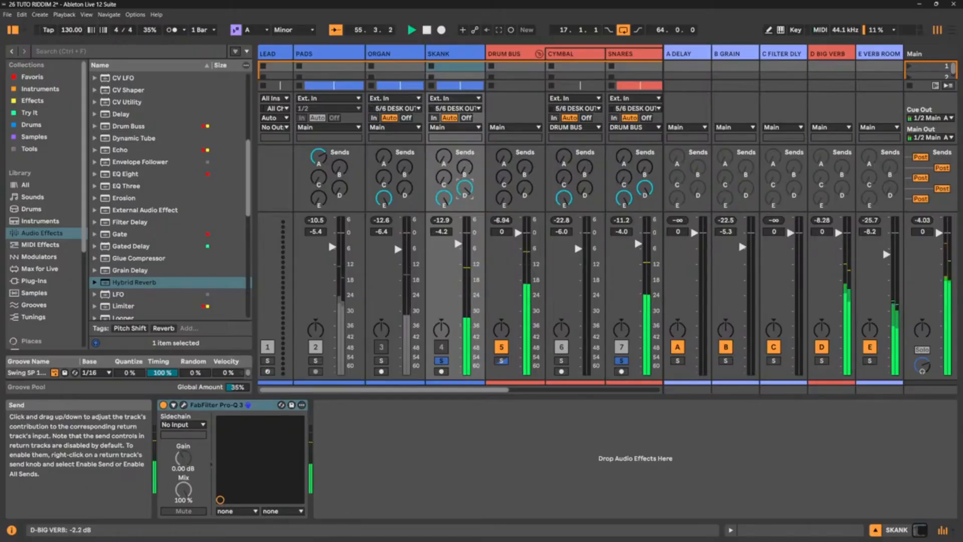
pyautogui.click(621, 361)
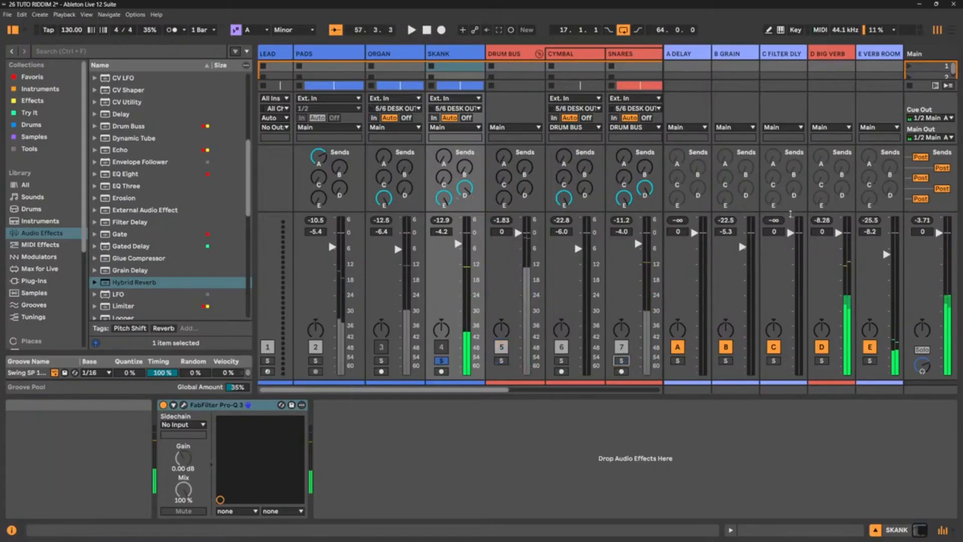
# Show the D BIG VERB return's Hybrid Reverb and raise its predelay feedback to 67% while the skank plays
pyautogui.click(830, 56)
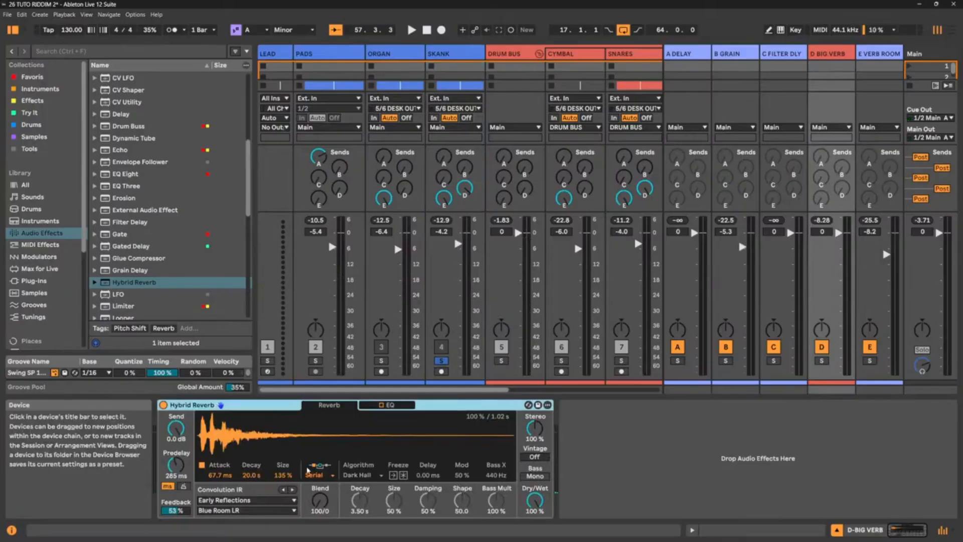
pyautogui.press('space')
pyautogui.moveTo(175, 510); pyautogui.dragTo(176, 503)
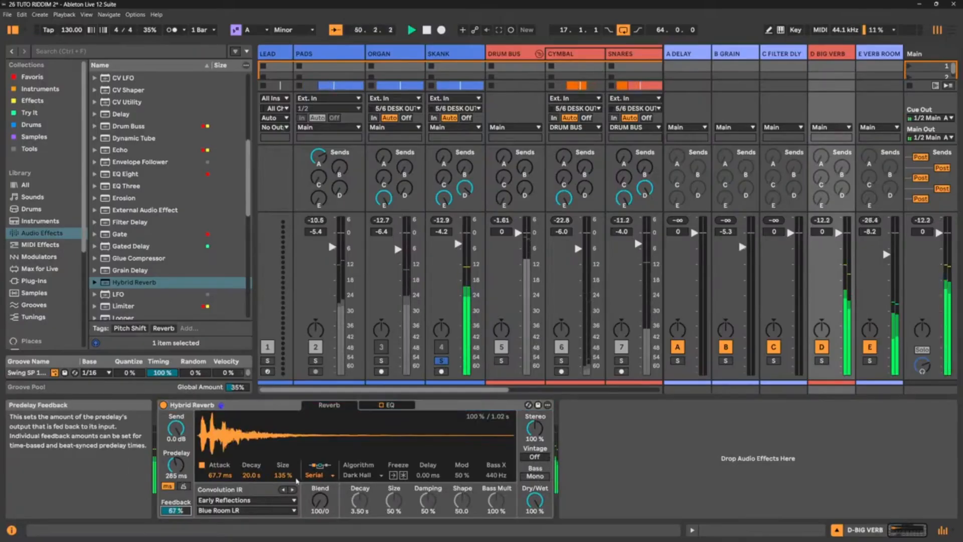
pyautogui.press('space')
# Enlarge the convolution impulse response size to 235%, auditioning the skank along the way
pyautogui.moveTo(283, 475); pyautogui.dragTo(283, 450)
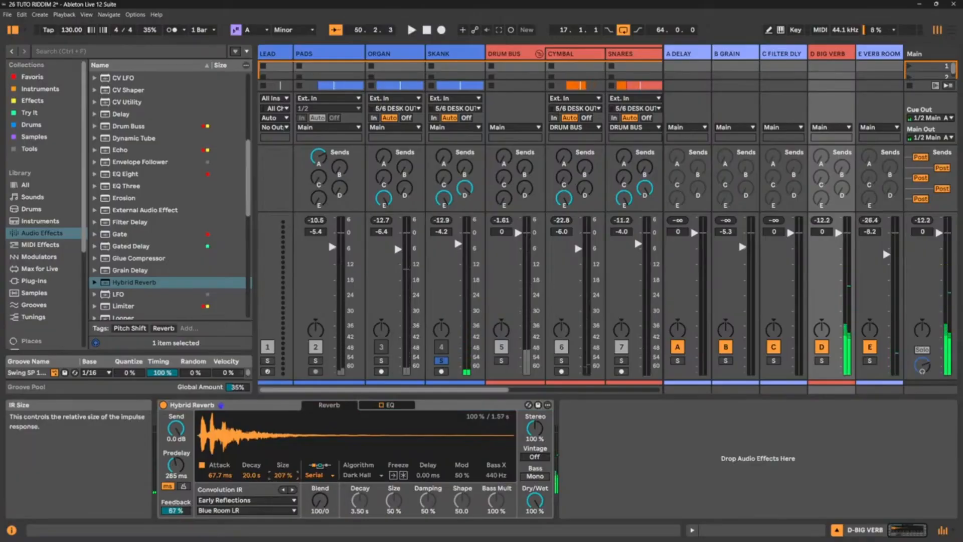
pyautogui.press('space')
pyautogui.moveTo(283, 474); pyautogui.dragTo(283, 467)
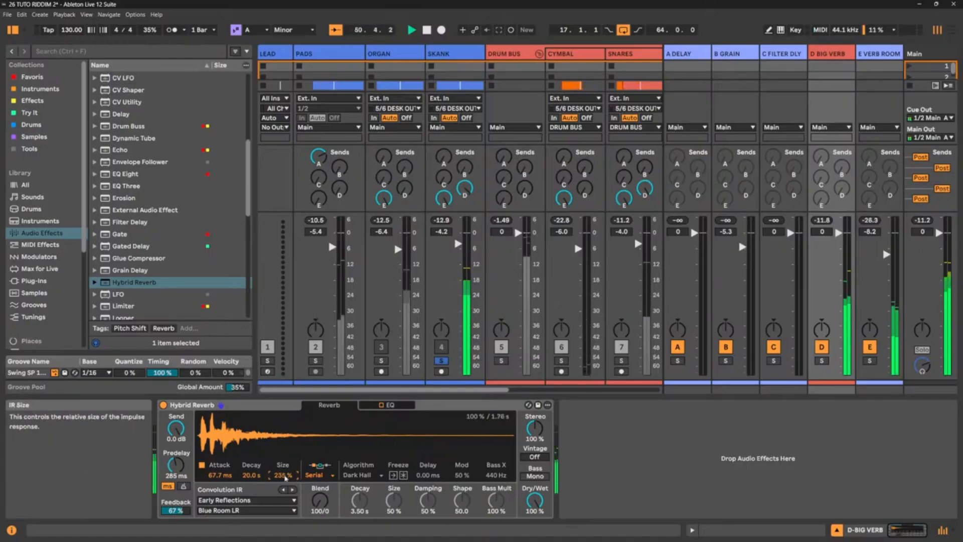
pyautogui.press('space')
# Switch to the Delay Time Calculator and calculate the note delay times for 130 BPM
pyautogui.moveTo(672, 540)
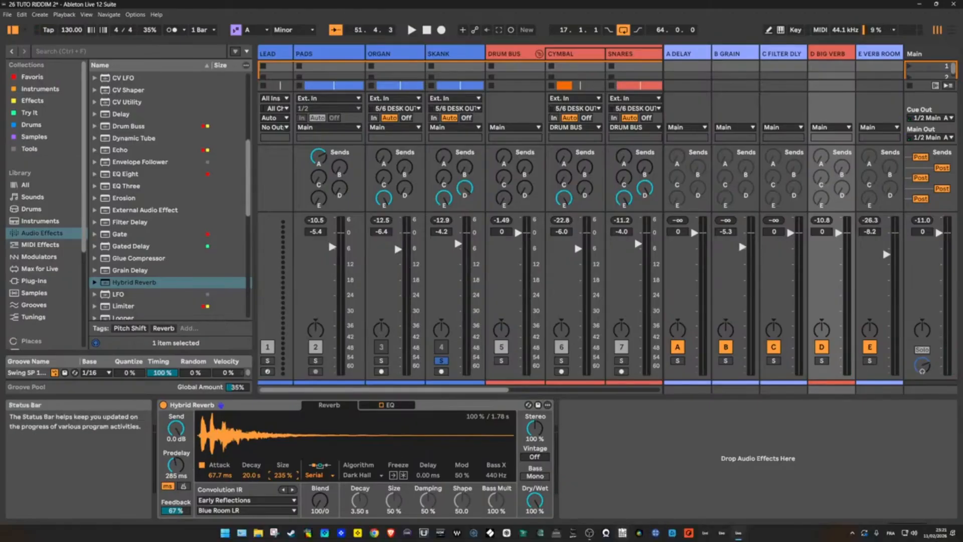
pyautogui.click(622, 533)
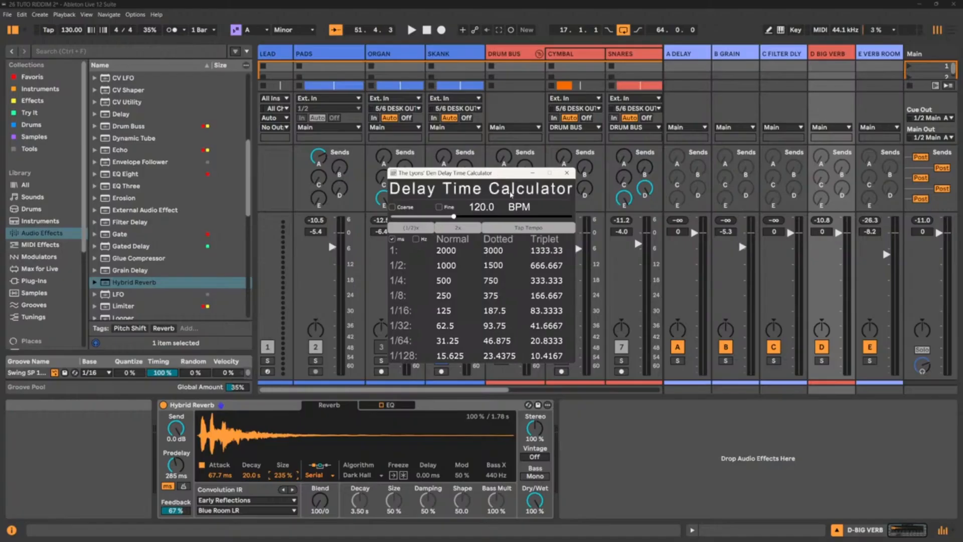
pyautogui.doubleClick(495, 207)
pyautogui.write('13')
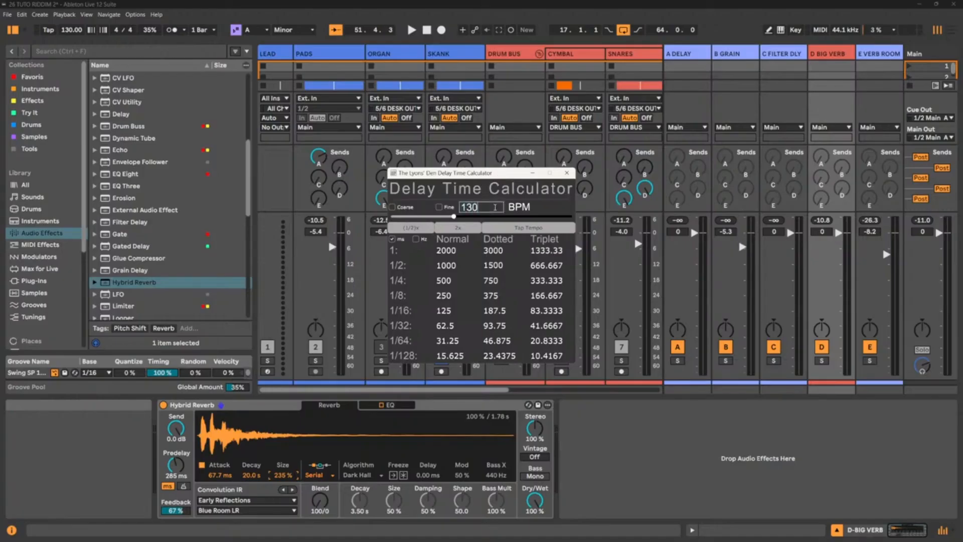
pyautogui.write('0')
pyautogui.press('Return')
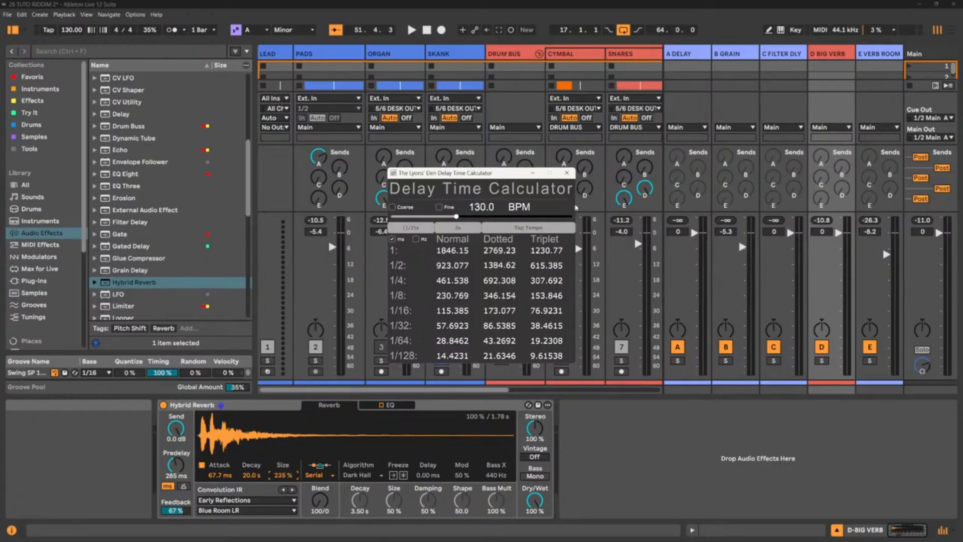
# Close the calculator, set the reverb's predelay to 346 ms, and audition it on the skank
pyautogui.click(568, 174)
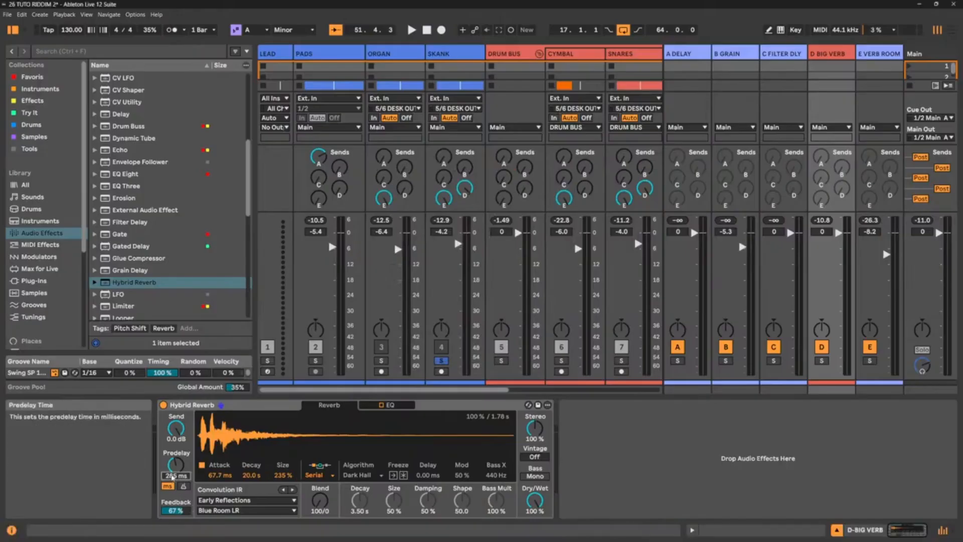
pyautogui.press('space')
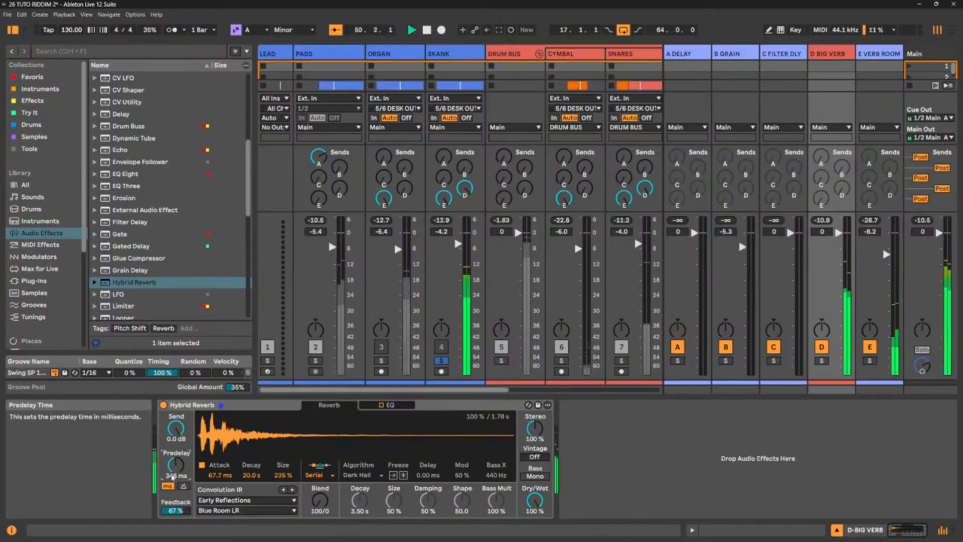
pyautogui.press('space')
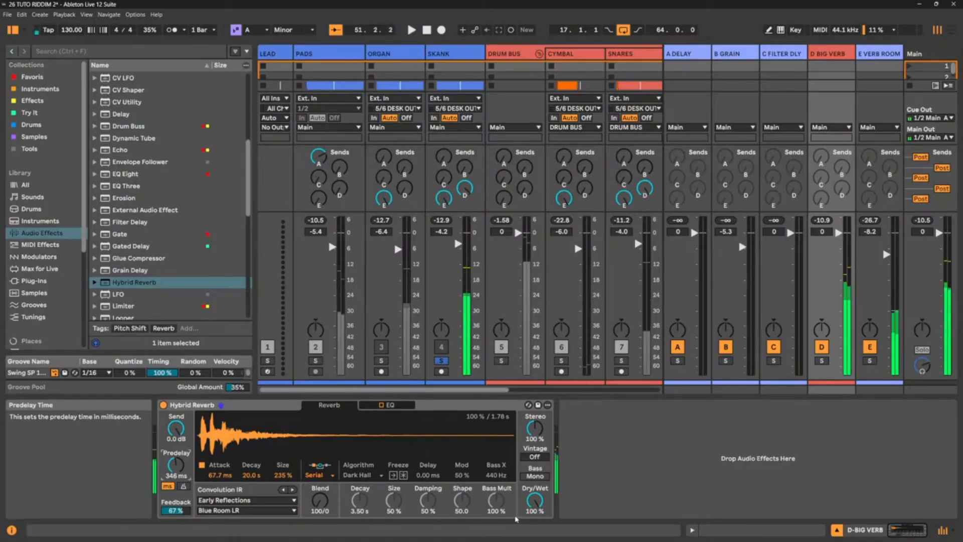
# Reopen the Delay Time Calculator, check the dotted delay times at 130 BPM, and close it again
pyautogui.moveTo(622, 535)
pyautogui.click(622, 532)
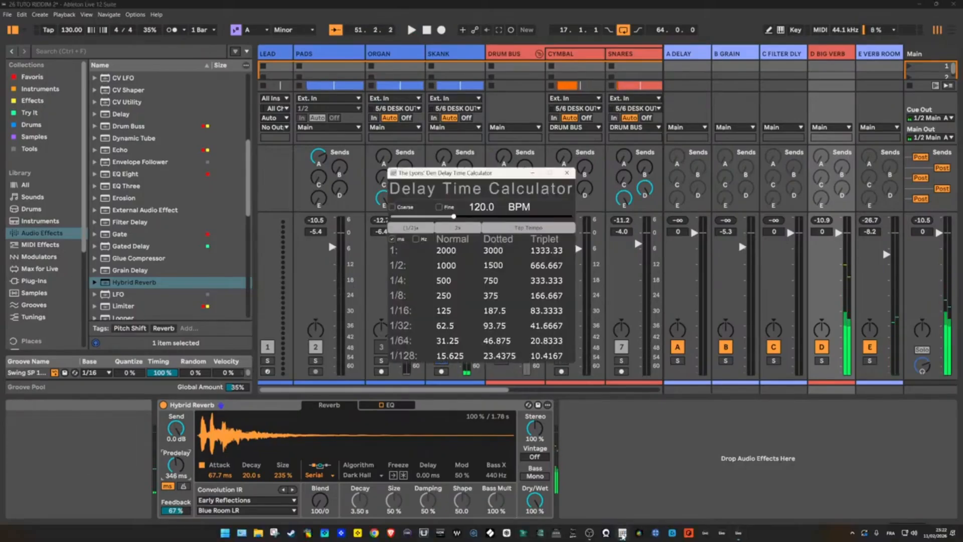
pyautogui.doubleClick(483, 208)
pyautogui.write('13')
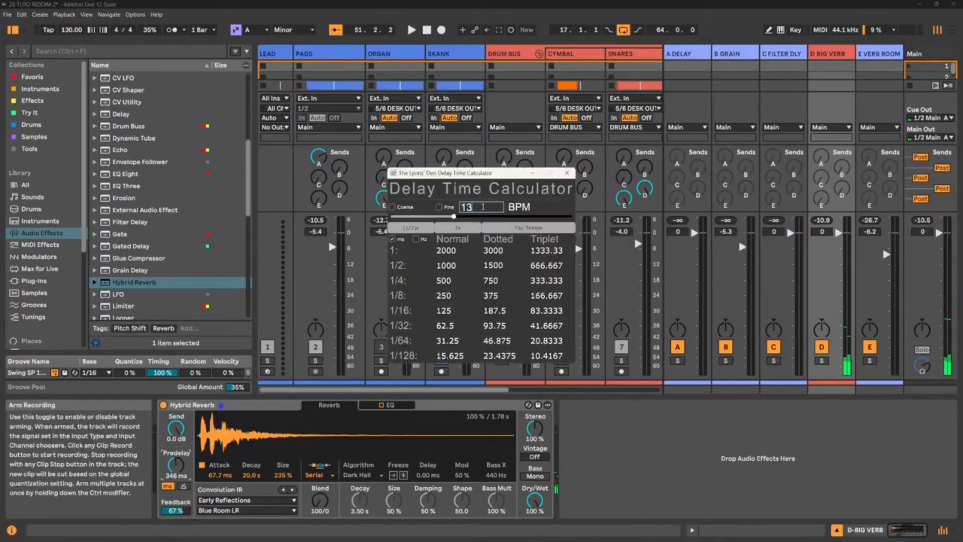
pyautogui.write('0')
pyautogui.press('Return')
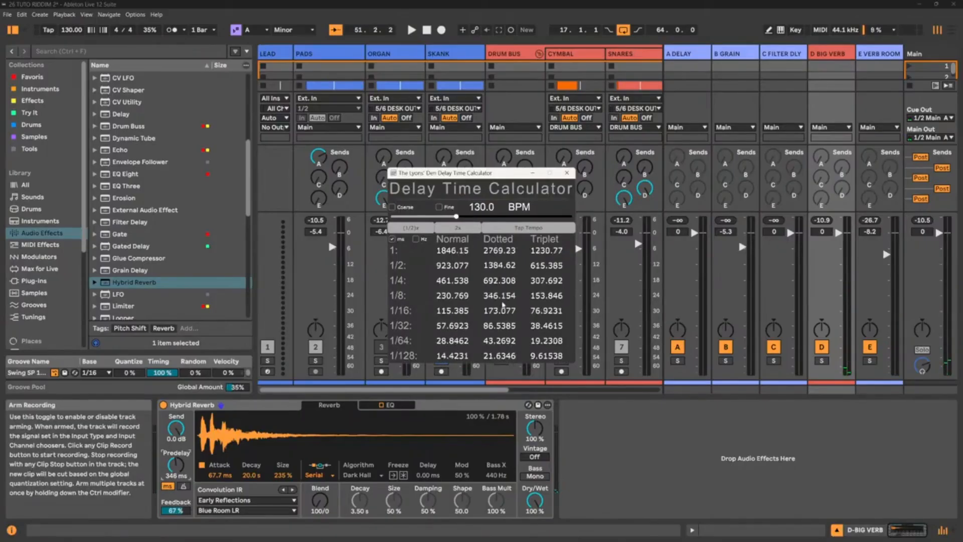
pyautogui.click(566, 175)
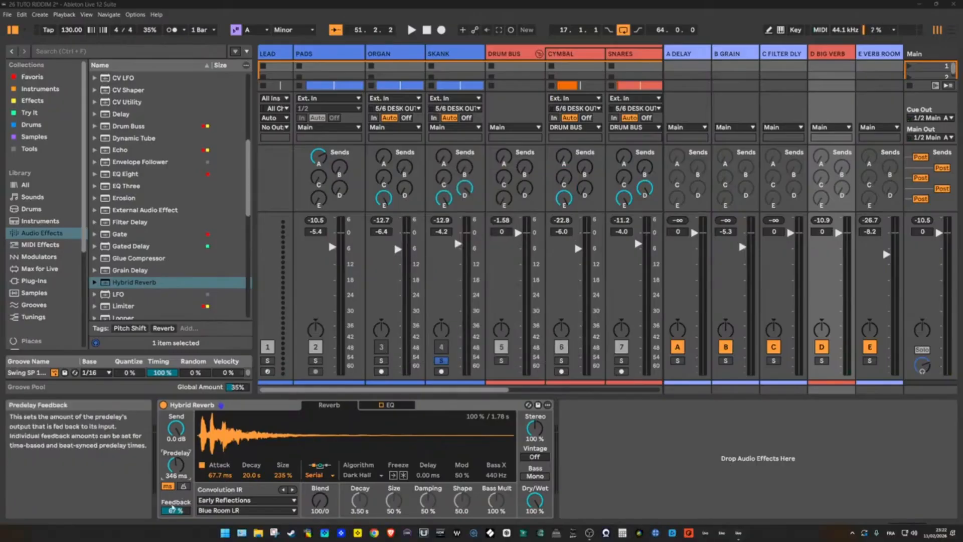
# Try a 137 ms predelay on the skank with very high feedback, and lower the feedback to 48%
pyautogui.click(179, 475)
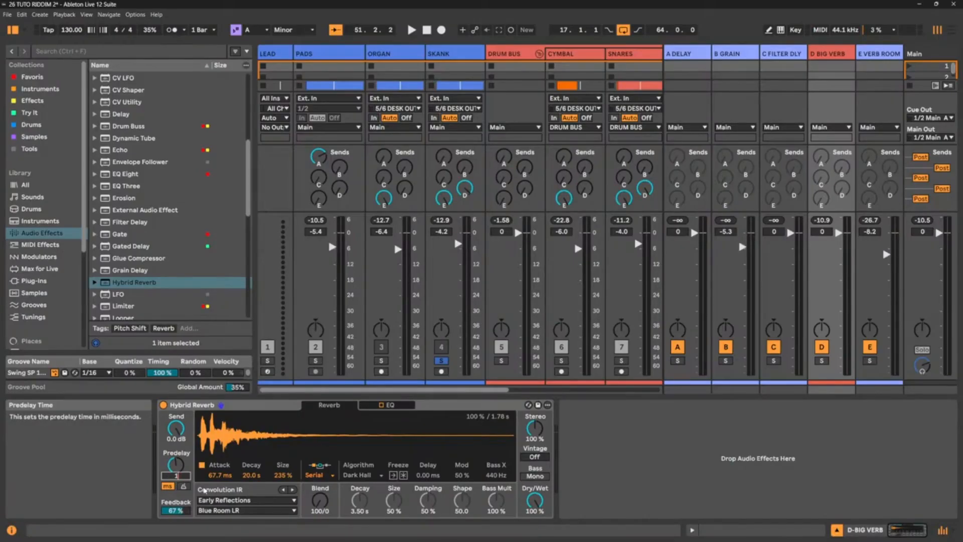
pyautogui.press('space')
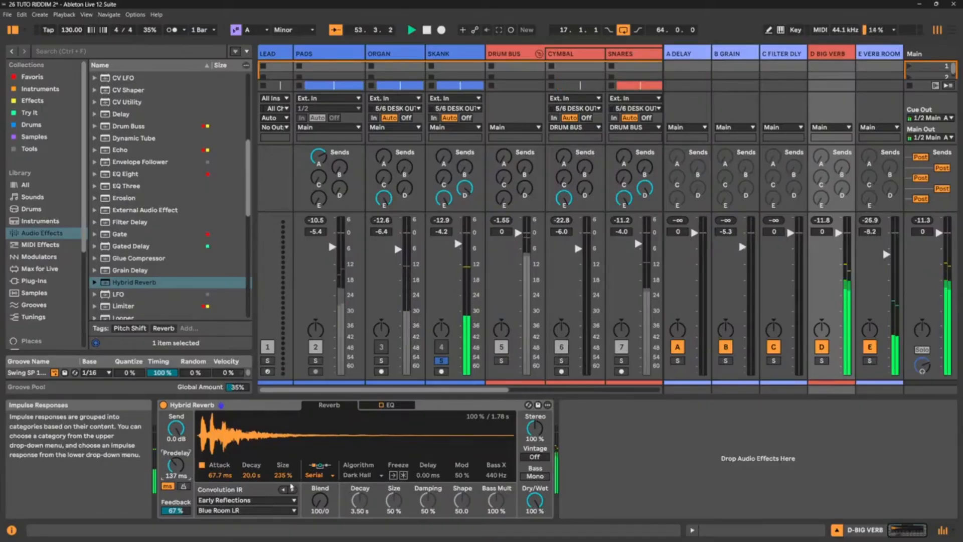
pyautogui.moveTo(176, 510); pyautogui.dragTo(176, 496)
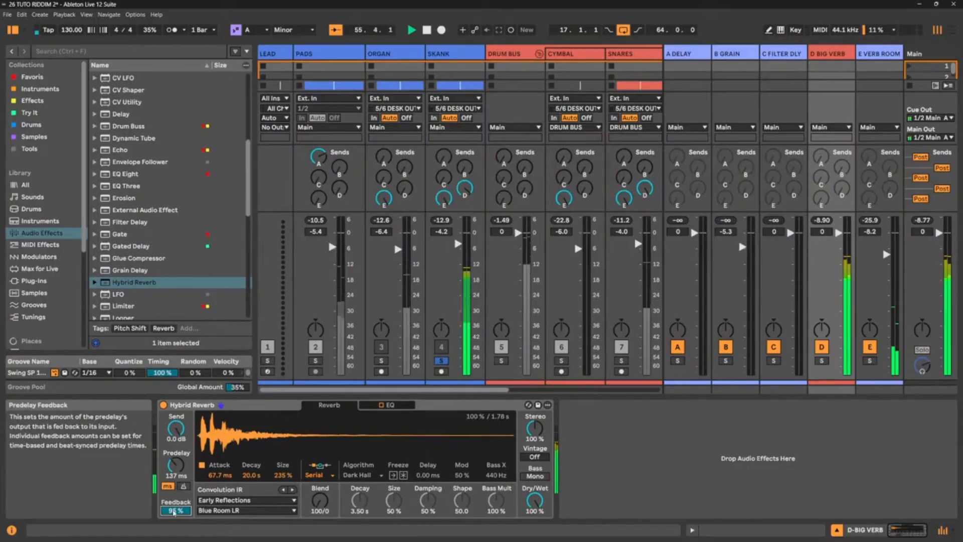
pyautogui.moveTo(175, 510); pyautogui.dragTo(176, 518)
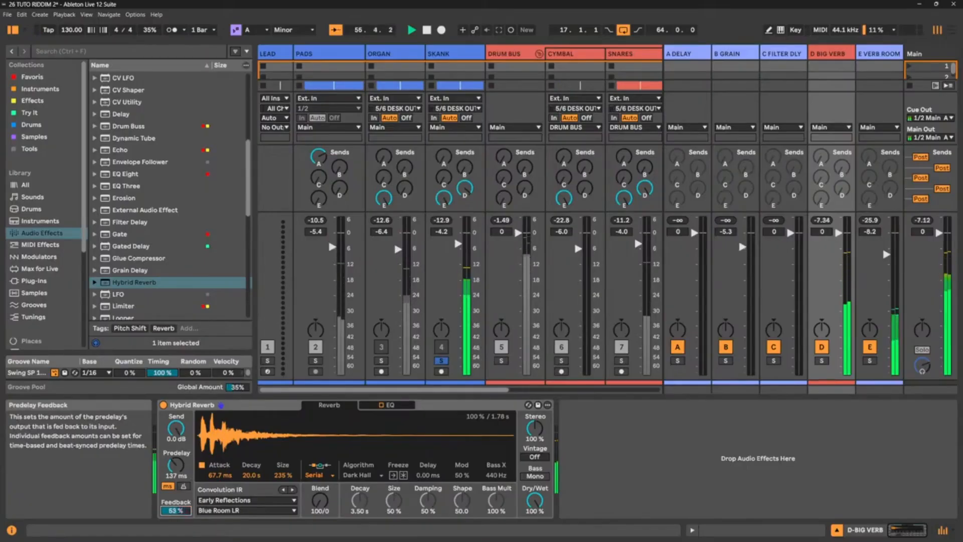
pyautogui.press('space')
# Raise the predelay to 253 ms and audition it on the skank
pyautogui.moveTo(176, 465); pyautogui.dragTo(175, 455)
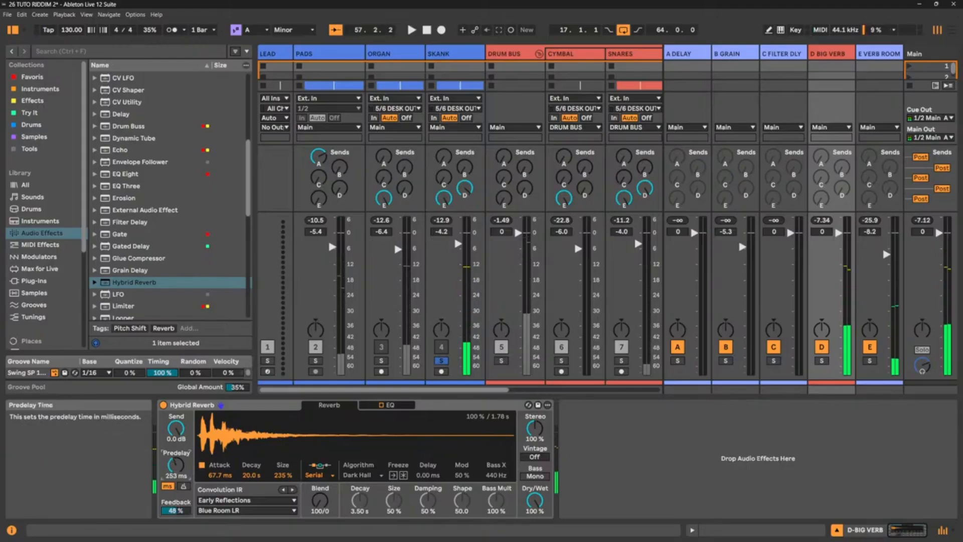
pyautogui.press('space')
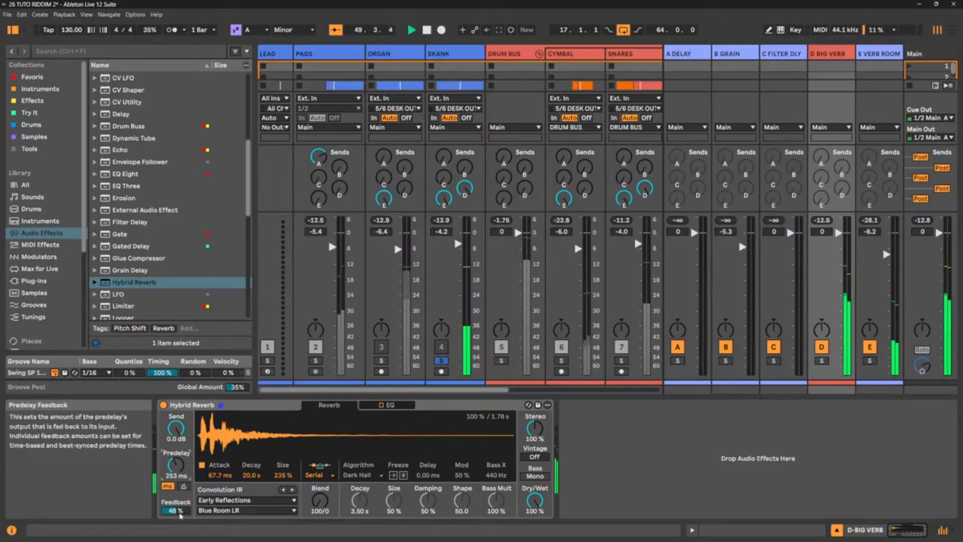
pyautogui.press('space')
# Set the predelay to 300 ms and audition it with the feedback raised to 95%
pyautogui.write('300')
pyautogui.press('Return')
pyautogui.press('space')
pyautogui.moveTo(175, 510); pyautogui.dragTo(176, 487)
pyautogui.press('space')
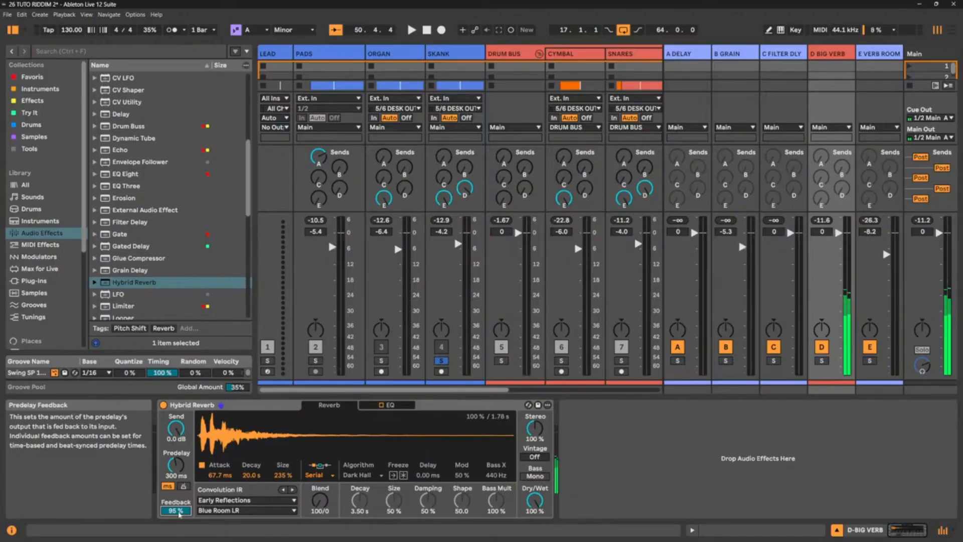
# Lower the predelay feedback to 0% during playback and bring the predelay down to 0.61 ms
pyautogui.press('space')
pyautogui.moveTo(178, 512); pyautogui.dragTo(178, 541)
pyautogui.press('space')
pyautogui.moveTo(175, 466); pyautogui.dragTo(175, 516)
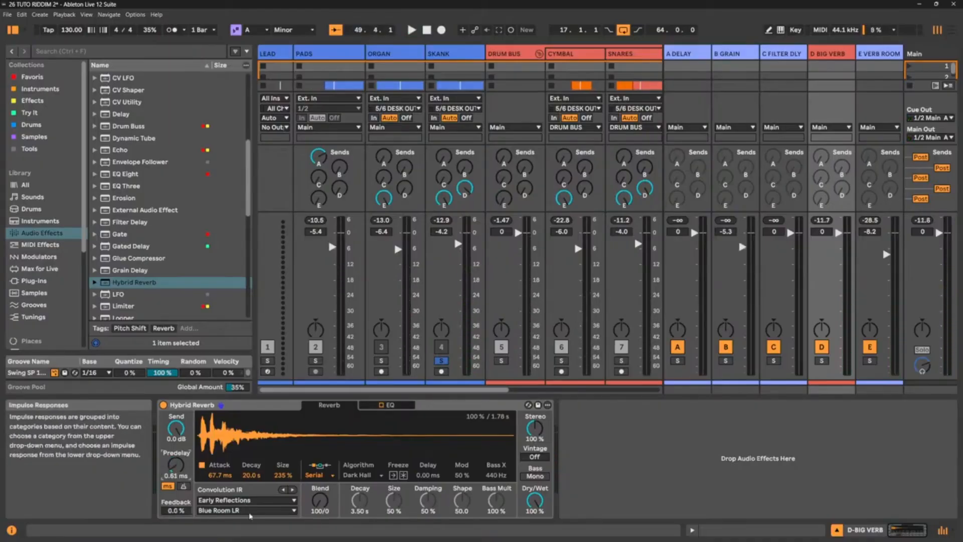
# Switch the impulse response category to Springs and audition Awesome Stereo Spring and Berlin Spring on the skank
pyautogui.click(271, 500)
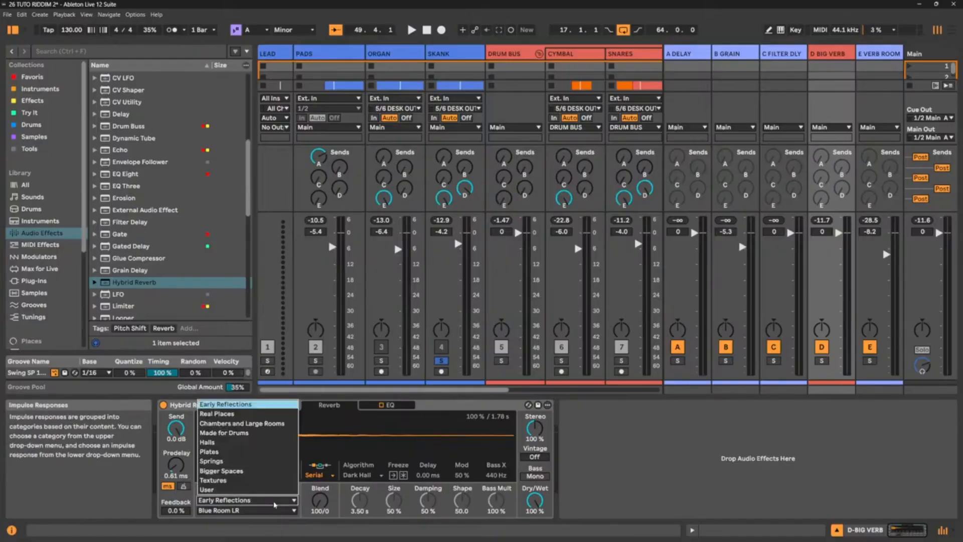
pyautogui.click(232, 461)
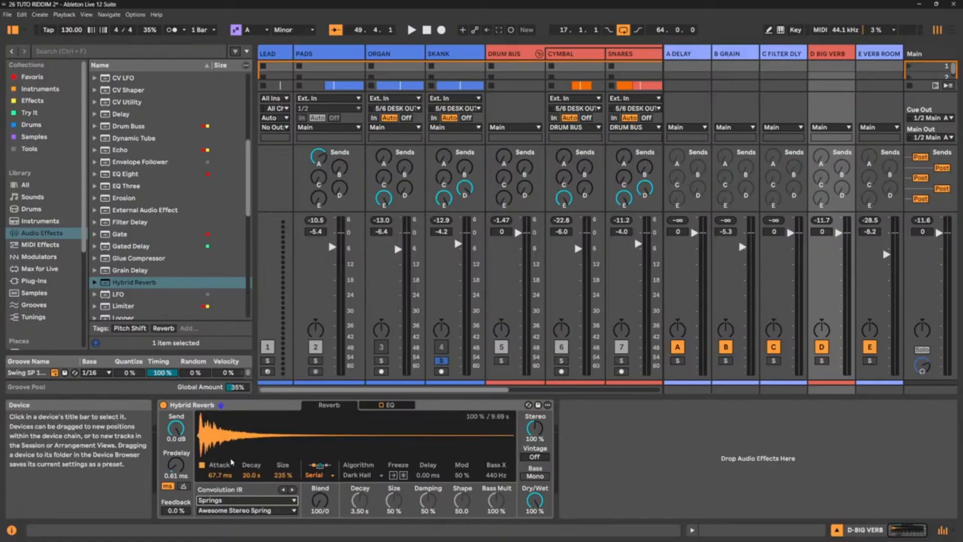
pyautogui.press('space')
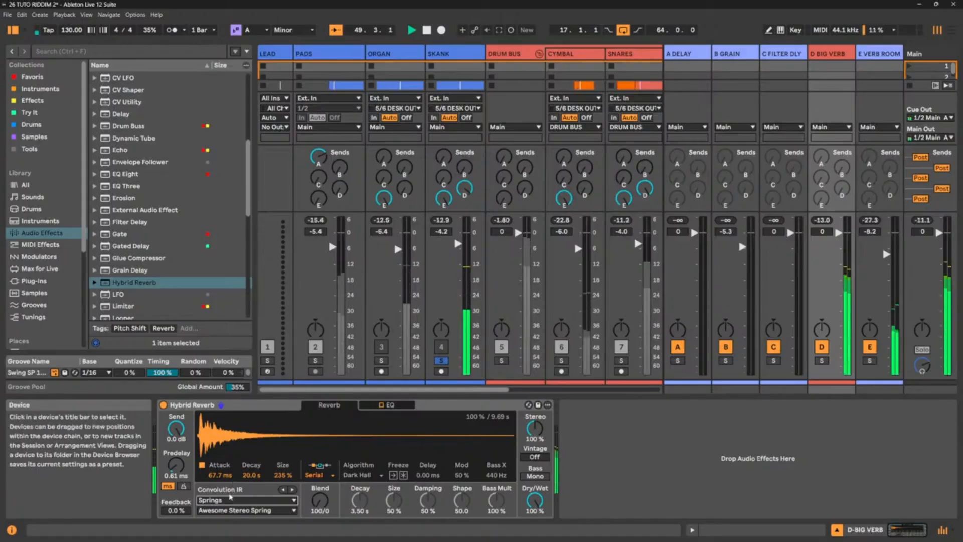
pyautogui.click(271, 510)
pyautogui.click(284, 511)
pyautogui.press('Down')
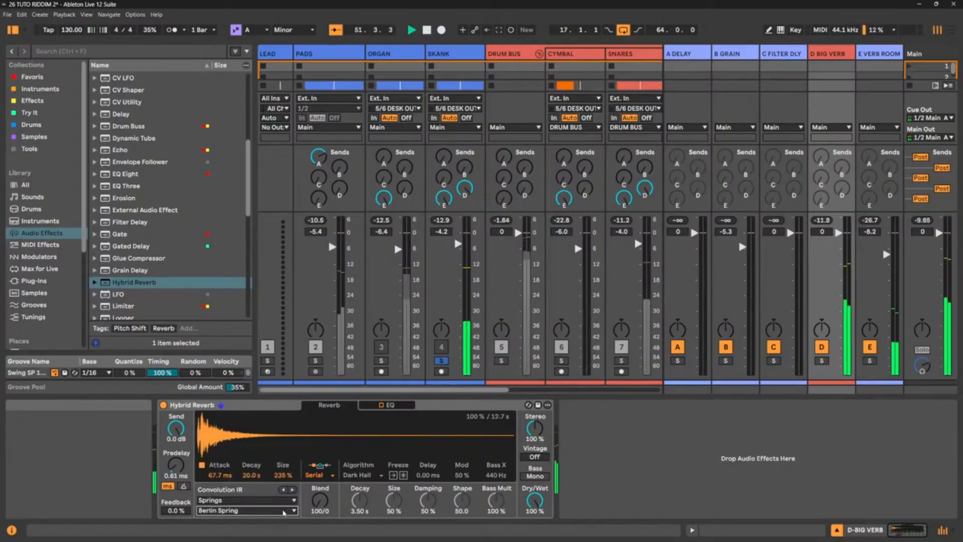
# Switch to the Classic Amp Spring response, reset size to 100% and attack to 0.00 ms, and try a 22% size during playback
pyautogui.press('Down')
pyautogui.doubleClick(272, 476)
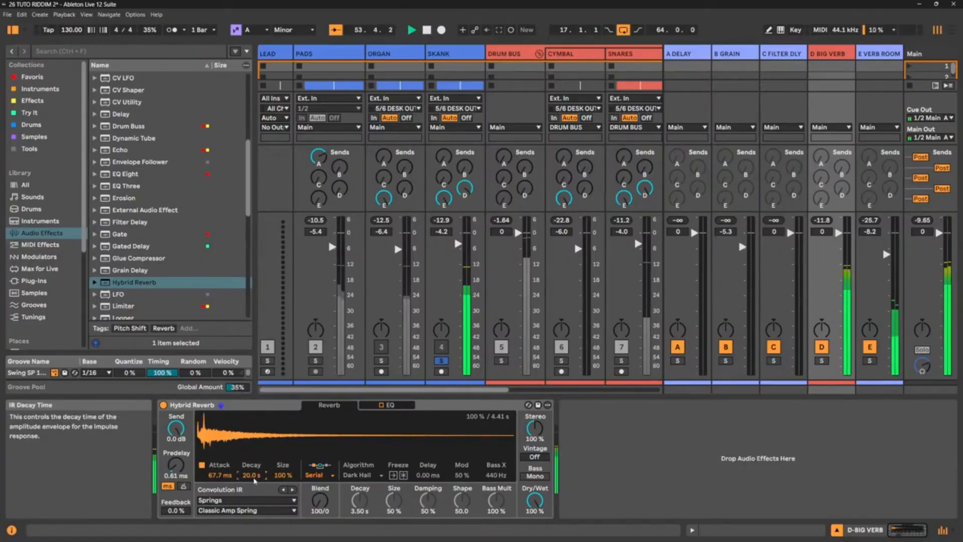
pyautogui.doubleClick(222, 475)
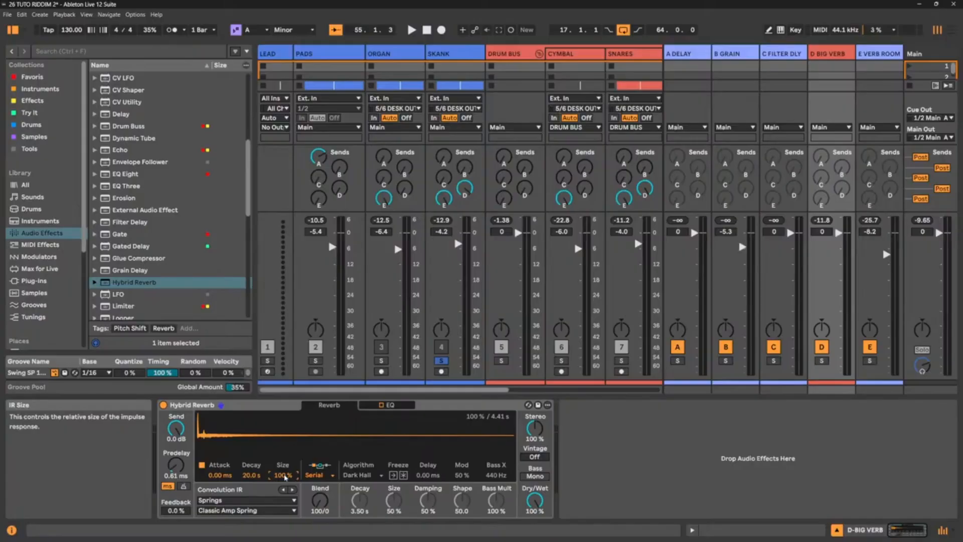
pyautogui.press('space')
pyautogui.moveTo(284, 477)
pyautogui.mouseDown()
pyautogui.moveTo(283, 506)
pyautogui.moveTo(284, 441)
pyautogui.moveTo(284, 475)
pyautogui.mouseUp()
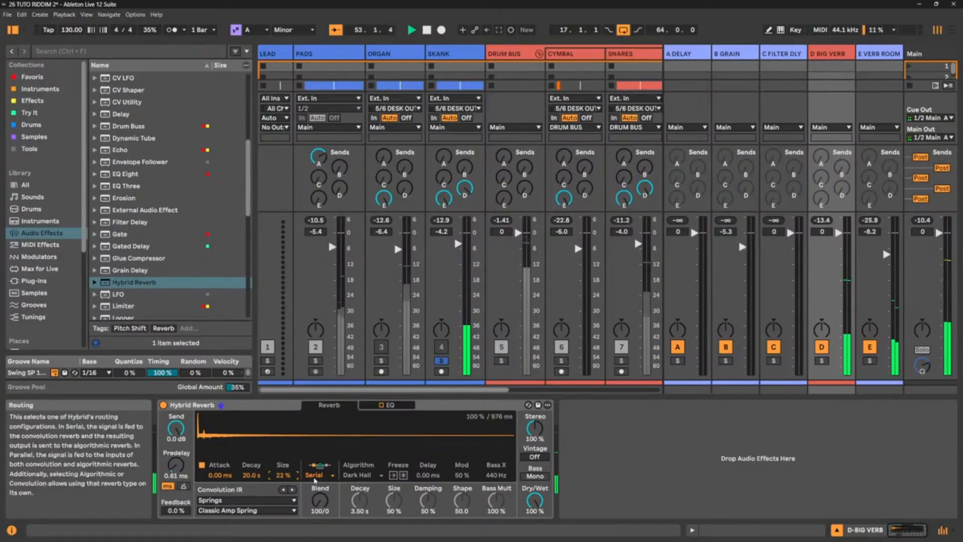
# Audition the Clean Spring Slapback 4s and Long Stereo Spring impulse responses on the skank
pyautogui.click(272, 511)
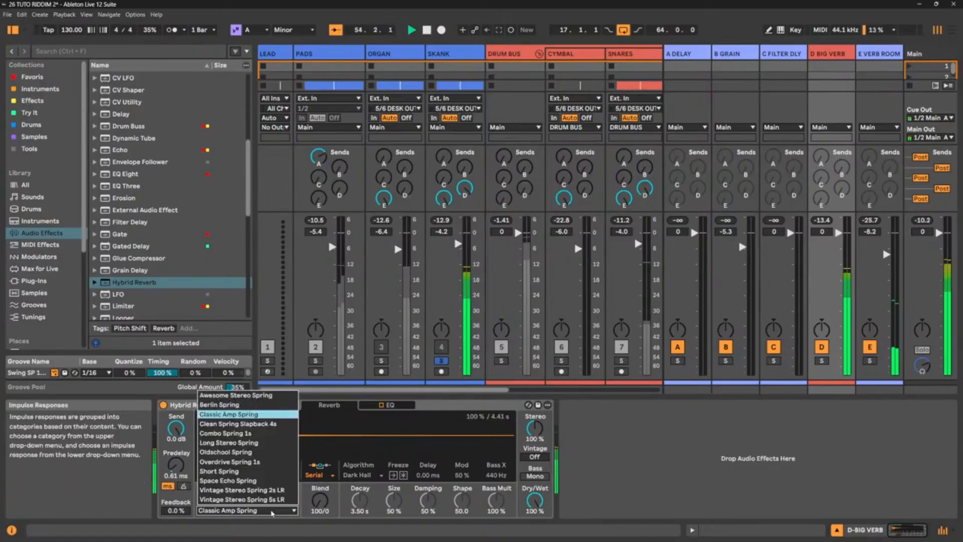
pyautogui.press('Down')
pyautogui.press('Return')
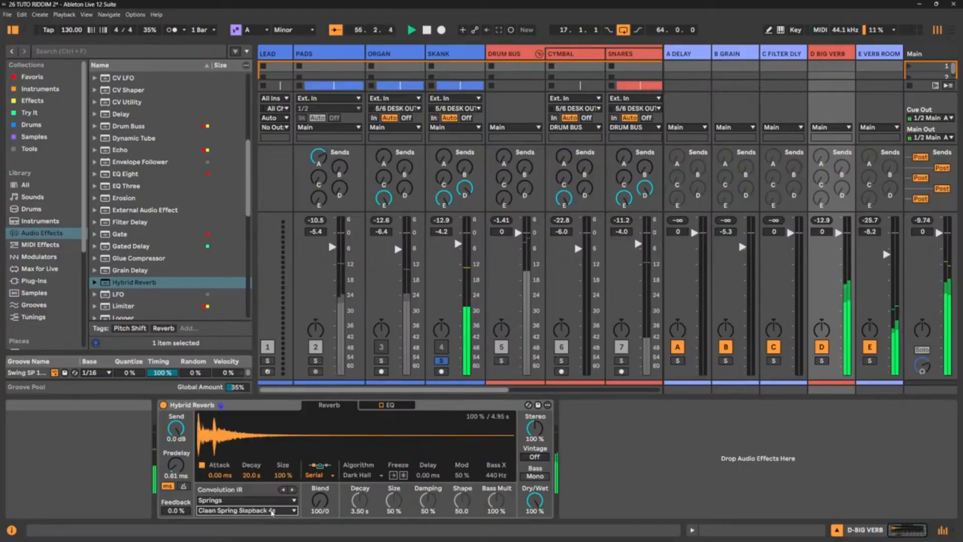
pyautogui.press('Down')
pyautogui.press('Down')
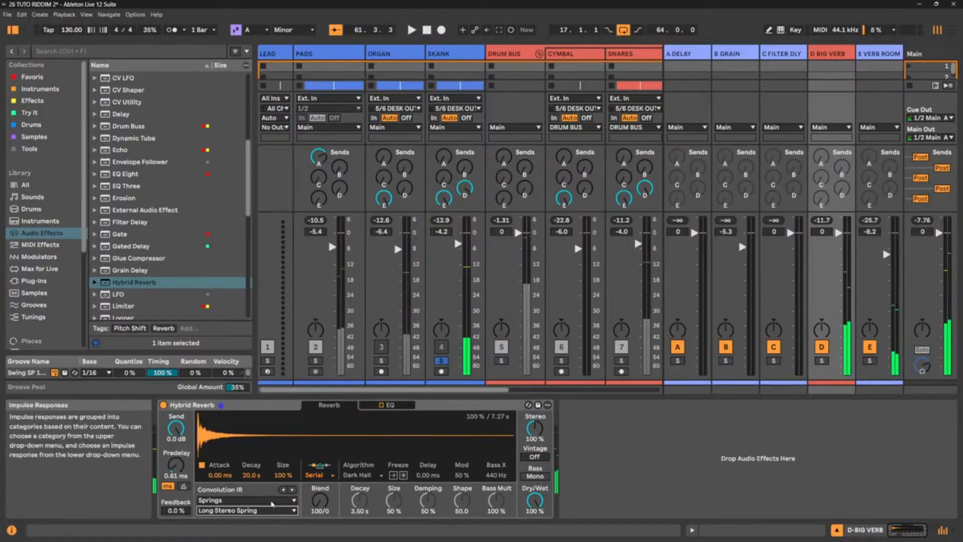
# Switch the impulse response category to Bigger Spaces and audition Arena Hall 20s and Open Space LR
pyautogui.click(254, 500)
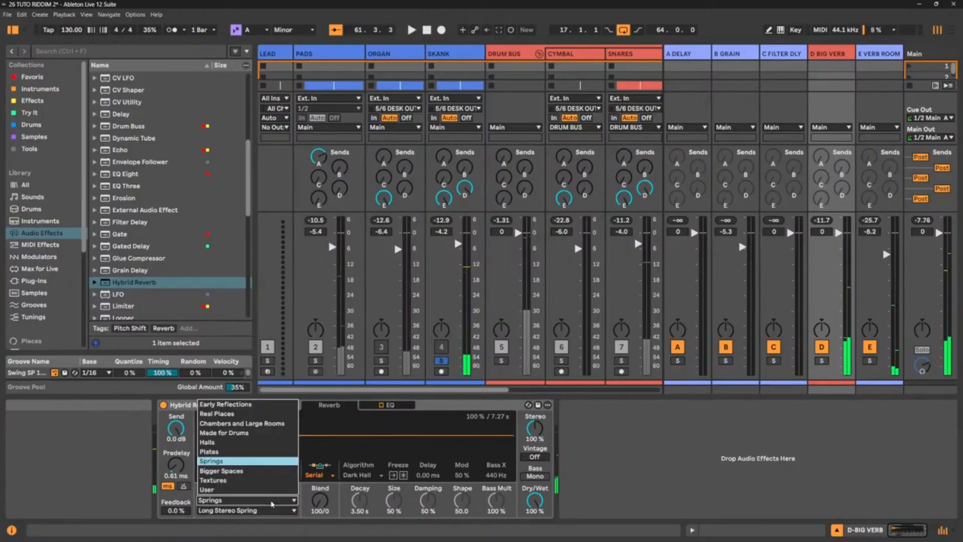
pyautogui.click(243, 472)
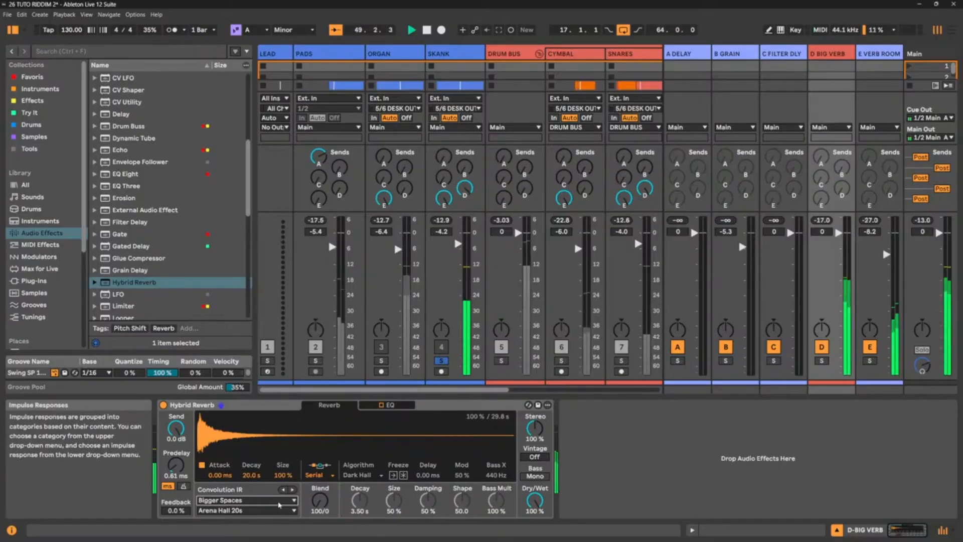
pyautogui.click(292, 511)
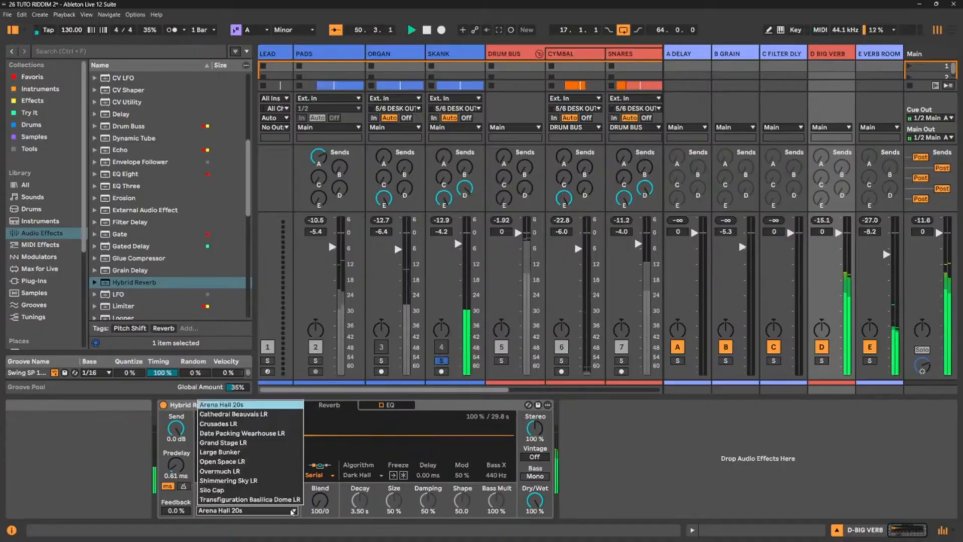
pyautogui.click(253, 461)
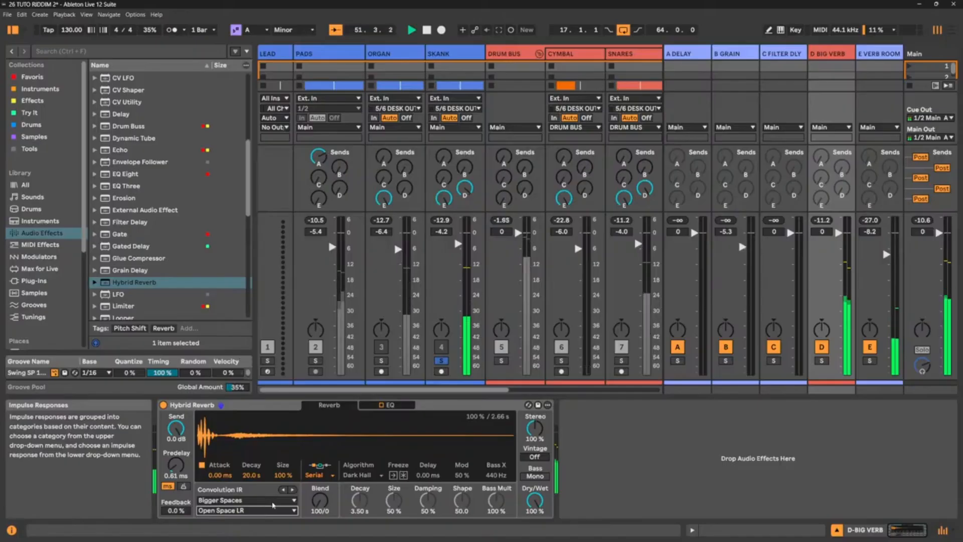
# Audition BLDG Studio and Snare Ambience from Made for Drums, and return the category to Bigger Spaces with Arena Hall 20s
pyautogui.click(267, 499)
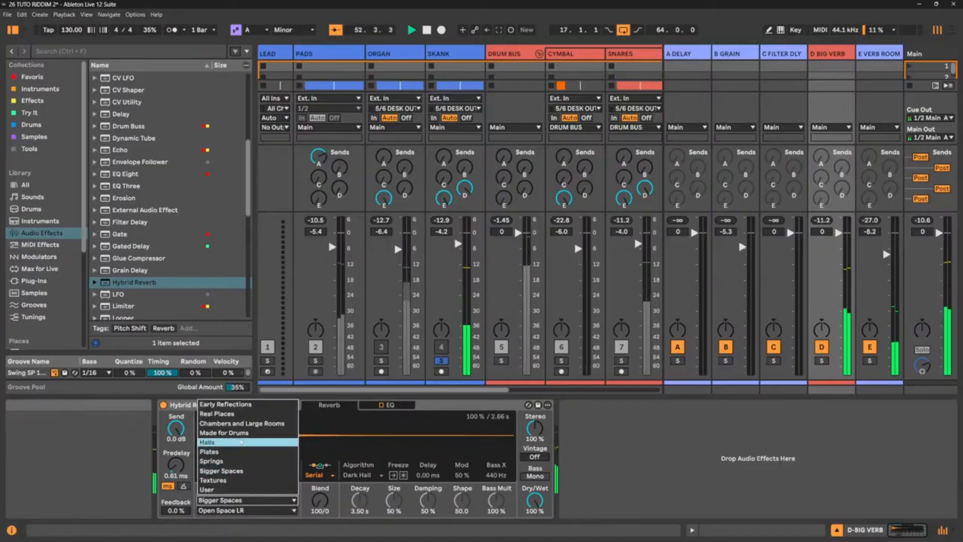
pyautogui.click(242, 433)
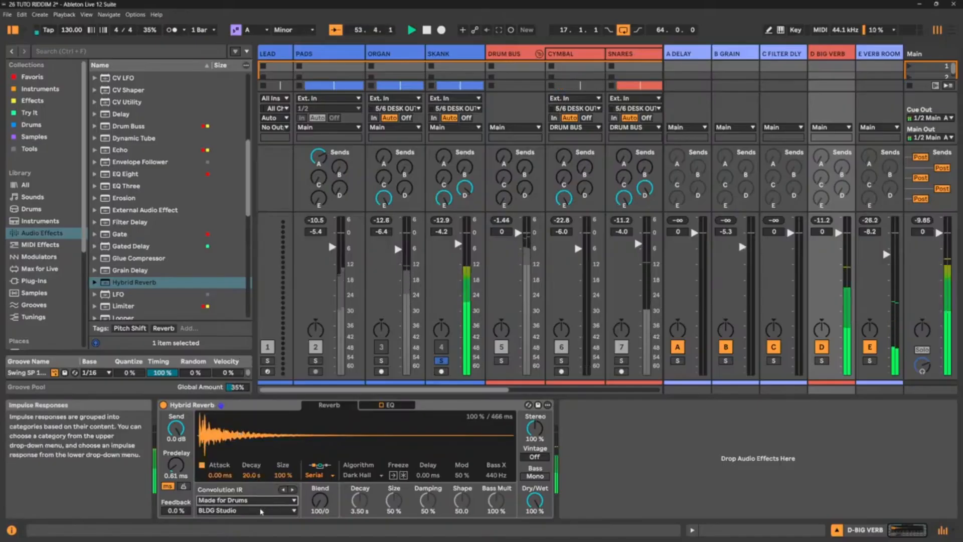
pyautogui.click(262, 508)
pyautogui.click(249, 481)
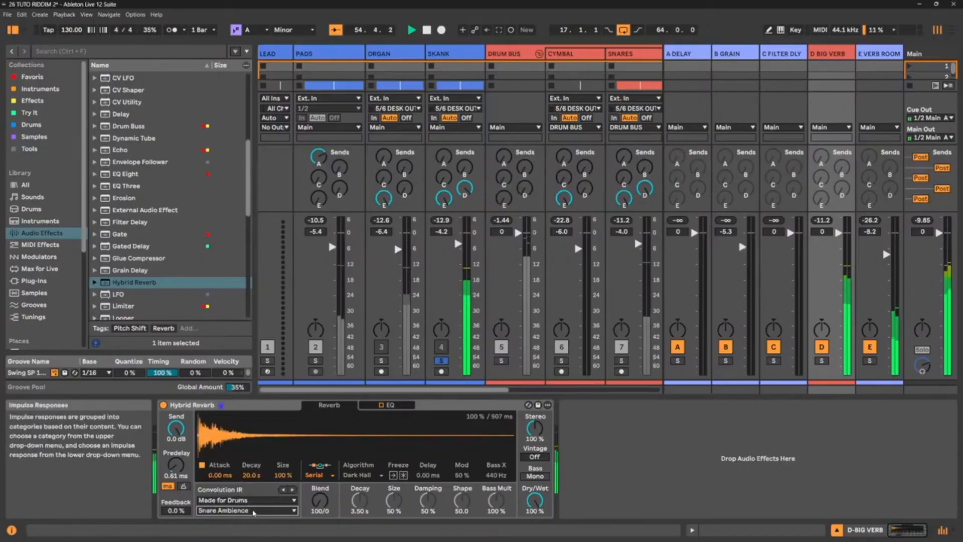
pyautogui.click(249, 500)
pyautogui.click(223, 470)
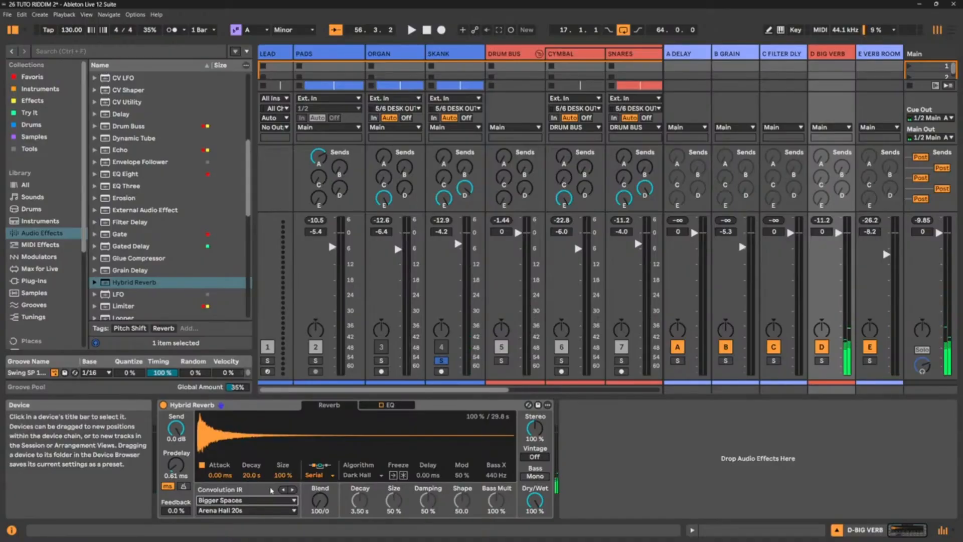
# Fold the DRUM BUS group, switch to the Arrangement View and insert an audio track below DRUMS
pyautogui.click(539, 57)
pyautogui.press('Tab')
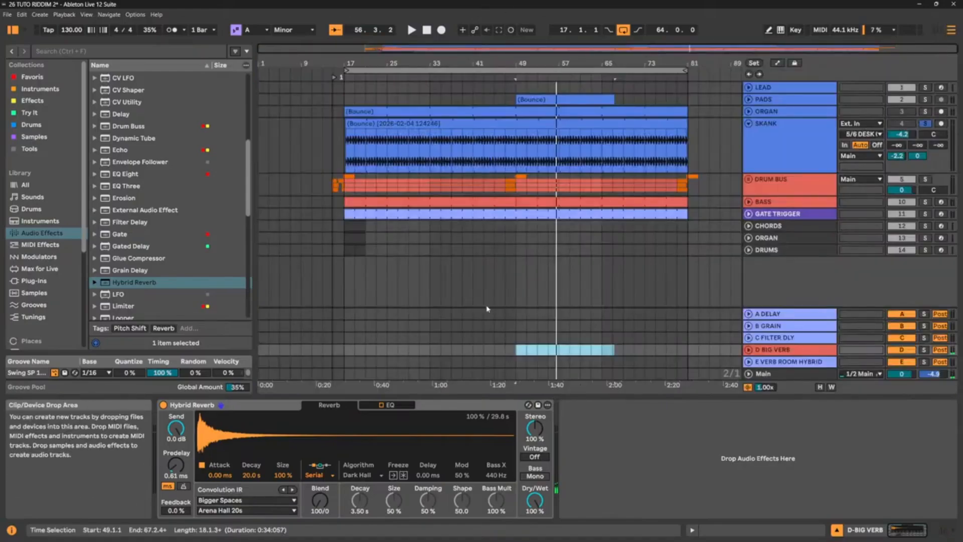
pyautogui.rightClick(803, 267)
pyautogui.click(803, 271)
pyautogui.rightClick(803, 270)
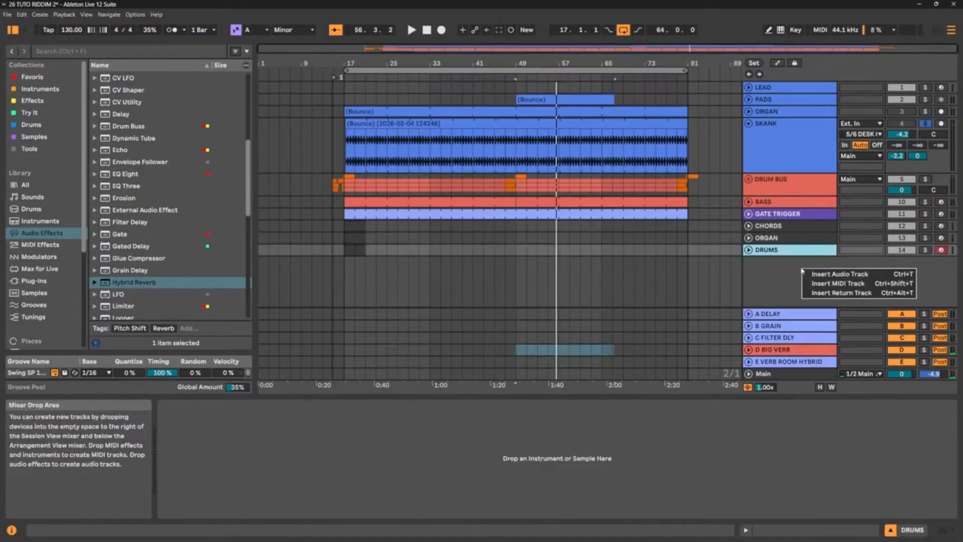
pyautogui.click(839, 276)
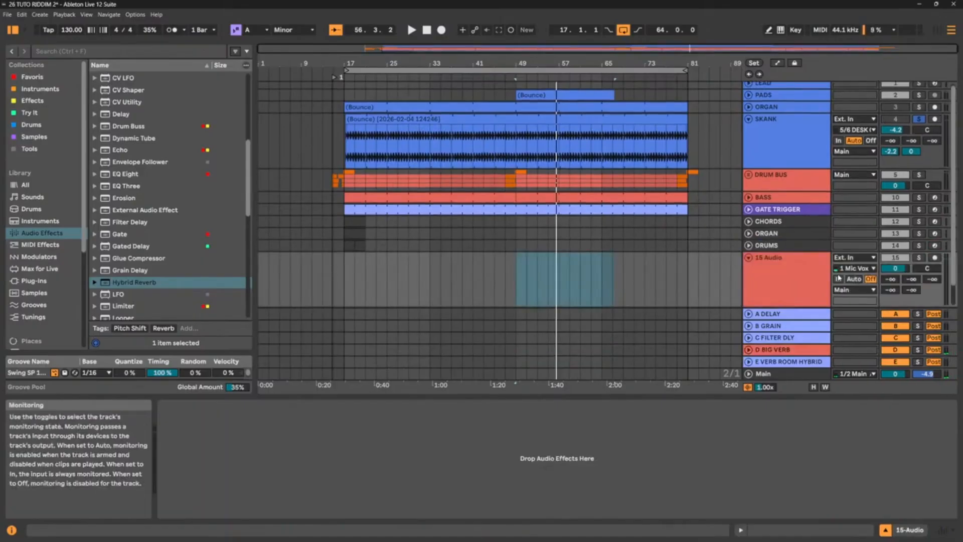
# Select the D BIG VERB return track to display its Hybrid Reverb
pyautogui.click(801, 363)
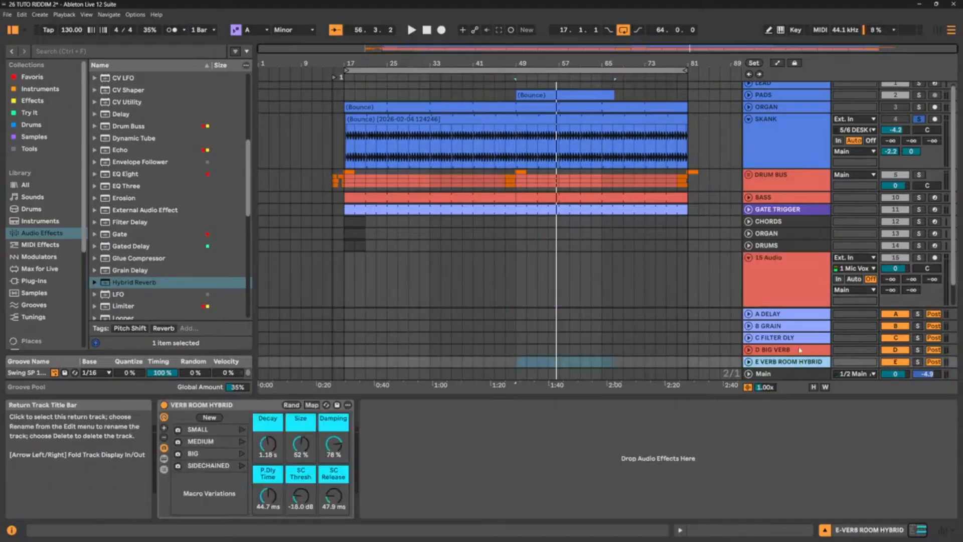
pyautogui.click(800, 350)
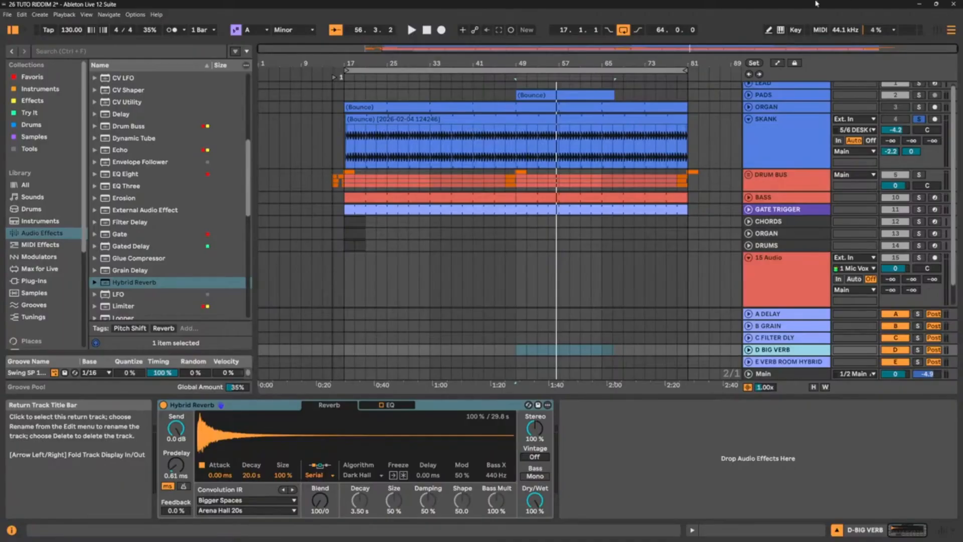
pyautogui.scroll(1, 805, 144)
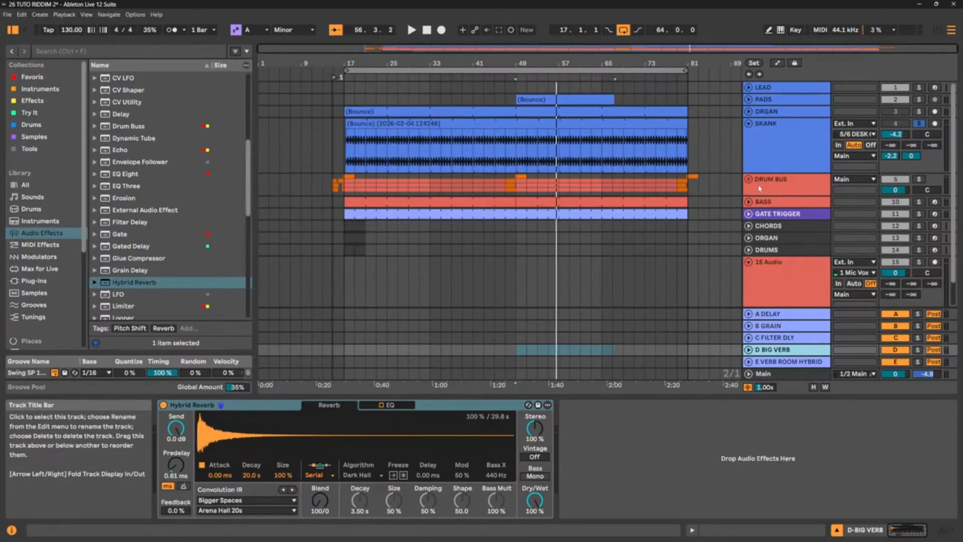
pyautogui.scroll(-3, 760, 189)
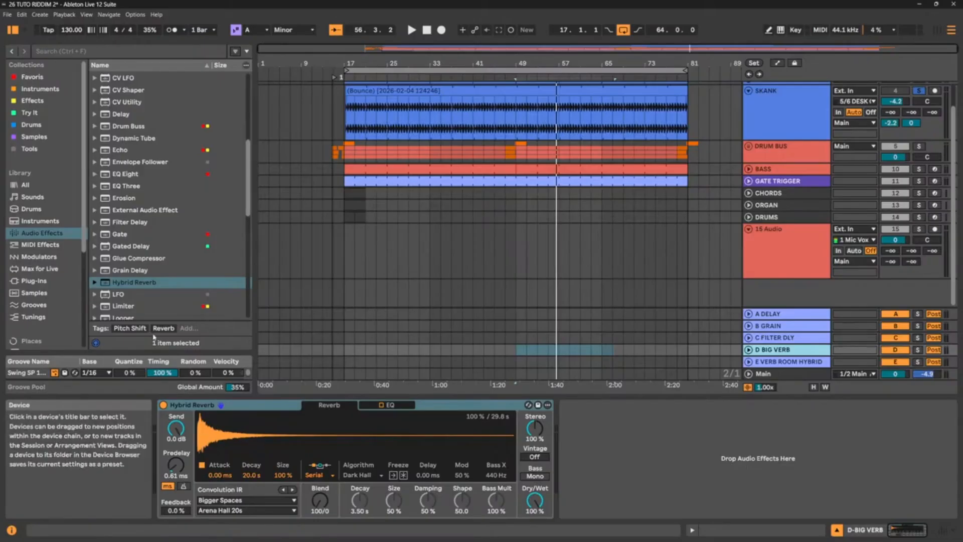
# Search for BIRD in the User Library, Current Project, 2026 and SHR SAMPLES browser locations
pyautogui.scroll(-3, 50, 301)
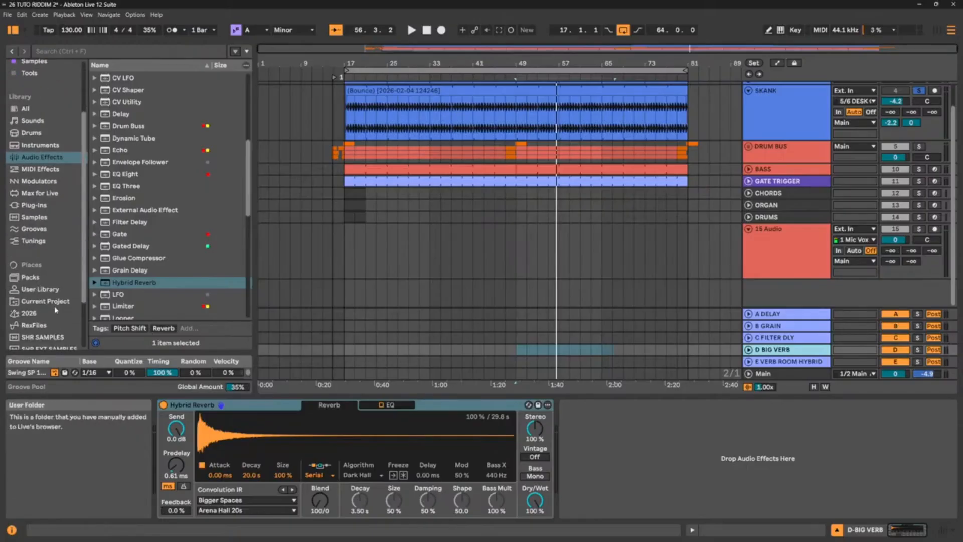
pyautogui.click(40, 289)
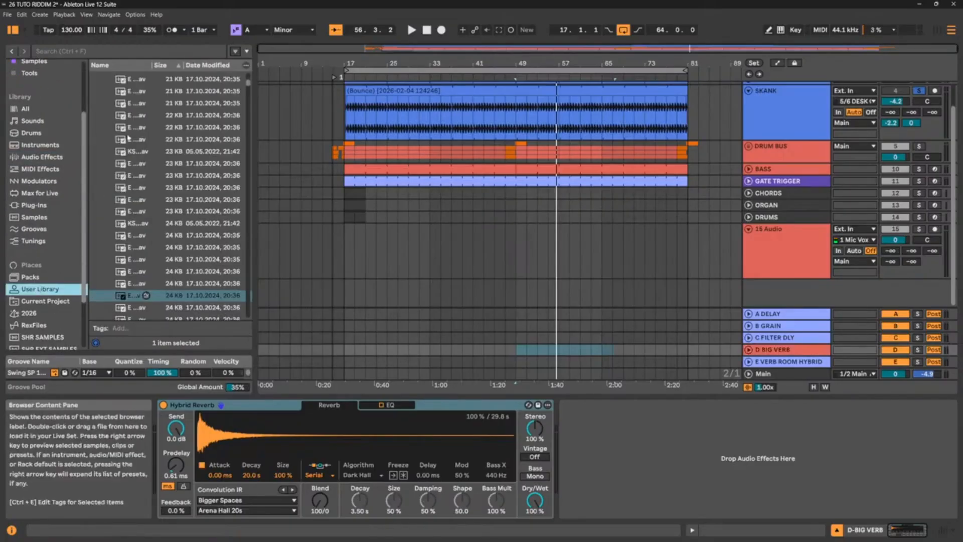
pyautogui.click(99, 53)
pyautogui.write('B')
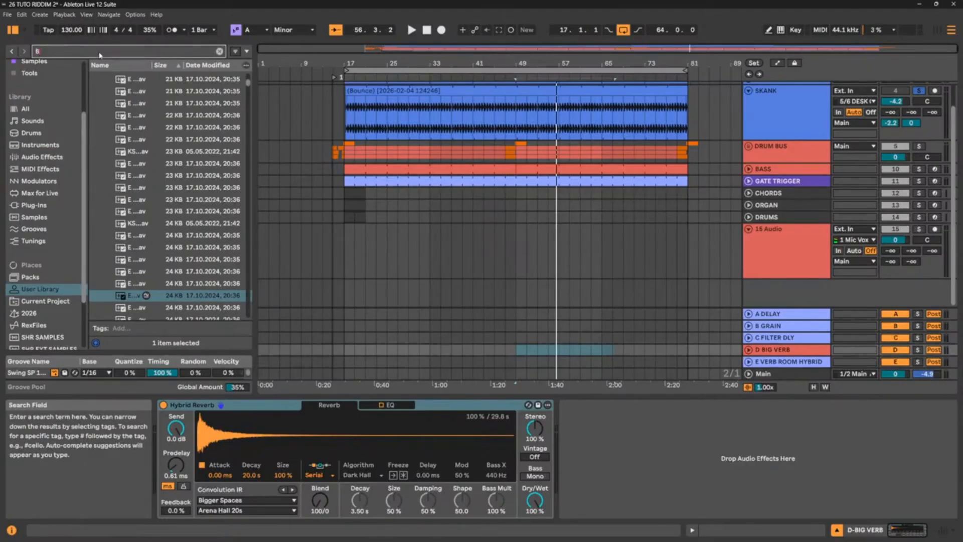
pyautogui.write('IRD')
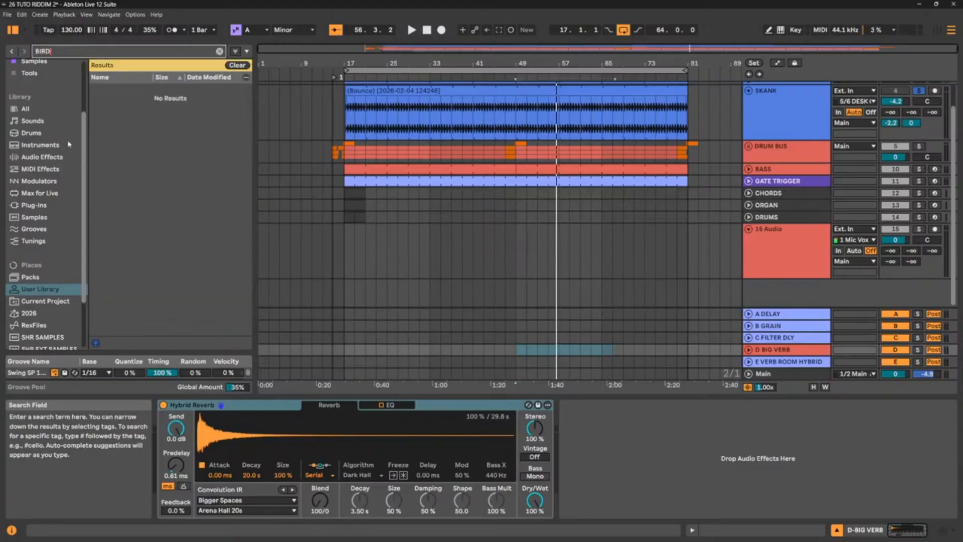
pyautogui.click(32, 301)
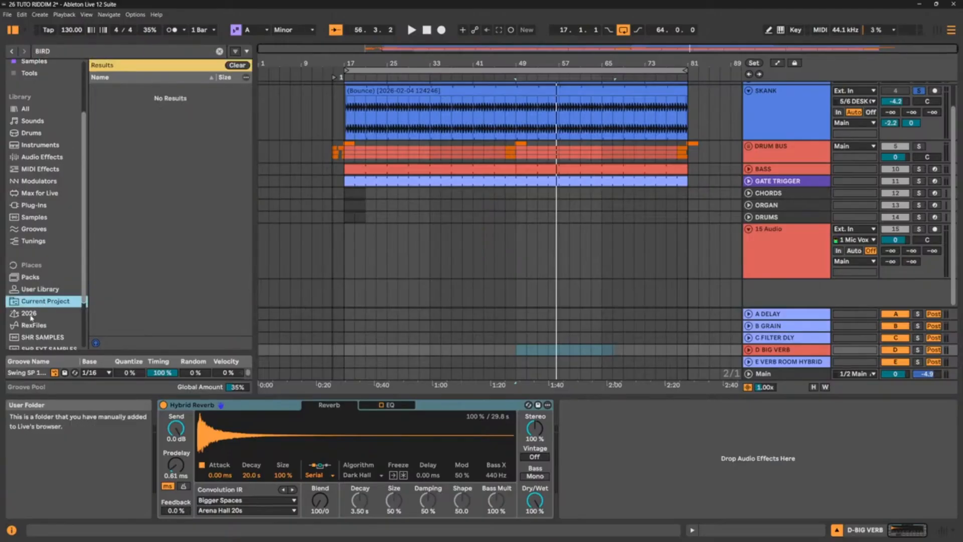
pyautogui.click(30, 314)
pyautogui.click(53, 338)
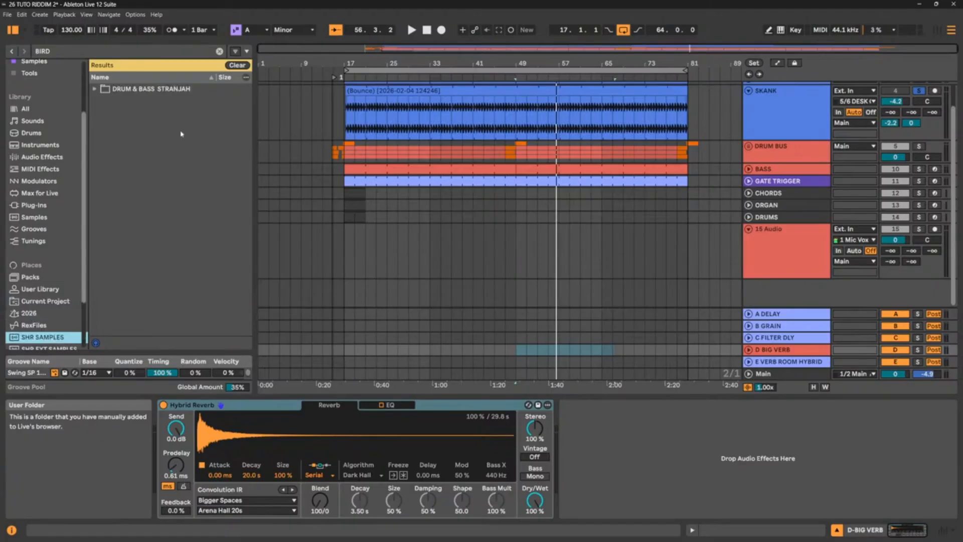
# Expand the DRUM & BASS STRANJAH folder down to Field and preview the Birds, Water Lapping, Buzzing Insects sample
pyautogui.click(94, 89)
pyautogui.click(103, 101)
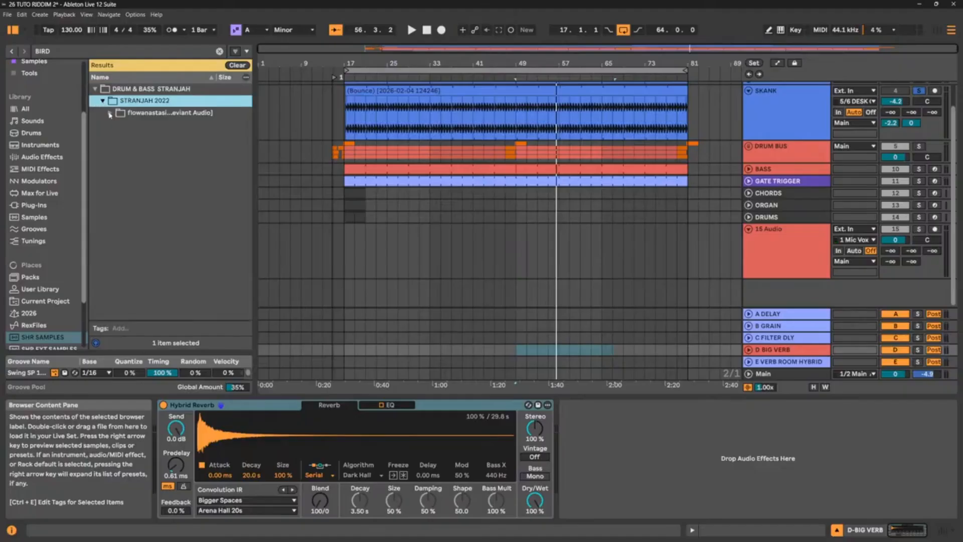
pyautogui.click(110, 113)
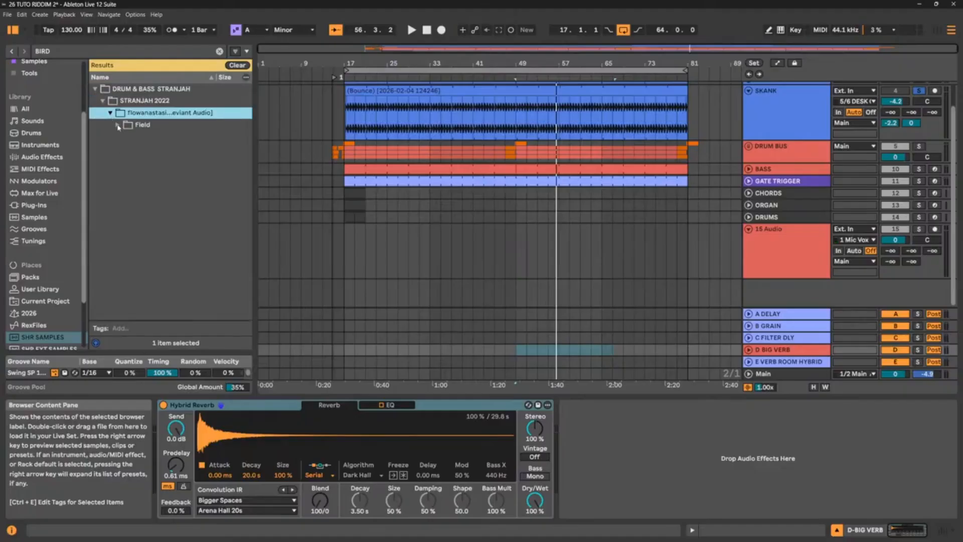
pyautogui.click(118, 125)
pyautogui.click(171, 137)
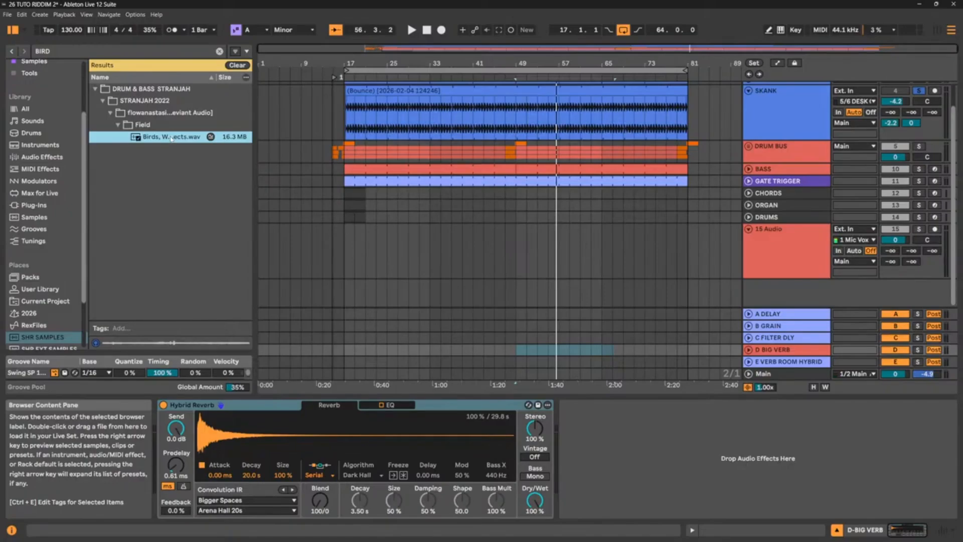
# Place the Birds, Water Lapping, Buzzing Insects sample on the new audio track at position 83.1.1
pyautogui.moveTo(170, 138); pyautogui.dragTo(699, 248)
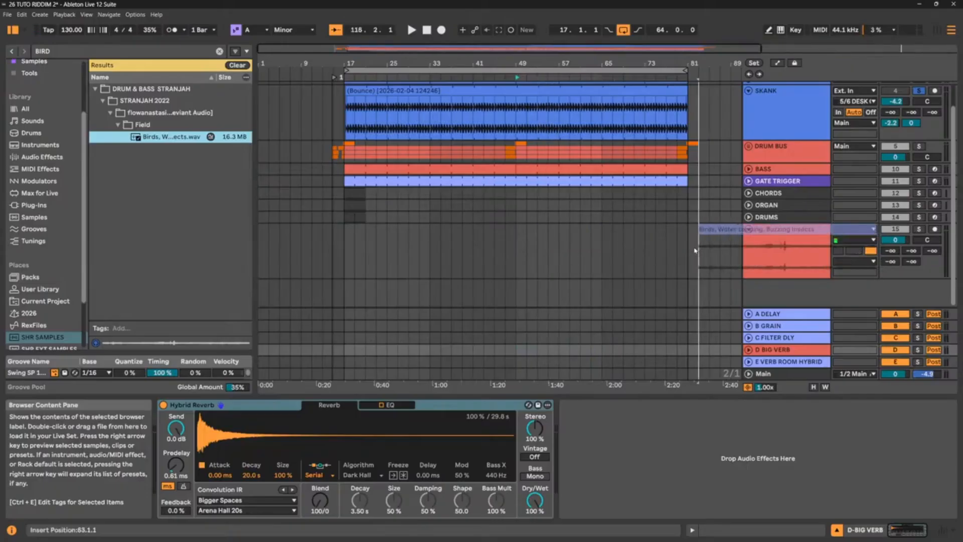
pyautogui.moveTo(697, 249); pyautogui.dragTo(697, 249)
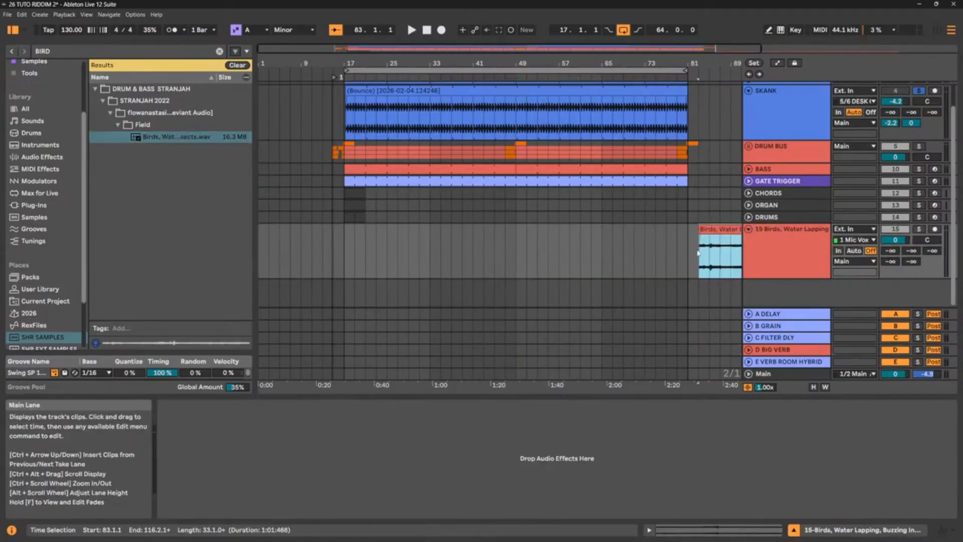
pyautogui.moveTo(702, 63); pyautogui.dragTo(263, 113)
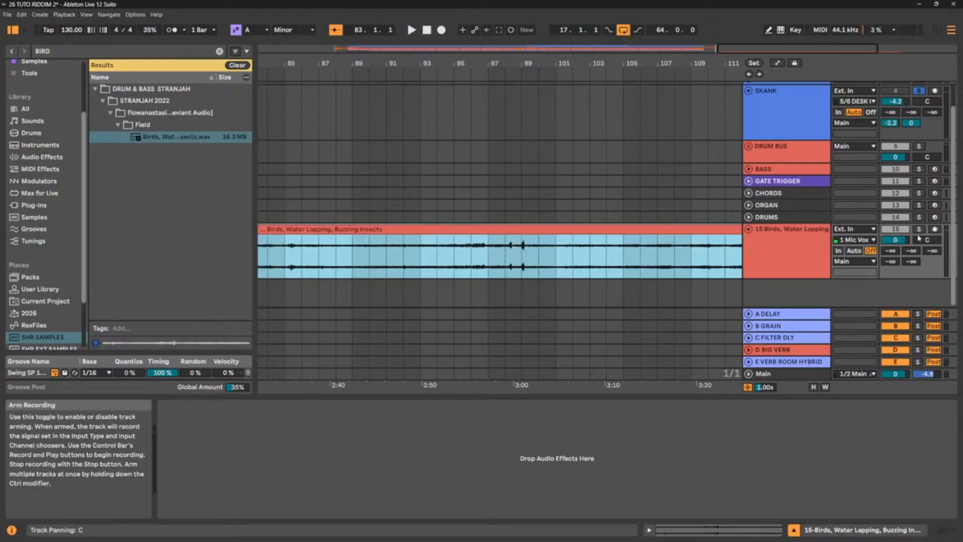
# Solo the birds track and start playback of its clip from bar 83
pyautogui.click(505, 261)
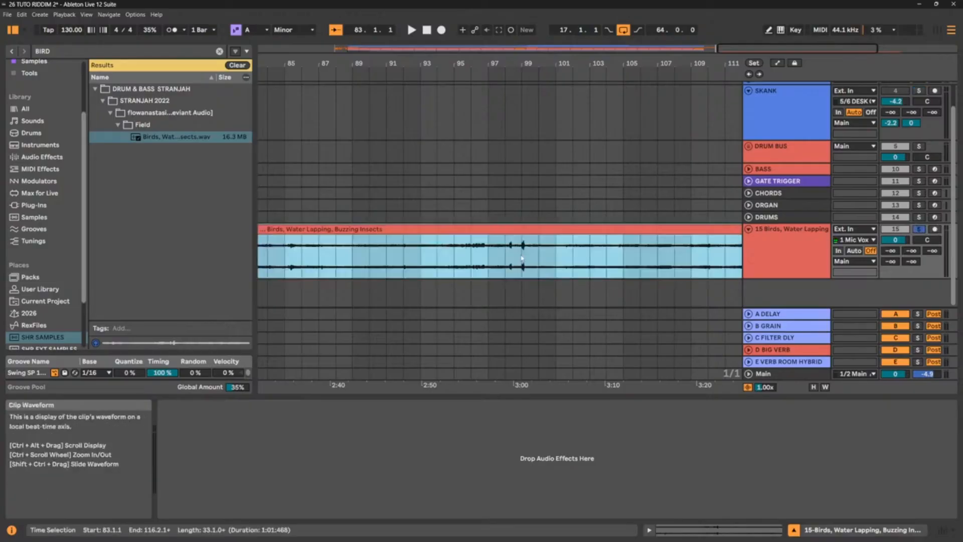
pyautogui.press('space')
pyautogui.moveTo(624, 60); pyautogui.dragTo(622, 45)
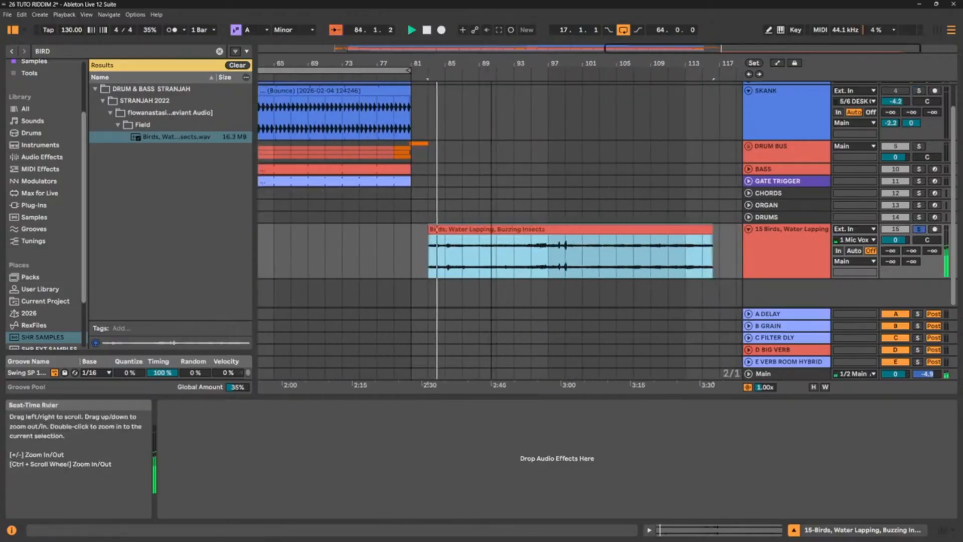
# Audition the Birds, Water Lapping, Buzzing Insects clip from bars 99 and 85, and place the insert mark at 85.2.1
pyautogui.click(564, 265)
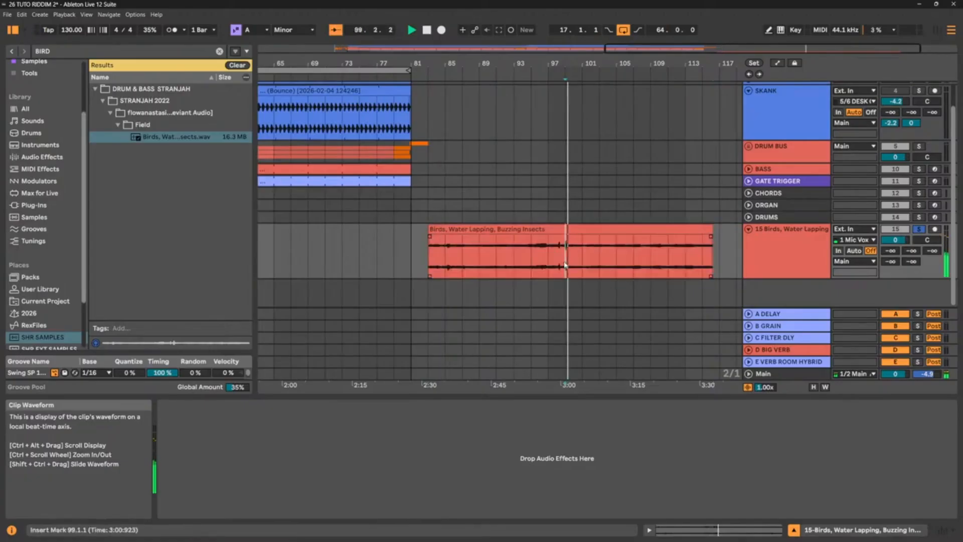
pyautogui.click(444, 257)
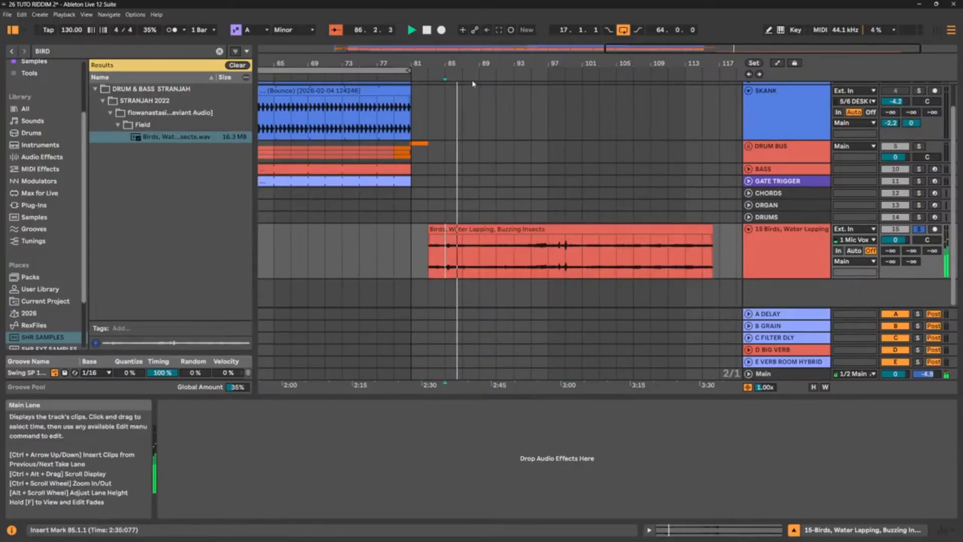
pyautogui.moveTo(462, 63); pyautogui.dragTo(454, 120)
pyautogui.press('space')
pyautogui.press('space')
pyautogui.press('space')
pyautogui.click(414, 261)
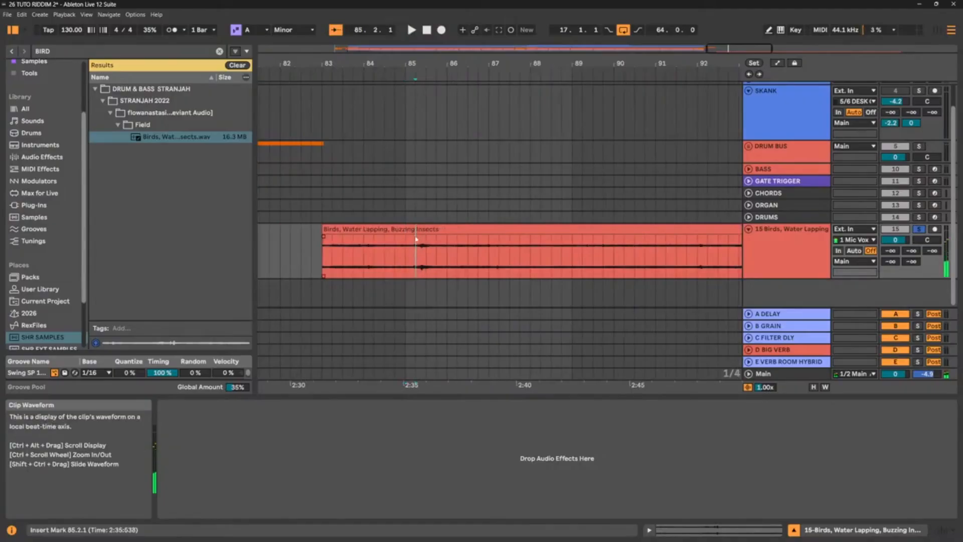
# Enlarge the birds track's height and replay the clip repeatedly from 85.2.1 to check the start of the bird sound
pyautogui.moveTo(789, 277); pyautogui.dragTo(789, 352)
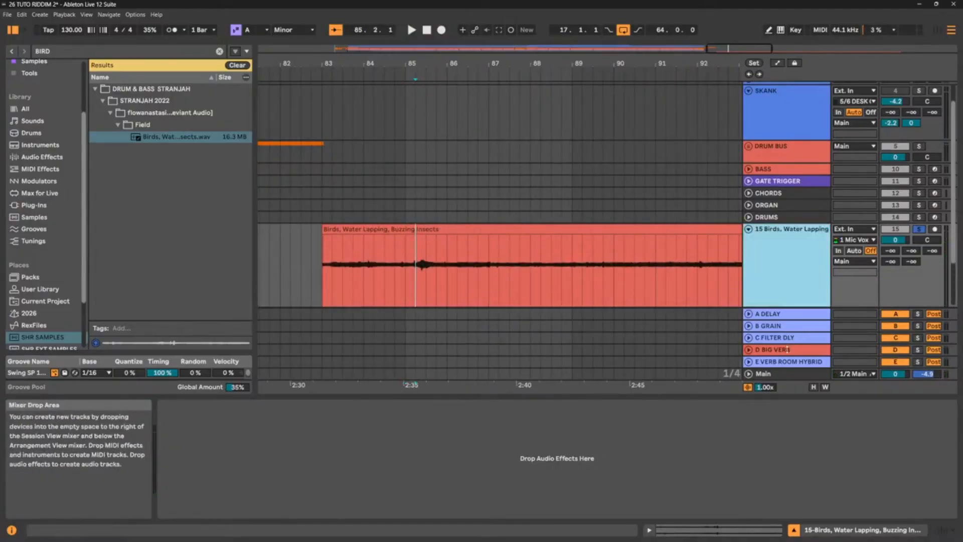
pyautogui.scroll(-3, 483, 181)
pyautogui.press('space')
pyautogui.press('space')
pyautogui.press('space')
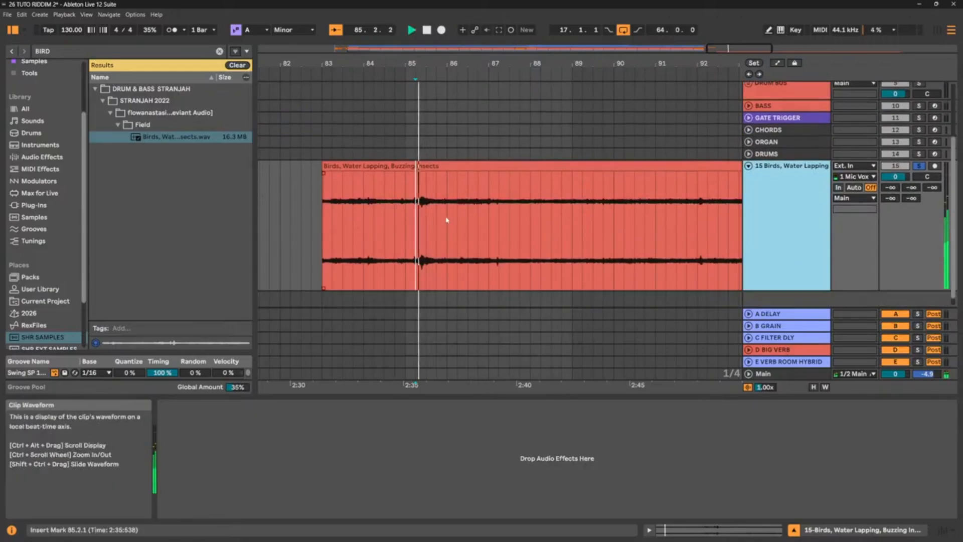
pyautogui.press('space')
pyautogui.press('space')
pyautogui.press('space')
pyautogui.press('space')
pyautogui.press('space')
# Delete the birds clip's audio before 85.2.1 and move the remaining clip to start at 85.1.1
pyautogui.moveTo(416, 219); pyautogui.dragTo(321, 218)
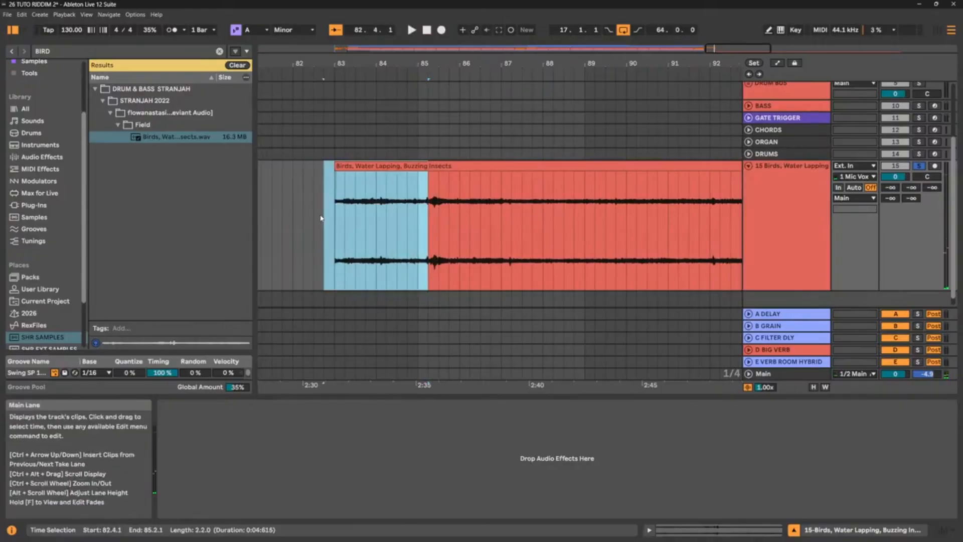
pyautogui.press('Delete')
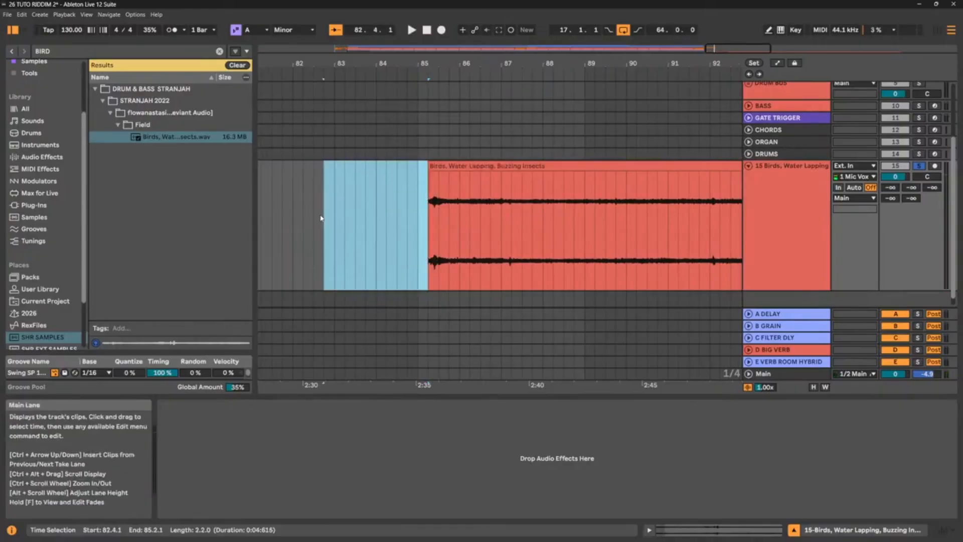
pyautogui.moveTo(455, 176); pyautogui.dragTo(445, 176)
pyautogui.press('space')
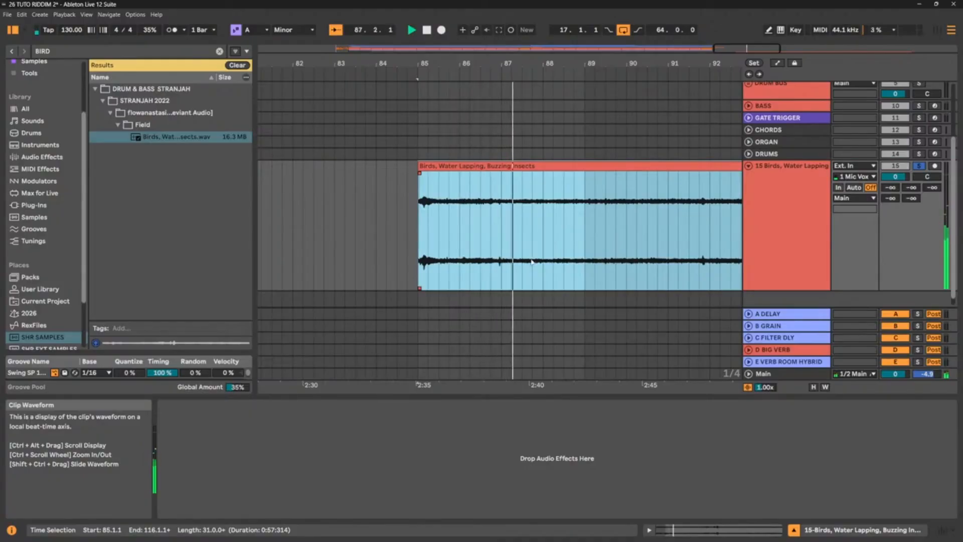
# Delete everything in the birds clip after 86.4.2 and shape a fade-out over nearly the full length of the remaining clip
pyautogui.moveTo(495, 218); pyautogui.dragTo(540, 212)
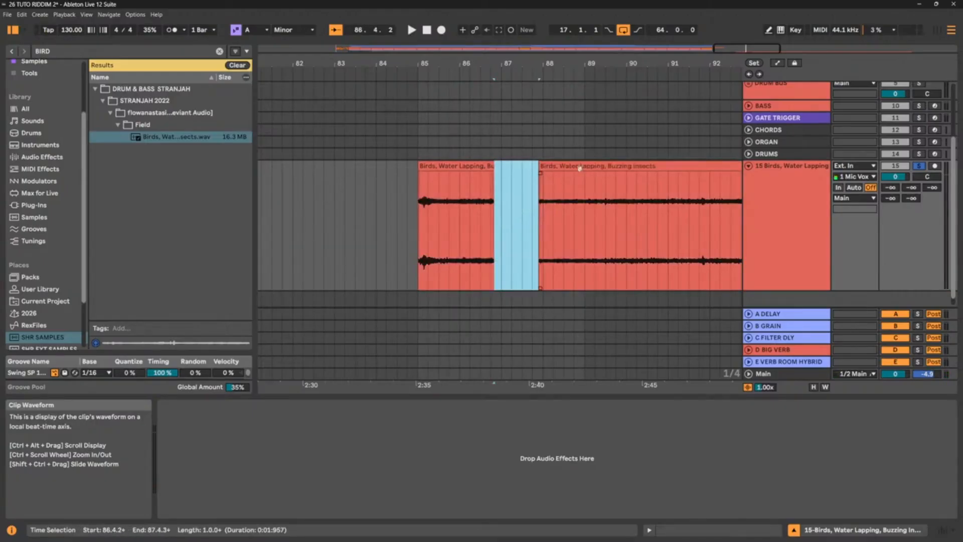
pyautogui.press('Delete')
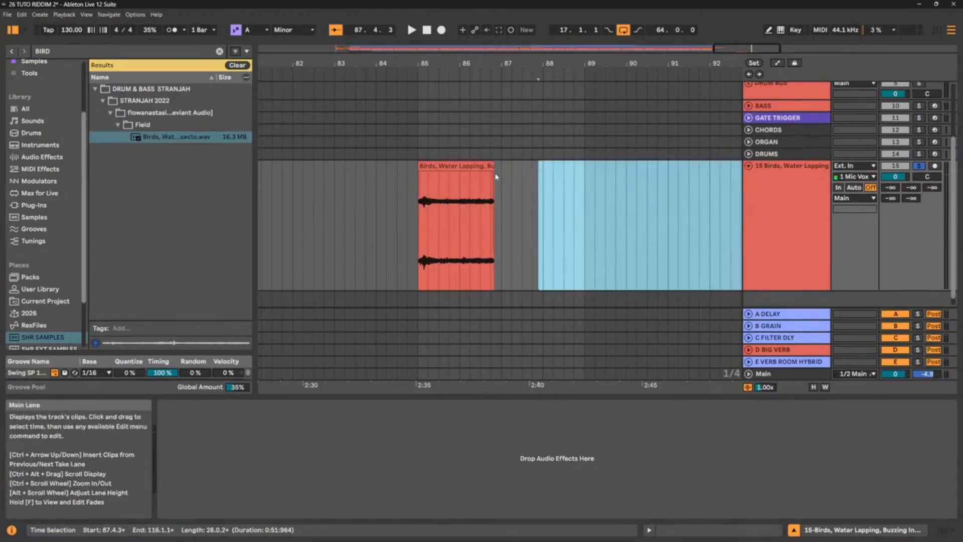
pyautogui.moveTo(490, 174); pyautogui.dragTo(426, 181)
pyautogui.click(442, 167)
pyautogui.press('space')
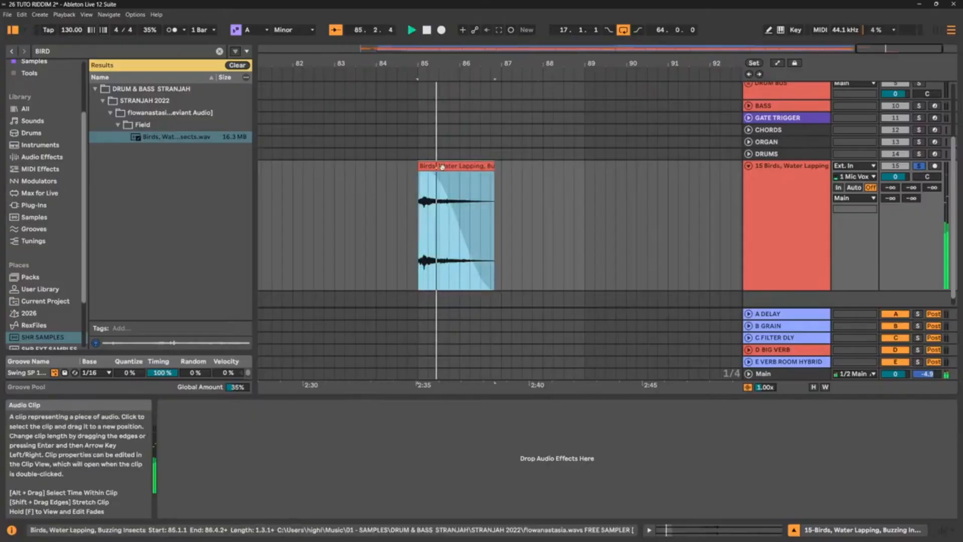
pyautogui.press('space')
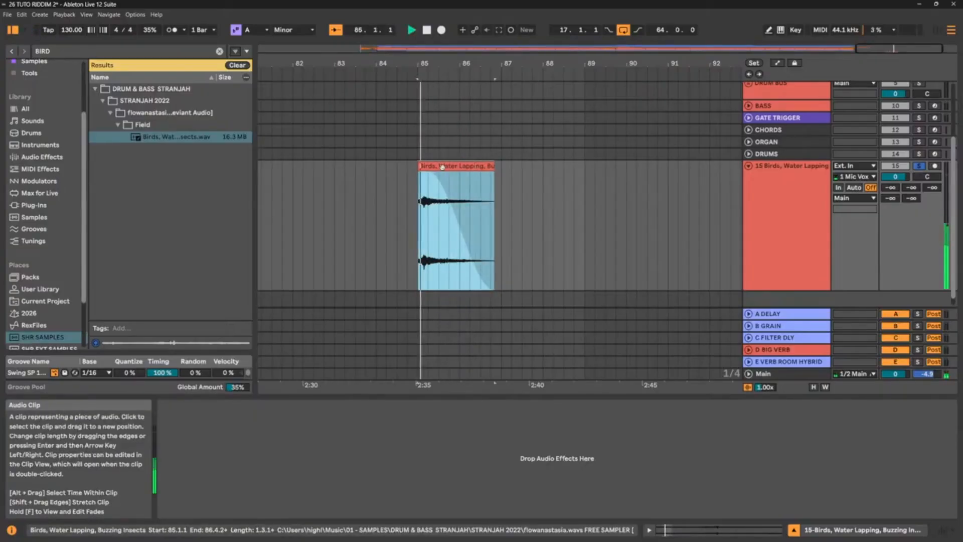
pyautogui.press('space')
pyautogui.click(779, 183)
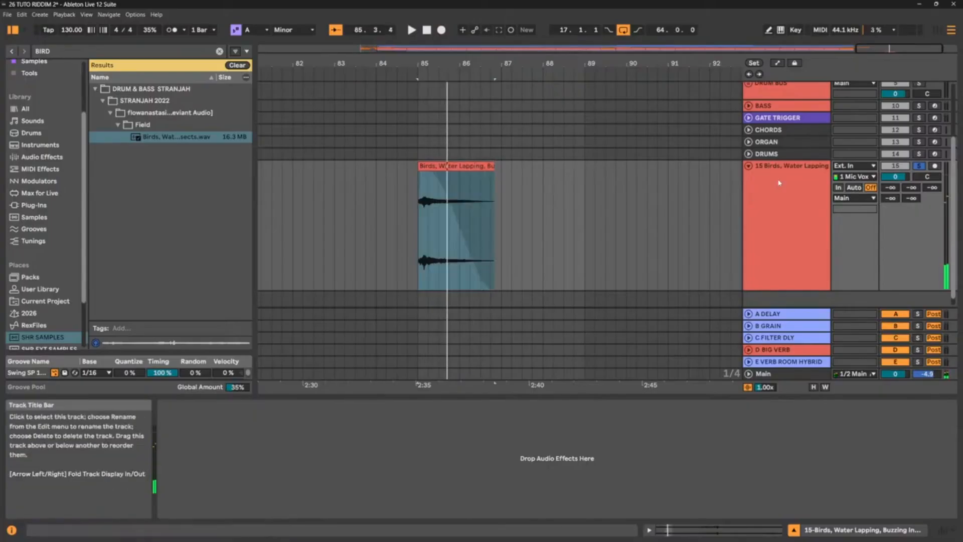
pyautogui.click(220, 51)
pyautogui.moveTo(461, 235); pyautogui.dragTo(457, 235)
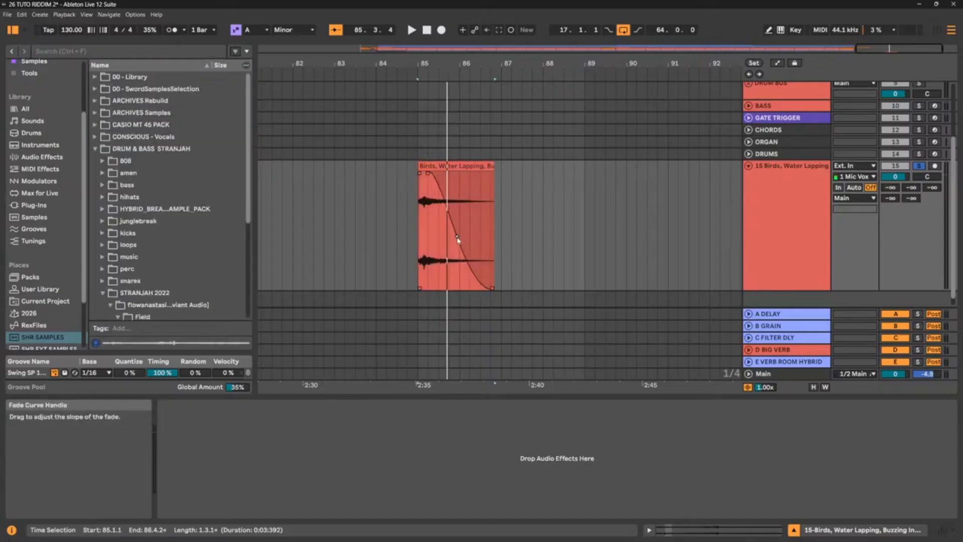
# Load FabFilter Pro-Q 3 from the Favoris collection onto the birds track and open its plug-in window
pyautogui.click(798, 201)
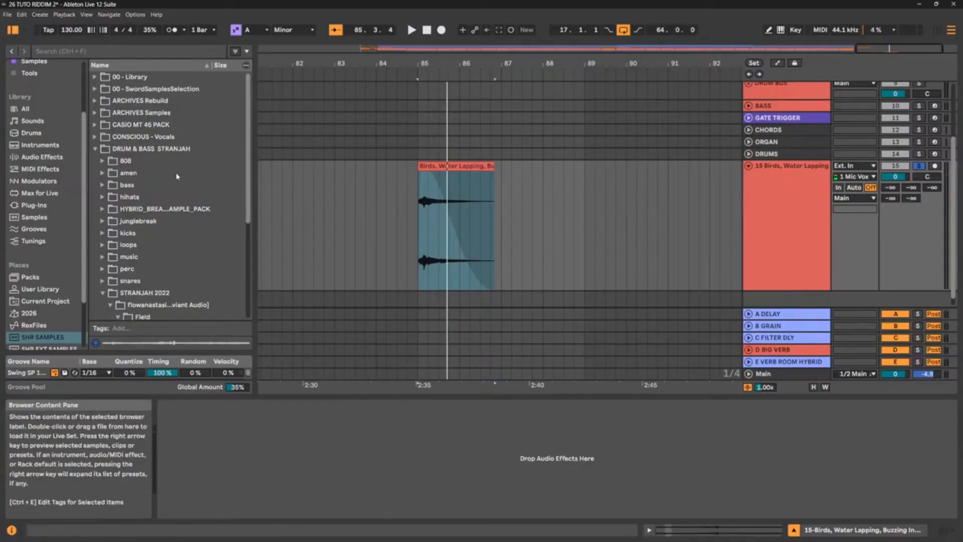
pyautogui.scroll(6, 21, 100)
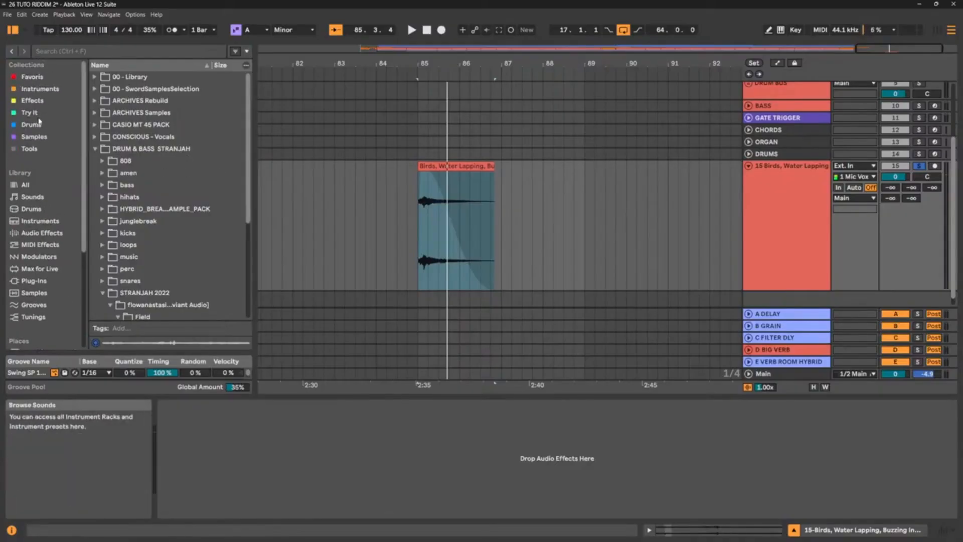
pyautogui.click(24, 78)
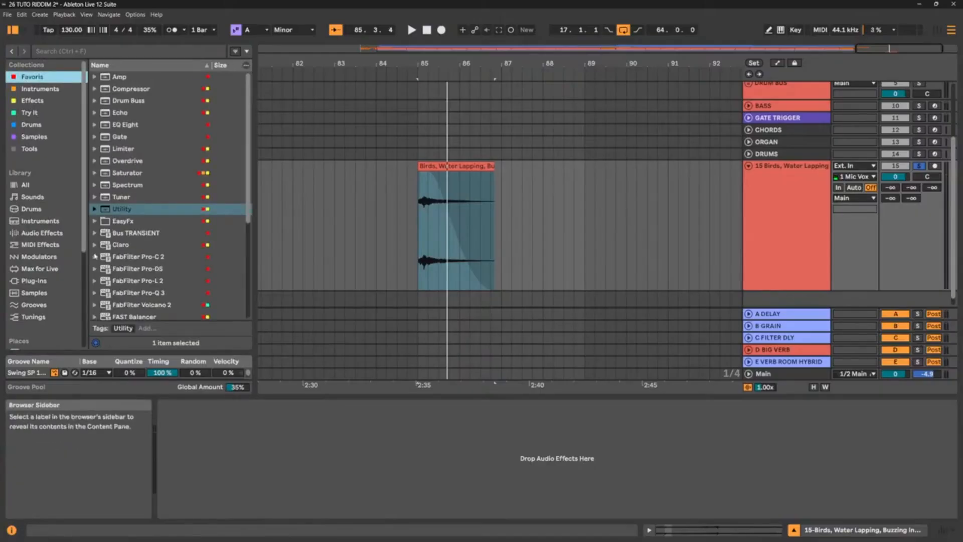
pyautogui.click(162, 294)
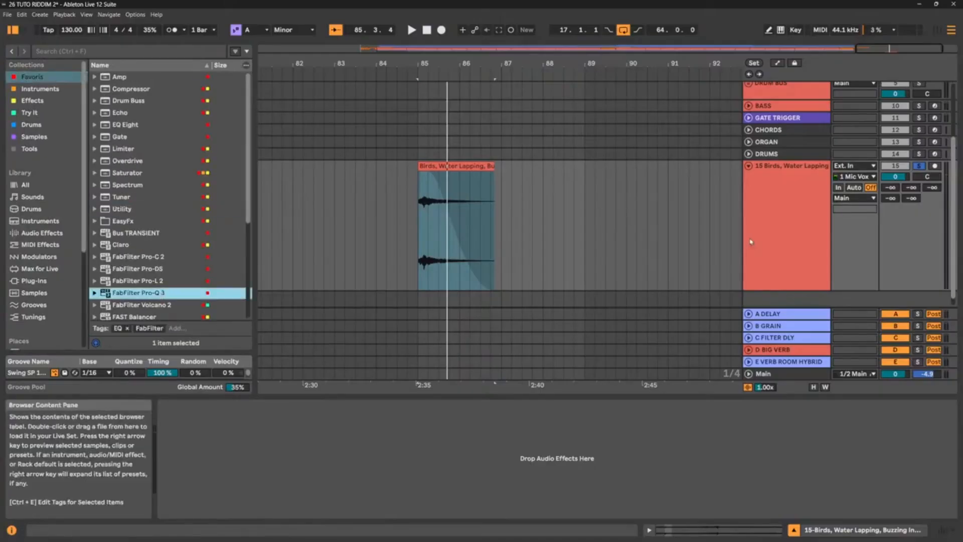
pyautogui.press('Return')
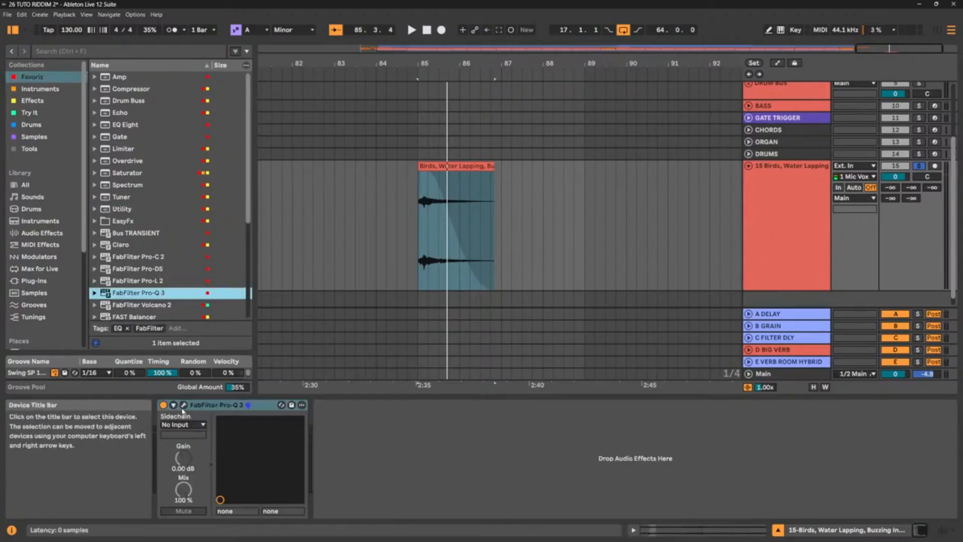
pyautogui.click(184, 405)
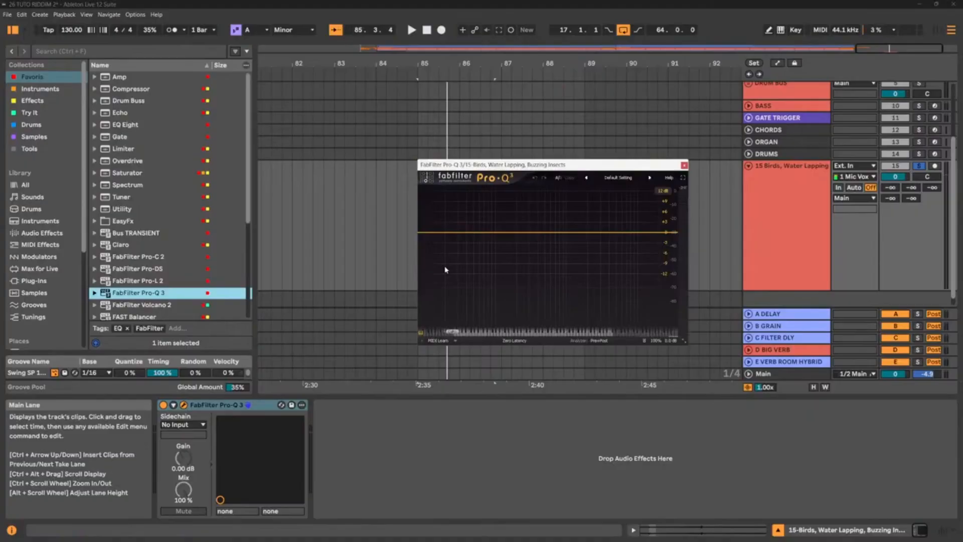
# Add a 6 dB/oct low cut at about 335 Hz in Pro-Q 3 while auditioning the birds clip
pyautogui.click(433, 233)
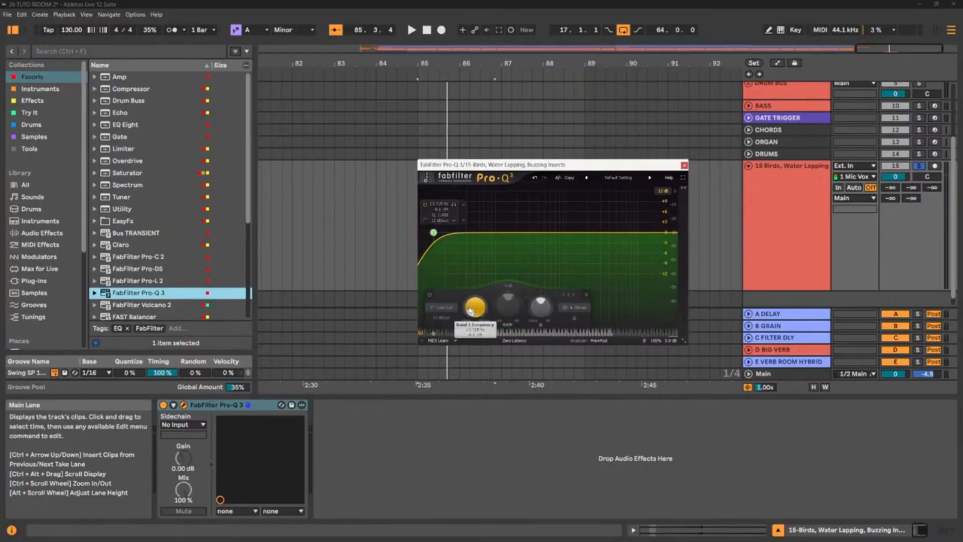
pyautogui.press('space')
pyautogui.moveTo(474, 310); pyautogui.dragTo(475, 272)
pyautogui.click(447, 318)
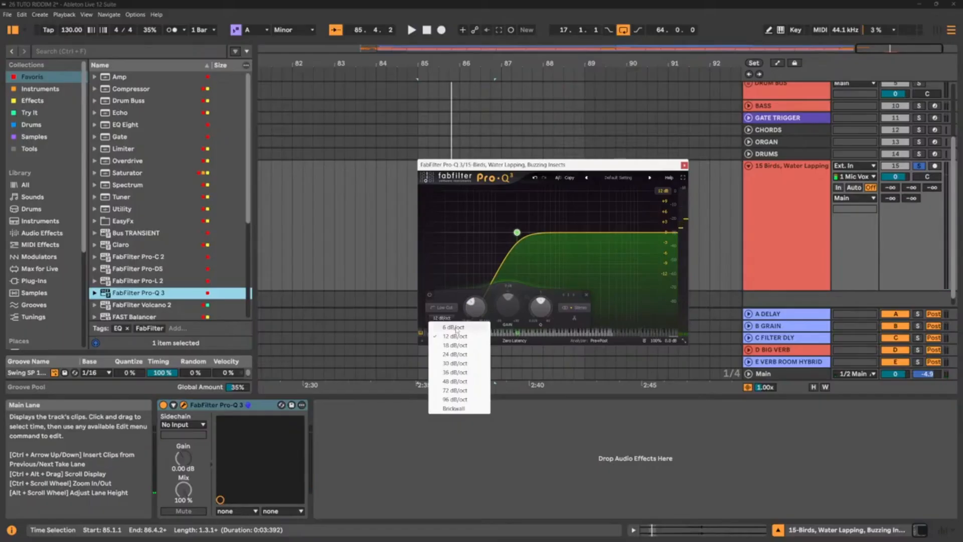
pyautogui.click(452, 319)
pyautogui.moveTo(477, 311); pyautogui.dragTo(479, 306)
pyautogui.press('space')
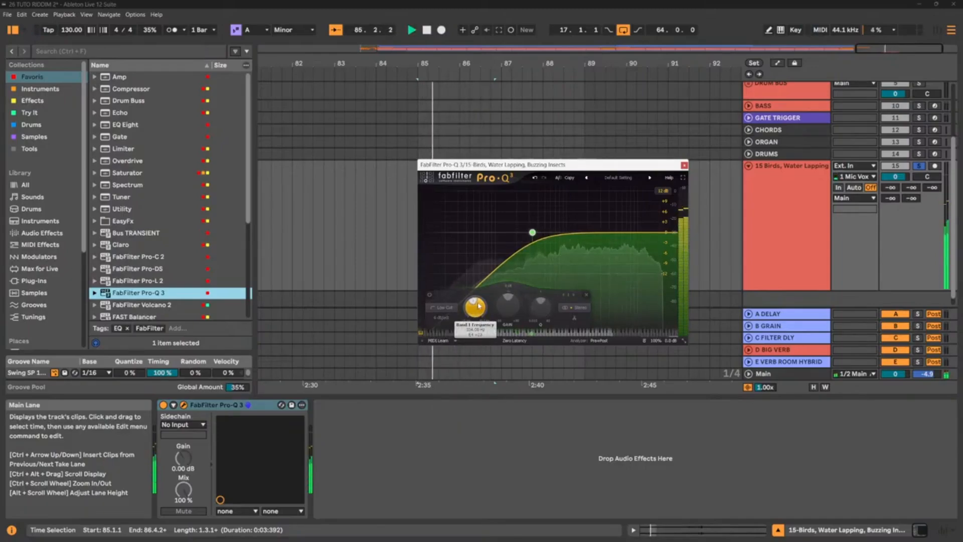
pyautogui.press('space')
pyautogui.click(684, 165)
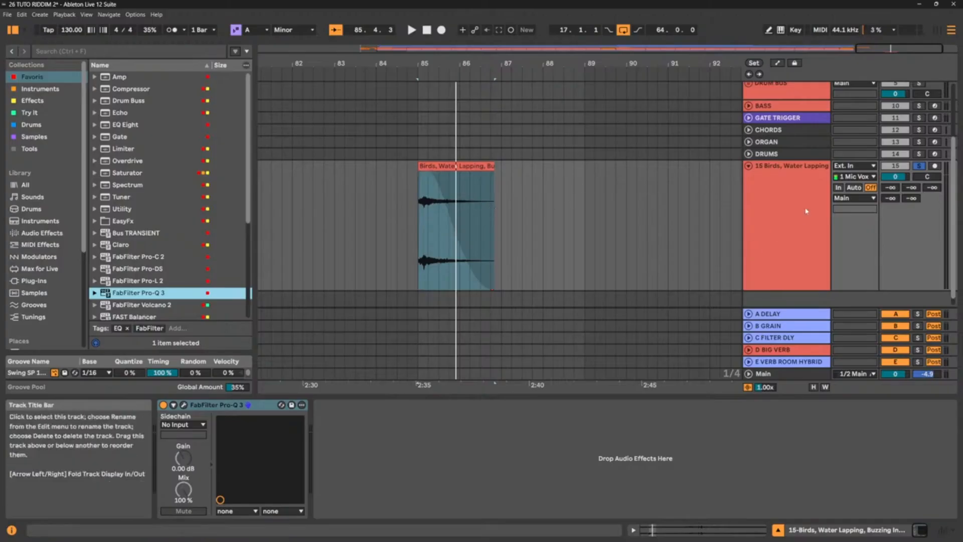
# Load VERB LEXICON.adg from the Effects collection's Arturia Fx SHR folder onto the birds track and open the Rev LX-24 window
pyautogui.click(763, 235)
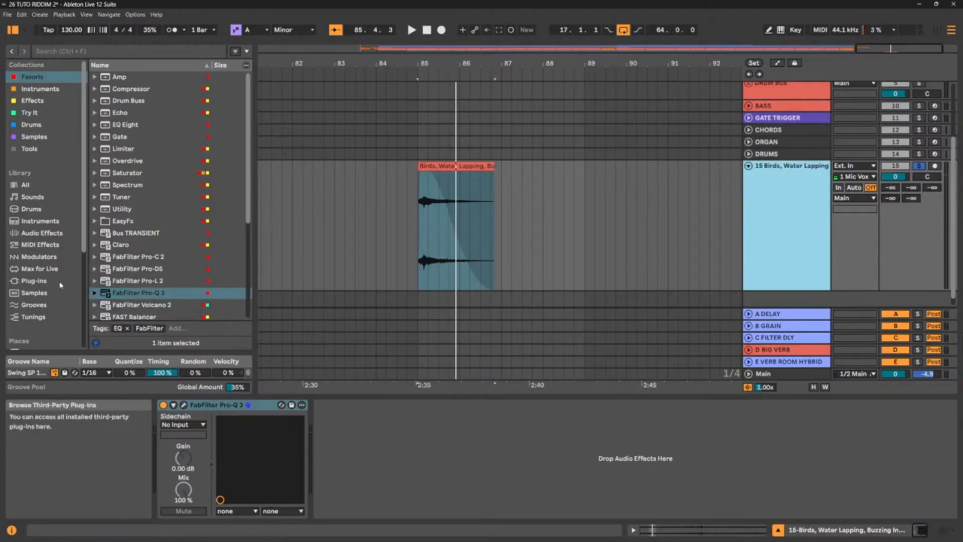
pyautogui.click(45, 282)
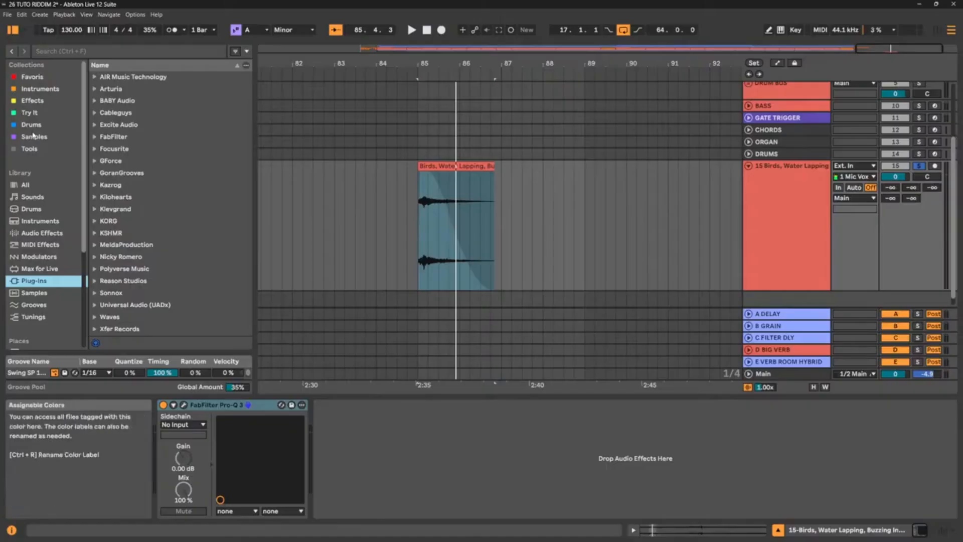
pyautogui.click(31, 77)
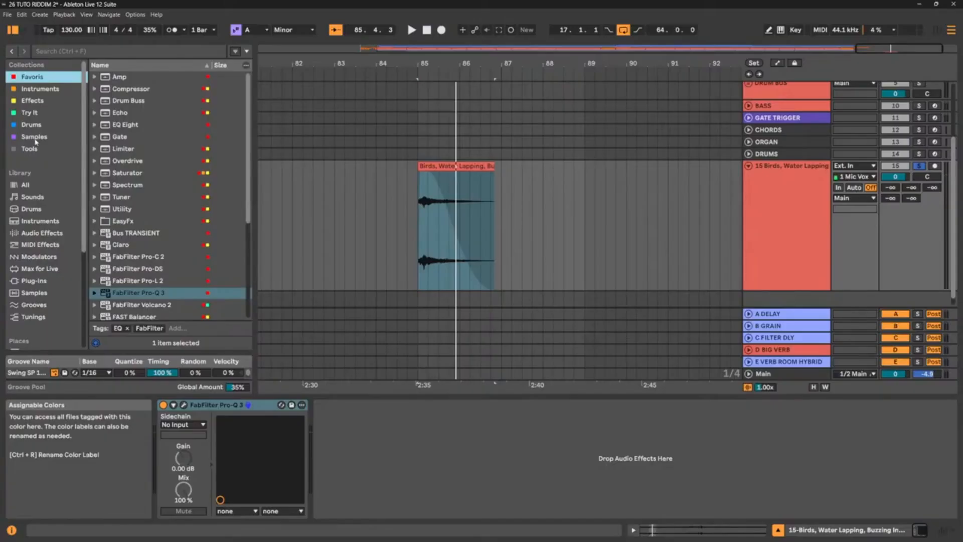
pyautogui.click(29, 100)
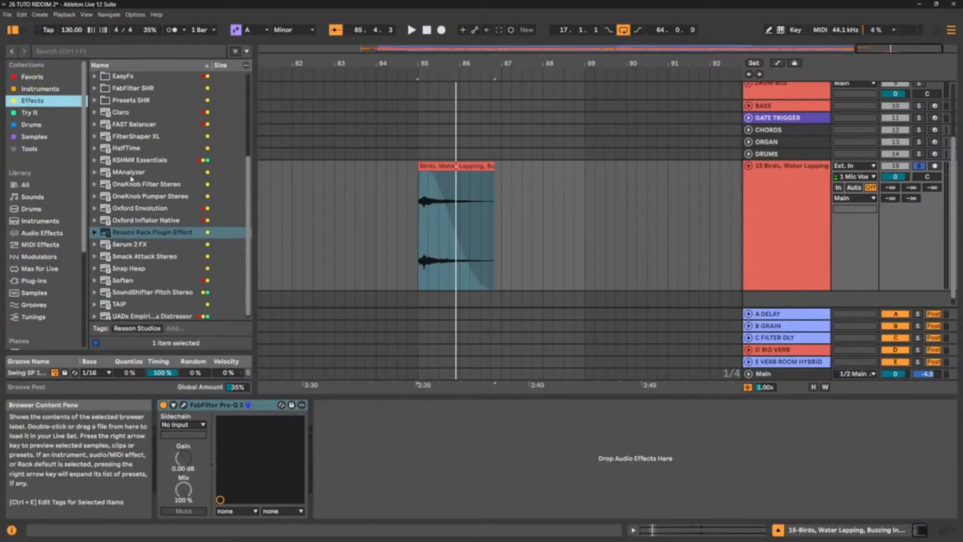
pyautogui.scroll(-1, 229, 267)
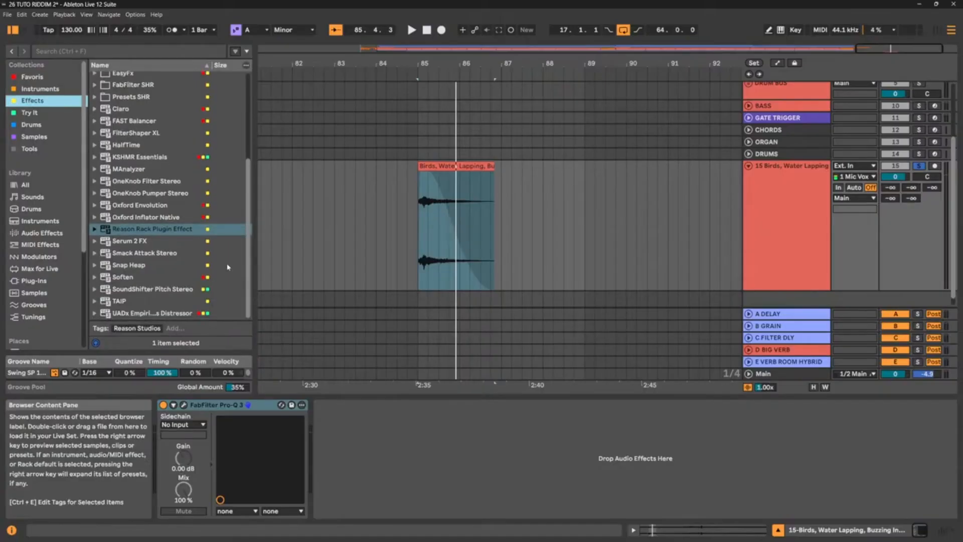
pyautogui.scroll(5, 167, 216)
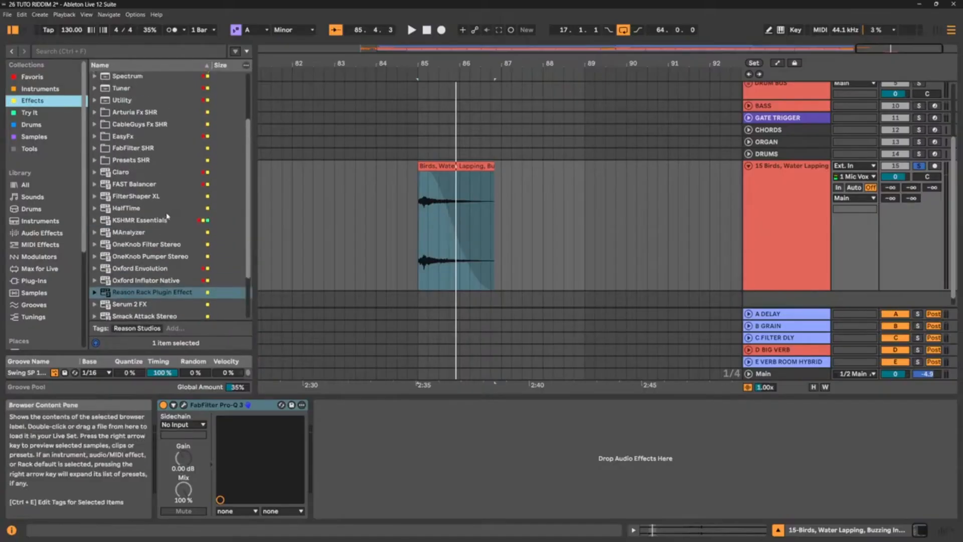
pyautogui.scroll(4, 167, 216)
pyautogui.scroll(2, 167, 217)
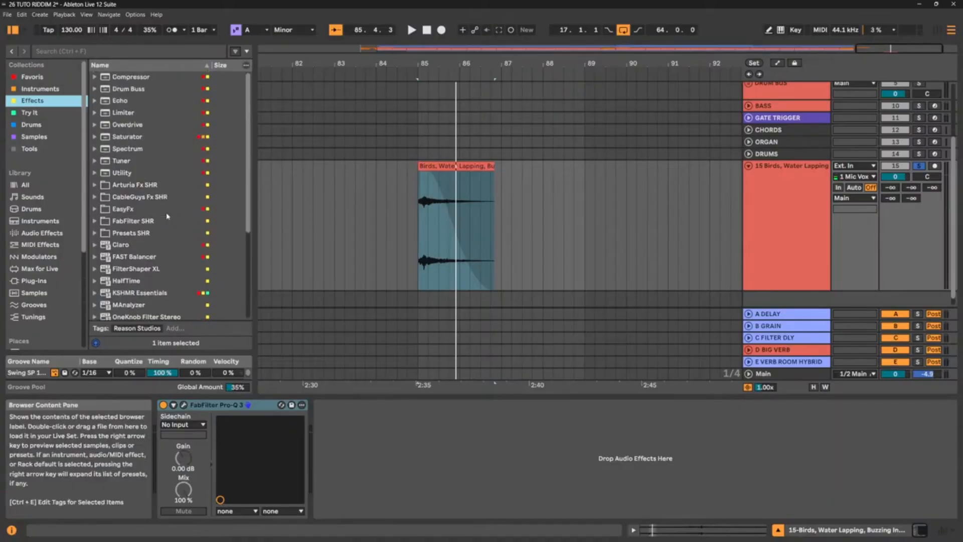
pyautogui.click(98, 186)
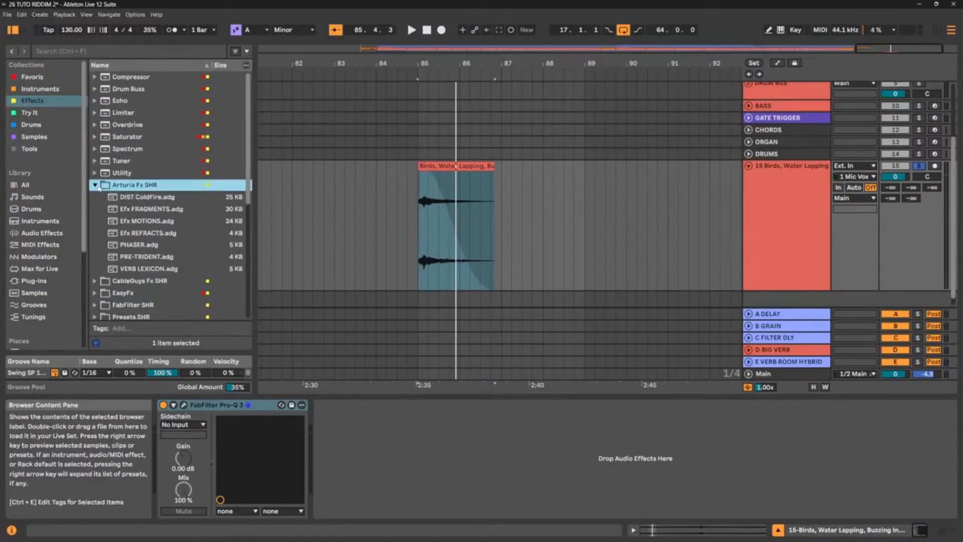
pyautogui.click(150, 268)
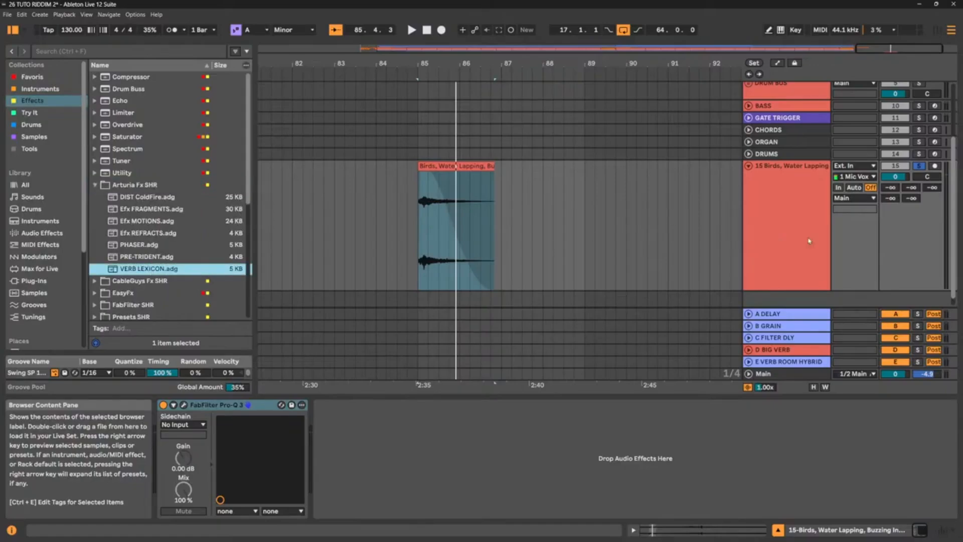
pyautogui.moveTo(800, 226); pyautogui.dragTo(801, 229)
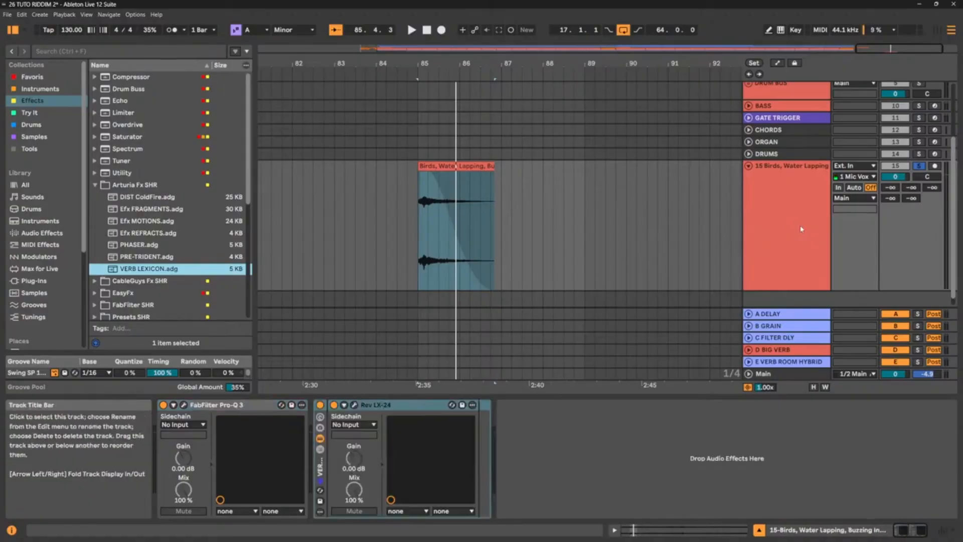
pyautogui.click(353, 405)
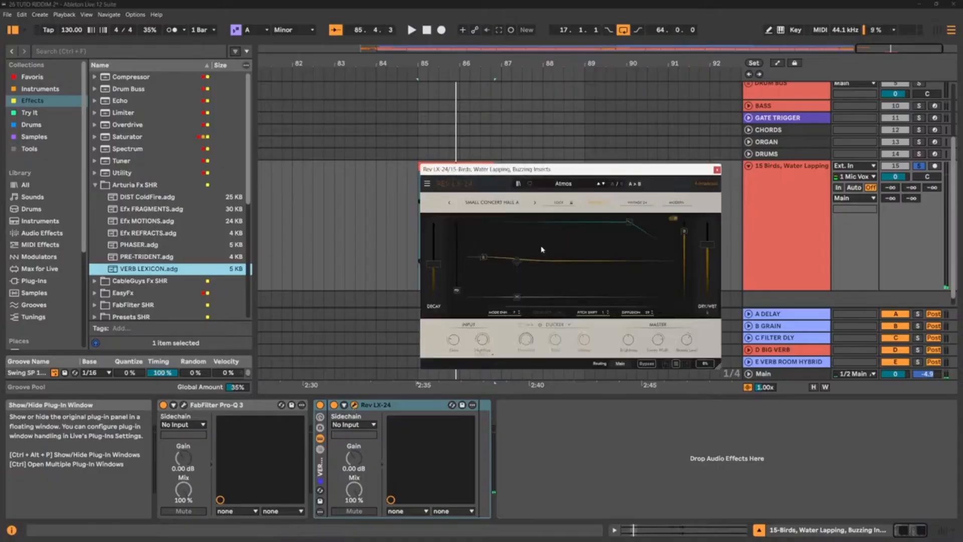
# Examine the convolution impulse response categories offered by the Hybrid Reverb on the D BIG VERB return track
pyautogui.moveTo(585, 170); pyautogui.dragTo(266, 82)
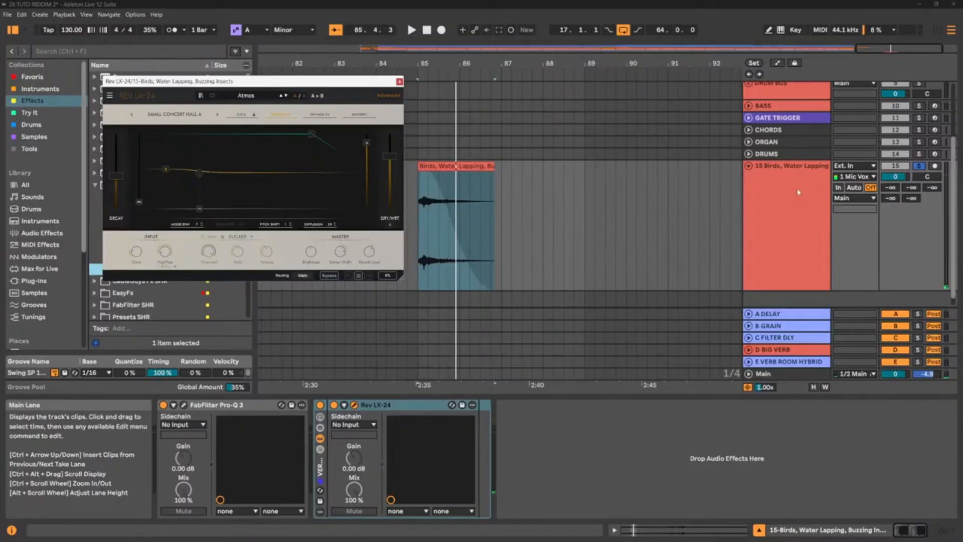
pyautogui.click(808, 350)
pyautogui.doubleClick(809, 350)
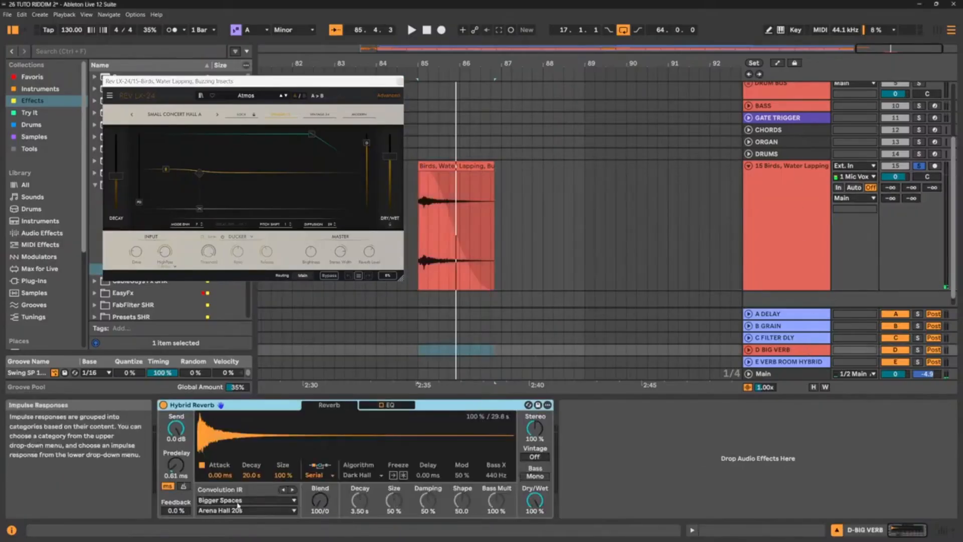
pyautogui.click(222, 501)
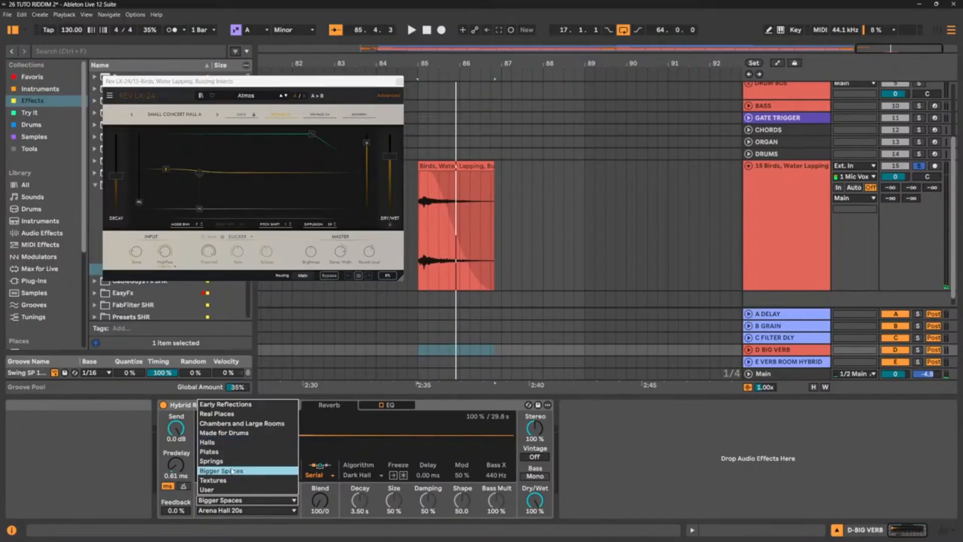
pyautogui.click(85, 478)
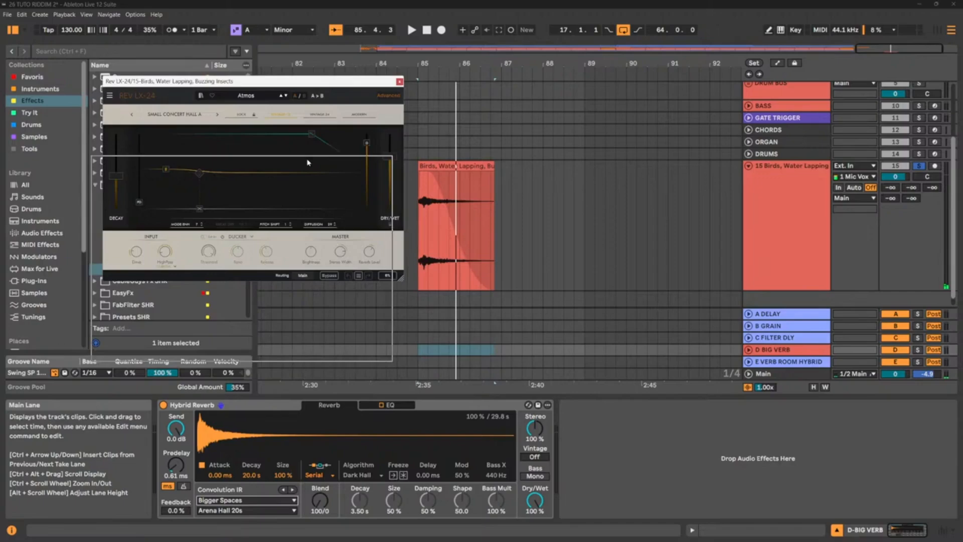
# Bounce the end of the GATE TRIGGER clip, from 80.3.3 to 81.1.1, to a new audio track
pyautogui.moveTo(324, 79); pyautogui.dragTo(312, 159)
pyautogui.moveTo(456, 60); pyautogui.dragTo(456, 13)
pyautogui.scroll(3, 714, 106)
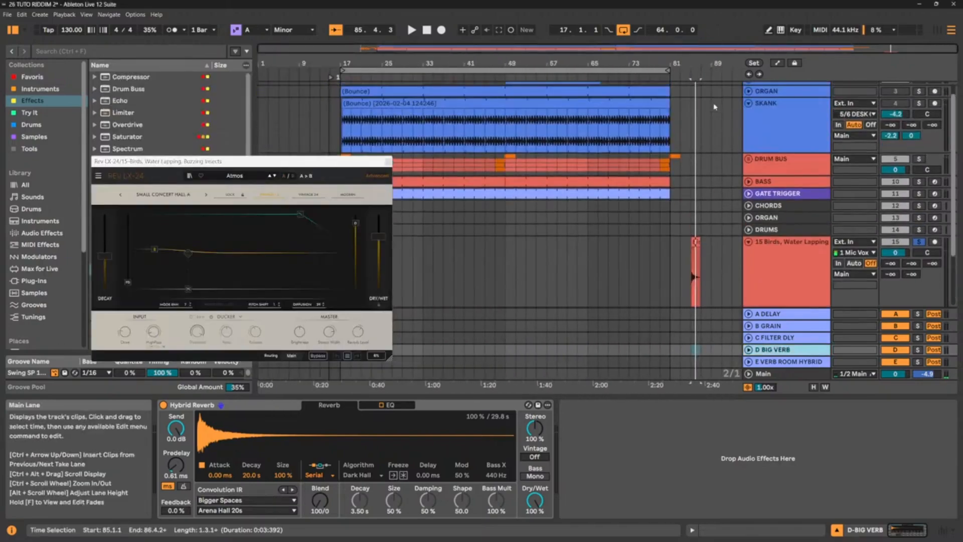
pyautogui.scroll(1, 715, 106)
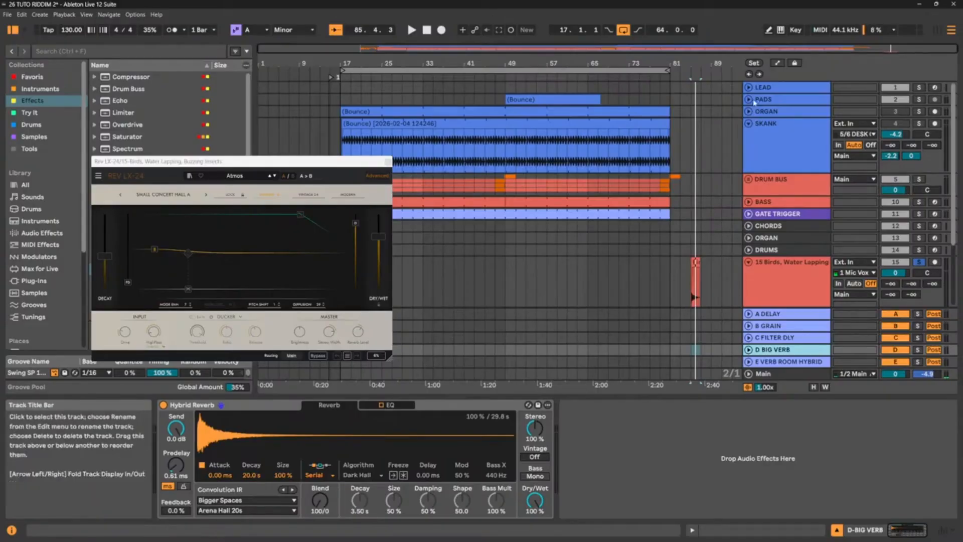
pyautogui.scroll(-5, 750, 123)
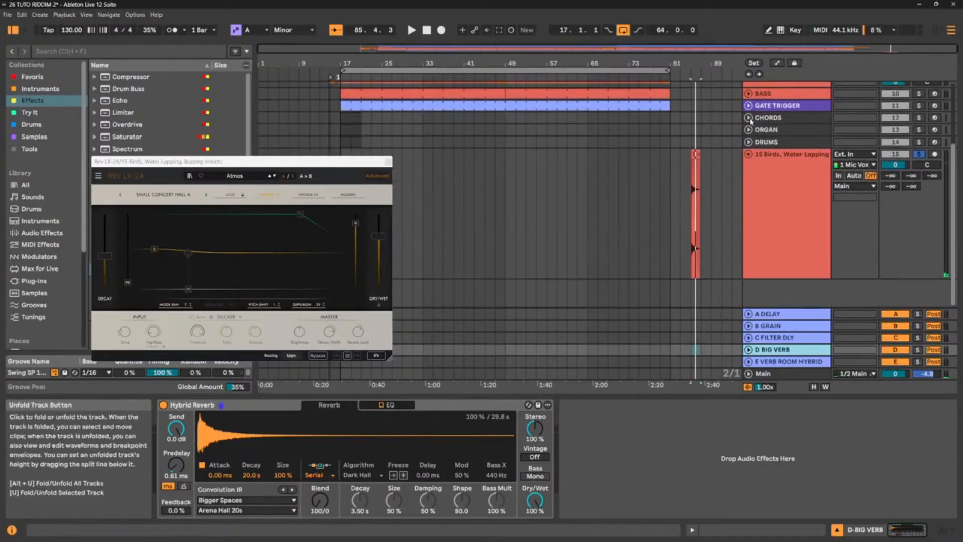
pyautogui.scroll(3, 766, 193)
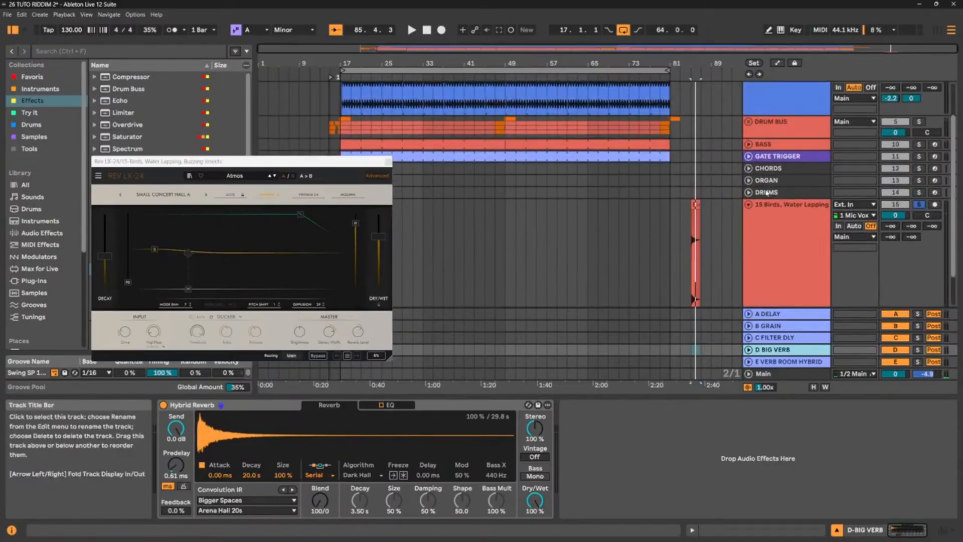
pyautogui.click(748, 156)
pyautogui.moveTo(676, 63); pyautogui.dragTo(551, 177)
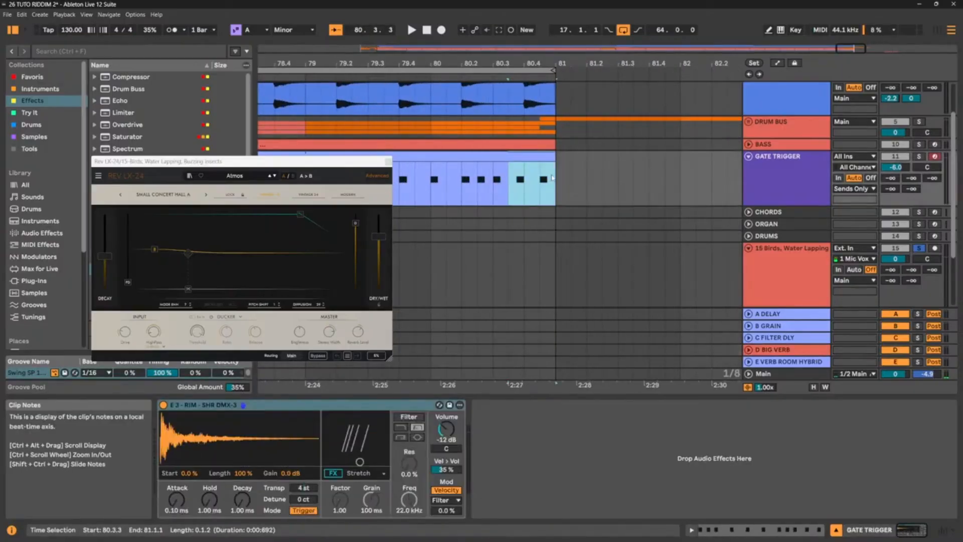
pyautogui.hotkey('ctrl', 'alt', 'b')
# Move the bounced clip to 82.1.1 on a new track below the birds track and delete the emptied bounce track
pyautogui.moveTo(527, 213); pyautogui.dragTo(709, 308)
pyautogui.scroll(5, 757, 183)
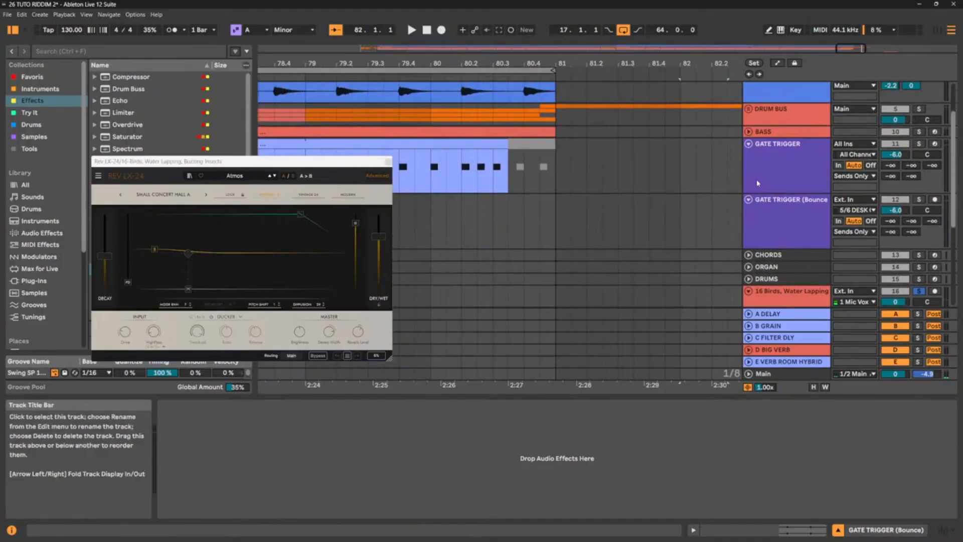
pyautogui.click(777, 210)
pyautogui.press('Delete')
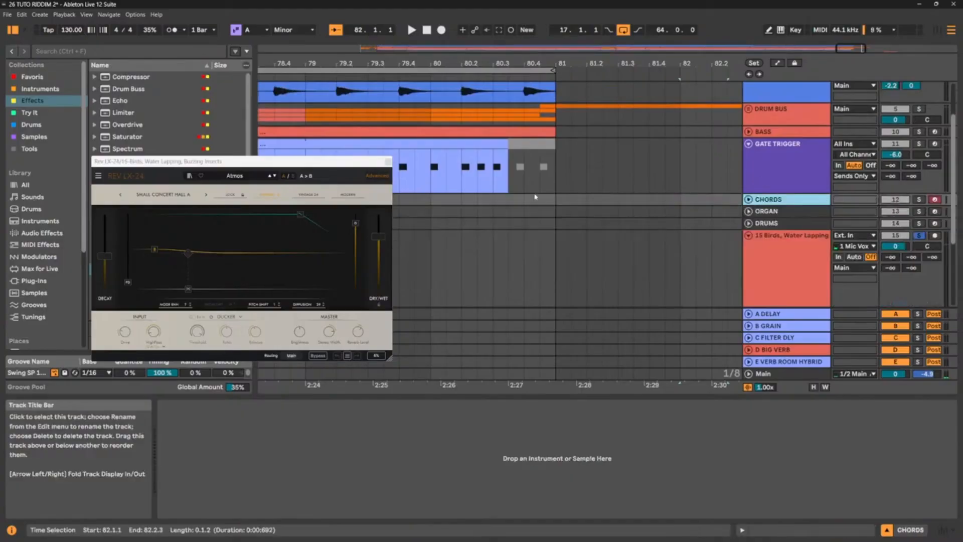
# Move the bounced gate trigger clip to 85.1.1, aligned with the start of the birds clip
pyautogui.scroll(-5, 537, 196)
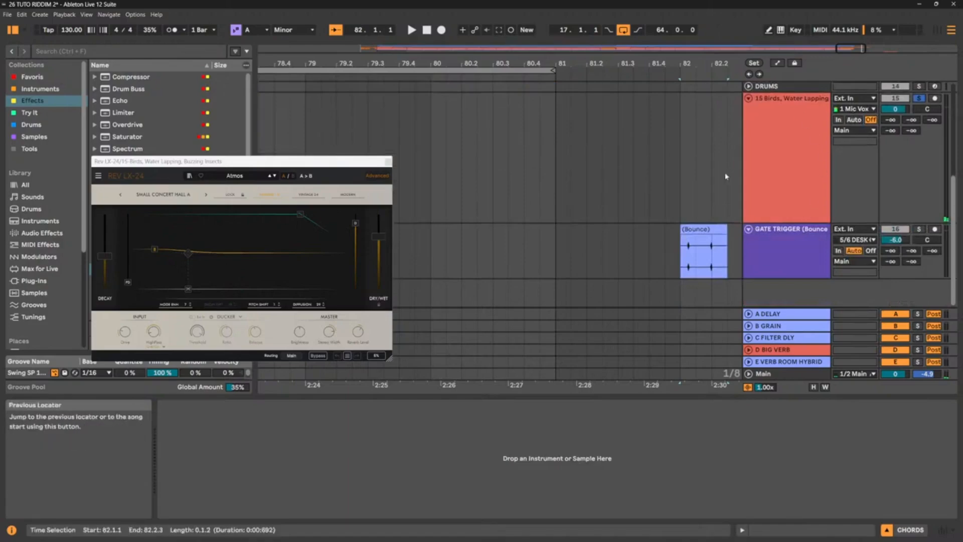
pyautogui.moveTo(709, 63); pyautogui.dragTo(501, 35)
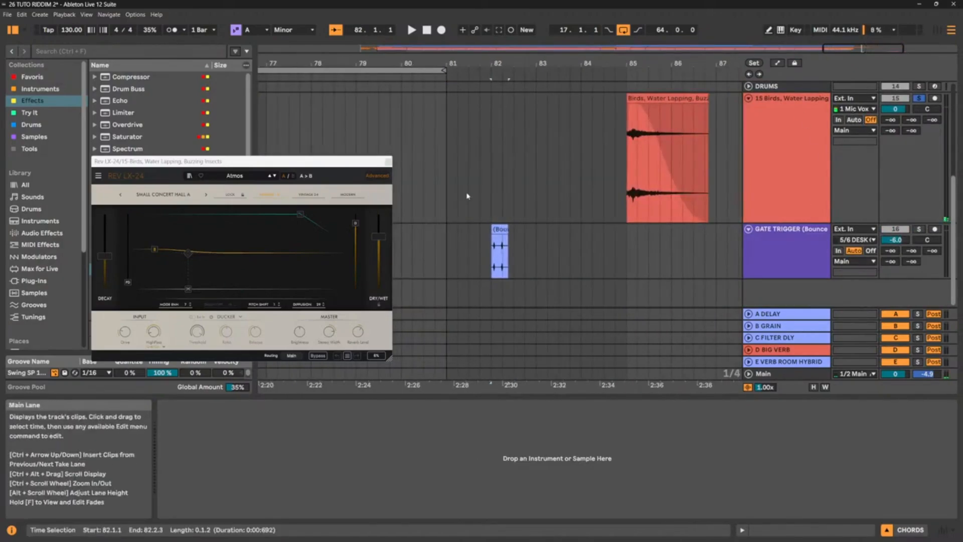
pyautogui.moveTo(491, 235); pyautogui.dragTo(643, 251)
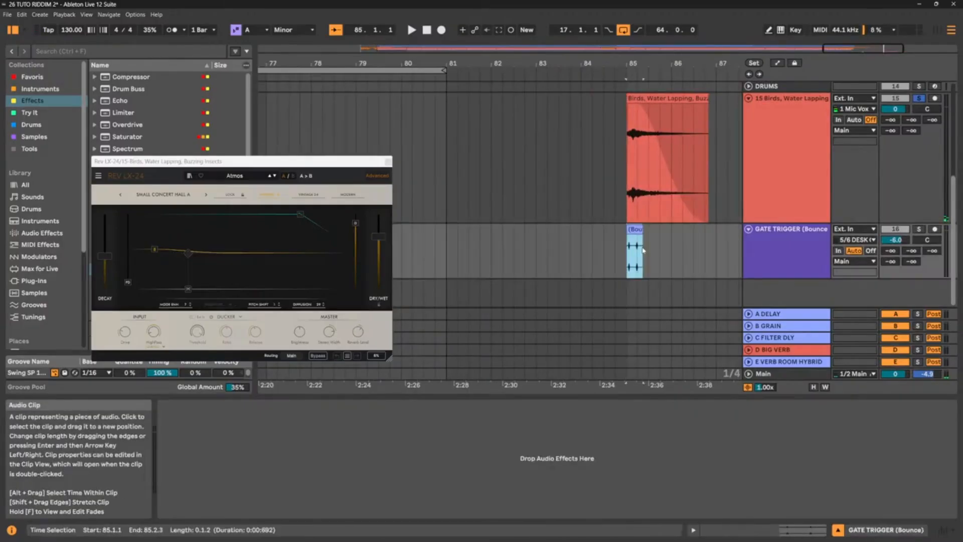
# Rename the bounced gate trigger track as BURST
pyautogui.click(800, 232)
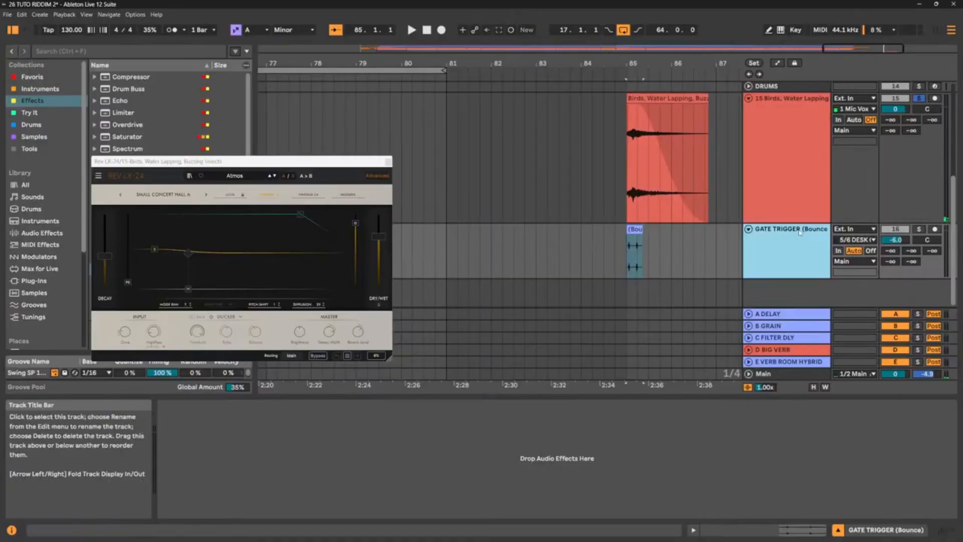
pyautogui.hotkey('ctrl', 'r')
pyautogui.write('BURST')
pyautogui.press('Return')
# Trim the bounced clip to its first hit, from 85.1.1 to 85.1.2, and solo the BURST track for auditioning
pyautogui.moveTo(639, 66); pyautogui.dragTo(640, 121)
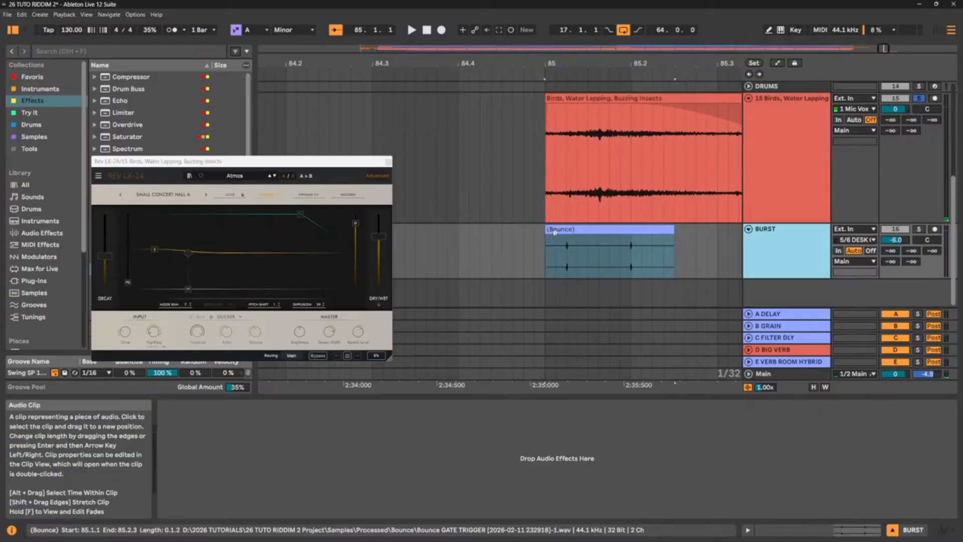
pyautogui.moveTo(547, 233); pyautogui.dragTo(565, 232)
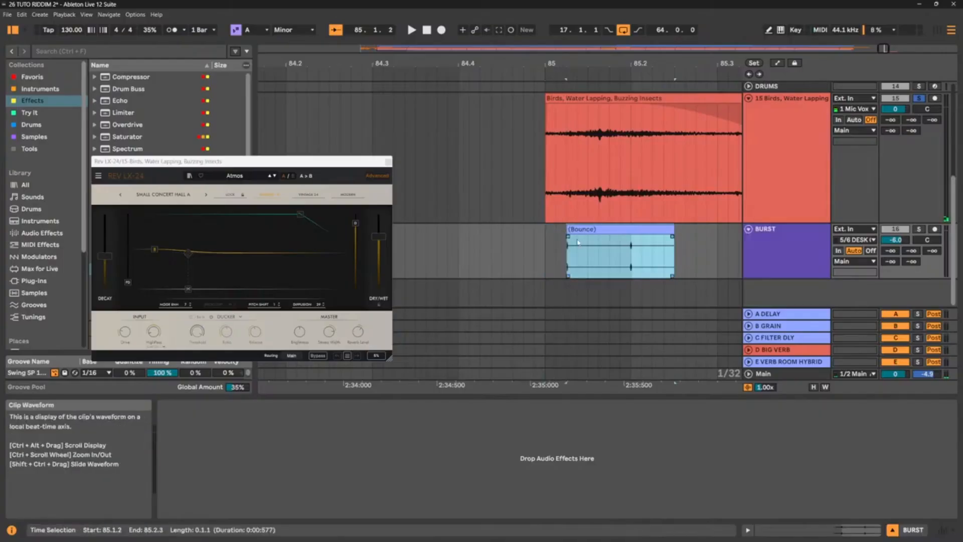
pyautogui.press('space')
pyautogui.click(919, 229)
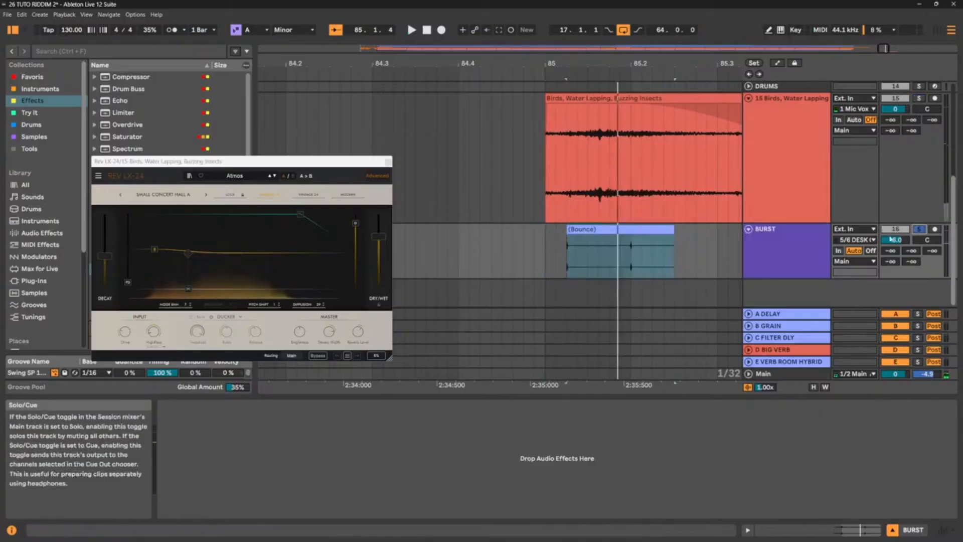
pyautogui.moveTo(613, 232); pyautogui.dragTo(593, 232)
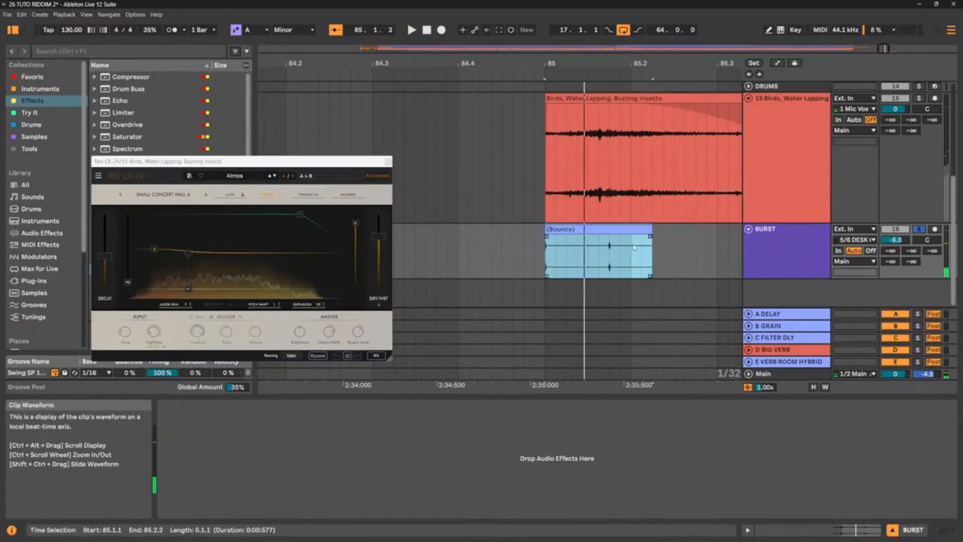
pyautogui.moveTo(652, 246); pyautogui.dragTo(566, 245)
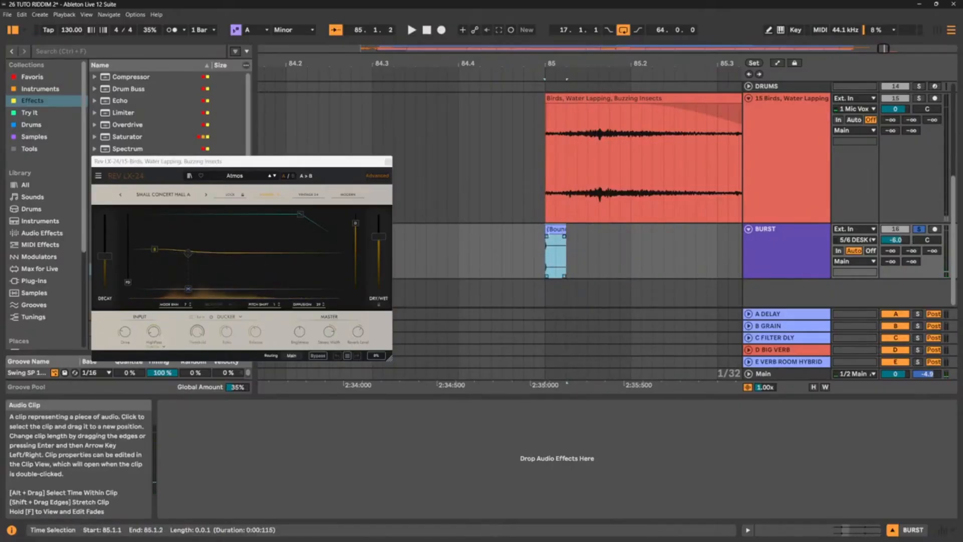
# Trim the silence before the hit's transient, move the clip back to 85.1.1 and consolidate it
pyautogui.doubleClick(555, 229)
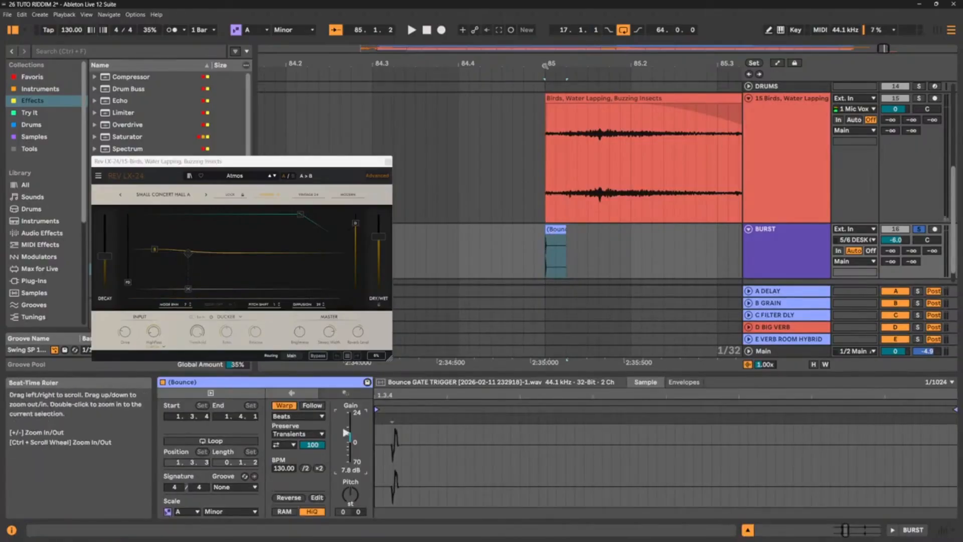
pyautogui.doubleClick(540, 71)
pyautogui.moveTo(545, 64); pyautogui.dragTo(545, 74)
pyautogui.moveTo(539, 229); pyautogui.dragTo(591, 239)
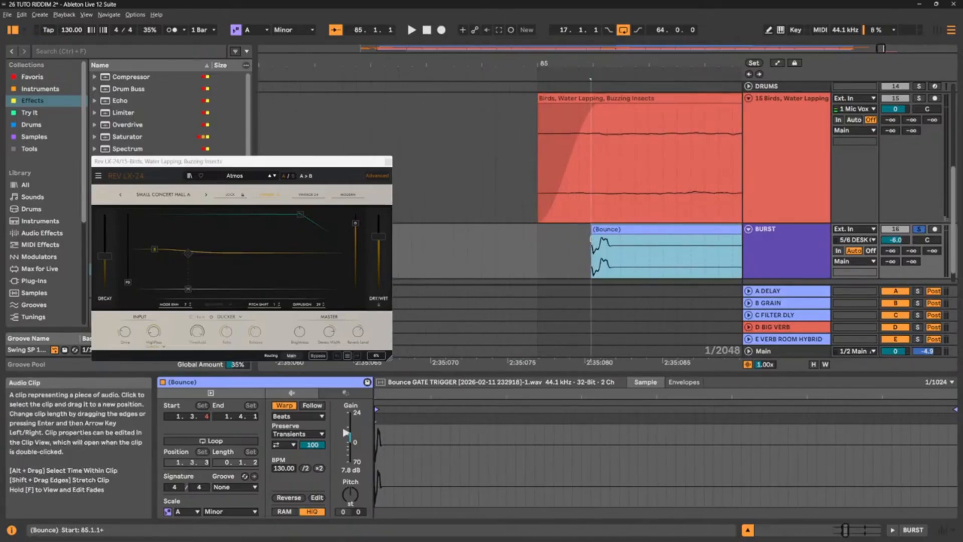
pyautogui.moveTo(591, 241); pyautogui.dragTo(553, 232)
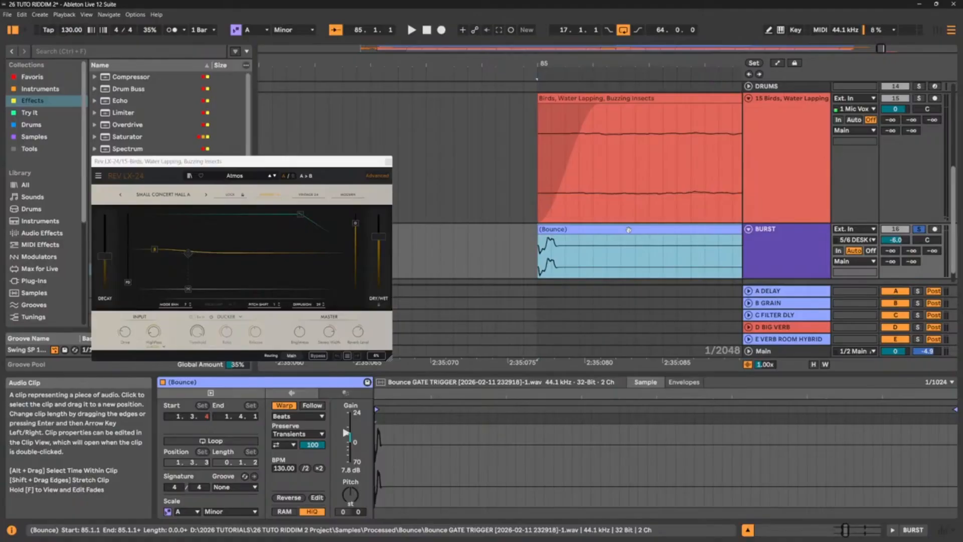
pyautogui.hotkey('ctrl', 'j')
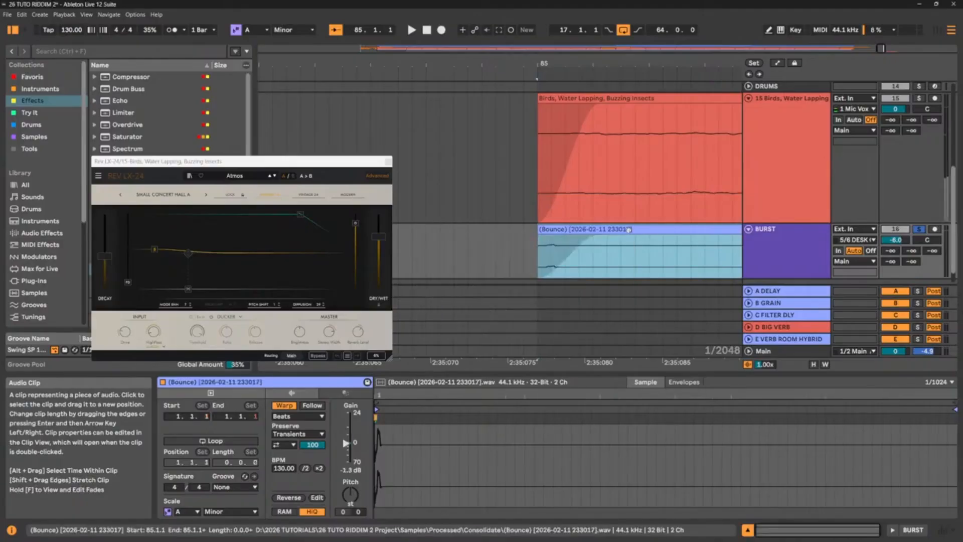
# Shorten the consolidated clip's fade-in to just before the transient and set the clip gain to 0.0 dB
pyautogui.moveTo(599, 239); pyautogui.dragTo(540, 236)
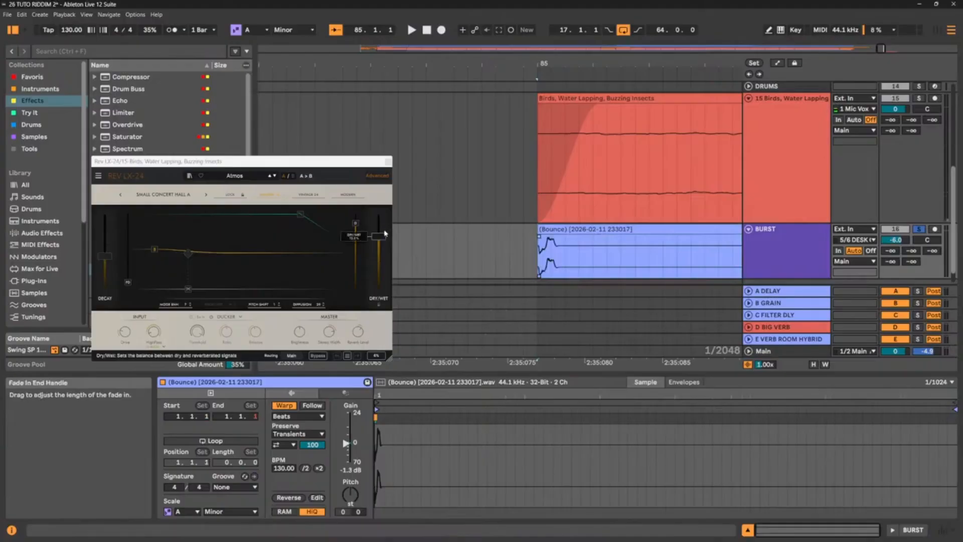
pyautogui.doubleClick(345, 472)
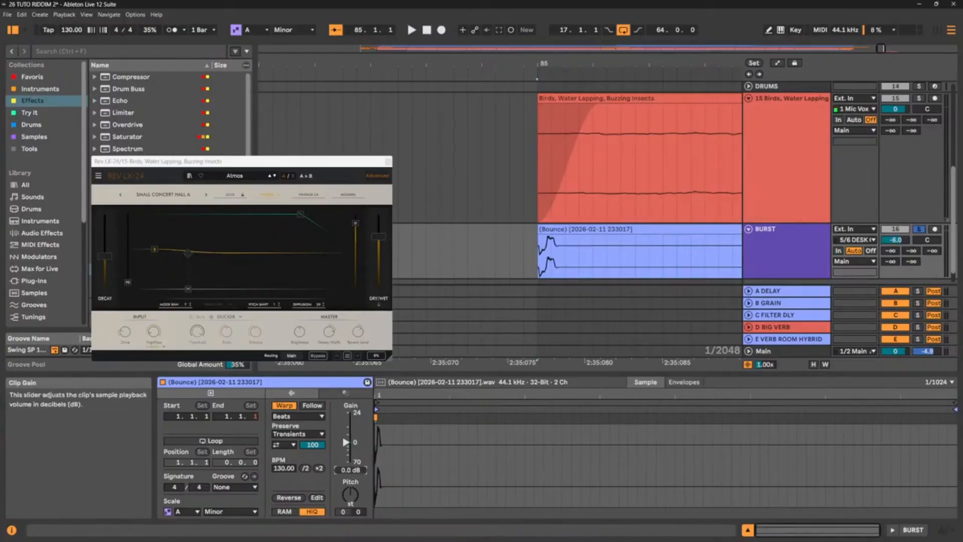
pyautogui.moveTo(540, 64); pyautogui.dragTo(540, 115)
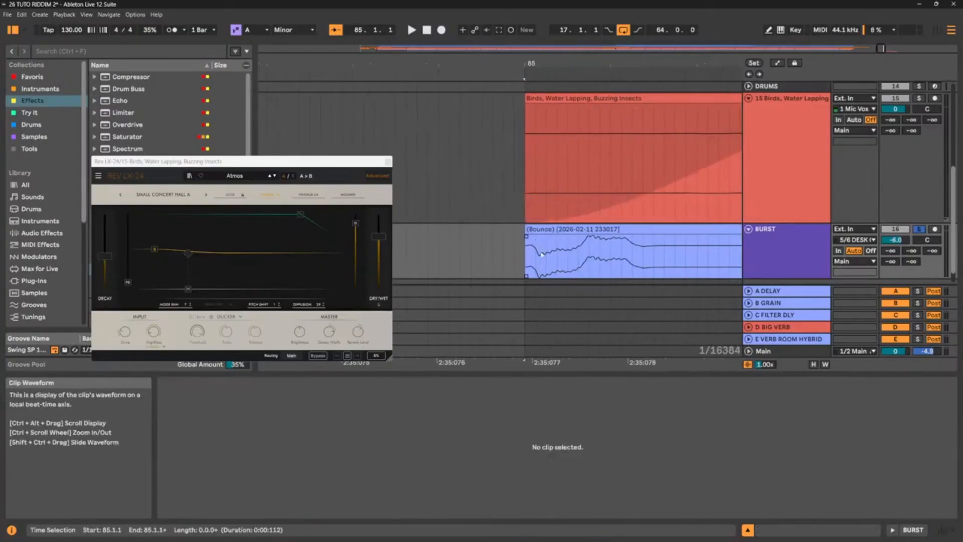
pyautogui.click(530, 239)
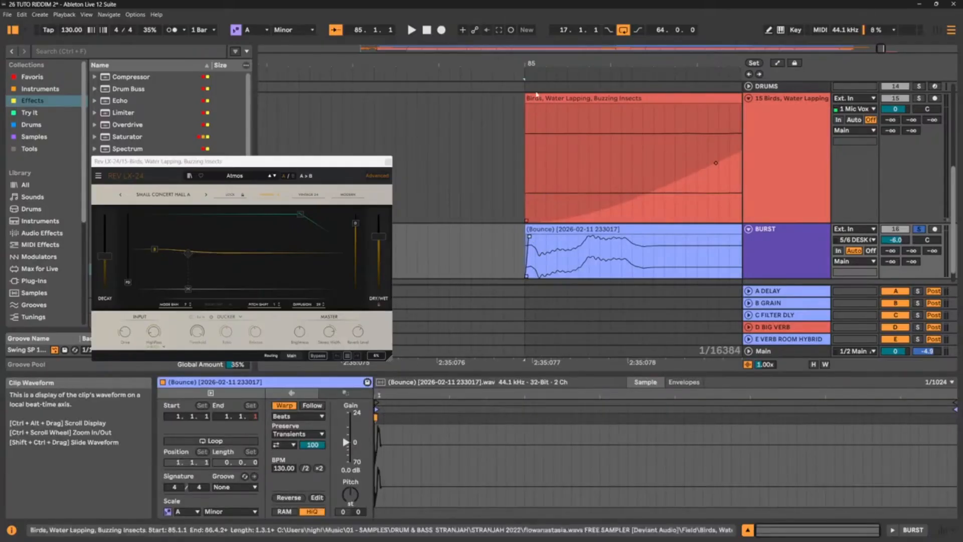
pyautogui.moveTo(546, 62); pyautogui.dragTo(478, 10)
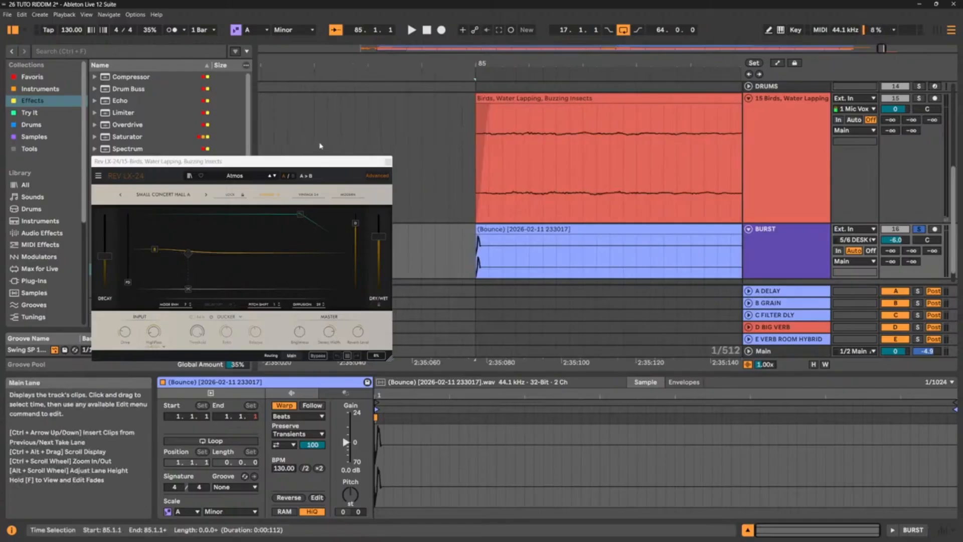
# Move the Rev LX-24 window out of the way and rename the BURST track as IR
pyautogui.moveTo(251, 161); pyautogui.dragTo(206, 79)
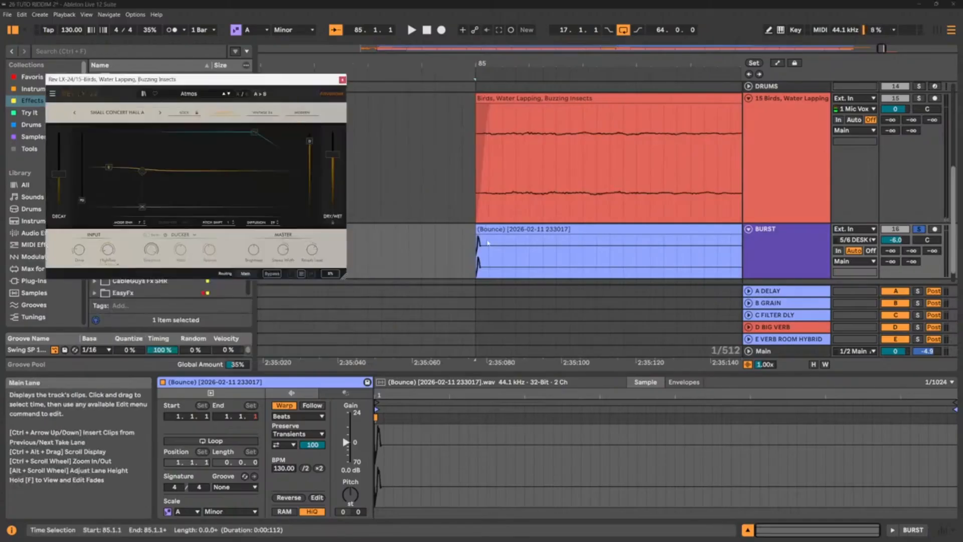
pyautogui.click(785, 237)
pyautogui.hotkey('ctrl', 'r')
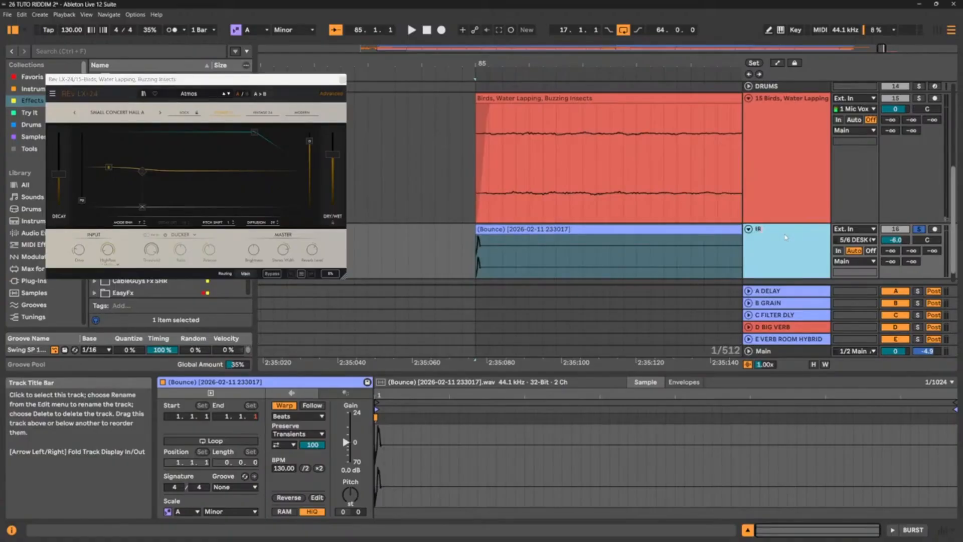
pyautogui.write('IR')
pyautogui.press('Return')
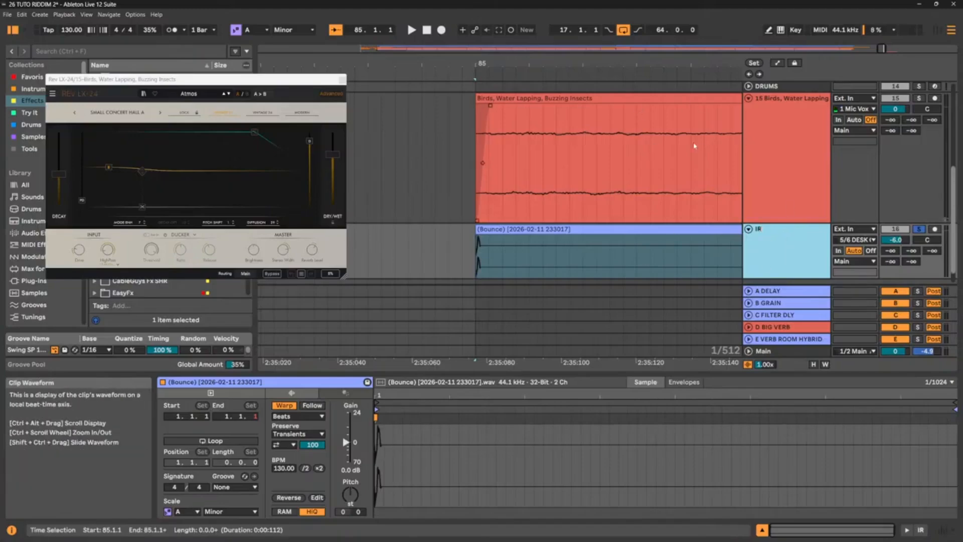
# Cut the VERB LEXICON rack with Rev LX-24 from the birds track and paste it onto the IR track
pyautogui.click(785, 164)
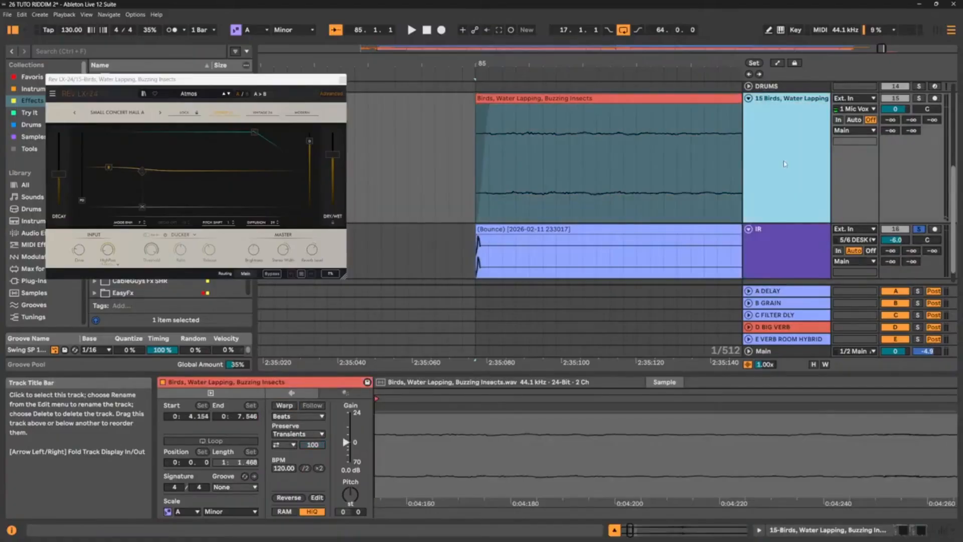
pyautogui.hotkey('ctrl', 'z')
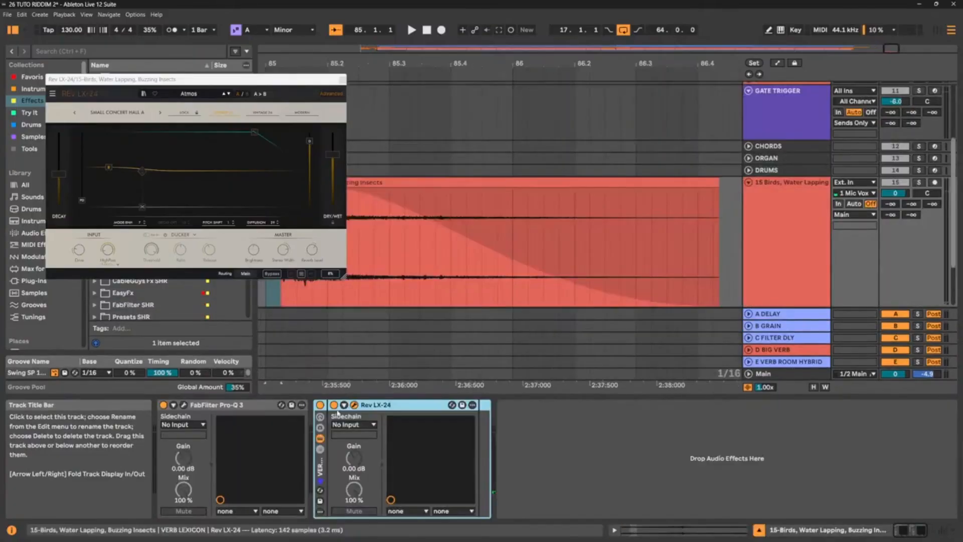
pyautogui.rightClick(322, 462)
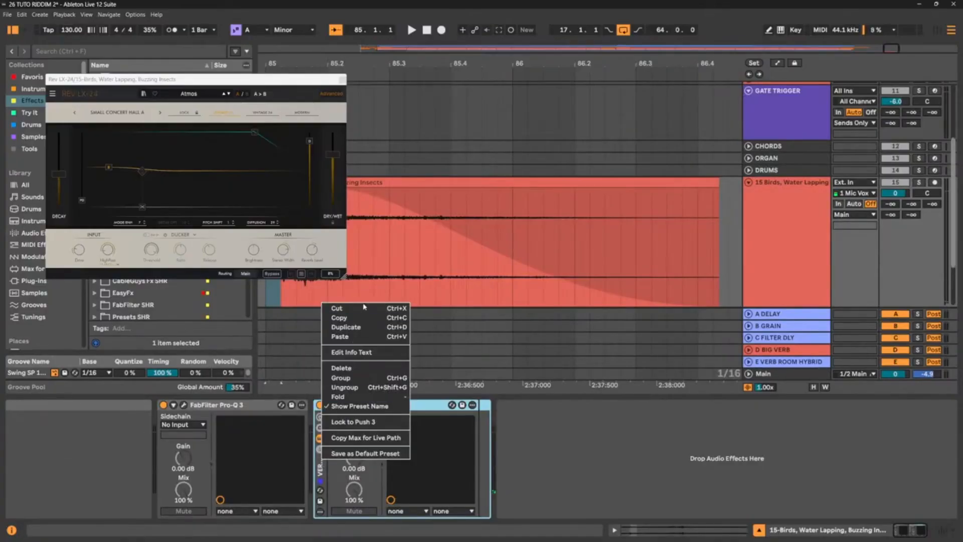
pyautogui.click(346, 308)
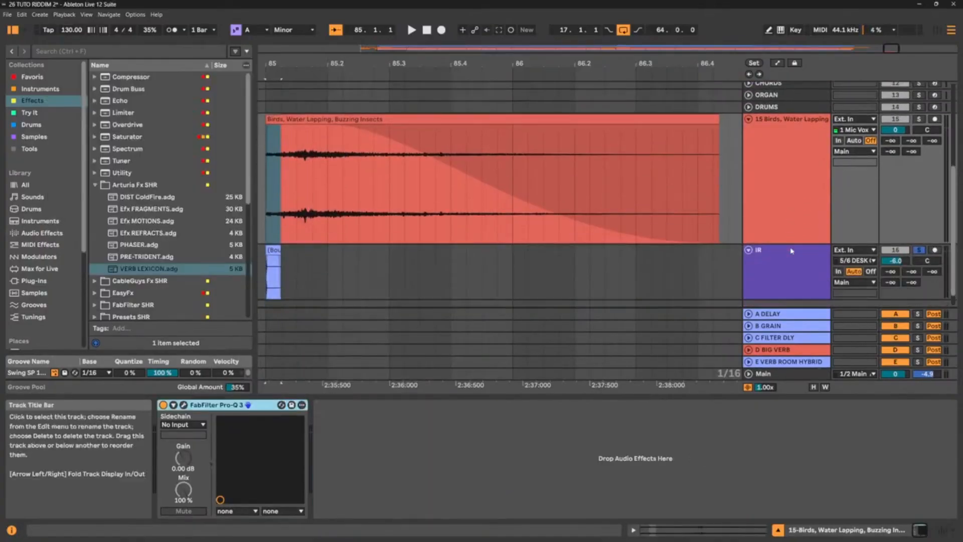
pyautogui.rightClick(794, 253)
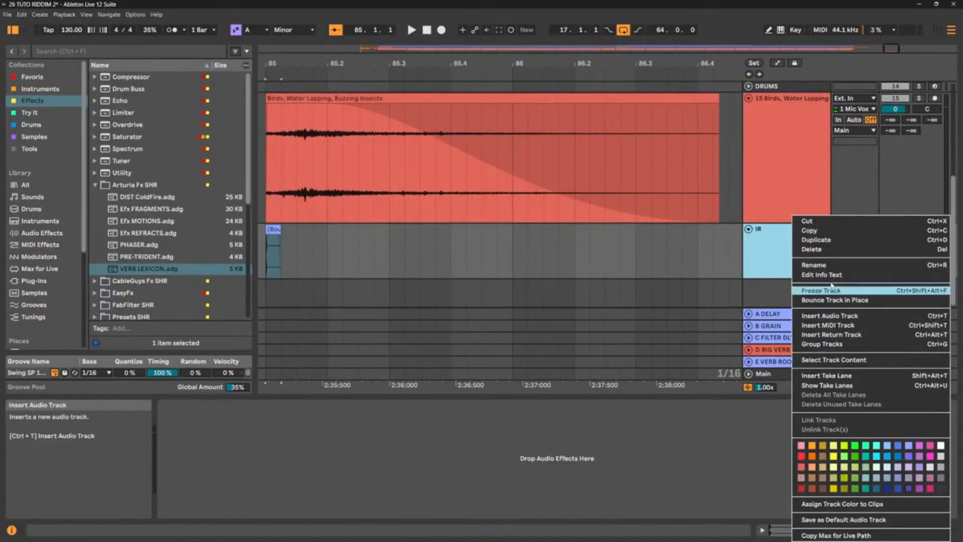
pyautogui.click(821, 227)
pyautogui.click(782, 134)
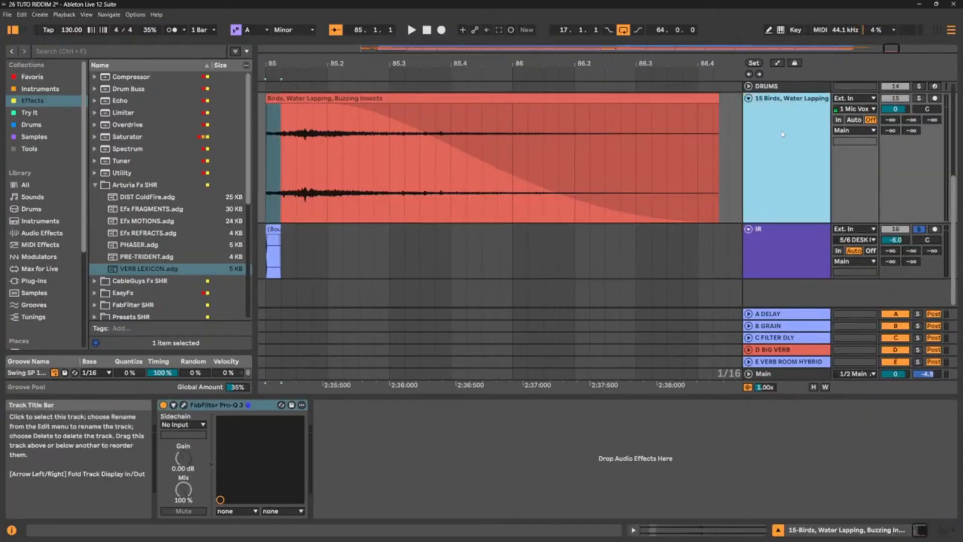
pyautogui.click(756, 272)
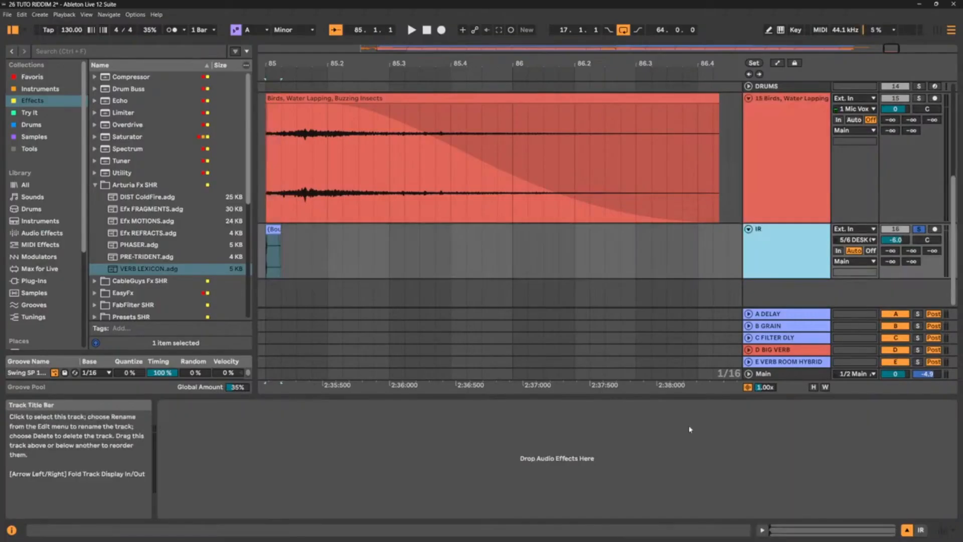
pyautogui.click(578, 489)
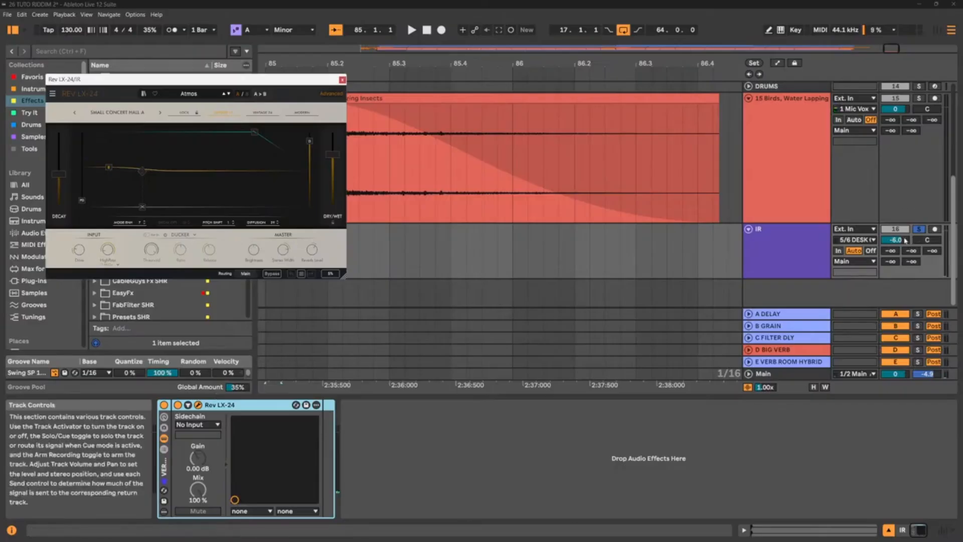
# Play the burst through Rev LX-24 on the IR track and move the plug-in window over the arrangement
pyautogui.press('space')
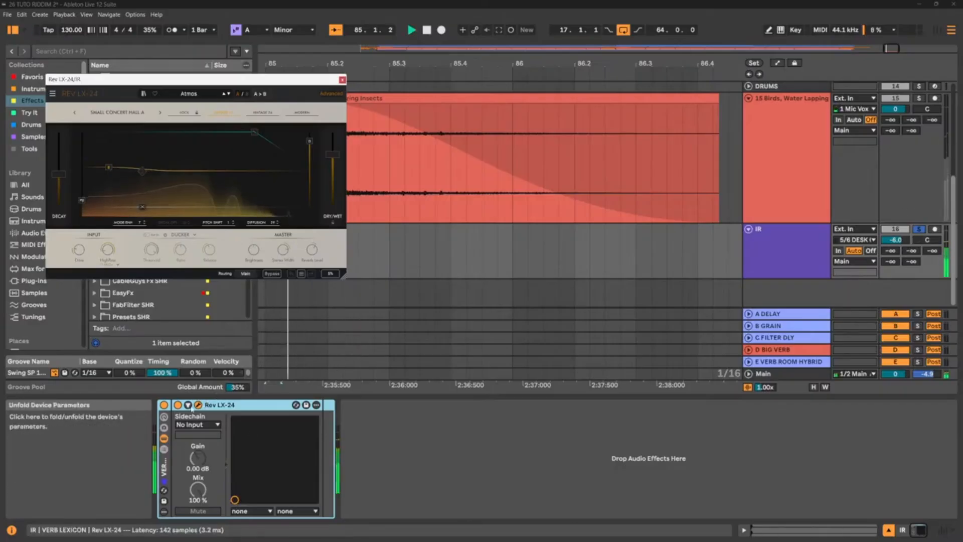
pyautogui.click(198, 405)
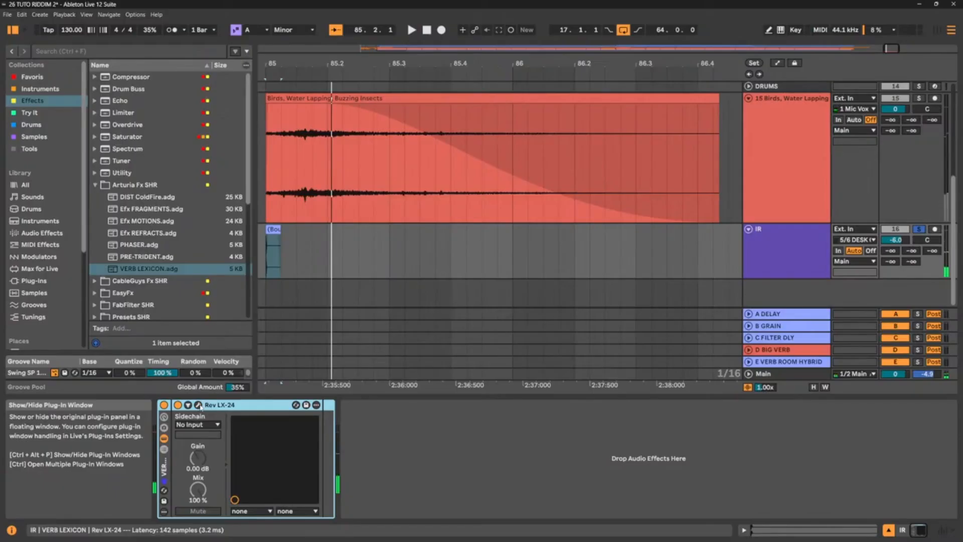
pyautogui.click(198, 404)
pyautogui.moveTo(234, 87); pyautogui.dragTo(560, 86)
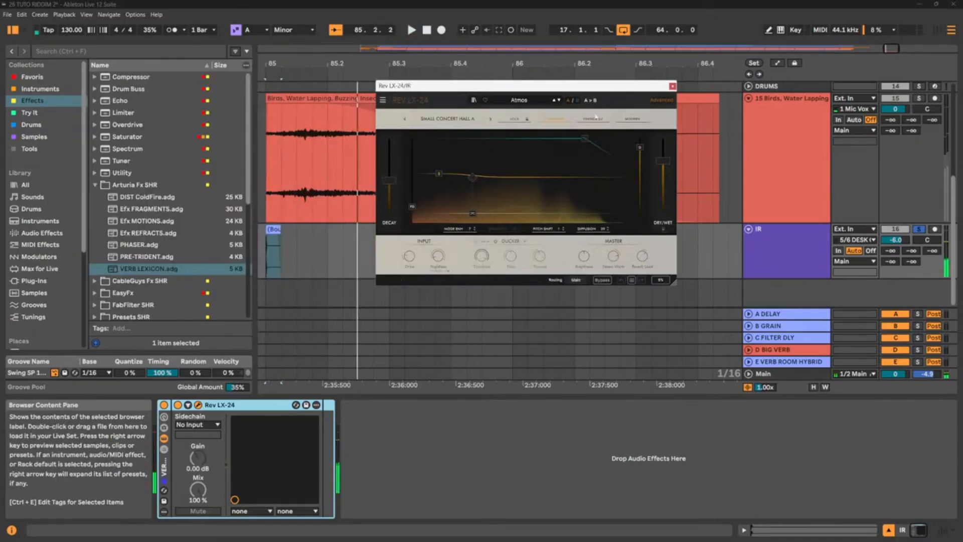
# Load the 3D Snare Small Hall preset, then audition other Rev LX-24 presets on the burst, ending on Industrial Ringer
pyautogui.click(554, 102)
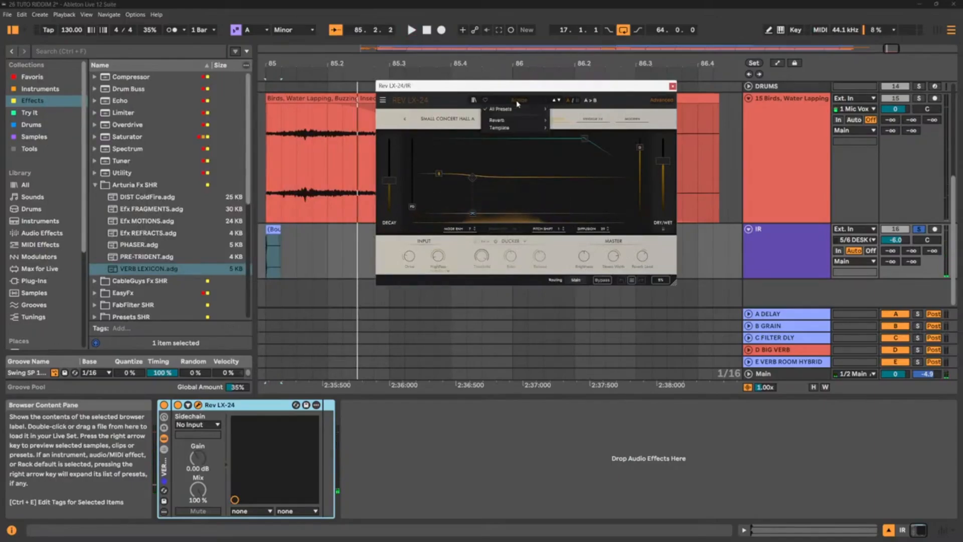
pyautogui.moveTo(539, 120)
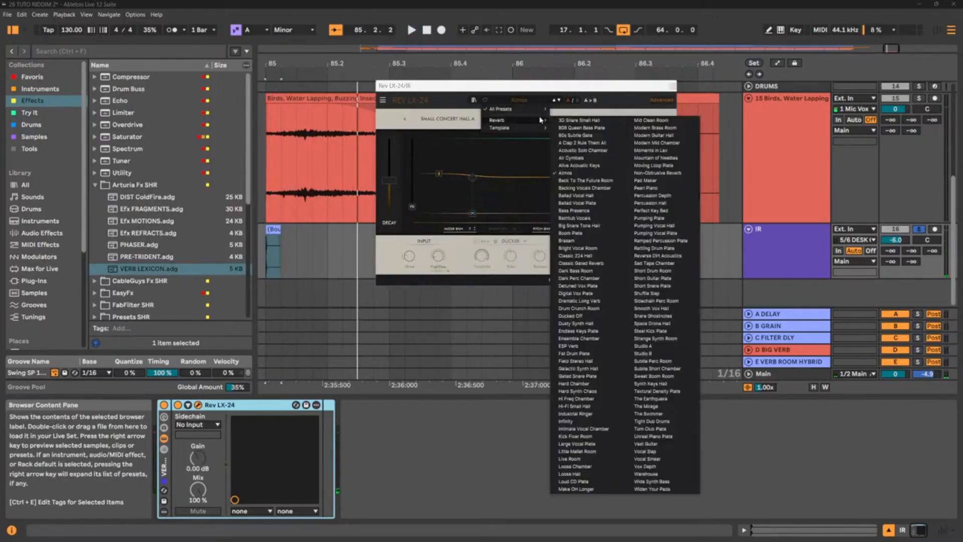
pyautogui.click(579, 121)
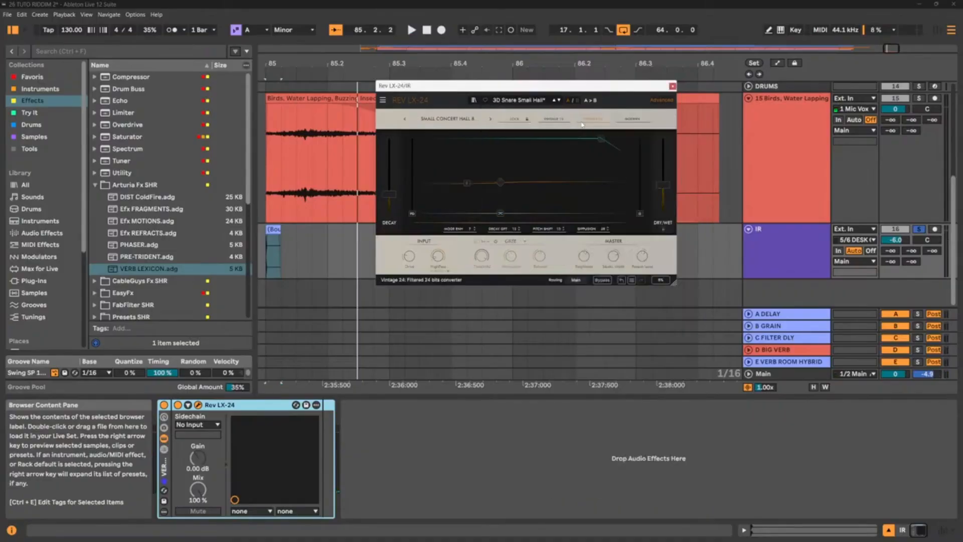
pyautogui.click(554, 100)
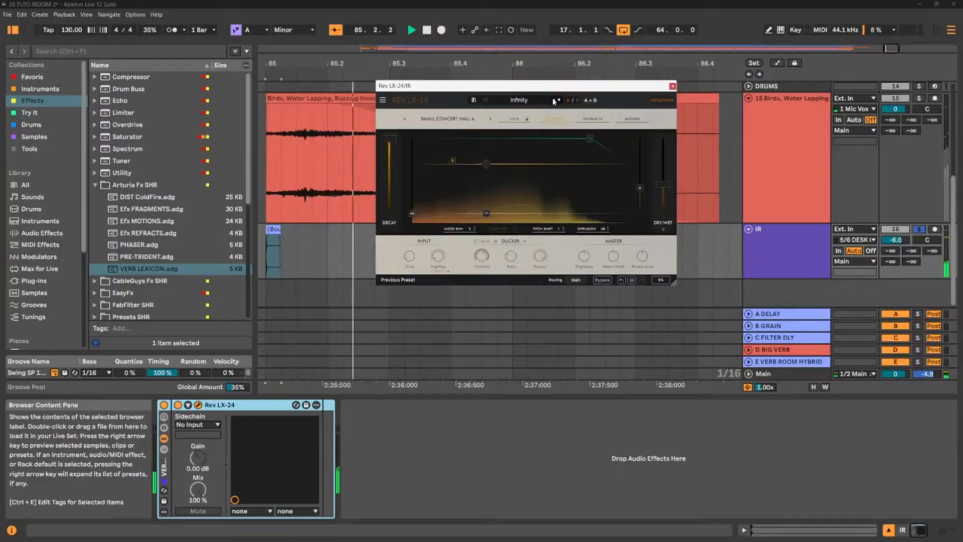
pyautogui.click(559, 100)
pyautogui.click(555, 101)
pyautogui.click(554, 100)
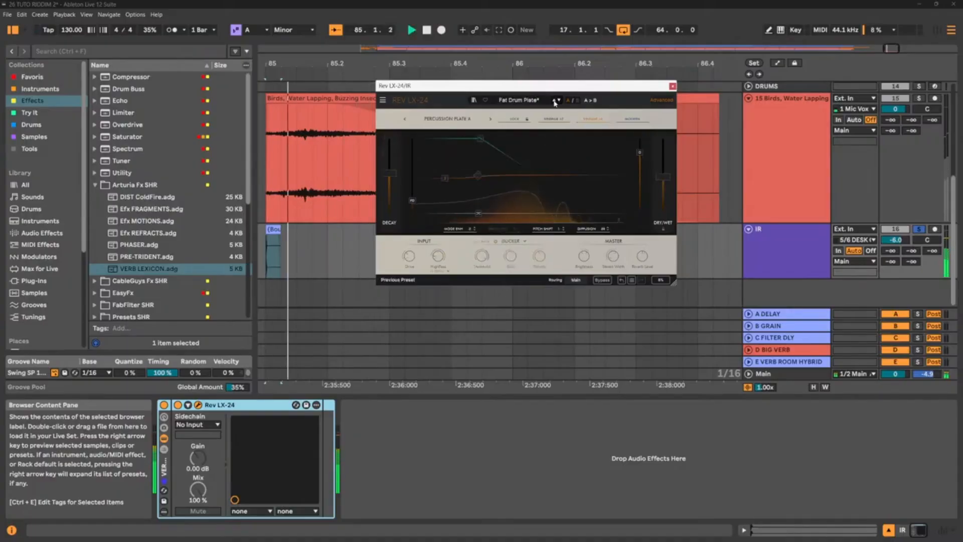
pyautogui.click(555, 100)
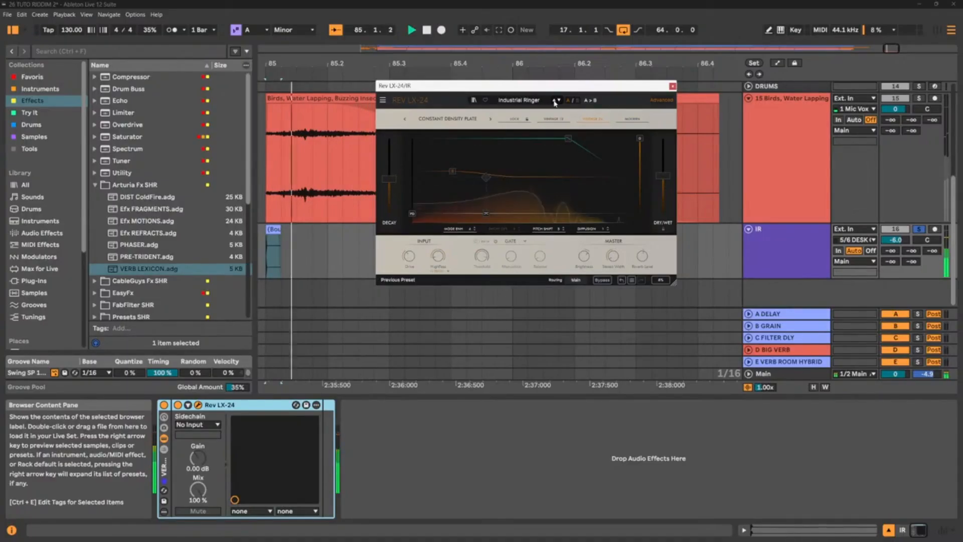
pyautogui.click(555, 100)
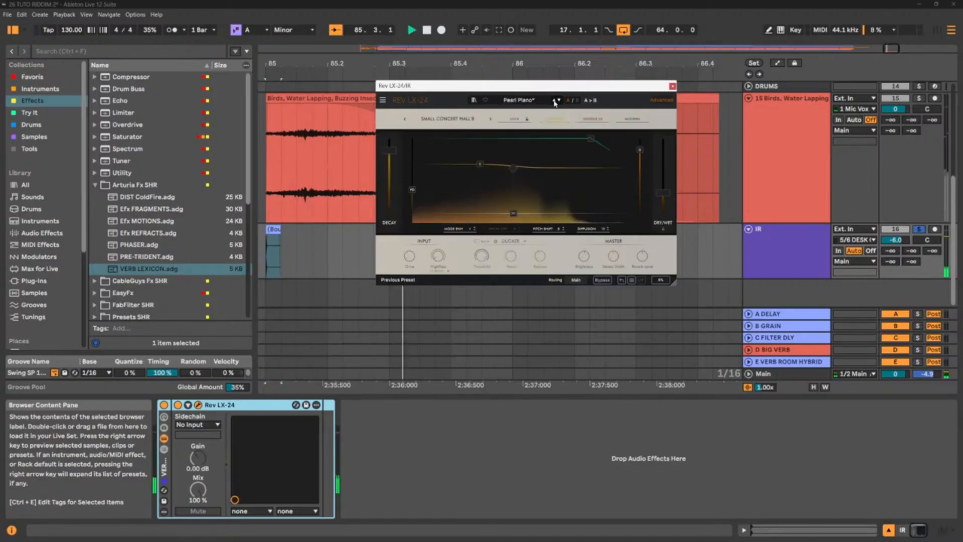
pyautogui.click(554, 100)
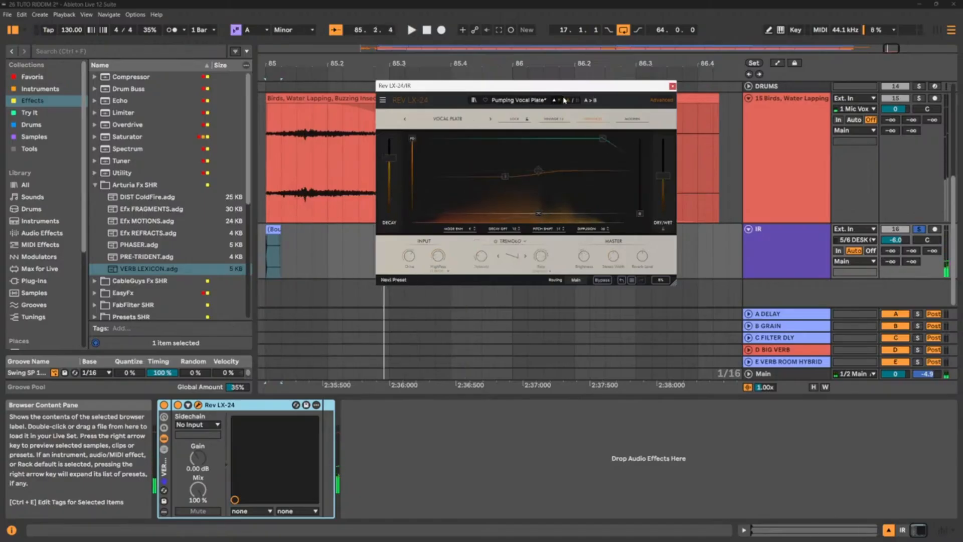
pyautogui.click(558, 101)
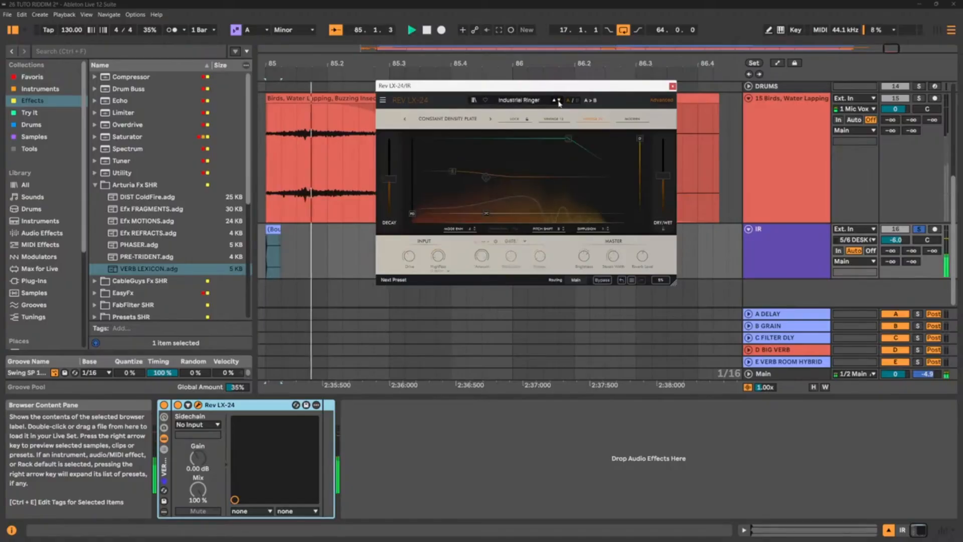
# Select the burst clip on the IR track and audition it repeatedly through Industrial Ringer
pyautogui.click(298, 311)
pyautogui.click(271, 230)
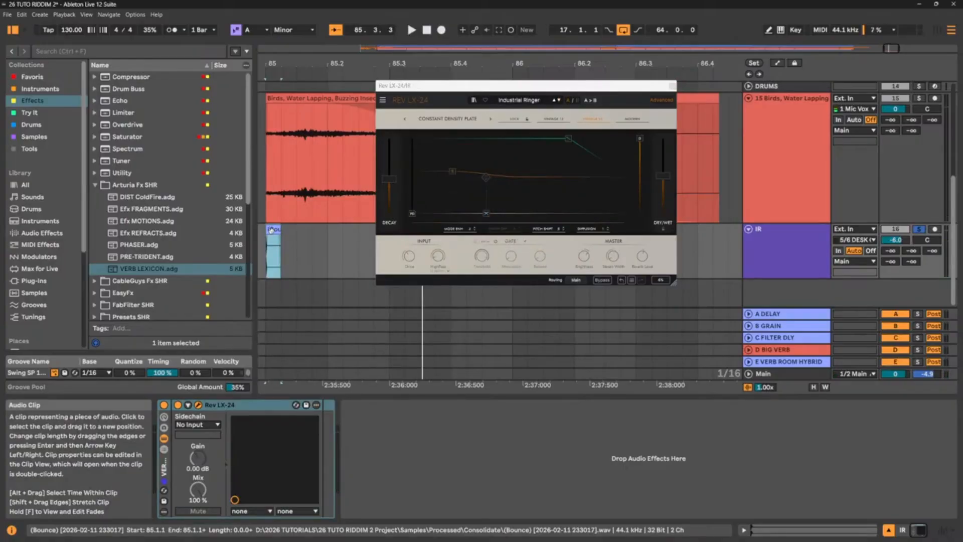
pyautogui.press('space')
pyautogui.press('space')
pyautogui.press('space')
pyautogui.press('space')
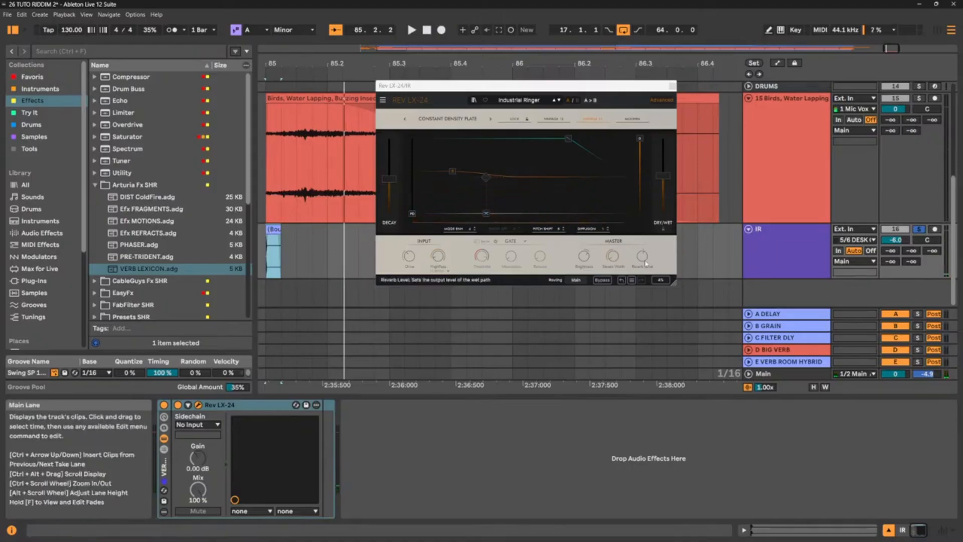
# Adjust the wet path's Reverb Level, switch Rev LX-24 to the Modern converter mode and audition the burst
pyautogui.moveTo(644, 250); pyautogui.dragTo(644, 257)
pyautogui.press('space')
pyautogui.press('space')
pyautogui.press('space')
pyautogui.press('space')
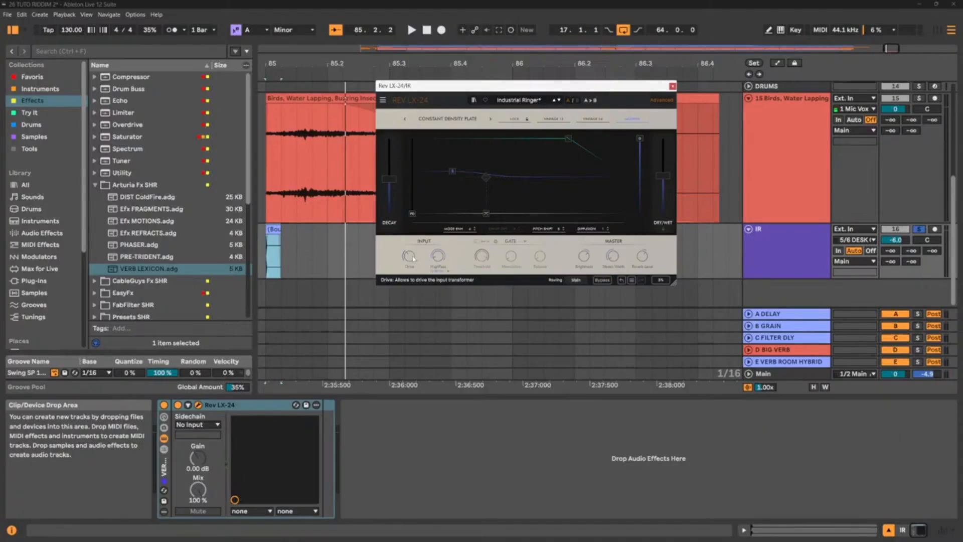
pyautogui.press('space')
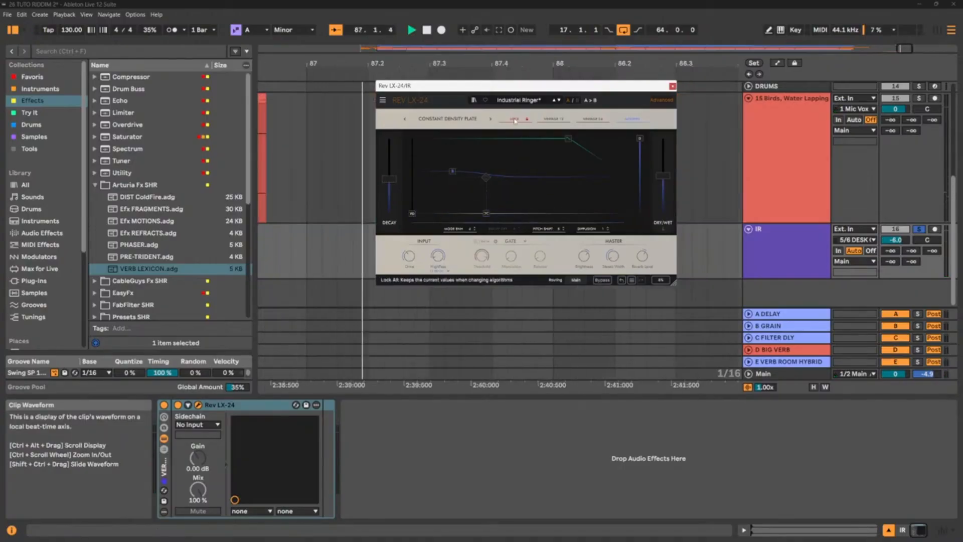
# Load the Short Guitar Plate preset and raise Reverb Level to 24.0 dB and Dry/Wet to maximum
pyautogui.click(529, 102)
pyautogui.moveTo(509, 126)
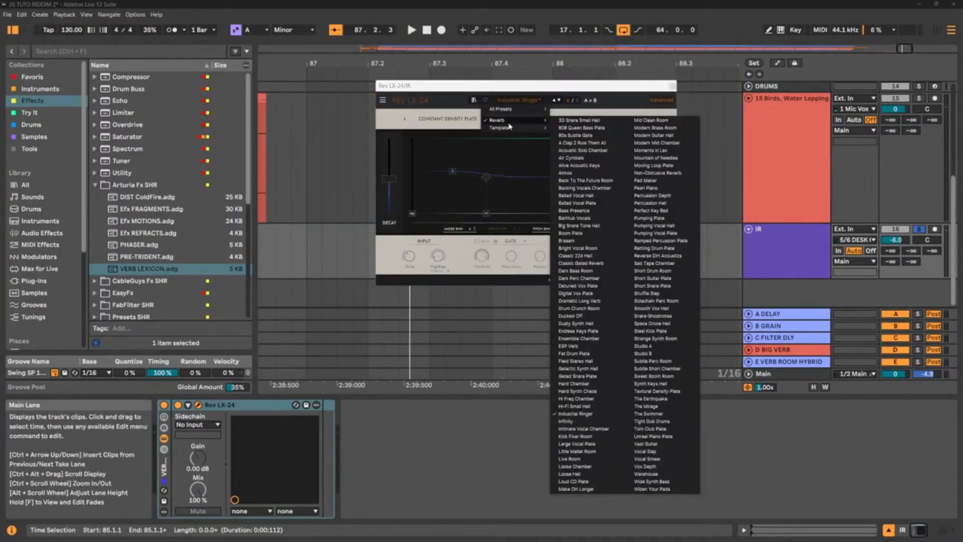
pyautogui.click(658, 279)
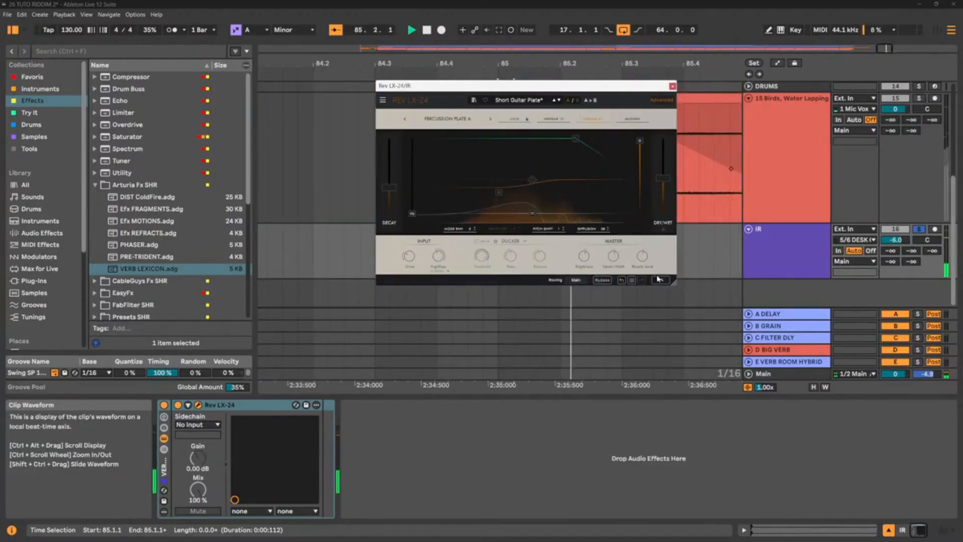
pyautogui.moveTo(642, 255); pyautogui.dragTo(647, 211)
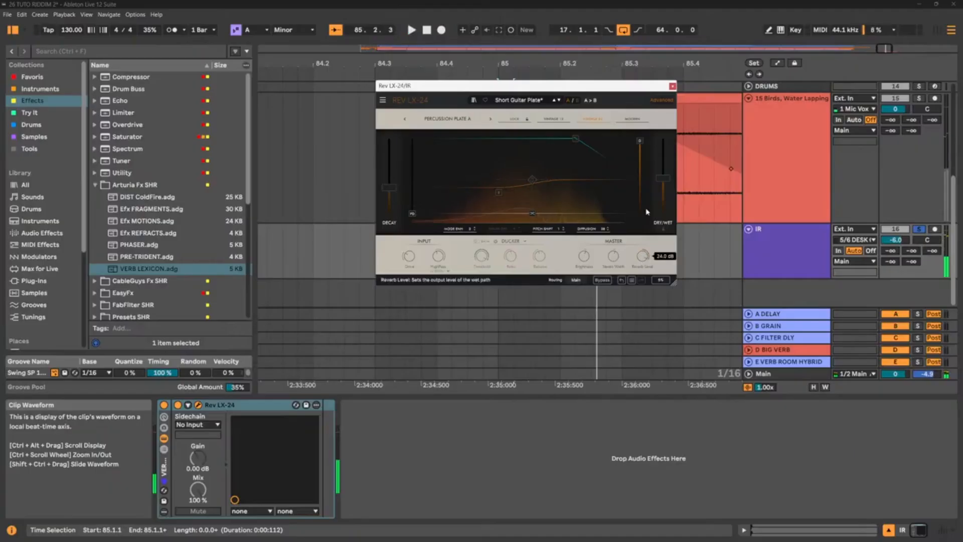
pyautogui.moveTo(664, 179)
pyautogui.moveTo(661, 183); pyautogui.dragTo(663, 138)
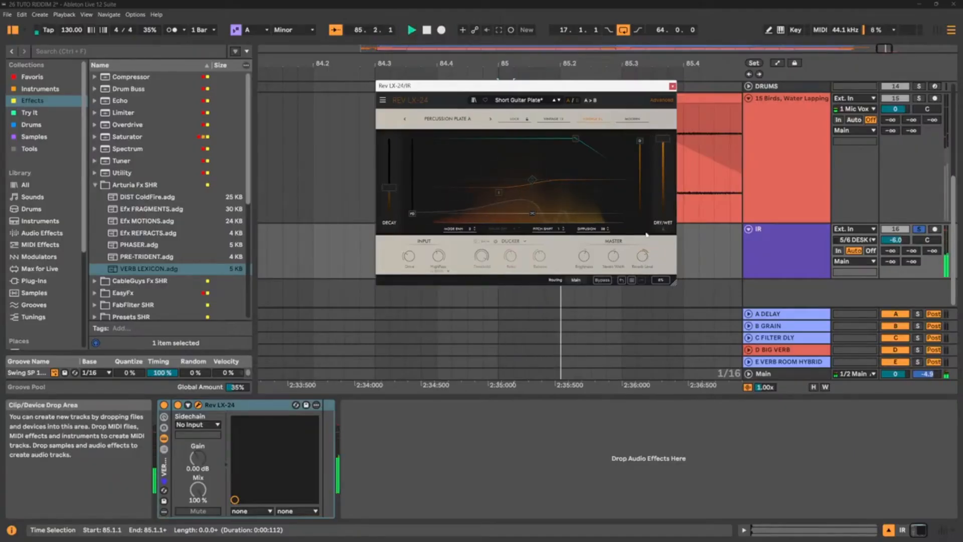
# Load the 808 Queen Bass Plate reverb preset in Rev LX-24
pyautogui.click(535, 101)
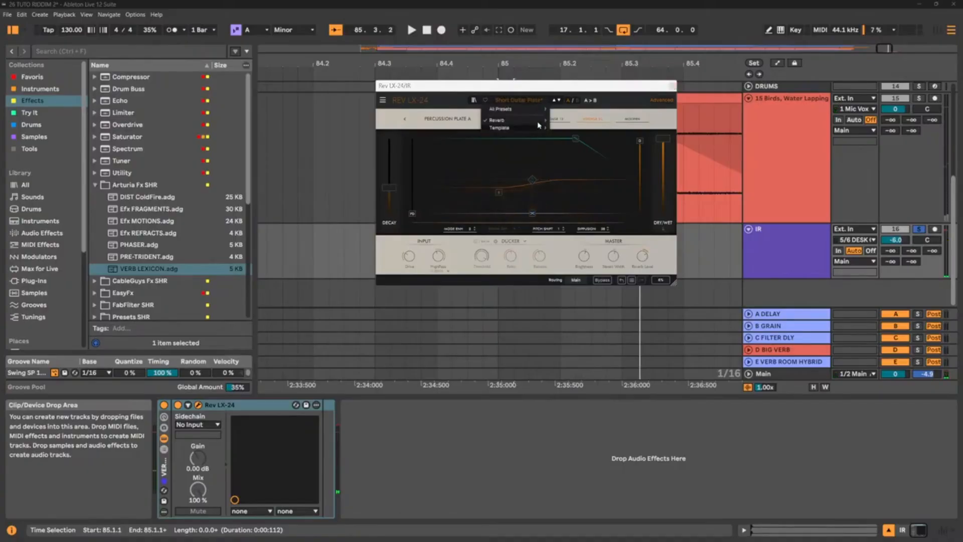
pyautogui.moveTo(539, 125)
pyautogui.click(579, 128)
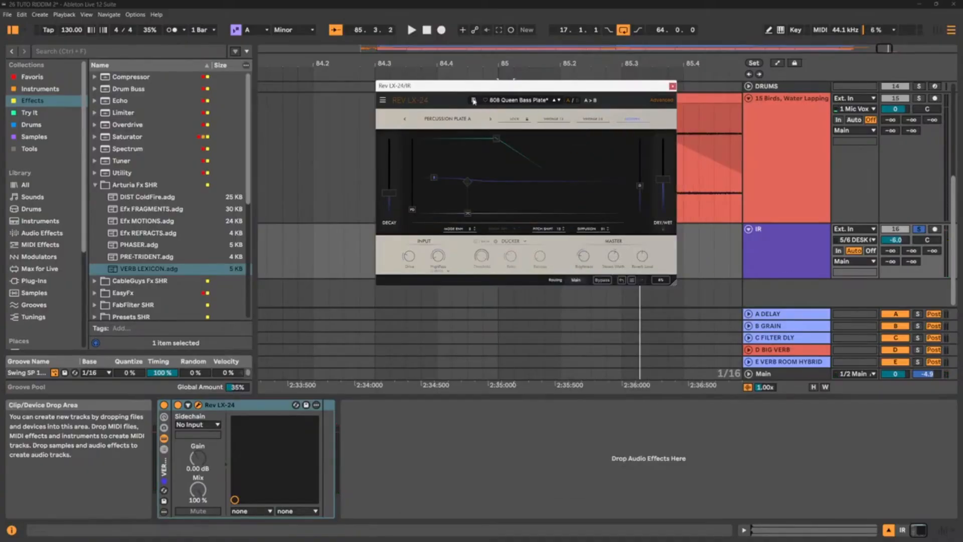
# Move the Rev LX-24 window off the IR clip and loop the range from 85.1.1 to 85.3.1
pyautogui.moveTo(510, 86); pyautogui.dragTo(189, 184)
pyautogui.click(499, 260)
pyautogui.moveTo(499, 260); pyautogui.dragTo(540, 257)
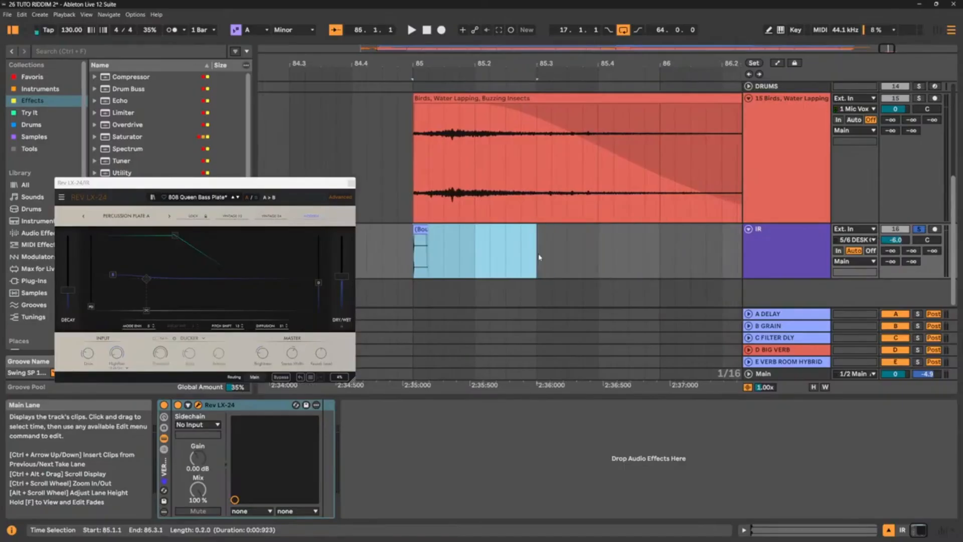
pyautogui.hotkey('ctrl', 'l')
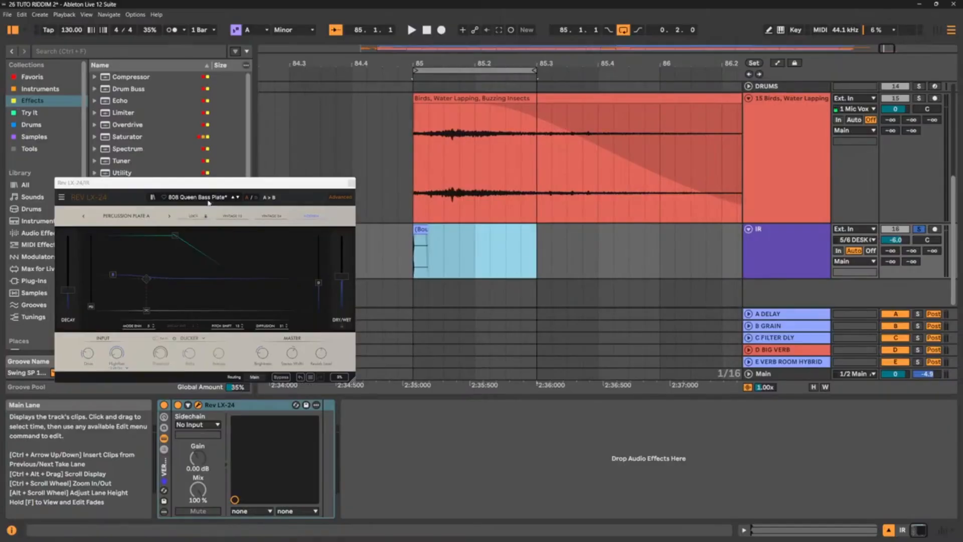
# Play the looped burst, move the Rev LX-24 window over the arrangement and load the Air Cymbals preset
pyautogui.press('space')
pyautogui.moveTo(640, 139); pyautogui.dragTo(564, 122)
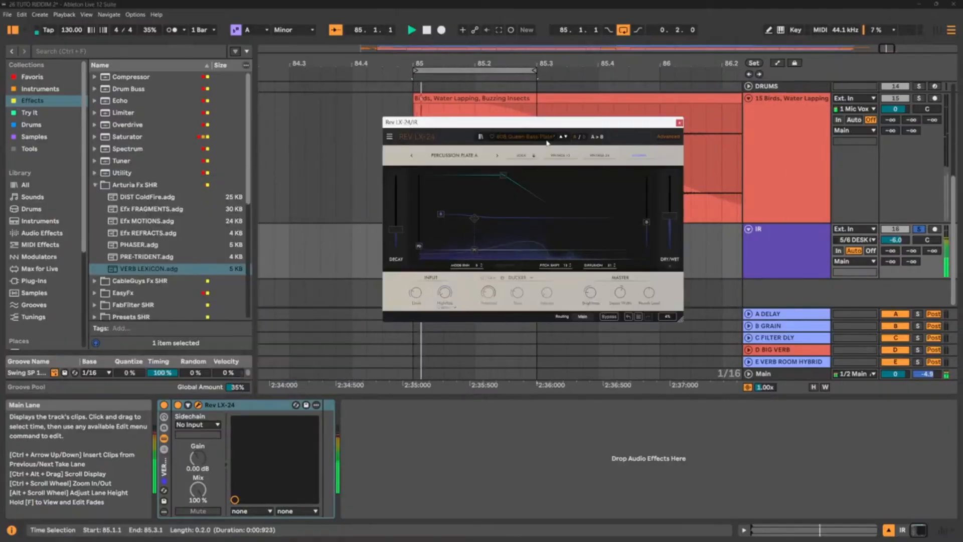
pyautogui.click(531, 135)
pyautogui.moveTo(531, 157)
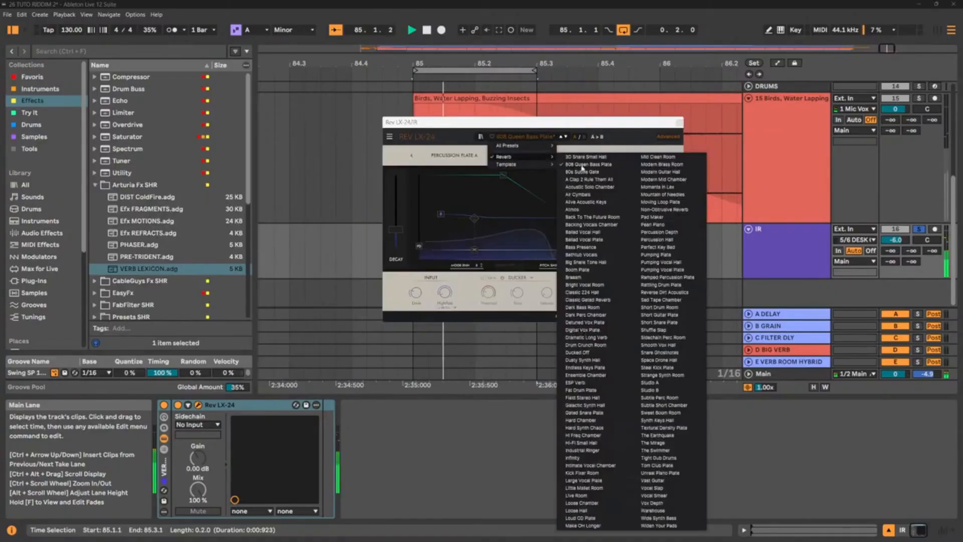
pyautogui.click(598, 188)
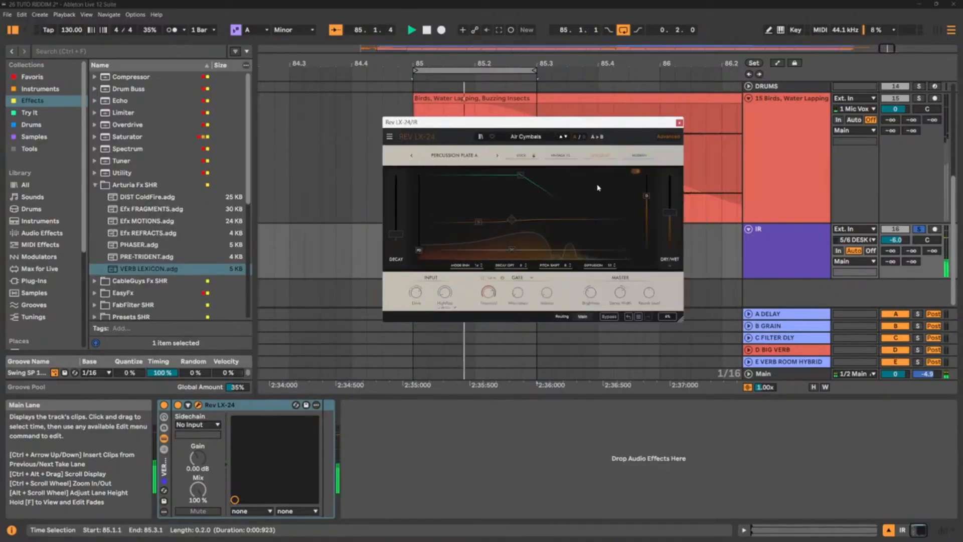
# Audition the Rev LX-24 presets from Alive Acoustic Keys through Bass Presence on the looped burst and settle on Alive Acoustic Keys
pyautogui.press('Down')
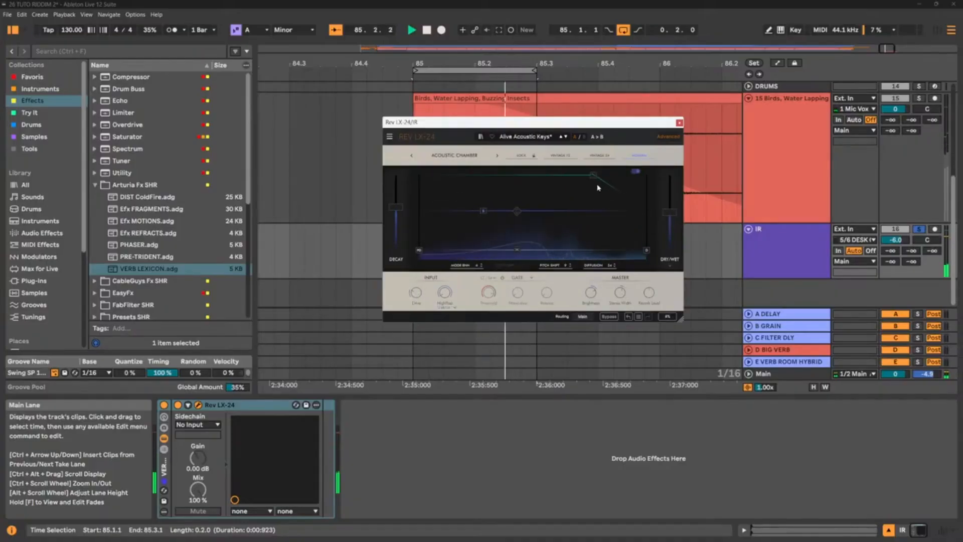
pyautogui.press('Down')
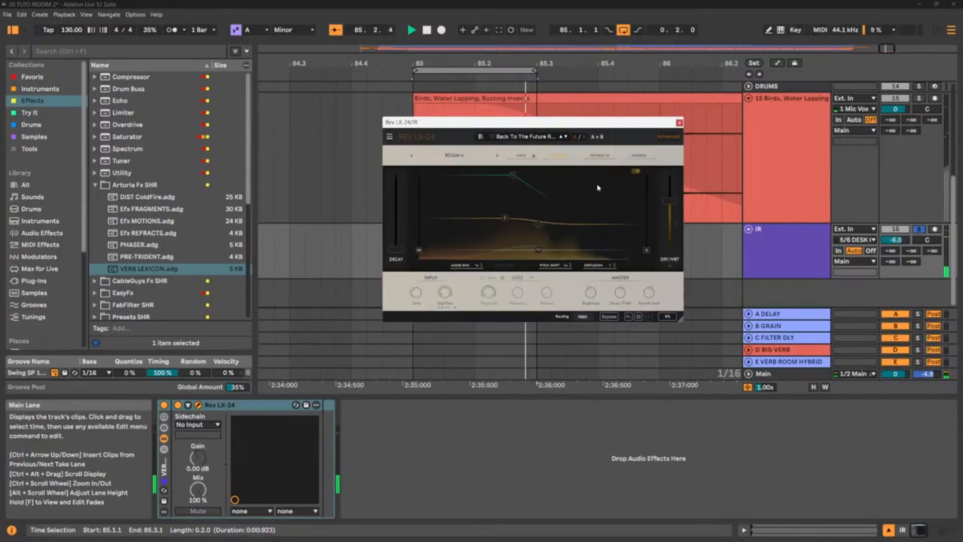
pyautogui.press('Down')
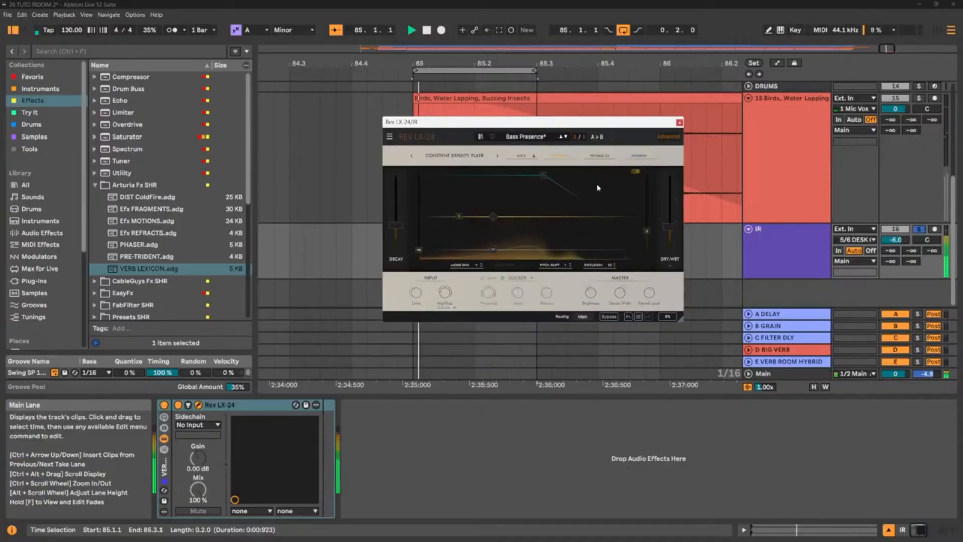
pyautogui.press('Down')
pyautogui.press('Up')
pyautogui.press('Up')
pyautogui.press('Up')
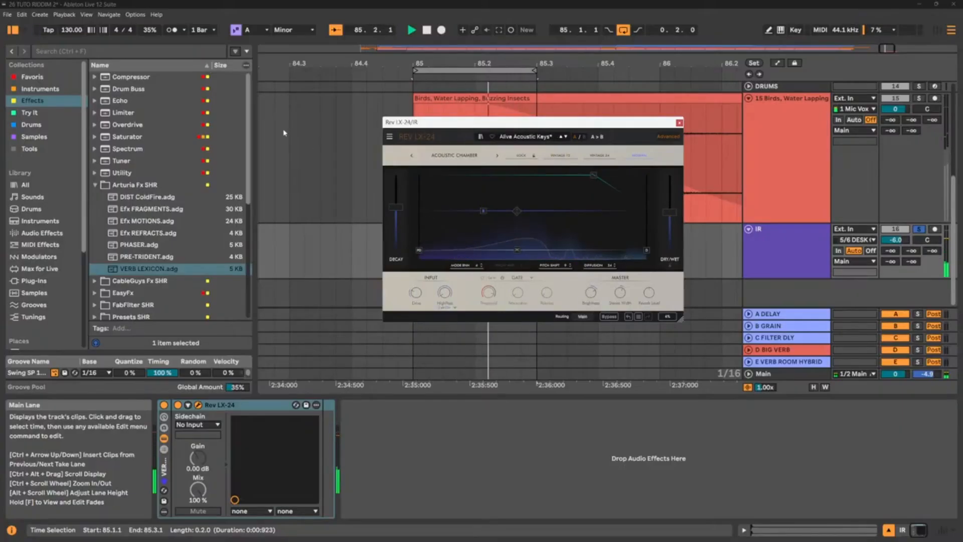
# Insert FabFilter Pro-Q 3 from the favourites before the reverb rack on the IR track and add a bell boost around 900 Hz
pyautogui.click(95, 185)
pyautogui.click(32, 77)
pyautogui.moveTo(152, 294); pyautogui.dragTo(167, 443)
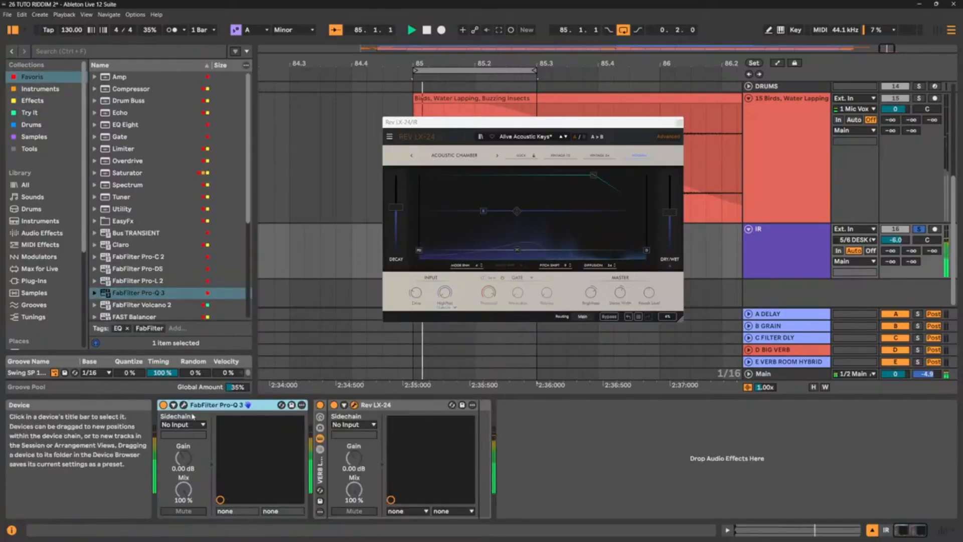
pyautogui.click(184, 405)
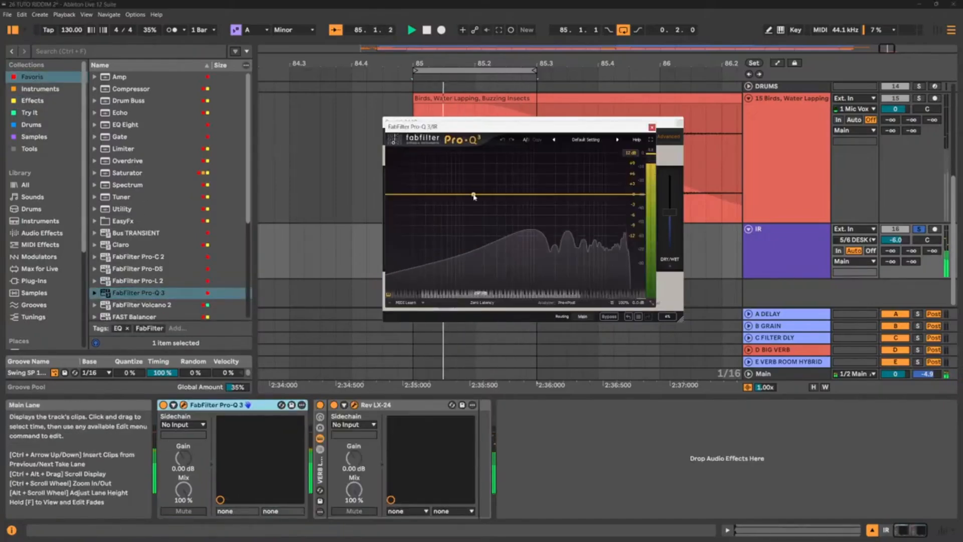
pyautogui.moveTo(511, 196)
pyautogui.mouseDown()
pyautogui.moveTo(516, 169)
pyautogui.moveTo(498, 155)
pyautogui.moveTo(514, 182)
pyautogui.mouseUp()
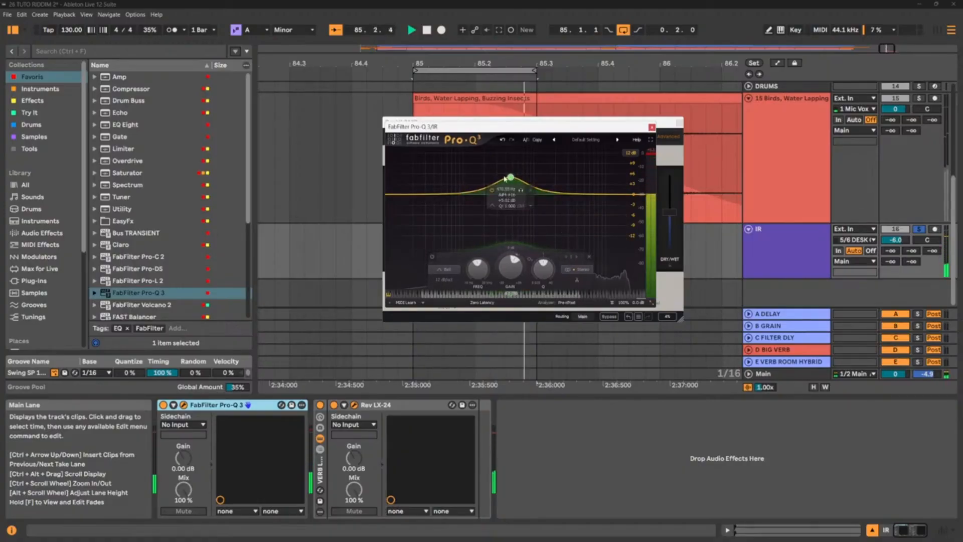
pyautogui.moveTo(510, 177); pyautogui.dragTo(512, 182)
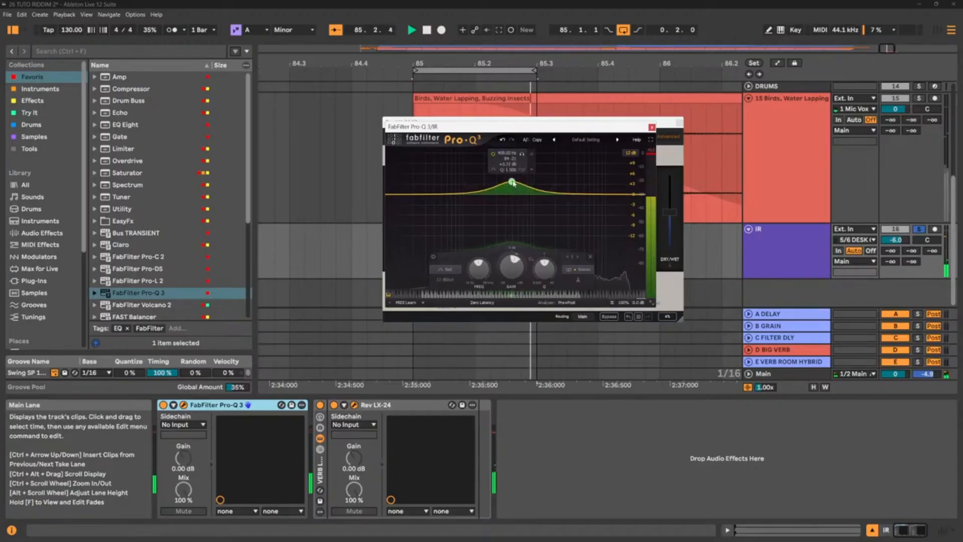
pyautogui.click(651, 127)
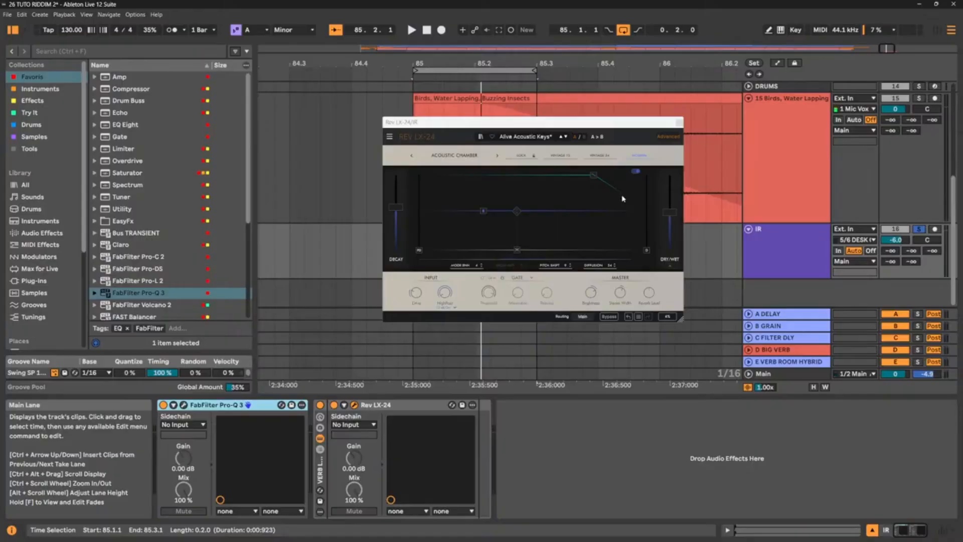
# Play the looped burst and raise the input Drive and the Decay time in Rev LX-24
pyautogui.press('space')
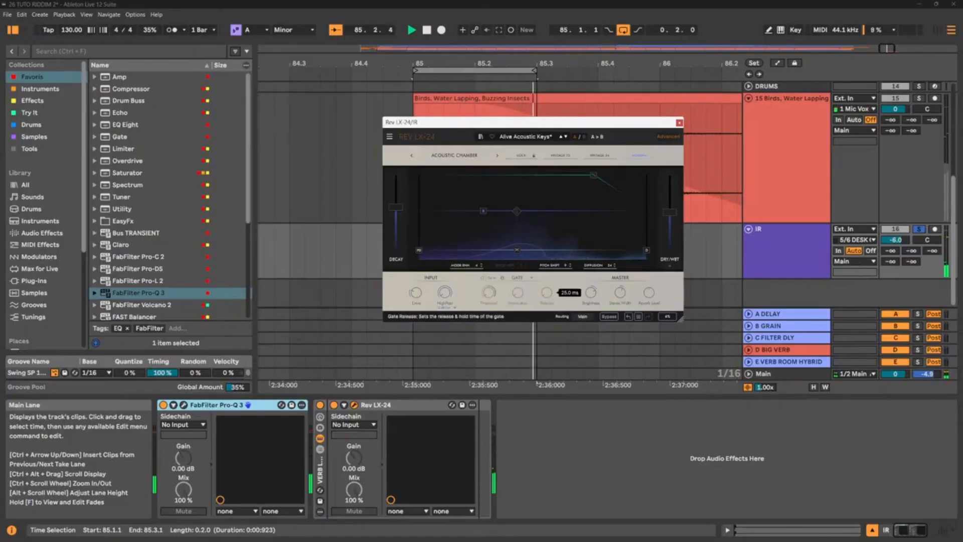
pyautogui.moveTo(416, 293); pyautogui.dragTo(416, 278)
pyautogui.moveTo(395, 207); pyautogui.dragTo(396, 185)
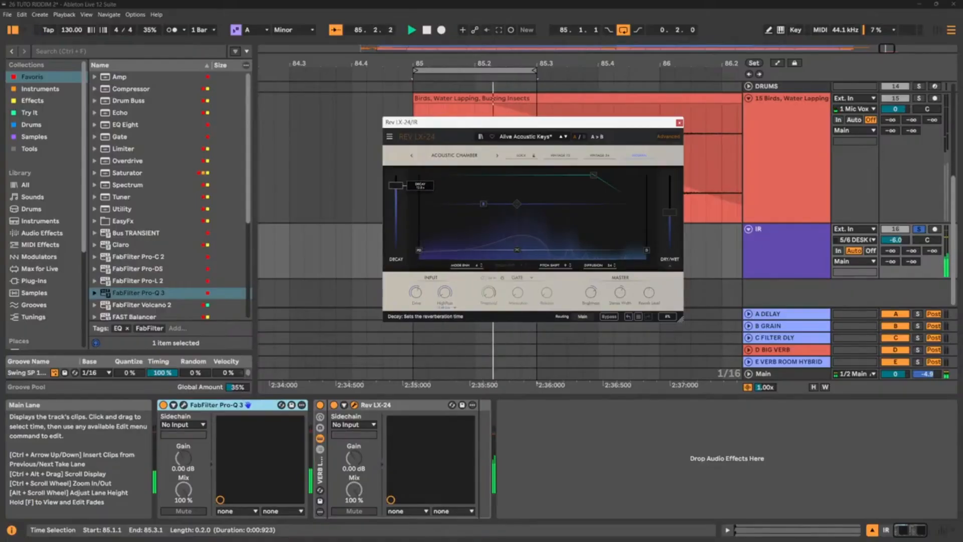
pyautogui.moveTo(396, 185); pyautogui.dragTo(395, 187)
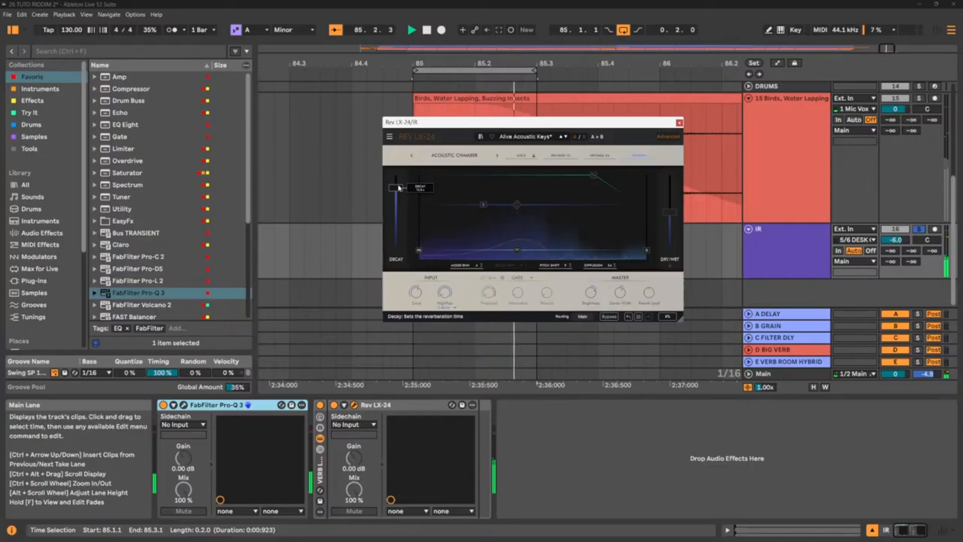
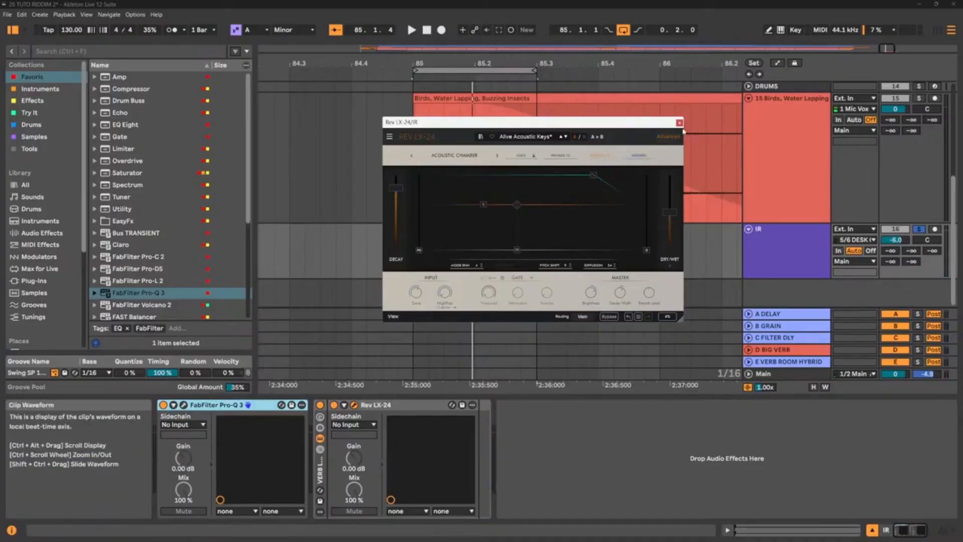
# Compare the Vintage 12 and Vintage 24 converters on the playing burst, keep Vintage 24 and close the Rev LX-24 window
pyautogui.press('space')
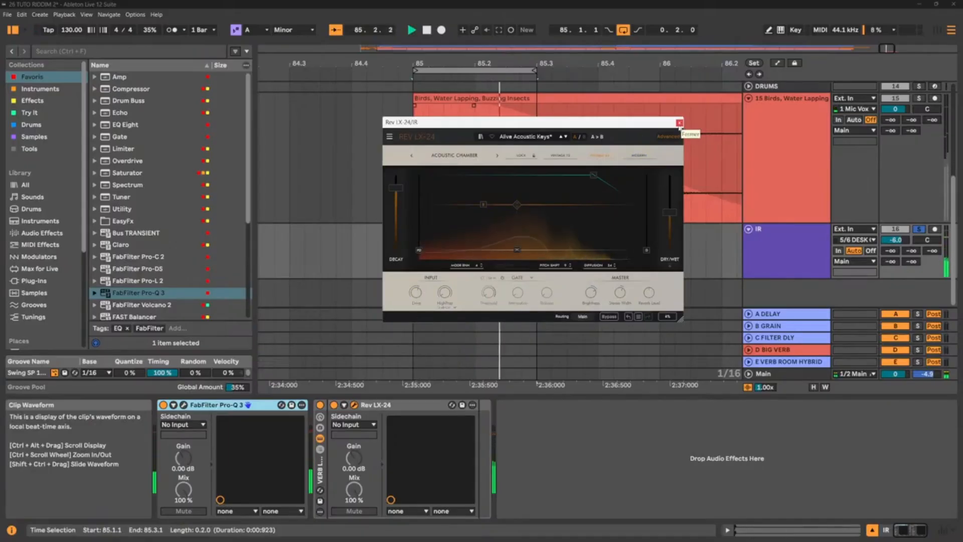
pyautogui.click(554, 160)
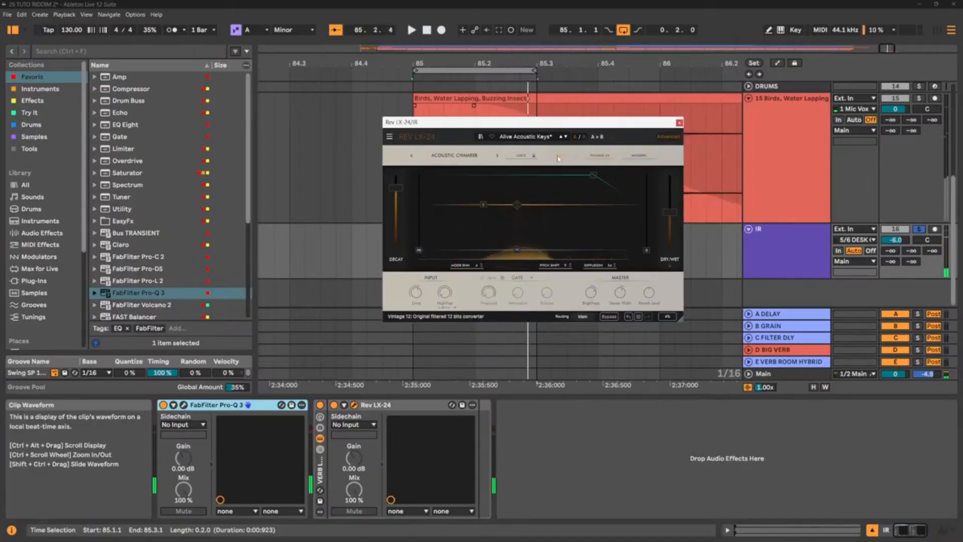
pyautogui.click(596, 156)
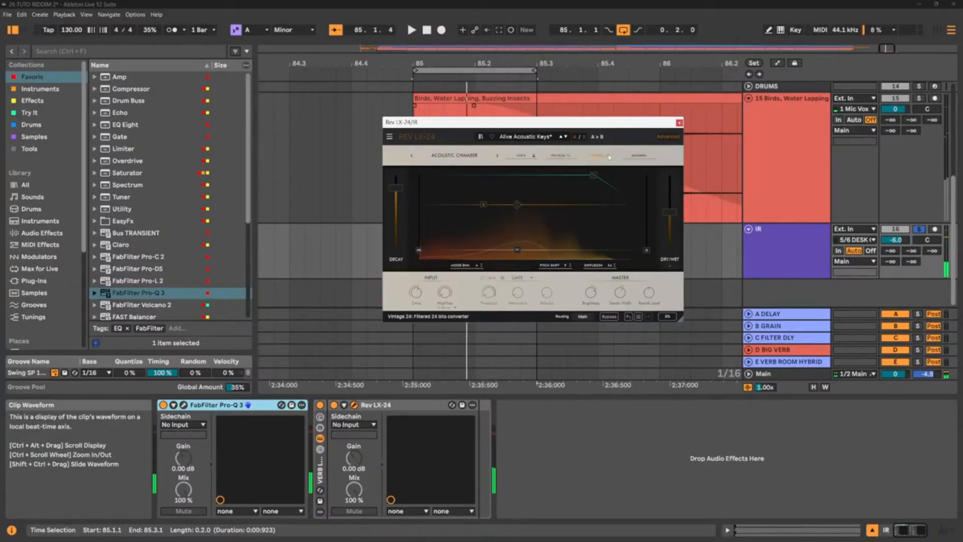
pyautogui.click(679, 122)
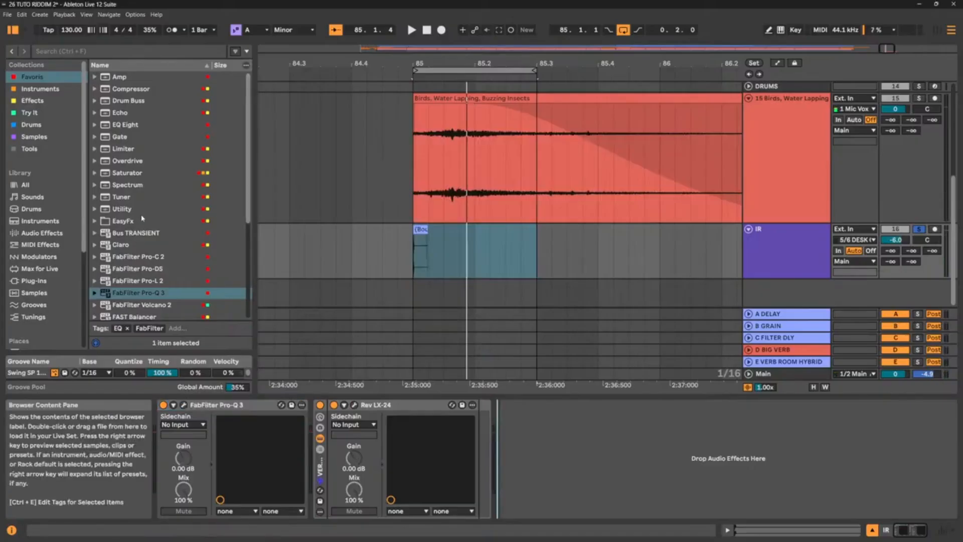
# Add Overdrive and Saturator after the reverb rack on the IR track
pyautogui.click(133, 162)
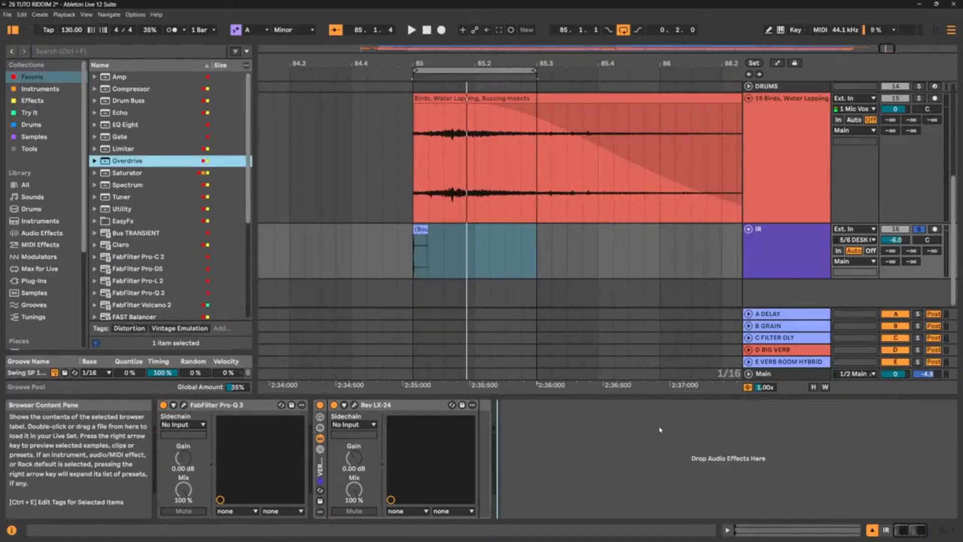
pyautogui.press('Return')
pyautogui.press('Down')
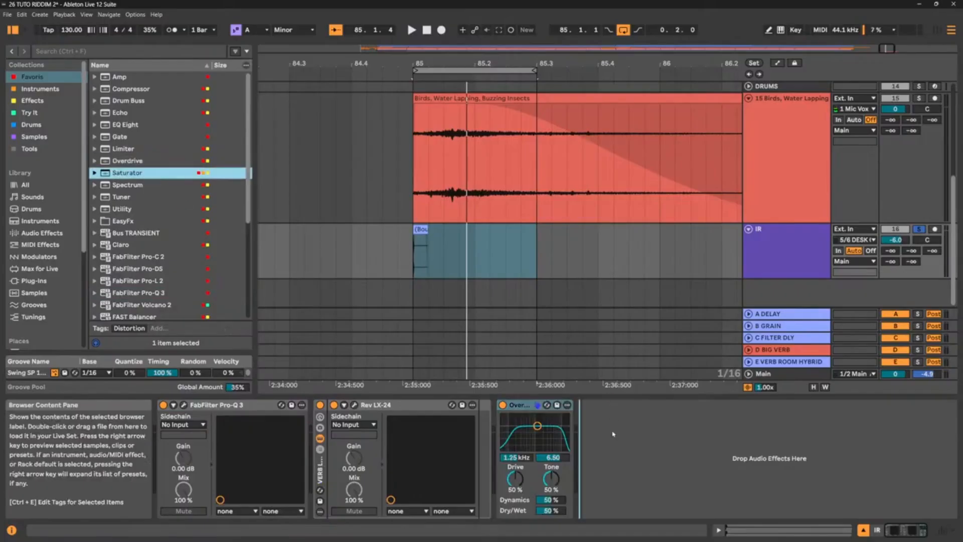
pyautogui.press('Return')
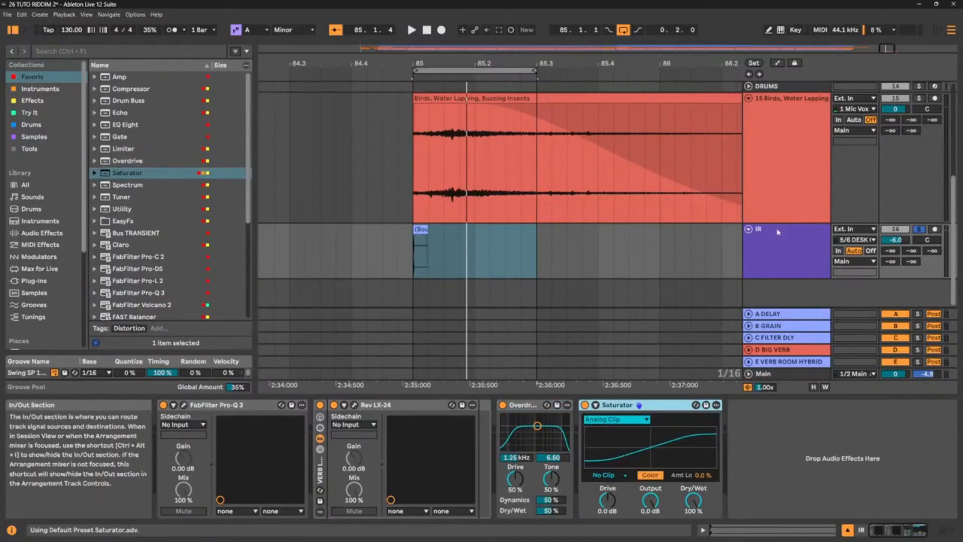
# Play the looped burst through the effect chain and set the Saturator's Drive to 5.7 dB
pyautogui.click(776, 246)
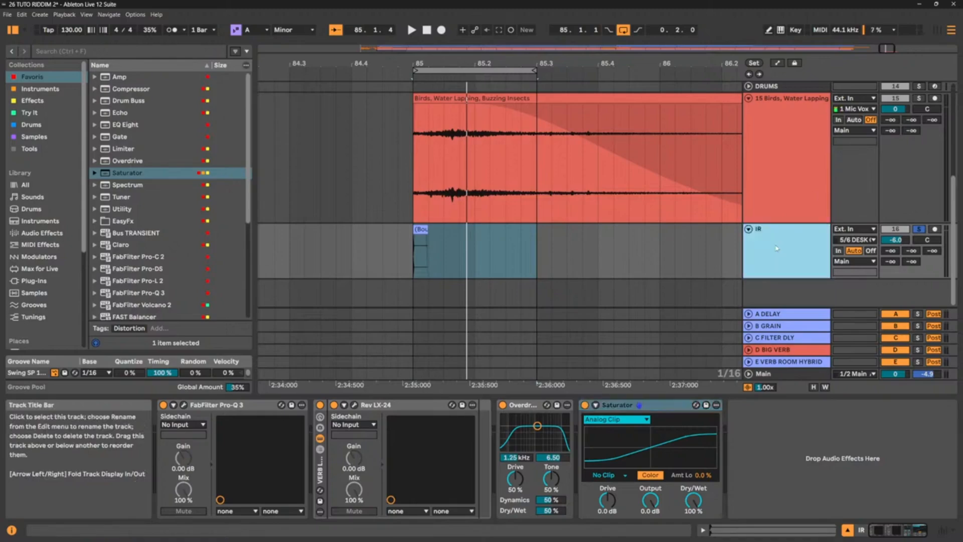
pyautogui.press('space')
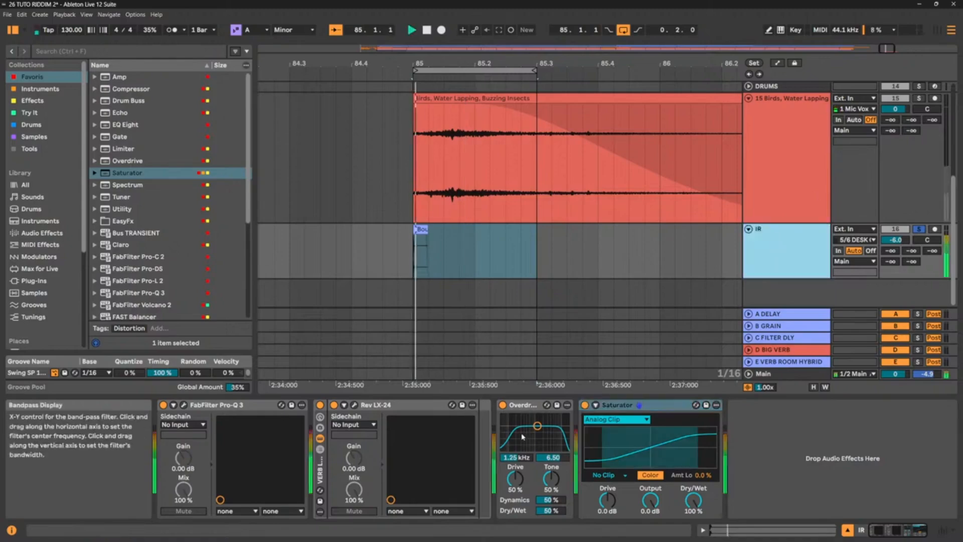
pyautogui.press('space')
pyautogui.press('space')
pyautogui.press('space')
pyautogui.moveTo(606, 502); pyautogui.dragTo(607, 486)
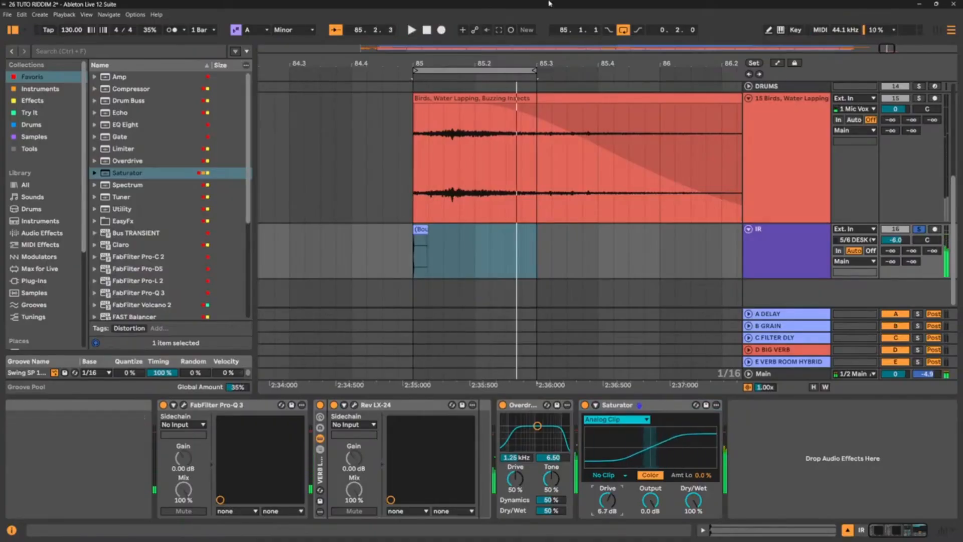
# Copy the Rev LX-24 rack, Overdrive and Saturator from the IR track and paste them onto the birds track
pyautogui.moveTo(521, 63); pyautogui.dragTo(399, 21)
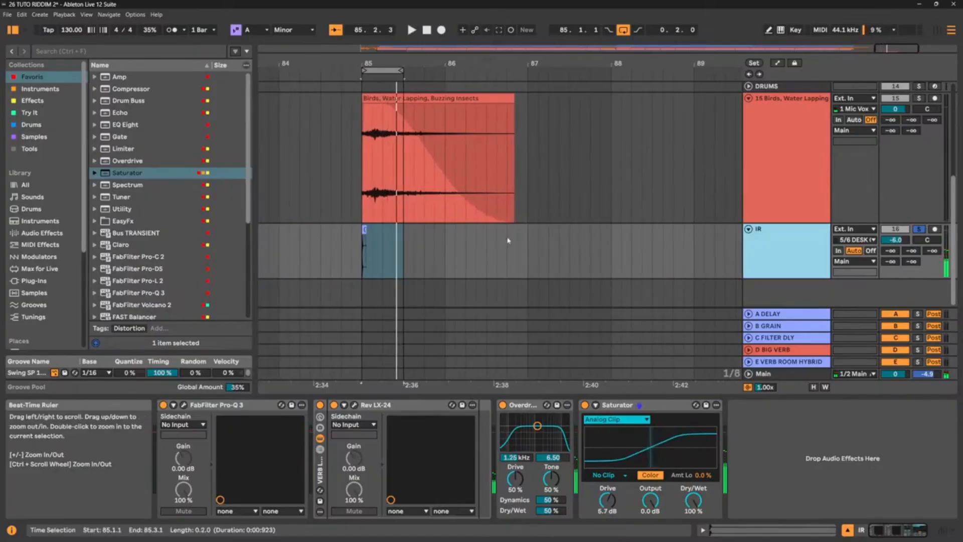
pyautogui.click(613, 253)
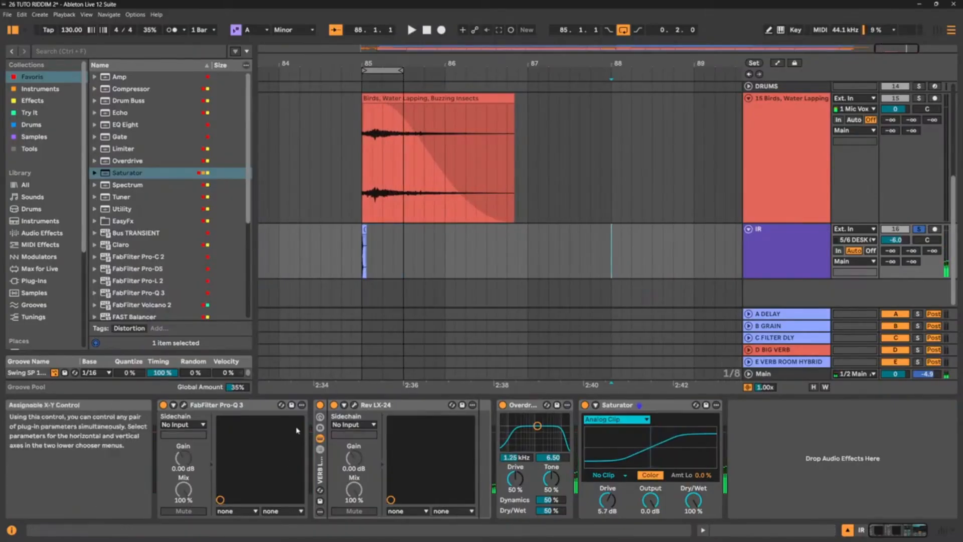
pyautogui.click(324, 473)
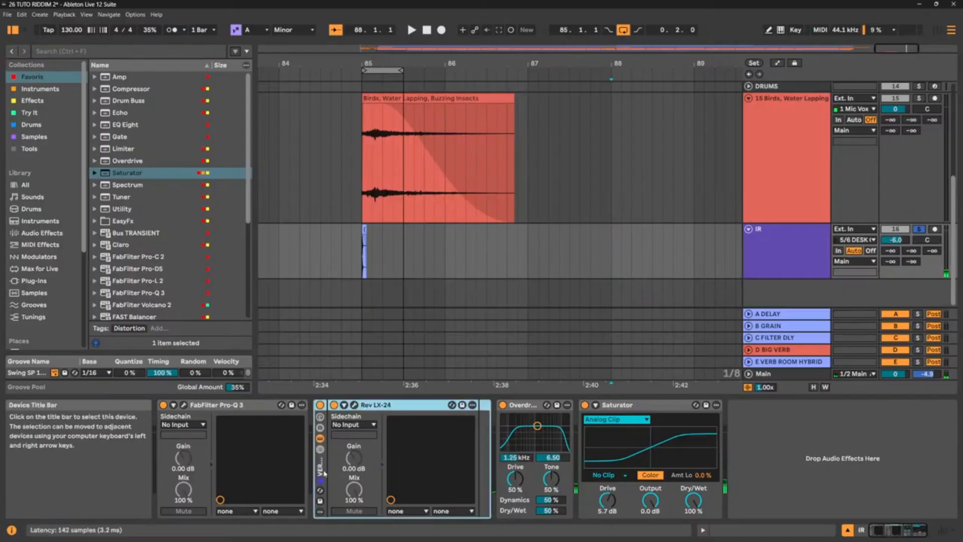
pyautogui.rightClick(657, 405)
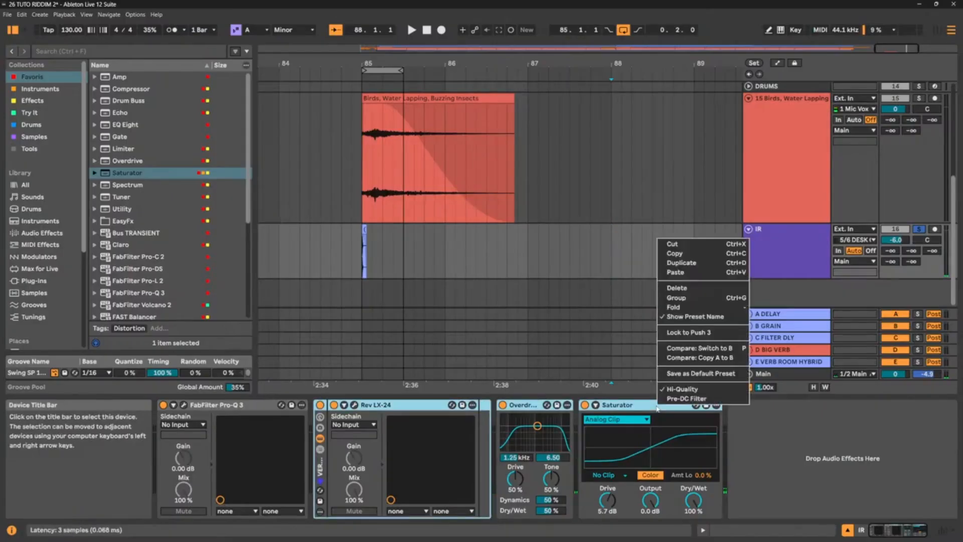
pyautogui.click(674, 255)
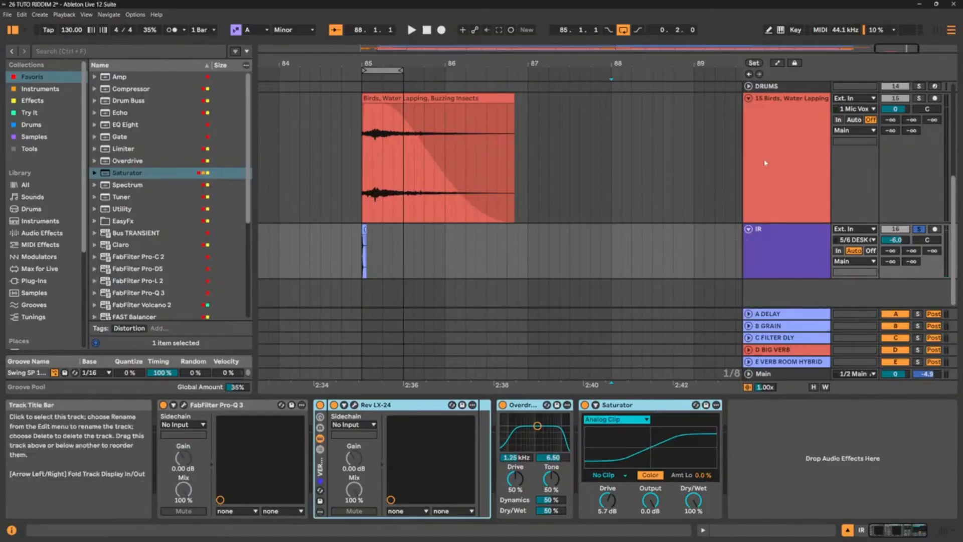
pyautogui.click(762, 164)
pyautogui.rightClick(475, 440)
pyautogui.click(492, 443)
pyautogui.click(788, 257)
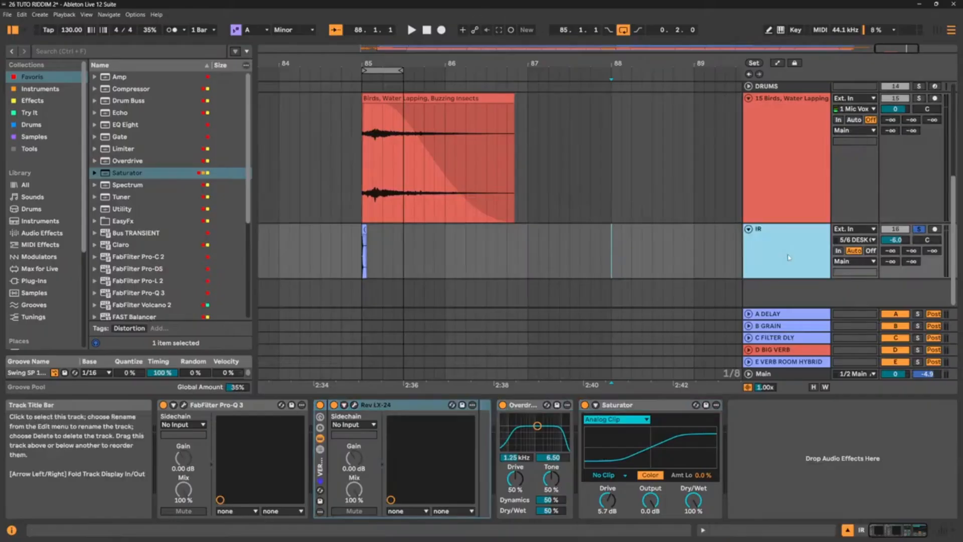
# Play the IR track from 85.1.1, raise the Rev LX-24 Dry/Wet to maximum and close the plug-in window
pyautogui.click(352, 249)
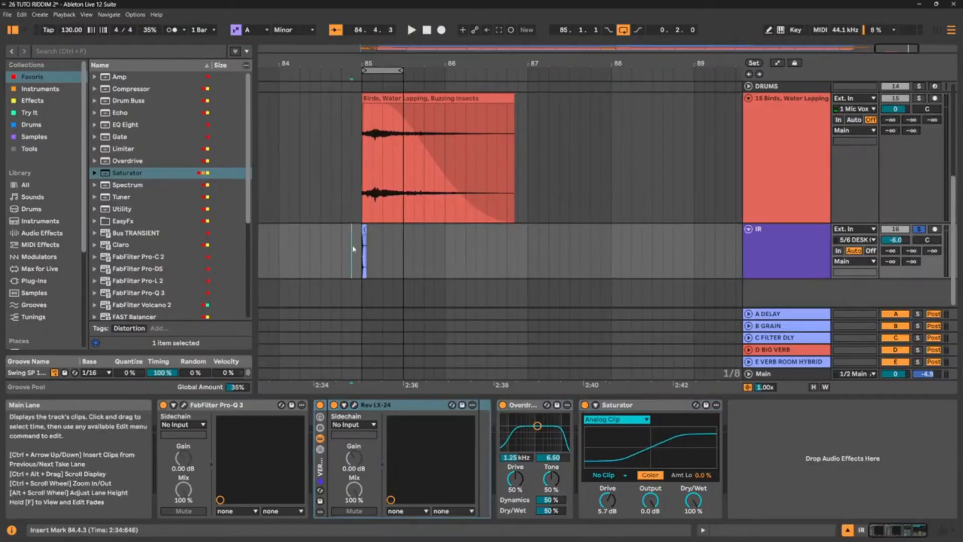
pyautogui.click(361, 249)
pyautogui.press('space')
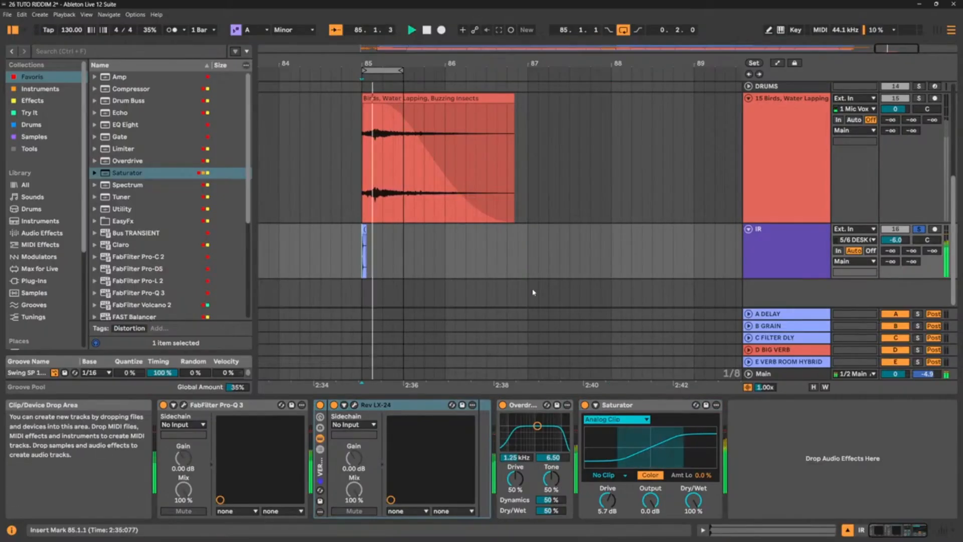
pyautogui.click(355, 405)
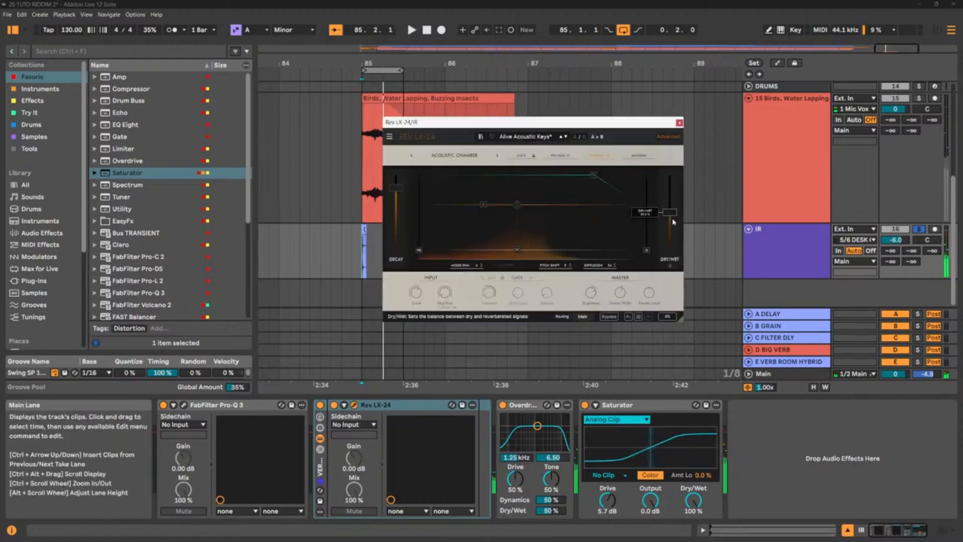
pyautogui.moveTo(670, 212); pyautogui.dragTo(671, 174)
pyautogui.press('space')
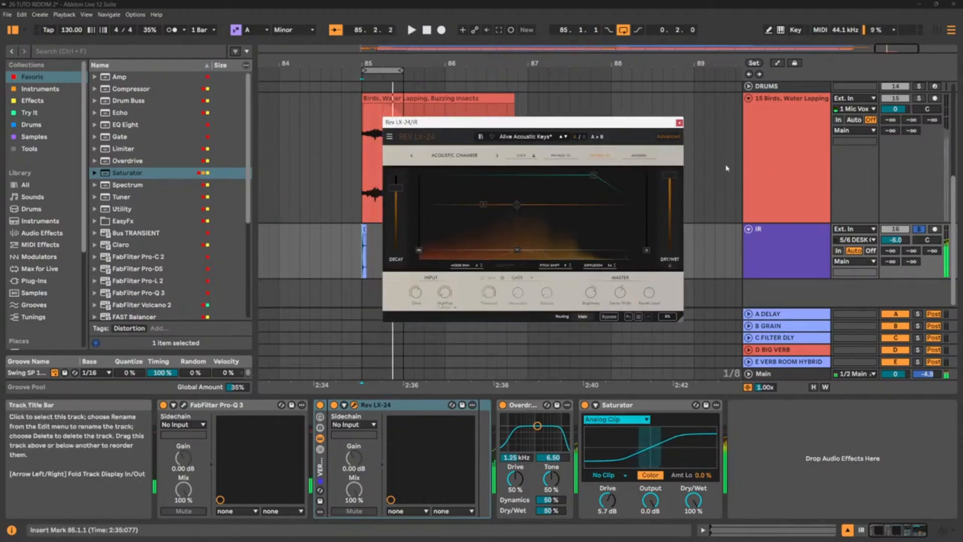
pyautogui.press('space')
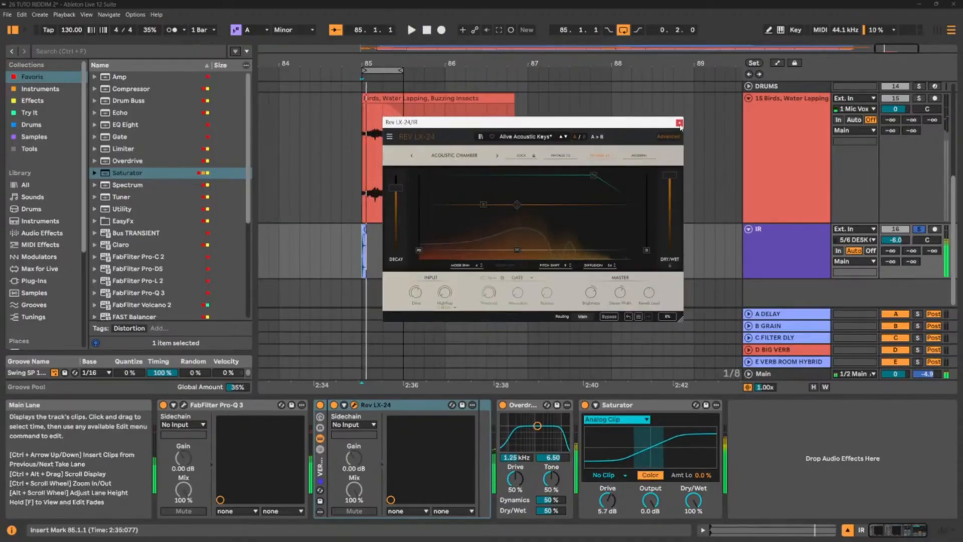
pyautogui.click(680, 124)
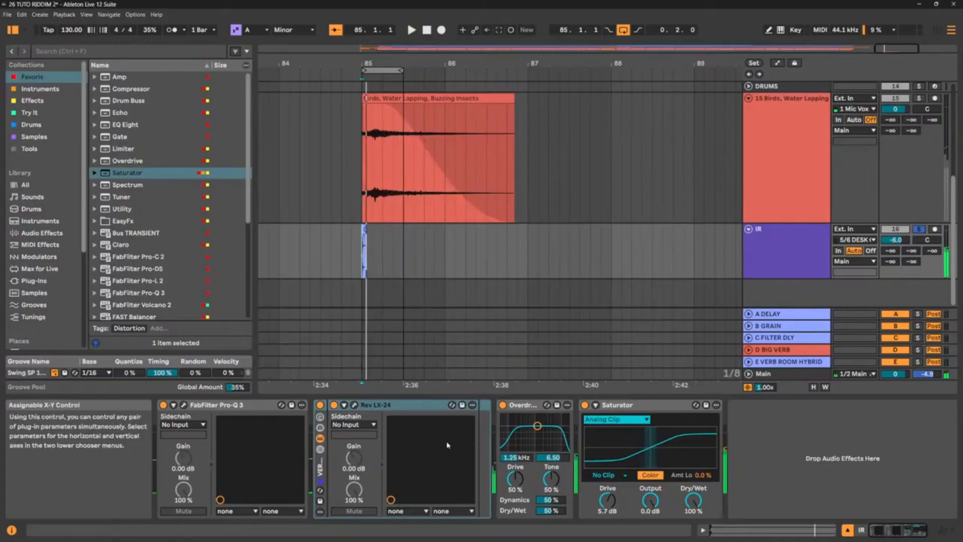
# Set the Overdrive's band-pass filter on the IR track to about 3.61 kHz with a bandwidth of 4.75 during playback
pyautogui.moveTo(538, 429)
pyautogui.mouseDown()
pyautogui.moveTo(548, 437)
pyautogui.moveTo(537, 435)
pyautogui.mouseUp()
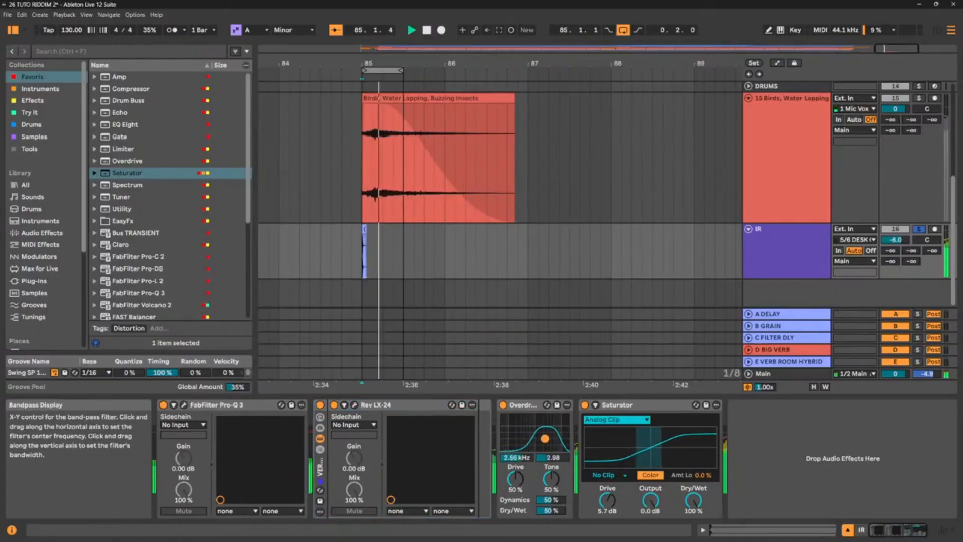
pyautogui.press('space')
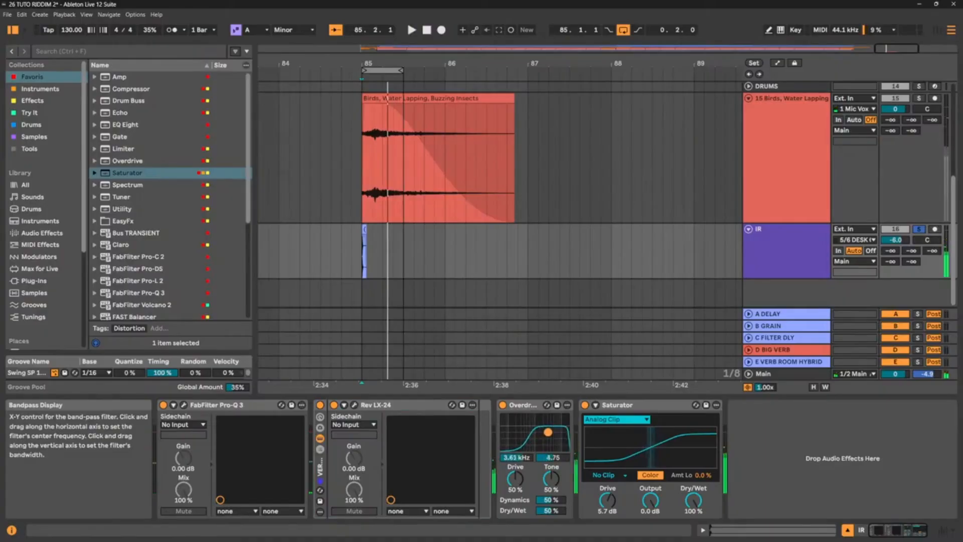
pyautogui.press('space')
pyautogui.press('space')
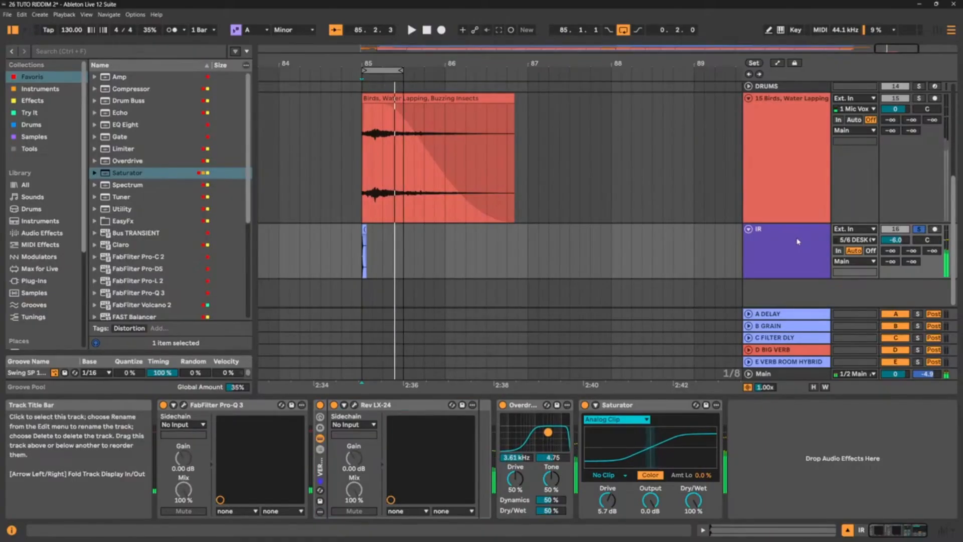
# Extend the arrangement loop to bar 87 and bounce the IR track in place with its effects
pyautogui.moveTo(401, 70); pyautogui.dragTo(527, 72)
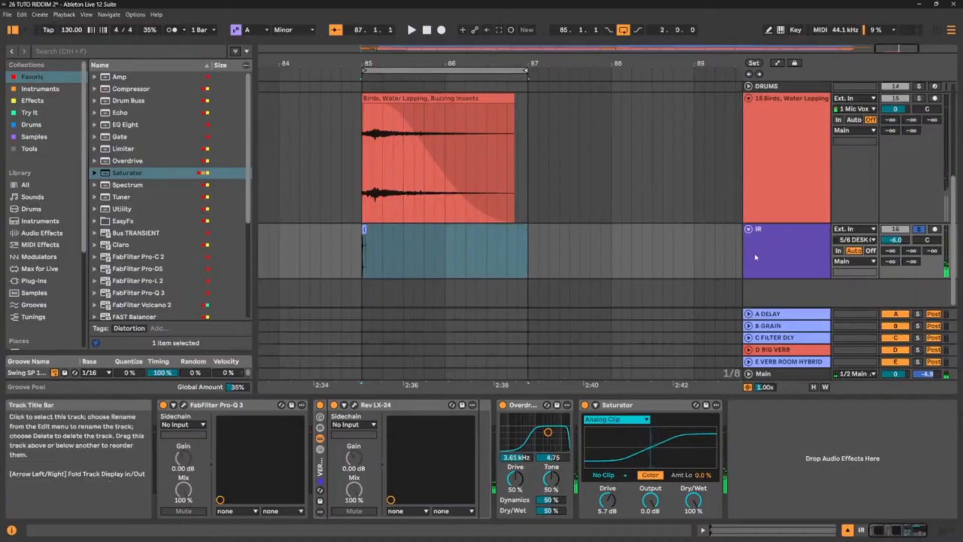
pyautogui.rightClick(783, 243)
pyautogui.click(835, 300)
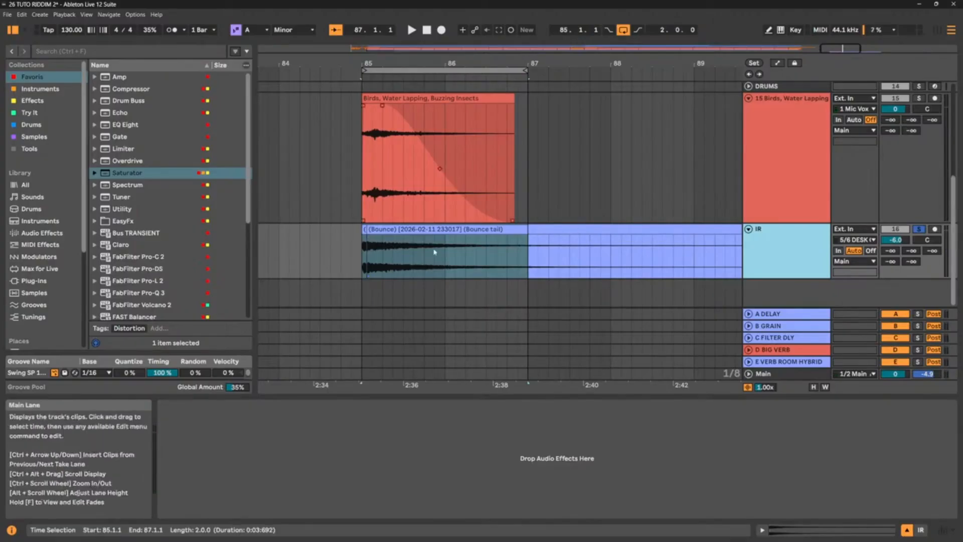
# Play the bounced IR clip and extend the loop to bar 93 to cover its whole tail
pyautogui.click(377, 228)
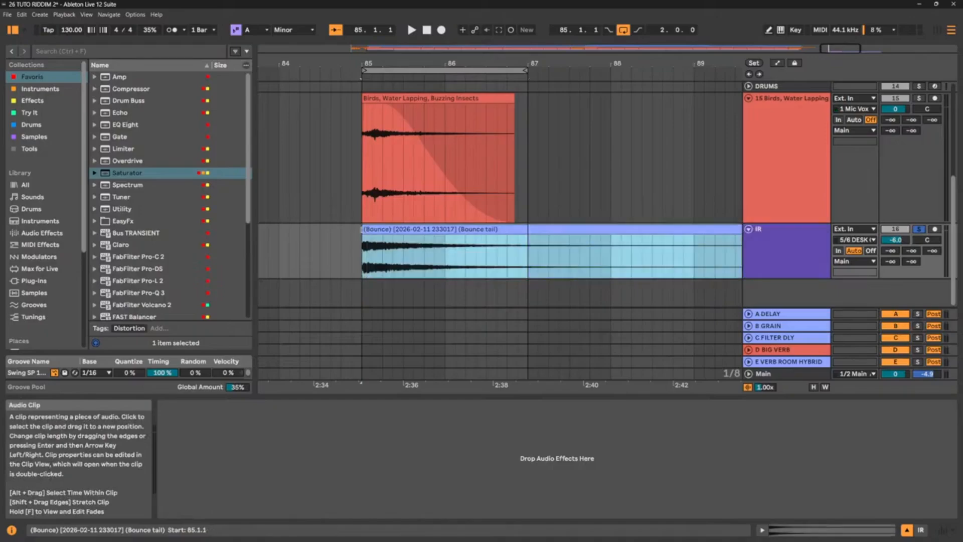
pyautogui.press('space')
pyautogui.press('space')
pyautogui.moveTo(473, 60); pyautogui.dragTo(468, 28)
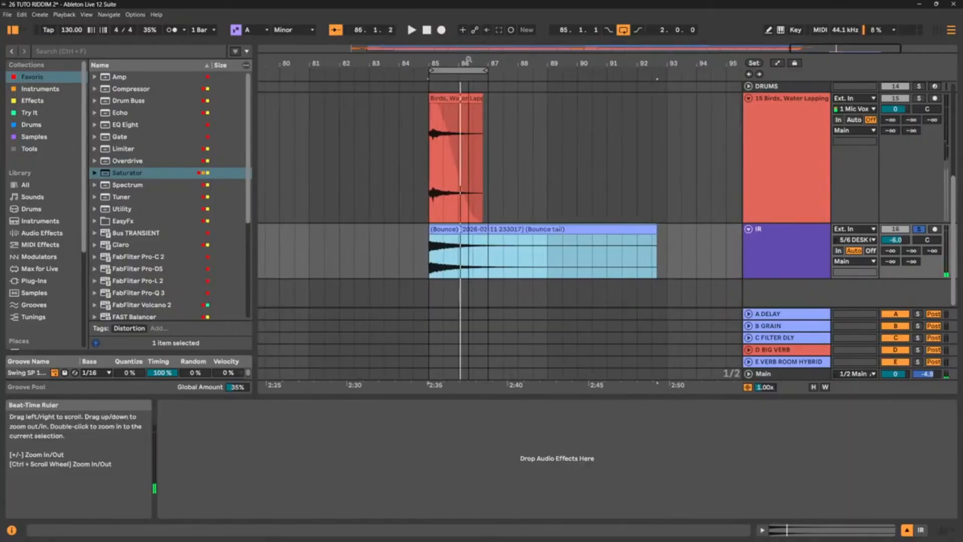
pyautogui.moveTo(766, 391)
pyautogui.mouseDown()
pyautogui.moveTo(765, 331)
pyautogui.moveTo(766, 388)
pyautogui.mouseUp()
pyautogui.click(514, 245)
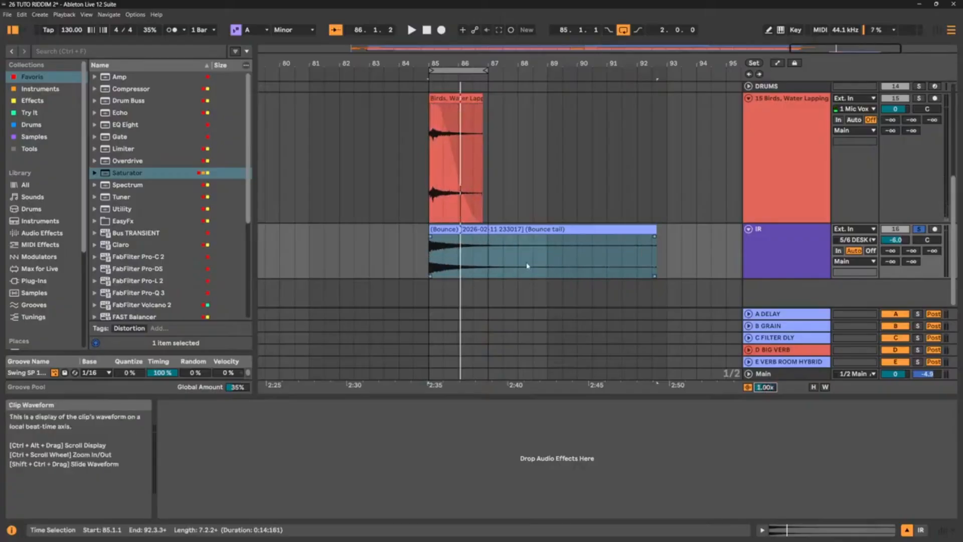
pyautogui.press('space')
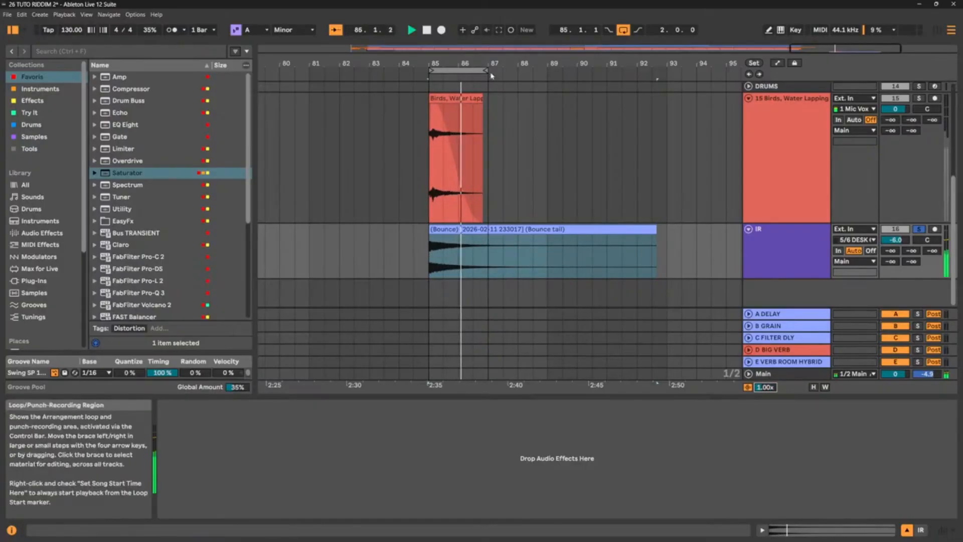
pyautogui.moveTo(486, 71); pyautogui.dragTo(666, 70)
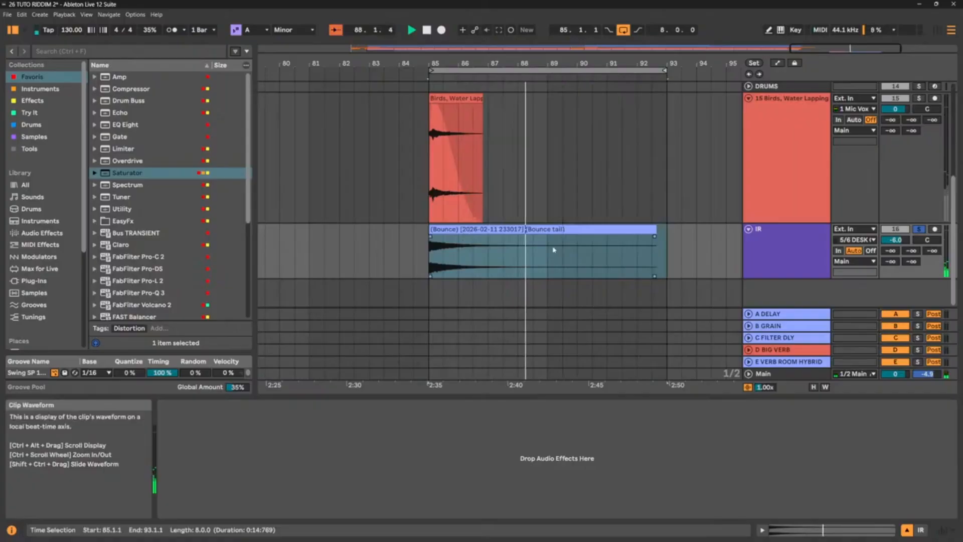
pyautogui.press('space')
# Delete the bounced IR clip's tail from 89.3.1 onward and listen to the new ending
pyautogui.click(564, 249)
pyautogui.moveTo(566, 247); pyautogui.dragTo(683, 245)
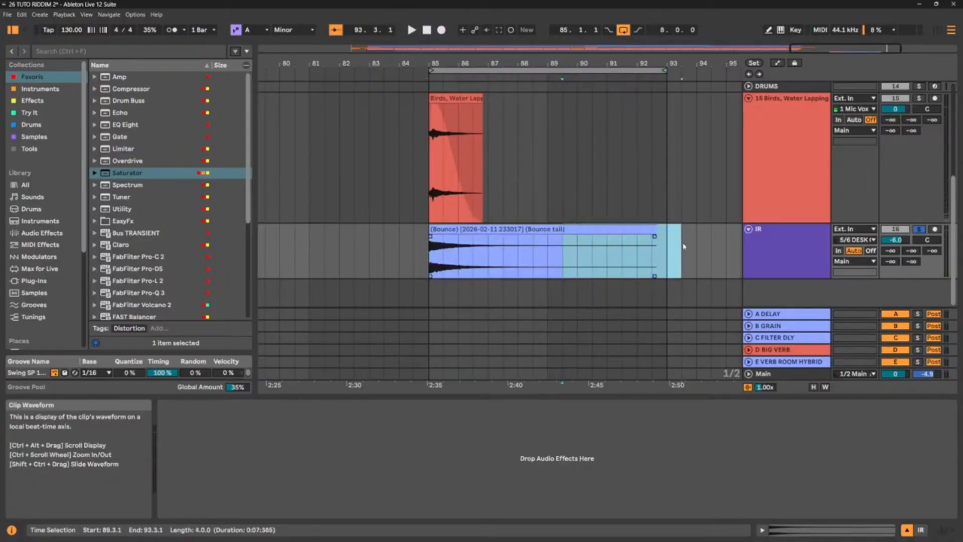
pyautogui.press('Delete')
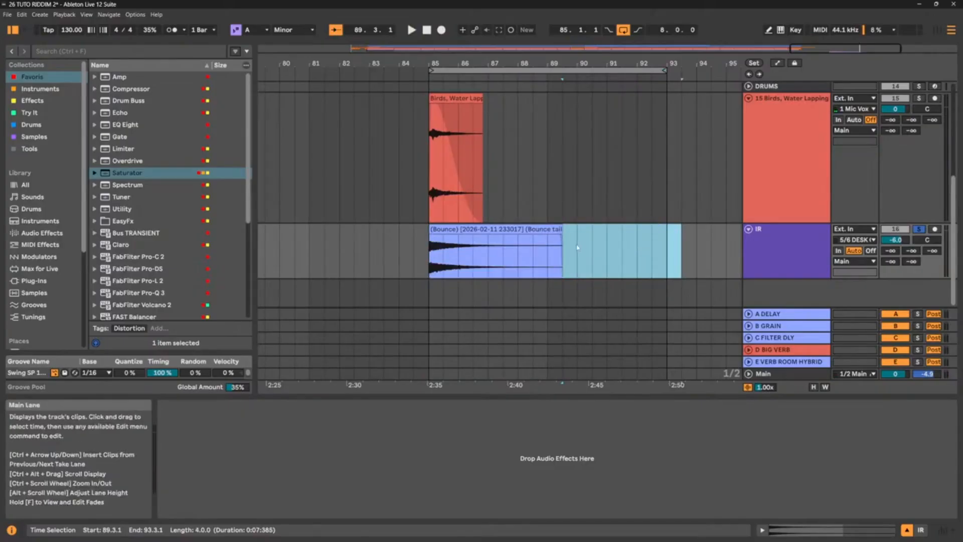
pyautogui.click(545, 258)
pyautogui.press('space')
pyautogui.press('space')
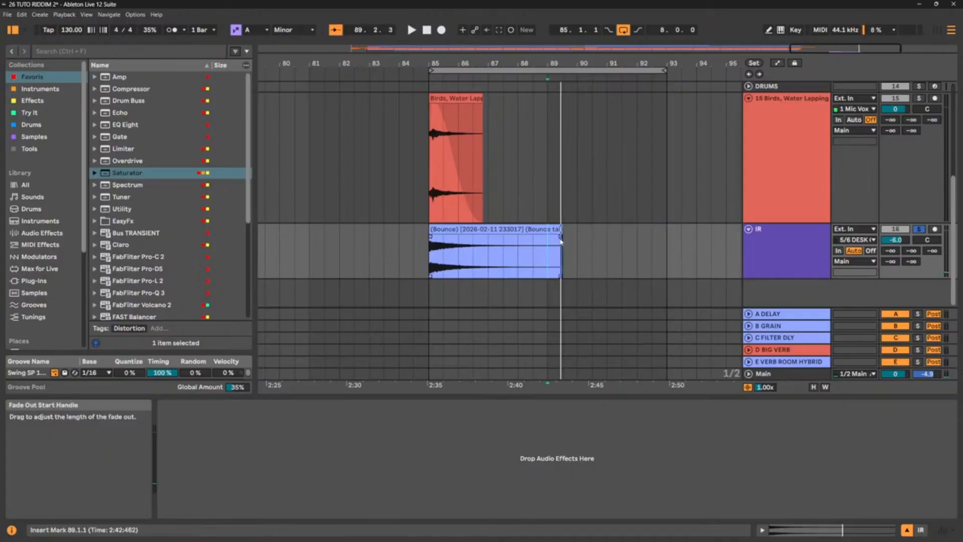
# Add a fade-out to the bounced IR clip starting at about bar 88 and play the faded ending
pyautogui.moveTo(560, 239); pyautogui.dragTo(529, 239)
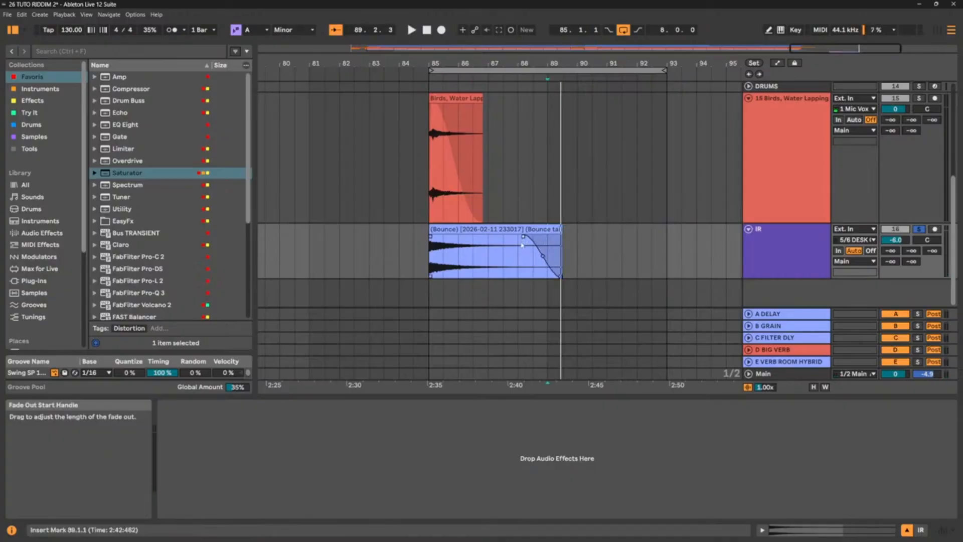
pyautogui.click(520, 253)
pyautogui.press('space')
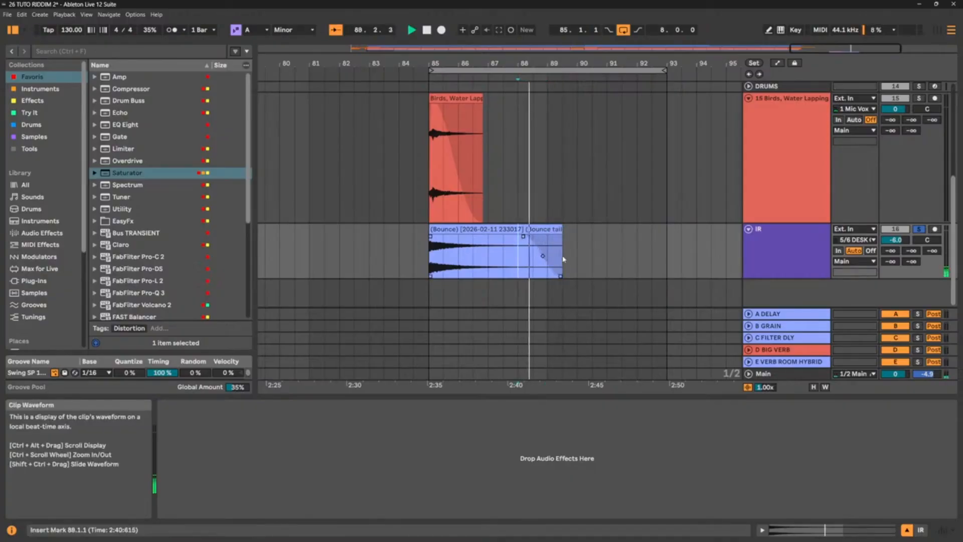
pyautogui.click(483, 230)
pyautogui.press('space')
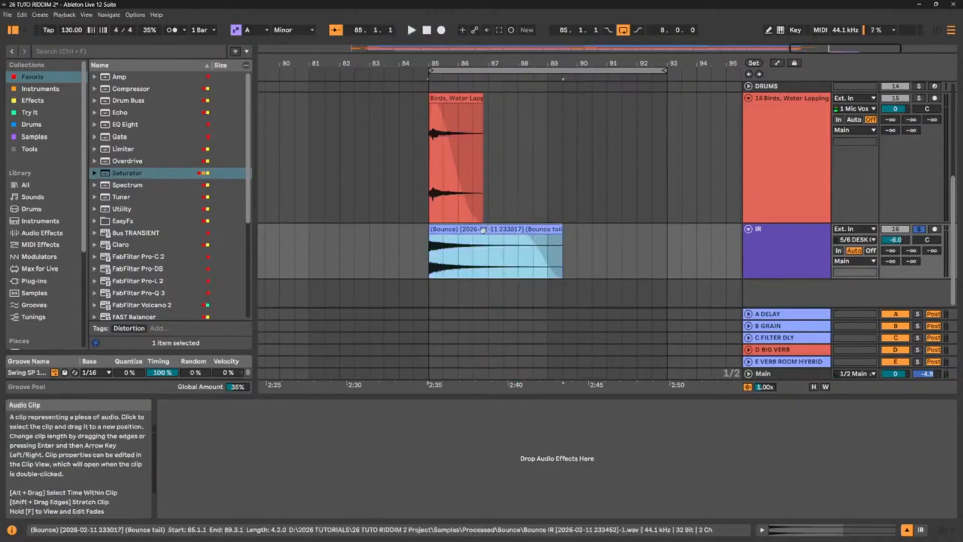
# Check the start of the bounced IR clip up close and consolidate the faded clip into a new sample
pyautogui.moveTo(427, 63); pyautogui.dragTo(427, 138)
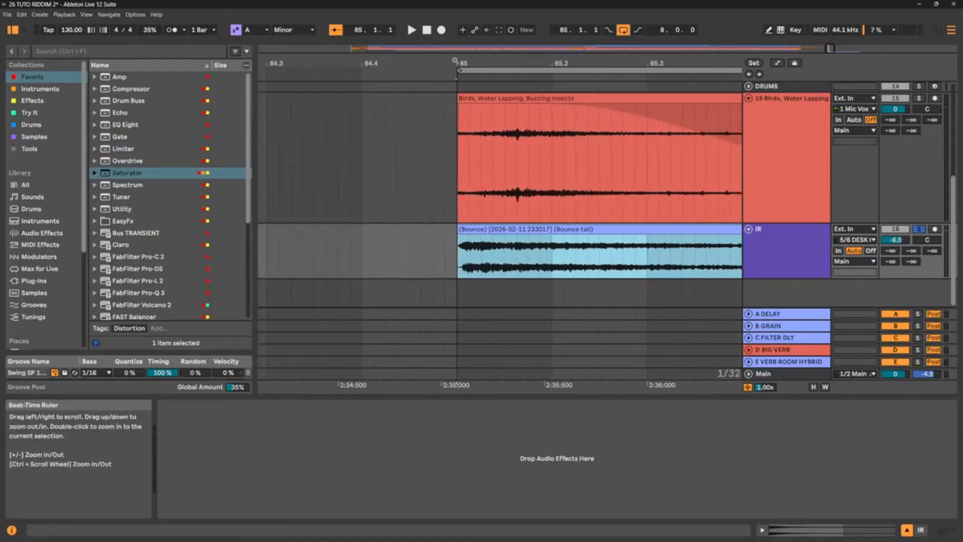
pyautogui.moveTo(455, 62); pyautogui.dragTo(455, 118)
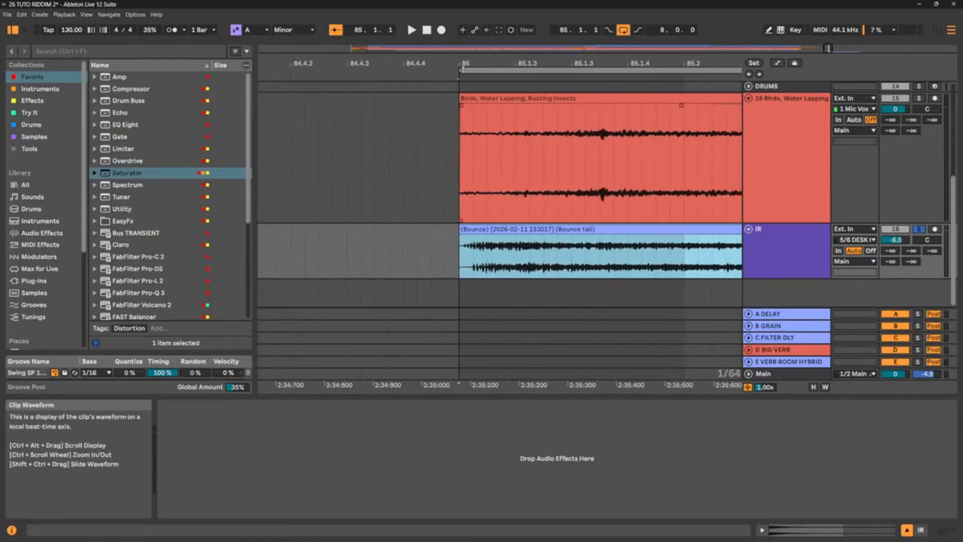
pyautogui.moveTo(474, 64); pyautogui.dragTo(430, 64)
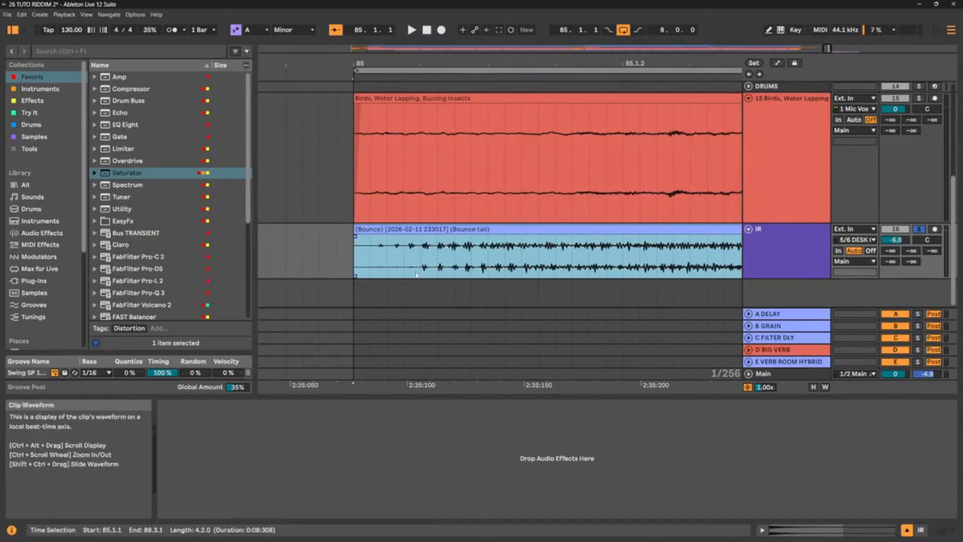
pyautogui.click(356, 239)
pyautogui.moveTo(425, 64); pyautogui.dragTo(424, 15)
pyautogui.click(468, 227)
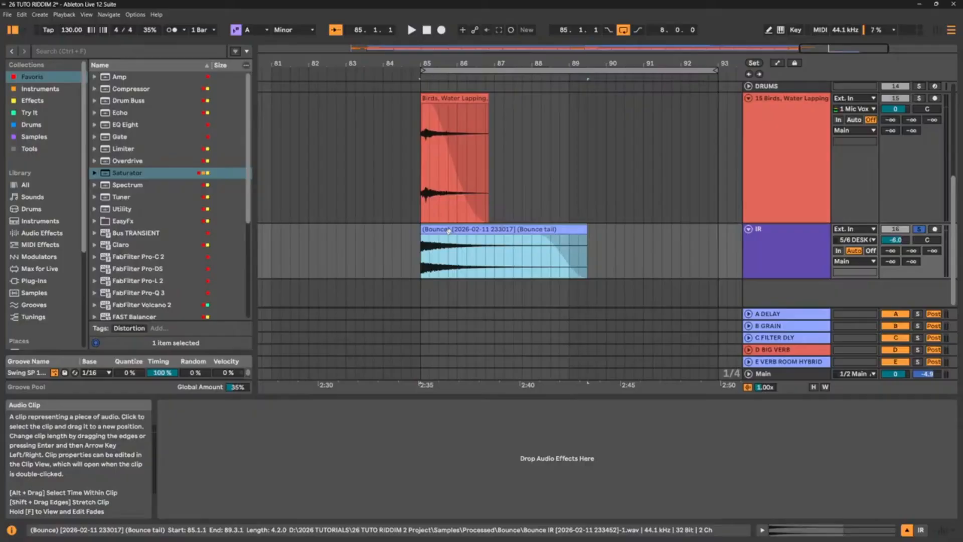
pyautogui.hotkey('ctrl', 'j')
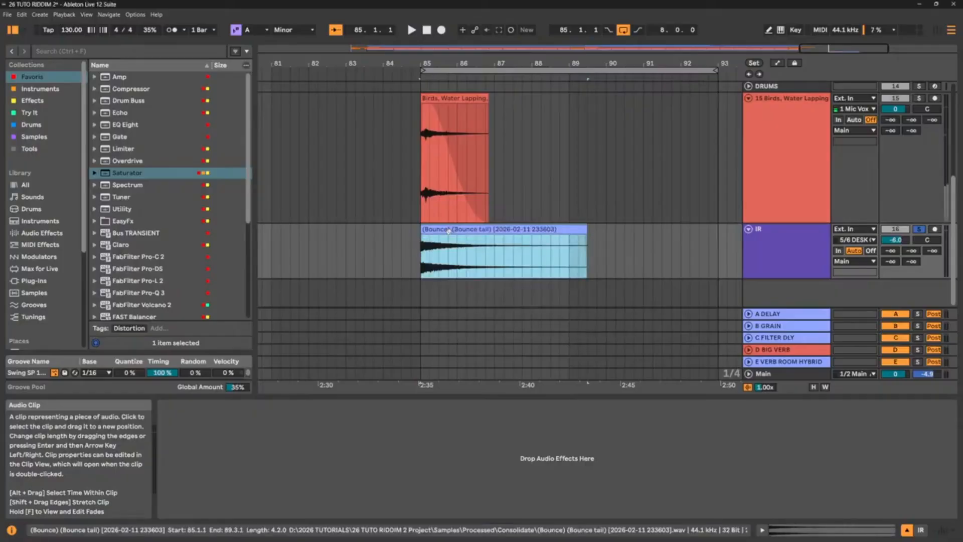
# Open the consolidated IR clip's sample details and play it from its start
pyautogui.doubleClick(449, 230)
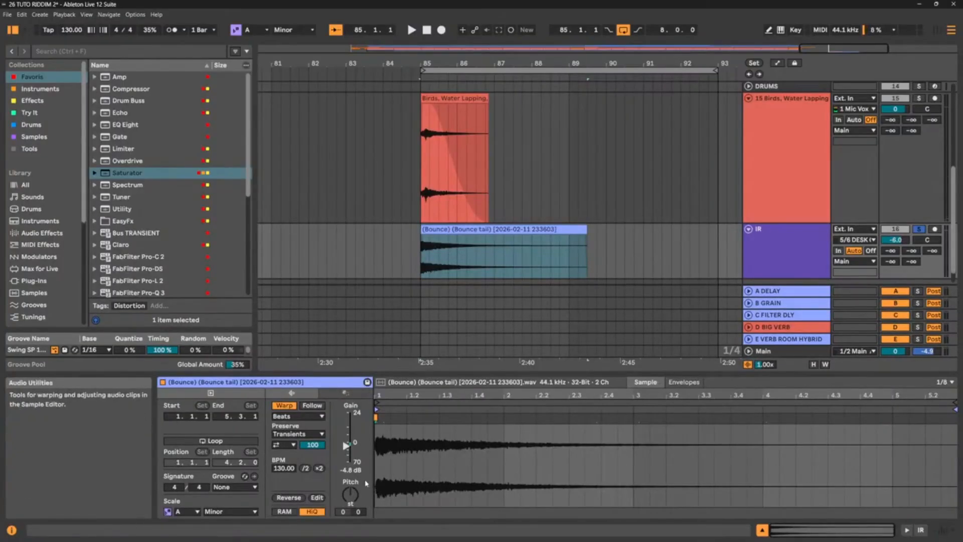
pyautogui.click(468, 232)
pyautogui.press('space')
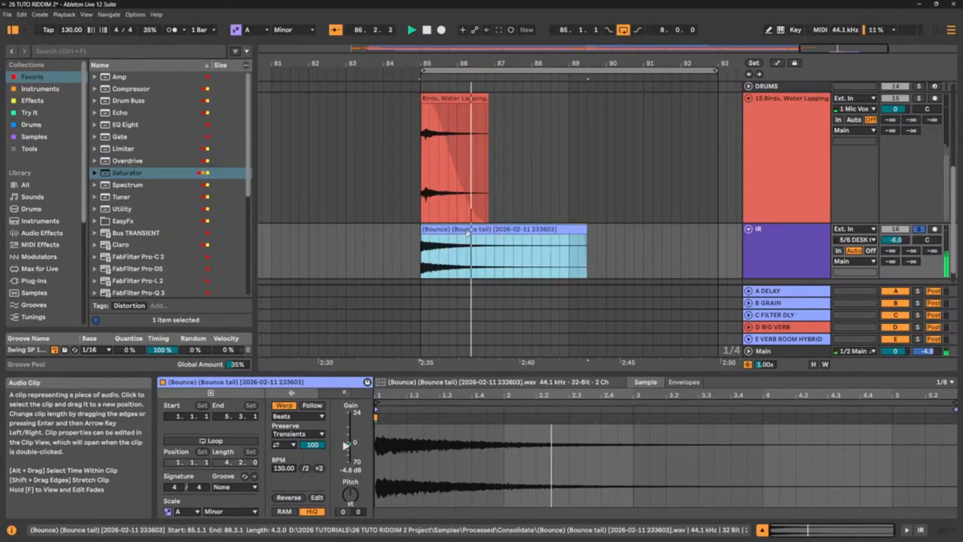
pyautogui.press('space')
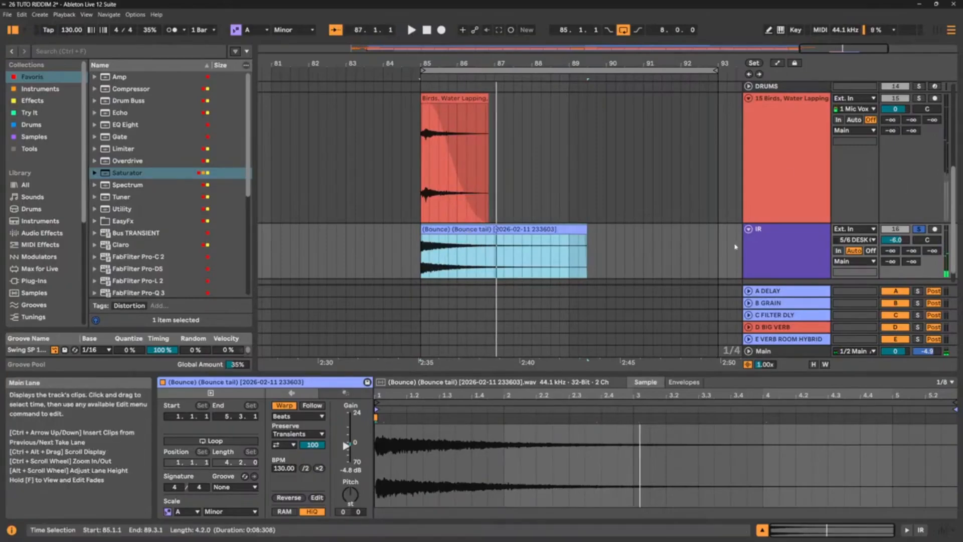
# Load the consolidated IR clip into the Hybrid Reverb on the D BIG VERB return as its convolution impulse response
pyautogui.click(748, 230)
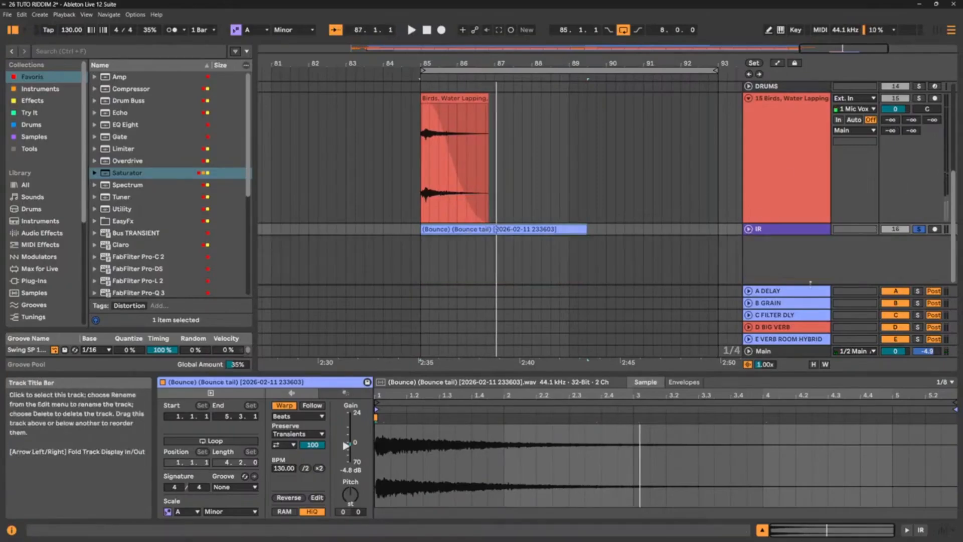
pyautogui.click(748, 327)
pyautogui.click(780, 307)
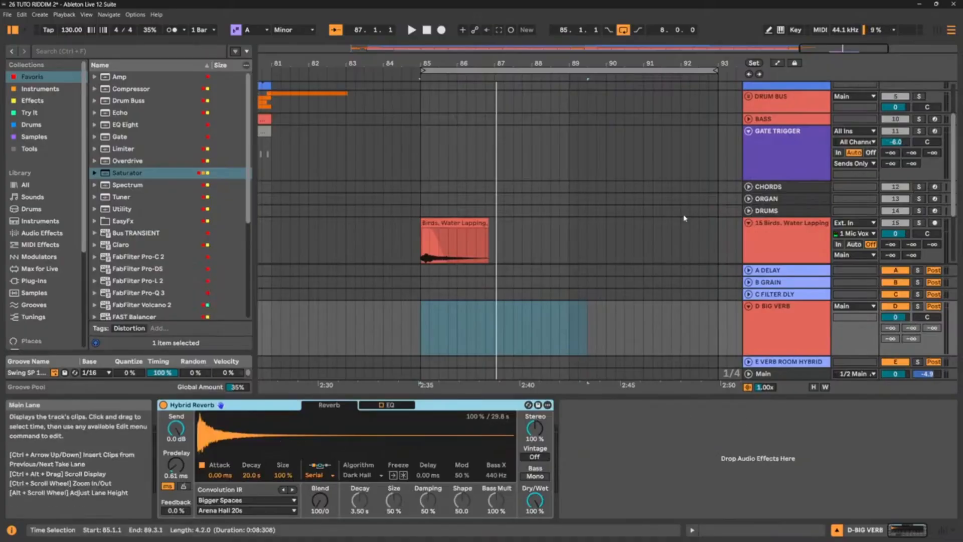
pyautogui.scroll(-4, 684, 217)
pyautogui.click(749, 230)
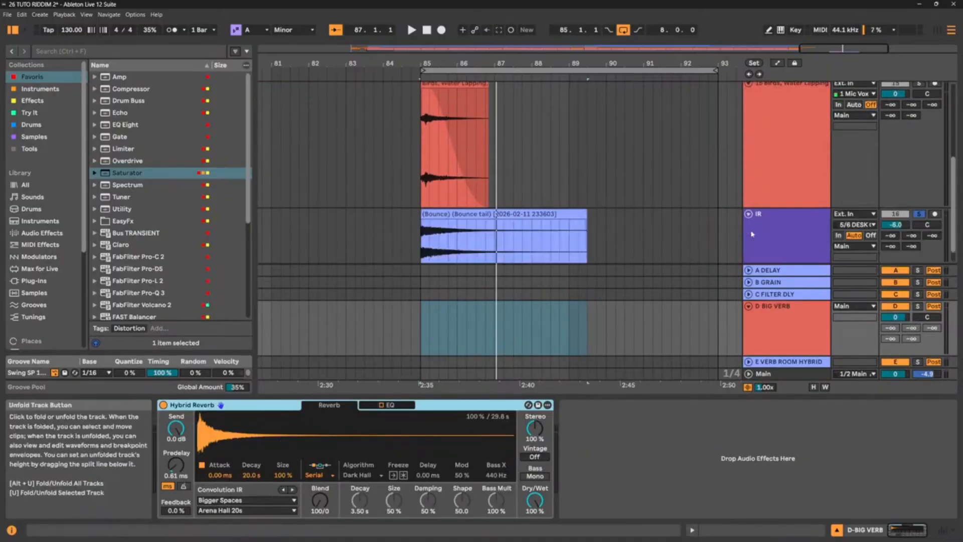
pyautogui.click(467, 215)
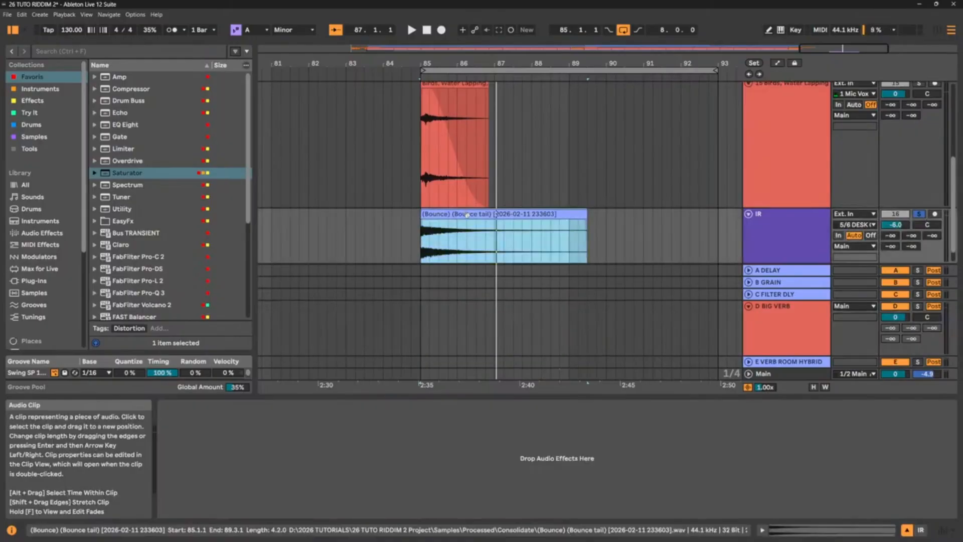
pyautogui.click(775, 306)
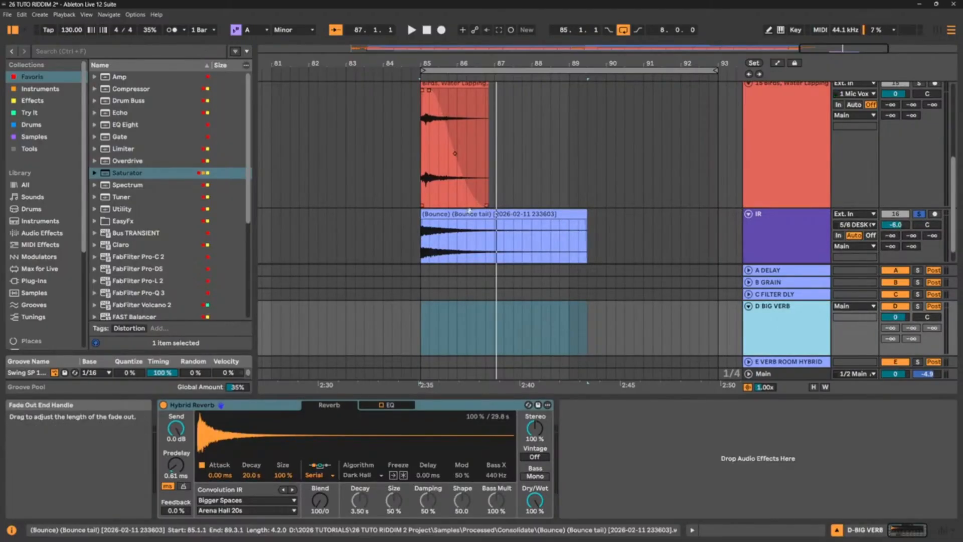
pyautogui.moveTo(468, 215); pyautogui.dragTo(325, 442)
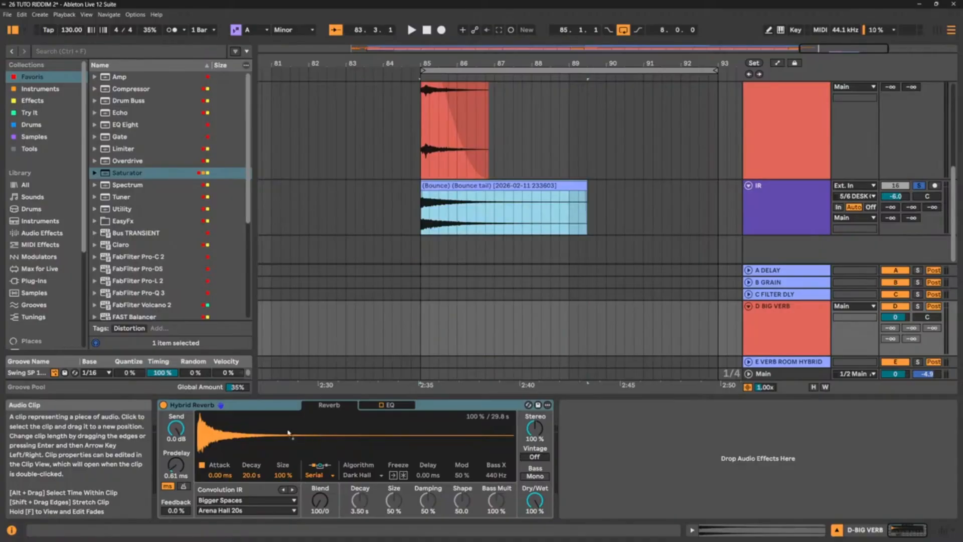
pyautogui.moveTo(268, 438); pyautogui.dragTo(269, 434)
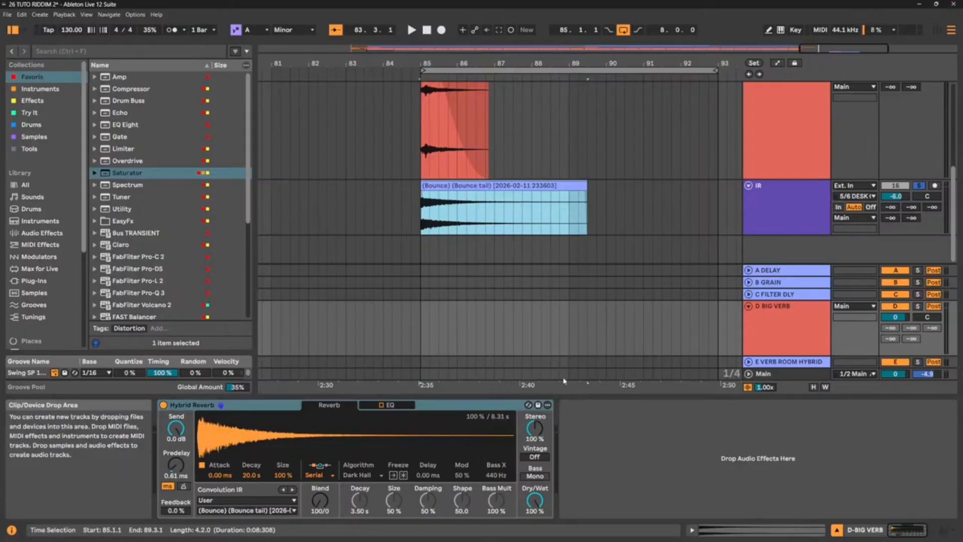
pyautogui.click(240, 501)
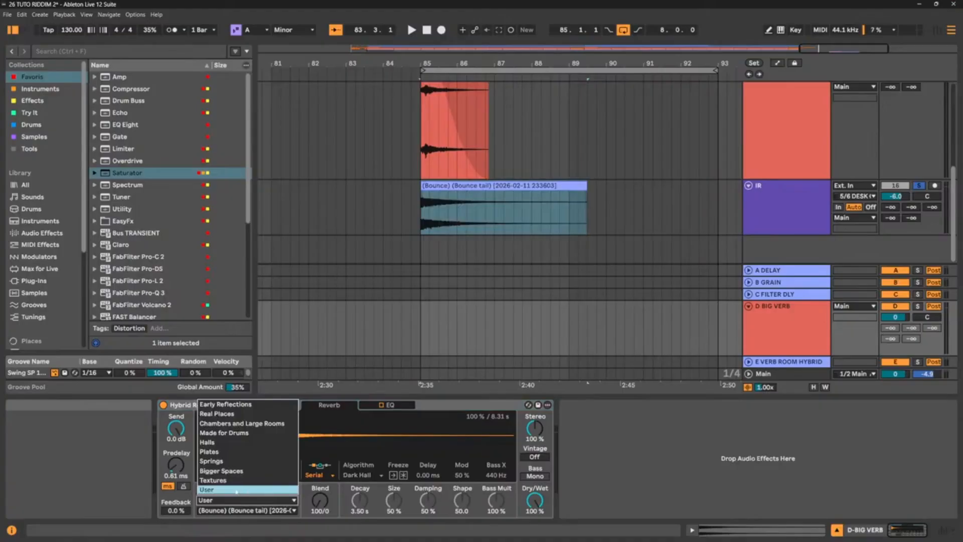
pyautogui.click(243, 490)
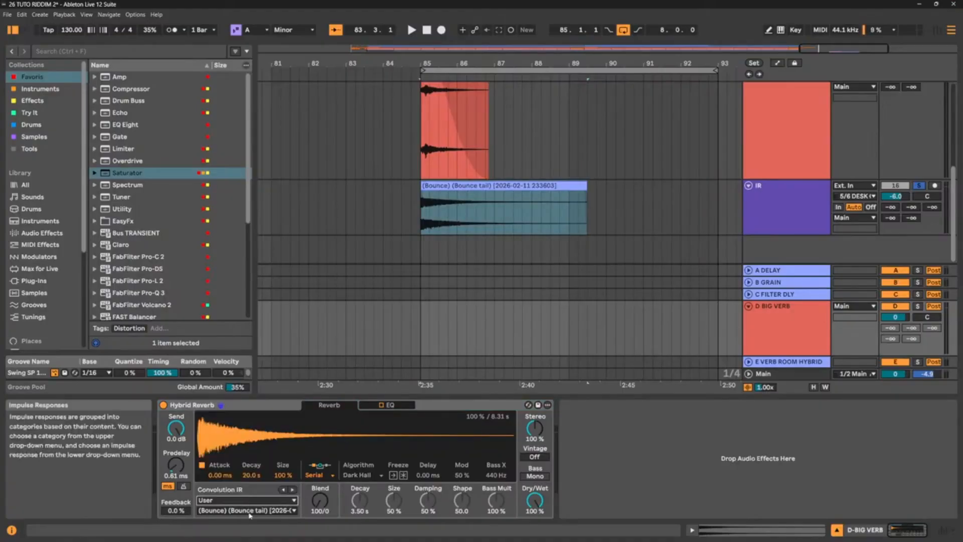
pyautogui.click(249, 510)
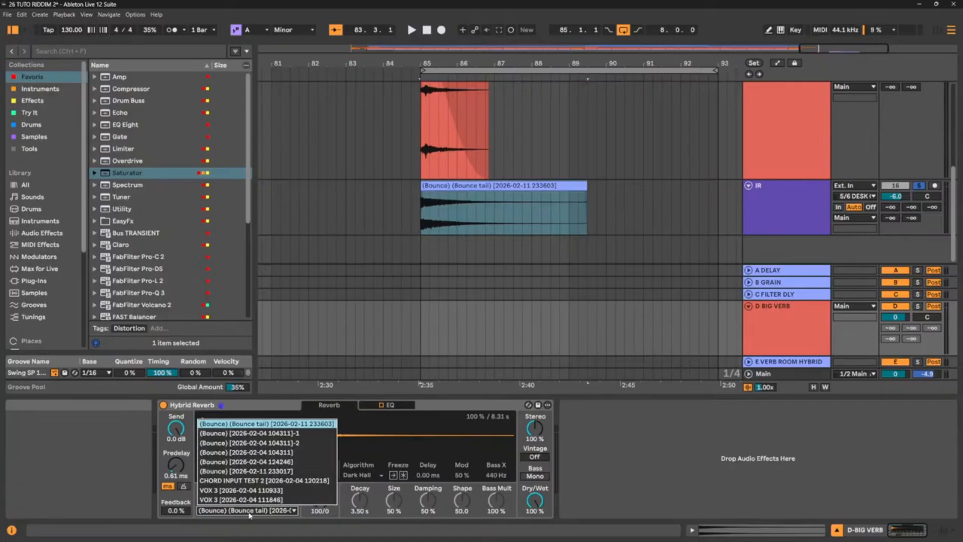
pyautogui.click(257, 499)
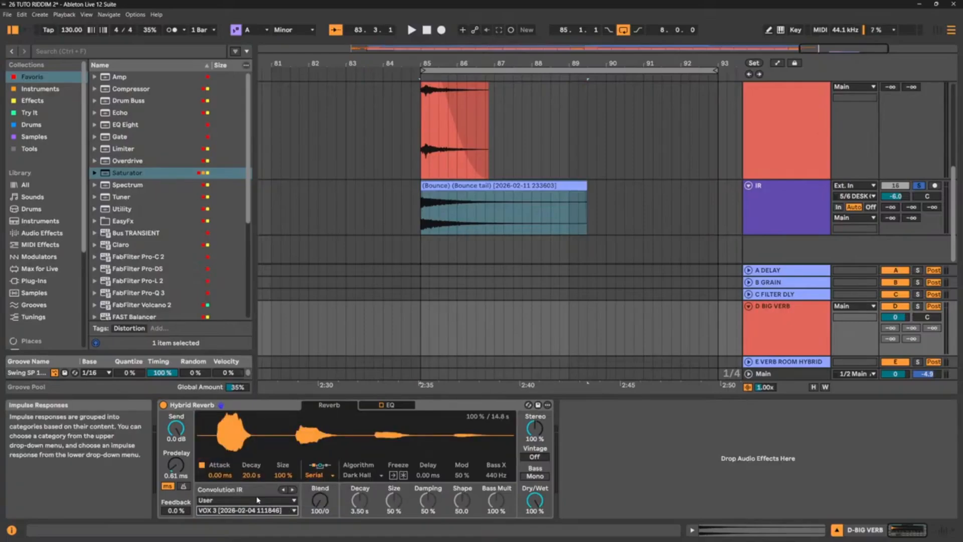
pyautogui.click(250, 512)
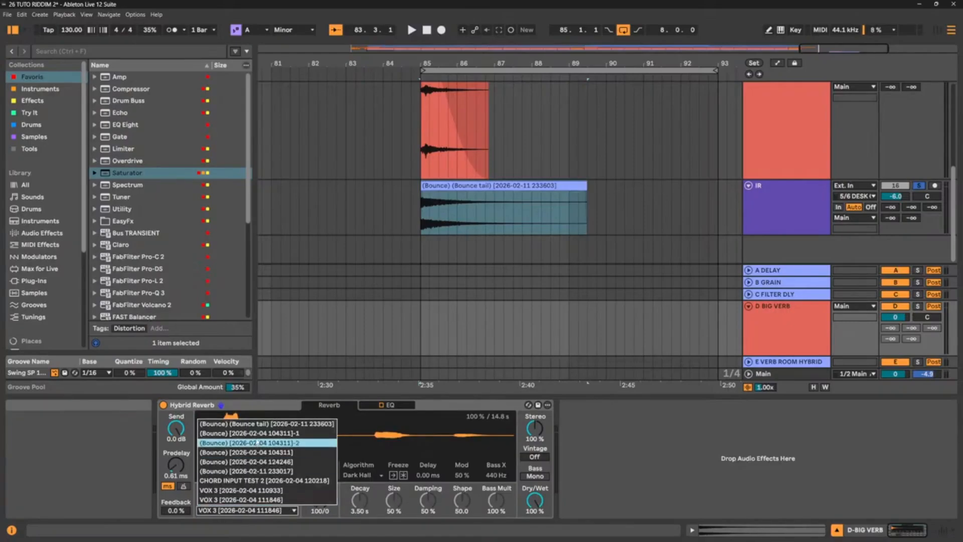
pyautogui.click(264, 423)
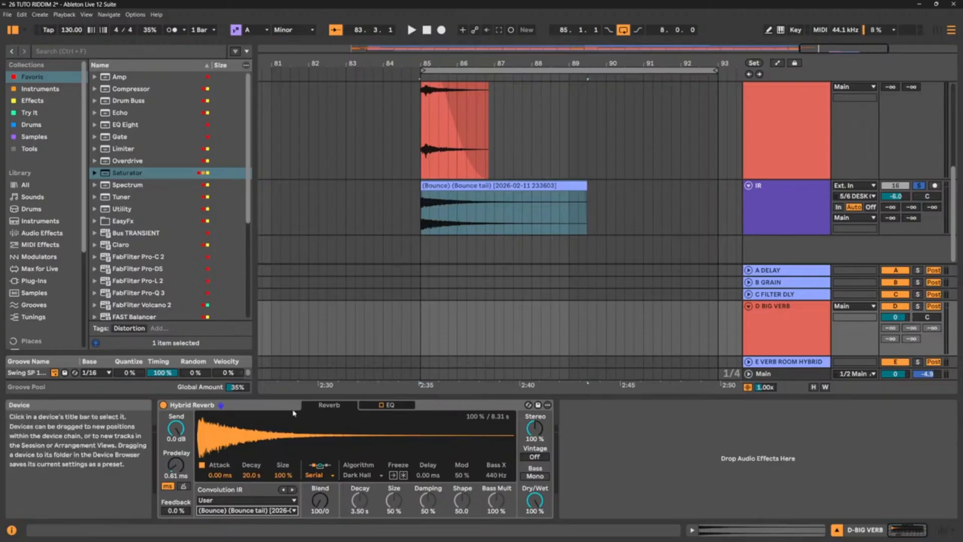
pyautogui.rightClick(268, 406)
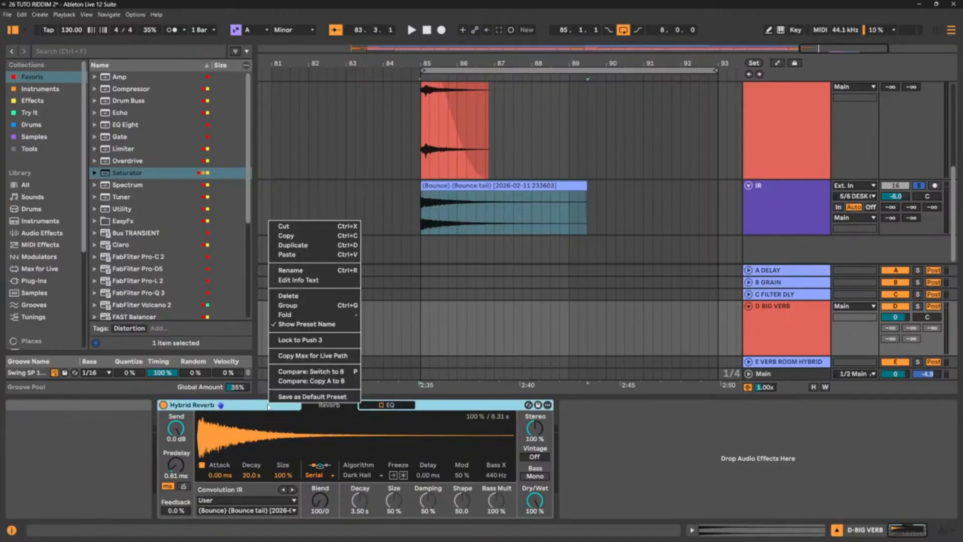
pyautogui.click(250, 491)
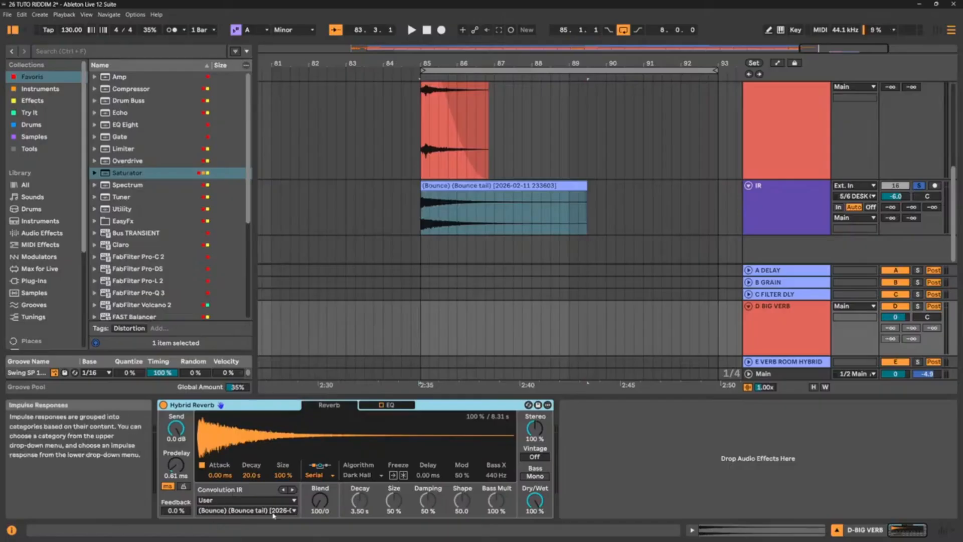
pyautogui.click(261, 512)
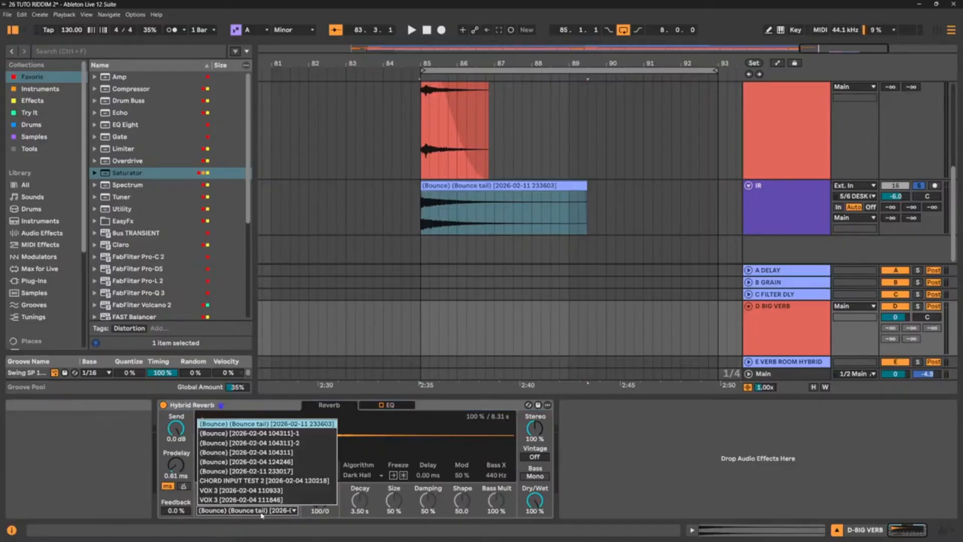
pyautogui.click(261, 512)
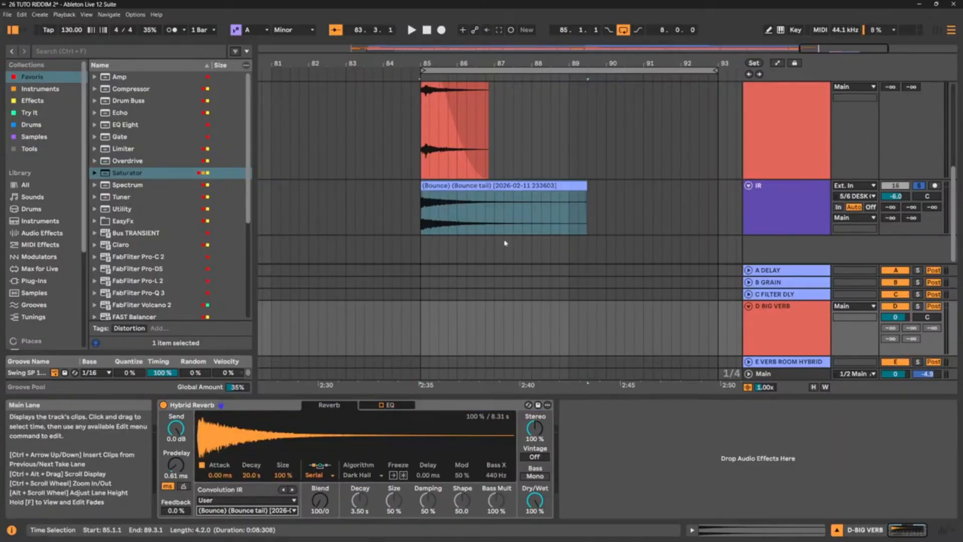
# Solo the DRUM BUS group and play the arrangement from bar 27
pyautogui.scroll(3, 715, 153)
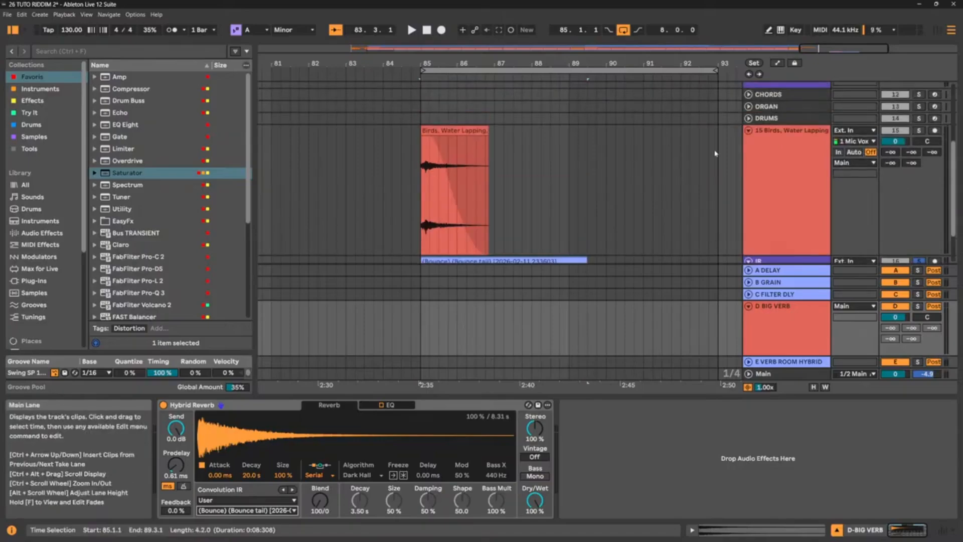
pyautogui.scroll(-3, 715, 153)
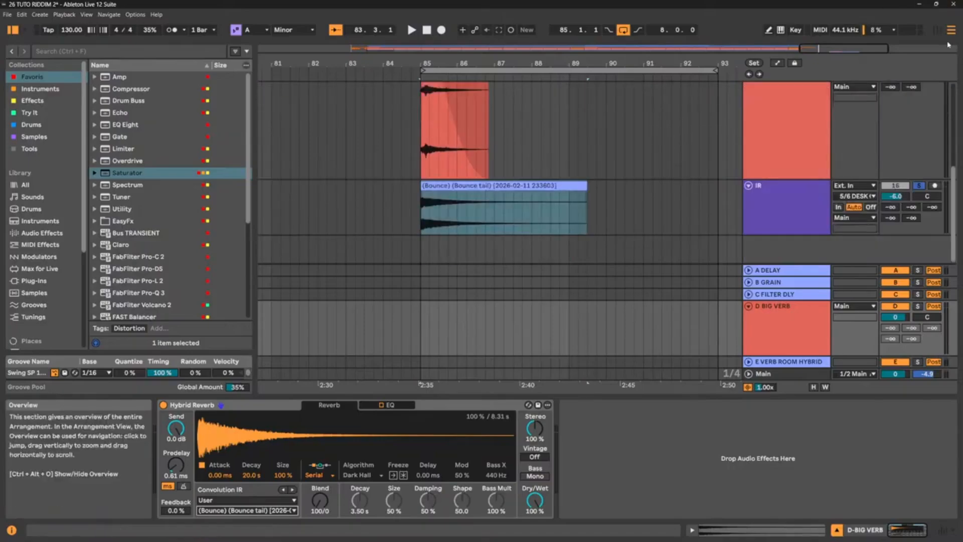
pyautogui.moveTo(354, 63); pyautogui.dragTo(446, 10)
pyautogui.scroll(3, 379, 230)
pyautogui.scroll(5, 379, 229)
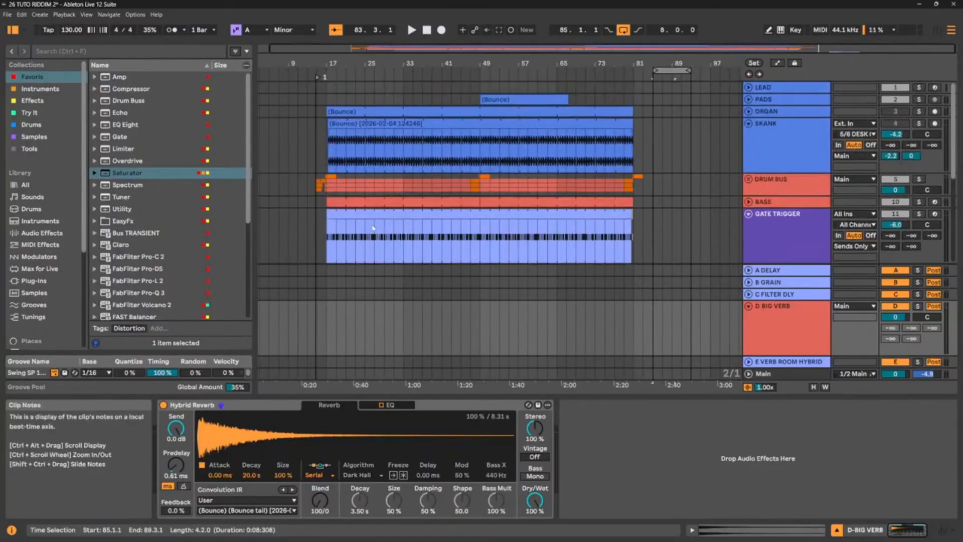
pyautogui.click(375, 229)
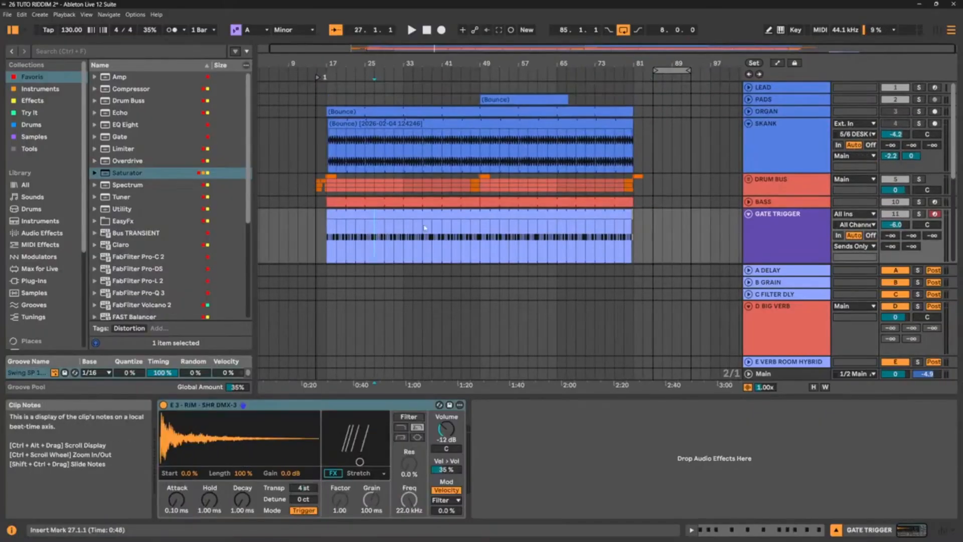
pyautogui.click(918, 179)
pyautogui.press('space')
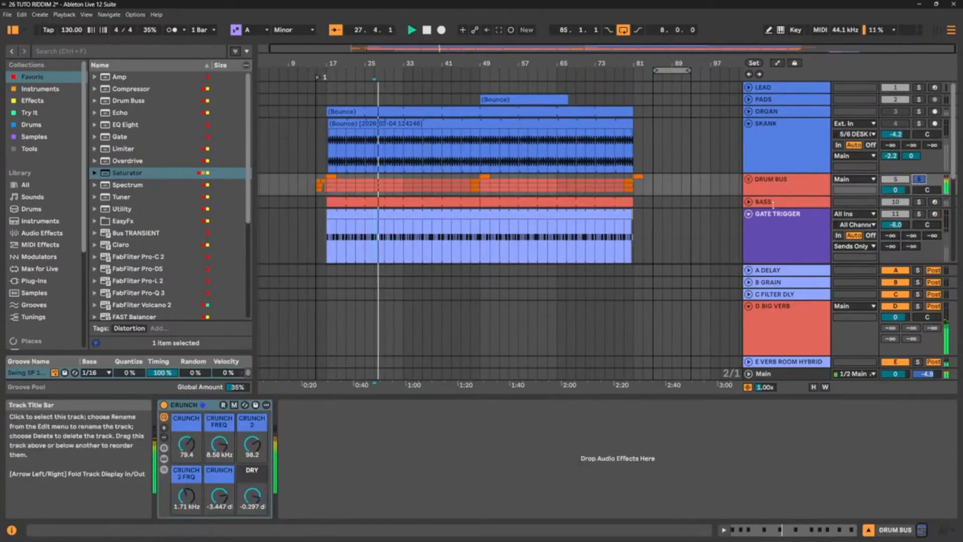
# Solo the SNARES track inside the DRUM BUS group and open the D BIG VERB return's Hybrid Reverb in the Session View
pyautogui.click(749, 180)
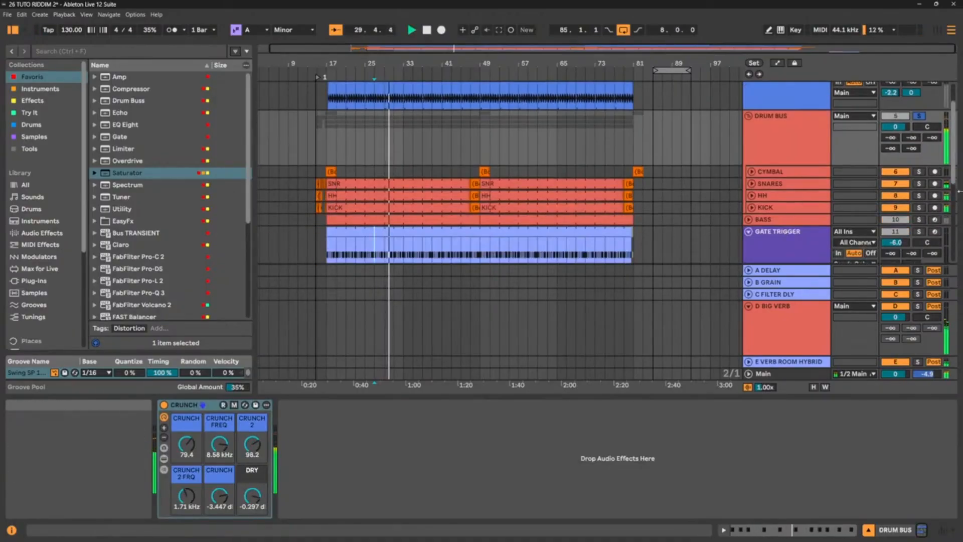
pyautogui.click(767, 183)
pyautogui.click(751, 185)
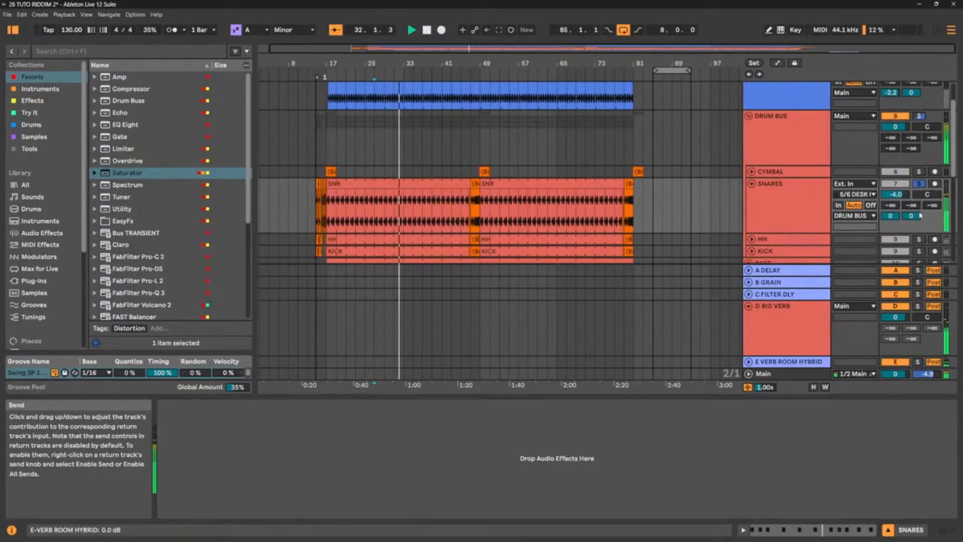
pyautogui.press('Tab')
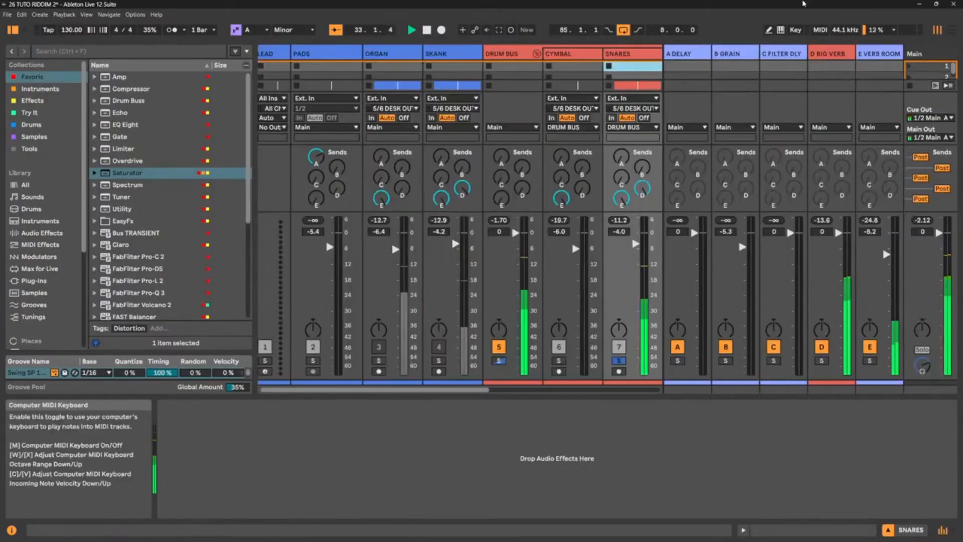
pyautogui.click(831, 54)
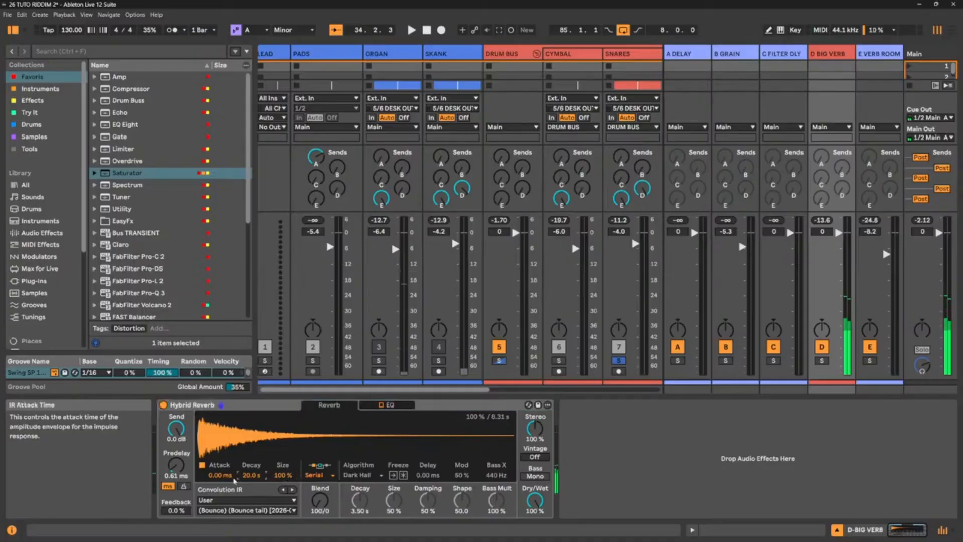
pyautogui.press('space')
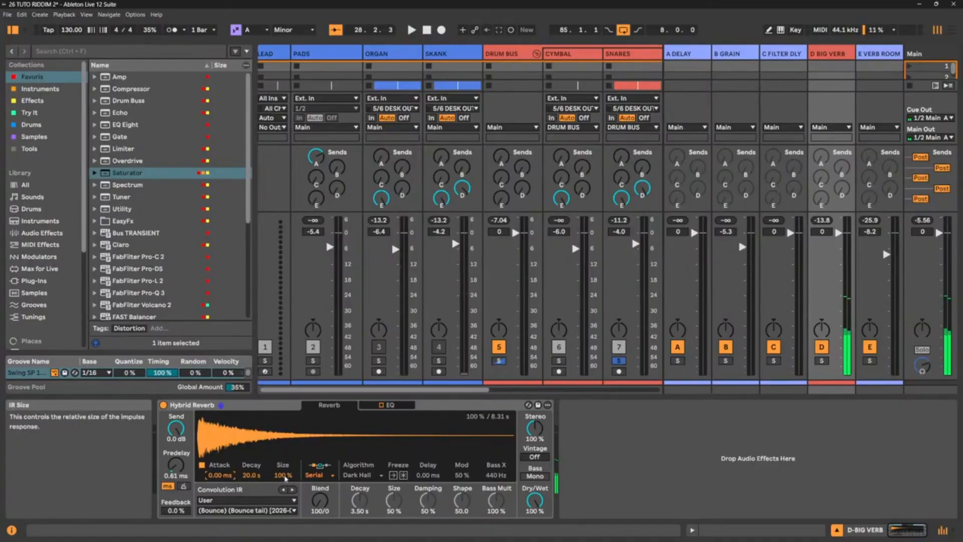
# During playback, try an impulse response size of 56 % with an attack of 3.00 s
pyautogui.press('space')
pyautogui.moveTo(285, 477)
pyautogui.mouseDown()
pyautogui.moveTo(285, 499)
pyautogui.moveTo(284, 475)
pyautogui.mouseUp()
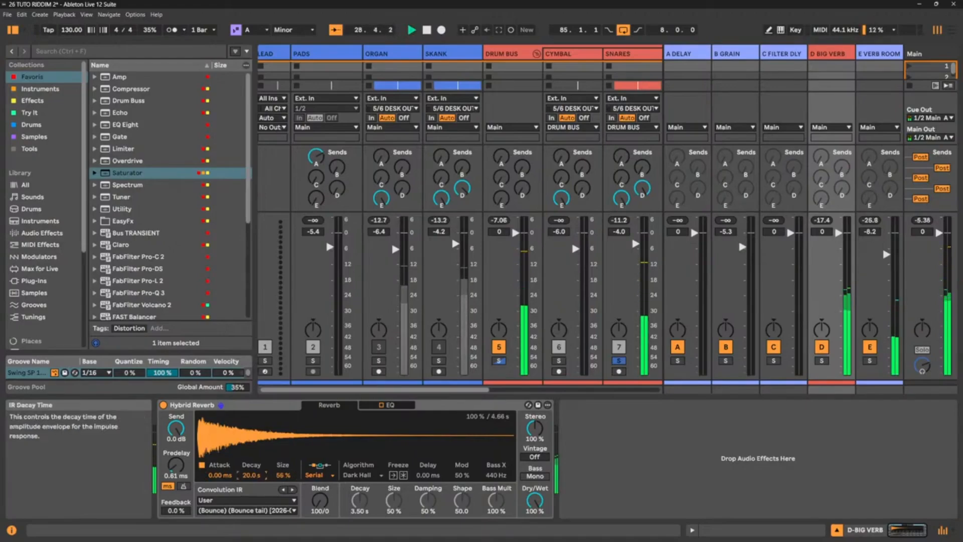
pyautogui.moveTo(221, 475); pyautogui.dragTo(221, 448)
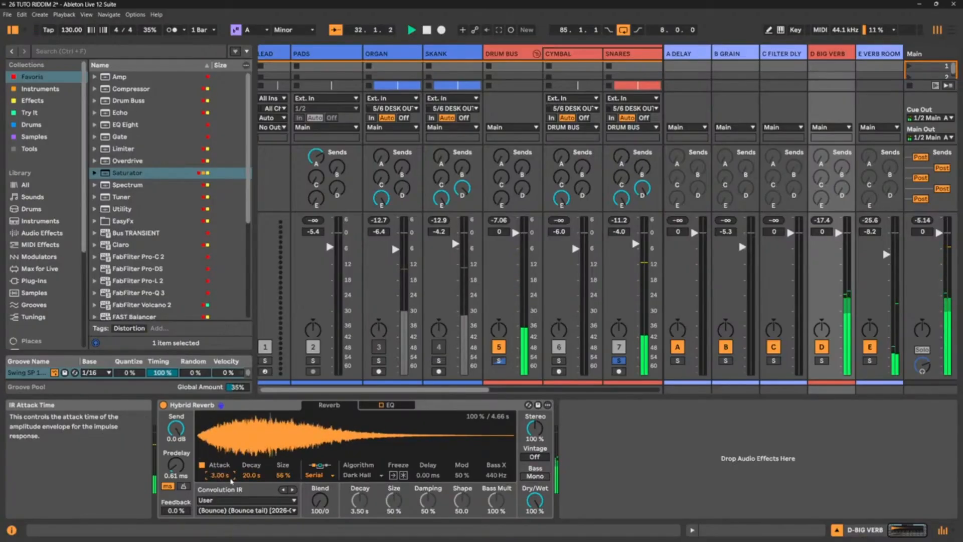
# Return the IR attack to 0.00 ms and try decay 5.76 s with size 20 %, followed by decay 1.45 s with size 202 %
pyautogui.click(251, 475)
pyautogui.moveTo(252, 475); pyautogui.dragTo(220, 511)
pyautogui.moveTo(250, 476); pyautogui.dragTo(284, 480)
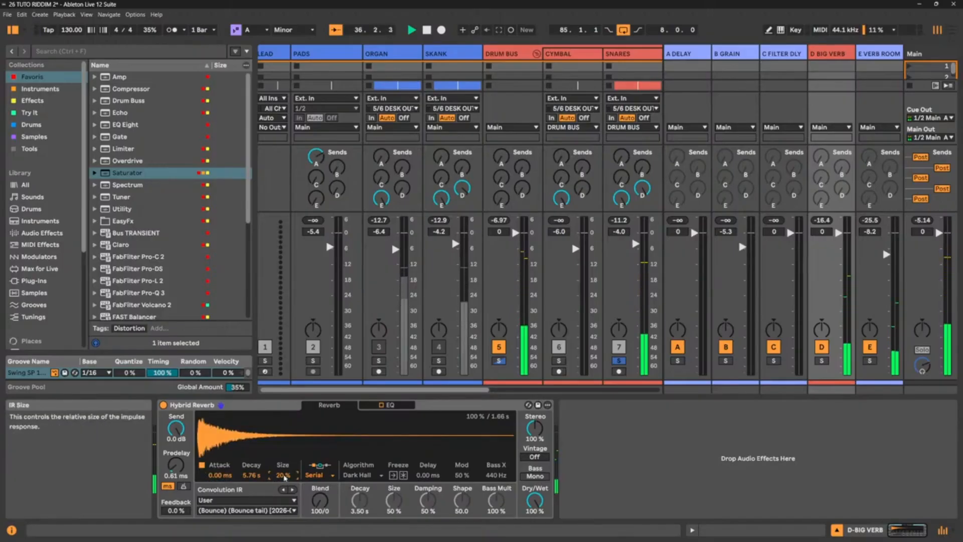
pyautogui.moveTo(253, 475); pyautogui.dragTo(284, 410)
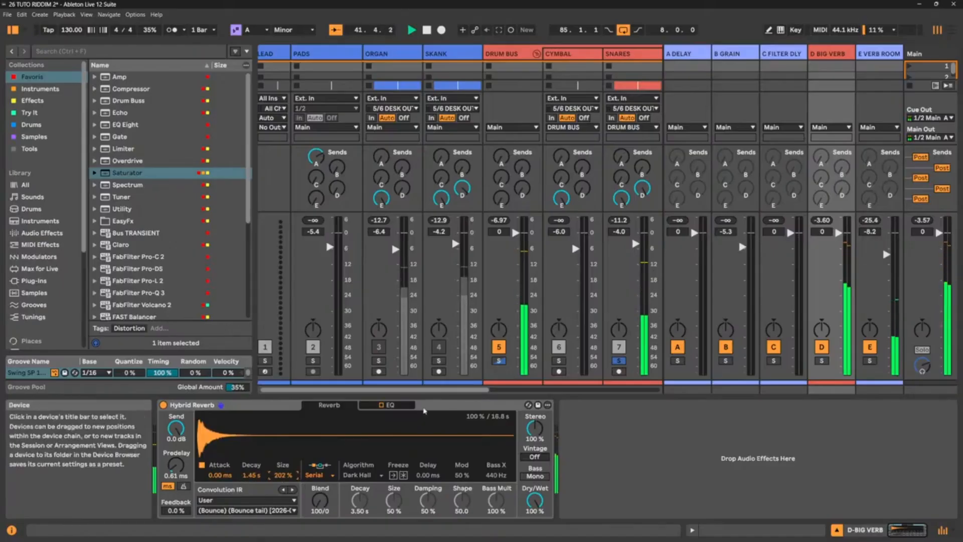
# Solo the whole DRUM BUS instead of only the snares, listen to it, and reopen the Hybrid Reverb on D BIG VERB
pyautogui.click(499, 361)
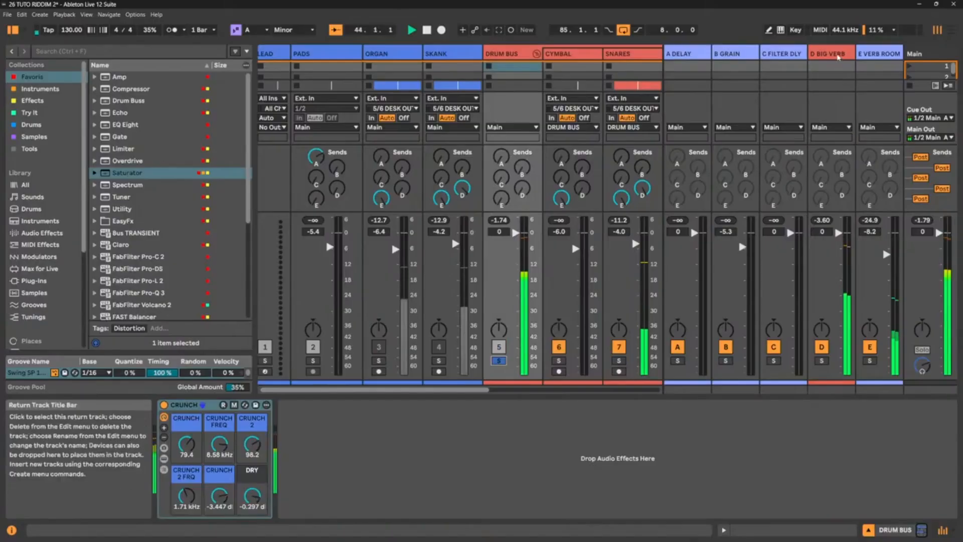
pyautogui.click(831, 54)
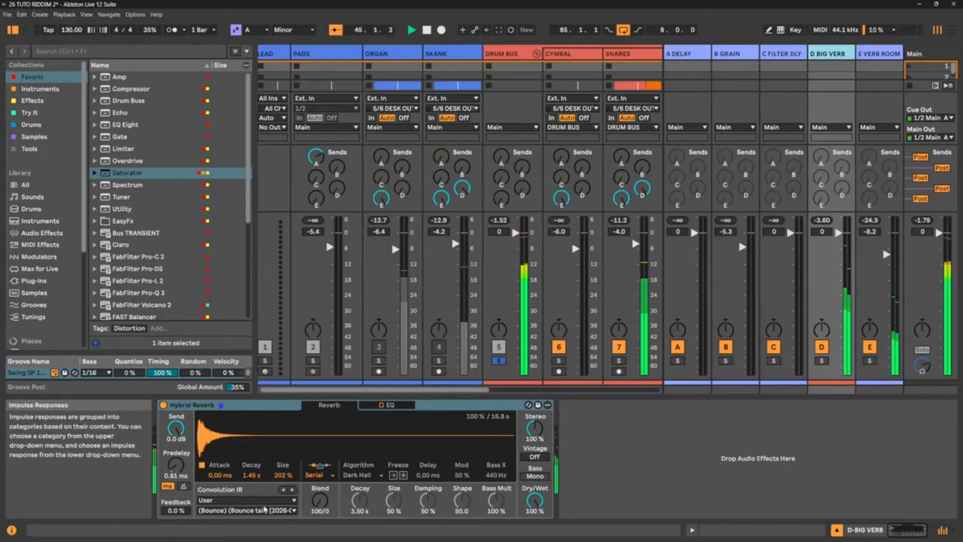
pyautogui.press('space')
# Try an IR decay of 2.33 s on the drums with the IR size at 310 % and at 153 %
pyautogui.moveTo(259, 476); pyautogui.dragTo(283, 451)
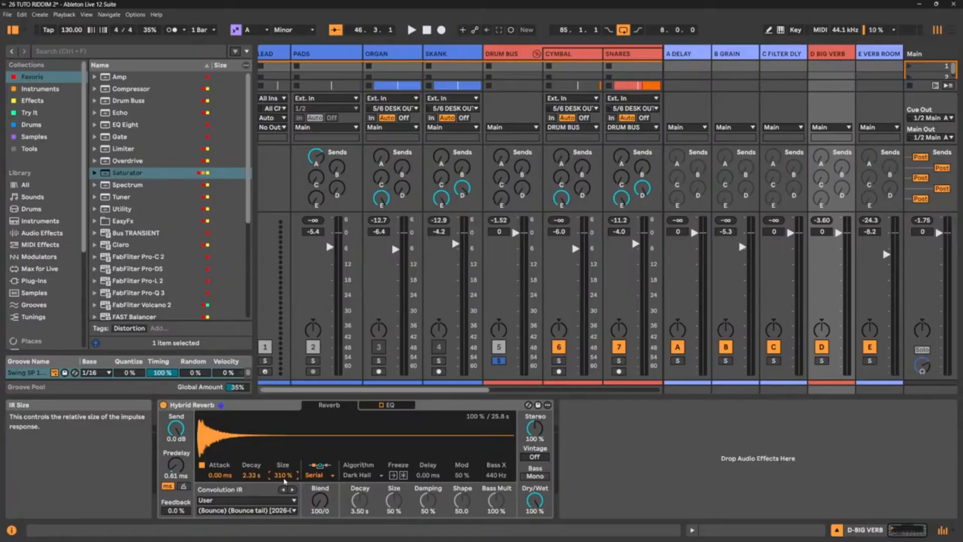
pyautogui.press('space')
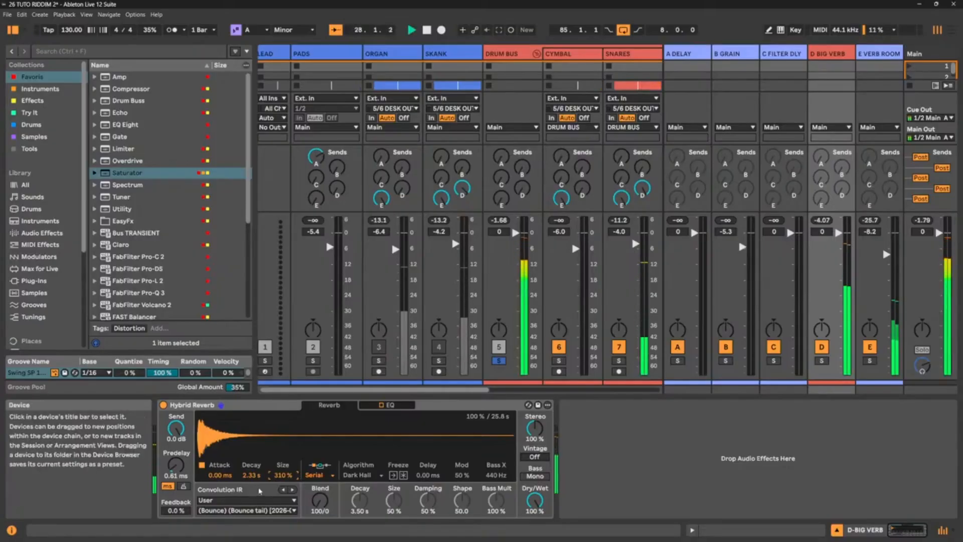
pyautogui.moveTo(287, 475); pyautogui.dragTo(288, 502)
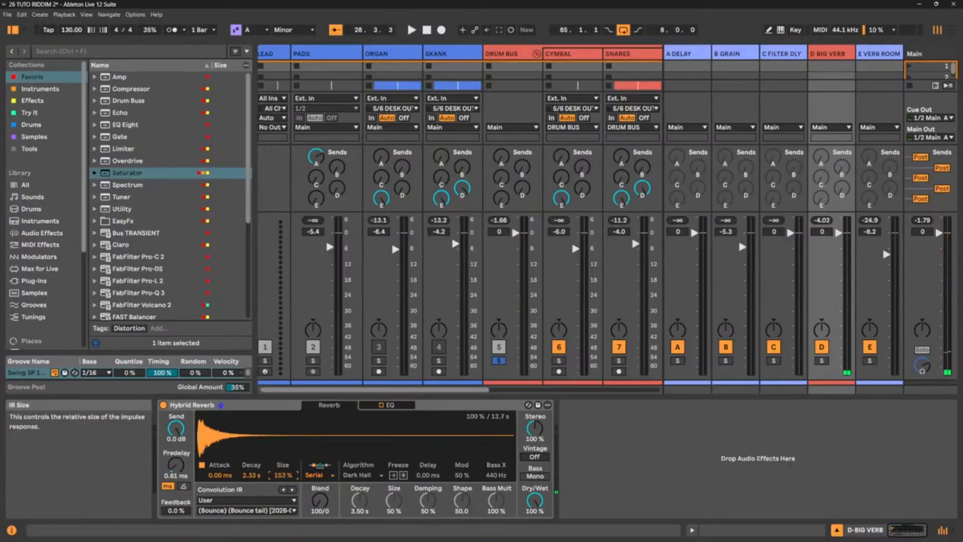
# Audition the drums with the IR size at 20 % and set the IR decay to 20.0 s
pyautogui.moveTo(283, 475); pyautogui.dragTo(284, 516)
pyautogui.press('space')
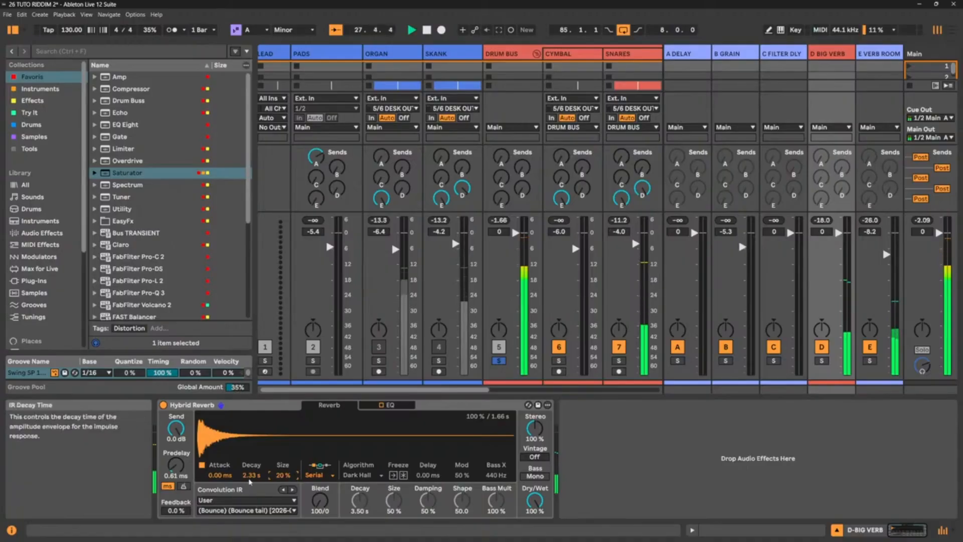
pyautogui.moveTo(250, 481); pyautogui.dragTo(249, 431)
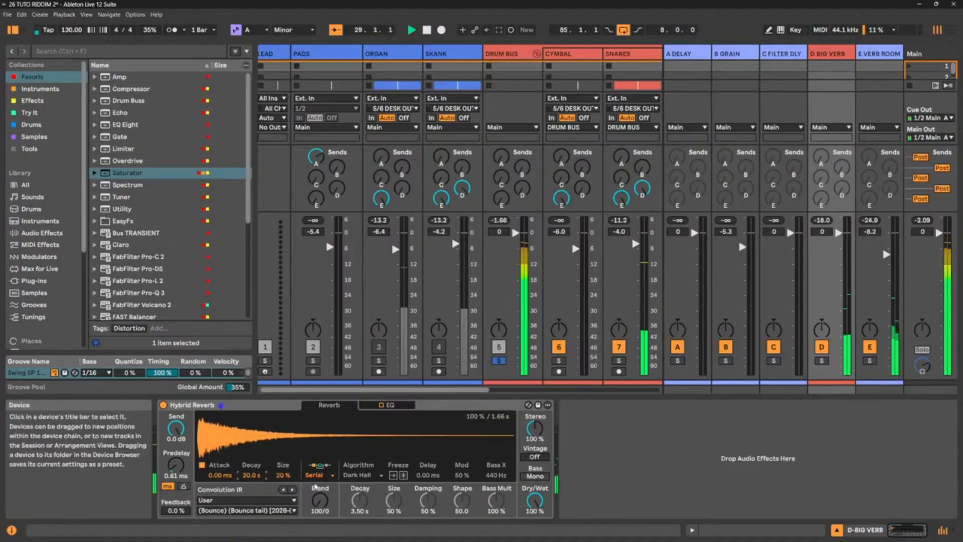
# Audition the drums with IR sizes of 500 %, 334 % and 280 %, and reset the IR size to 100 %
pyautogui.press('space')
pyautogui.moveTo(291, 477); pyautogui.dragTo(291, 396)
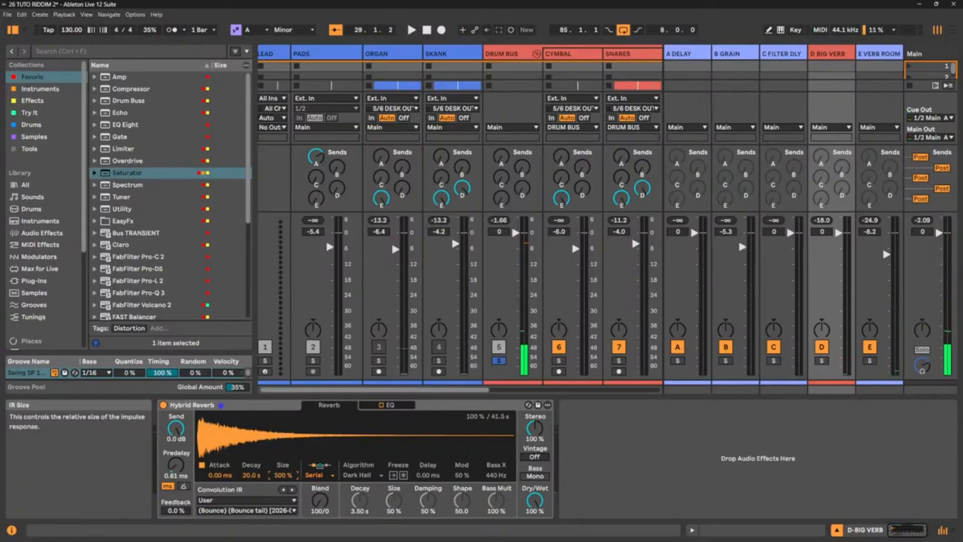
pyautogui.press('space')
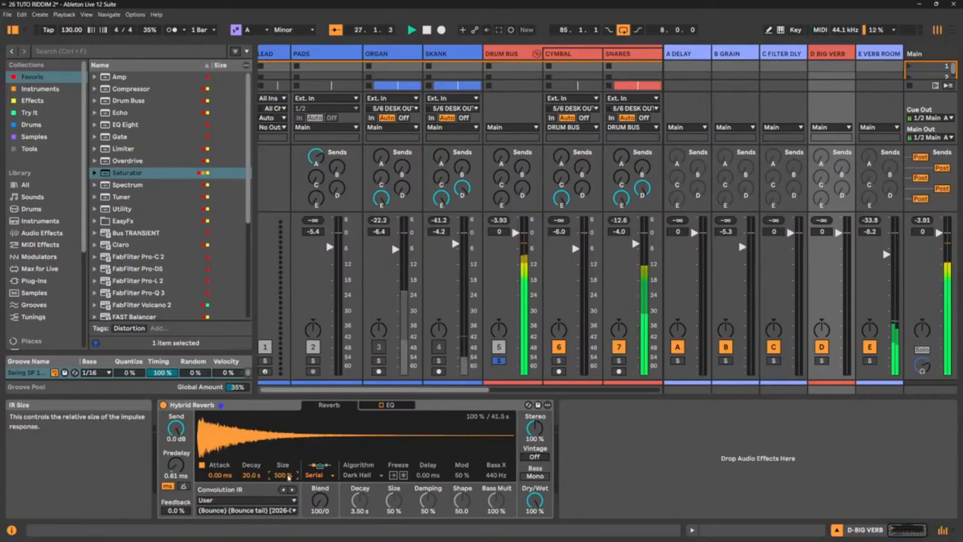
pyautogui.moveTo(288, 477); pyautogui.dragTo(288, 489)
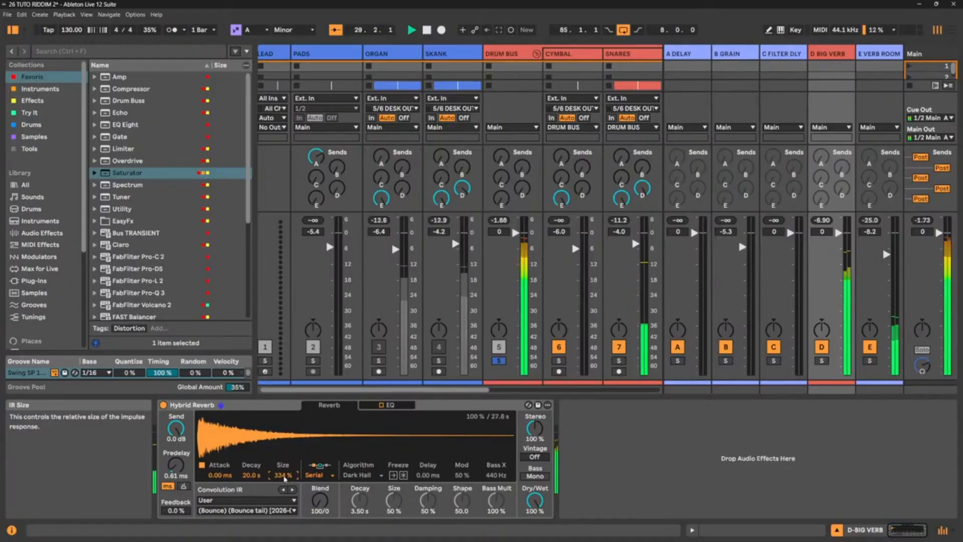
pyautogui.press('space')
pyautogui.moveTo(285, 478); pyautogui.dragTo(284, 483)
pyautogui.press('space')
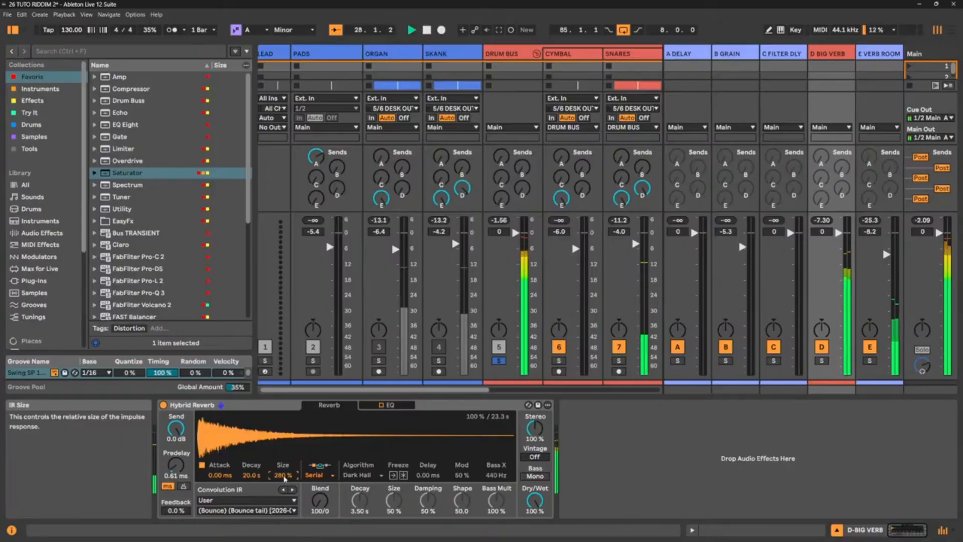
pyautogui.press('space')
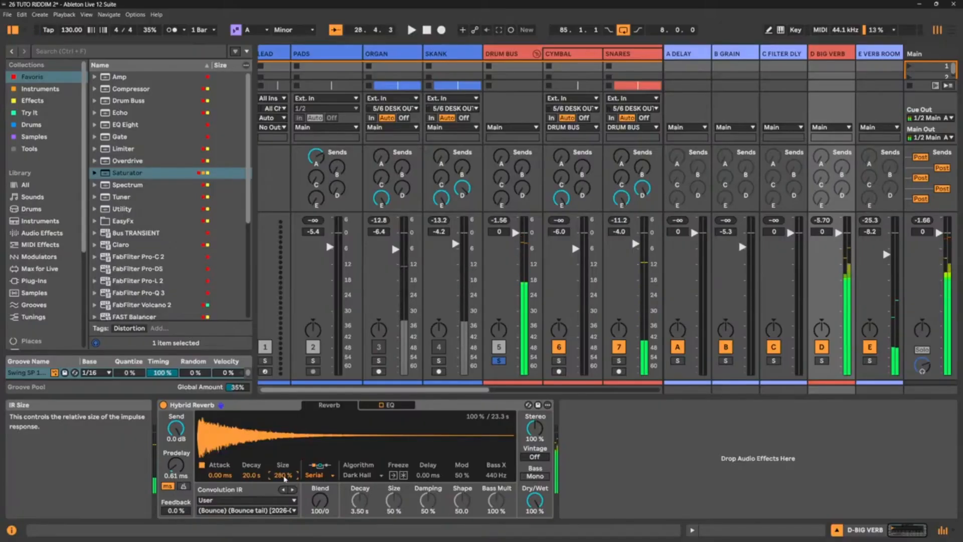
pyautogui.doubleClick(285, 479)
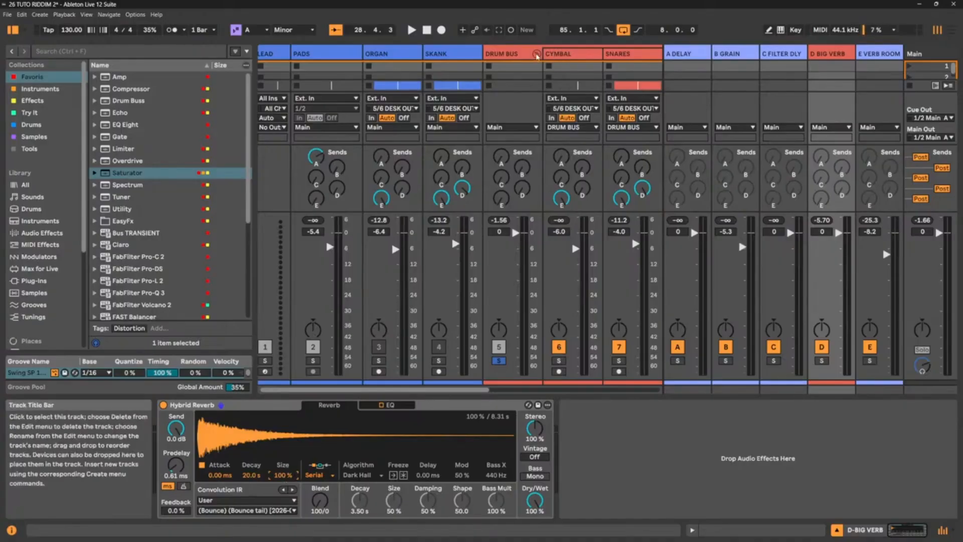
# Fold the DRUM BUS group and return to the Arrangement View
pyautogui.click(536, 54)
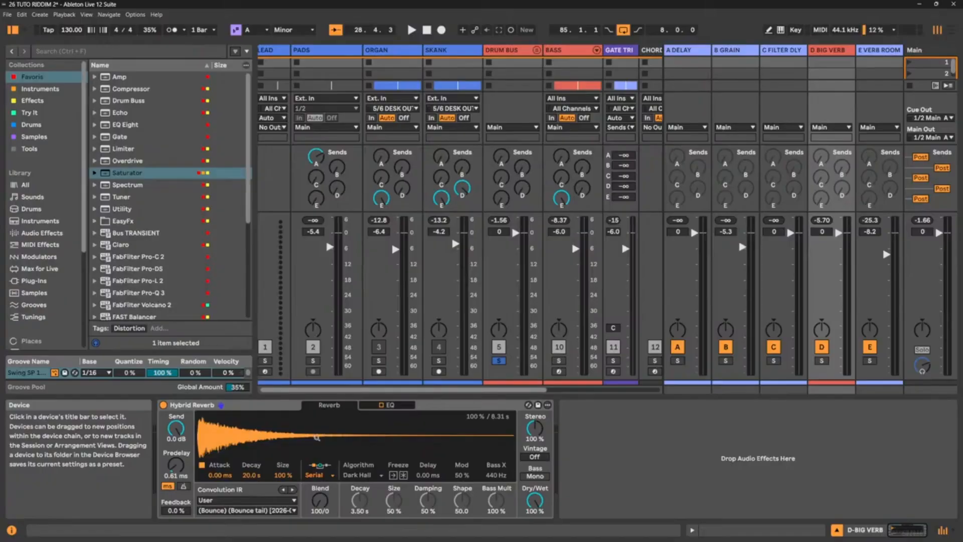
pyautogui.click(950, 32)
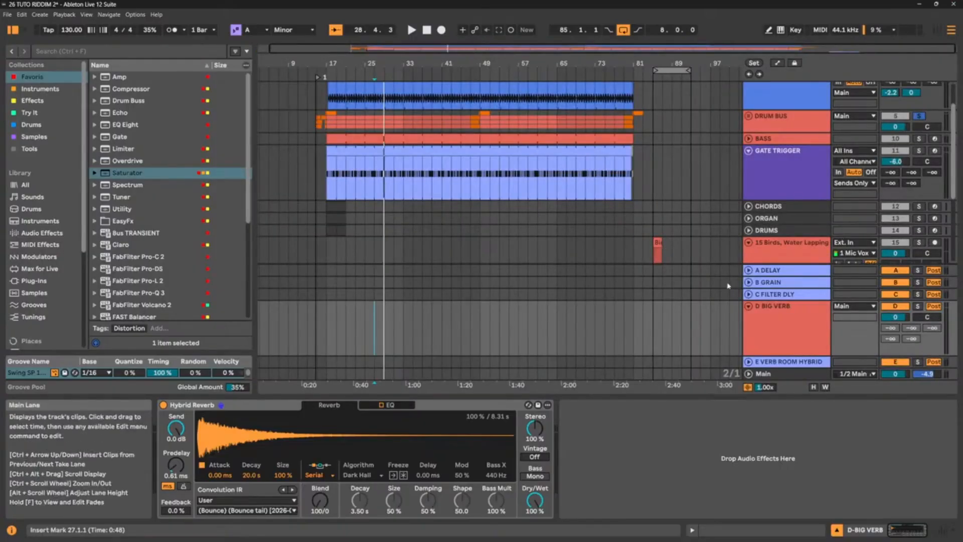
# Delete the IR track and its bounced clip, located directly below the Birds, Water Lapping track
pyautogui.scroll(-2, 760, 237)
pyautogui.scroll(1, 760, 235)
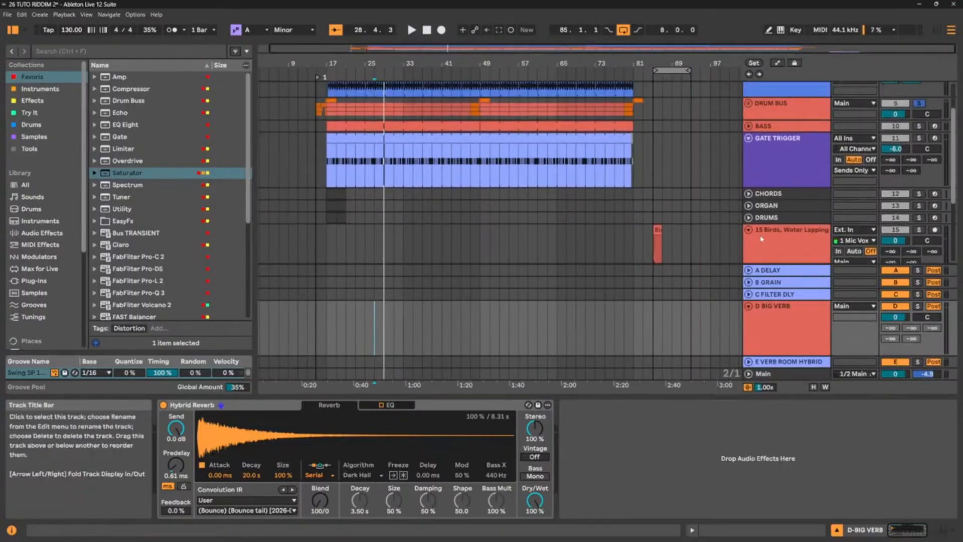
pyautogui.scroll(-3, 758, 231)
pyautogui.scroll(1, 759, 227)
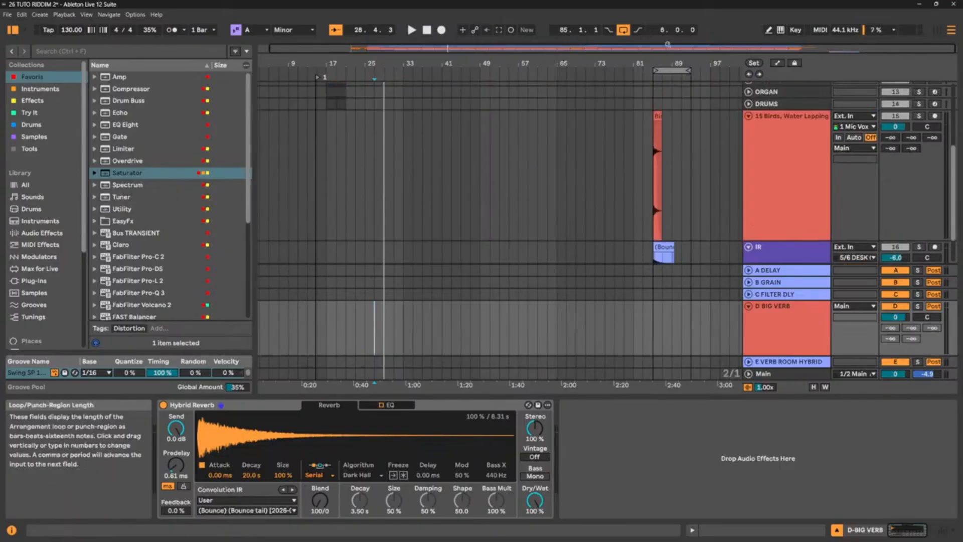
pyautogui.moveTo(677, 64); pyautogui.dragTo(604, 139)
pyautogui.click(782, 150)
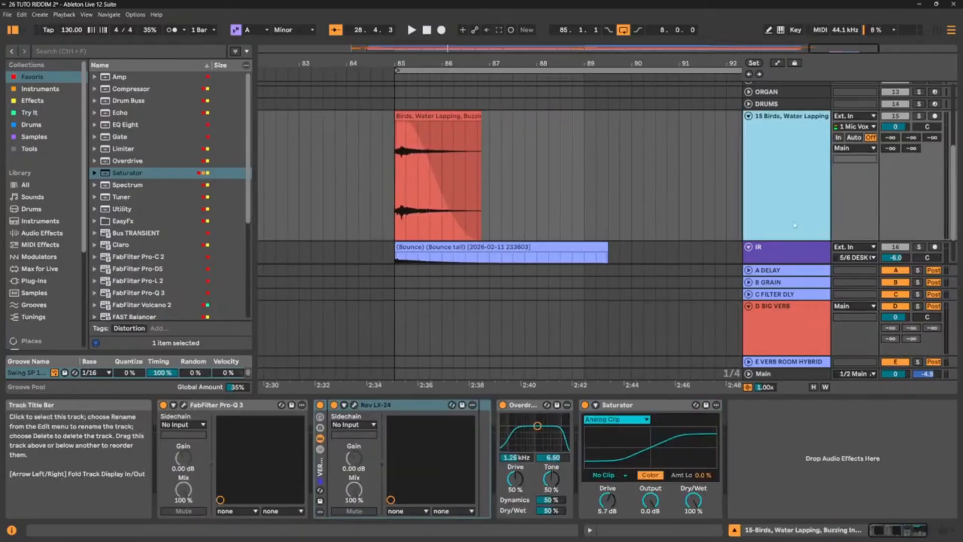
pyautogui.click(773, 254)
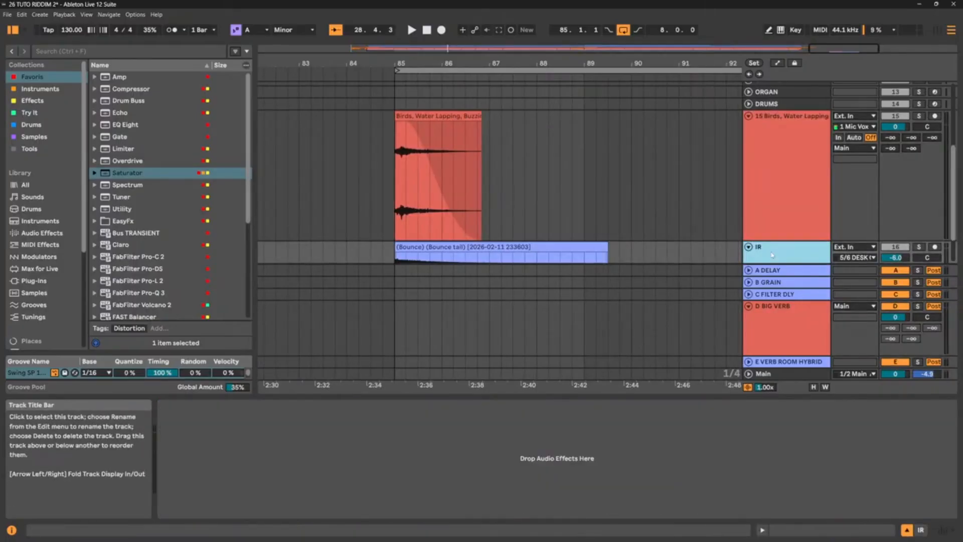
pyautogui.press('Delete')
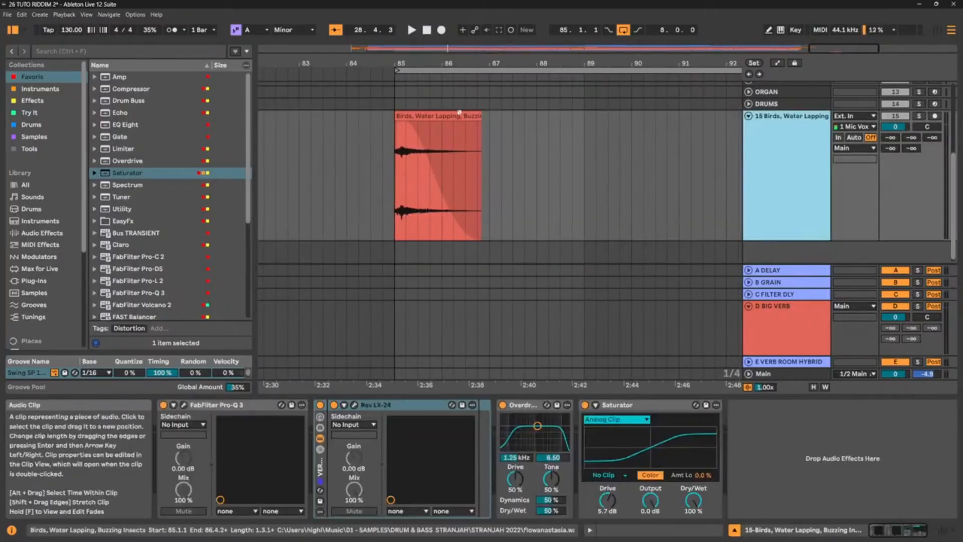
# Audition the Birds, Water Lapping clip, solo its track and lower the track volume to -4.8 dB
pyautogui.click(451, 116)
pyautogui.press('space')
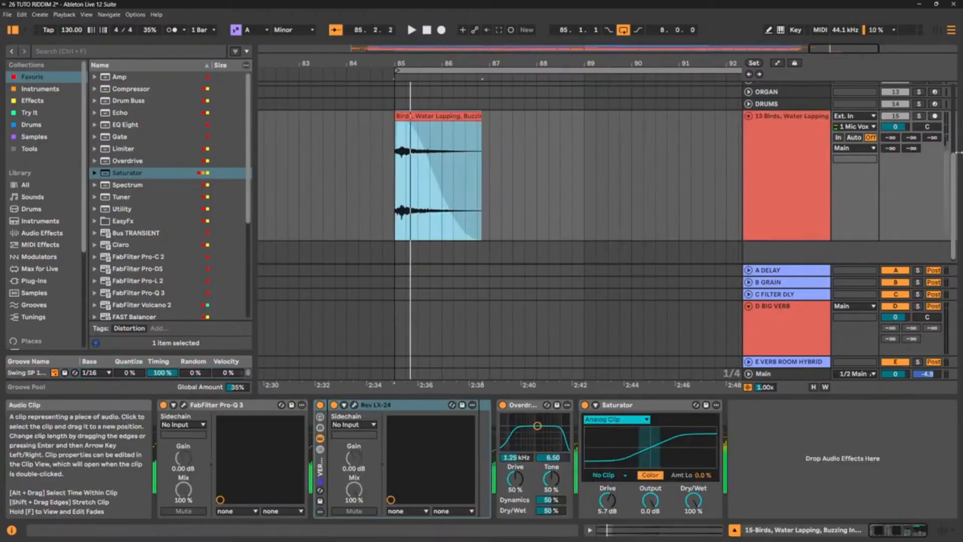
pyautogui.click(919, 117)
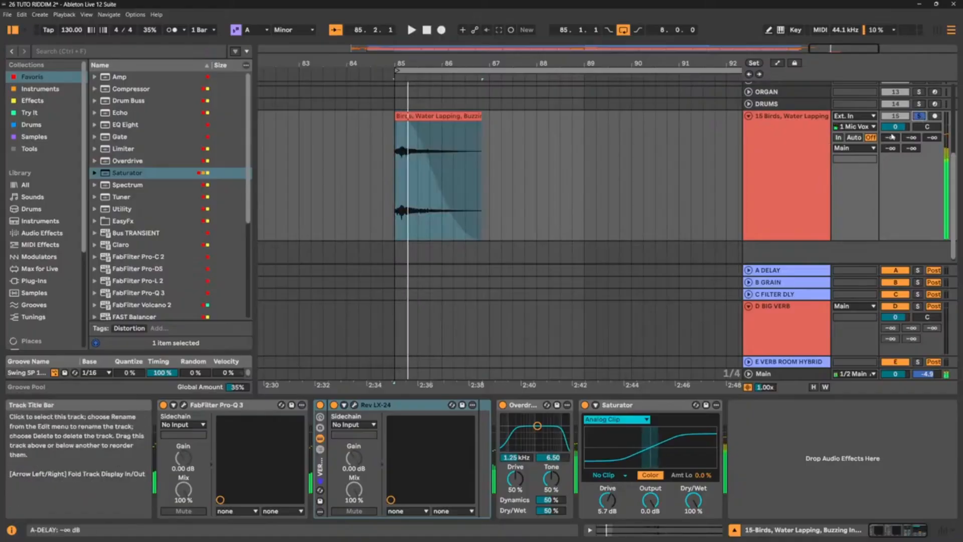
pyautogui.moveTo(895, 127); pyautogui.dragTo(895, 134)
pyautogui.click(790, 143)
pyautogui.doubleClick(790, 144)
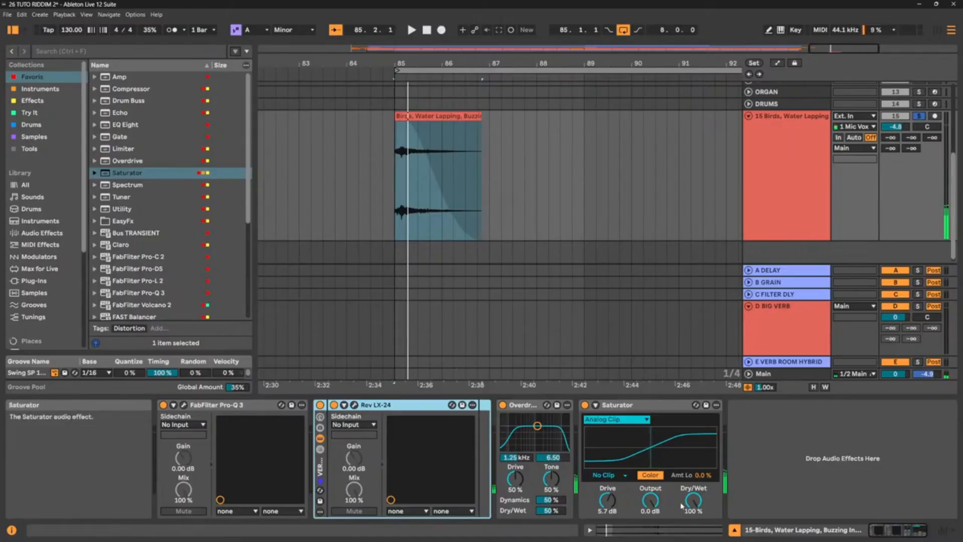
# Switch off Overdrive and Saturator on the Birds track, replay the clip and reset the track volume to 0 dB
pyautogui.click(502, 406)
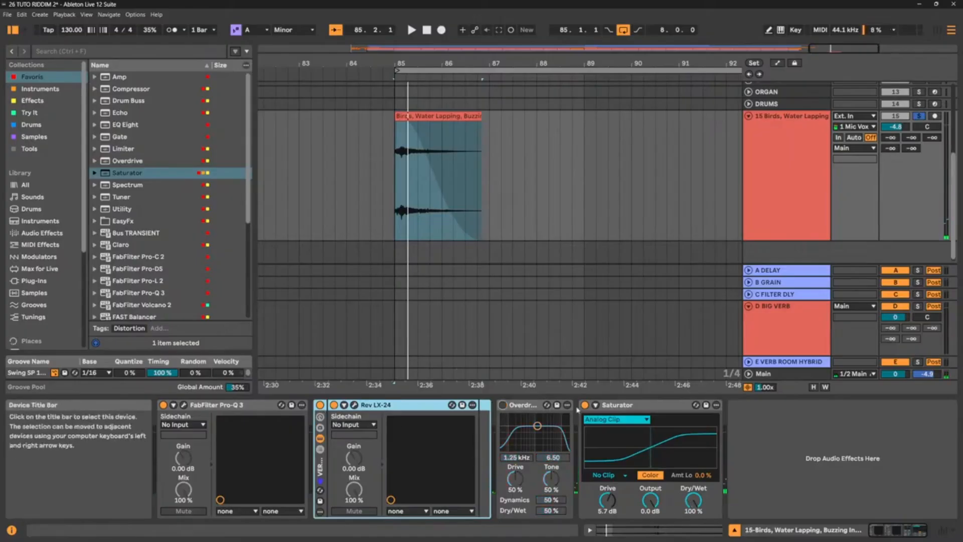
pyautogui.click(585, 405)
pyautogui.press('space')
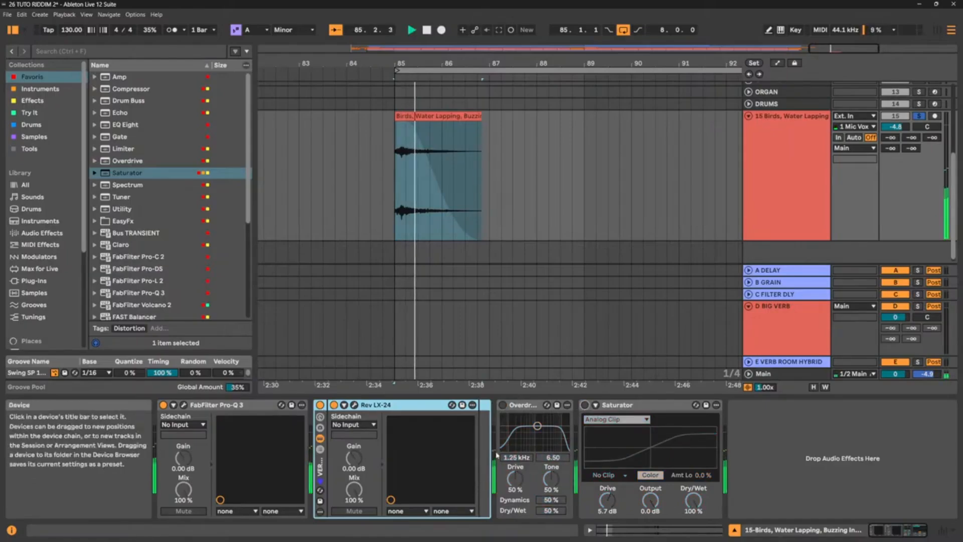
pyautogui.click(895, 127)
pyautogui.press('Delete')
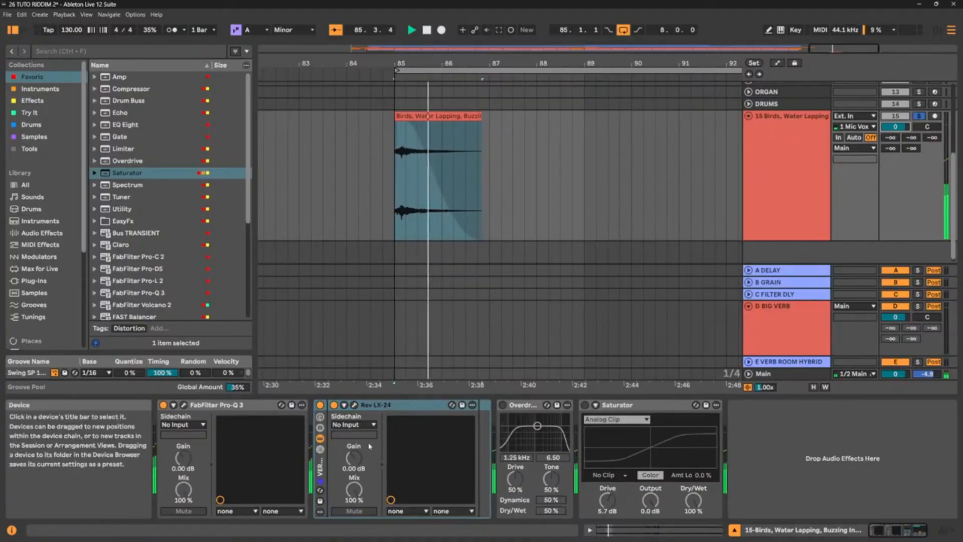
# Open Rev LX-24 and compare fully dry and wetter Dry/Wet settings on the clip, leaving the balance slightly above halfway
pyautogui.click(355, 406)
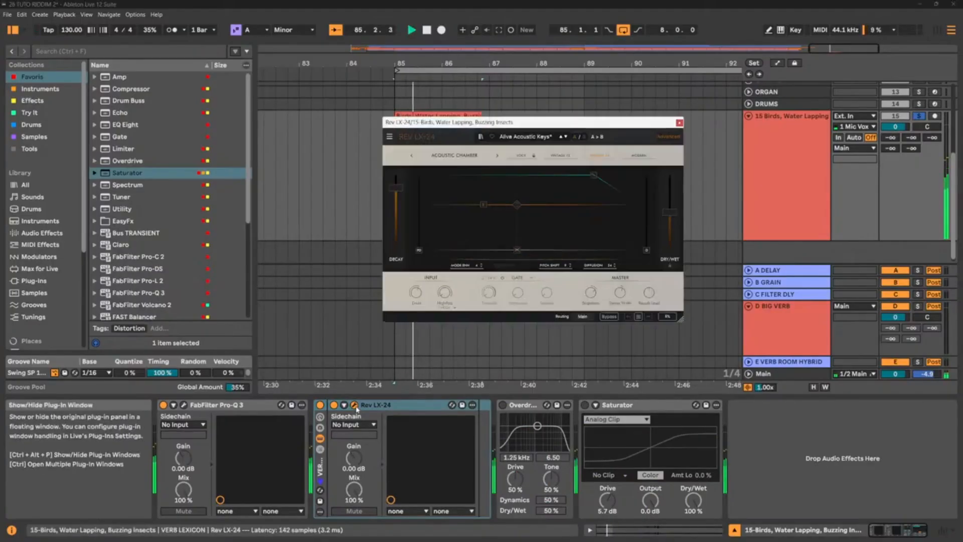
pyautogui.press('space')
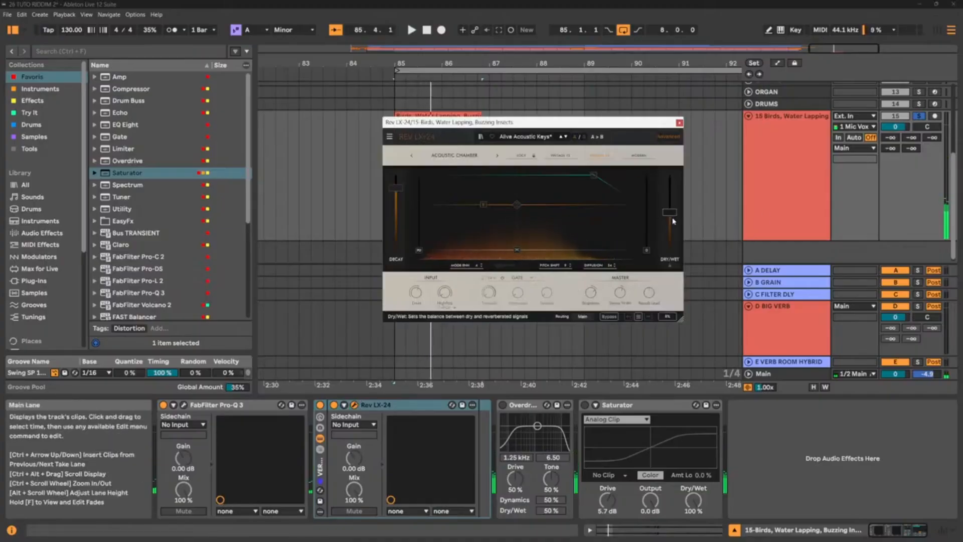
pyautogui.moveTo(670, 212); pyautogui.dragTo(670, 174)
pyautogui.press('space')
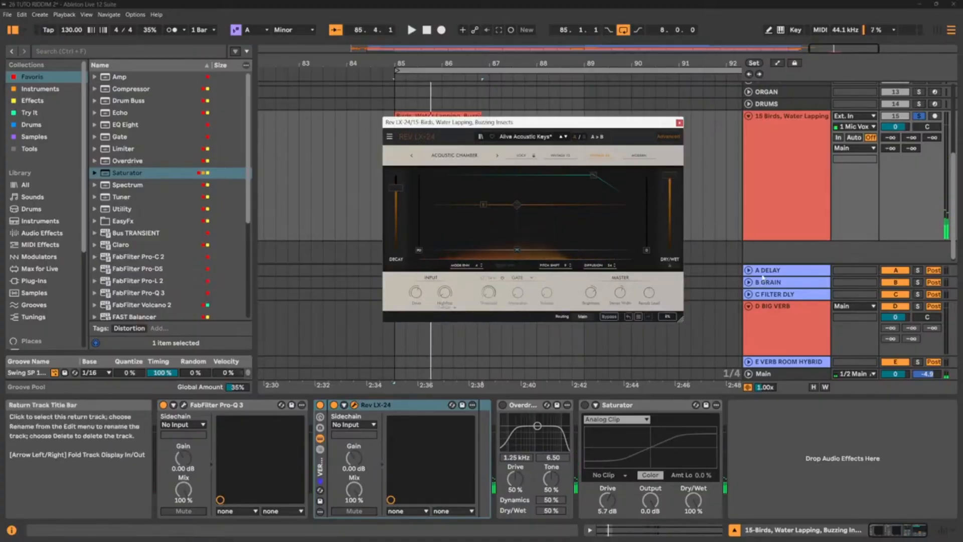
pyautogui.moveTo(668, 179)
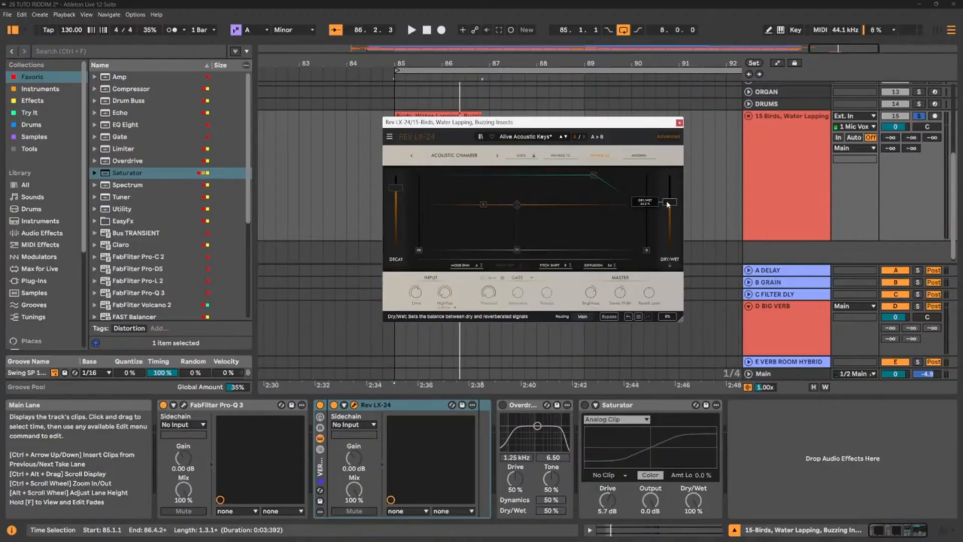
pyautogui.press('space')
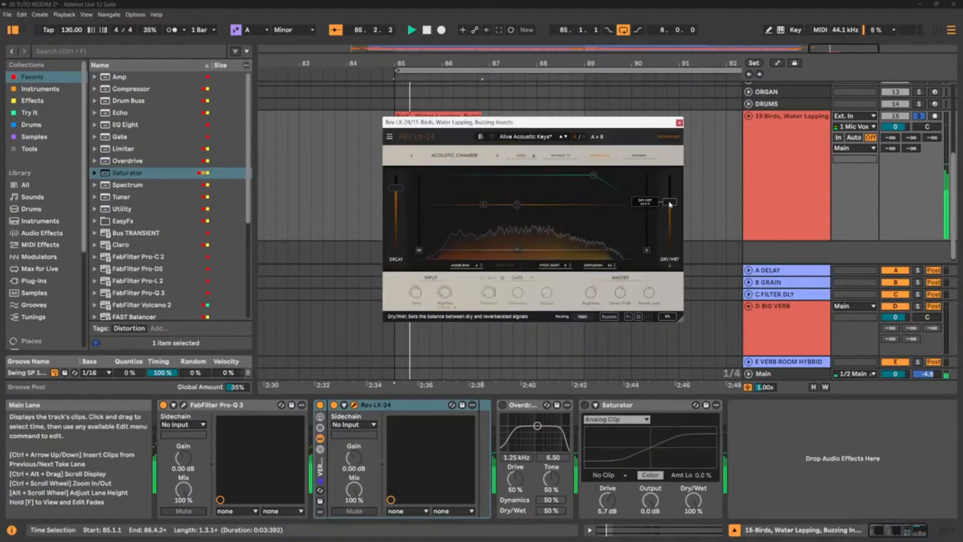
pyautogui.moveTo(669, 202); pyautogui.dragTo(670, 250)
pyautogui.press('space')
pyautogui.moveTo(669, 251); pyautogui.dragTo(672, 179)
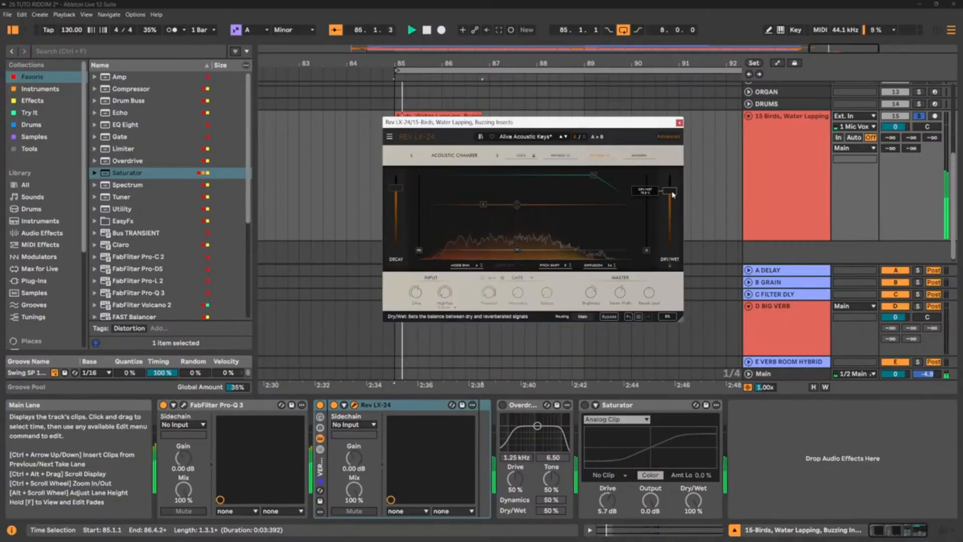
pyautogui.moveTo(671, 191); pyautogui.dragTo(676, 209)
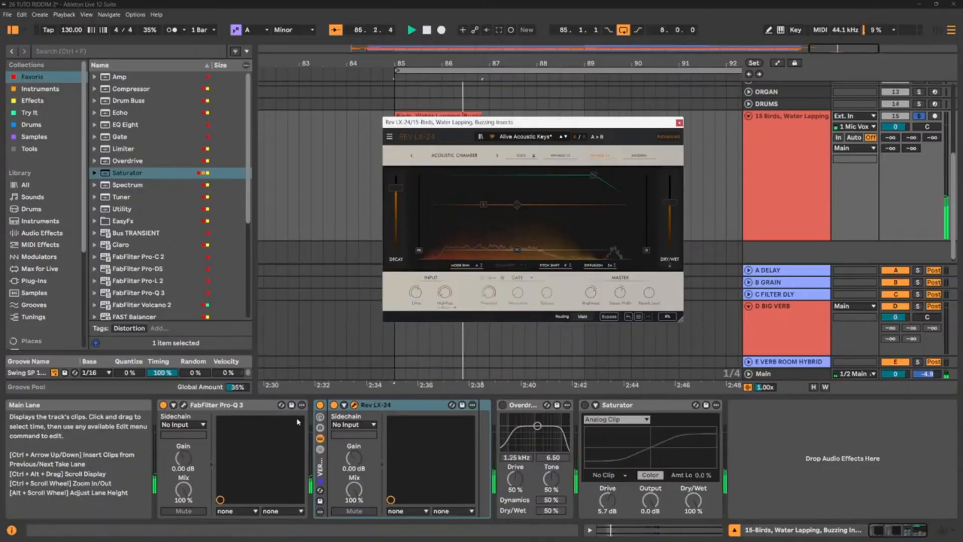
# Lower the FabFilter Pro-Q 3 low-cut frequency to about 121 Hz while auditioning the Birds clip
pyautogui.click(185, 405)
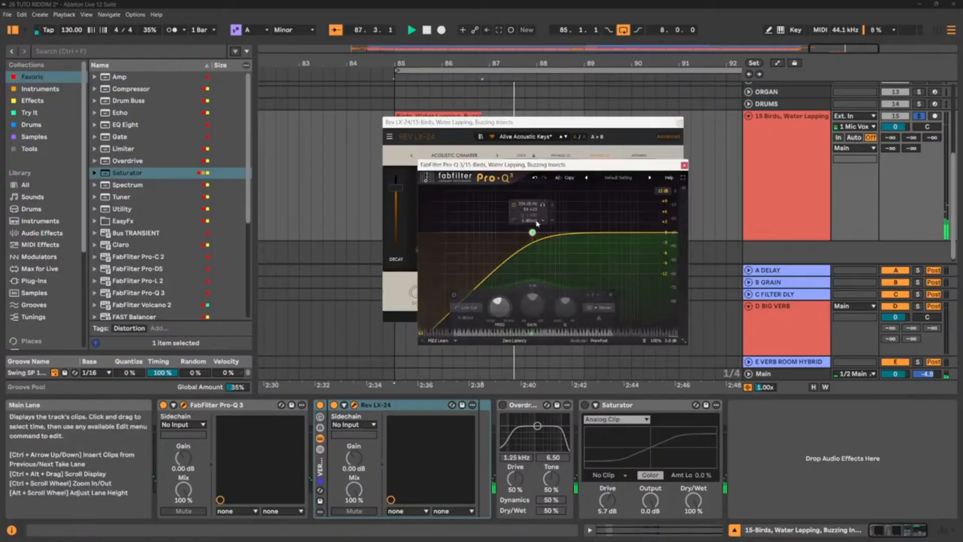
pyautogui.press('space')
pyautogui.press('space')
pyautogui.moveTo(529, 235); pyautogui.dragTo(501, 234)
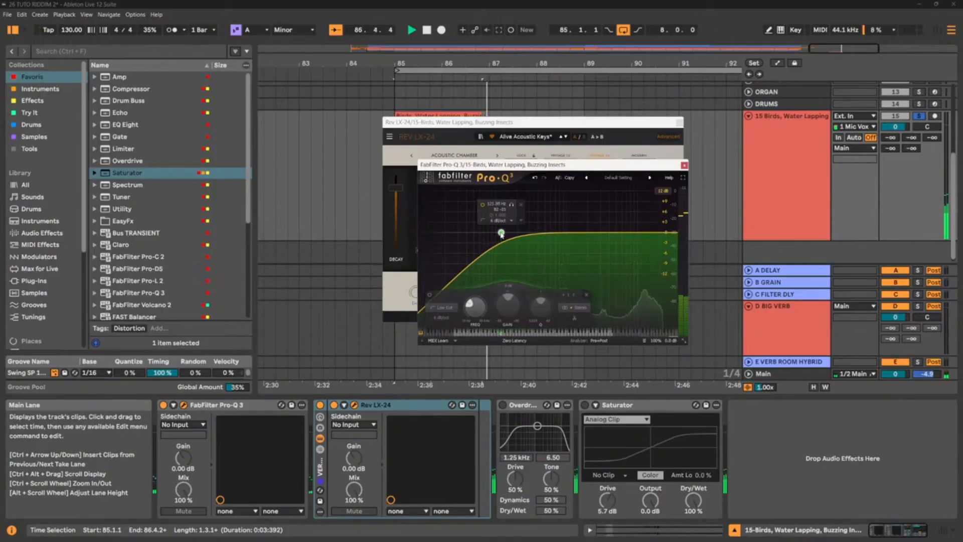
pyautogui.press('space')
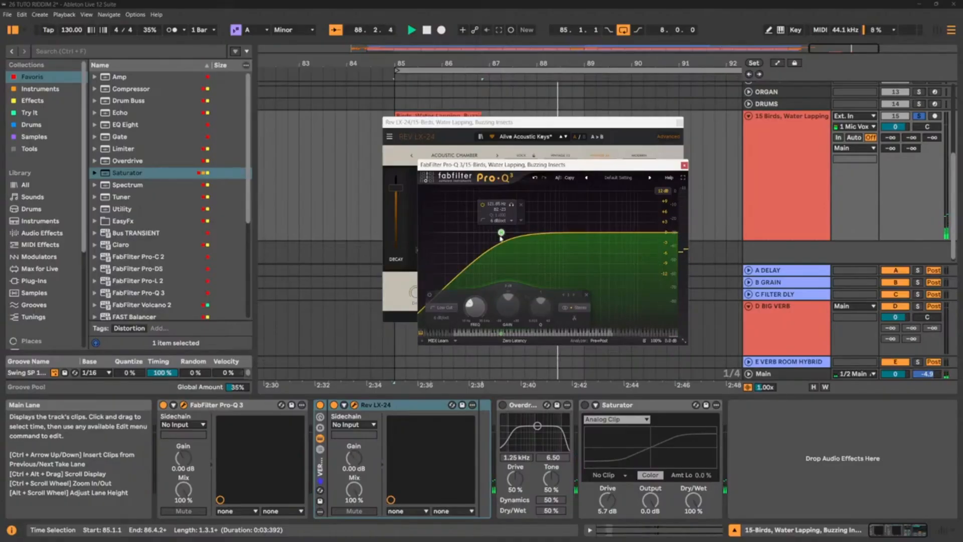
pyautogui.press('space')
pyautogui.press('space')
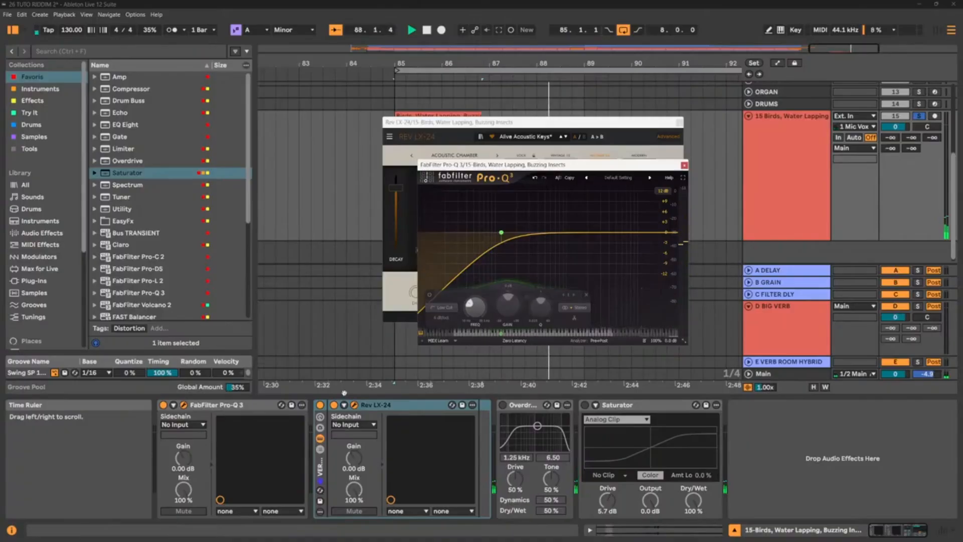
# Switch off the Rev LX-24 rack, audition the clip without reverb and close both plug-in windows
pyautogui.click(320, 406)
pyautogui.press('space')
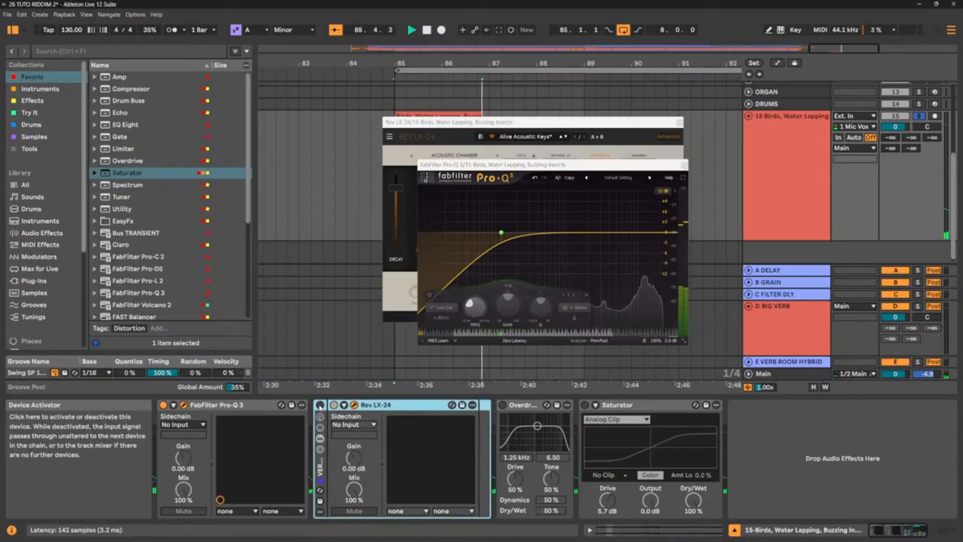
pyautogui.press('space')
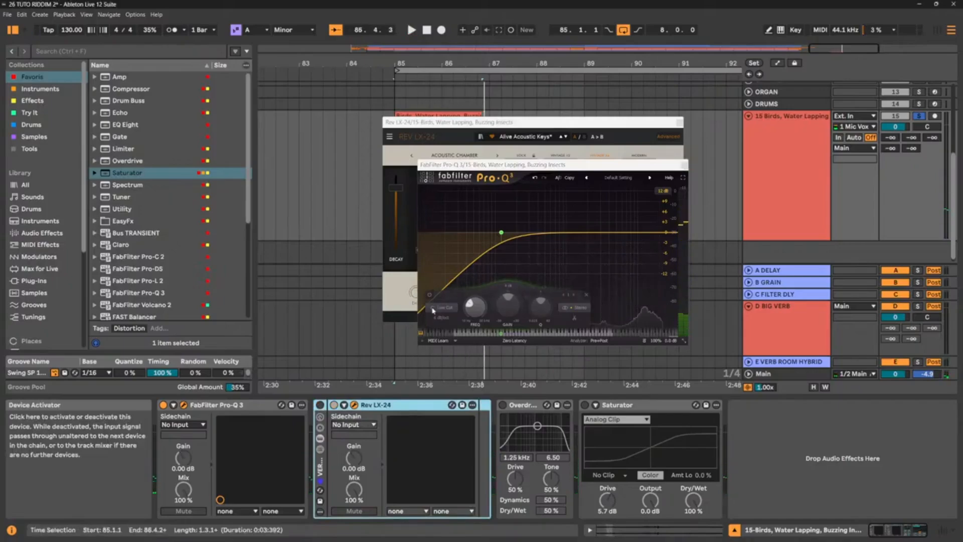
pyautogui.click(683, 166)
pyautogui.click(679, 122)
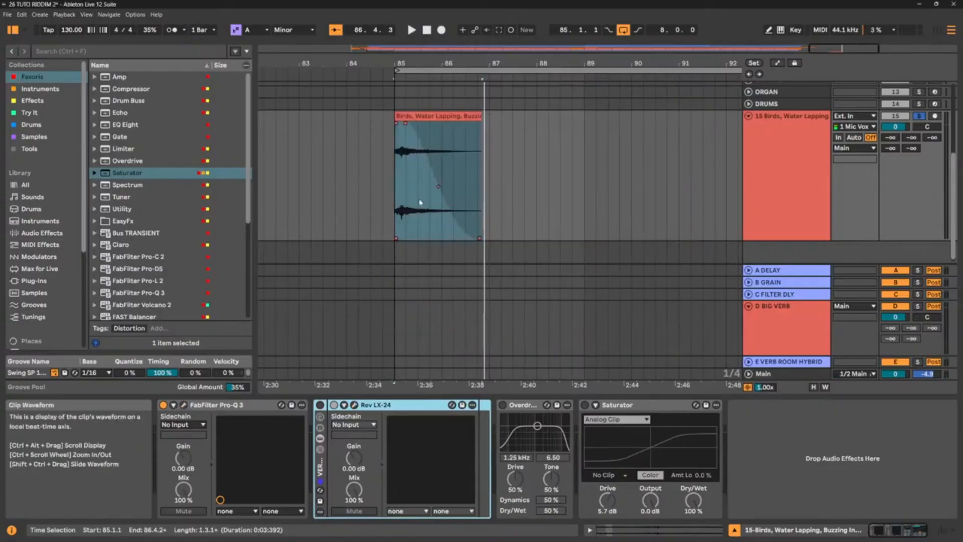
# Add Auto Filter from the audio effects between Pro-Q 3 and the reverb rack on the Birds track
pyautogui.moveTo(409, 195)
pyautogui.mouseDown()
pyautogui.moveTo(484, 200)
pyautogui.moveTo(424, 197)
pyautogui.mouseUp()
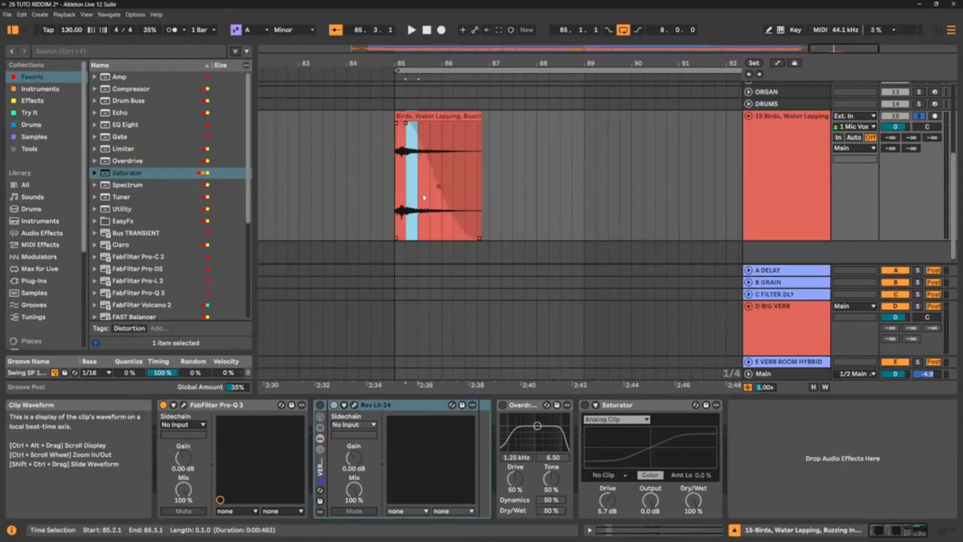
pyautogui.click(396, 184)
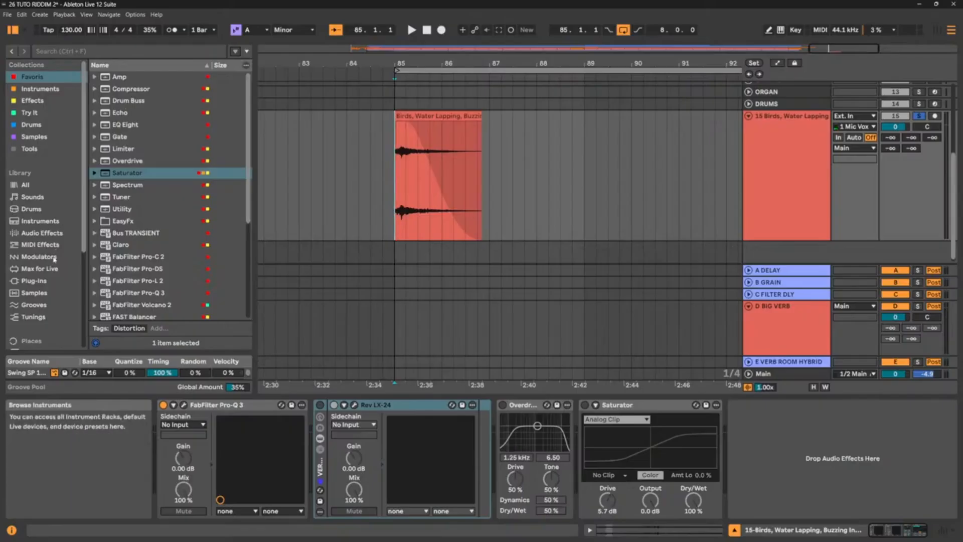
pyautogui.click(46, 233)
pyautogui.scroll(9, 127, 92)
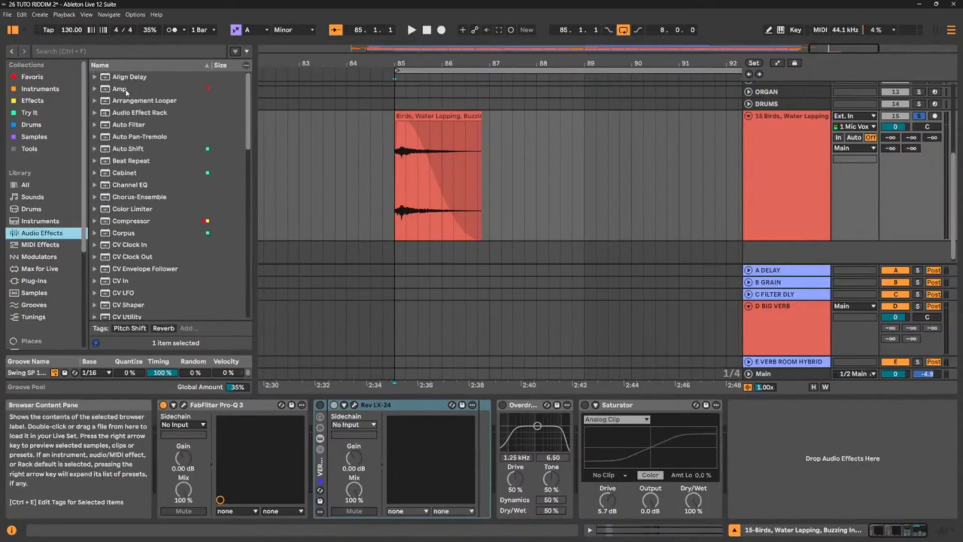
pyautogui.click(121, 125)
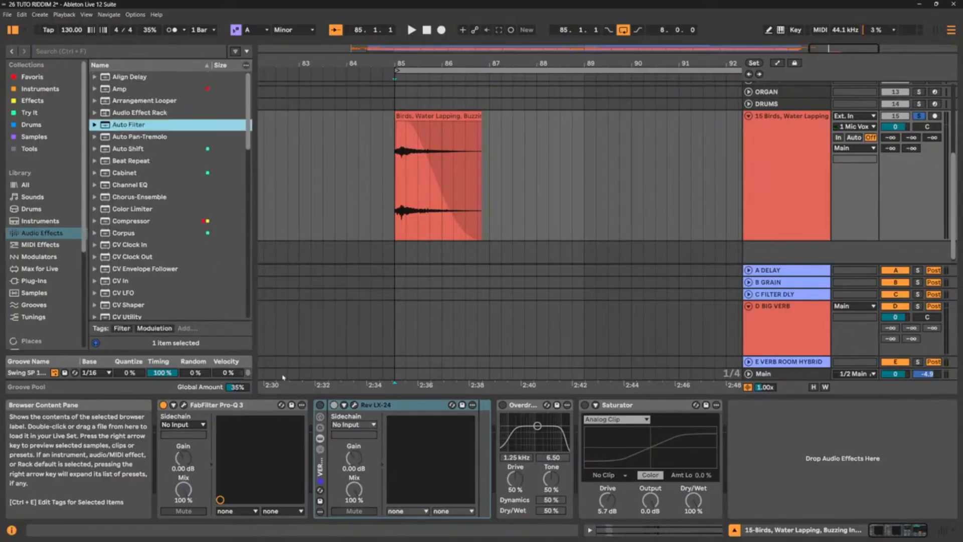
pyautogui.press('Return')
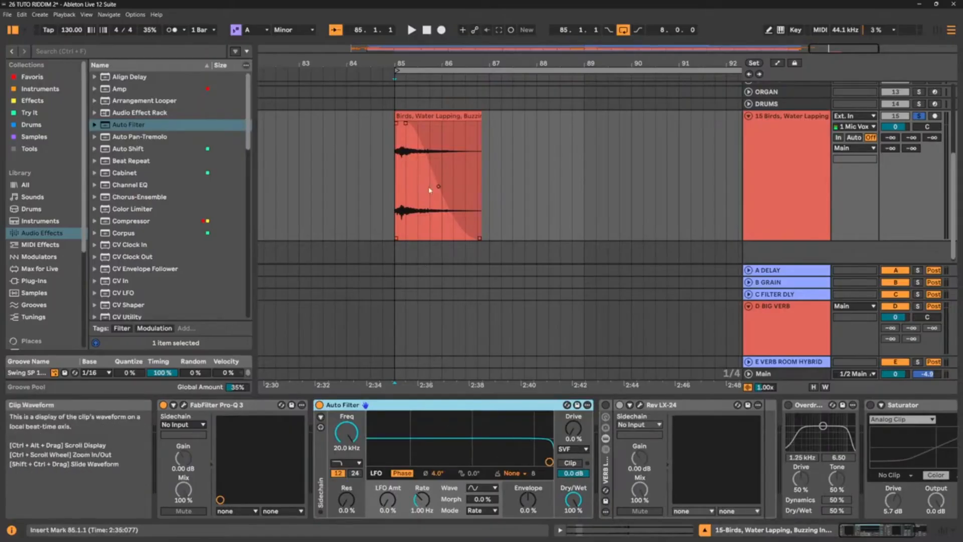
# Set the Auto Filter frequency to 788 Hz and its resonance to 21 % while auditioning the clip from its start
pyautogui.moveTo(395, 160); pyautogui.dragTo(409, 163)
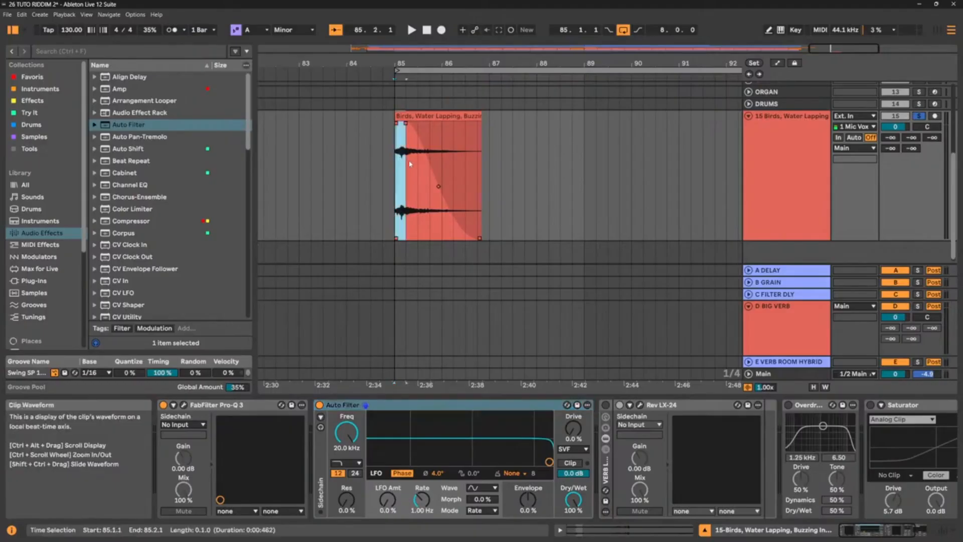
pyautogui.press('space')
pyautogui.press('space')
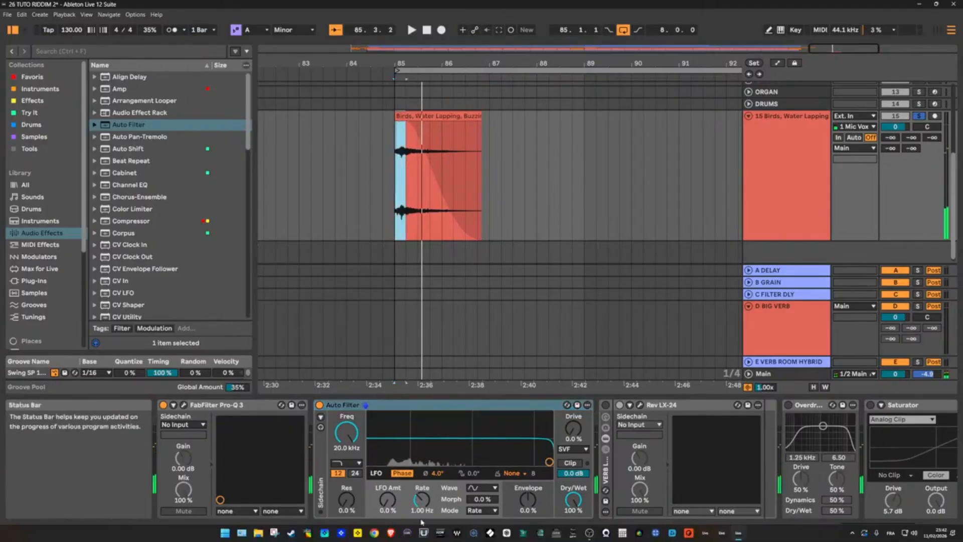
pyautogui.click(345, 437)
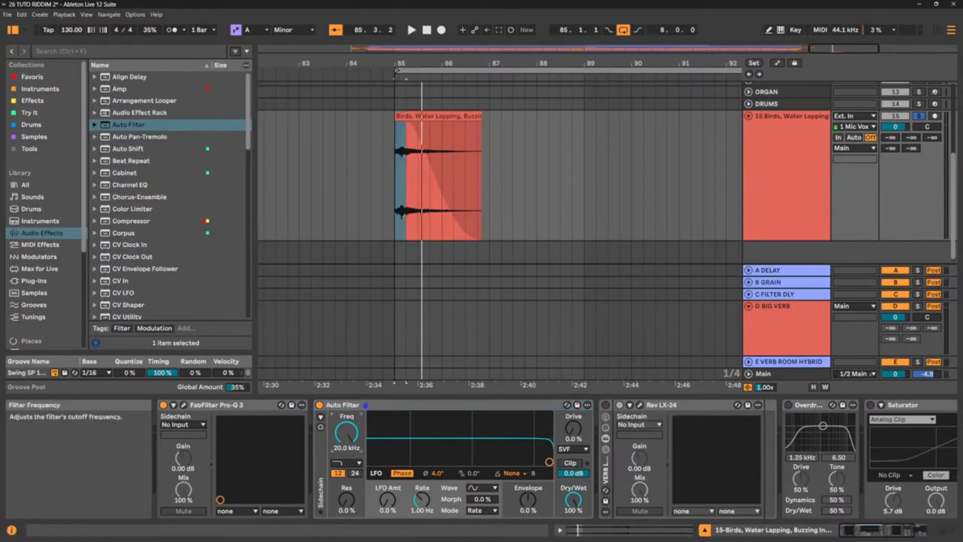
pyautogui.press('space')
pyautogui.moveTo(345, 436); pyautogui.dragTo(346, 489)
pyautogui.press('space')
pyautogui.press('space')
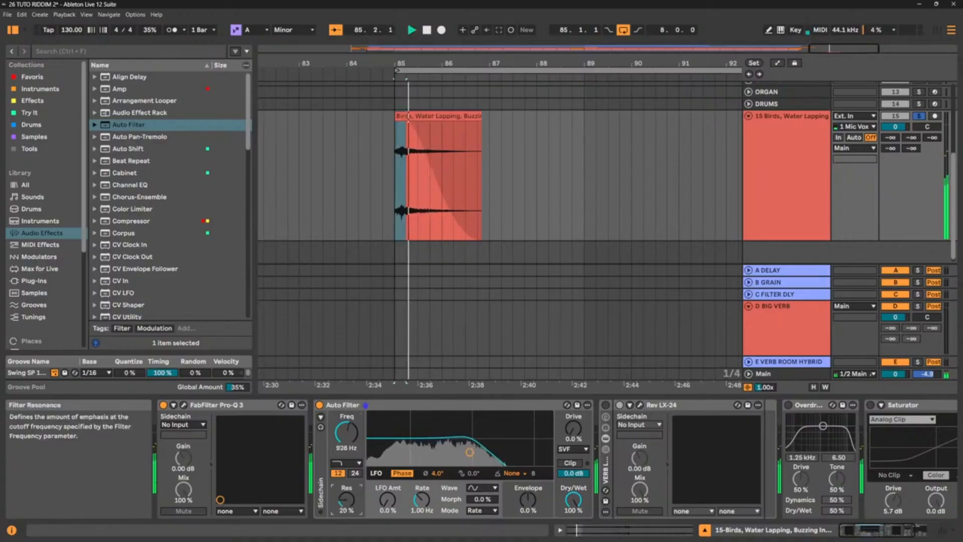
pyautogui.press('space')
pyautogui.press('space')
pyautogui.moveTo(346, 432); pyautogui.dragTo(346, 431)
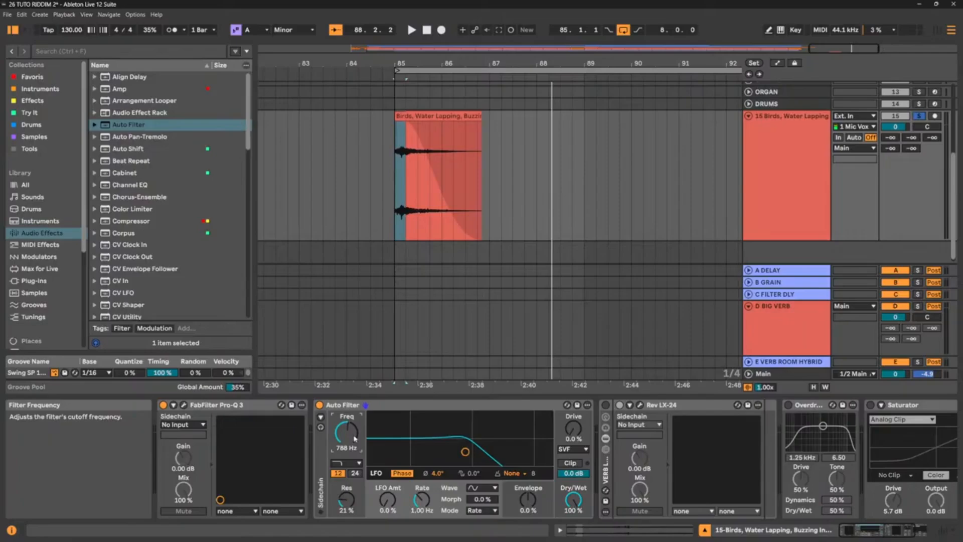
# Set the Auto Filter envelope amount to 59 % and audition the filtered clip
pyautogui.click(528, 499)
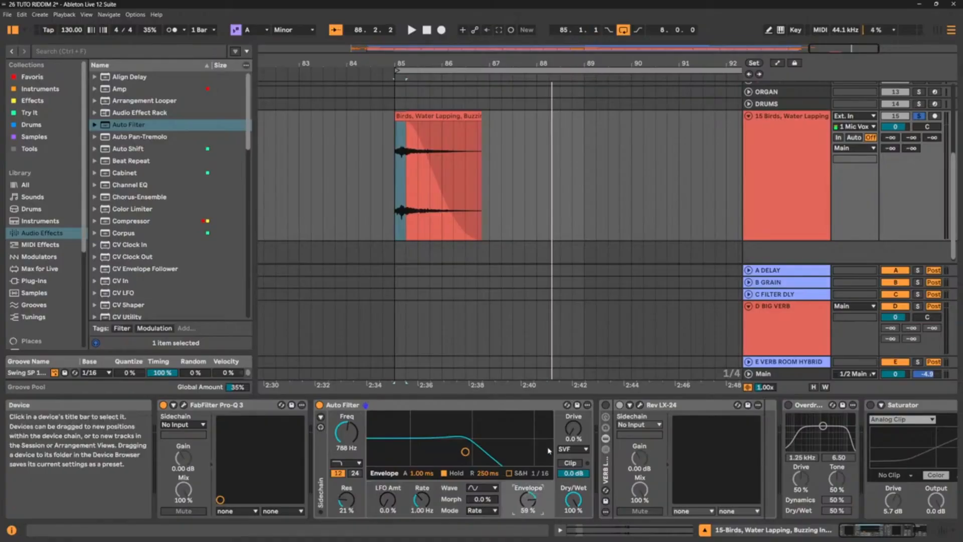
pyautogui.press('space')
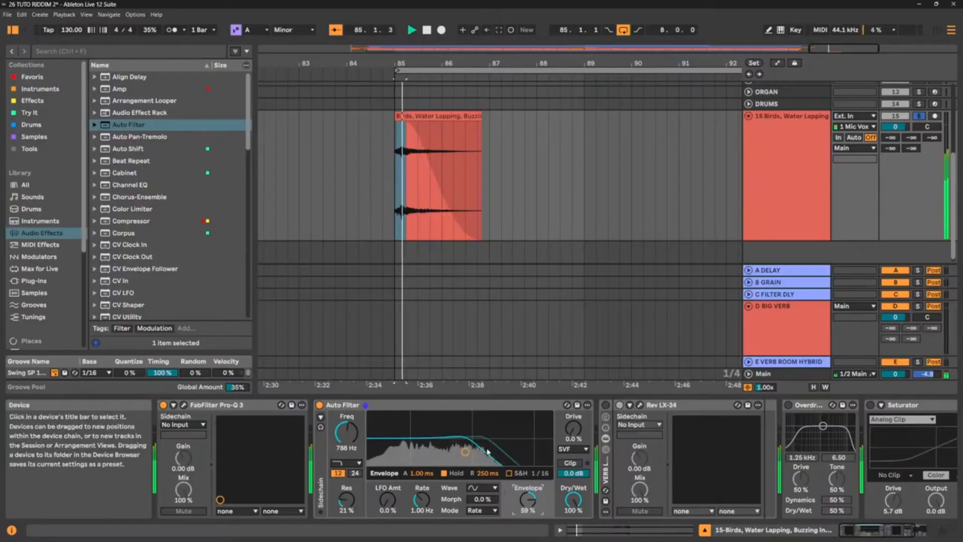
# Raise the Auto Filter envelope amount to 100% and audition the birds clip
pyautogui.moveTo(527, 507); pyautogui.dragTo(527, 482)
pyautogui.press('space')
pyautogui.press('space')
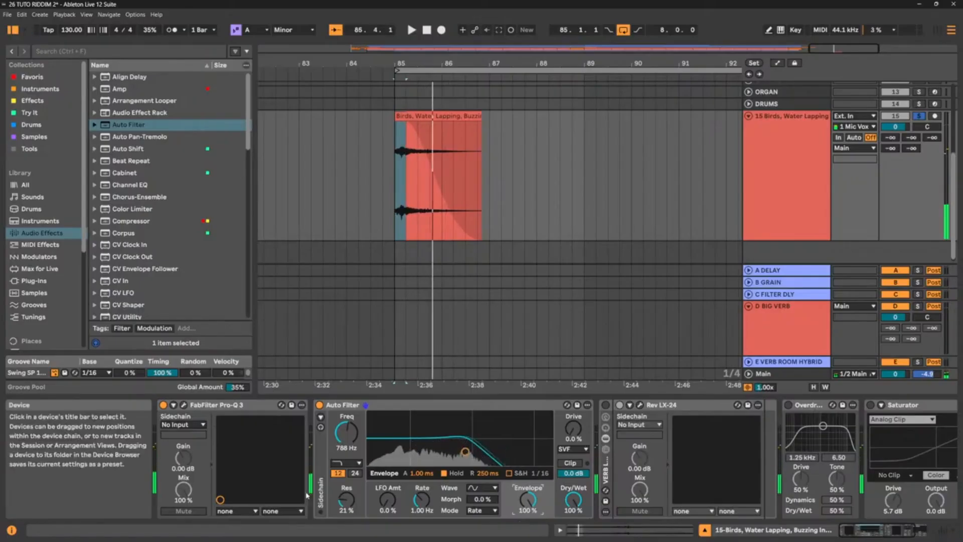
pyautogui.press('space')
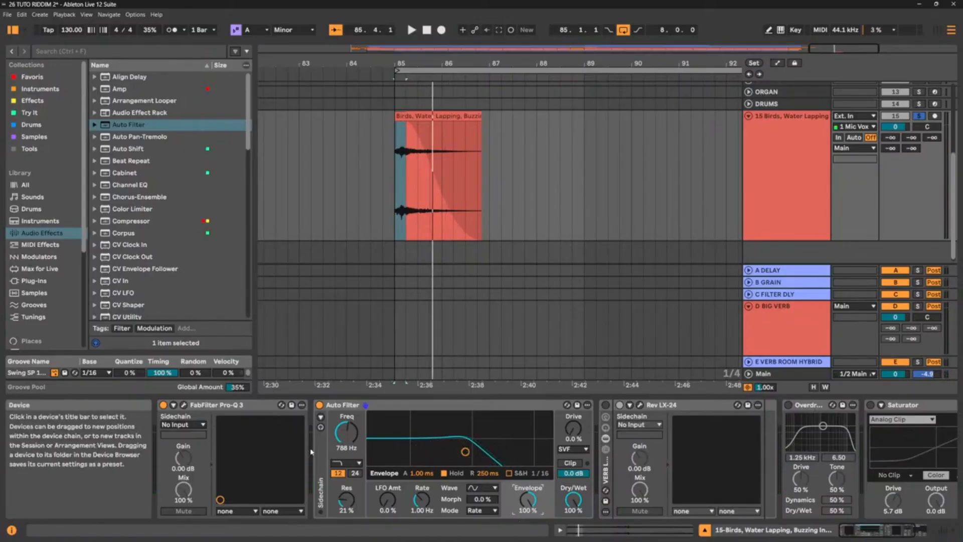
pyautogui.press('space')
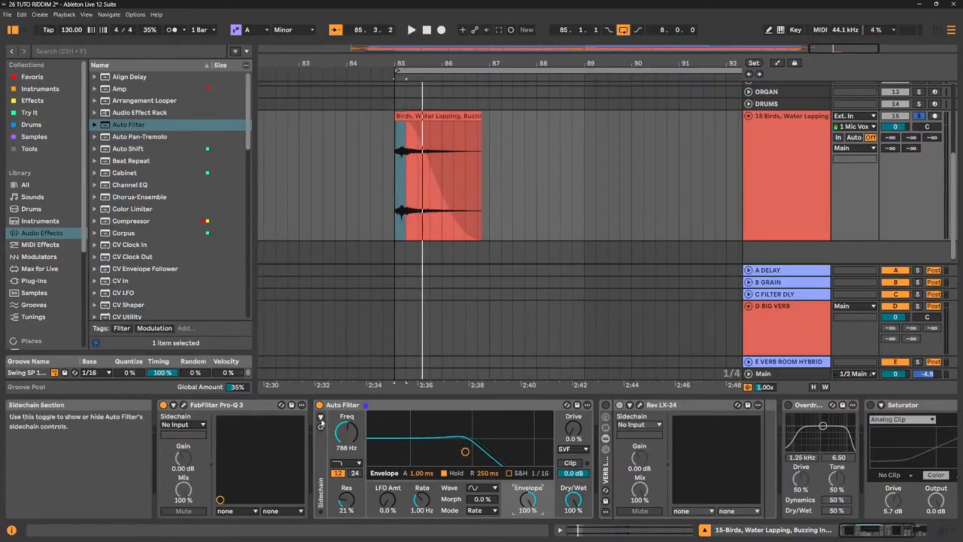
# Show the Auto Filter sidechain controls and raise the sidechain gain while auditioning the clip repeatedly
pyautogui.click(317, 464)
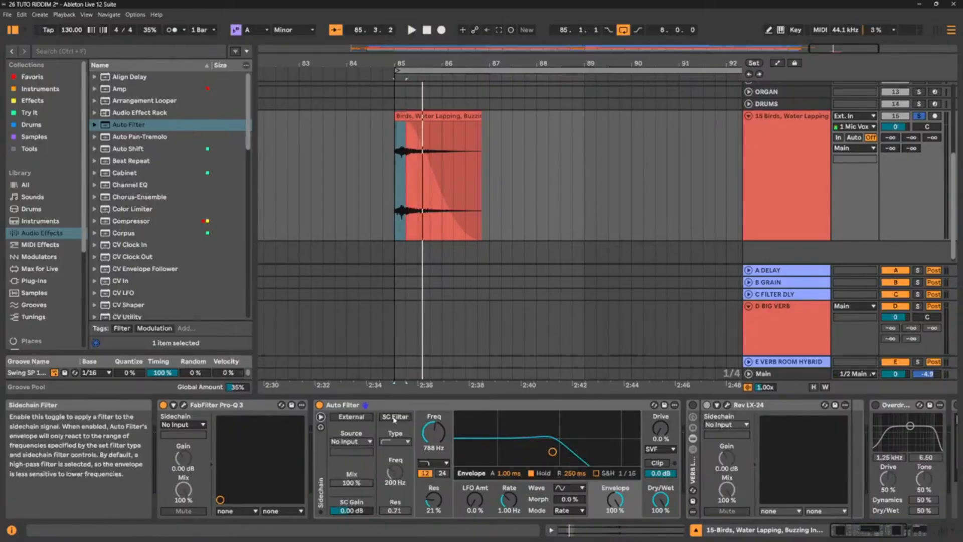
pyautogui.press('space')
pyautogui.moveTo(351, 510); pyautogui.dragTo(351, 495)
pyautogui.press('space')
pyautogui.press('space')
pyautogui.moveTo(351, 511); pyautogui.dragTo(351, 506)
pyautogui.press('space')
pyautogui.press('space')
pyautogui.press('space')
pyautogui.press('space')
# Lower the Auto Filter resonance and set the sidechain gain to 8.69 dB, auditioning each change
pyautogui.moveTo(434, 500); pyautogui.dragTo(437, 508)
pyautogui.press('space')
pyautogui.press('space')
pyautogui.moveTo(351, 510); pyautogui.dragTo(351, 507)
pyautogui.press('space')
pyautogui.press('space')
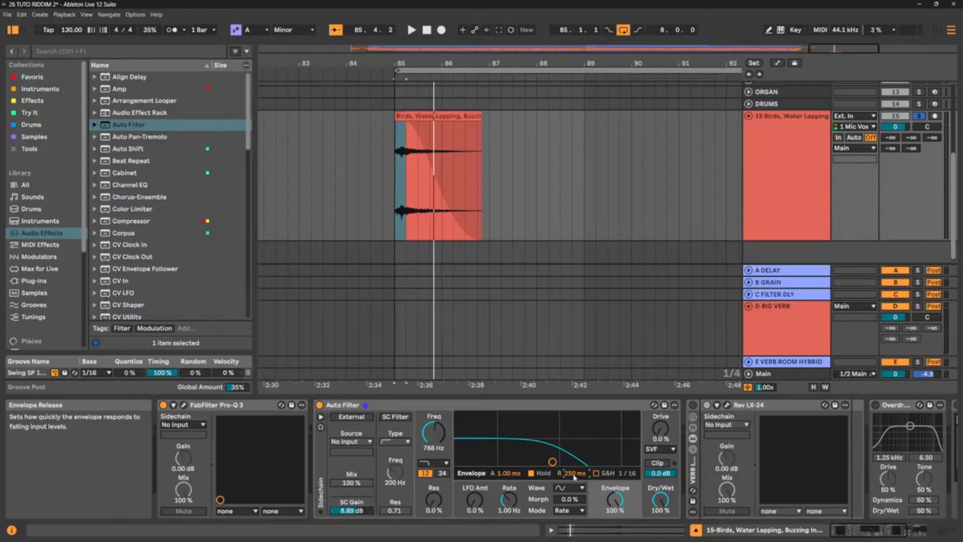
# Lengthen the Auto Filter envelope release to 750 ms and set the sidechain gain to 6.50 dB while auditioning
pyautogui.press('space')
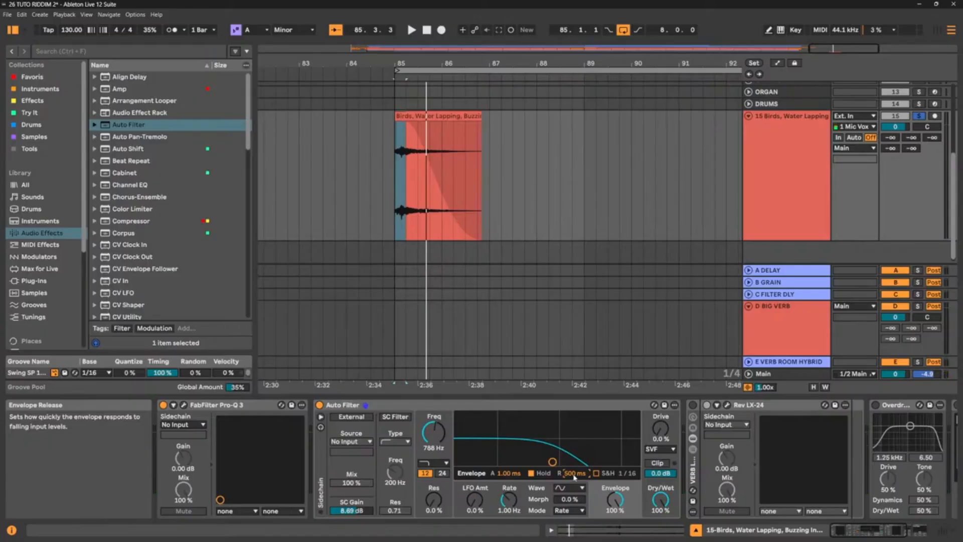
pyautogui.press('space')
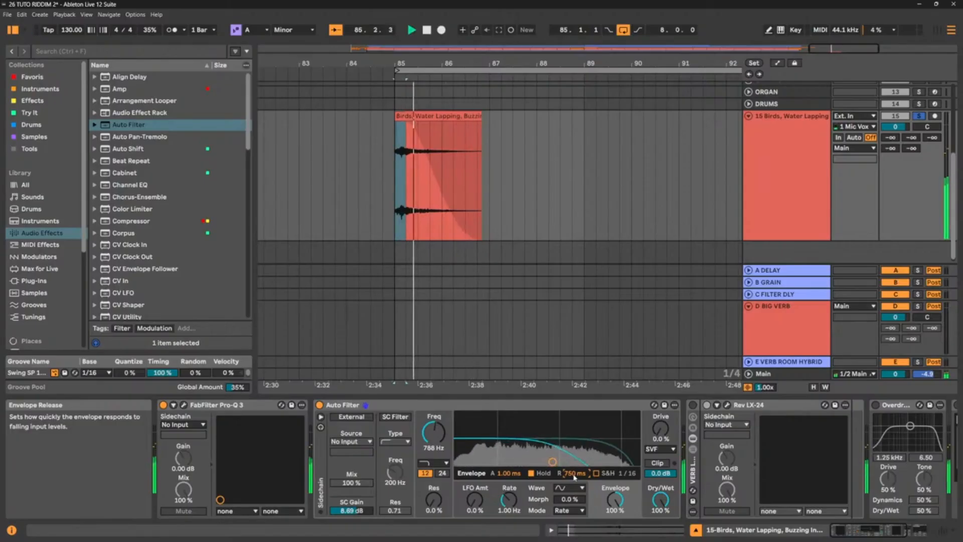
pyautogui.press('space')
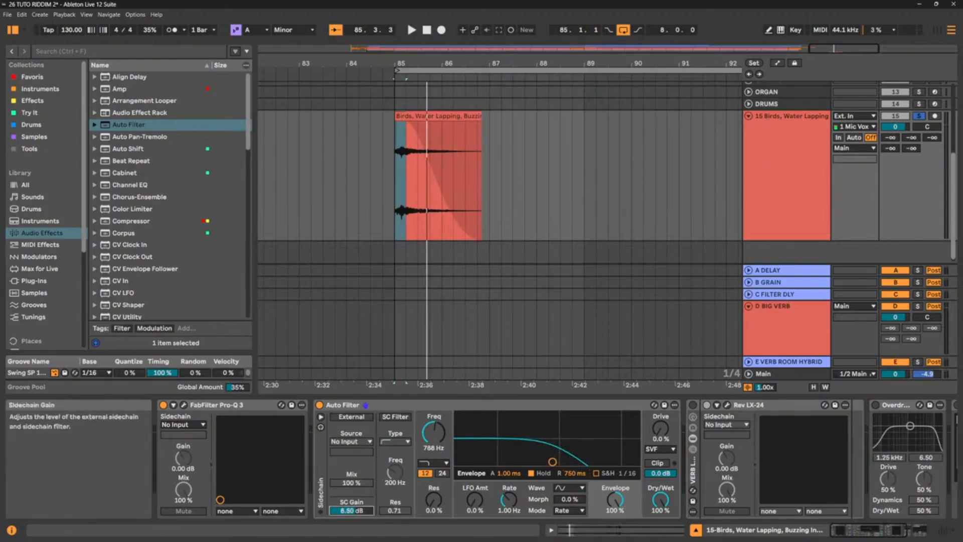
pyautogui.press('space')
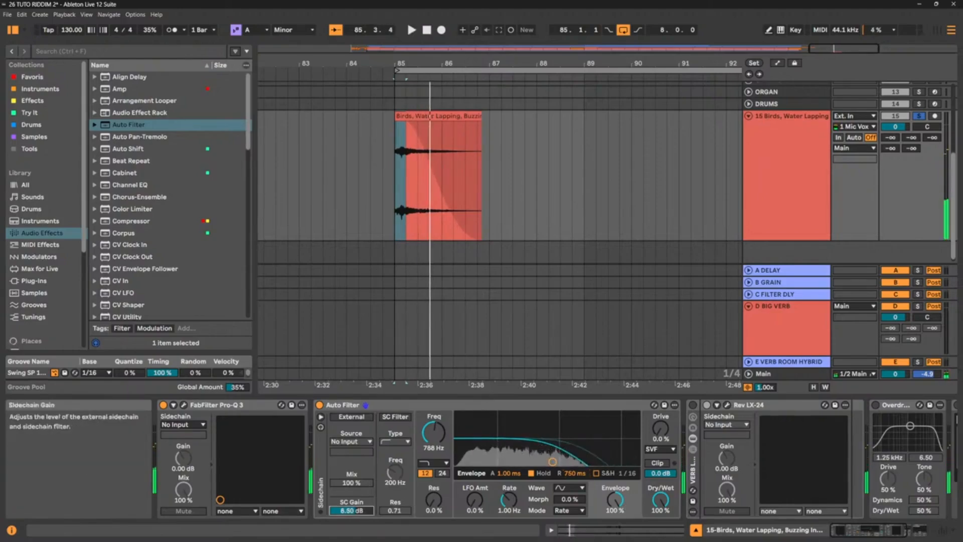
pyautogui.press('space')
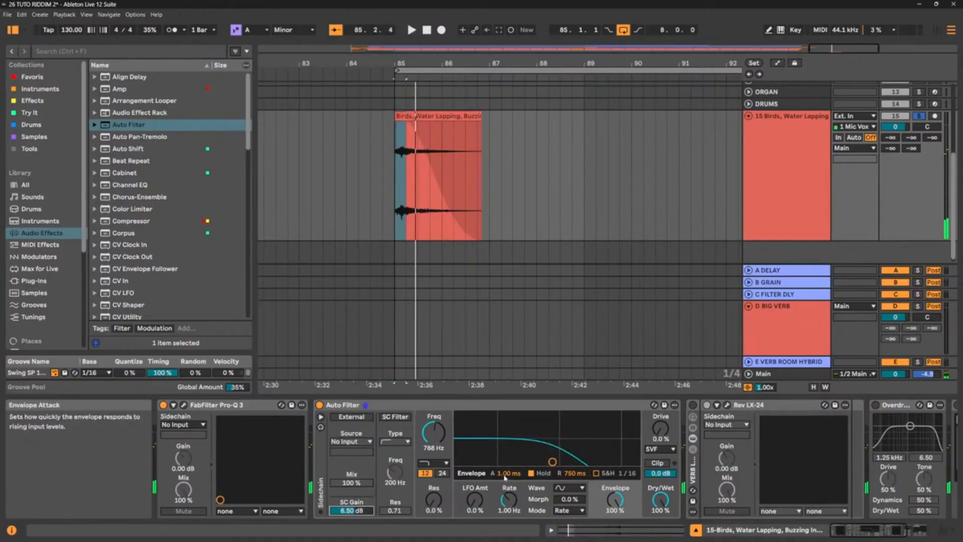
# Set the Auto Filter envelope attack to 5.31 ms and listen to the clip
pyautogui.press('space')
pyautogui.moveTo(509, 473); pyautogui.dragTo(509, 468)
pyautogui.press('space')
pyautogui.press('space')
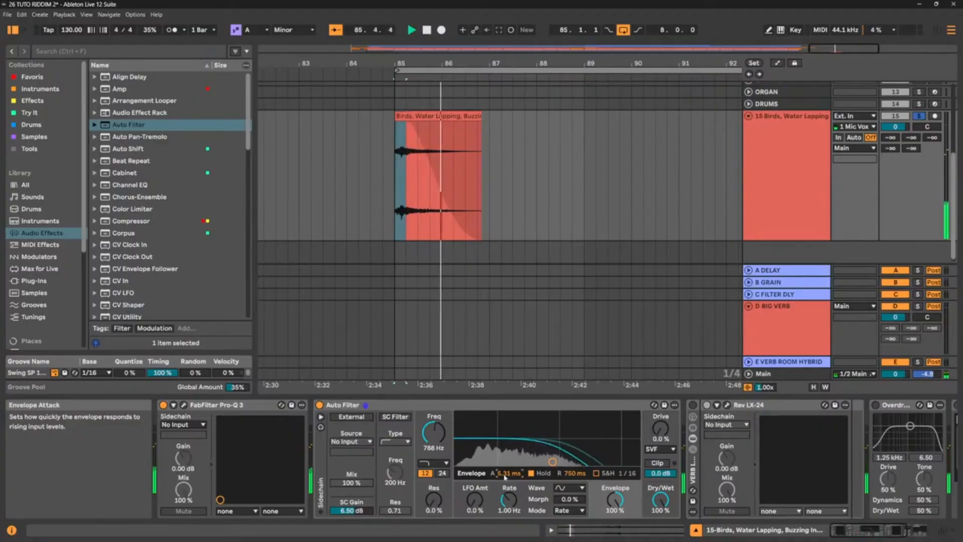
pyautogui.press('space')
pyautogui.click(523, 409)
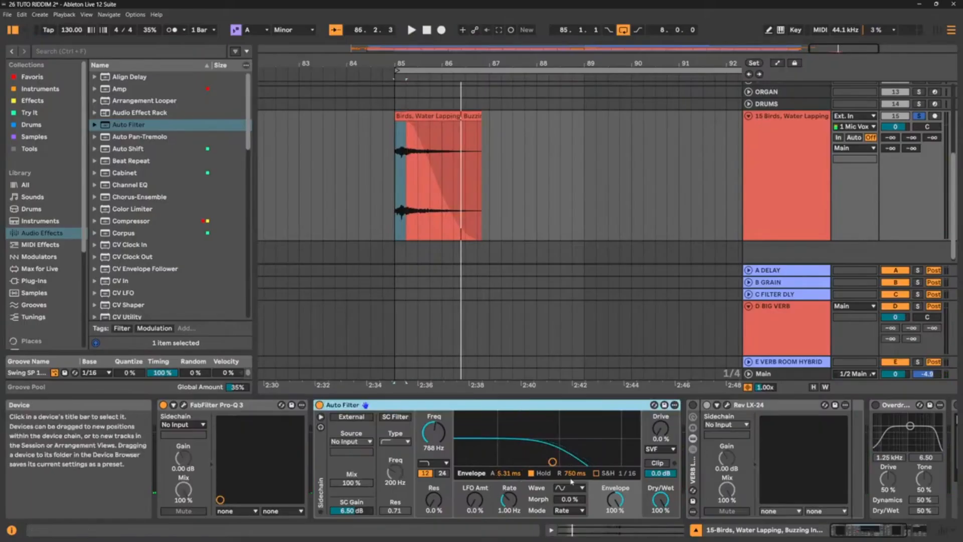
# Adjust the filter point to 778 Hz with 12% resonance, and set the sidechain gain to 5.88 dB during playback
pyautogui.moveTo(552, 462); pyautogui.dragTo(552, 458)
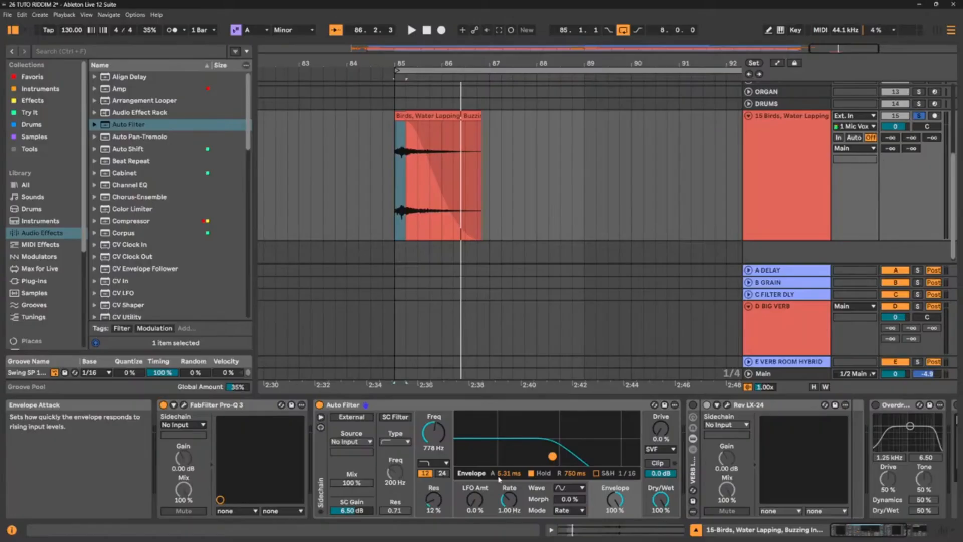
pyautogui.press('space')
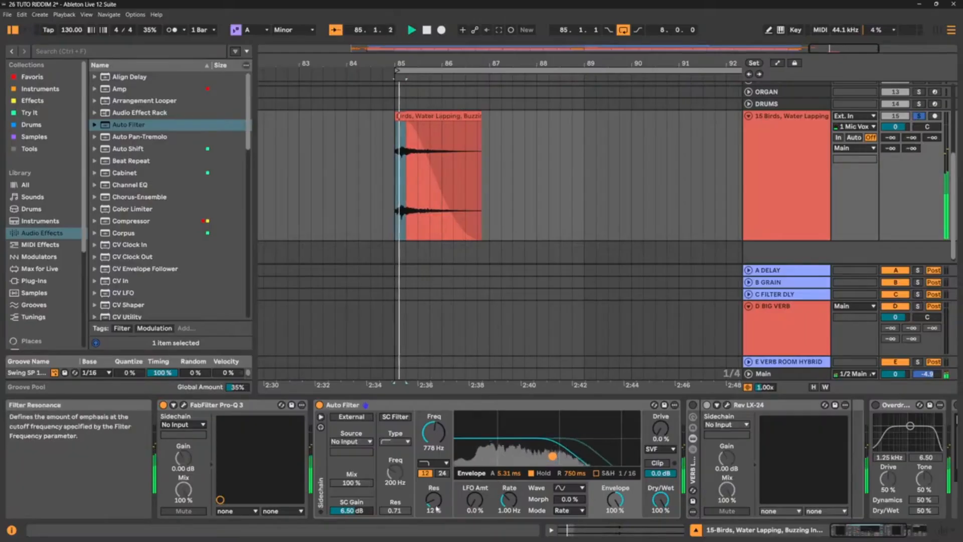
pyautogui.moveTo(351, 510); pyautogui.dragTo(351, 514)
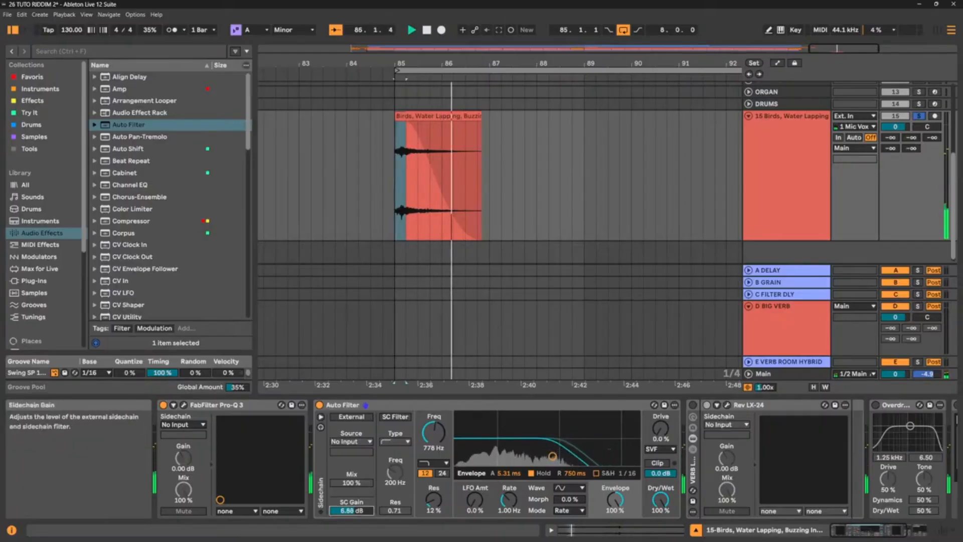
# Compare the clip's sound with the Auto Filter bypassed and re-enabled
pyautogui.click(319, 405)
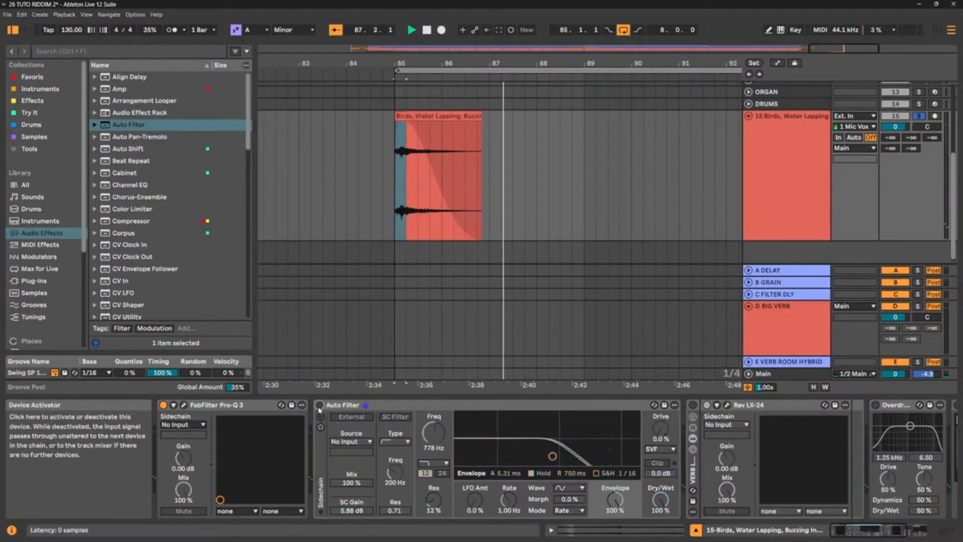
pyautogui.press('space')
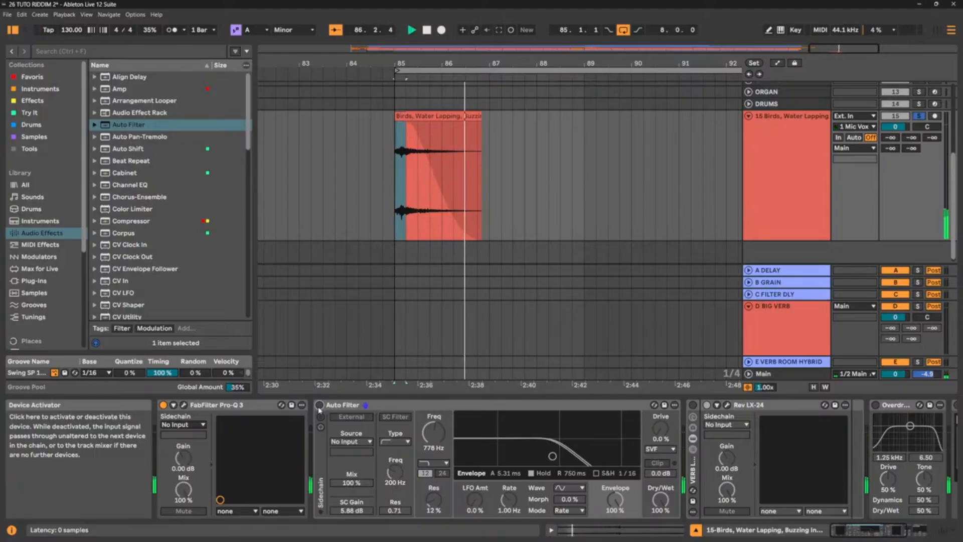
pyautogui.press('space')
pyautogui.press('space')
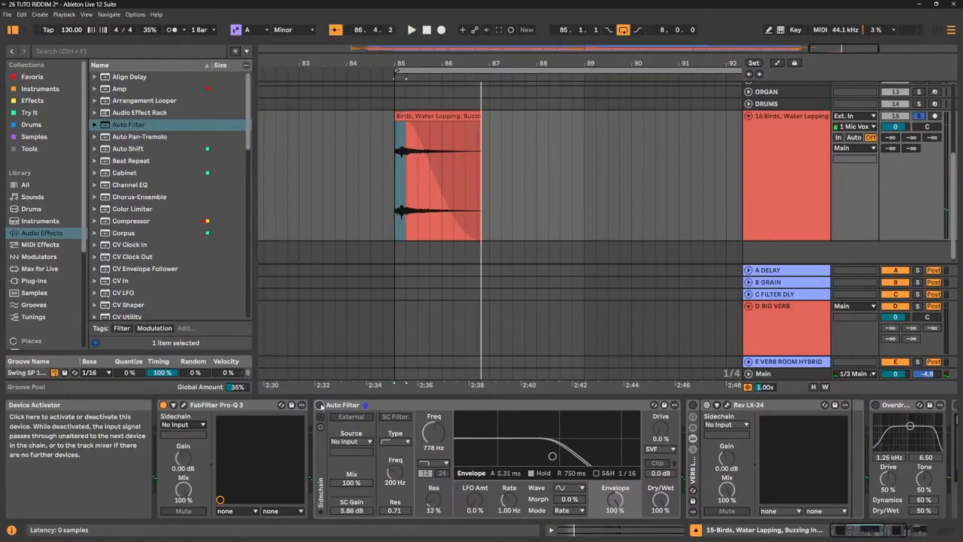
pyautogui.click(320, 404)
pyautogui.press('space')
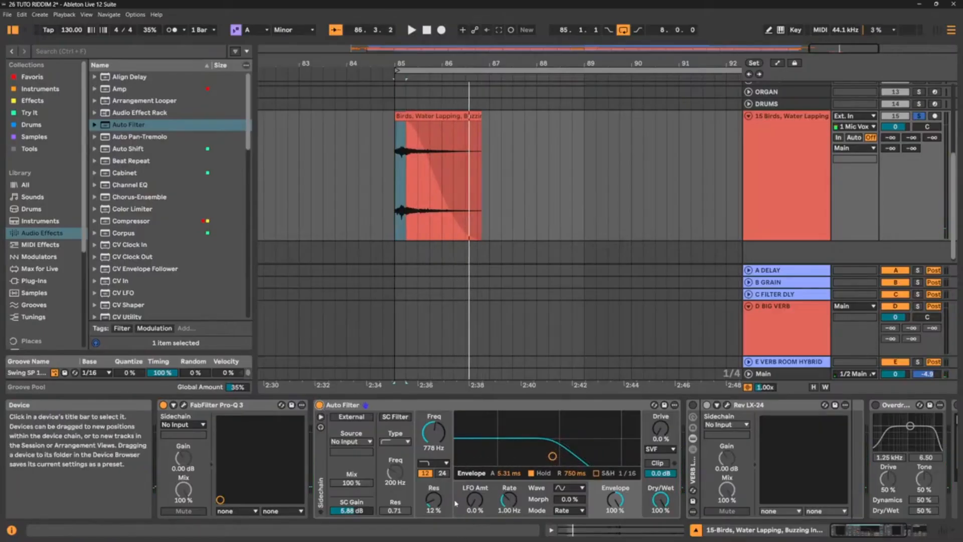
# Set the Auto Filter sidechain gain to 7.13 dB and the envelope attack to 11.0 ms while playing the clip
pyautogui.press('space')
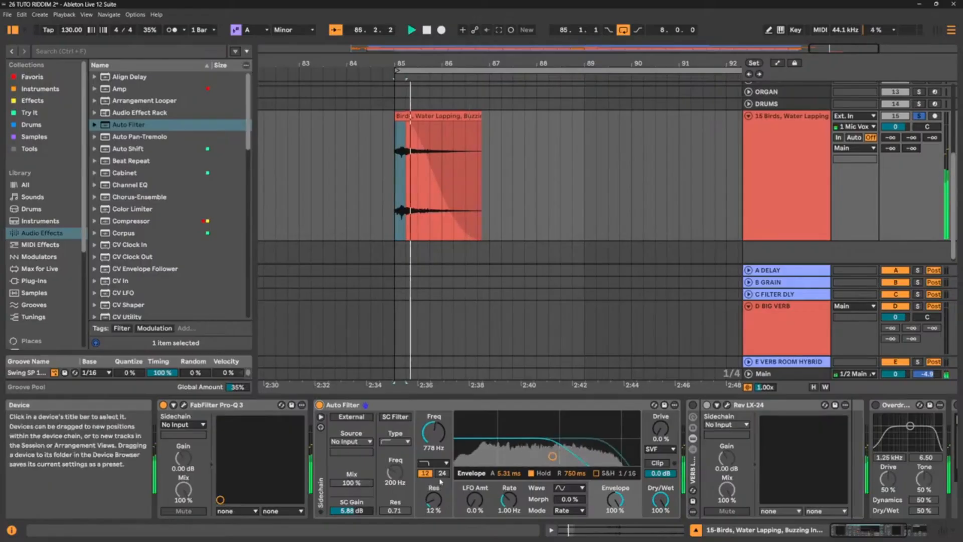
pyautogui.press('space')
pyautogui.click(364, 511)
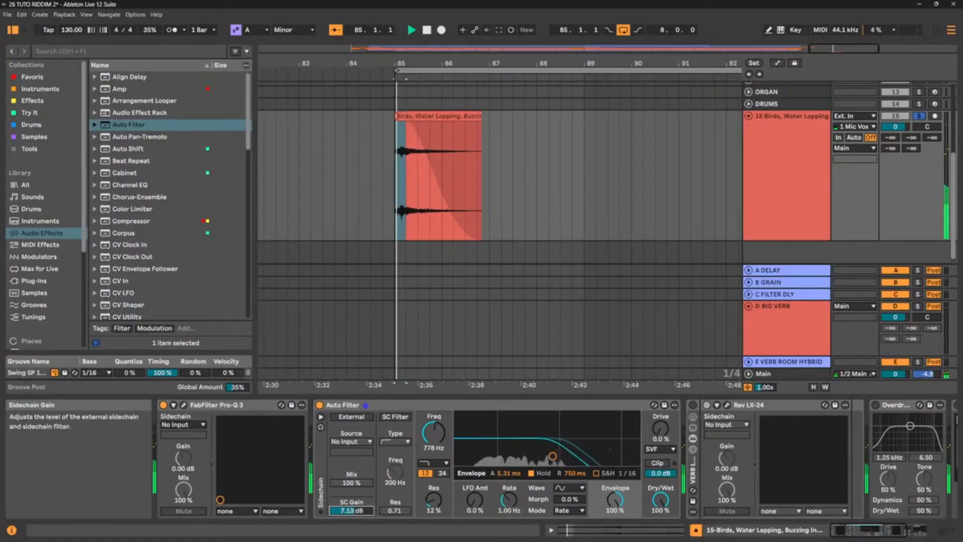
pyautogui.moveTo(509, 478); pyautogui.dragTo(509, 471)
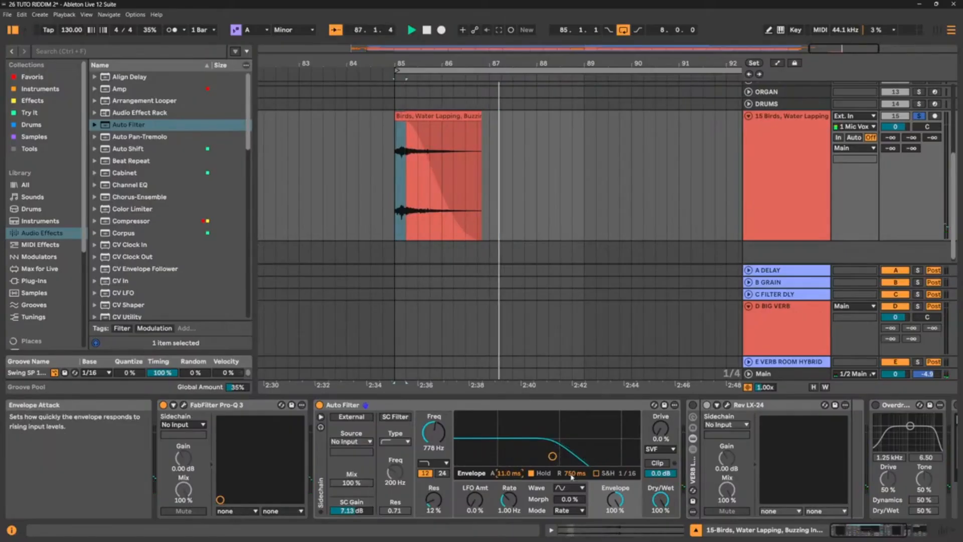
# Lengthen the Auto Filter envelope release to 1.55 s and the attack to 13.4 ms, auditioning the clip between changes
pyautogui.press('space')
pyautogui.press('space')
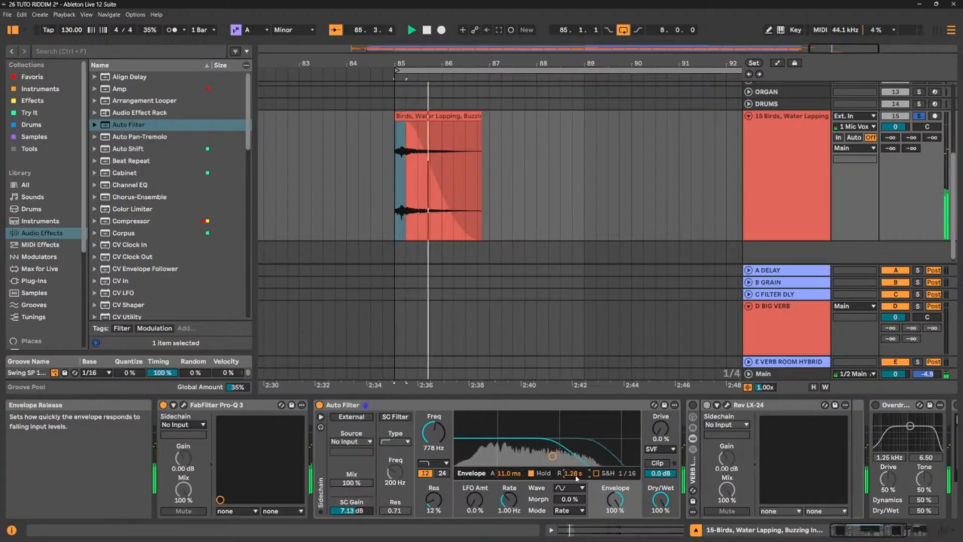
pyautogui.press('space')
pyautogui.press('space')
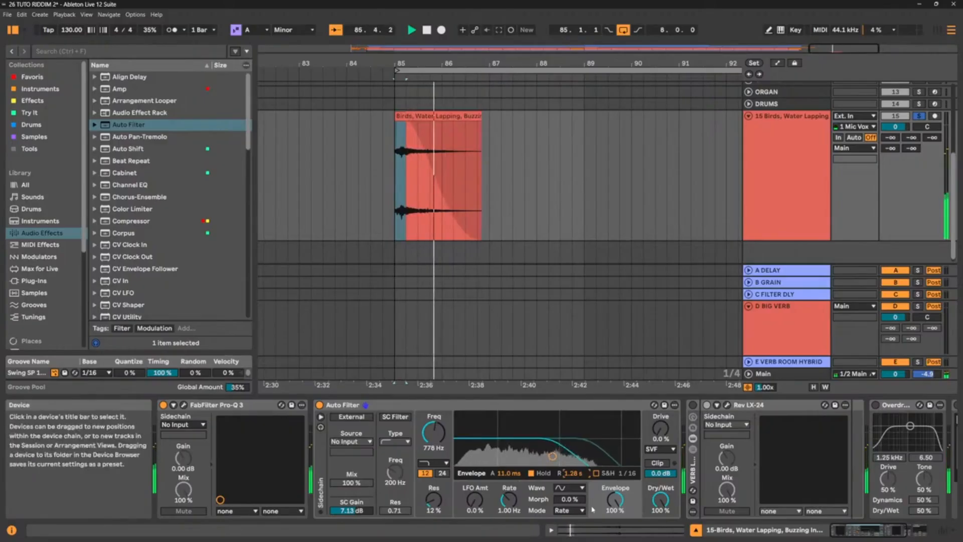
pyautogui.press('space')
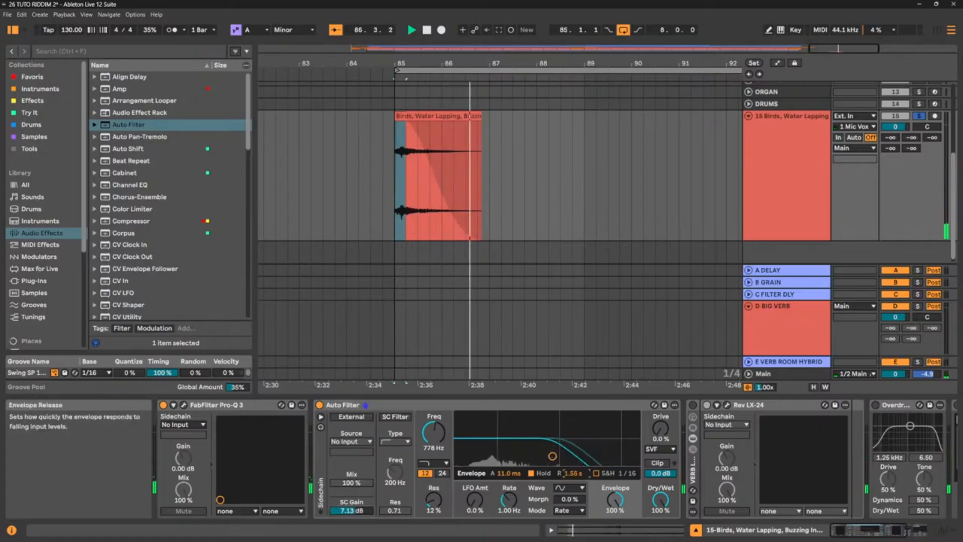
pyautogui.press('space')
pyautogui.press('space')
pyautogui.press('space')
# Compare the clip against the fully dry signal, restore Dry/Wet to 100%, and raise the filter frequency to 928 Hz
pyautogui.press('space')
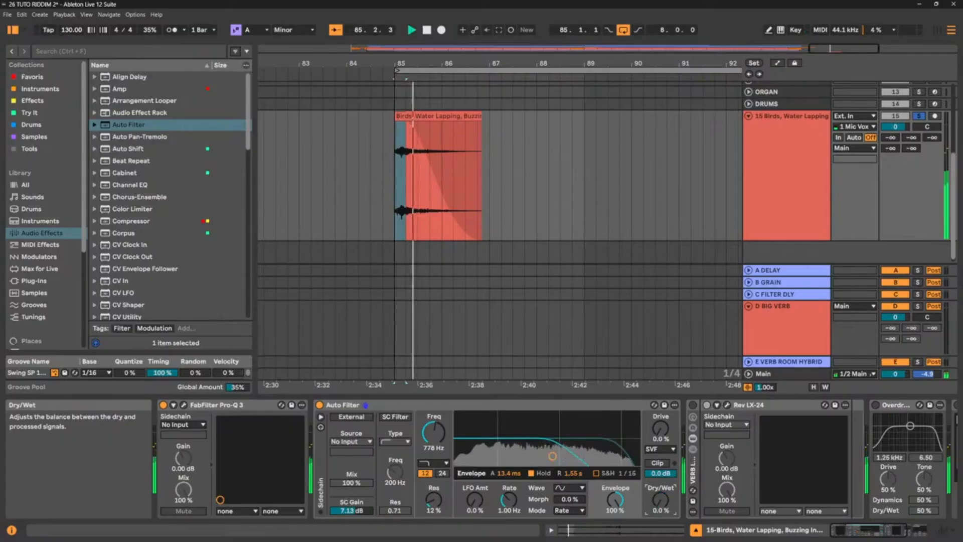
pyautogui.press('space')
pyautogui.press('space')
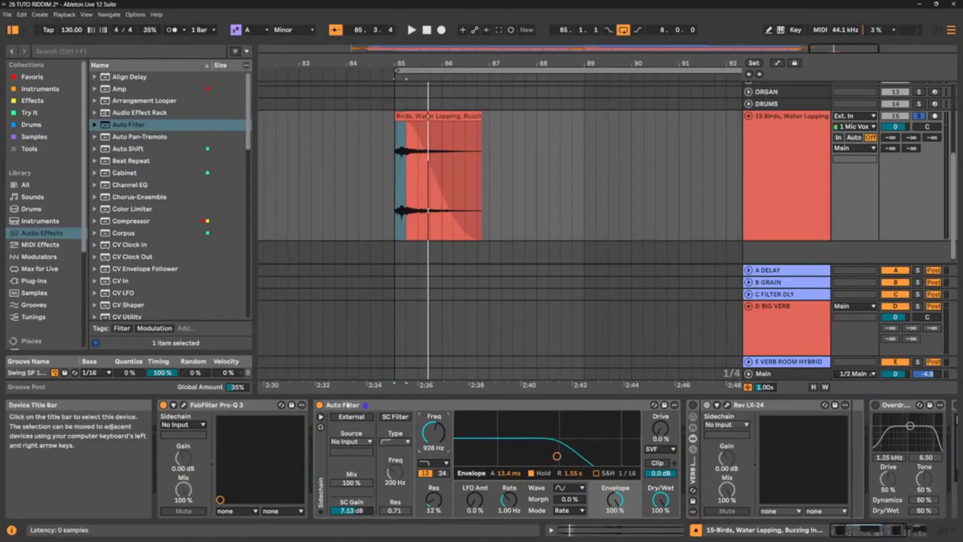
pyautogui.press('space')
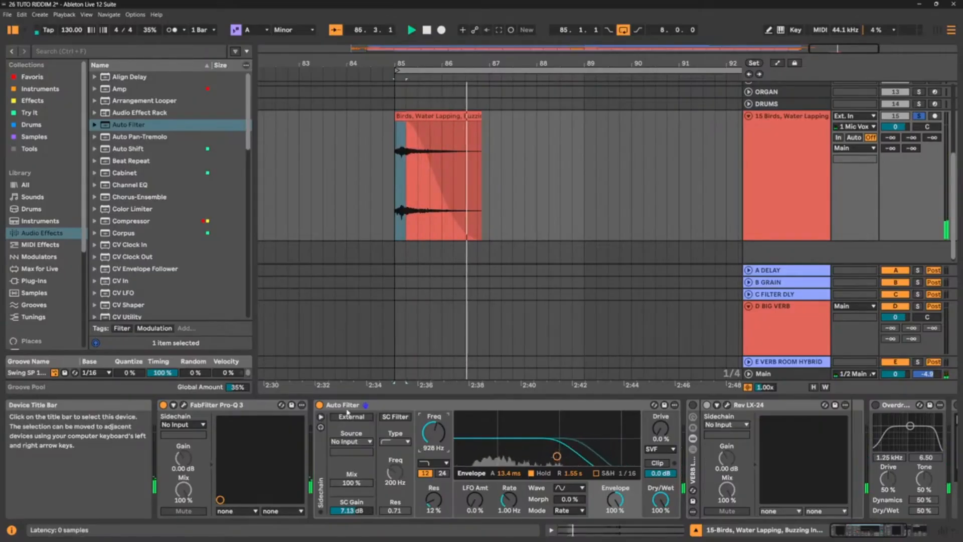
pyautogui.press('space')
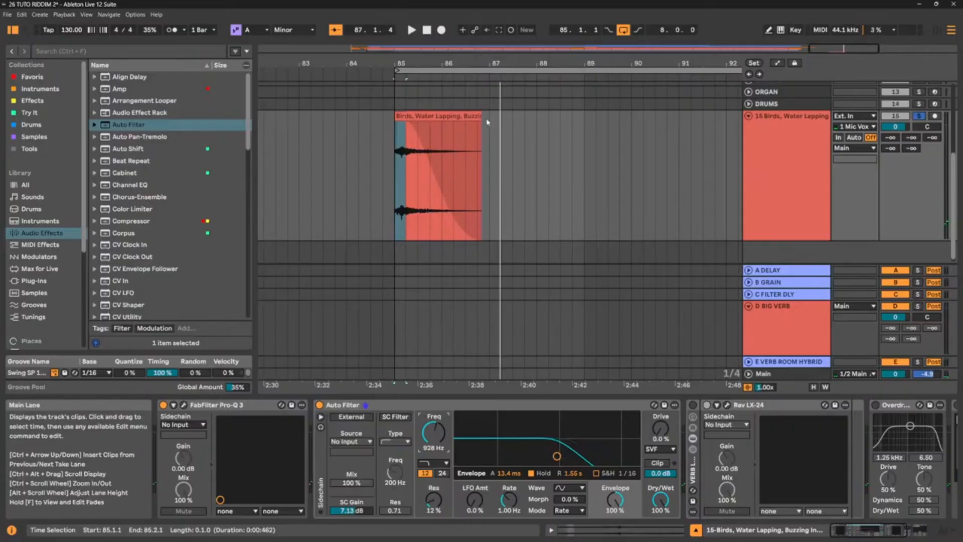
# Extend the birds clip to about 87.2.2 and move its fade-out start close to the clip's beginning
pyautogui.moveTo(480, 116); pyautogui.dragTo(517, 116)
pyautogui.press('space')
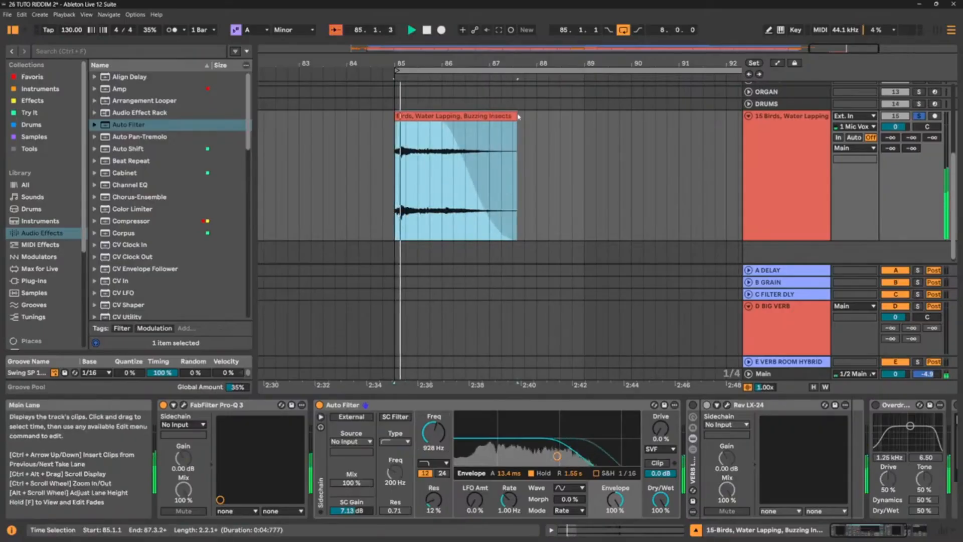
pyautogui.moveTo(441, 122); pyautogui.dragTo(409, 124)
pyautogui.moveTo(516, 117); pyautogui.dragTo(503, 118)
pyautogui.press('space')
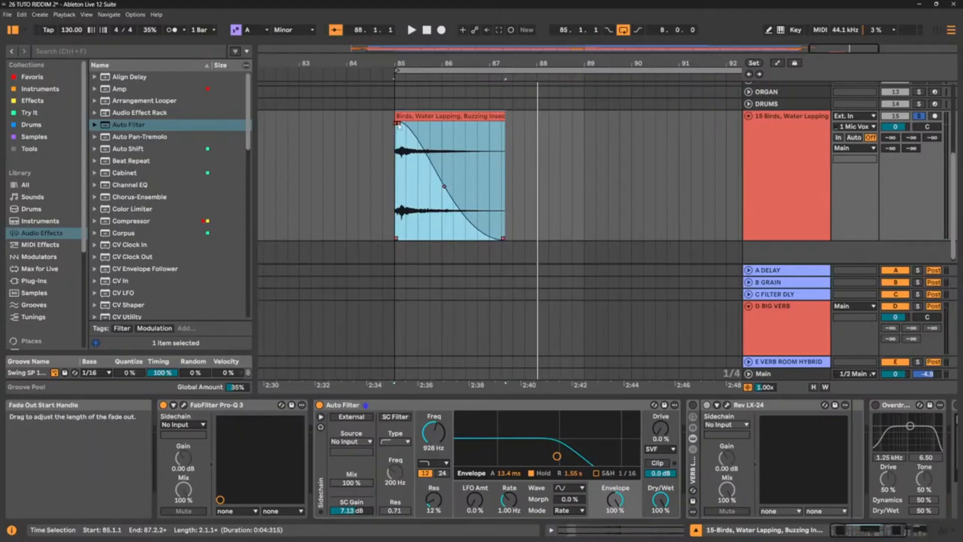
pyautogui.moveTo(399, 124); pyautogui.dragTo(404, 124)
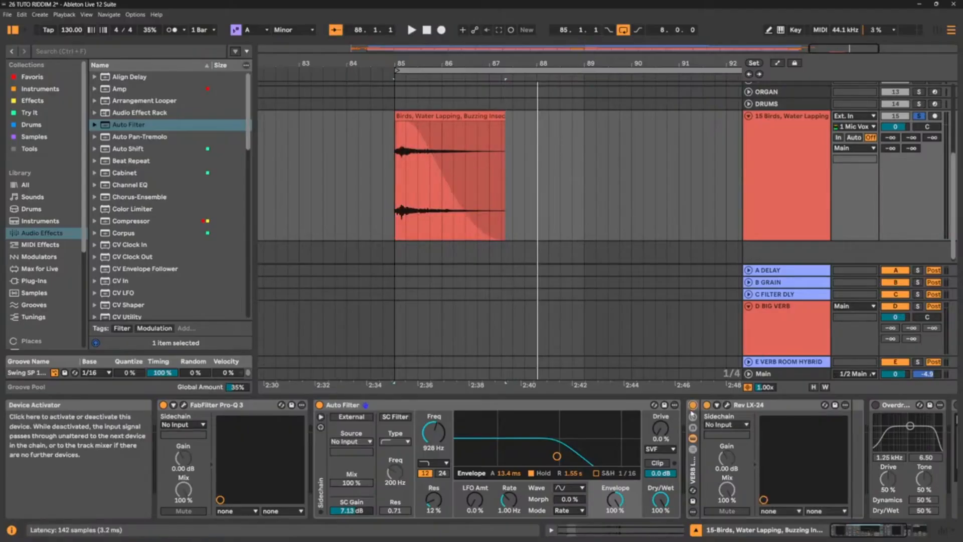
# Audition the extended clip through the enabled reverb rack containing Rev LX-24
pyautogui.click(885, 524)
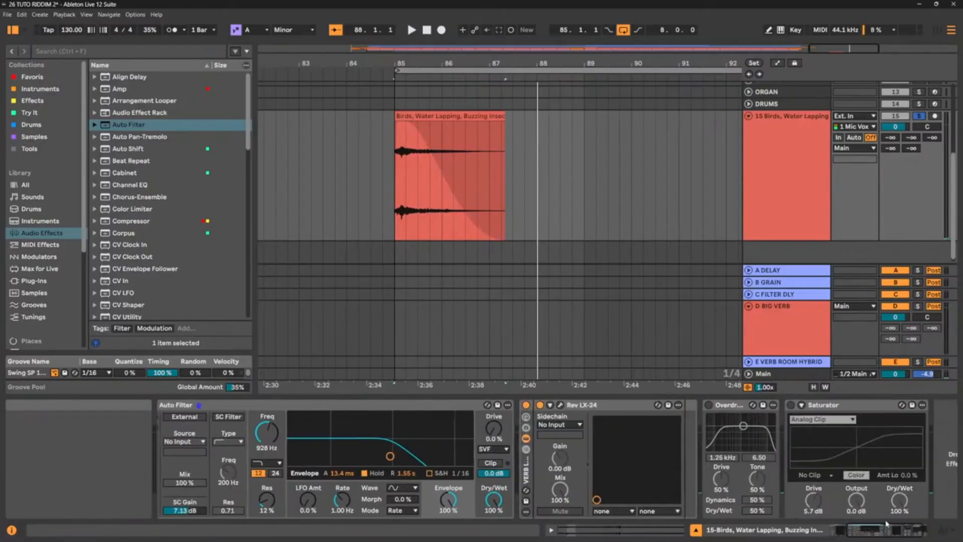
pyautogui.press('space')
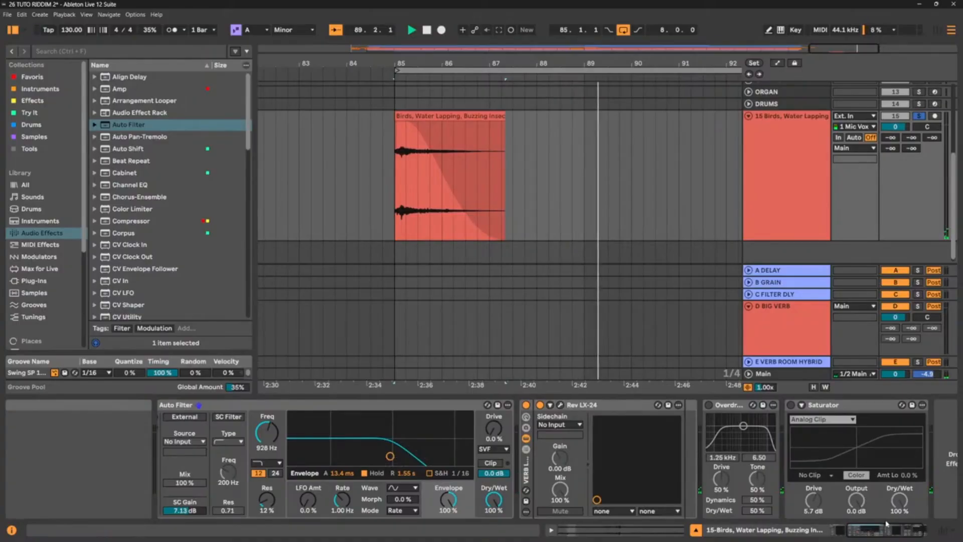
pyautogui.press('space')
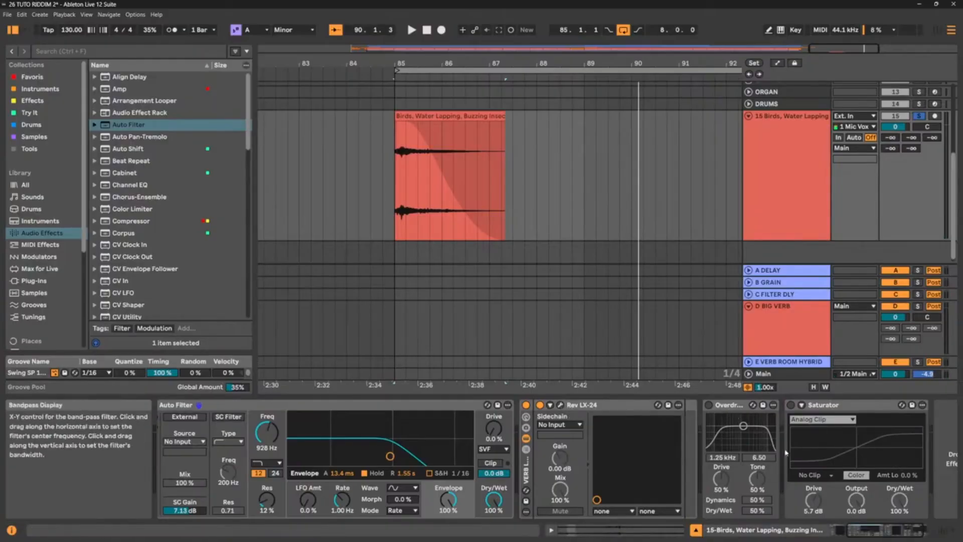
# Enable the Overdrive with Dry/Wet at 14% and tune its band to 1.13 kHz with a width of 6.52, auditioning the clip
pyautogui.moveTo(757, 510); pyautogui.dragTo(756, 503)
pyautogui.click(709, 405)
pyautogui.press('space')
pyautogui.press('space')
pyautogui.press('space')
pyautogui.moveTo(743, 425)
pyautogui.mouseDown()
pyautogui.moveTo(729, 433)
pyautogui.moveTo(743, 426)
pyautogui.mouseUp()
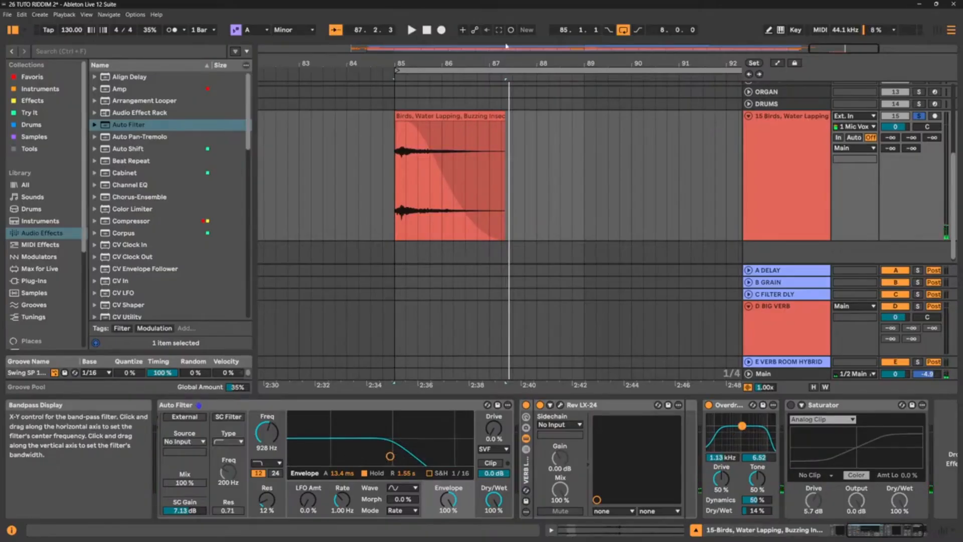
# Audition the birds clip, collapse the enlarged track lanes, hide automation, and rename the clip SEA SHORE IR
pyautogui.click(429, 116)
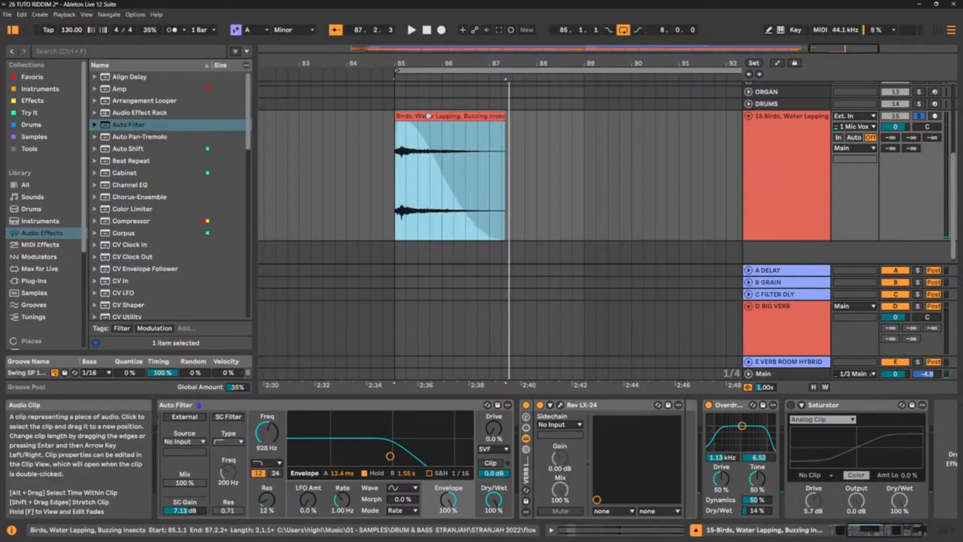
pyautogui.press('space')
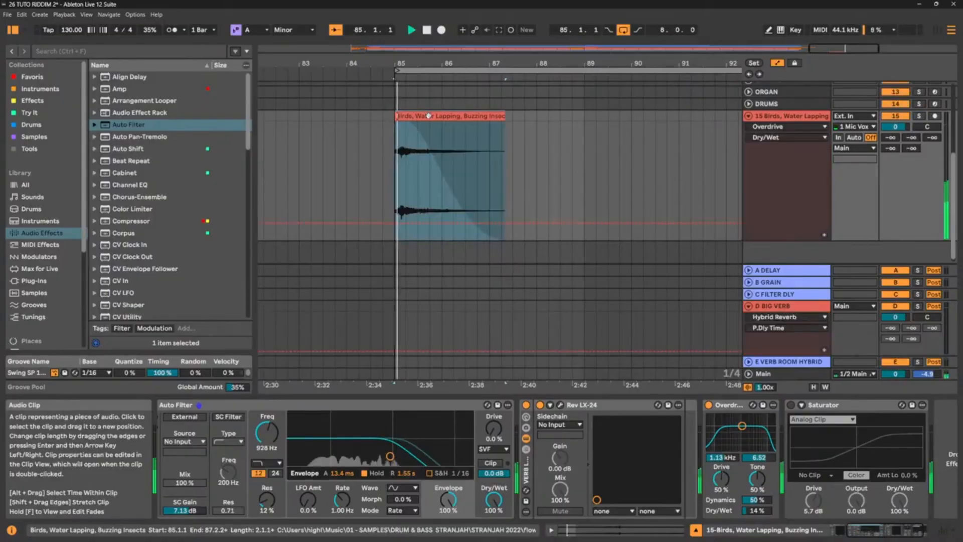
pyautogui.press('h')
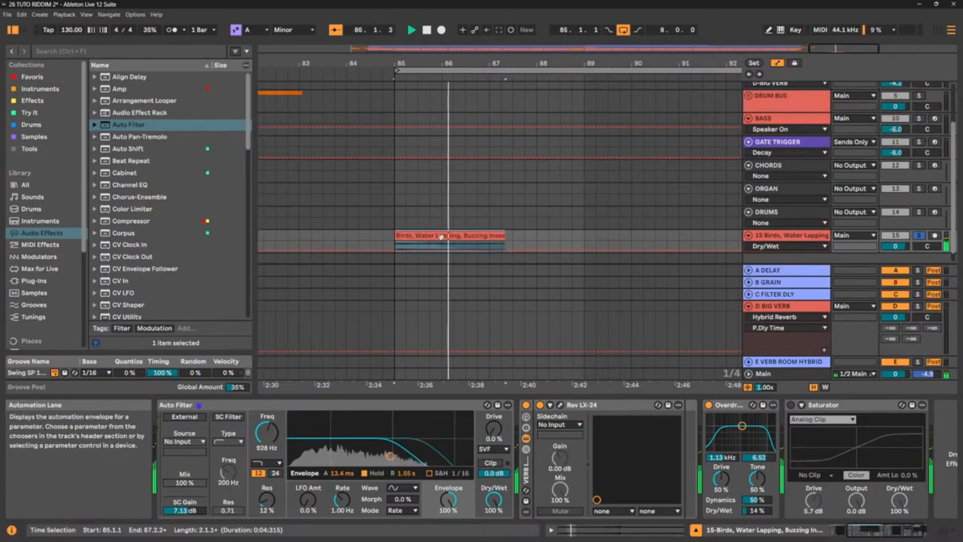
pyautogui.press('a')
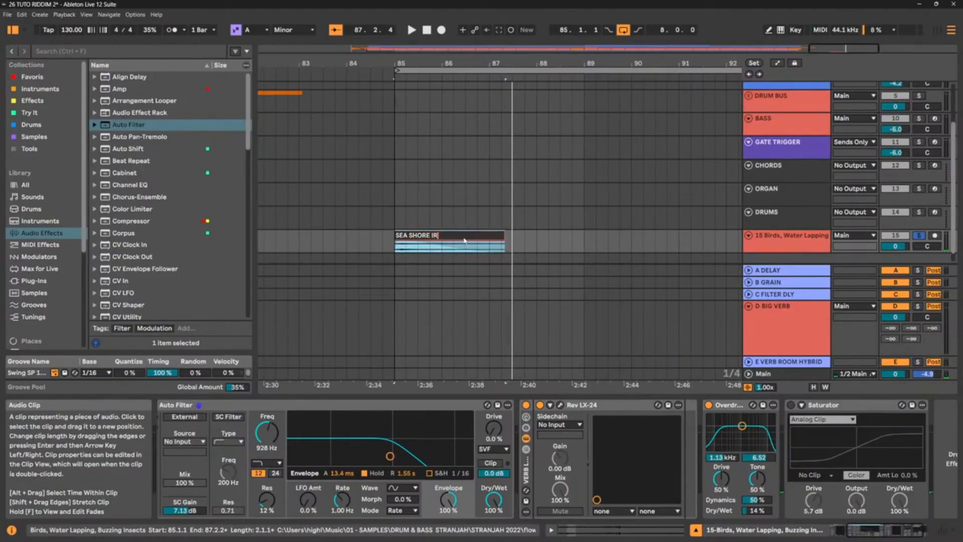
pyautogui.press('Return')
# Raise the Overdrive Dry/Wet to 20% while auditioning the SEA SHORE IR clip
pyautogui.press('space')
pyautogui.scroll(-1, 561, 197)
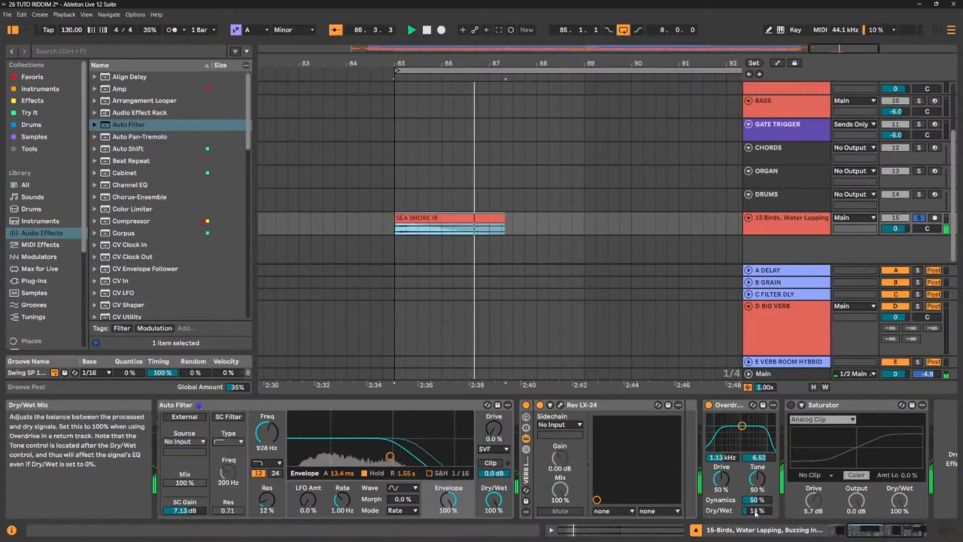
pyautogui.moveTo(756, 513); pyautogui.dragTo(756, 510)
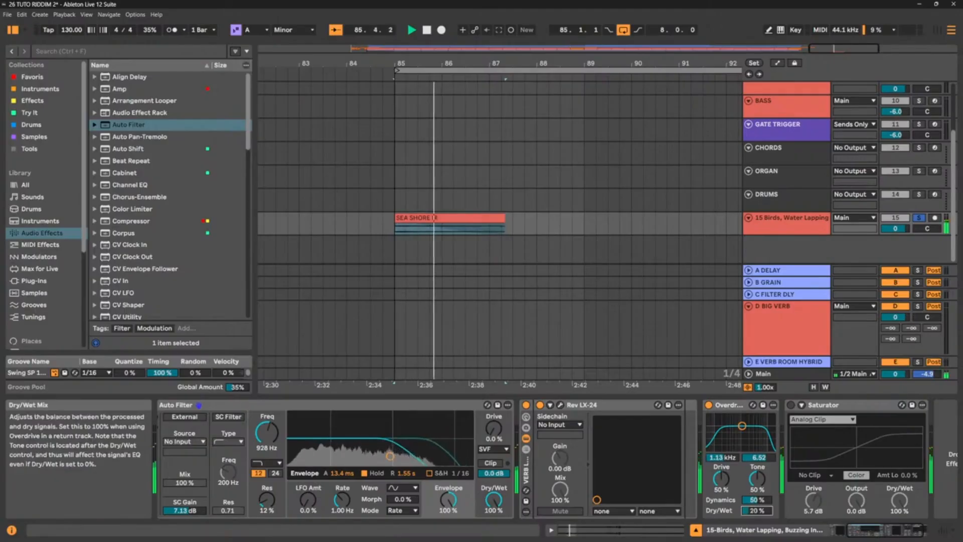
# Enable the Saturator with Drive at 11 dB and Output at -6.9 dB, auditioning the result
pyautogui.click(791, 405)
pyautogui.moveTo(899, 500); pyautogui.dragTo(812, 497)
pyautogui.press('space')
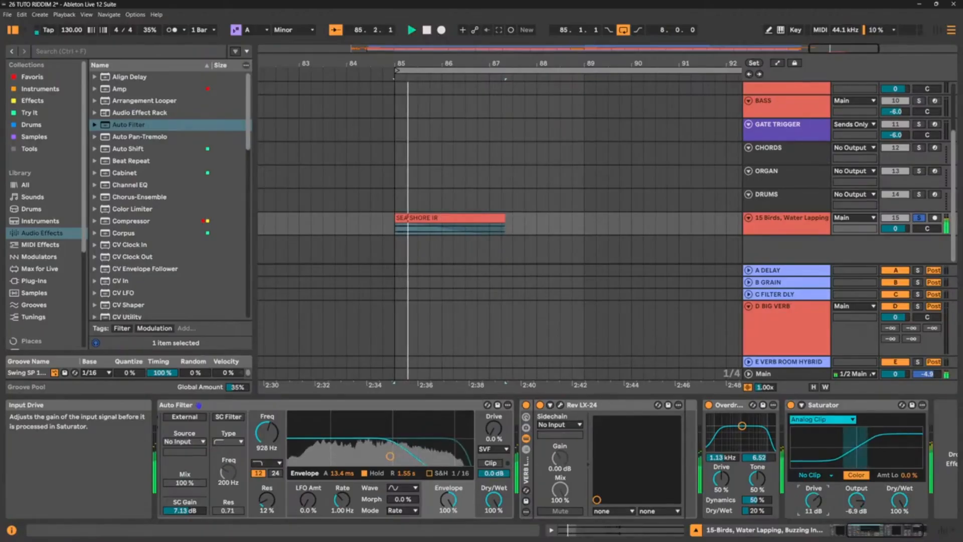
# Insert FabFilter Pro-Q 3 from the Favoris collection between the Overdrive and the Saturator
pyautogui.moveTo(877, 530); pyautogui.dragTo(886, 530)
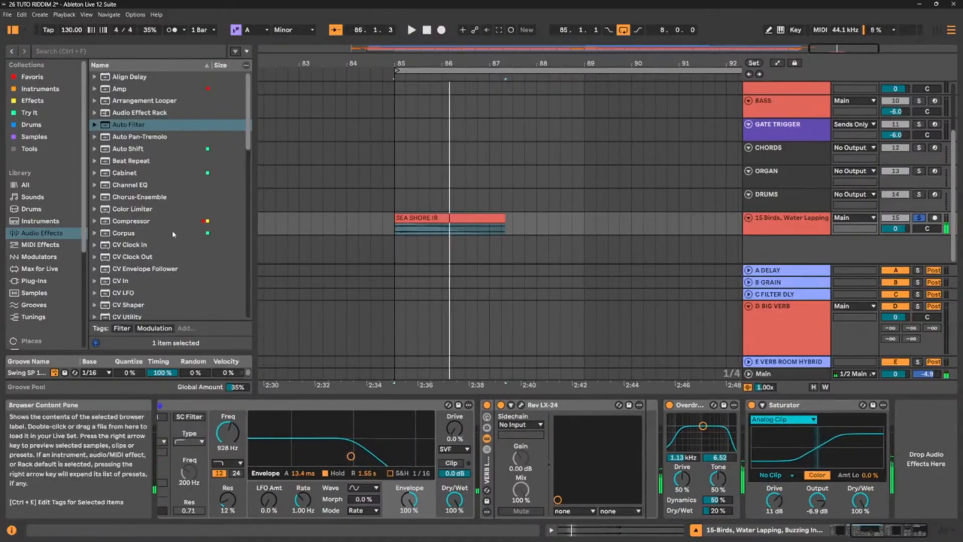
pyautogui.scroll(-3, 173, 234)
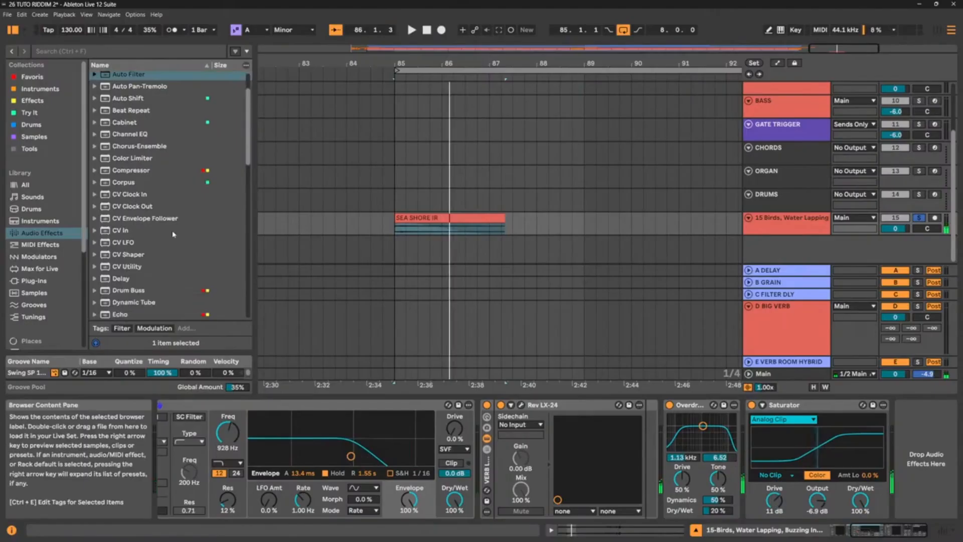
pyautogui.scroll(3, 174, 234)
pyautogui.click(32, 78)
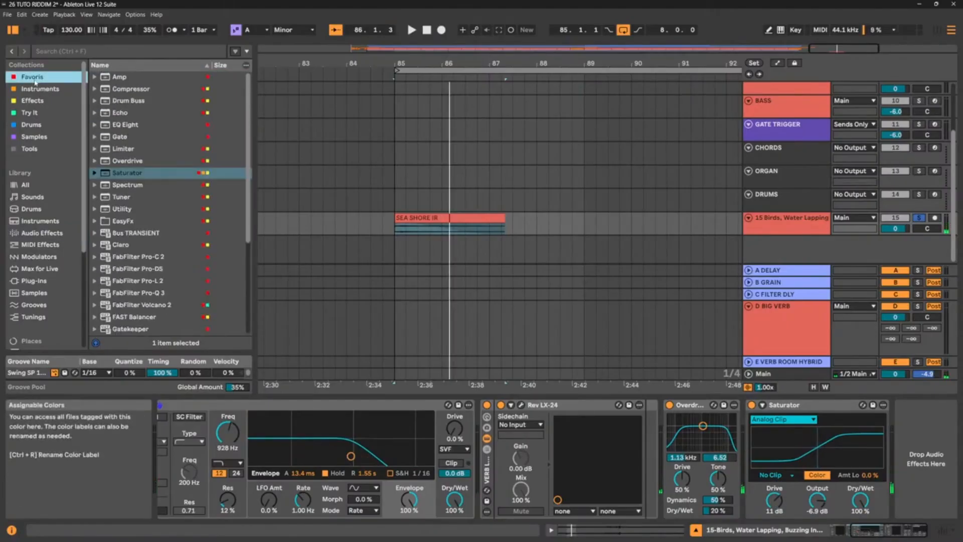
pyautogui.moveTo(158, 293)
pyautogui.mouseDown()
pyautogui.moveTo(641, 396)
pyautogui.moveTo(757, 446)
pyautogui.mouseUp()
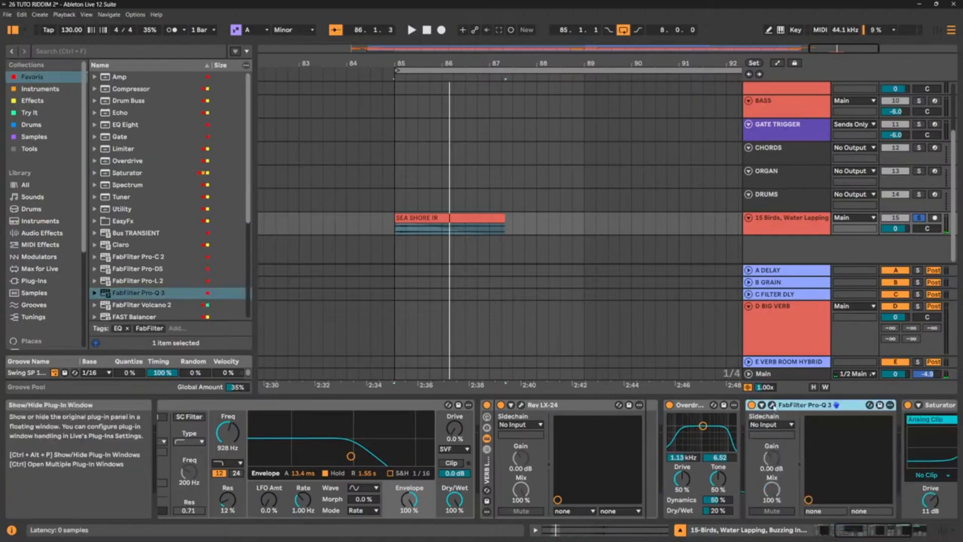
# Add a high-frequency Pro-Q 3 band with downward dynamic range, audition it, and close the plug-in window
pyautogui.click(772, 405)
pyautogui.press('space')
pyautogui.press('space')
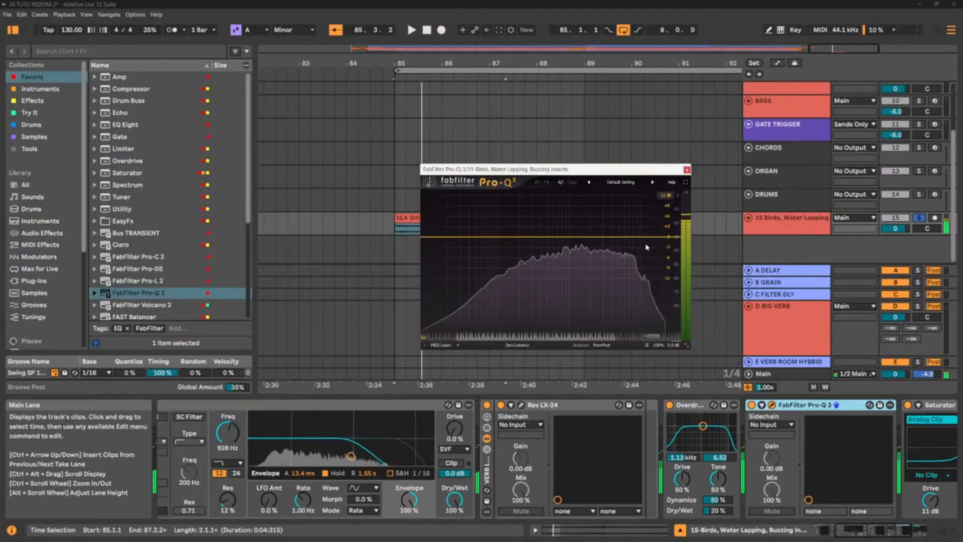
pyautogui.click(626, 238)
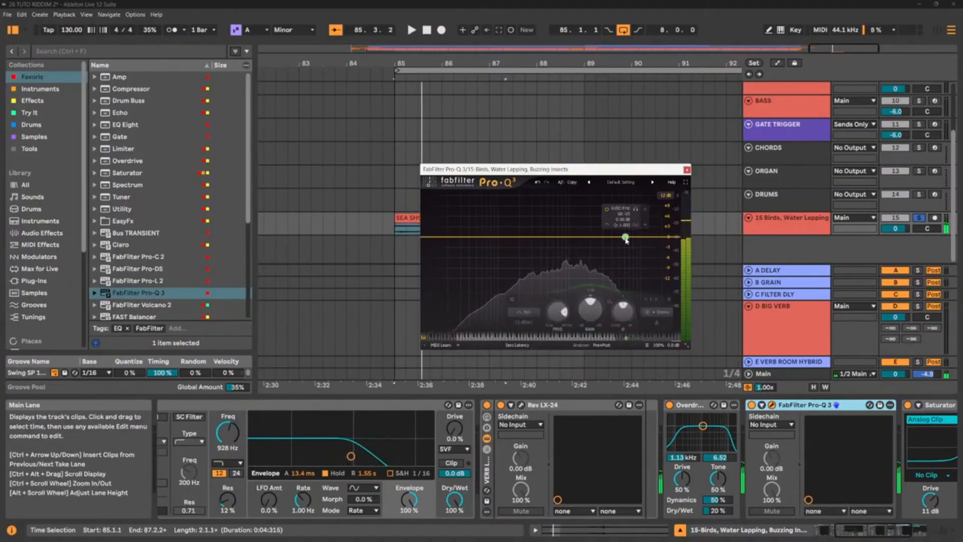
pyautogui.moveTo(588, 300); pyautogui.dragTo(571, 311)
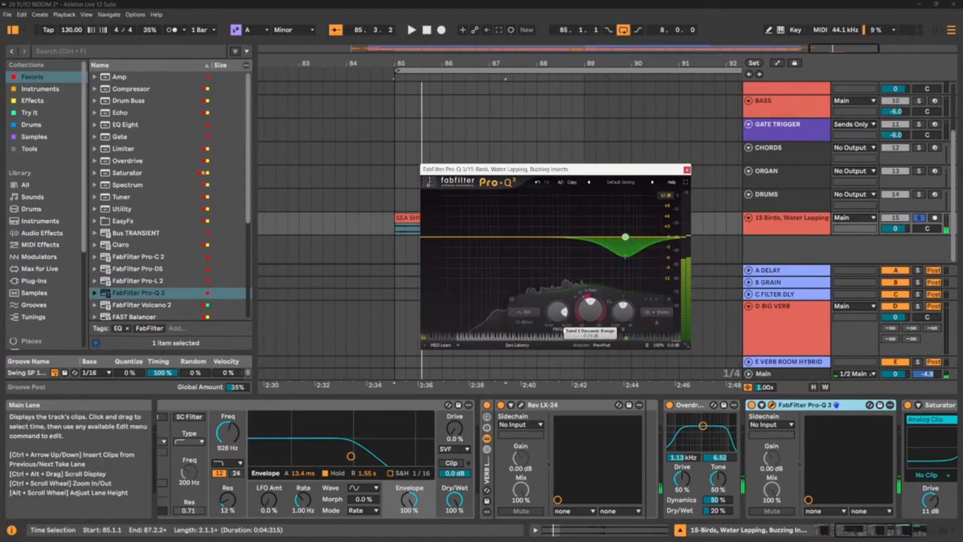
pyautogui.press('space')
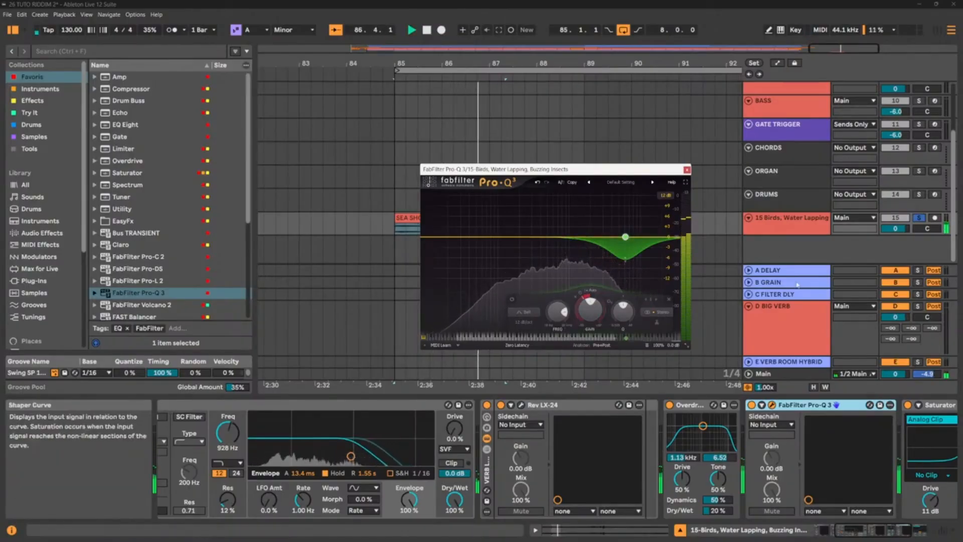
pyautogui.click(686, 170)
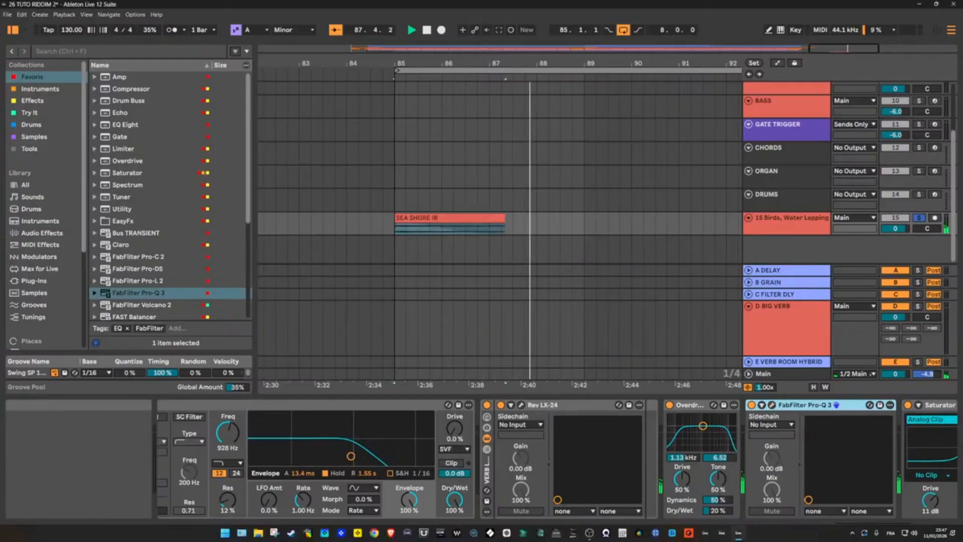
# Stop playback, enlarge the birds track's lane, and look through its device chain
pyautogui.moveTo(873, 531); pyautogui.dragTo(867, 532)
pyautogui.press('space')
pyautogui.moveTo(767, 233); pyautogui.dragTo(778, 255)
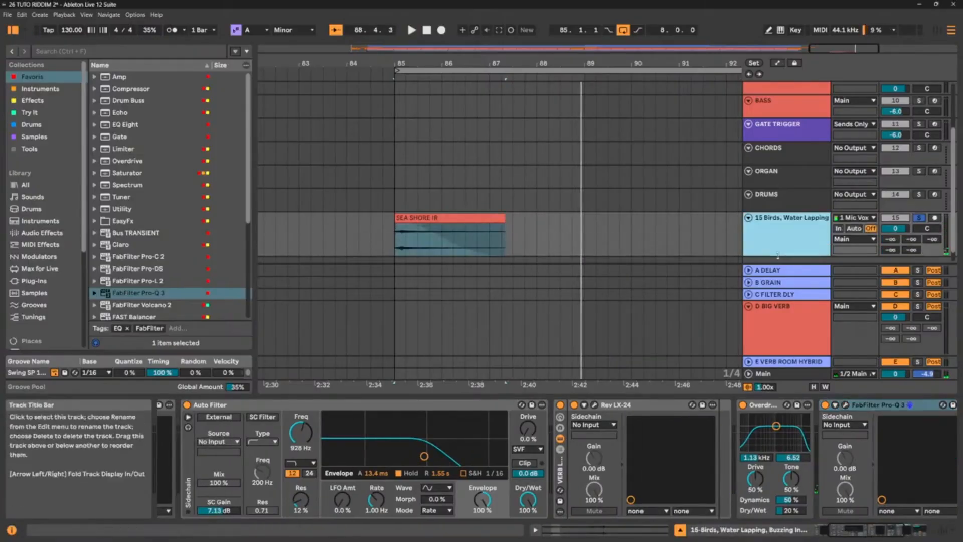
pyautogui.scroll(-1, 644, 219)
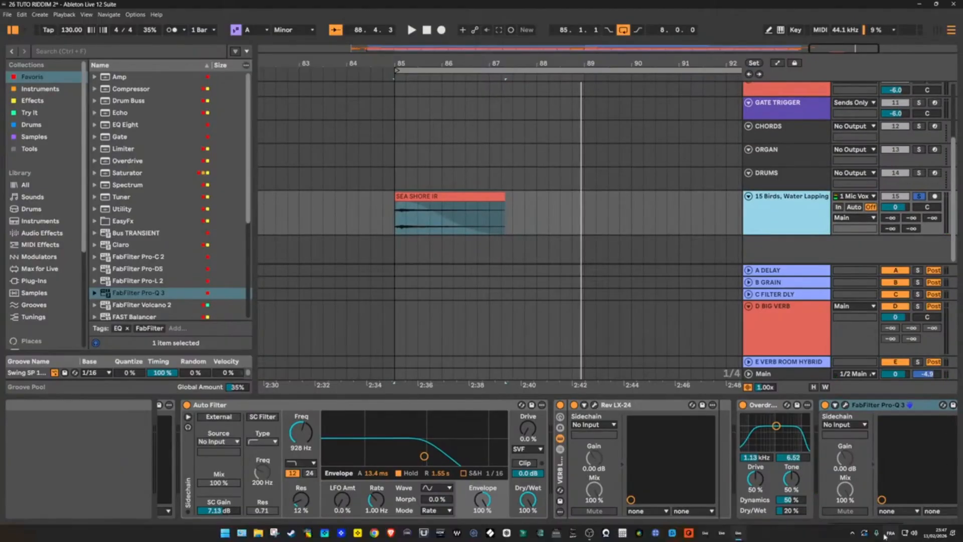
pyautogui.click(886, 534)
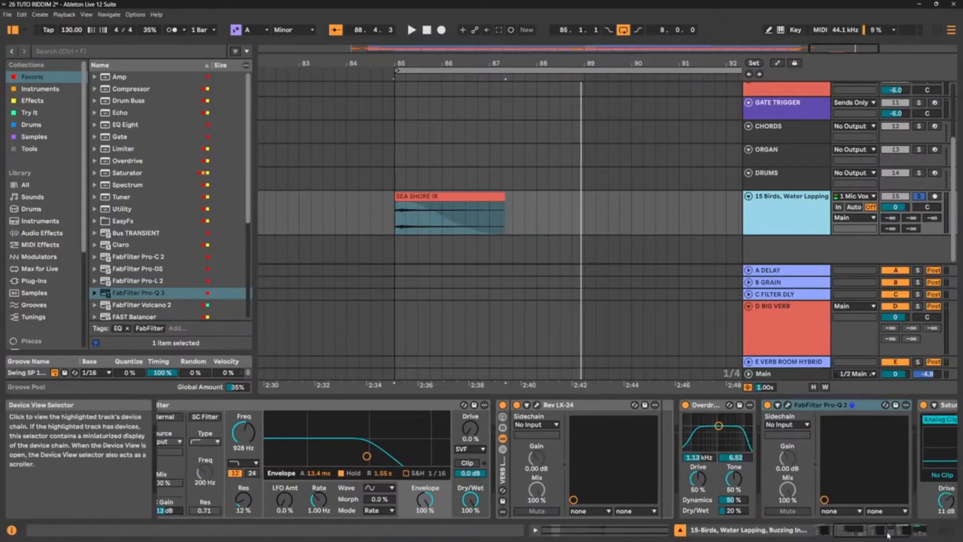
pyautogui.moveTo(888, 535)
pyautogui.mouseDown()
pyautogui.moveTo(903, 538)
pyautogui.moveTo(880, 538)
pyautogui.moveTo(892, 533)
pyautogui.mouseUp()
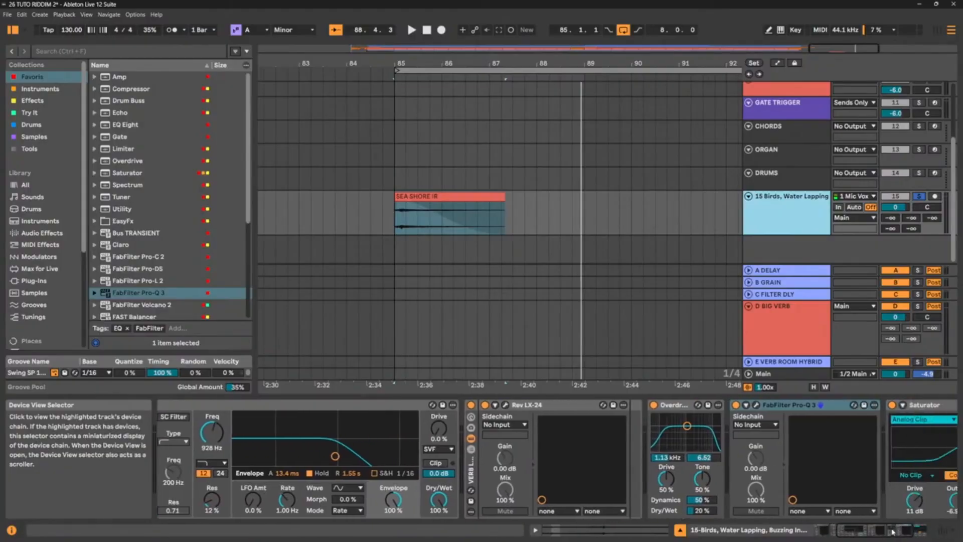
# Examine the start of the SEA SHORE IR clip up close and the Hybrid Reverb on the D BIG VERB return
pyautogui.click(397, 211)
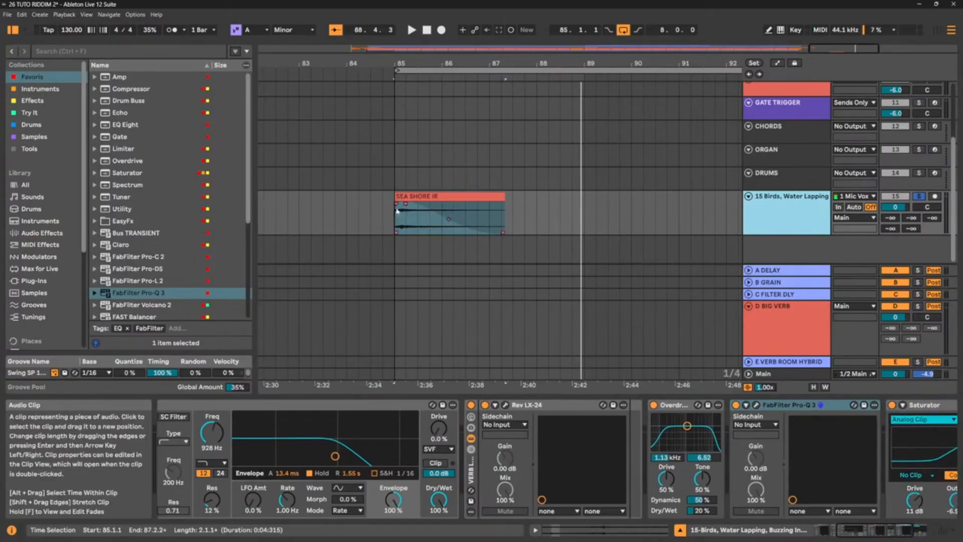
pyautogui.moveTo(393, 63); pyautogui.dragTo(393, 59)
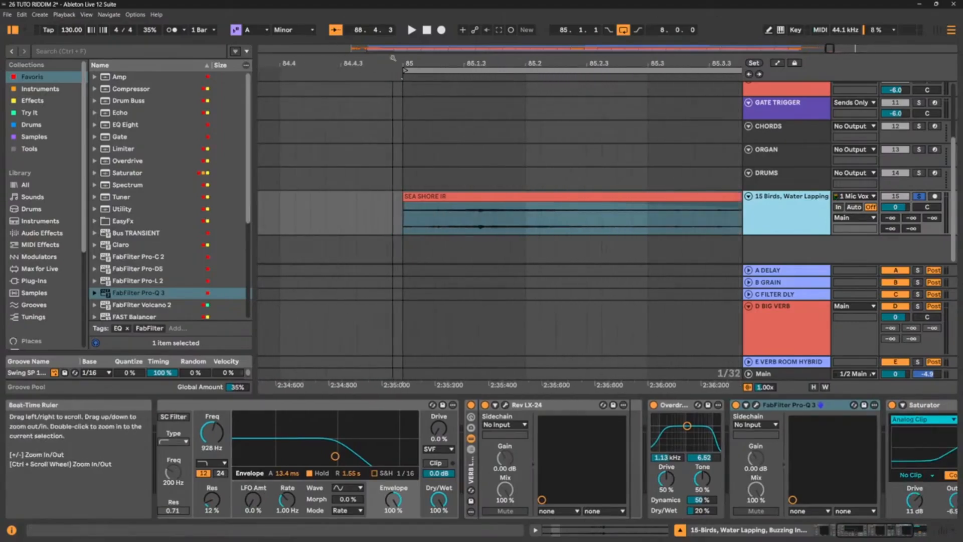
pyautogui.click(407, 209)
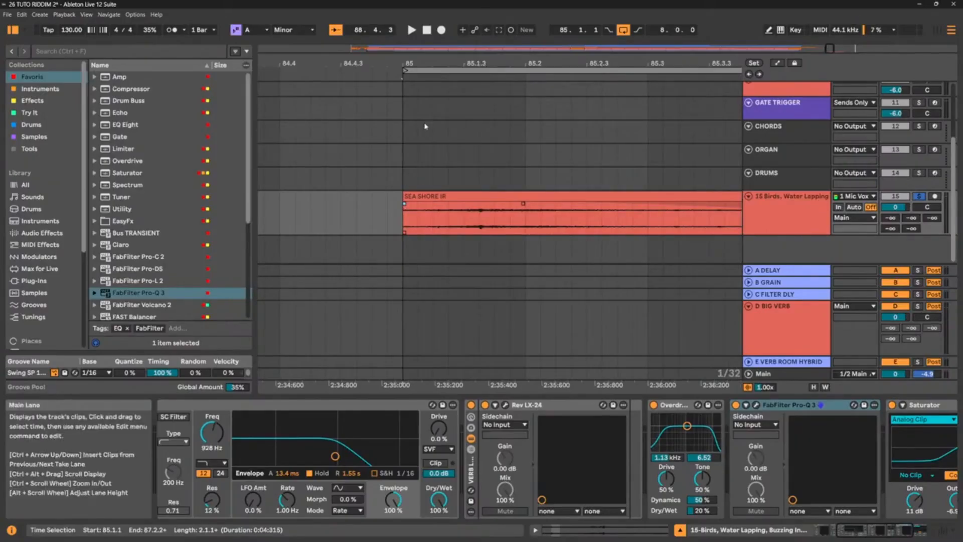
pyautogui.moveTo(405, 64); pyautogui.dragTo(405, 85)
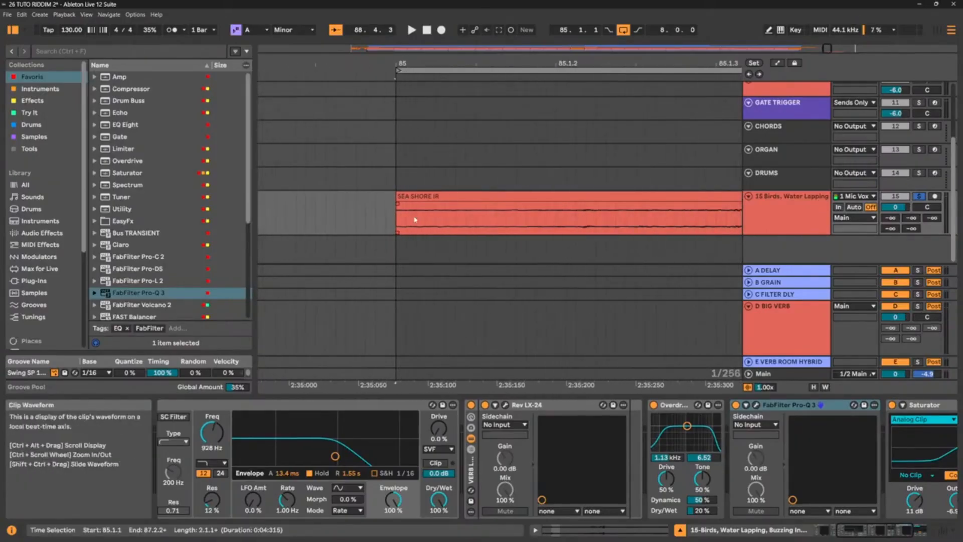
pyautogui.click(775, 321)
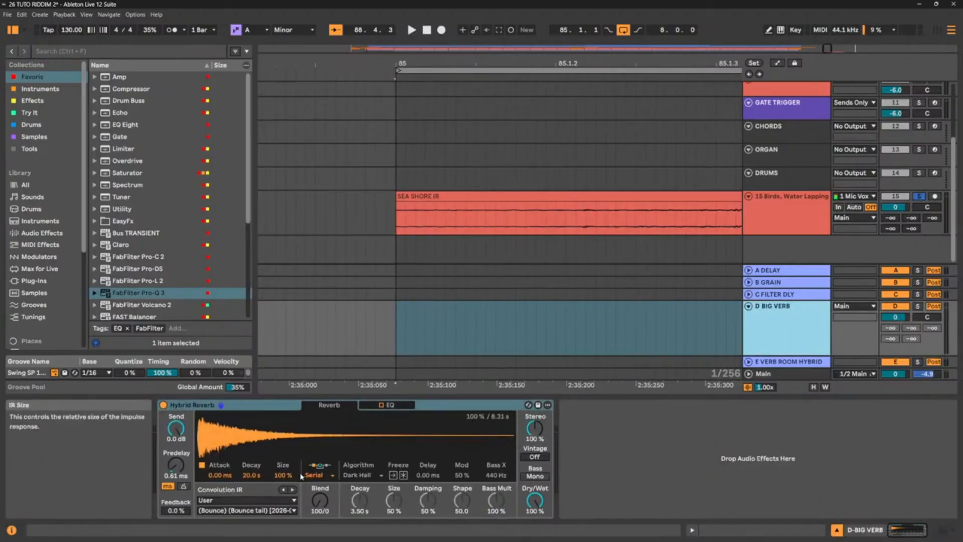
pyautogui.moveTo(547, 63); pyautogui.dragTo(474, 14)
pyautogui.moveTo(474, 64); pyautogui.dragTo(474, 59)
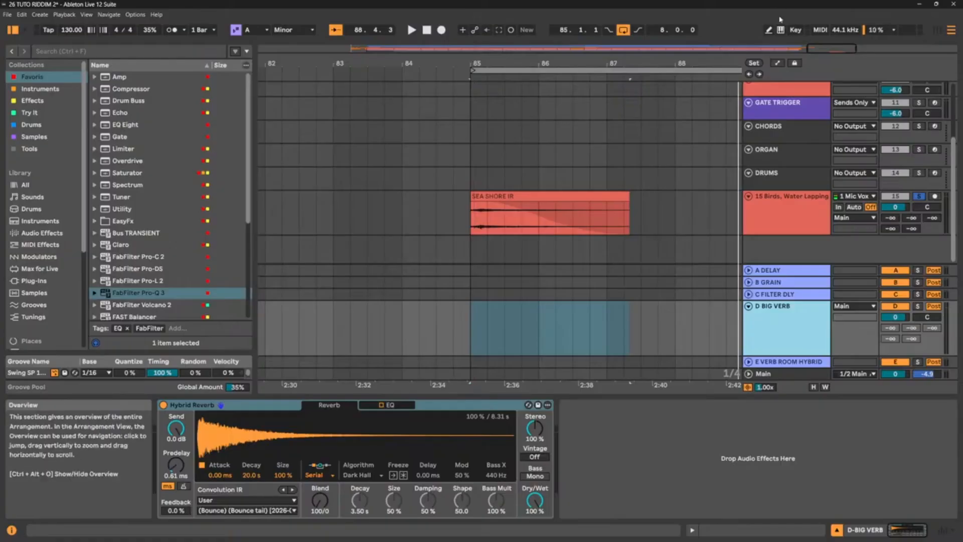
# Review the end of the birds track's device chain and bounce the track in place
pyautogui.click(797, 206)
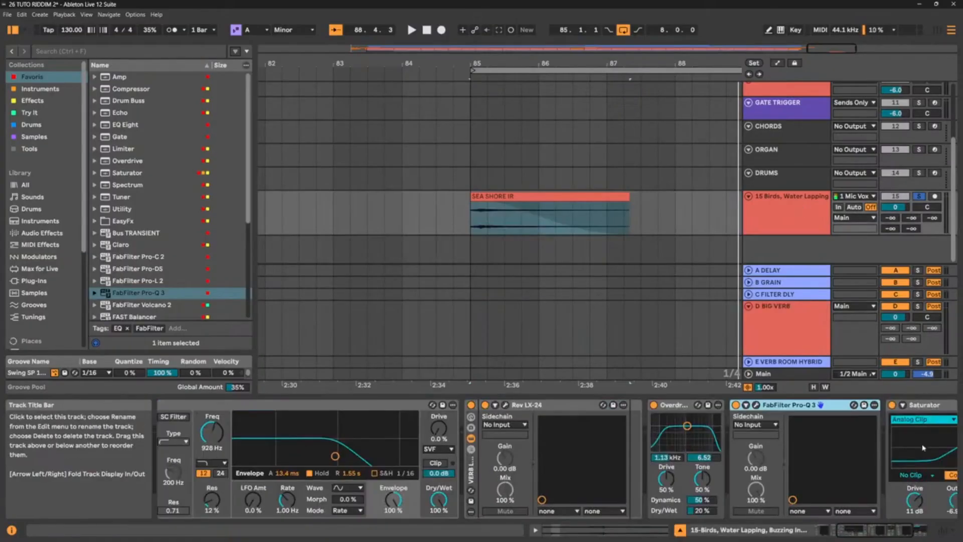
pyautogui.click(902, 531)
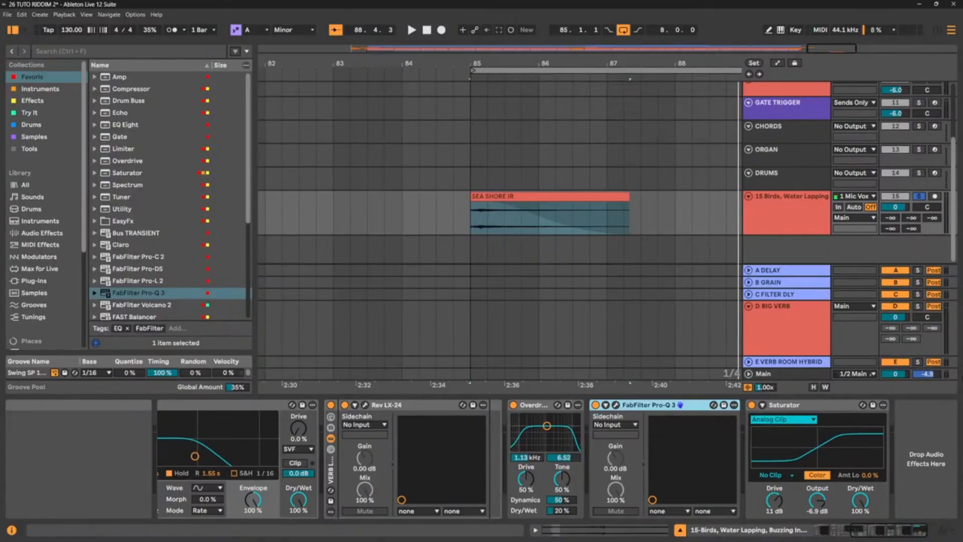
pyautogui.click(511, 195)
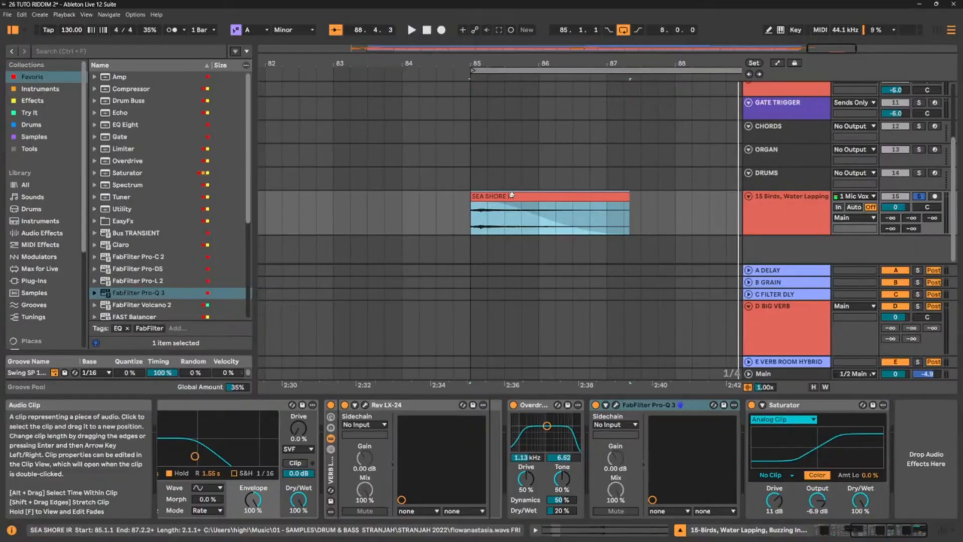
pyautogui.rightClick(780, 209)
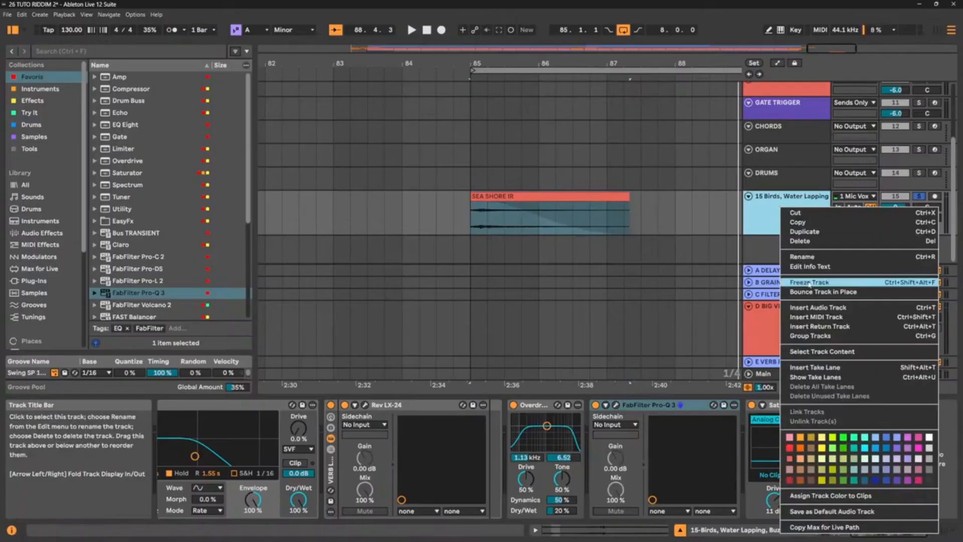
pyautogui.click(828, 293)
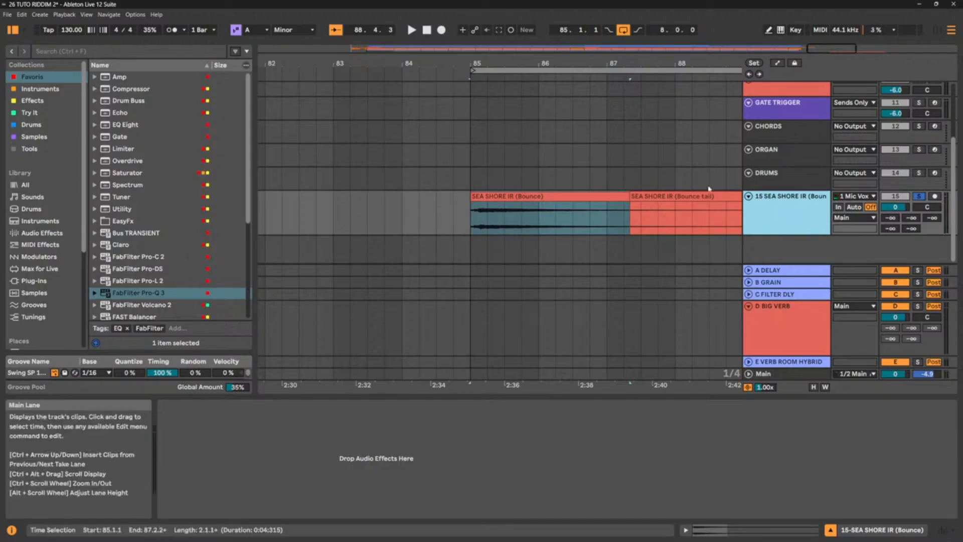
# Consolidate the bounced SEA SHORE IR clip and its bounce tail into one clip and audition it
pyautogui.moveTo(473, 61); pyautogui.dragTo(408, 27)
pyautogui.press('space')
pyautogui.moveTo(465, 197); pyautogui.dragTo(643, 221)
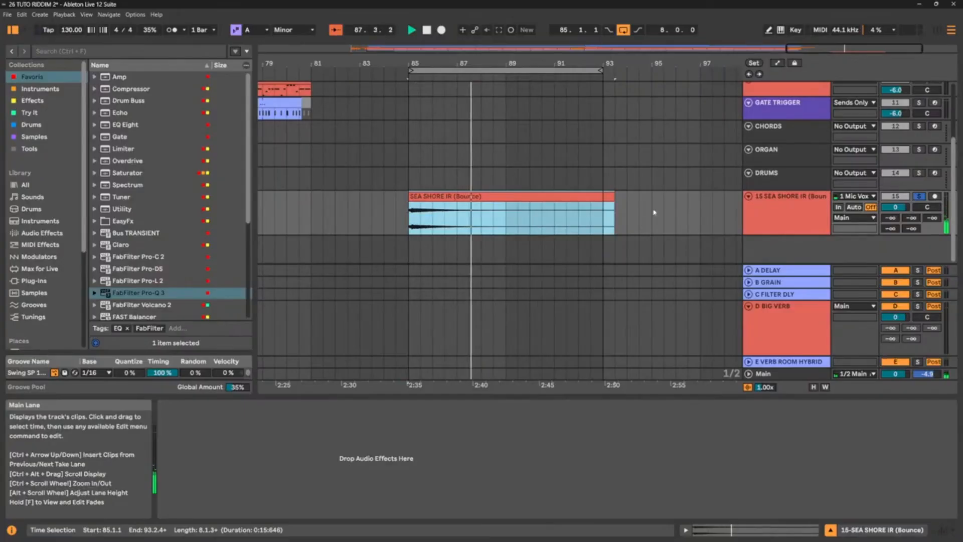
pyautogui.press('space')
# Magnify the waveform display to 11.2x to inspect the bounced clip's decay, and reset it to 1.00x
pyautogui.moveTo(768, 388); pyautogui.dragTo(768, 354)
pyautogui.scroll(2, 567, 197)
pyautogui.scroll(-2, 568, 195)
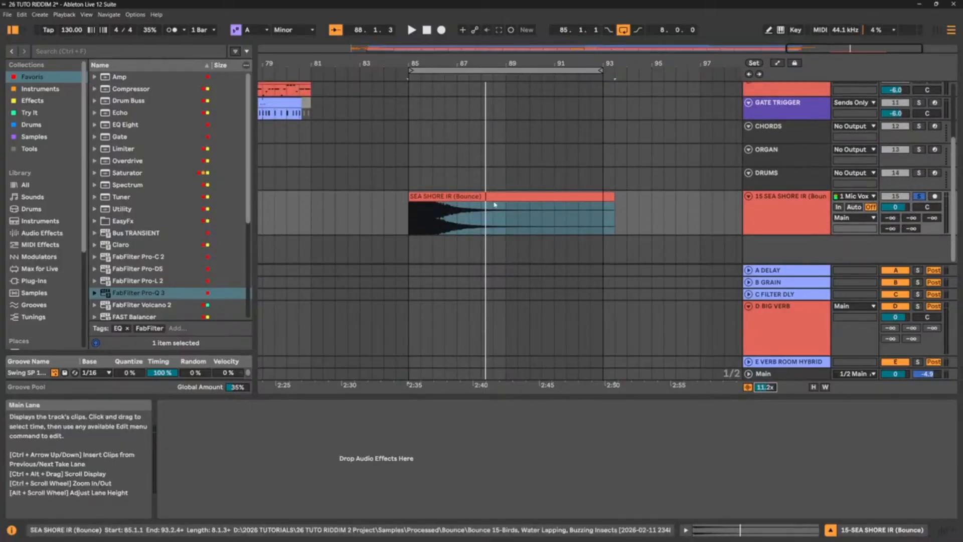
pyautogui.doubleClick(765, 387)
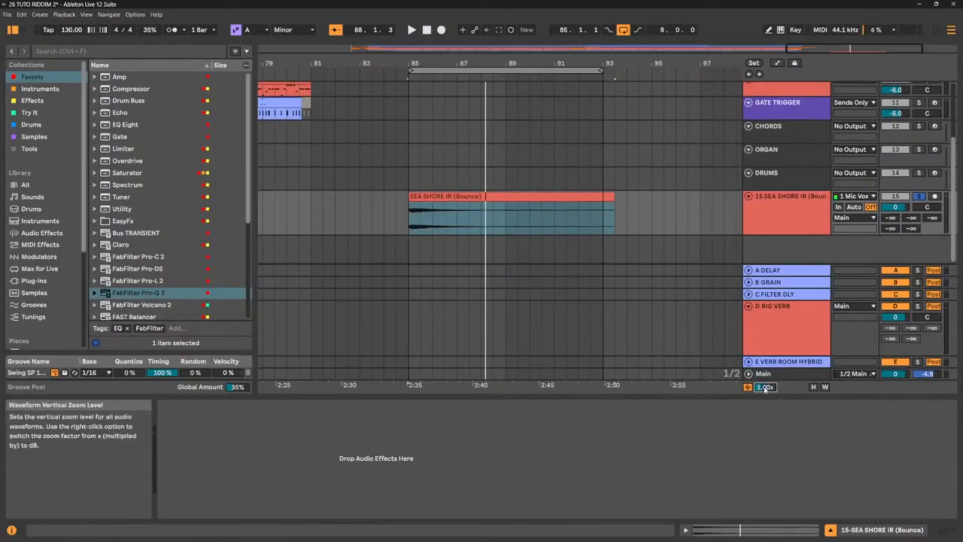
# Play the bounced SEA SHORE IR clip from near its start and lower its track volume to -8.4 dB
pyautogui.click(422, 205)
pyautogui.press('space')
pyautogui.moveTo(899, 206); pyautogui.dragTo(903, 209)
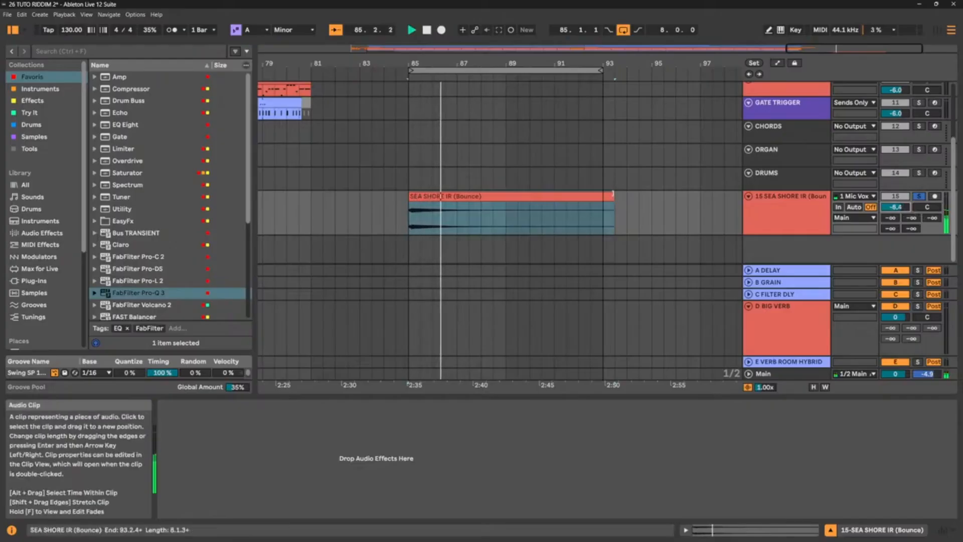
# Shorten the SEA SHORE IR clip to end at bar 90 and add a fade-out starting at about bar 89
pyautogui.click(609, 194)
pyautogui.moveTo(608, 193); pyautogui.dragTo(530, 178)
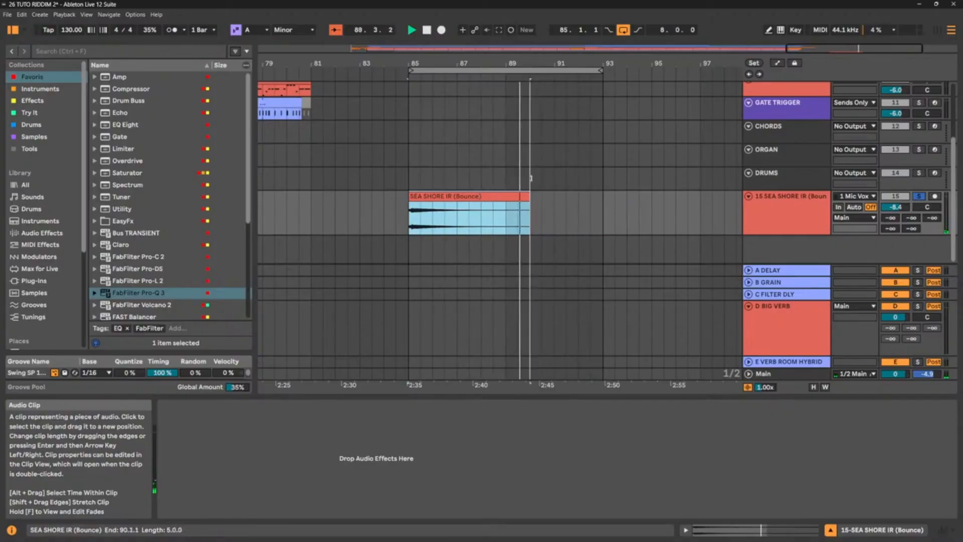
pyautogui.moveTo(529, 204); pyautogui.dragTo(507, 204)
# Consolidate the shortened, faded SEA SHORE IR clip and reset its clip gain to 0 dB
pyautogui.click(512, 197)
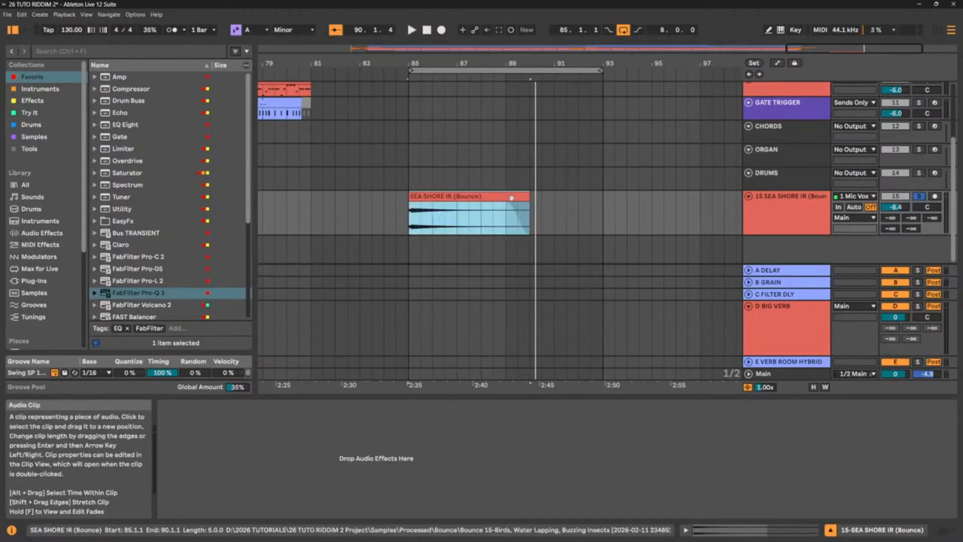
pyautogui.doubleClick(511, 197)
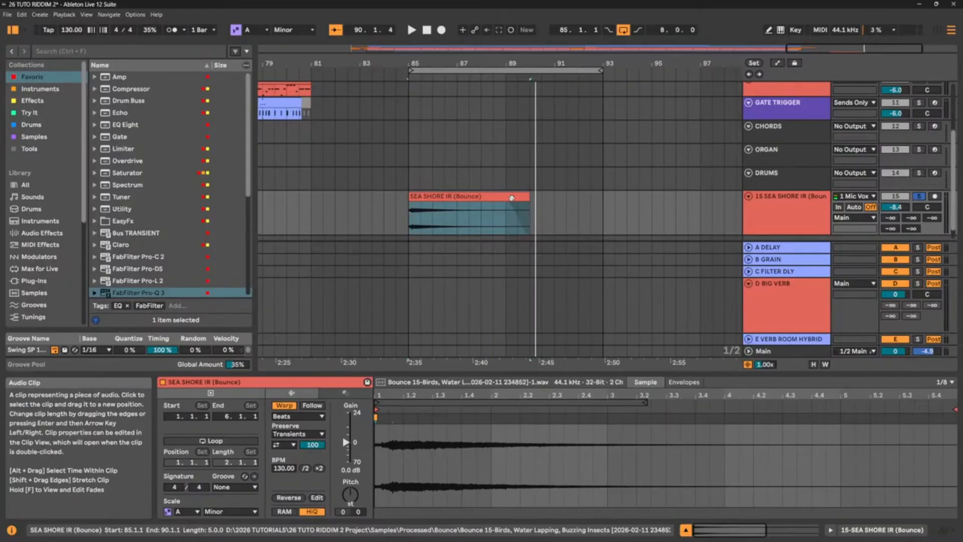
pyautogui.click(512, 197)
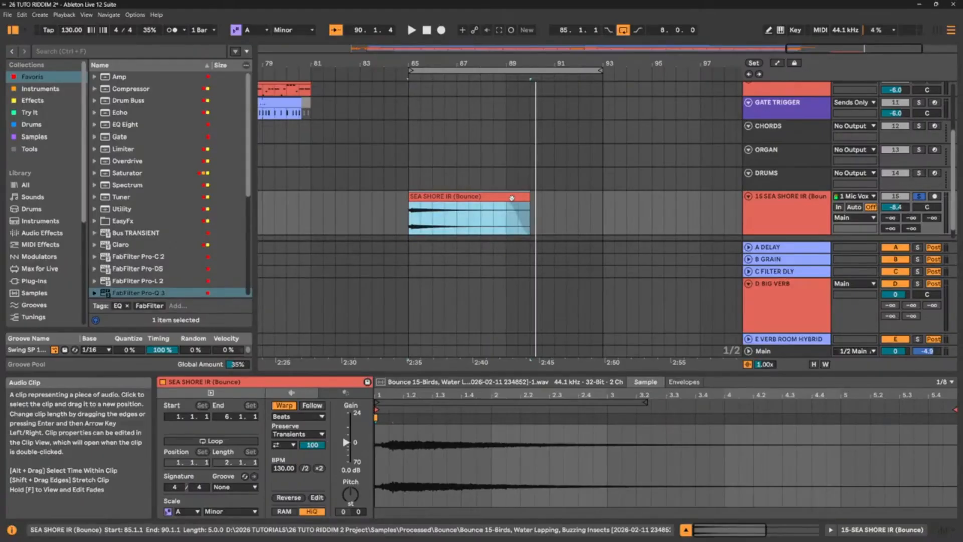
pyautogui.hotkey('ctrl', 'j')
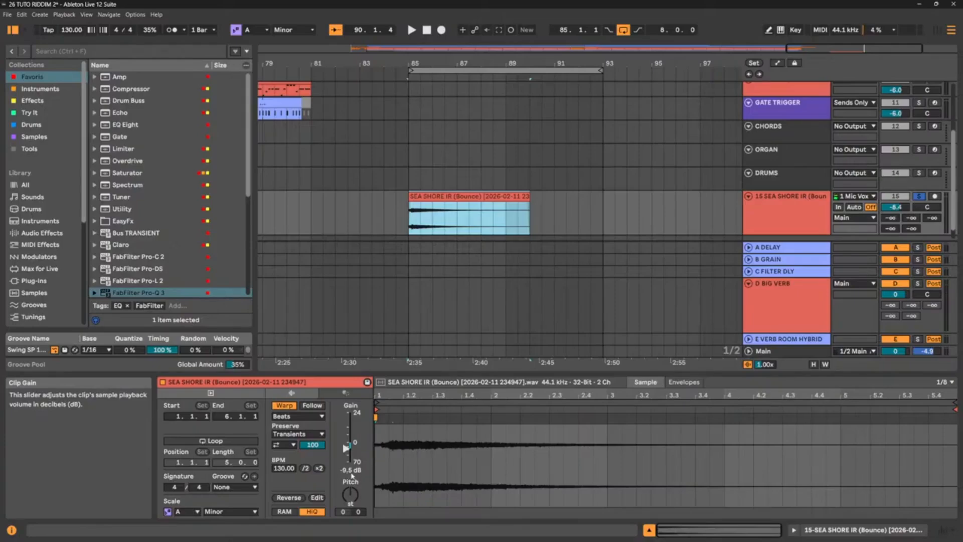
pyautogui.doubleClick(346, 448)
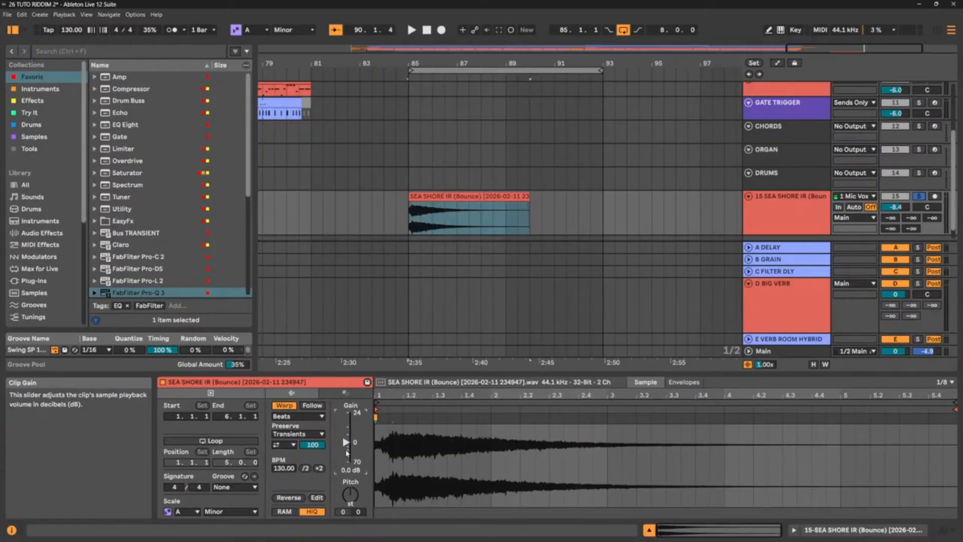
# Load the consolidated SEA SHORE IR clip as the convolution impulse response of Hybrid Reverb on the D BIG VERB return
pyautogui.click(803, 308)
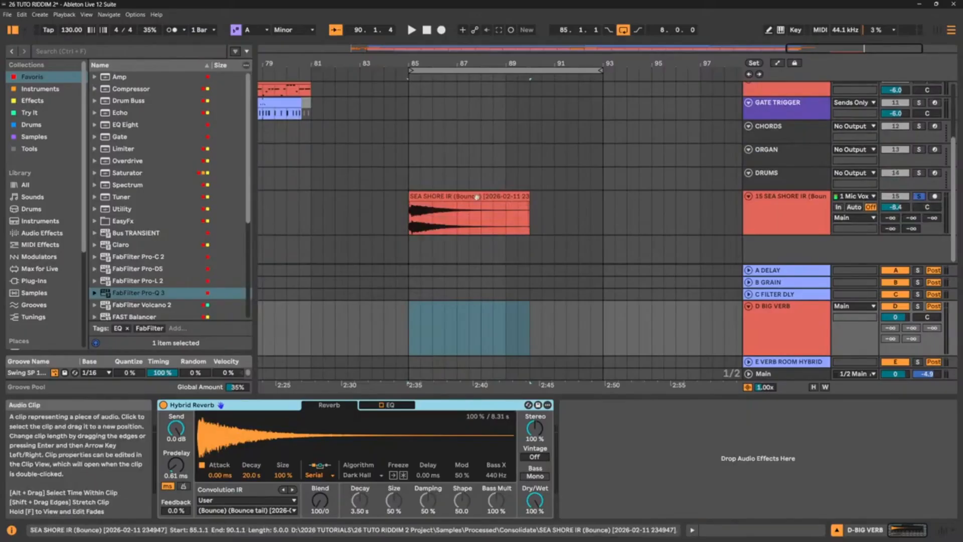
pyautogui.click(457, 196)
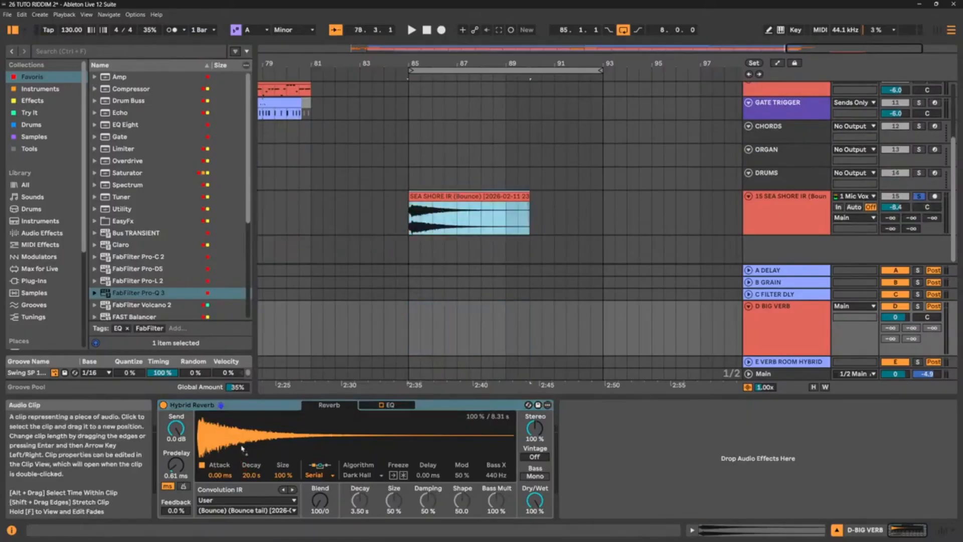
pyautogui.moveTo(243, 445); pyautogui.dragTo(243, 442)
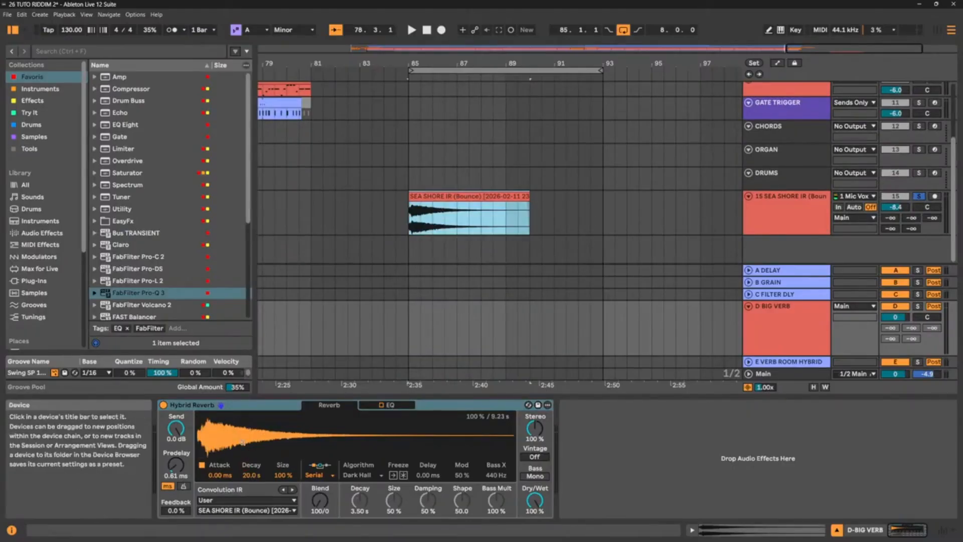
# Delete the SEA SHORE IR audio track from the arrangement
pyautogui.click(221, 476)
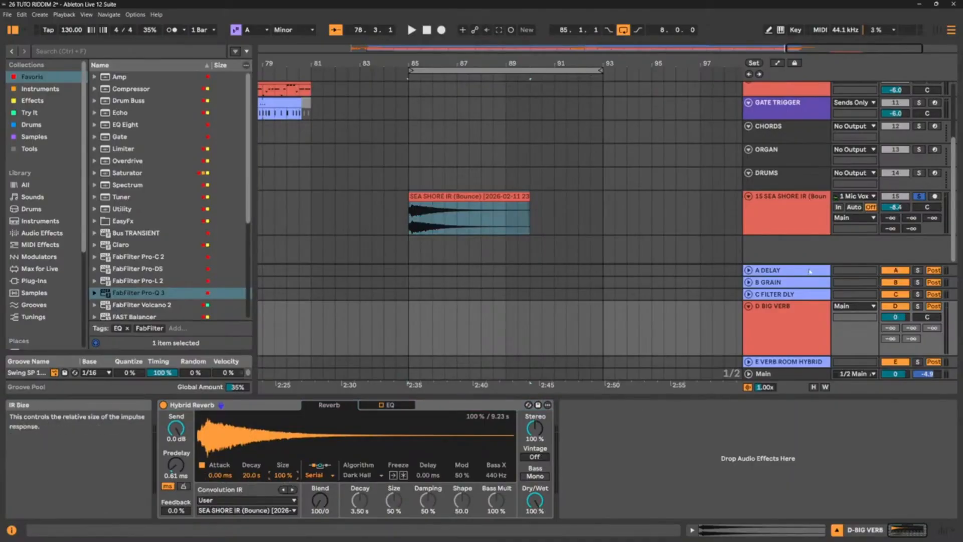
pyautogui.click(789, 214)
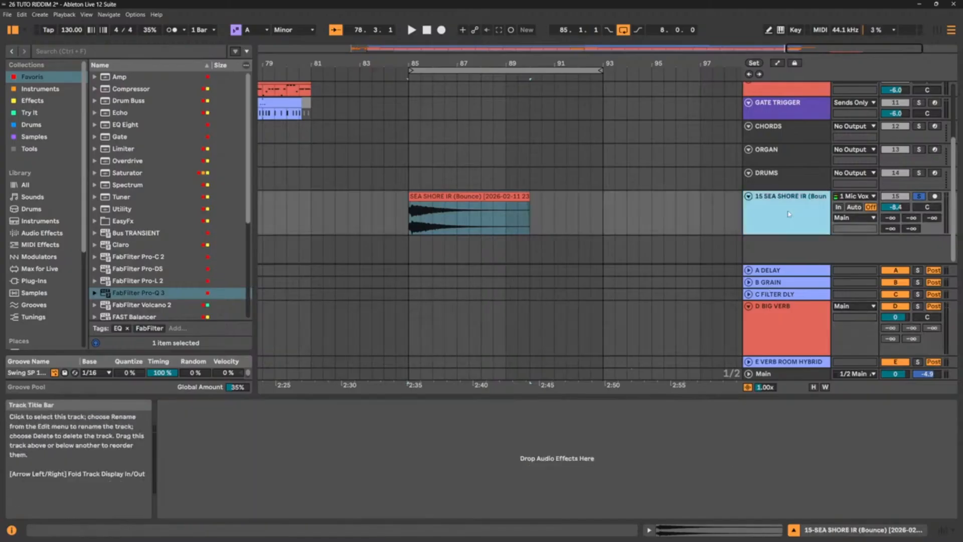
pyautogui.press('Delete')
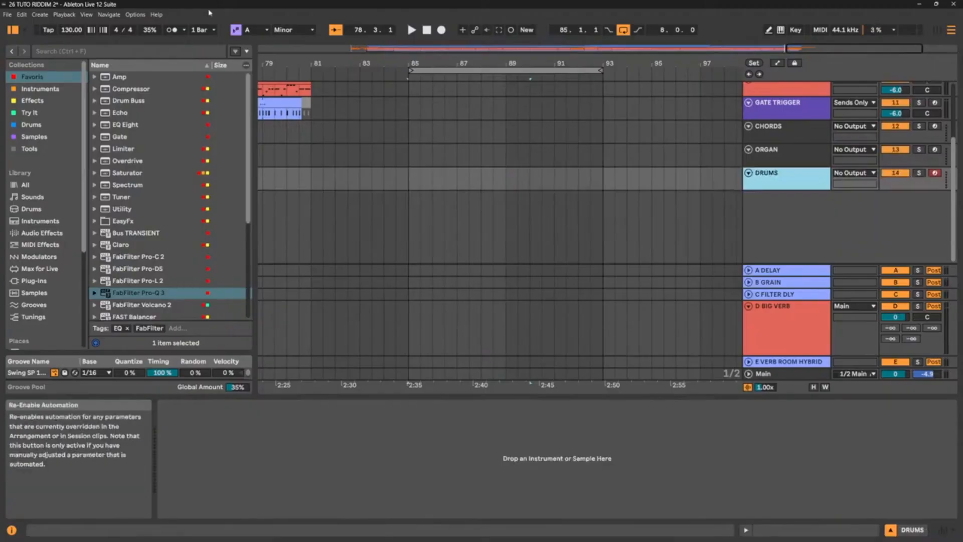
# Play the full arrangement from bar 33
pyautogui.click(299, 179)
pyautogui.moveTo(452, 64); pyautogui.dragTo(677, 30)
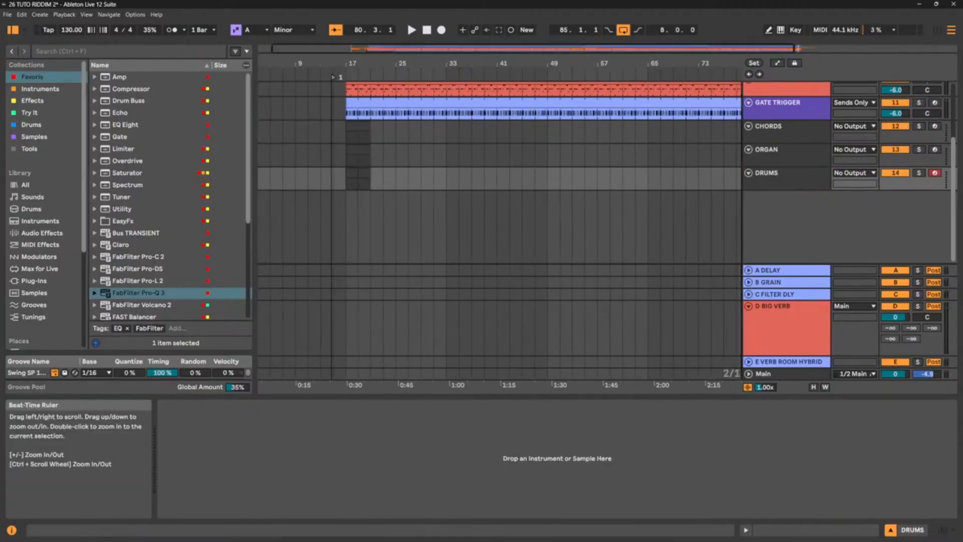
pyautogui.click(444, 184)
pyautogui.press('space')
pyautogui.scroll(3, 492, 180)
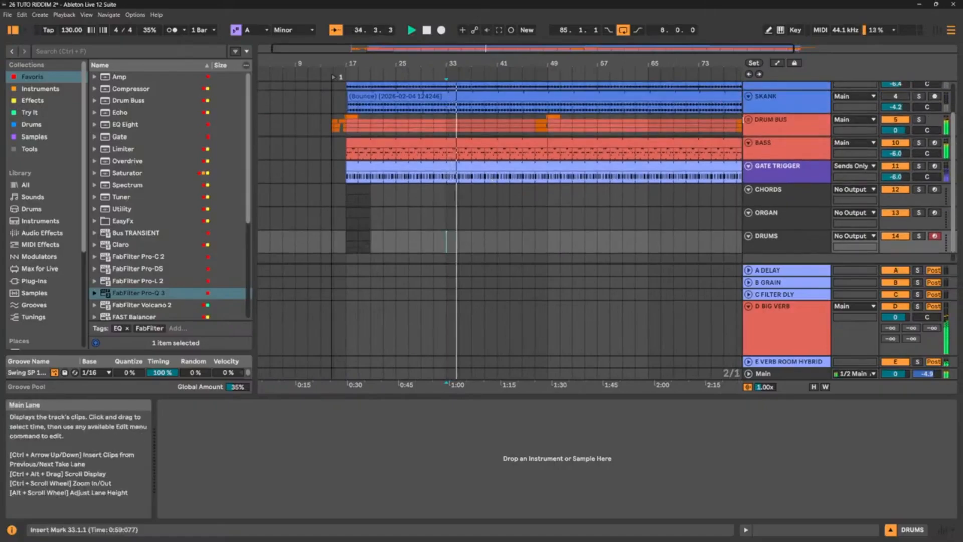
# Unfold the DRUM BUS group, solo the SNARES track and replay from bar 33 to hear the D BIG VERB reverb
pyautogui.click(749, 120)
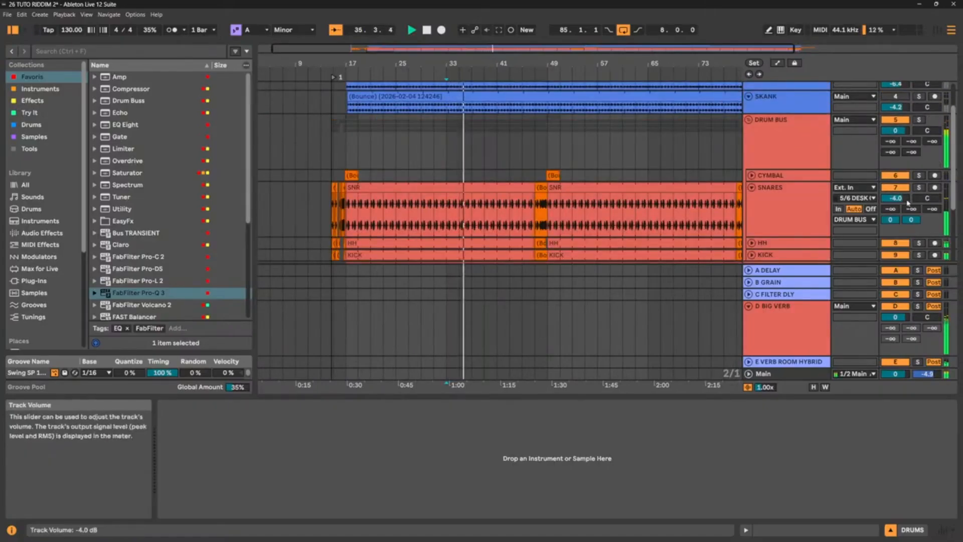
pyautogui.click(919, 187)
pyautogui.click(795, 326)
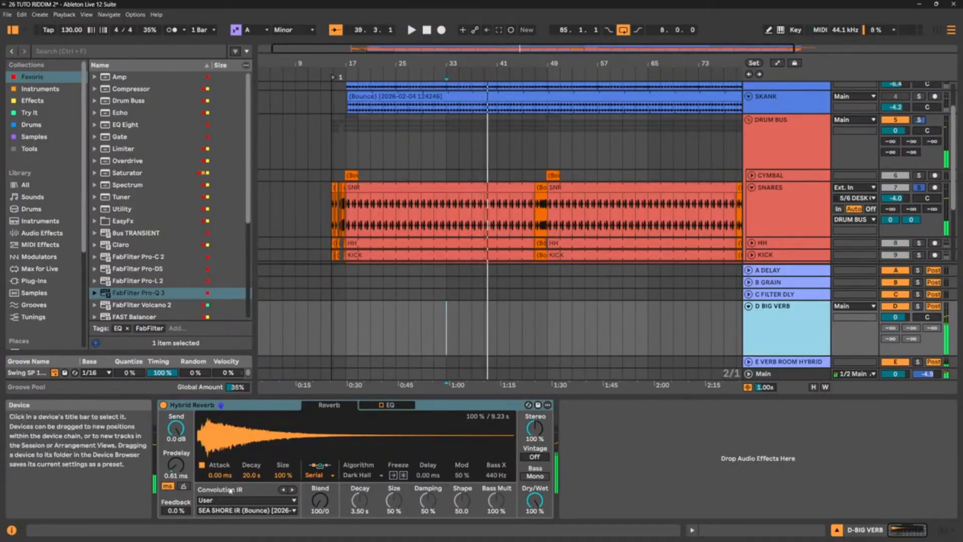
pyautogui.press('space')
pyautogui.press('space')
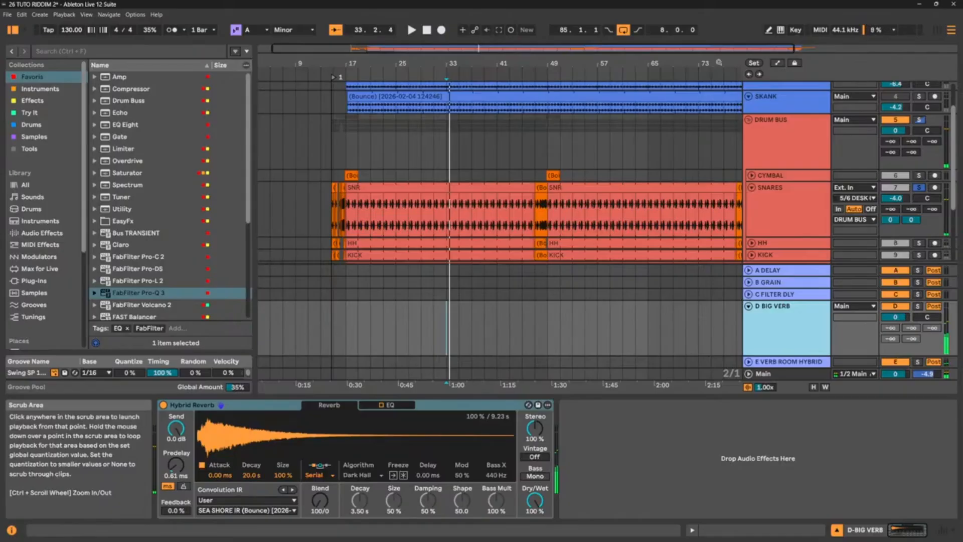
# Undo the deletion of the SEA SHORE IR track
pyautogui.doubleClick(617, 65)
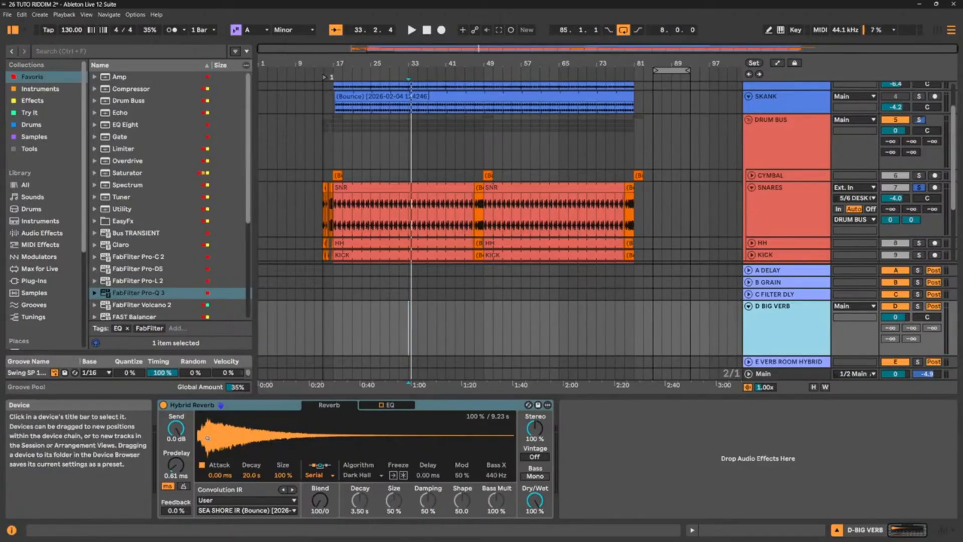
pyautogui.hotkey('ctrl', 'z')
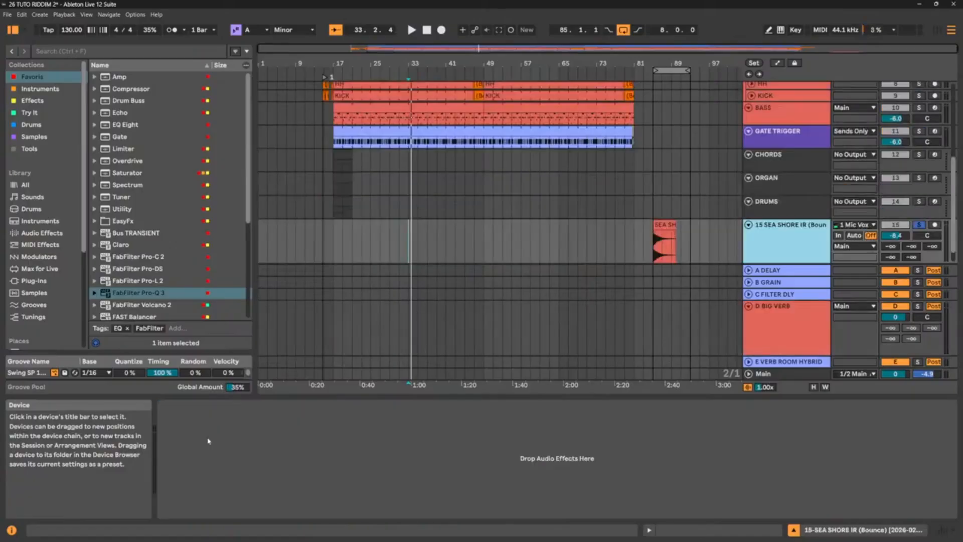
# Remove the short fade-in at the start of the SEA SHORE IR clip and briefly play back
pyautogui.moveTo(655, 64); pyautogui.dragTo(655, 216)
pyautogui.moveTo(442, 64); pyautogui.dragTo(442, 176)
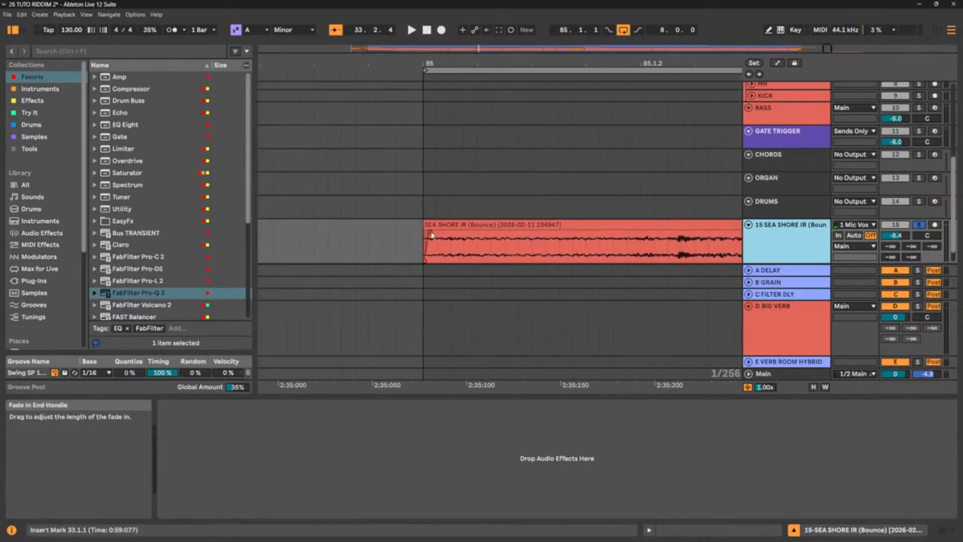
pyautogui.moveTo(430, 232); pyautogui.dragTo(418, 234)
pyautogui.moveTo(513, 60); pyautogui.dragTo(513, 6)
pyautogui.press('space')
pyautogui.press('space')
# Trim the quiet beginning of the SEA SHORE IR clip up to 85.1.3 and move the clip back to start at bar 85
pyautogui.moveTo(533, 61); pyautogui.dragTo(533, 63)
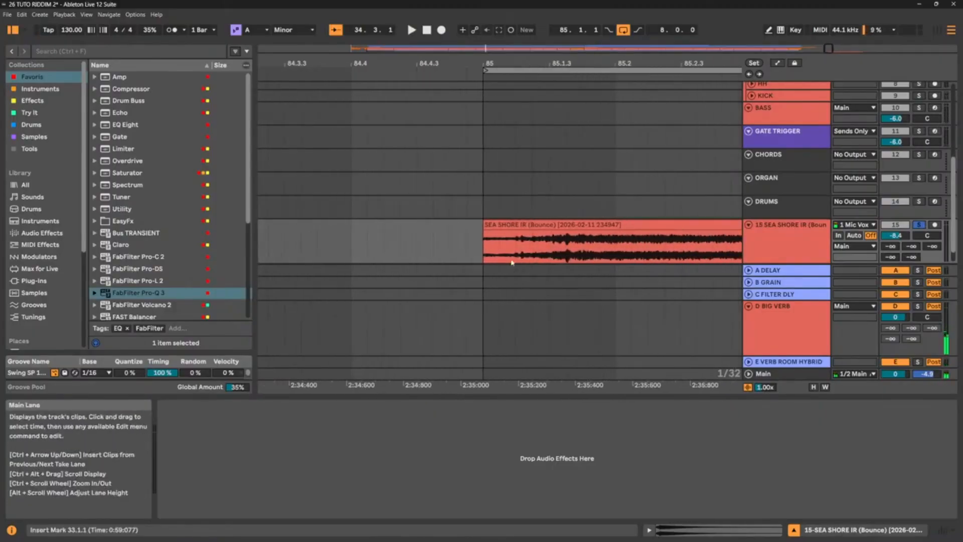
pyautogui.moveTo(487, 223); pyautogui.dragTo(511, 222)
pyautogui.moveTo(530, 225); pyautogui.dragTo(547, 227)
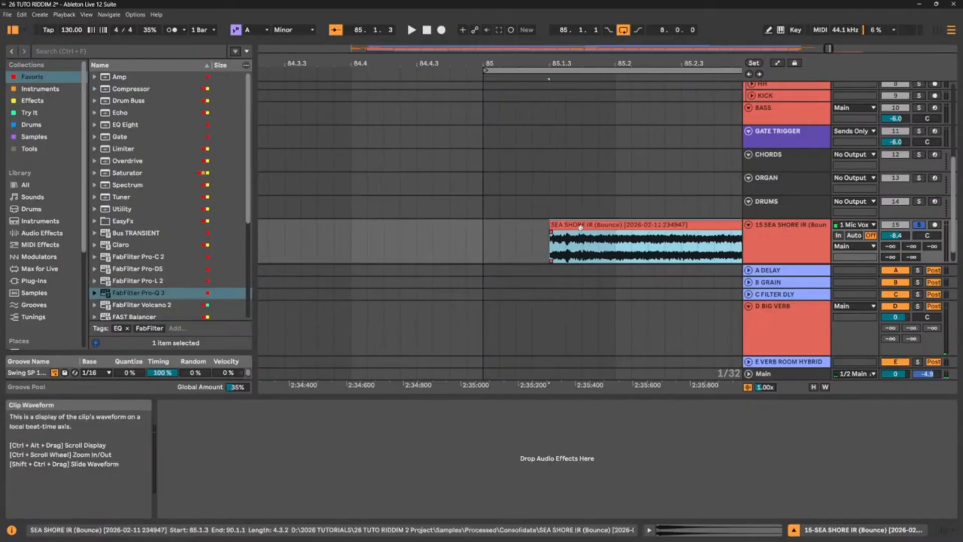
pyautogui.moveTo(582, 224); pyautogui.dragTo(518, 227)
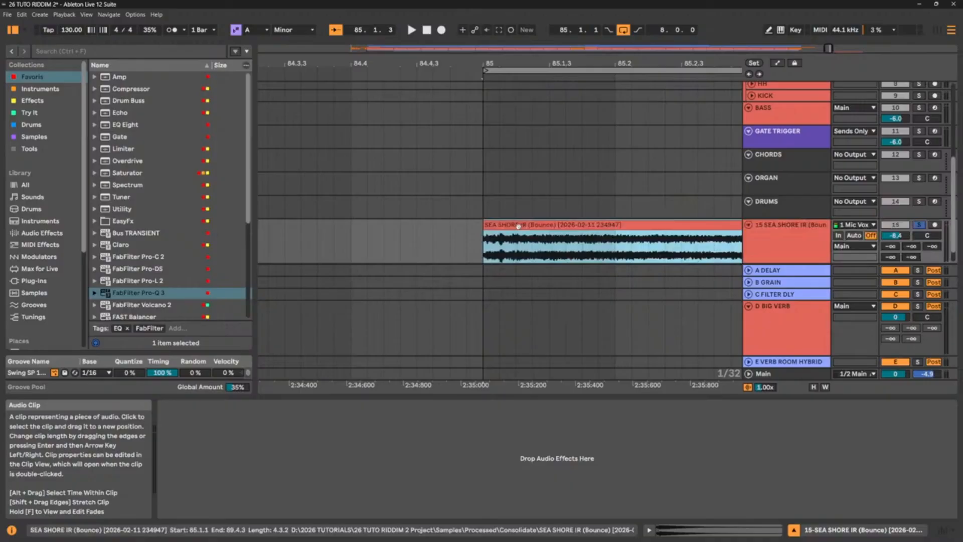
# Rename the trimmed SEA SHORE IR clip as SEA U AGAIN IR
pyautogui.hotkey('ctrl', 'r')
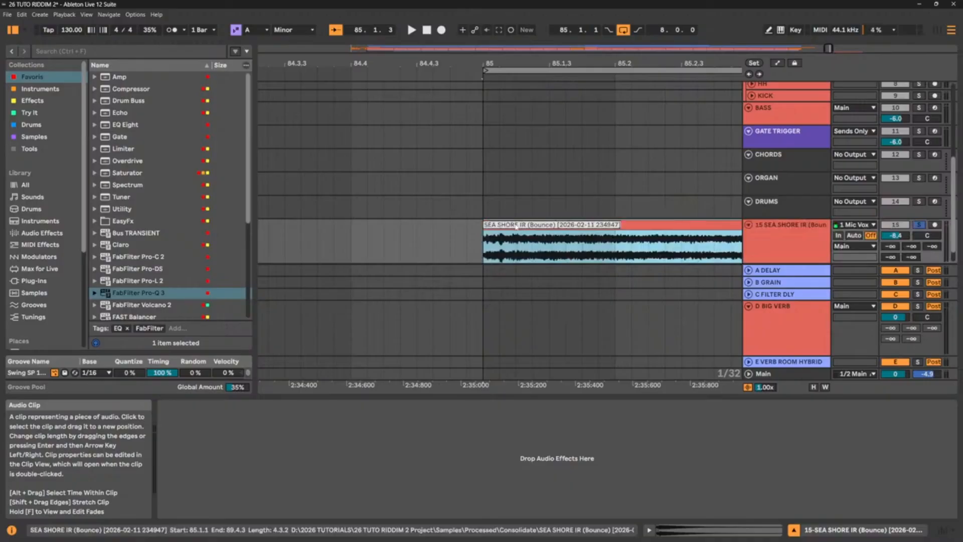
pyautogui.press('Return')
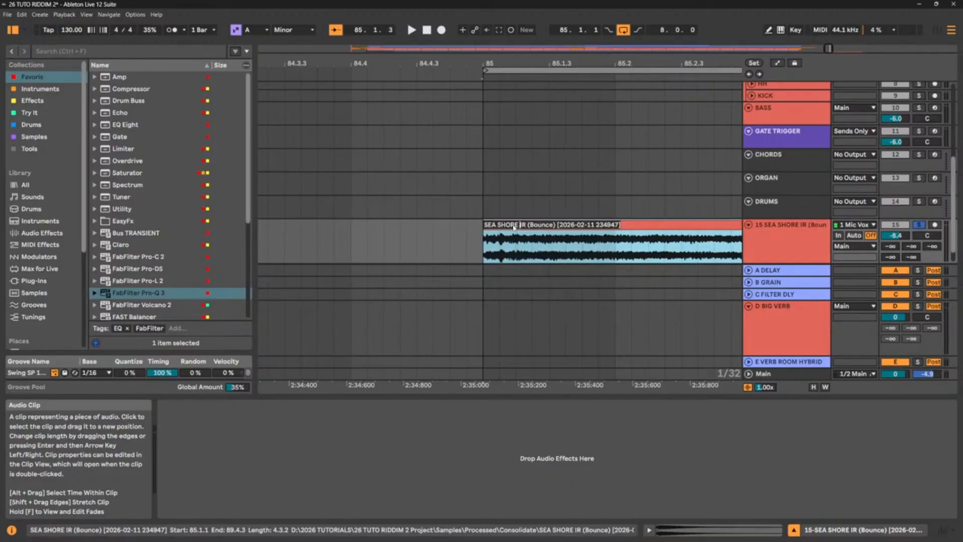
pyautogui.moveTo(496, 225); pyautogui.dragTo(675, 215)
pyautogui.press('BackSpace')
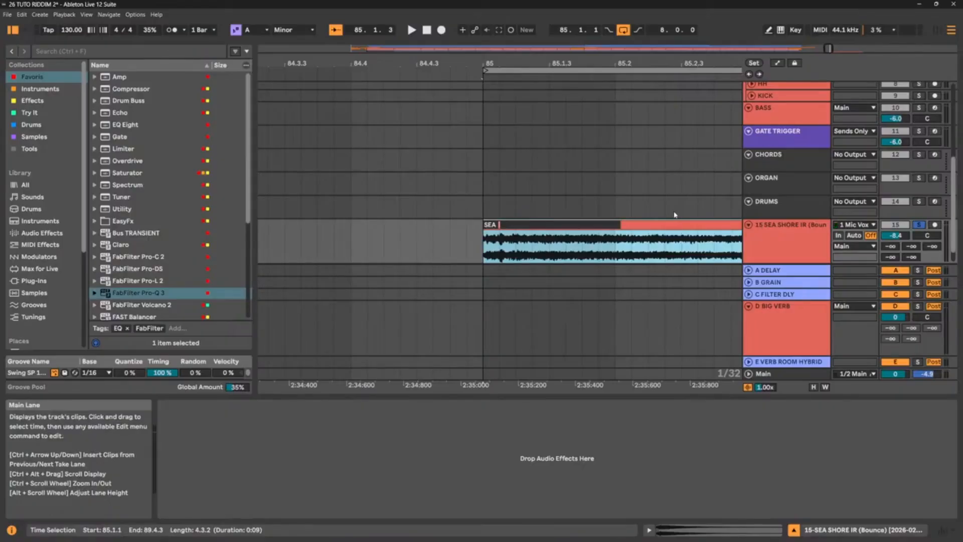
pyautogui.write('U AGAIN IR')
pyautogui.click(514, 310)
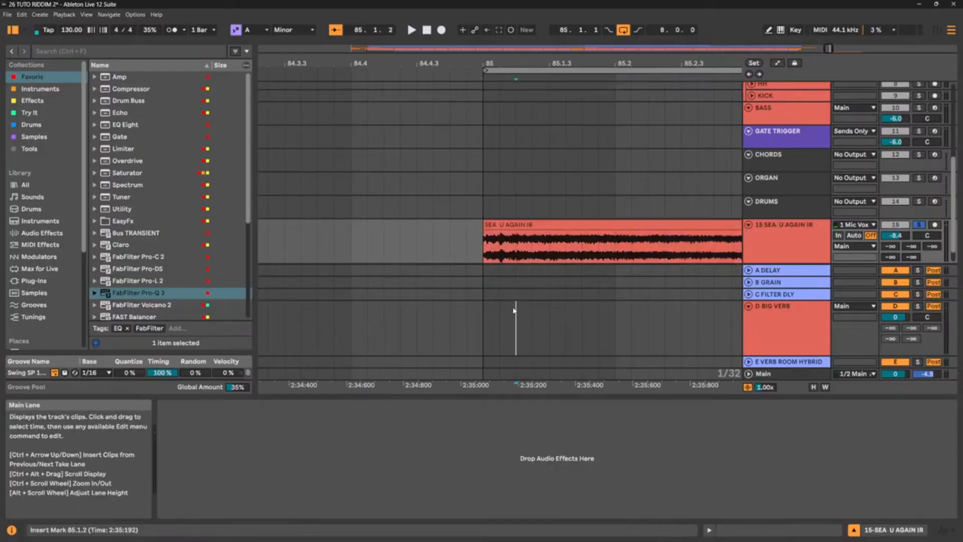
# Lower the SEA U AGAIN IR track volume to -16 dB and audition the trimmed clip
pyautogui.press('space')
pyautogui.press('space')
pyautogui.click(517, 227)
pyautogui.moveTo(896, 235)
pyautogui.mouseDown()
pyautogui.moveTo(896, 255)
pyautogui.moveTo(896, 246)
pyautogui.mouseUp()
pyautogui.press('space')
pyautogui.press('space')
pyautogui.press('space')
pyautogui.press('space')
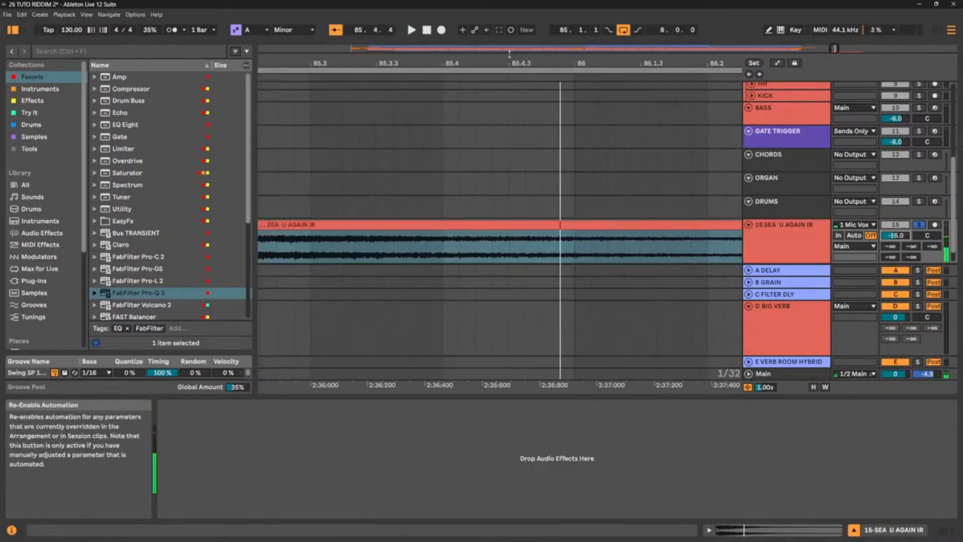
# Consolidate the trimmed SEA U AGAIN IR clip into a new sample
pyautogui.moveTo(519, 61); pyautogui.dragTo(520, 25)
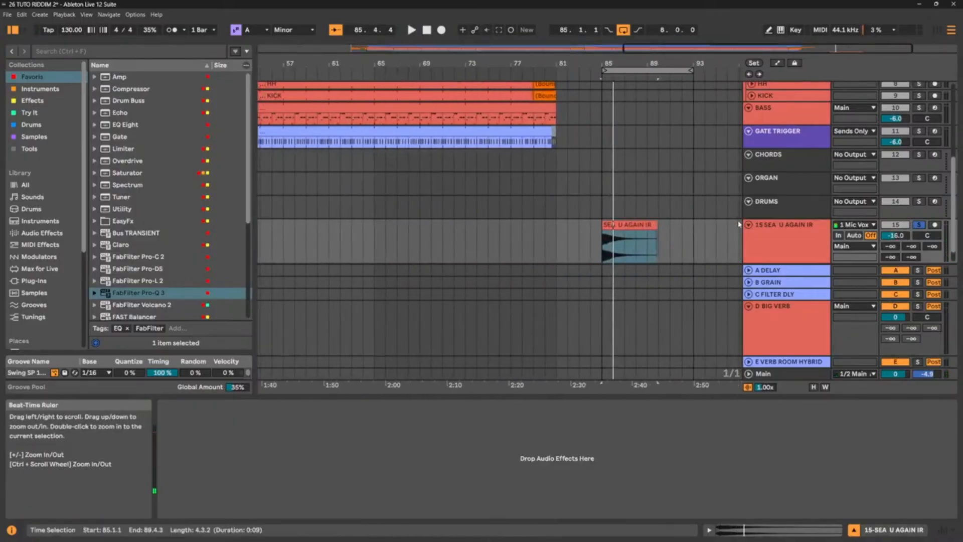
pyautogui.click(649, 227)
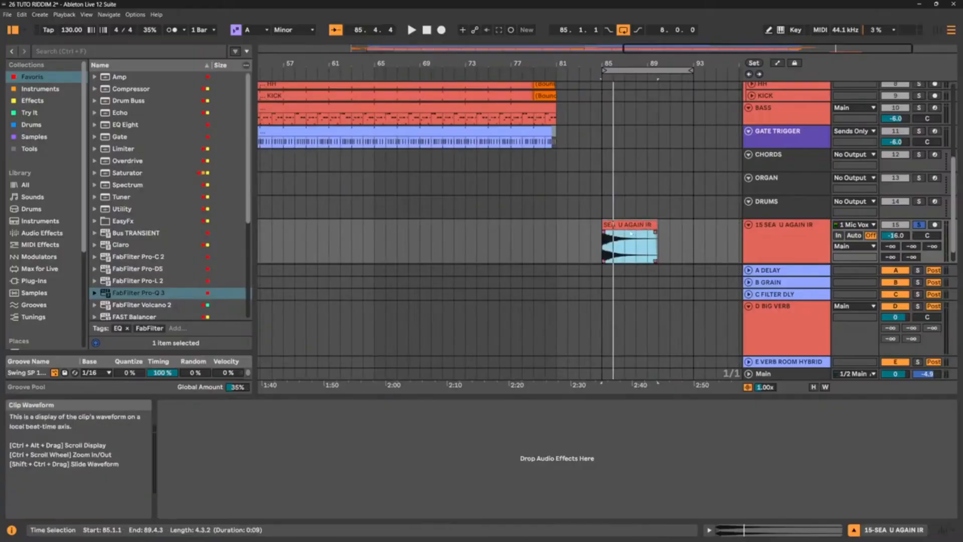
pyautogui.hotkey('ctrl', 'j')
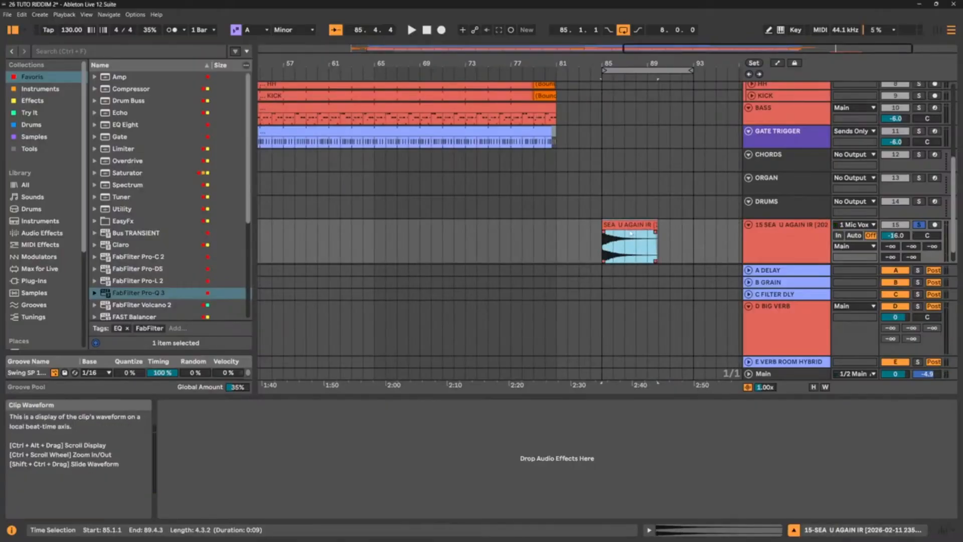
# Load the SEA U AGAIN IR clip as the convolution impulse response of Hybrid Reverb on the D BIG VERB return
pyautogui.scroll(-1, 834, 188)
pyautogui.click(782, 307)
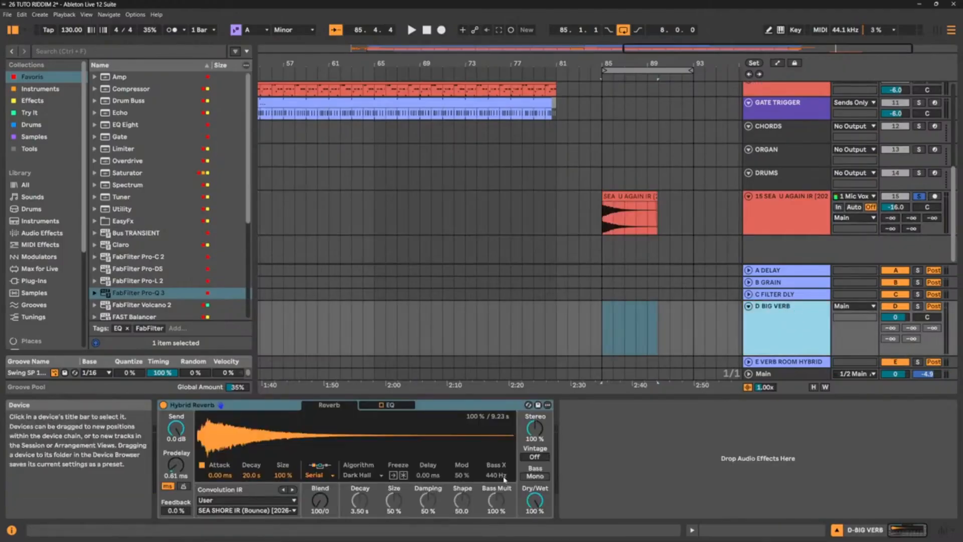
pyautogui.moveTo(641, 198); pyautogui.dragTo(249, 440)
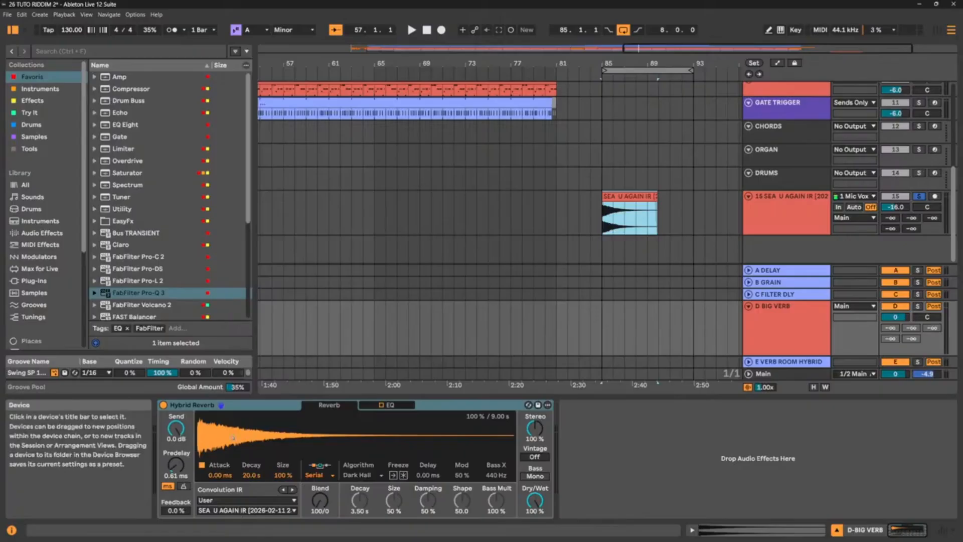
# Set the arrangement loop to the span of the GATE TRIGGER clip and show the D BIG VERB return's Hybrid Reverb
pyautogui.scroll(2, 429, 158)
pyautogui.moveTo(426, 63); pyautogui.dragTo(575, 41)
pyautogui.click(334, 187)
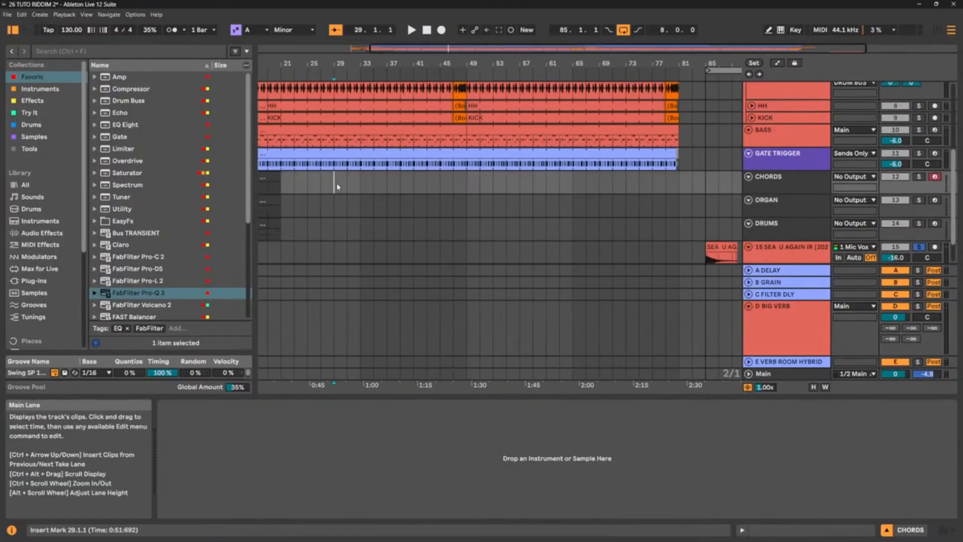
pyautogui.press('space')
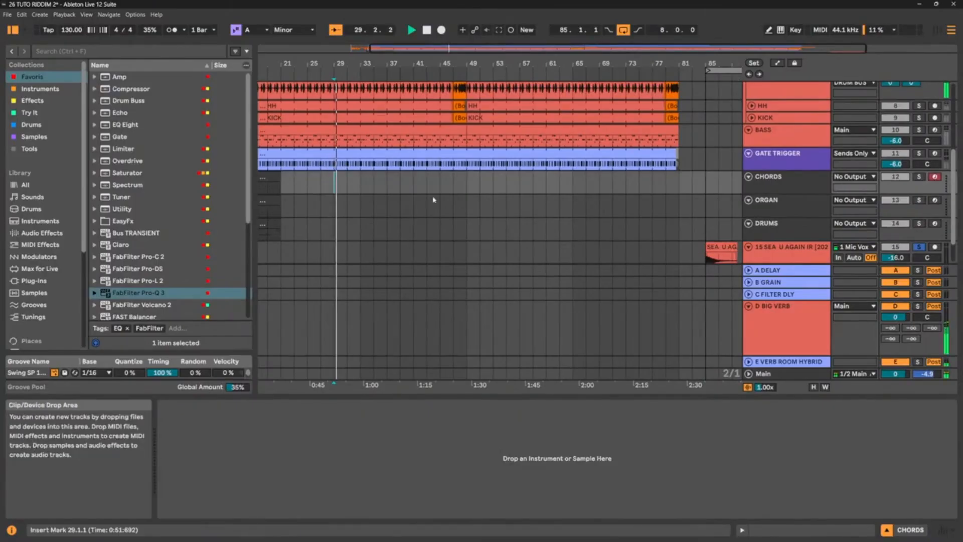
pyautogui.click(410, 153)
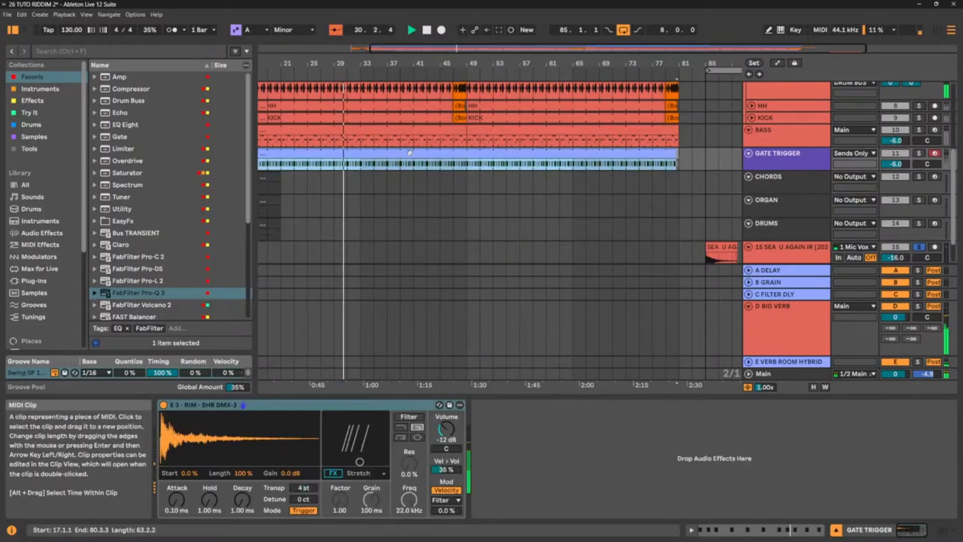
pyautogui.hotkey('ctrl', 'l')
pyautogui.click(683, 324)
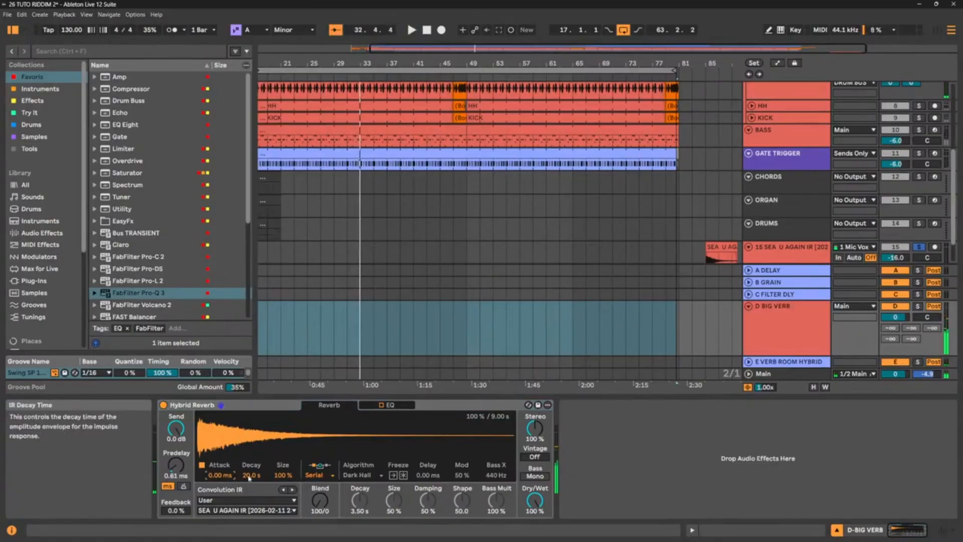
# Audition larger and smaller impulse response sizes in Hybrid Reverb during playback, and set the convolution Size to 50 %
pyautogui.press('space')
pyautogui.moveTo(279, 478); pyautogui.dragTo(280, 452)
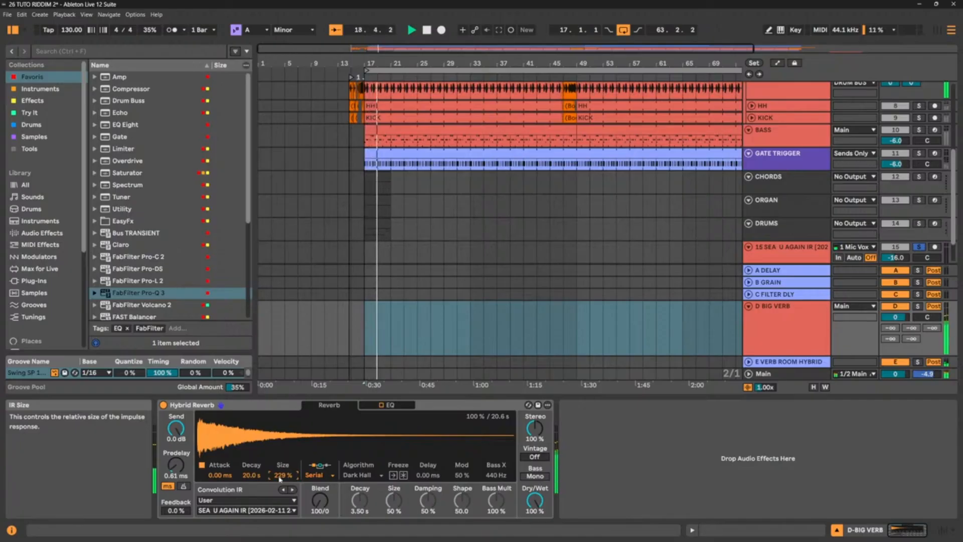
pyautogui.moveTo(280, 478); pyautogui.dragTo(280, 511)
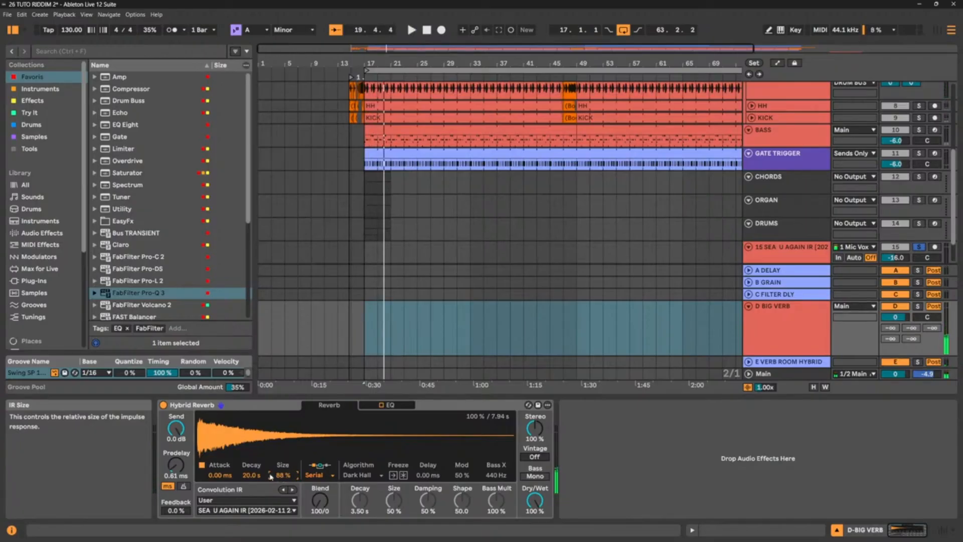
pyautogui.write('50')
pyautogui.press('Return')
pyautogui.press('space')
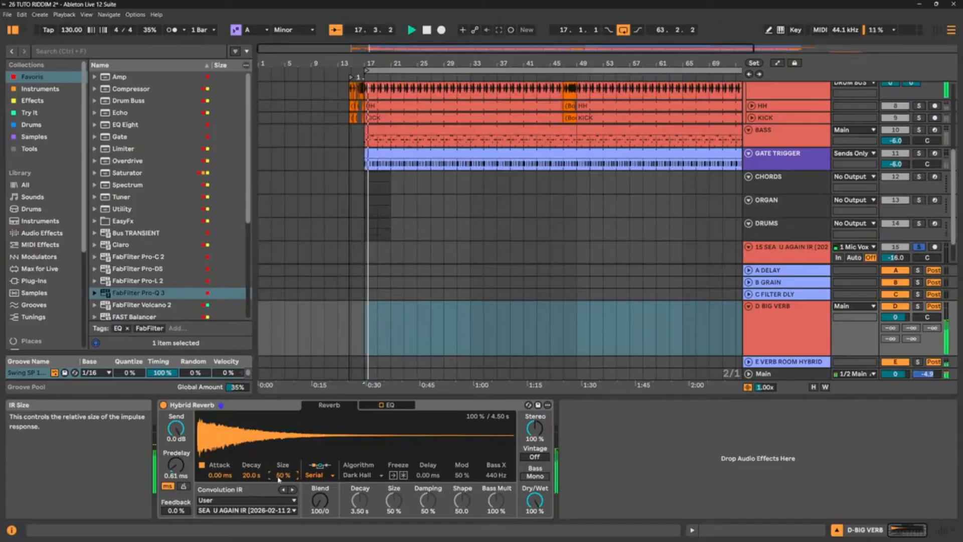
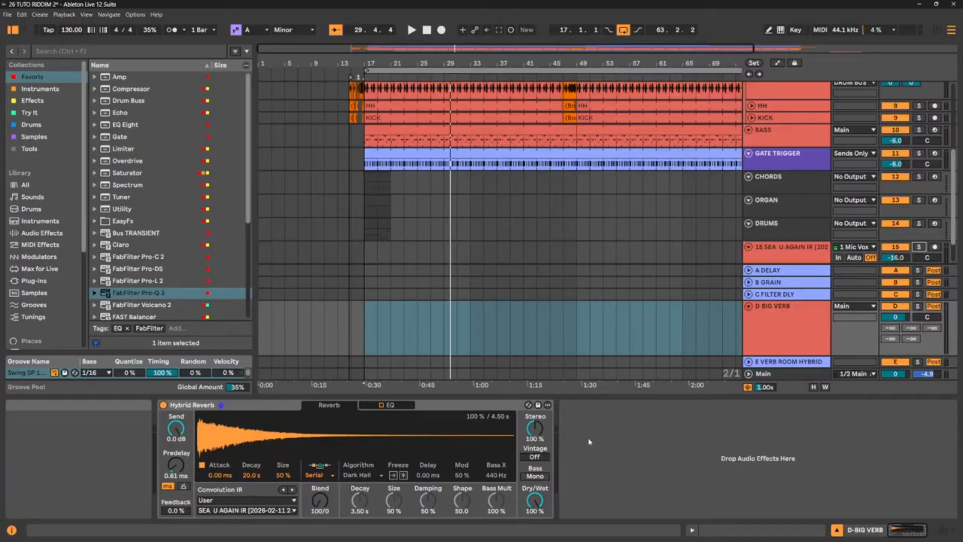
# Hide the Info View and try SEA SHORE IR (Bounce) as the convolution impulse response during playback
pyautogui.hotkey('shift', '?')
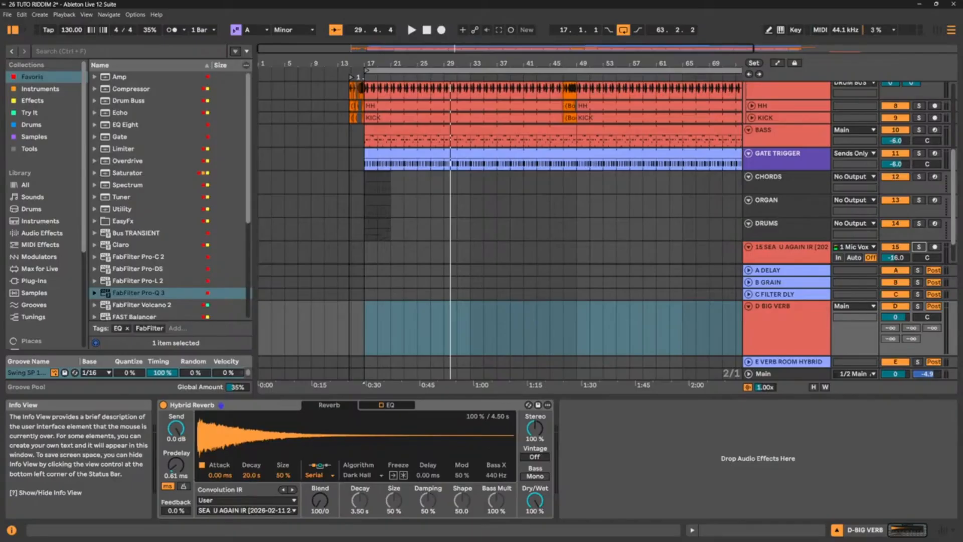
pyautogui.click(11, 530)
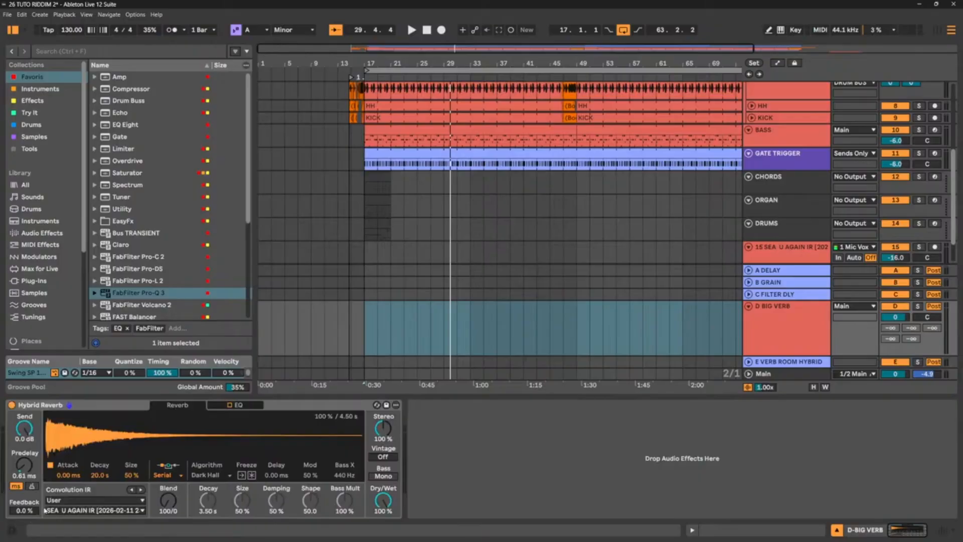
pyautogui.click(67, 510)
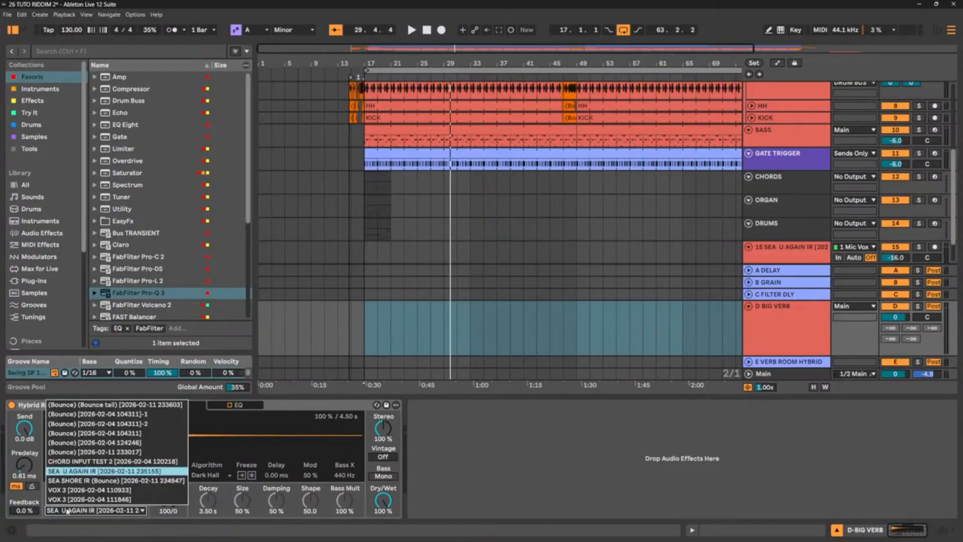
pyautogui.click(81, 480)
pyautogui.press('space')
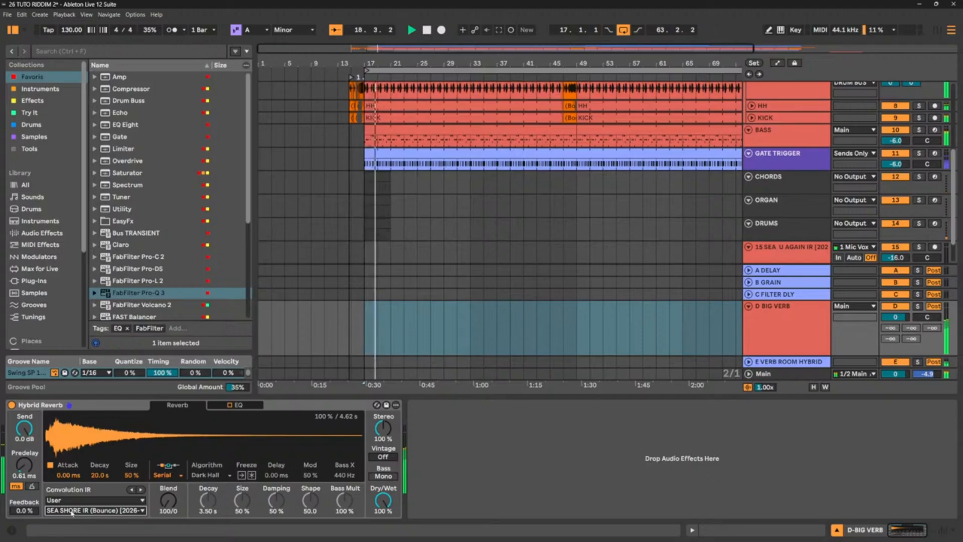
pyautogui.press('space')
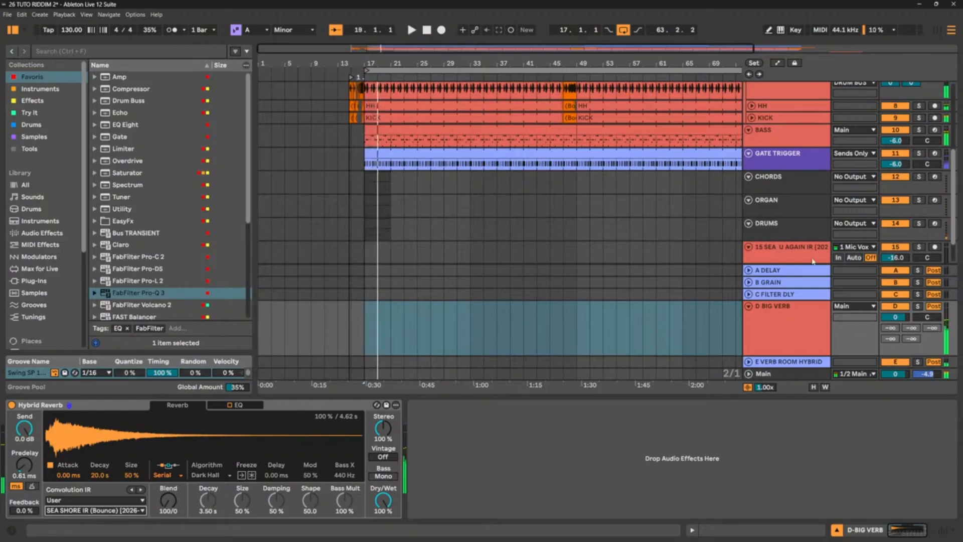
# Solo the D BIG VERB return, audition it on its own, and bring back the Info View
pyautogui.click(918, 307)
pyautogui.press('space')
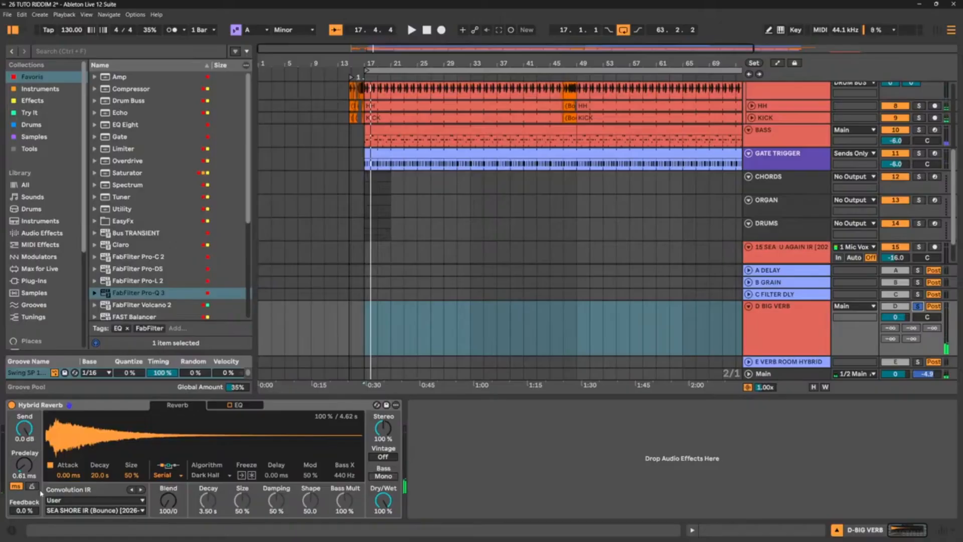
pyautogui.click(11, 529)
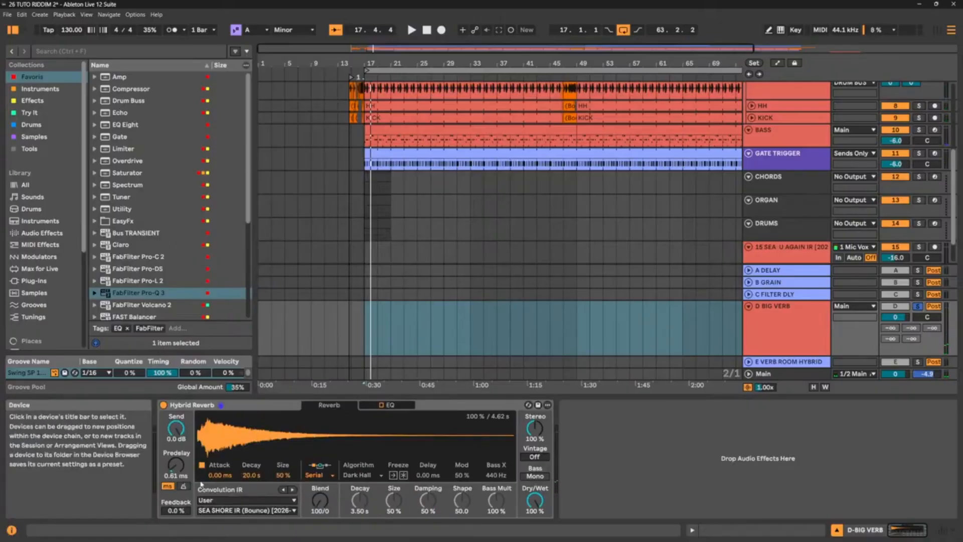
# Adjust the impulse response envelope during playback to 26.7 ms attack, 8.23 s decay and 41 % size
pyautogui.press('space')
pyautogui.moveTo(251, 475); pyautogui.dragTo(251, 490)
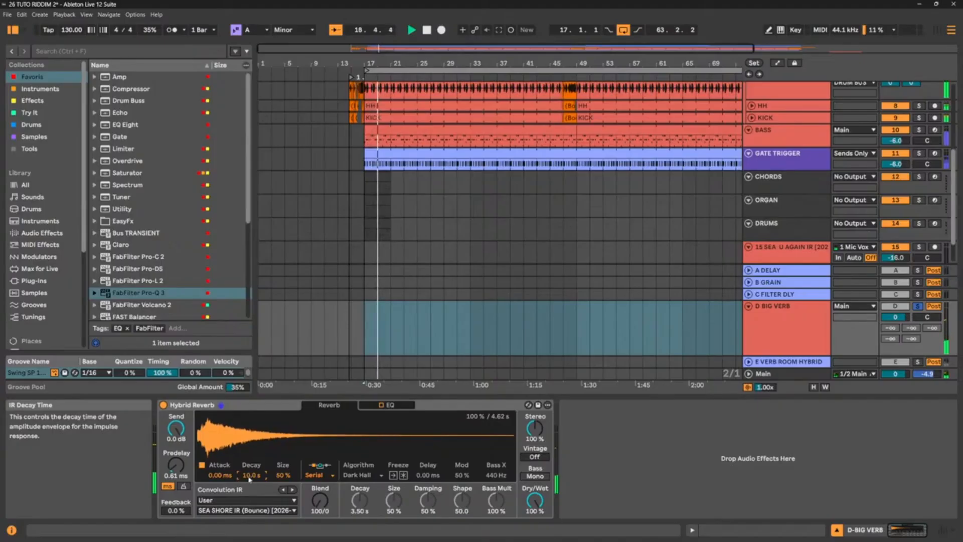
pyautogui.moveTo(250, 479); pyautogui.dragTo(227, 463)
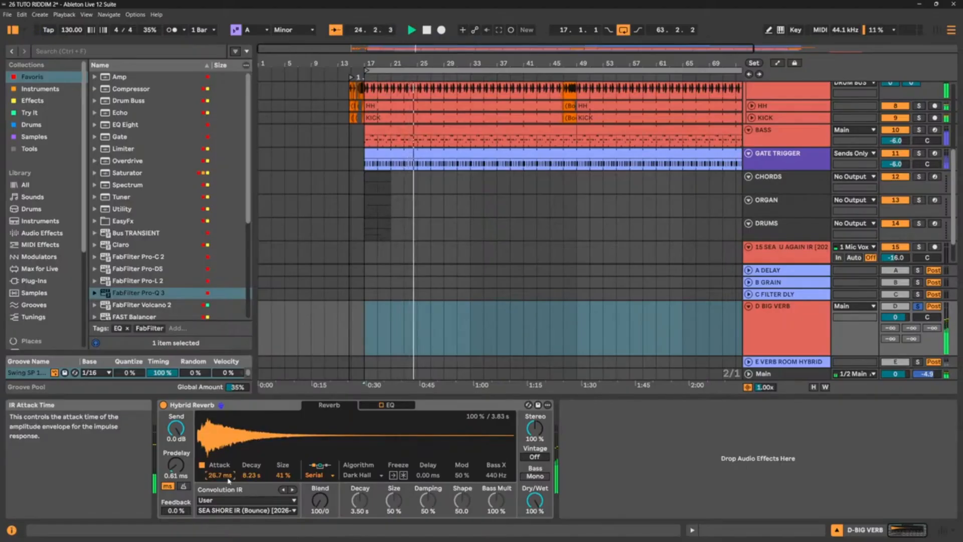
pyautogui.press('space')
# Group Hybrid Reverb into an Audio Effect Rack and show the rack's macro controls and macro variations
pyautogui.click(252, 410)
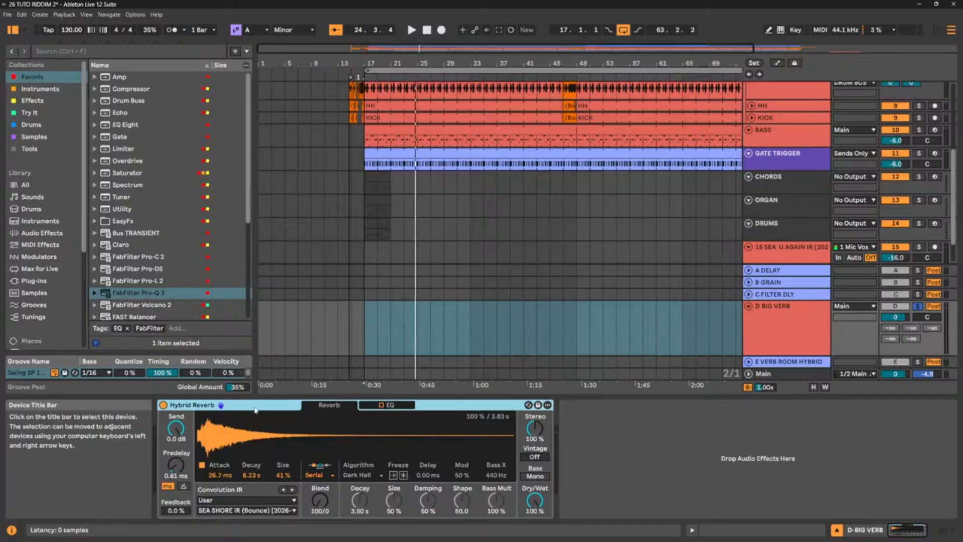
pyautogui.hotkey('ctrl', 'g')
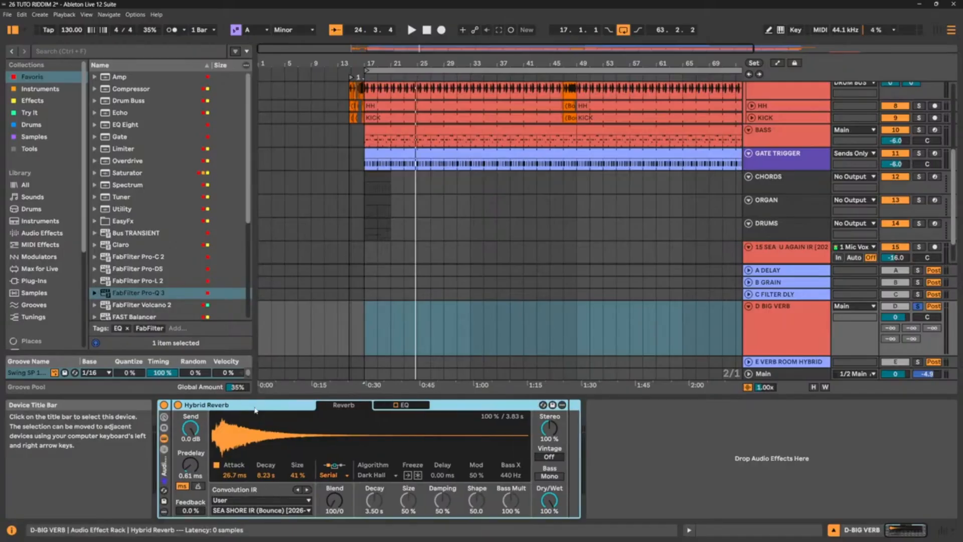
pyautogui.click(164, 417)
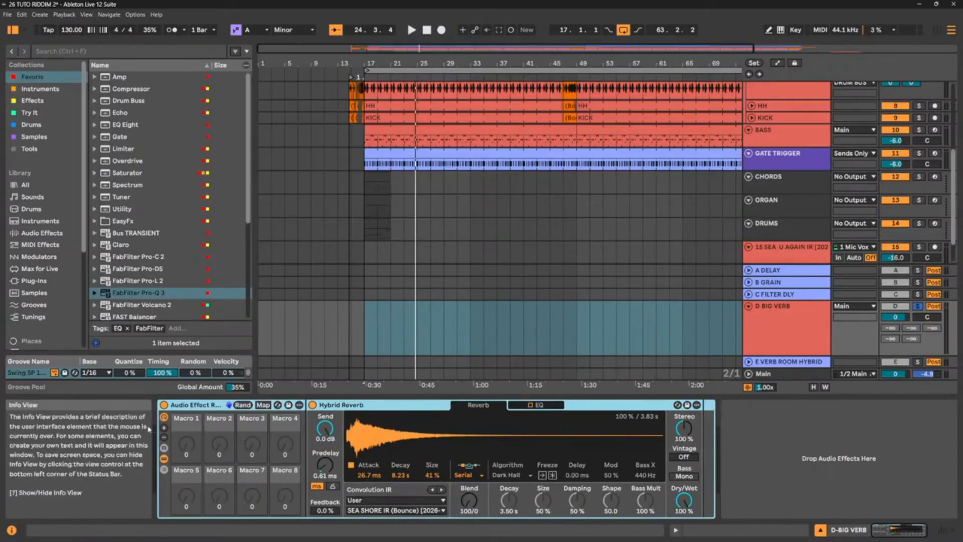
pyautogui.click(164, 447)
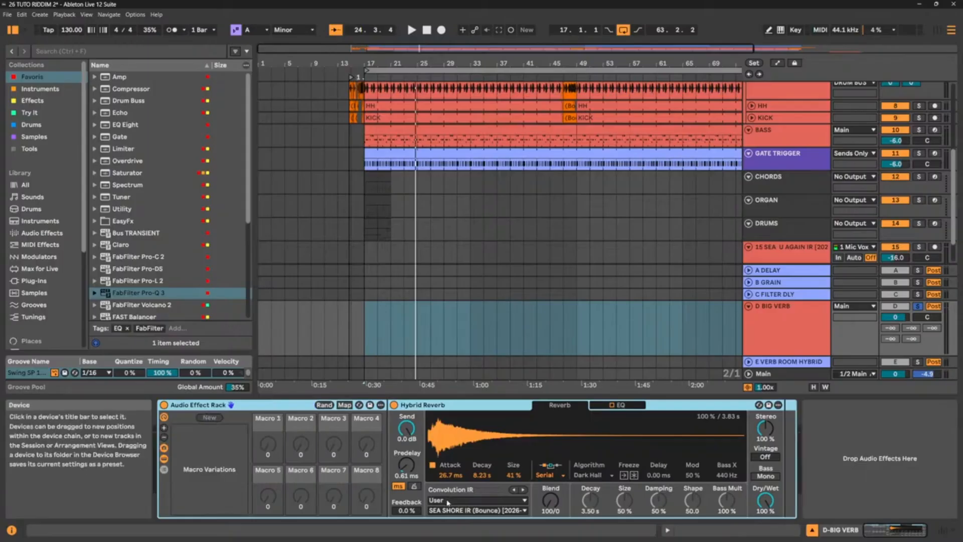
# Try the (Bounce) (Bounce tail) sample as the convolution impulse response and audition it
pyautogui.click(455, 511)
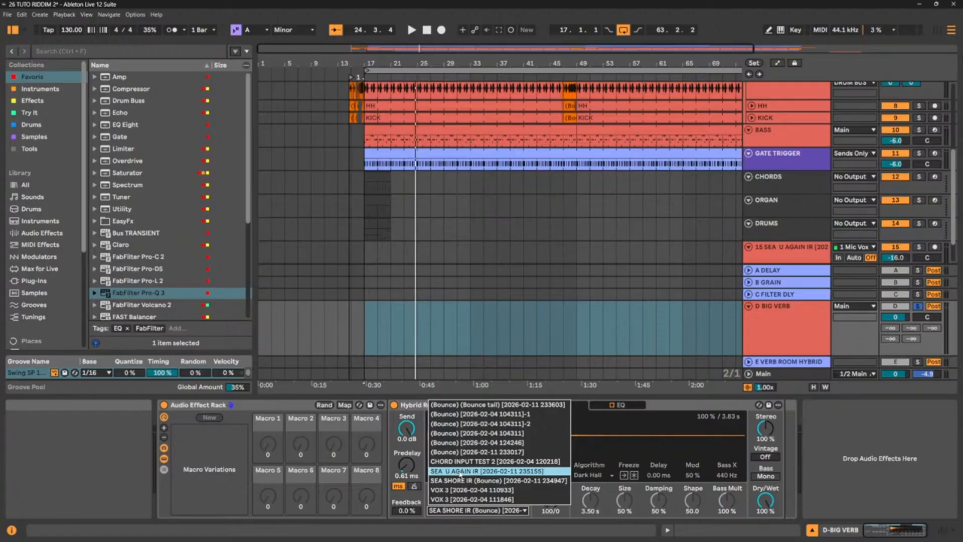
pyautogui.click(484, 404)
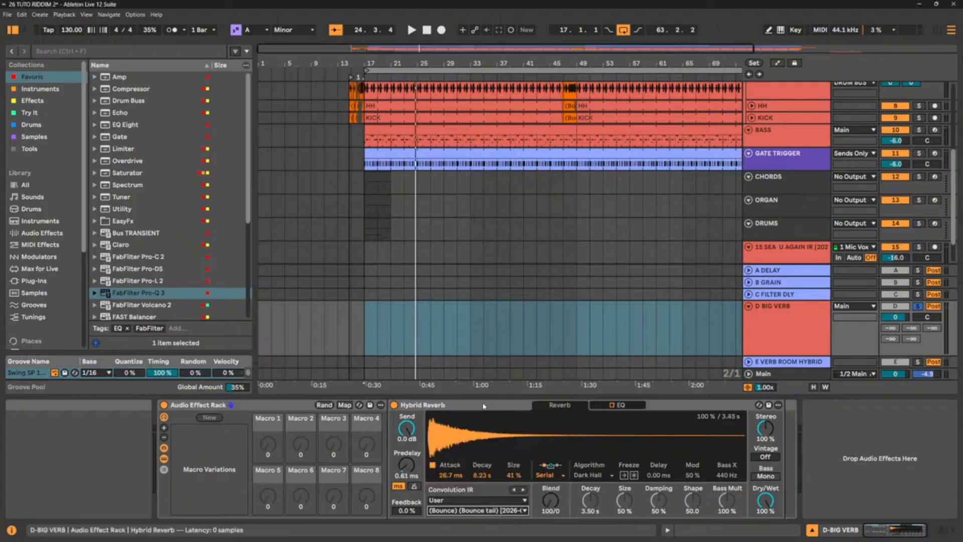
pyautogui.press('space')
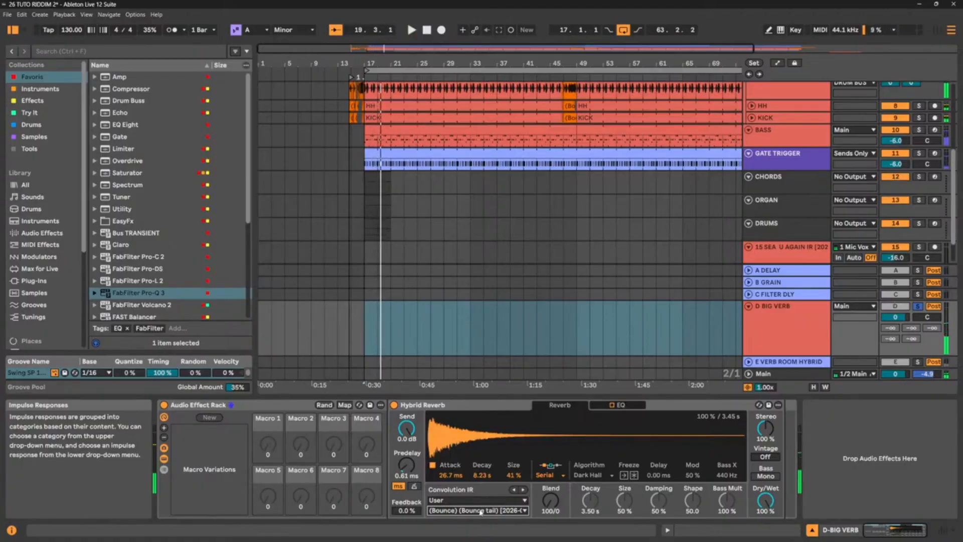
# Set the convolution impulse response to SEA U AGAIN IR from the User category and audition the soloed reverb
pyautogui.click(475, 500)
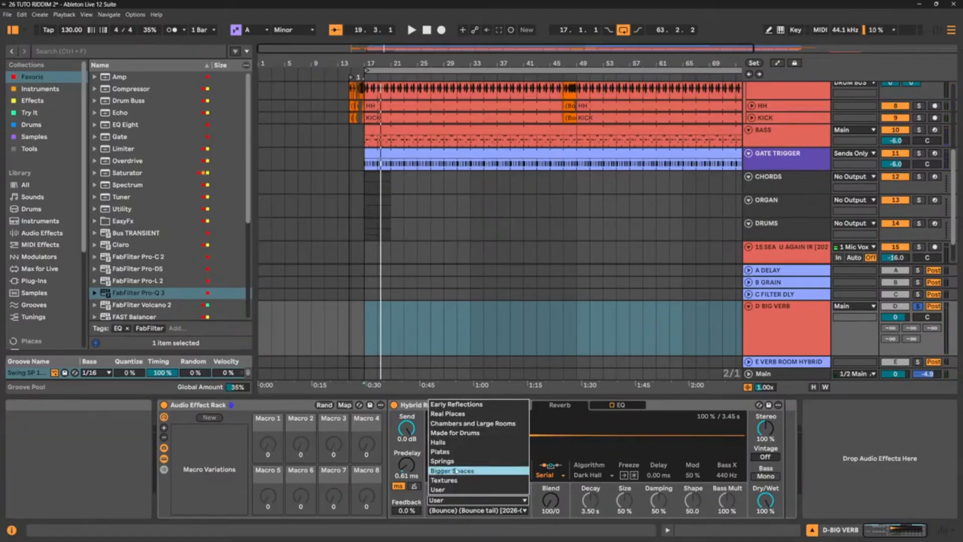
pyautogui.click(471, 511)
pyautogui.click(470, 511)
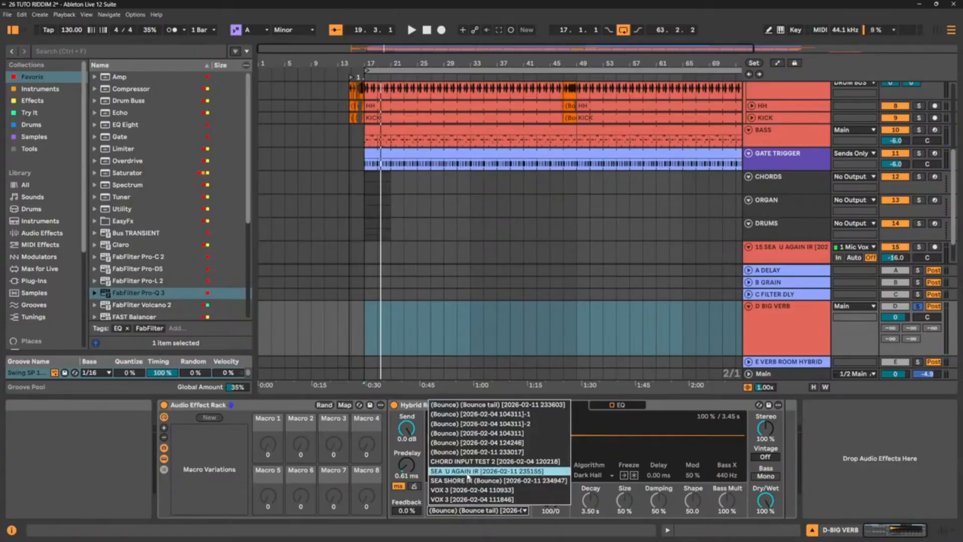
pyautogui.click(468, 474)
pyautogui.press('space')
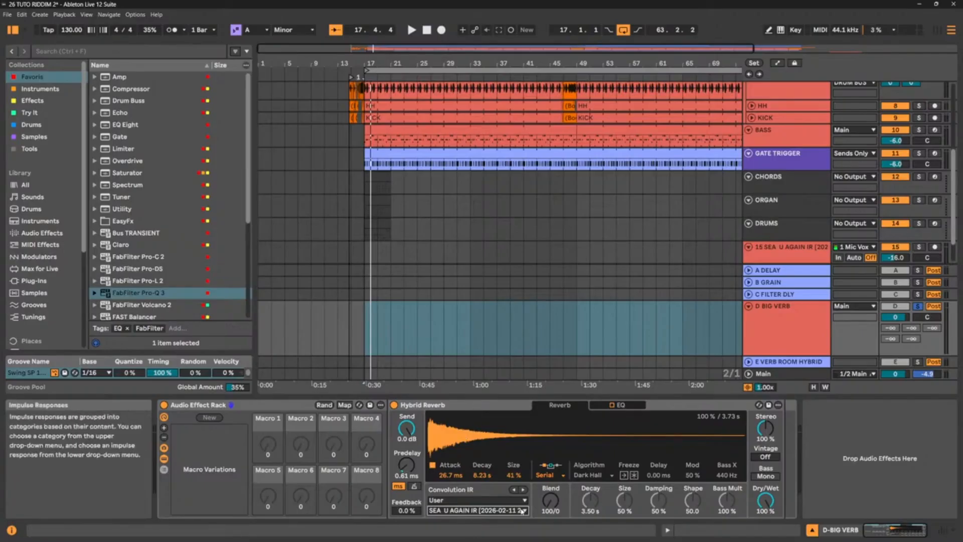
pyautogui.click(451, 511)
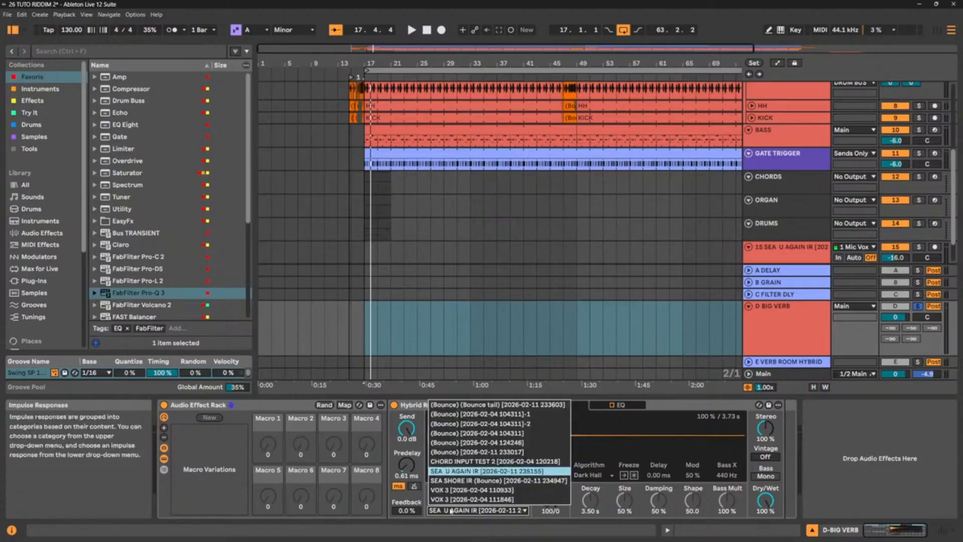
pyautogui.click(464, 481)
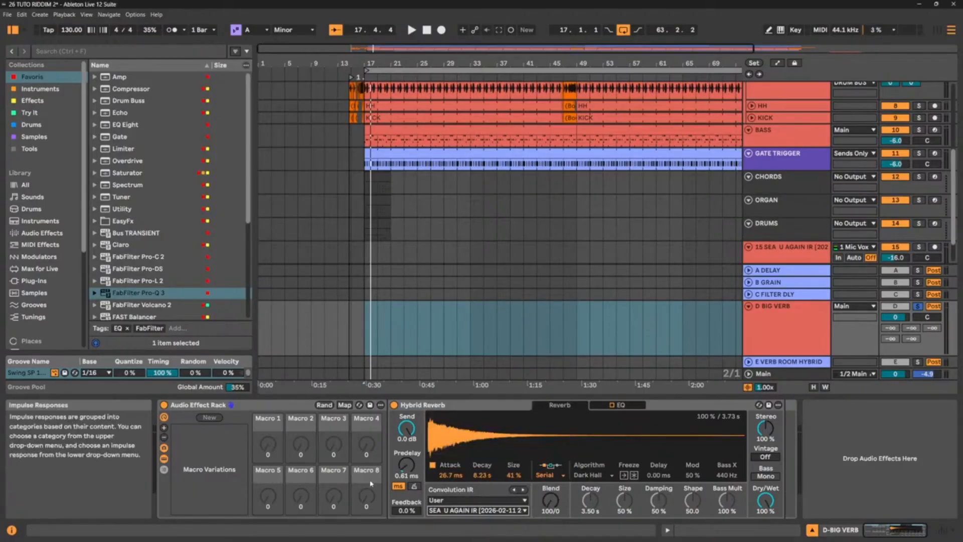
pyautogui.press('space')
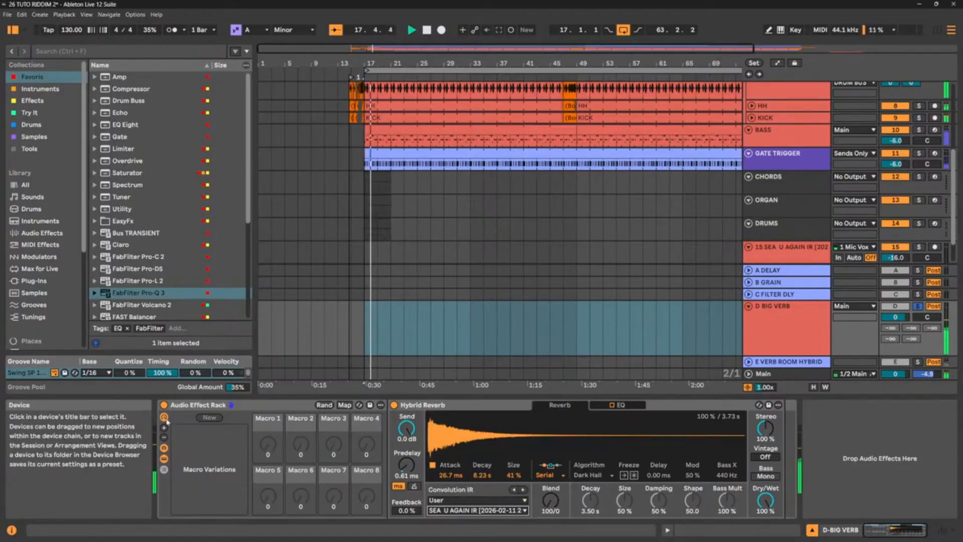
pyautogui.press('space')
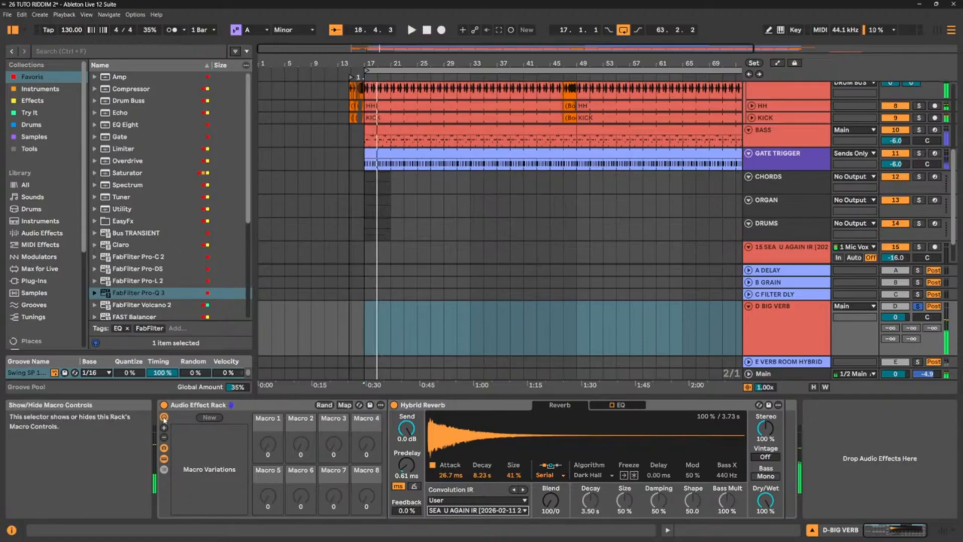
# Hide the macro controls of the Audio Effect Rack on D BIG VERB
pyautogui.click(164, 417)
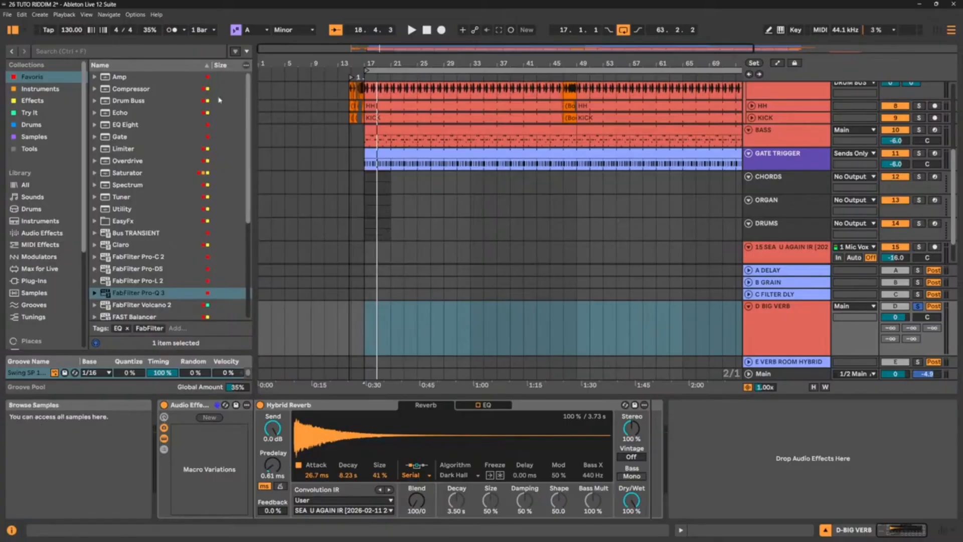
# Look through the Audio Effects library for a convolution reverb device
pyautogui.click(30, 233)
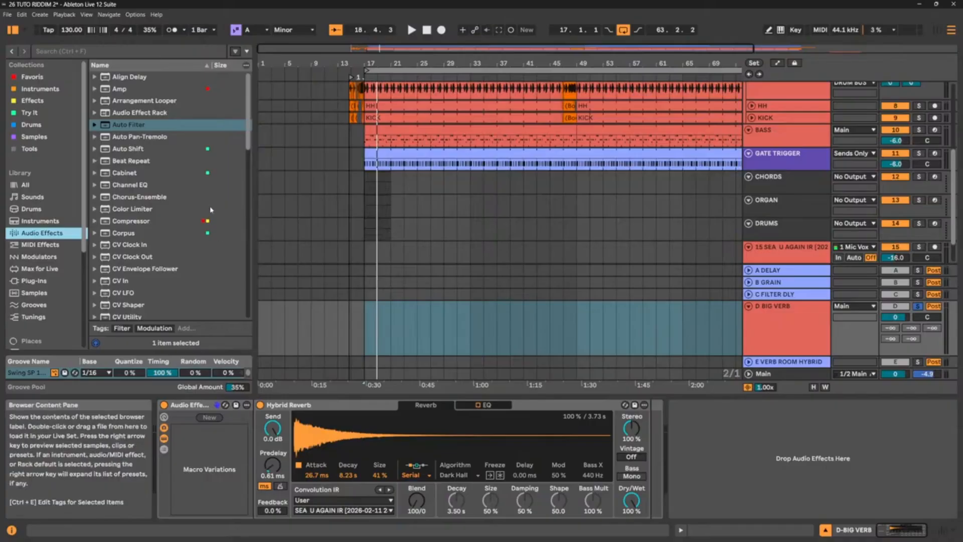
pyautogui.scroll(-6, 211, 210)
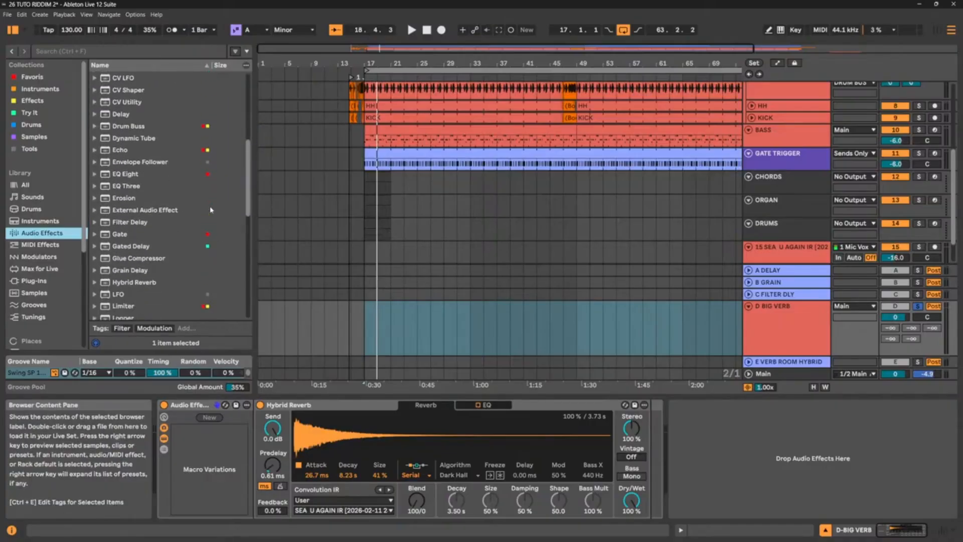
pyautogui.scroll(-2, 211, 210)
pyautogui.scroll(-2, 211, 210)
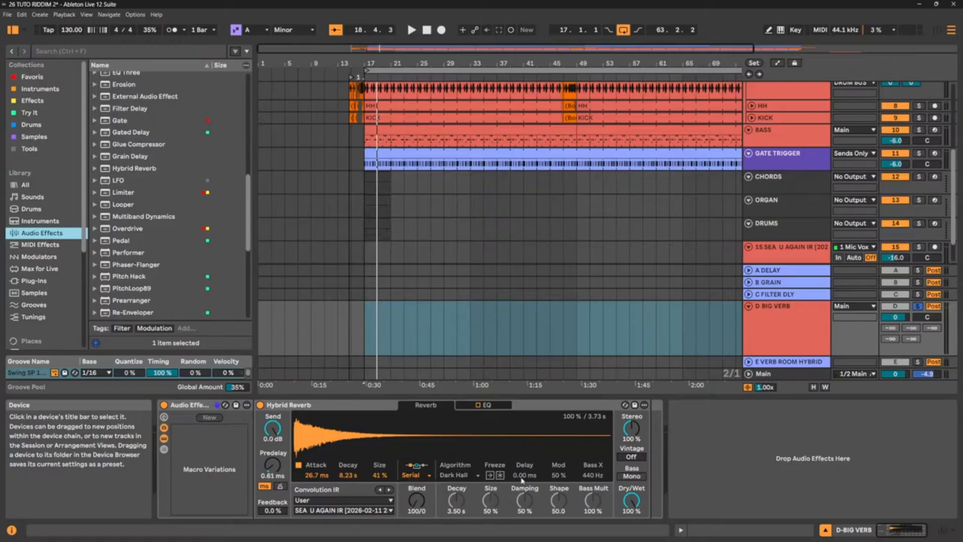
pyautogui.scroll(-2, 203, 262)
pyautogui.scroll(-1, 203, 261)
pyautogui.scroll(-1, 203, 262)
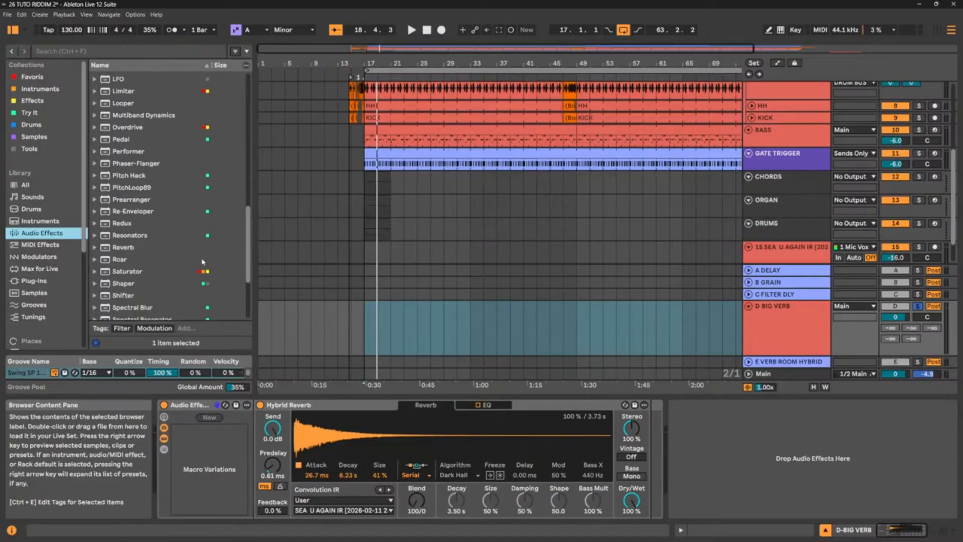
pyautogui.scroll(-5, 204, 262)
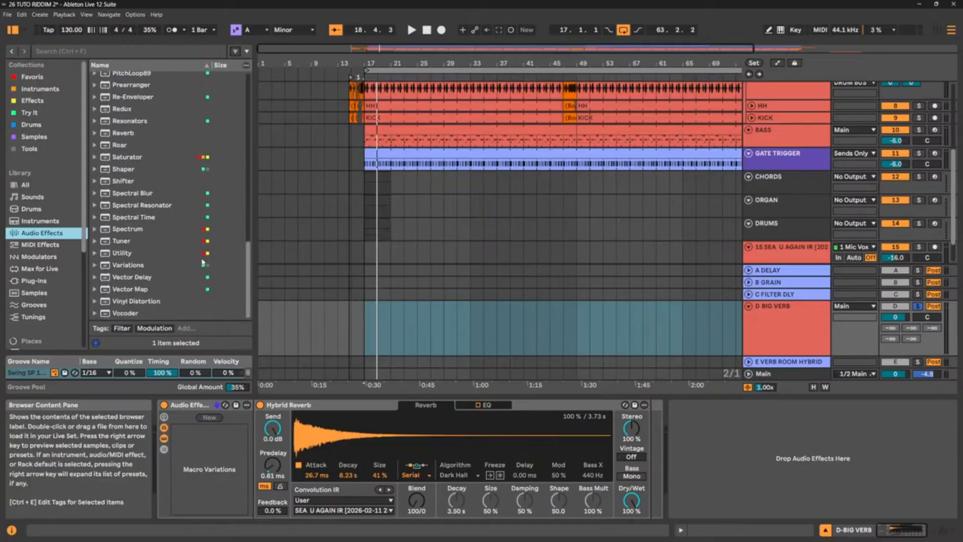
pyautogui.scroll(1, 165, 283)
pyautogui.scroll(2, 166, 284)
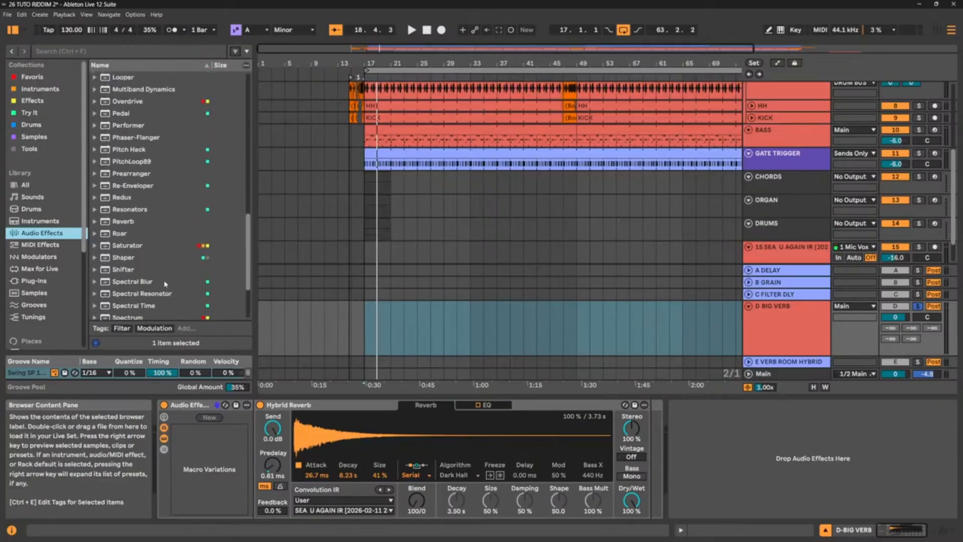
pyautogui.scroll(2, 165, 284)
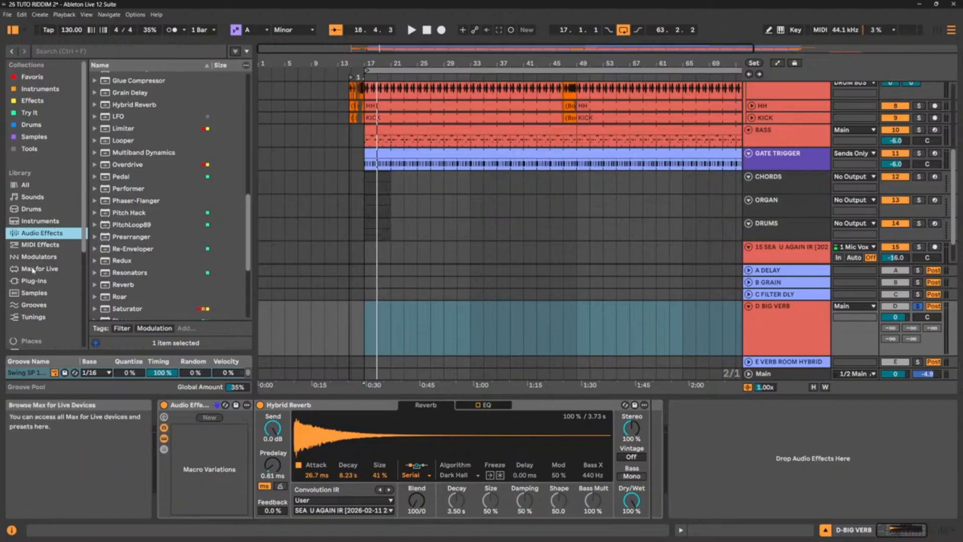
pyautogui.scroll(1, 151, 225)
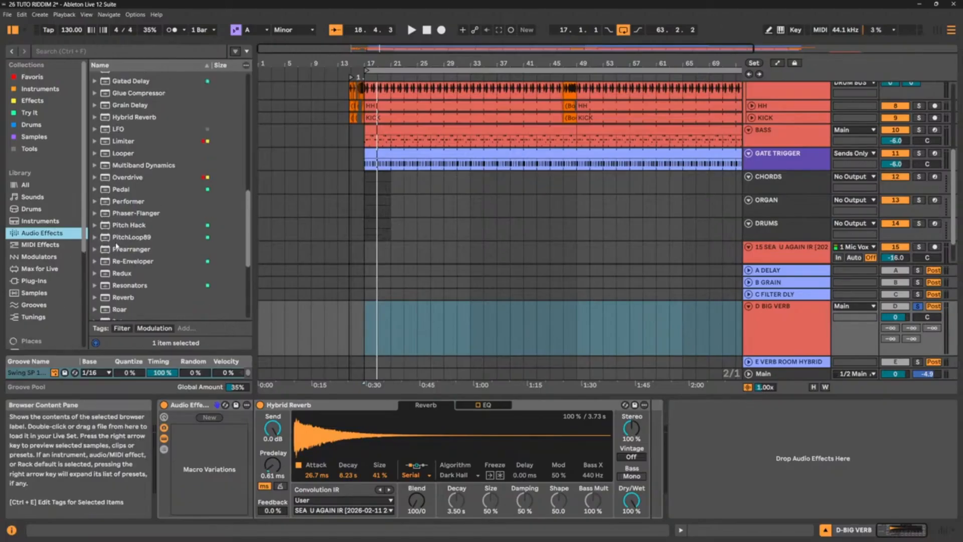
# Look through the whole Max for Live device list for a convolution reverb device
pyautogui.click(53, 270)
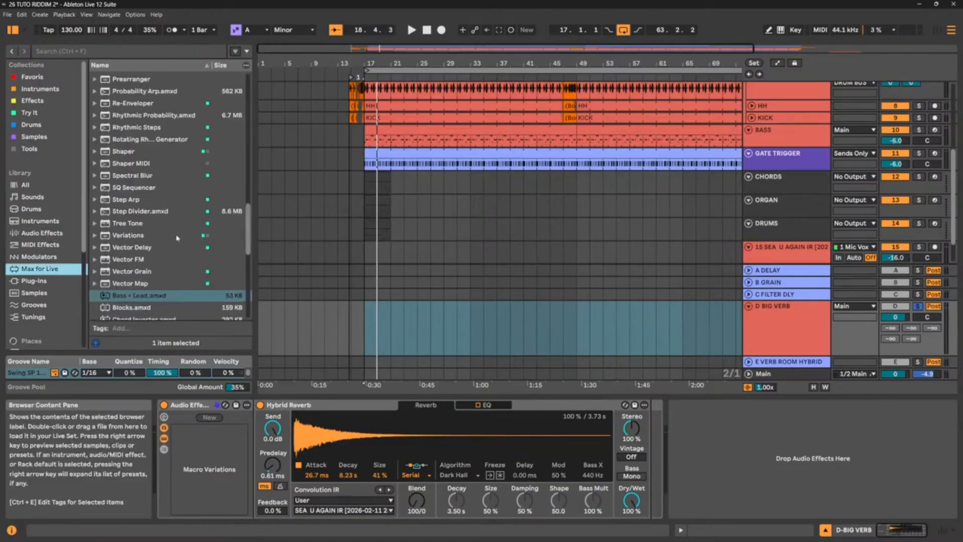
pyautogui.scroll(10, 177, 238)
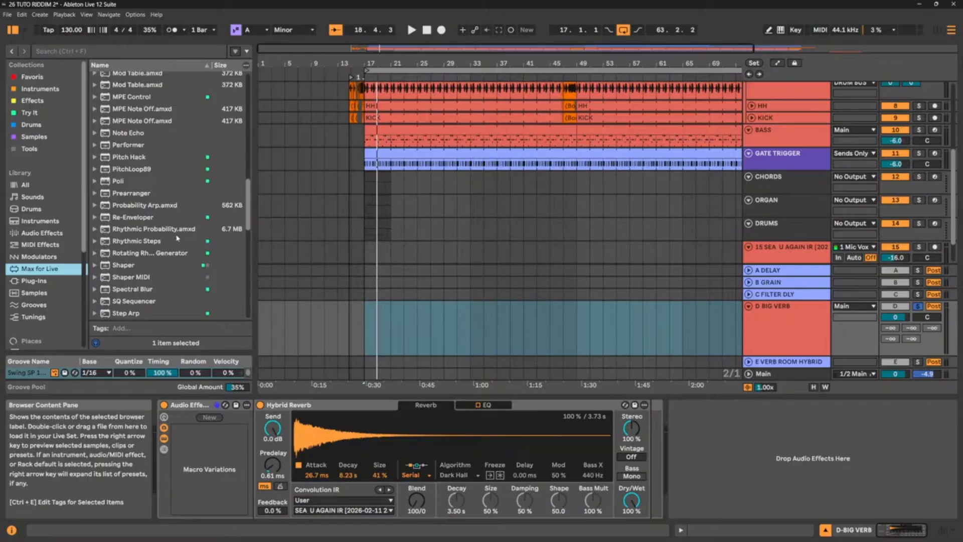
pyautogui.scroll(10, 176, 239)
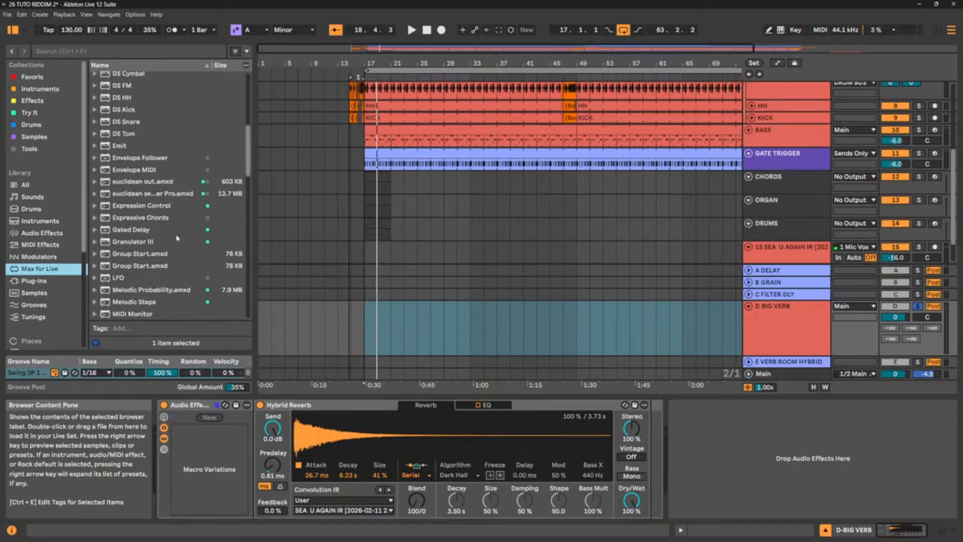
pyautogui.scroll(10, 177, 238)
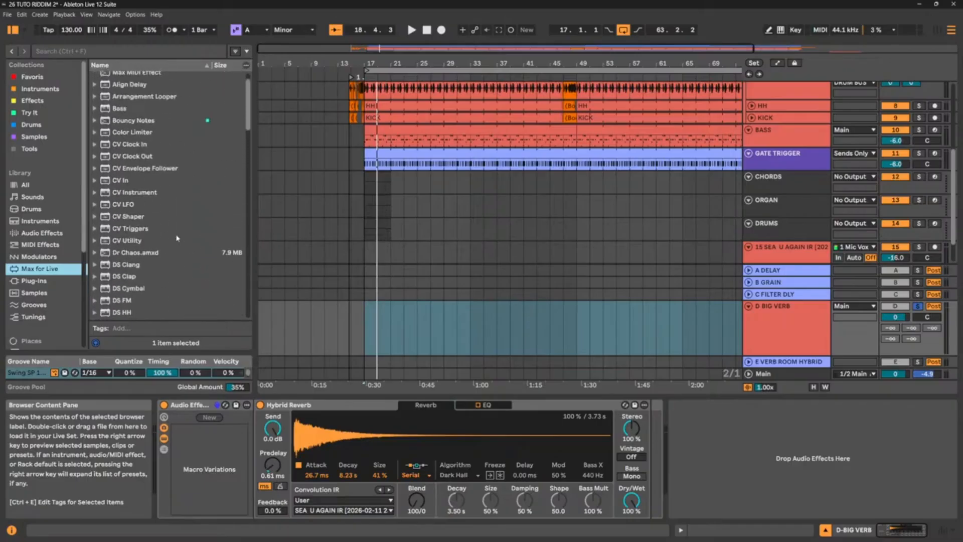
pyautogui.scroll(3, 176, 238)
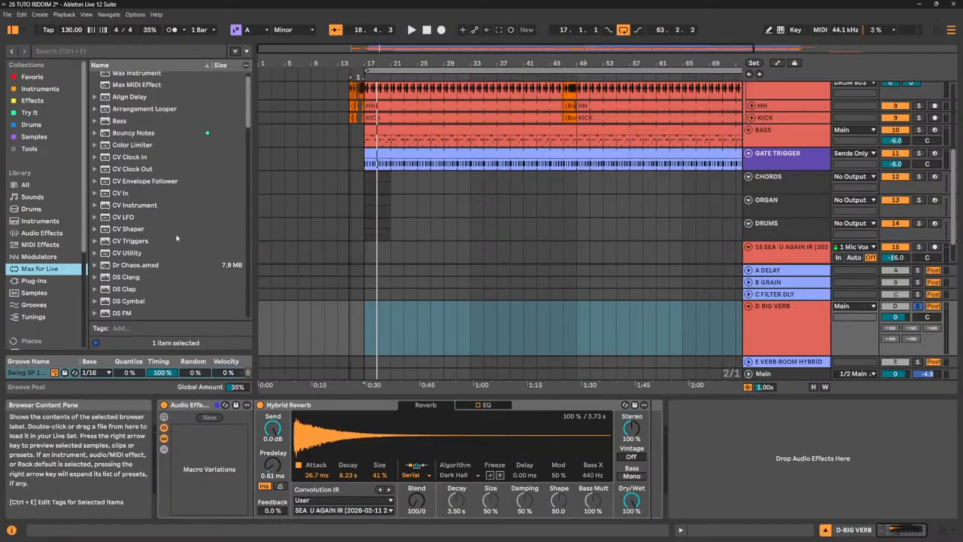
pyautogui.scroll(-9, 177, 237)
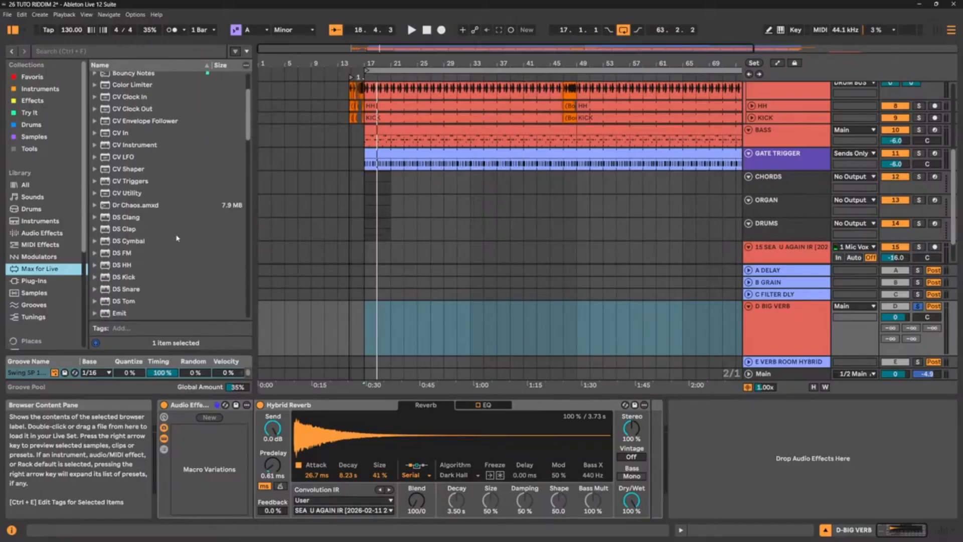
pyautogui.scroll(-2, 167, 221)
pyautogui.scroll(-4, 164, 226)
pyautogui.scroll(5, 164, 226)
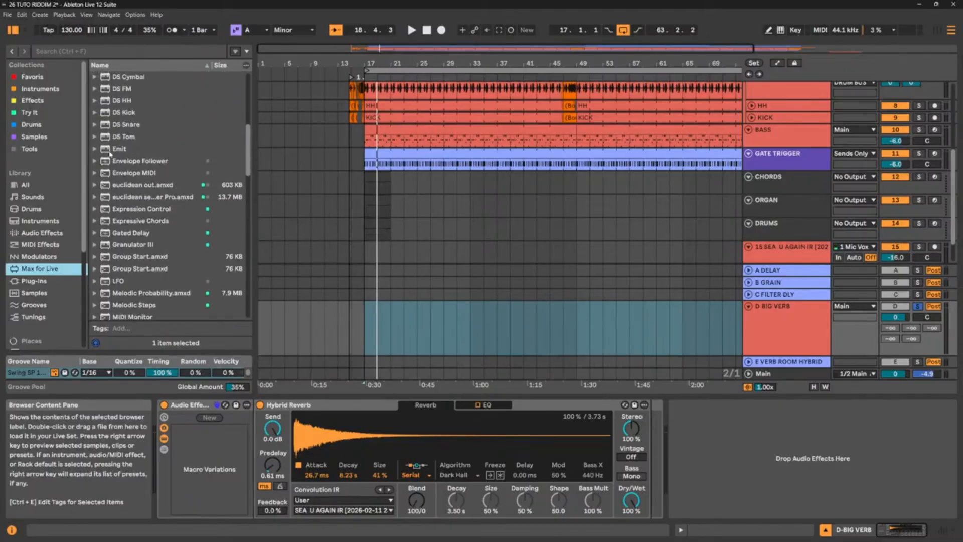
pyautogui.scroll(4, 125, 141)
pyautogui.scroll(5, 131, 131)
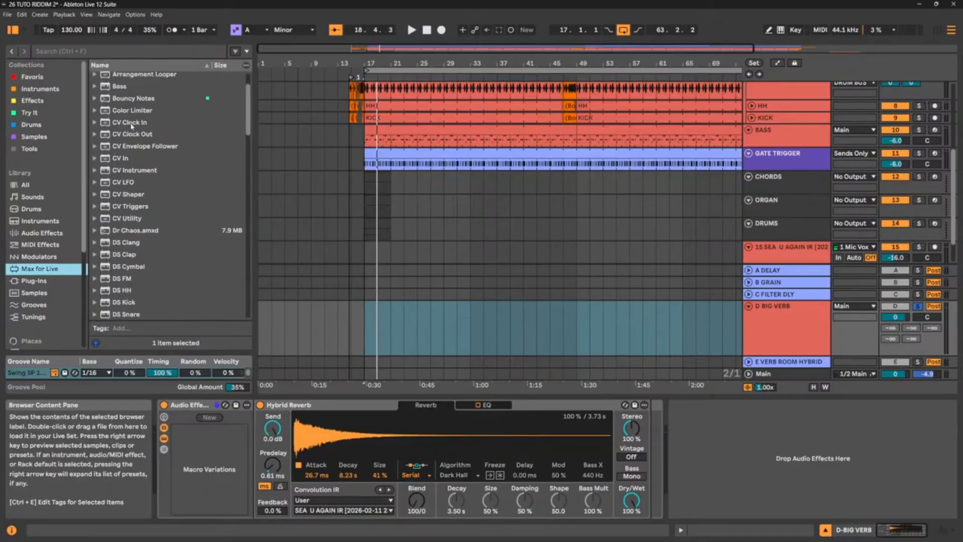
pyautogui.scroll(3, 132, 125)
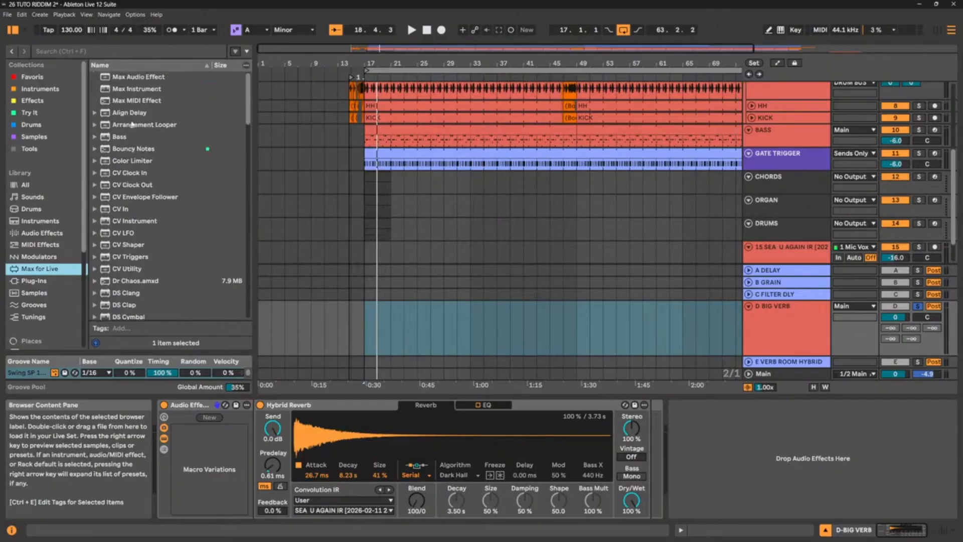
pyautogui.scroll(-12, 140, 163)
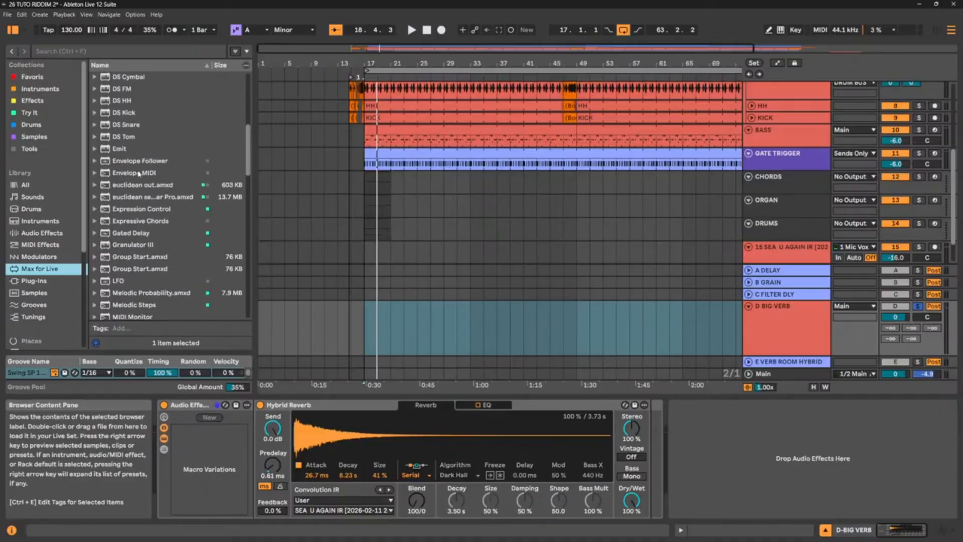
pyautogui.scroll(-9, 139, 174)
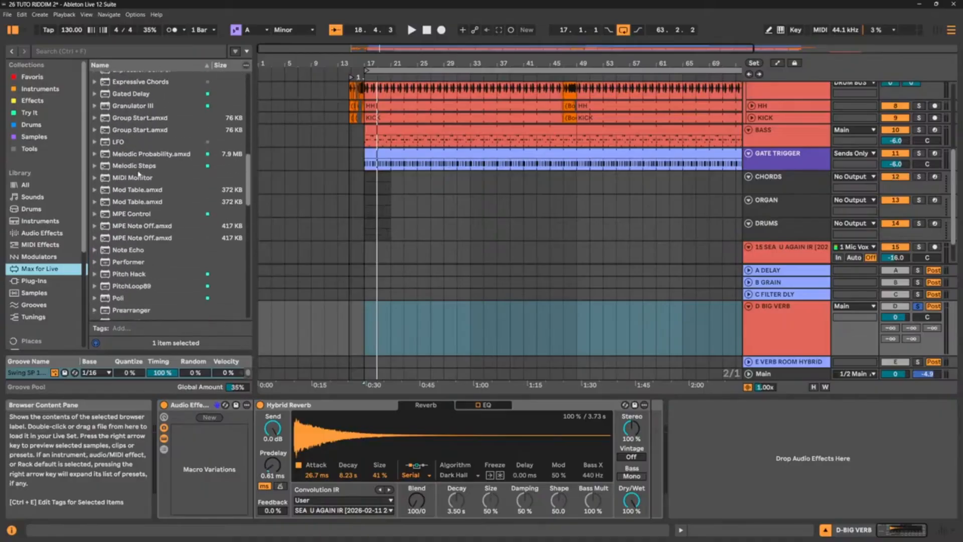
pyautogui.scroll(-1, 138, 174)
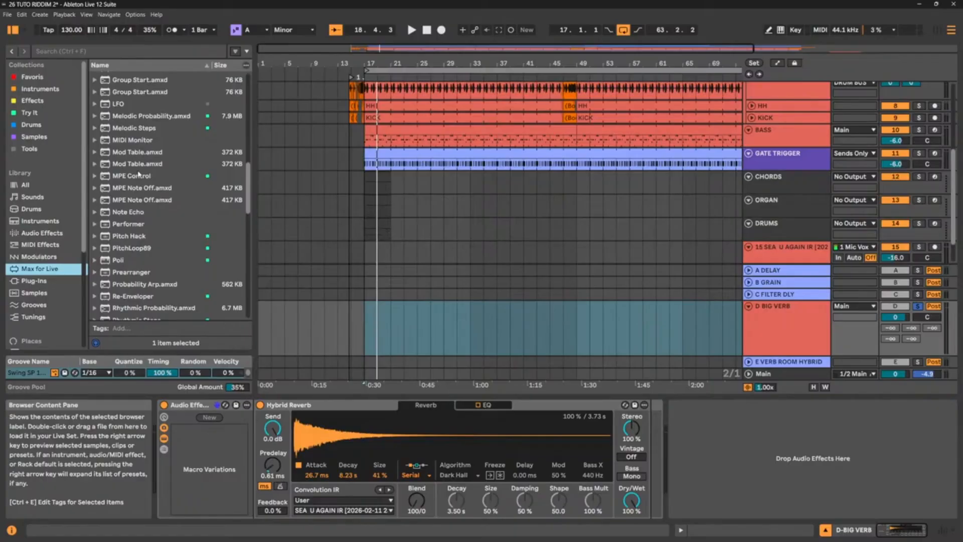
pyautogui.scroll(-2, 139, 174)
pyautogui.scroll(-4, 139, 174)
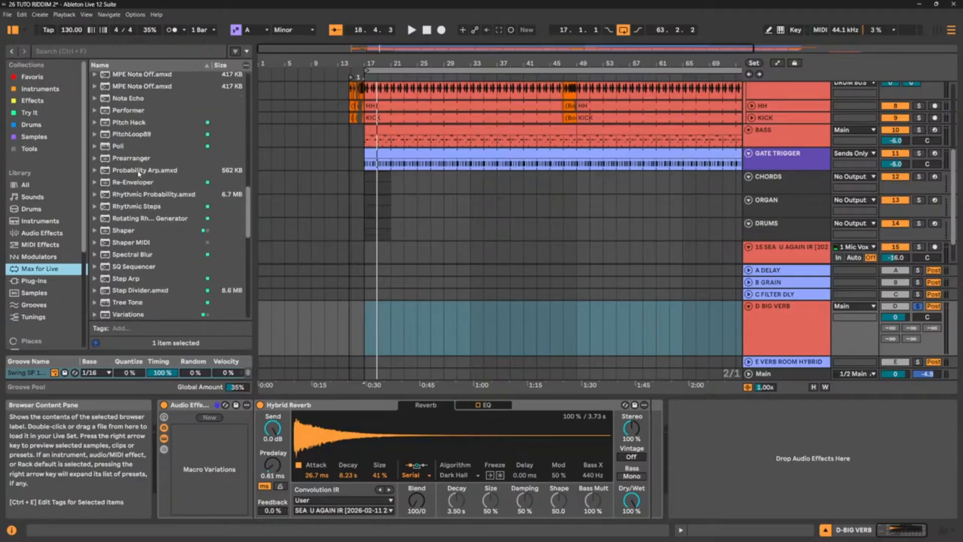
pyautogui.scroll(-5, 139, 174)
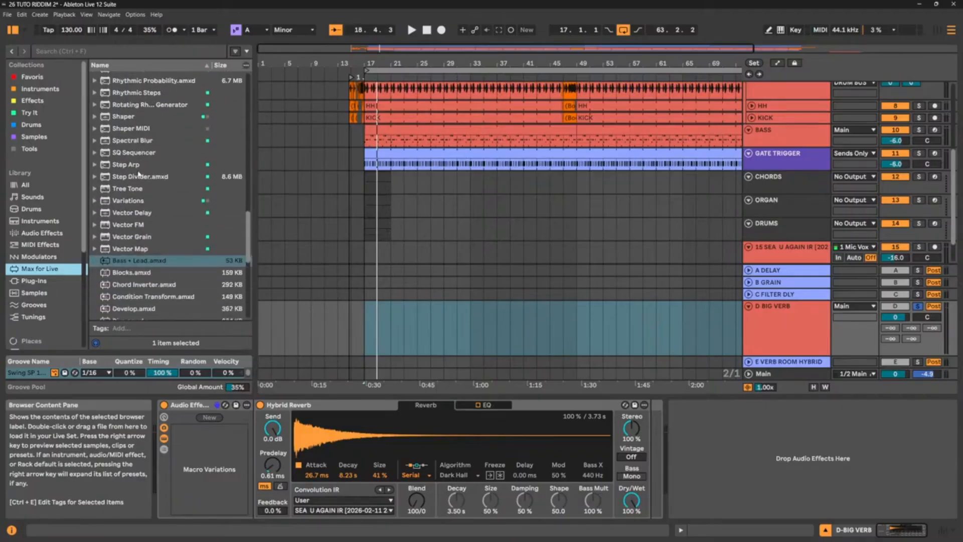
pyautogui.scroll(-1, 139, 174)
pyautogui.scroll(-2, 142, 254)
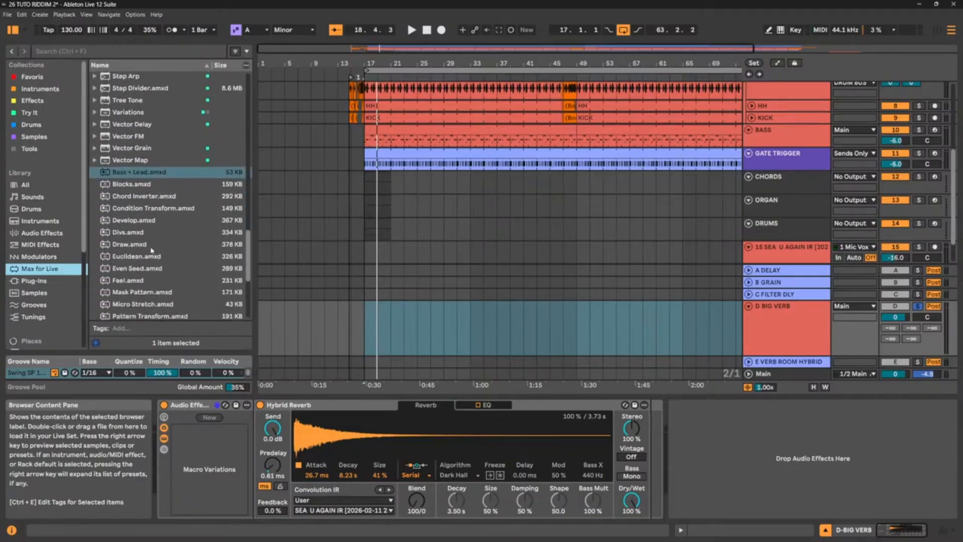
pyautogui.scroll(-2, 152, 249)
pyautogui.scroll(-3, 151, 250)
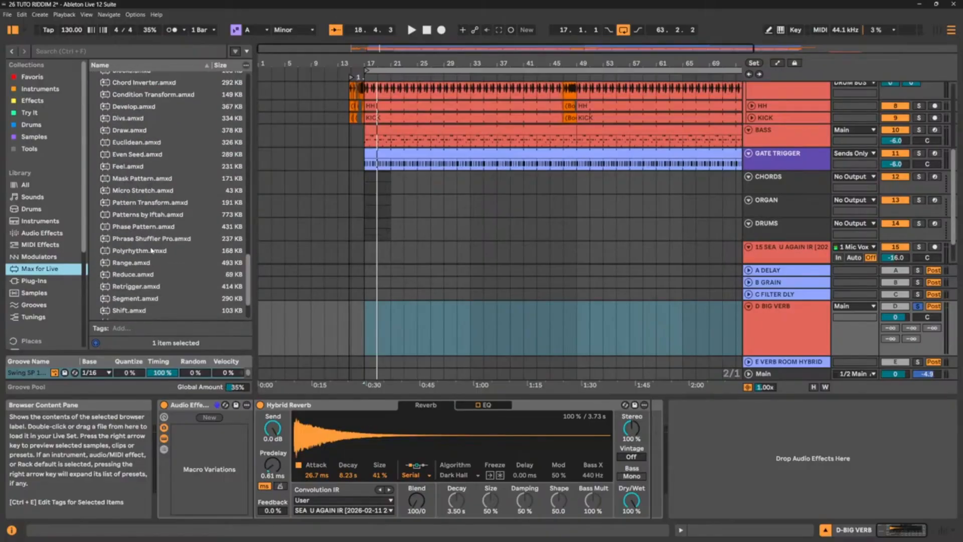
pyautogui.scroll(-1, 152, 249)
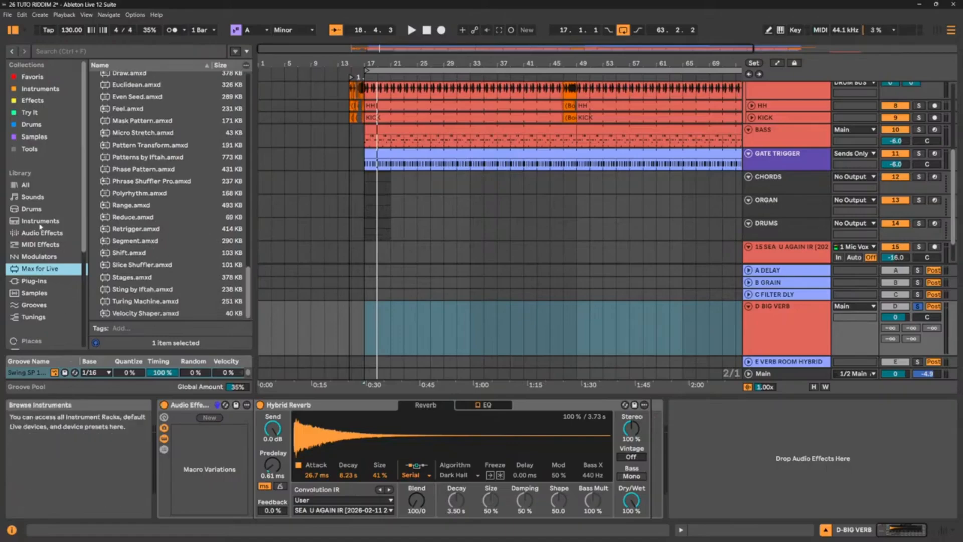
# Download and install the Convolution Reverb pack from the available packs, and look over the installed packs
pyautogui.scroll(-2, 40, 233)
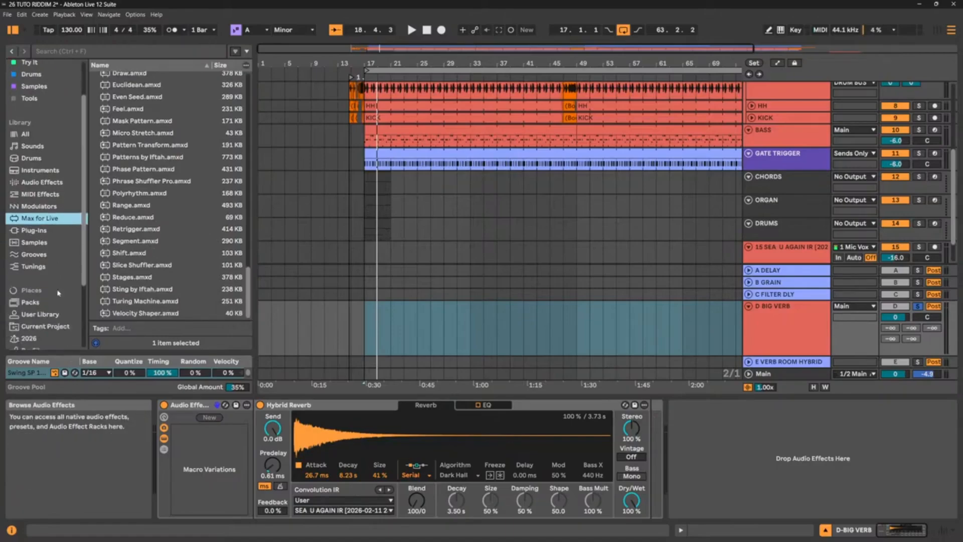
pyautogui.click(30, 302)
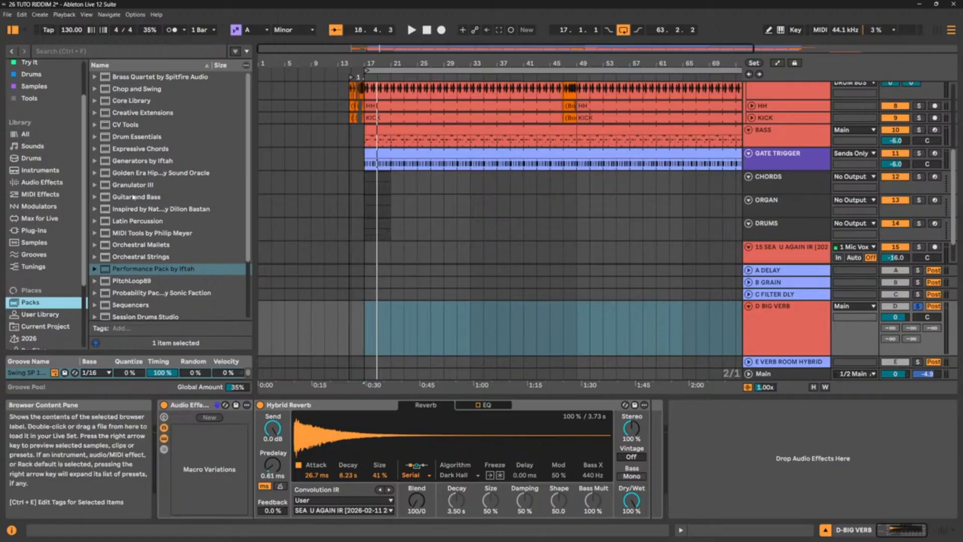
pyautogui.scroll(-3, 135, 261)
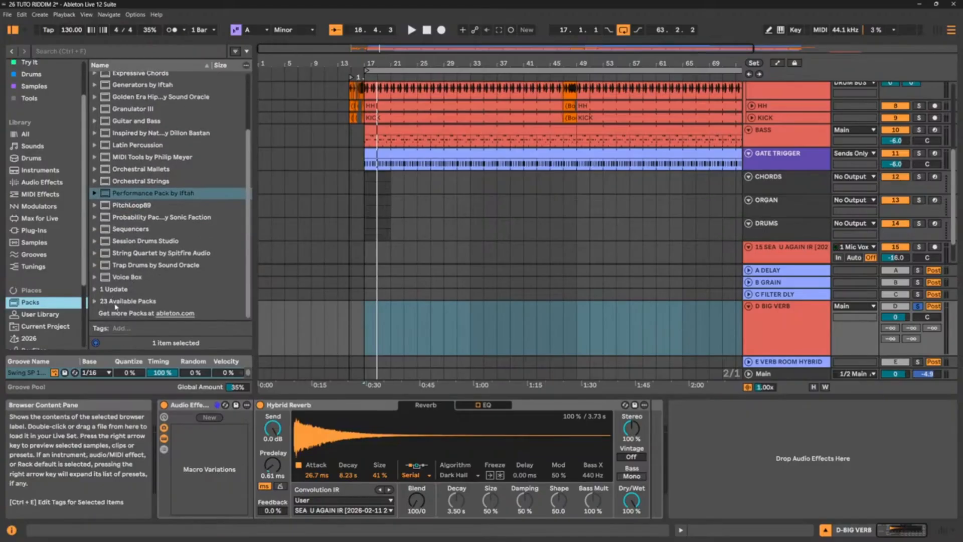
pyautogui.click(96, 301)
pyautogui.scroll(-3, 135, 286)
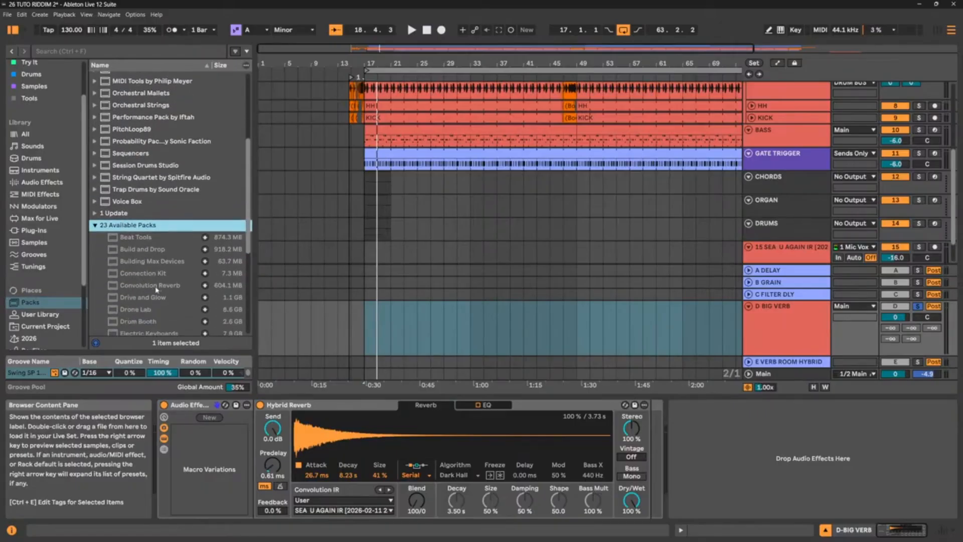
pyautogui.scroll(-1, 164, 288)
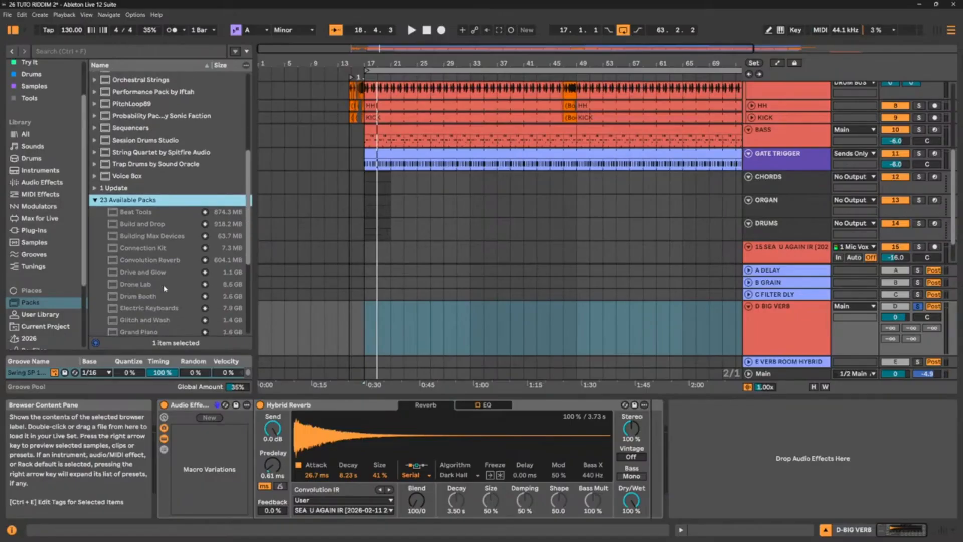
pyautogui.click(205, 260)
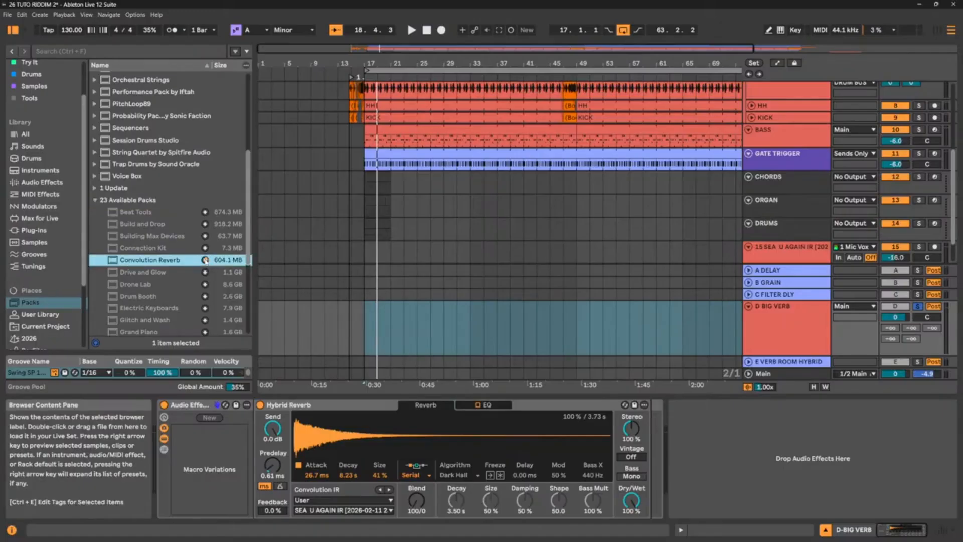
pyautogui.moveTo(206, 261)
pyautogui.click(206, 261)
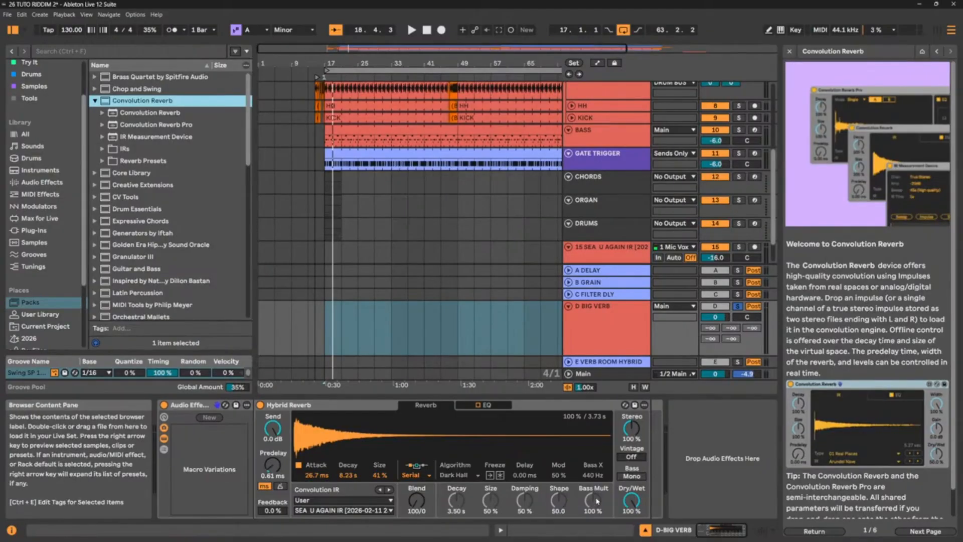
pyautogui.scroll(-8, 169, 228)
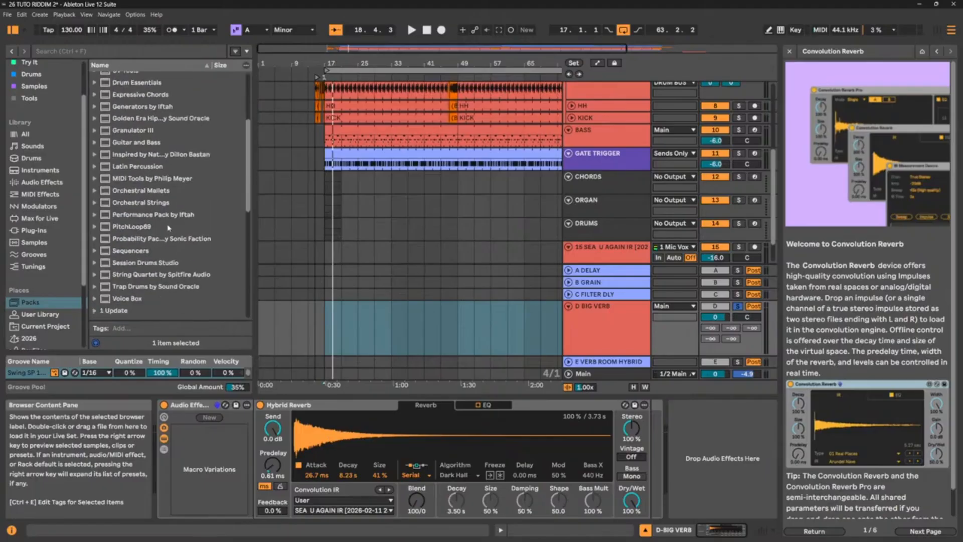
pyautogui.scroll(8, 169, 228)
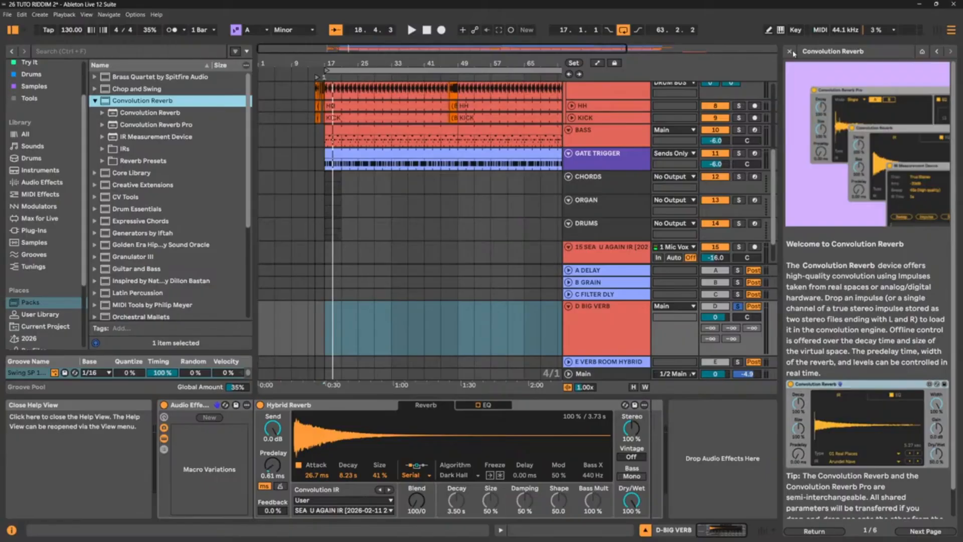
# Look over the devices of the Convolution Reverb pack, including IR Measurement Device, and close the pack's help view
pyautogui.click(151, 113)
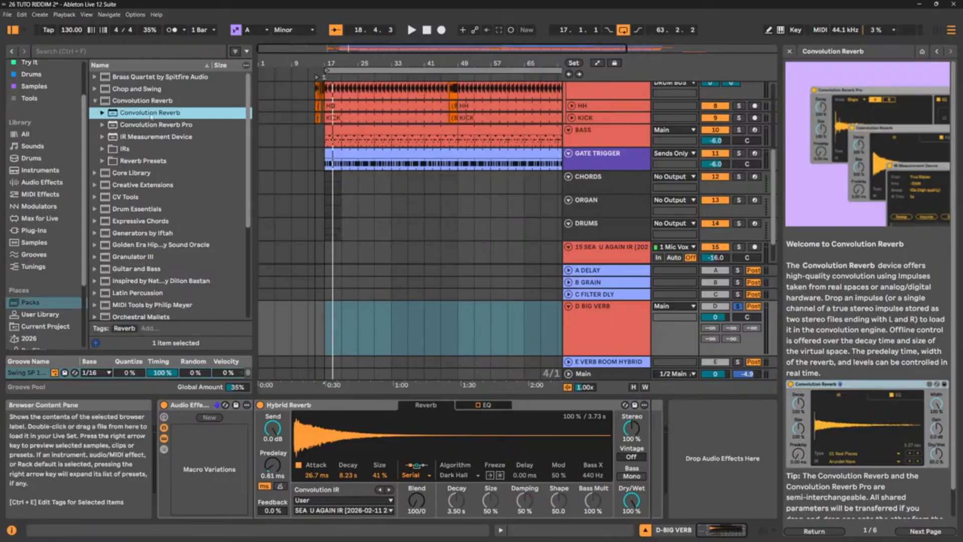
pyautogui.click(141, 126)
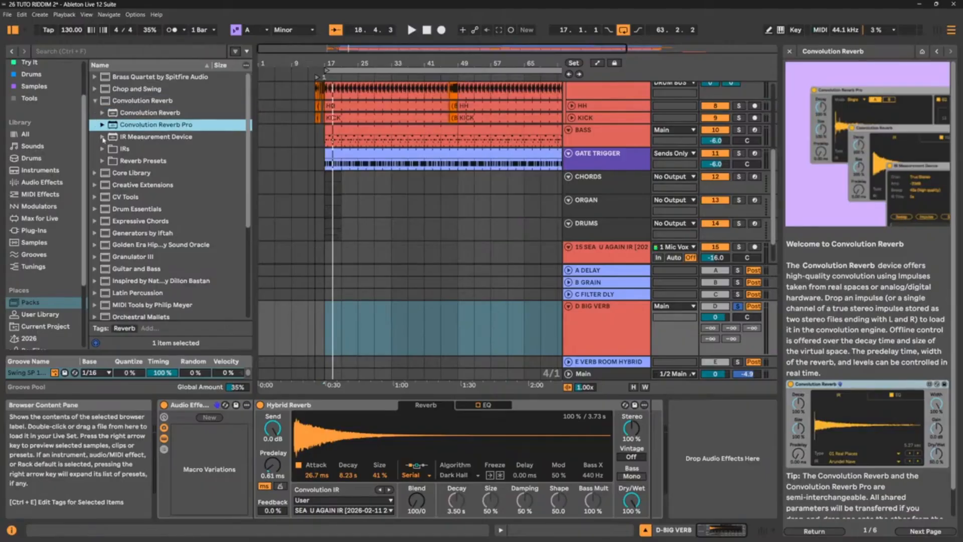
pyautogui.click(102, 138)
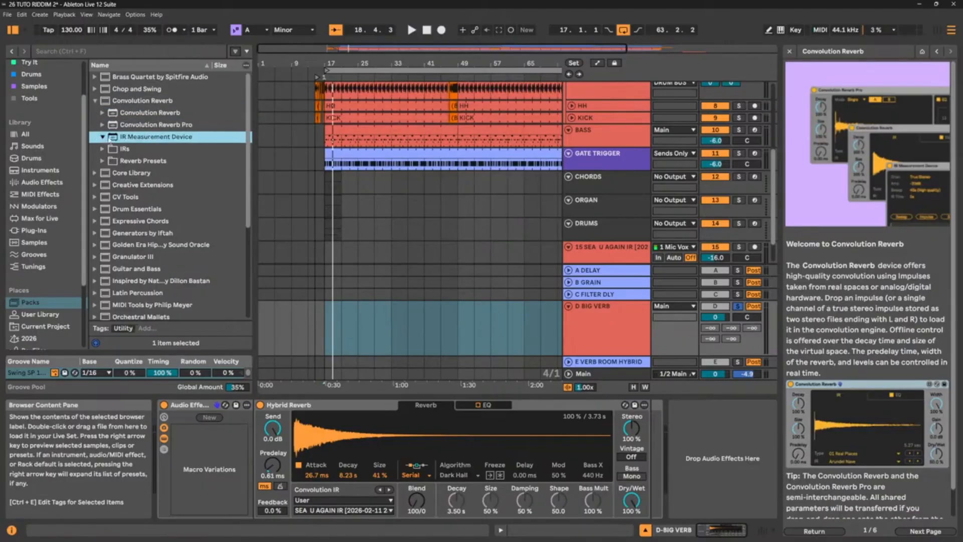
pyautogui.click(788, 51)
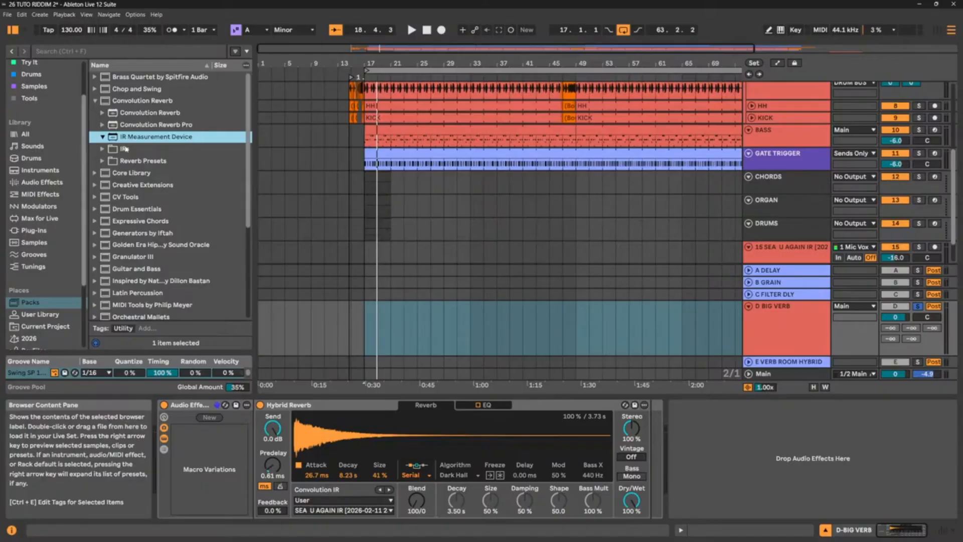
# Look through the IRs and Reverb Presets folders of the Convolution Reverb pack, including the 11 Experimental presets
pyautogui.click(102, 149)
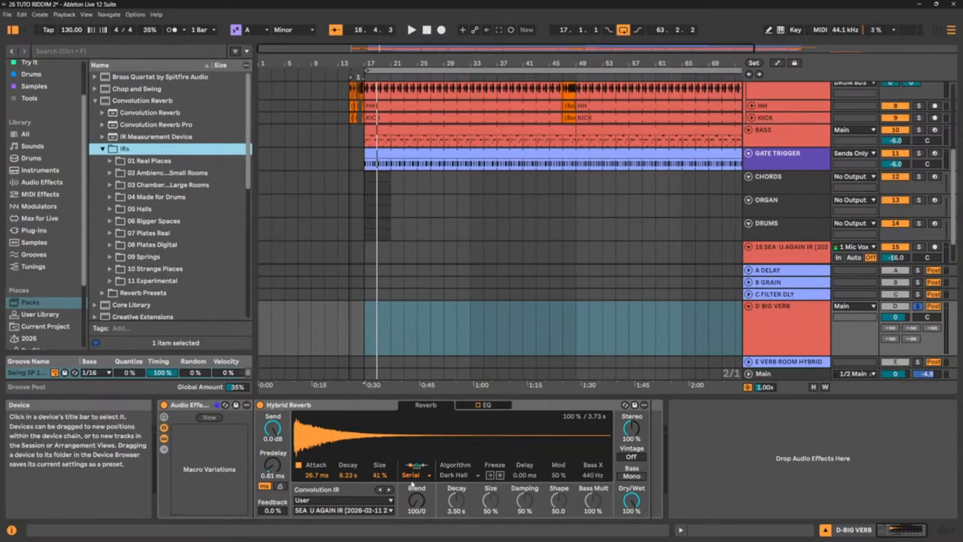
pyautogui.click(103, 150)
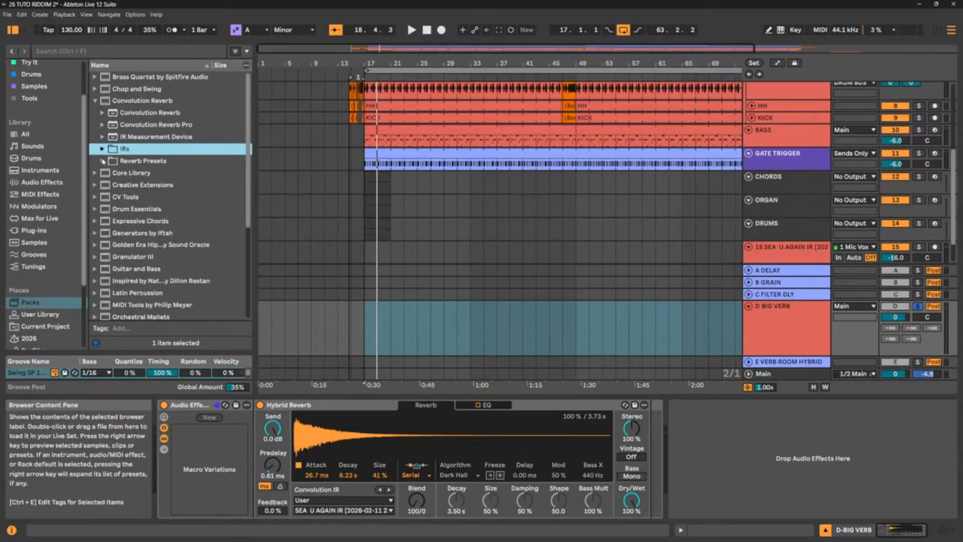
pyautogui.click(103, 161)
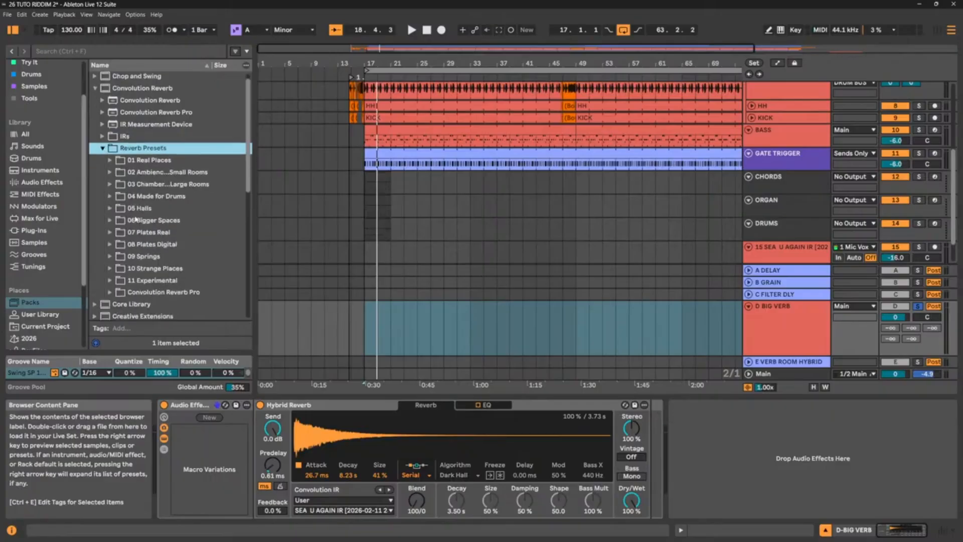
pyautogui.scroll(-3, 135, 219)
pyautogui.click(110, 243)
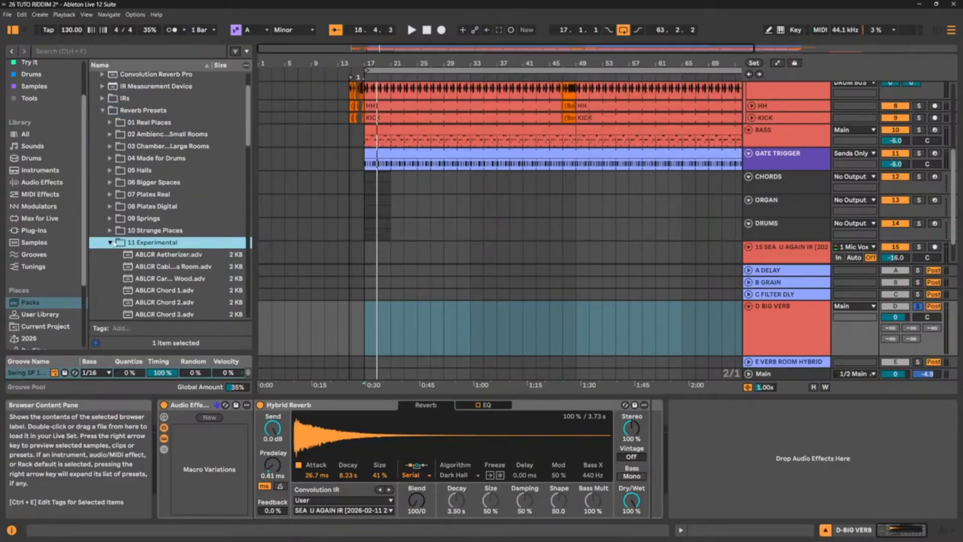
pyautogui.scroll(-12, 145, 265)
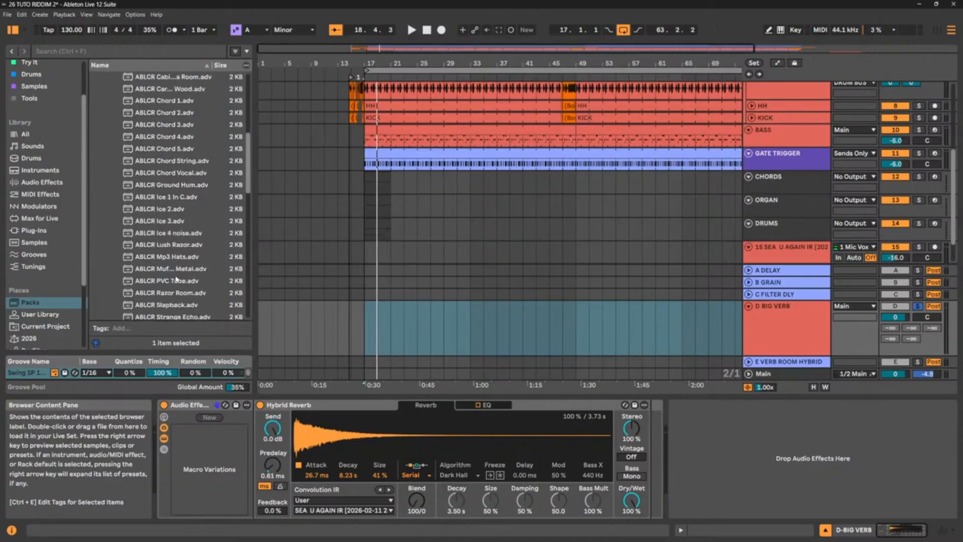
pyautogui.scroll(15, 176, 279)
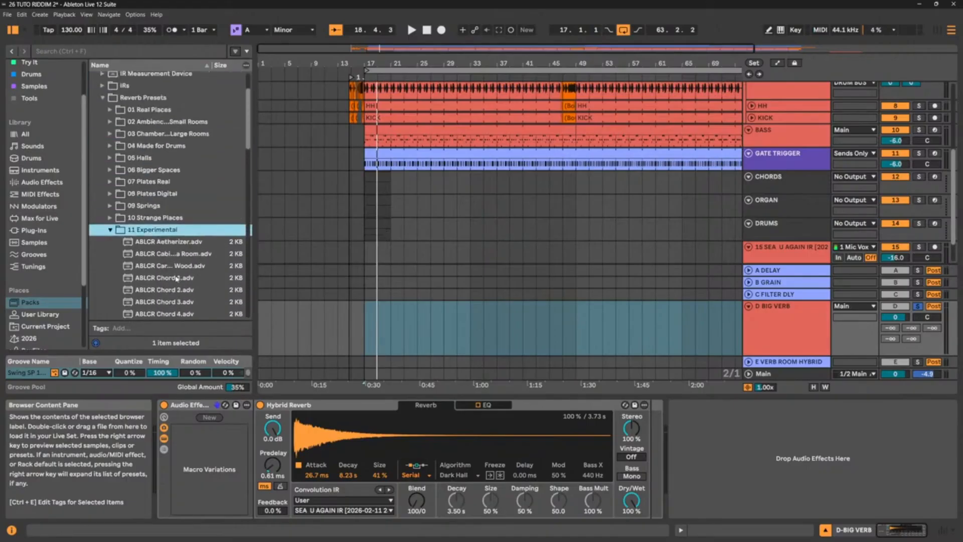
pyautogui.click(110, 293)
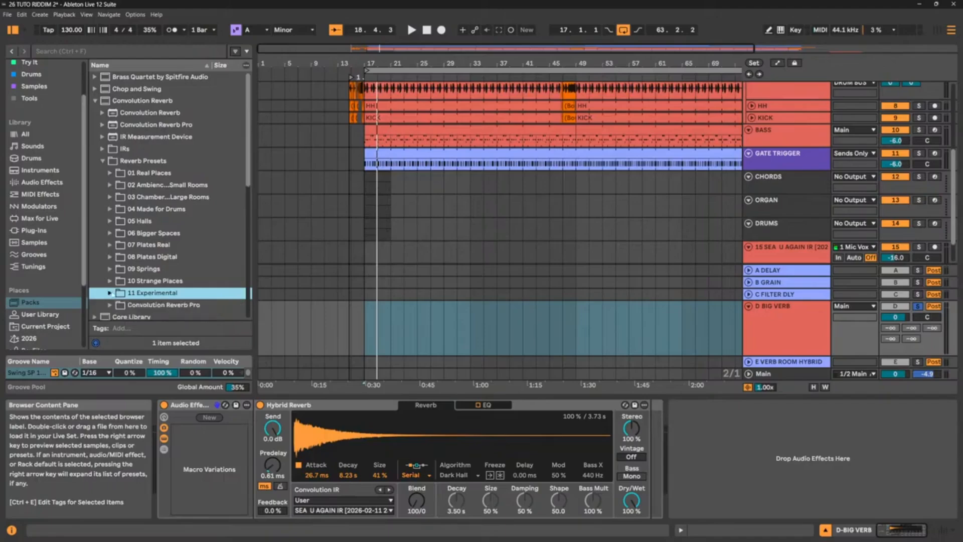
pyautogui.click(103, 161)
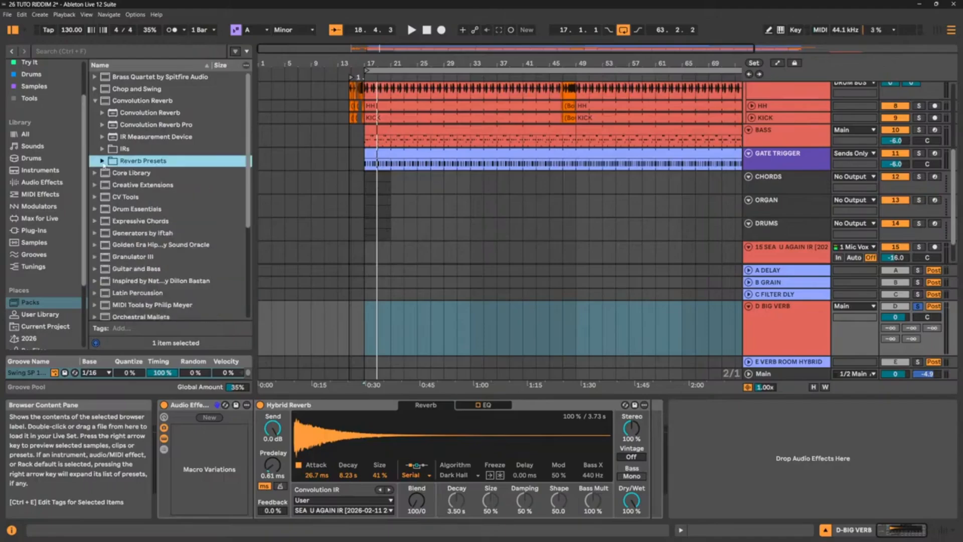
# Collapse the Convolution Reverb pack in the installed packs and look through the browser's library and places
pyautogui.click(96, 101)
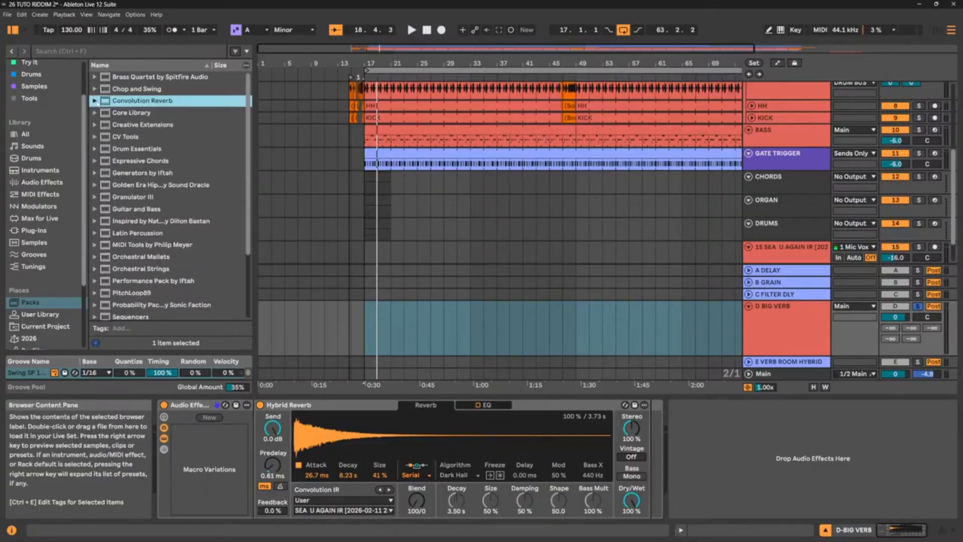
pyautogui.click(95, 100)
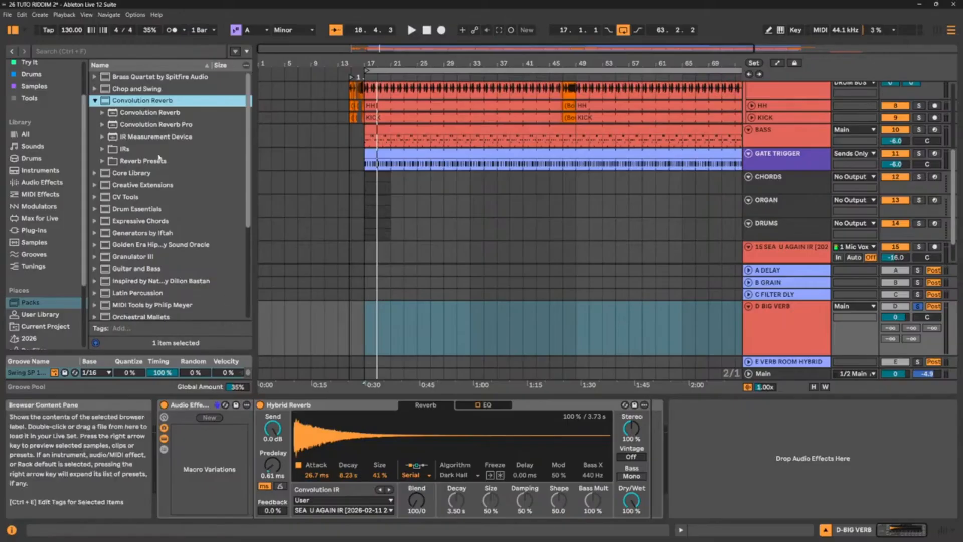
pyautogui.click(95, 100)
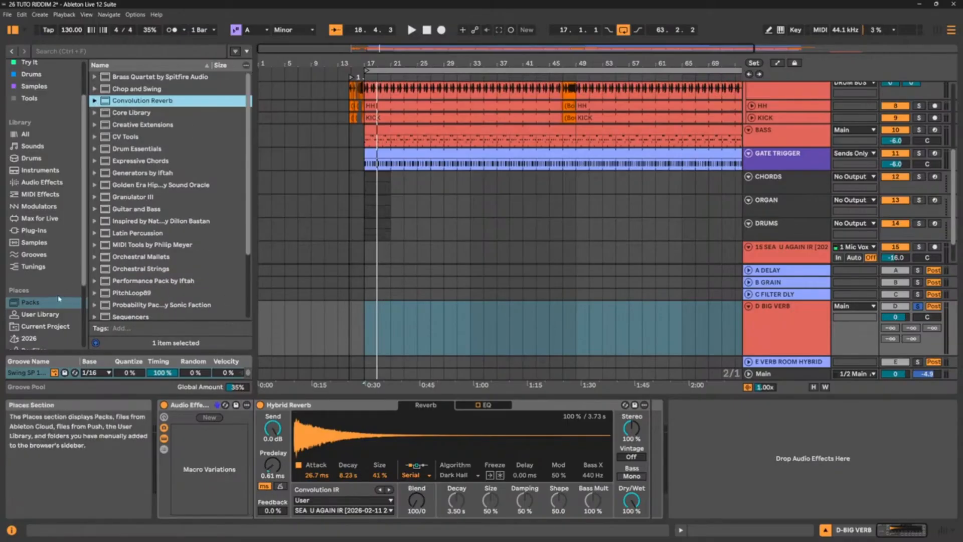
pyautogui.scroll(-3, 83, 279)
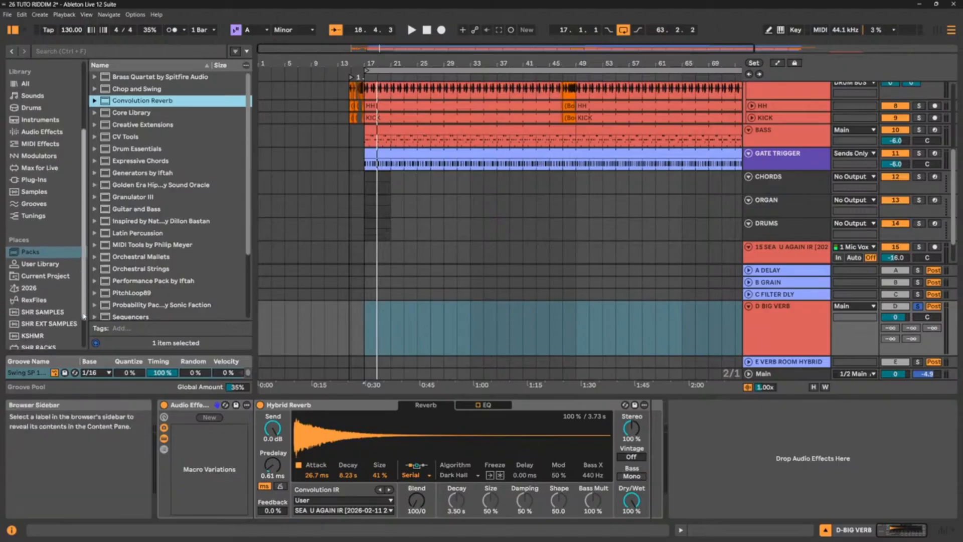
pyautogui.scroll(5, 83, 280)
pyautogui.scroll(-3, 87, 280)
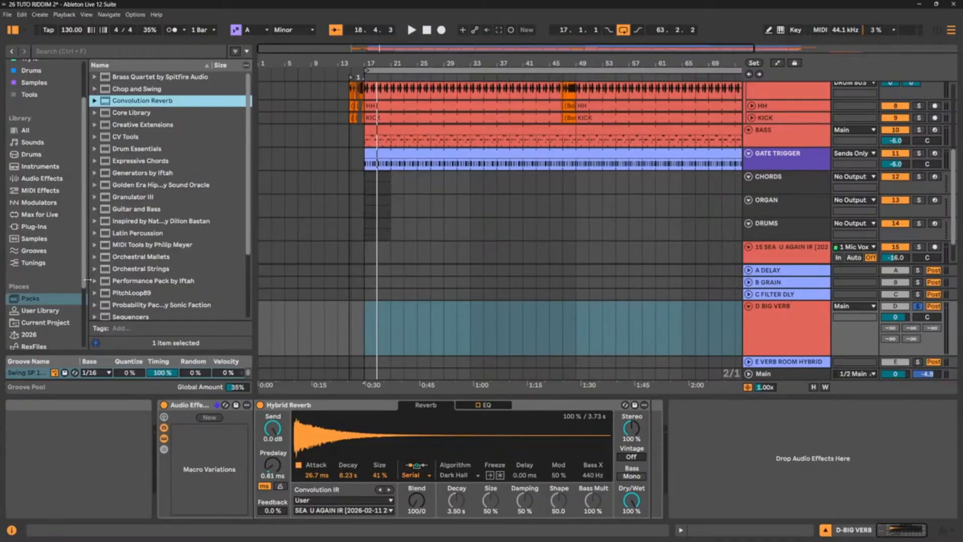
pyautogui.click(738, 456)
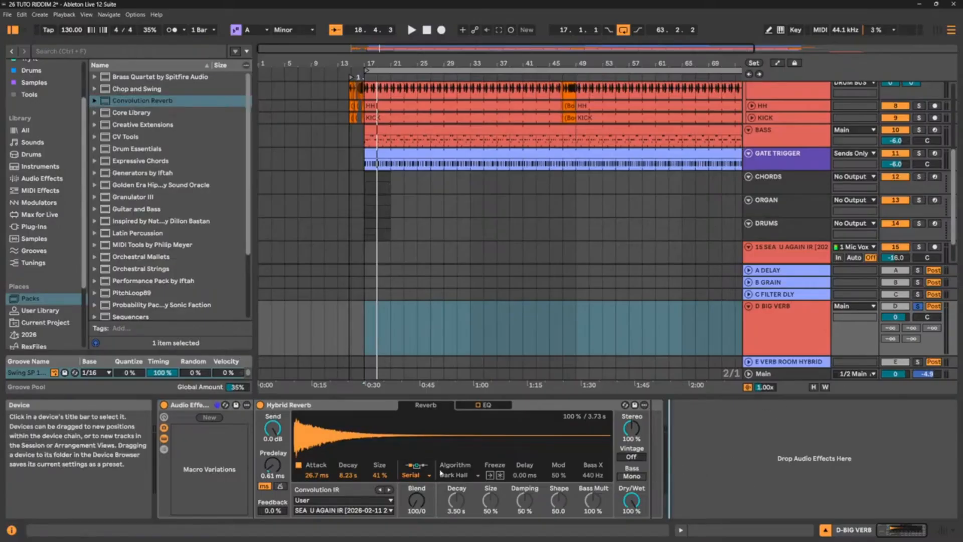
pyautogui.press('space')
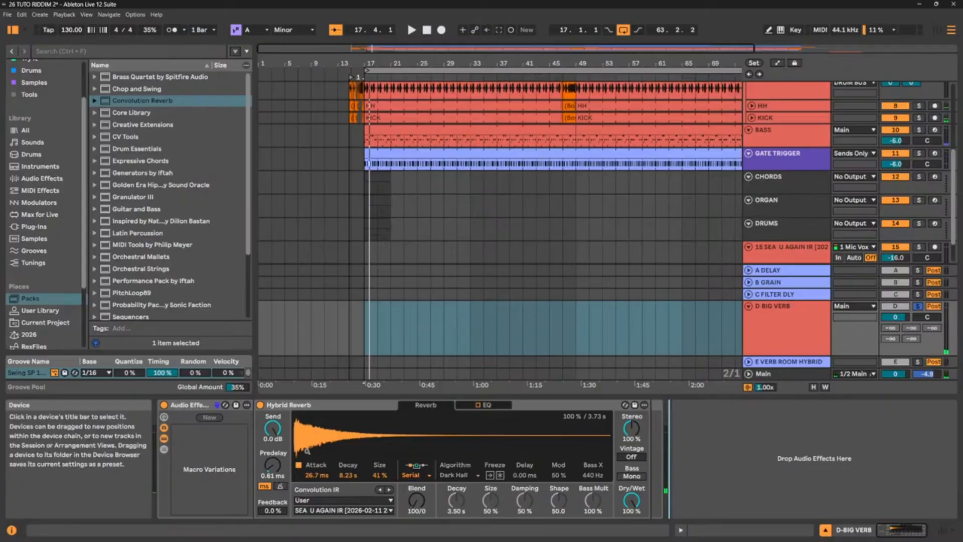
pyautogui.press('space')
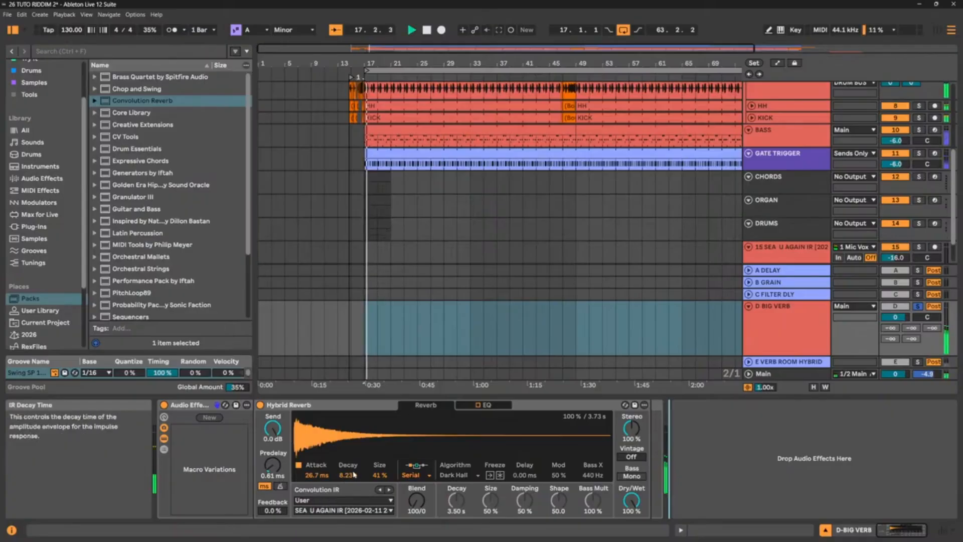
pyautogui.click(351, 510)
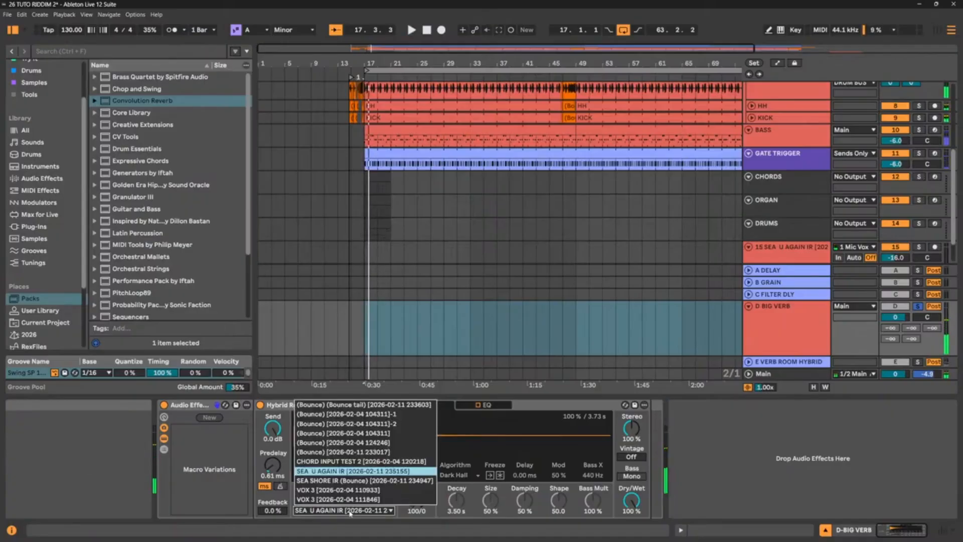
pyautogui.click(339, 480)
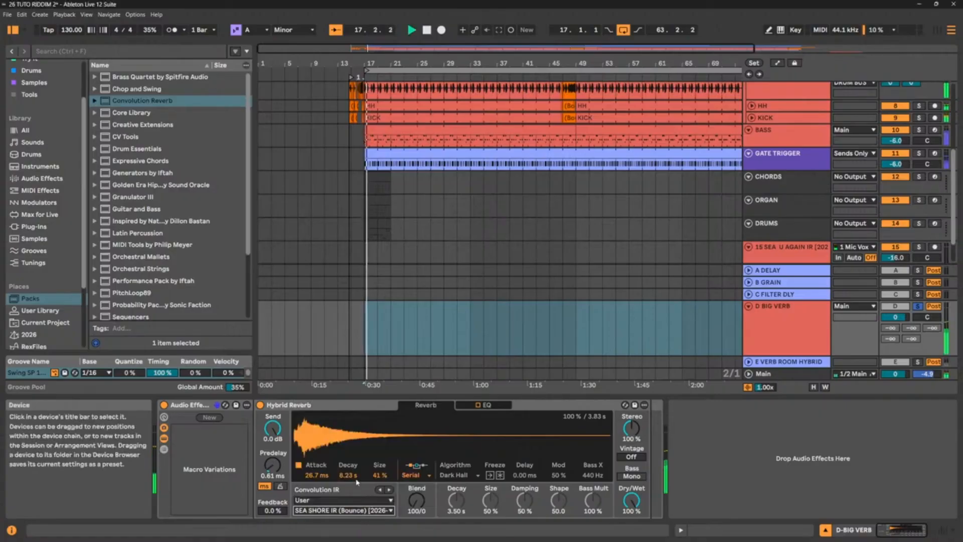
# Shape the SEA SHORE impulse response during playback with attack 40.0 ms, decay 2.11 s and size 32%
pyautogui.moveTo(352, 475); pyautogui.dragTo(381, 481)
pyautogui.moveTo(313, 476); pyautogui.dragTo(314, 469)
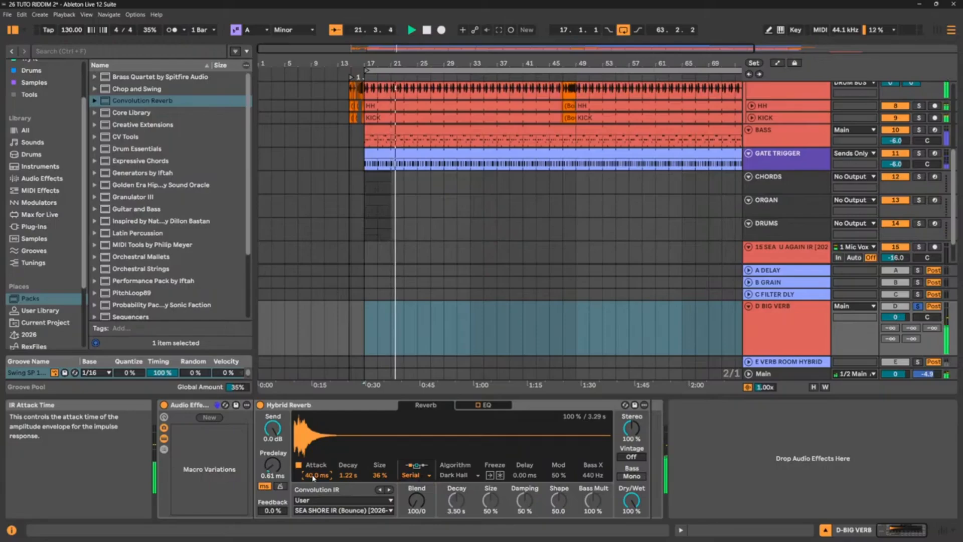
pyautogui.moveTo(384, 477); pyautogui.dragTo(384, 465)
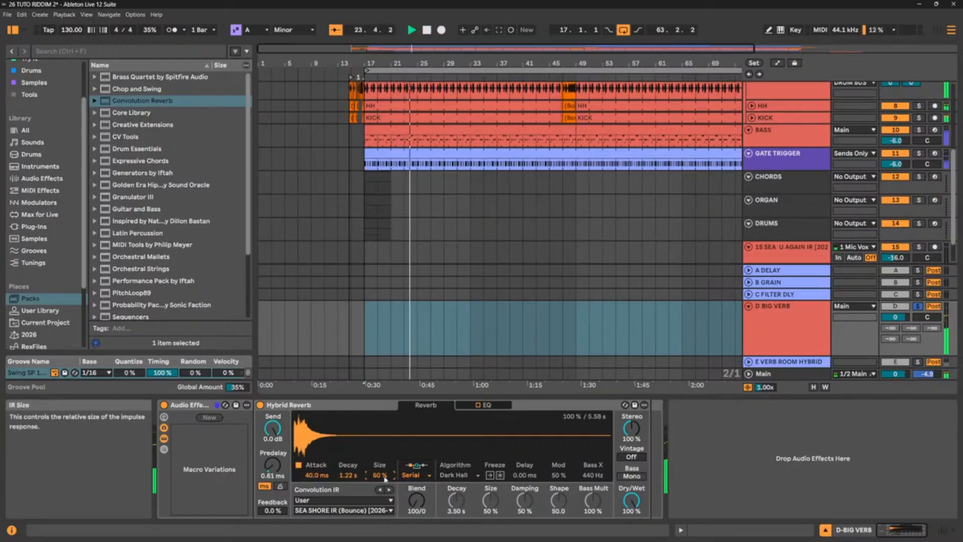
pyautogui.moveTo(381, 478); pyautogui.dragTo(381, 486)
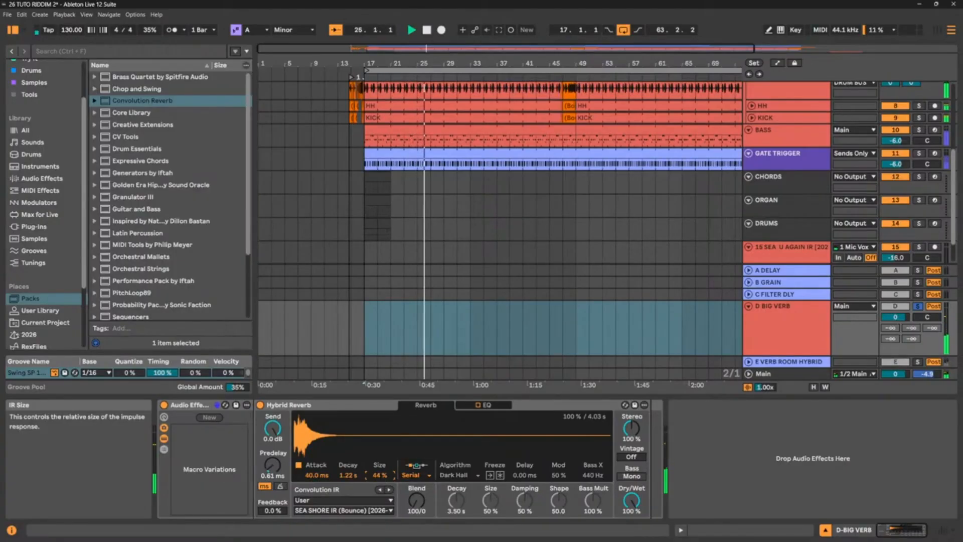
pyautogui.moveTo(381, 477); pyautogui.dragTo(357, 478)
# Set Hybrid Reverb's Blend to 0/100, fully toward the algorithm section, and audition it
pyautogui.press('space')
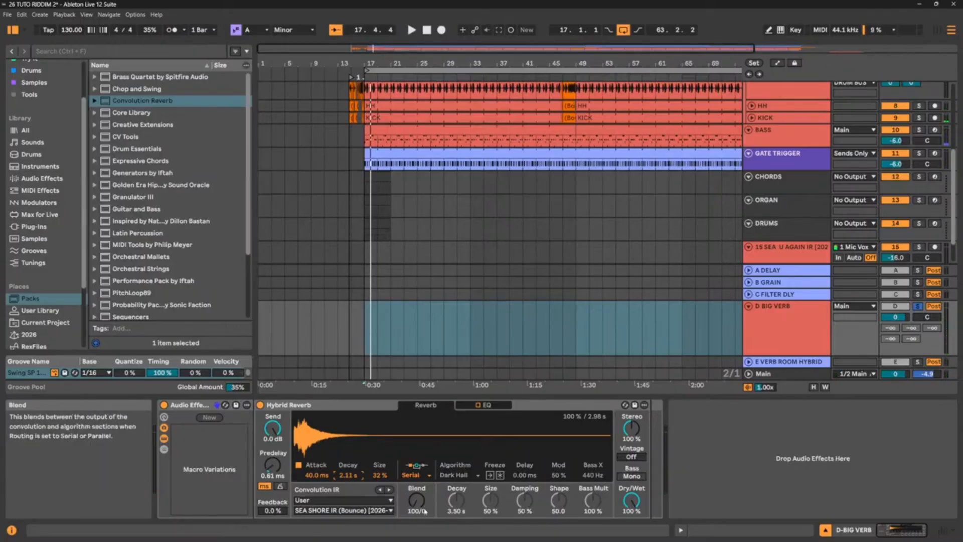
pyautogui.moveTo(424, 505); pyautogui.dragTo(425, 527)
pyautogui.press('space')
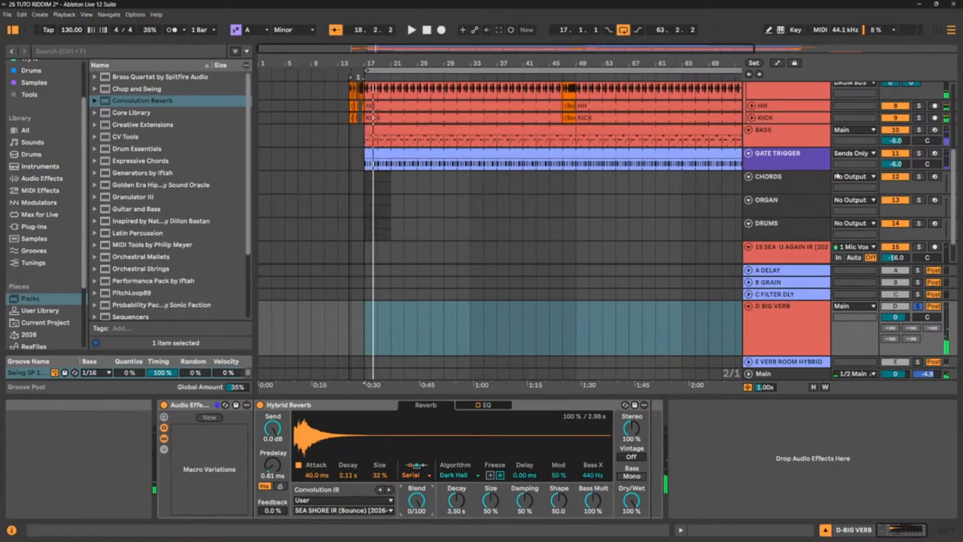
# Solo the SNARES track and deactivate the CYMBAL and HH tracks while the song plays
pyautogui.scroll(3, 826, 181)
pyautogui.press('space')
pyautogui.click(920, 114)
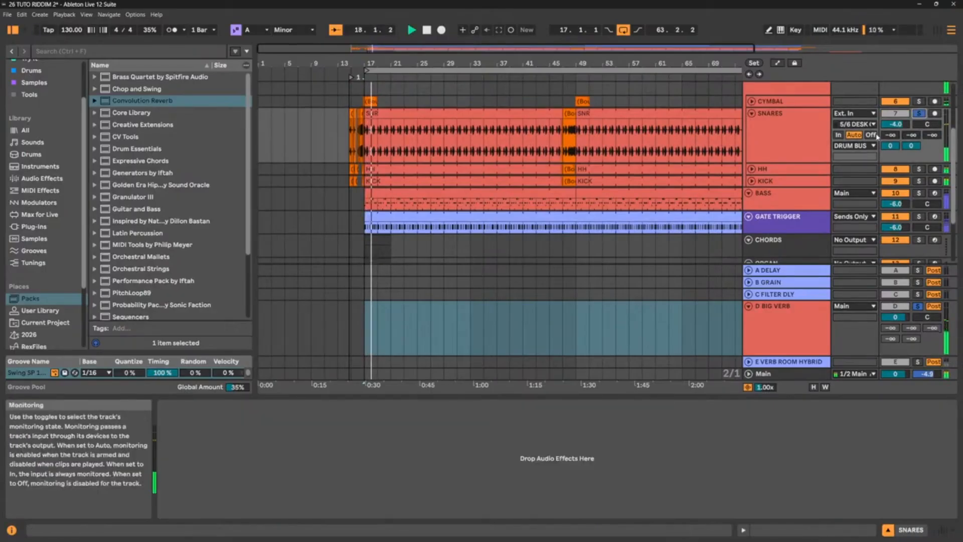
pyautogui.scroll(3, 876, 134)
pyautogui.click(896, 165)
pyautogui.scroll(-3, 896, 165)
pyautogui.click(895, 156)
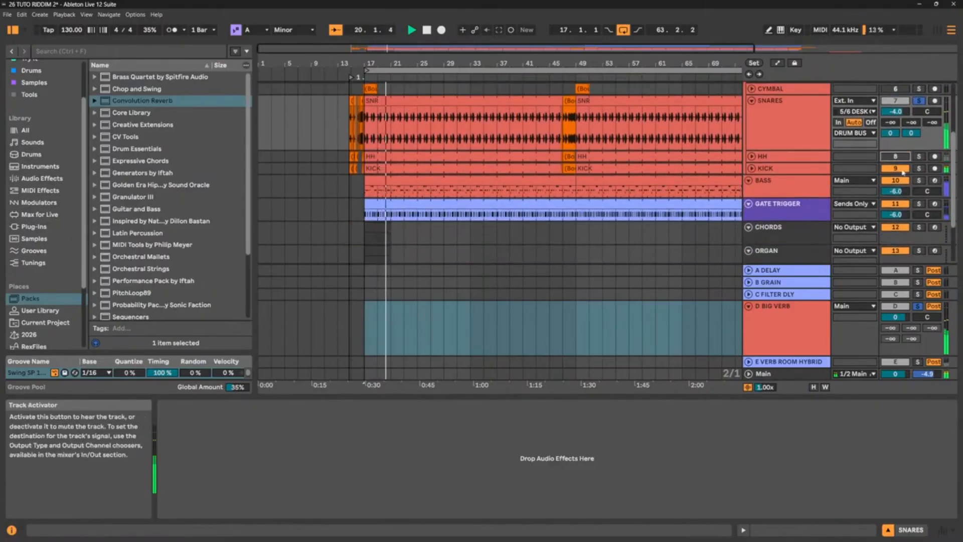
pyautogui.scroll(-4, 788, 235)
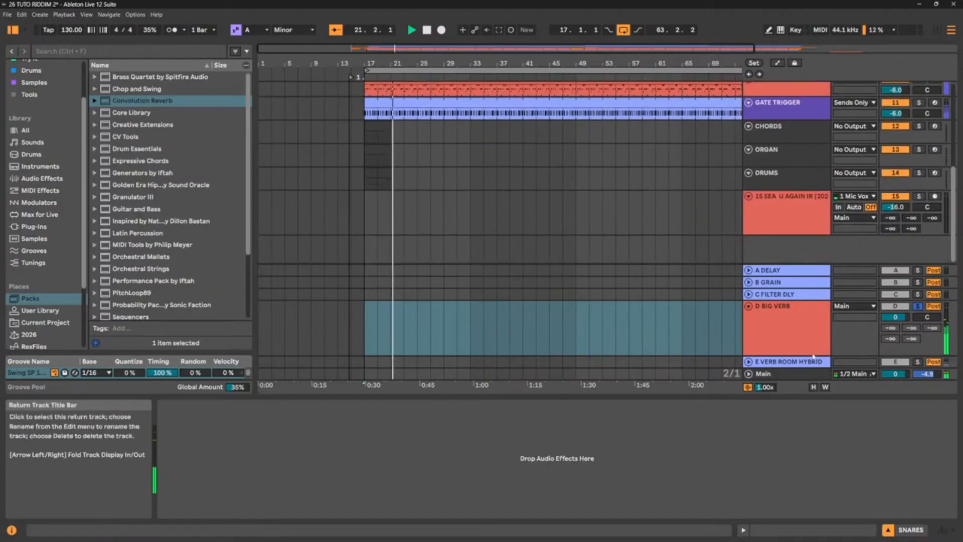
# Set the routing of Hybrid Reverb on D BIG VERB to Algorithm
pyautogui.click(777, 321)
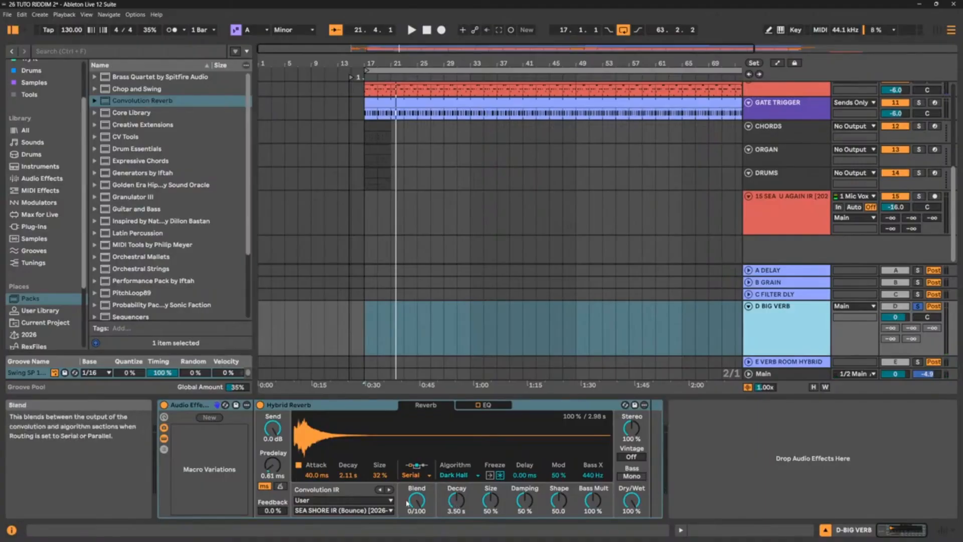
pyautogui.click(416, 475)
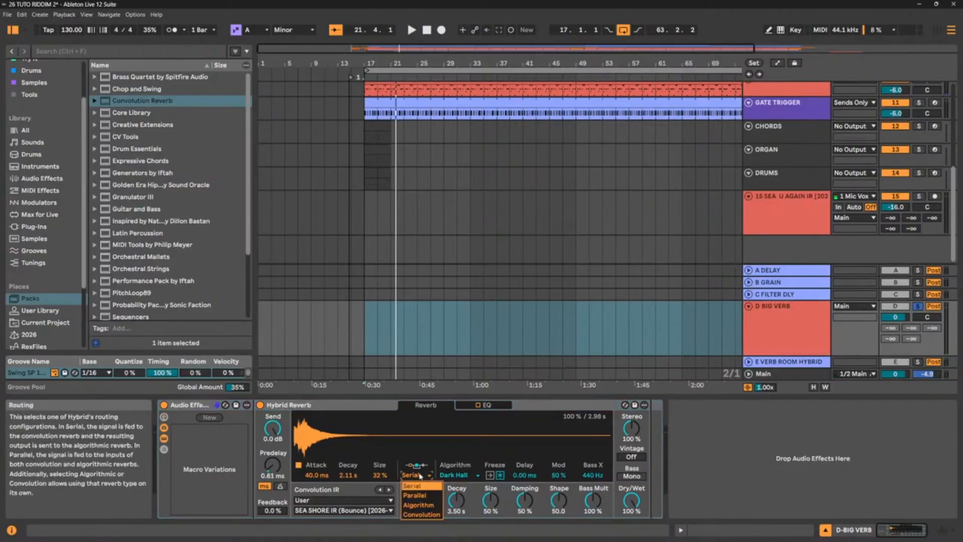
pyautogui.click(427, 508)
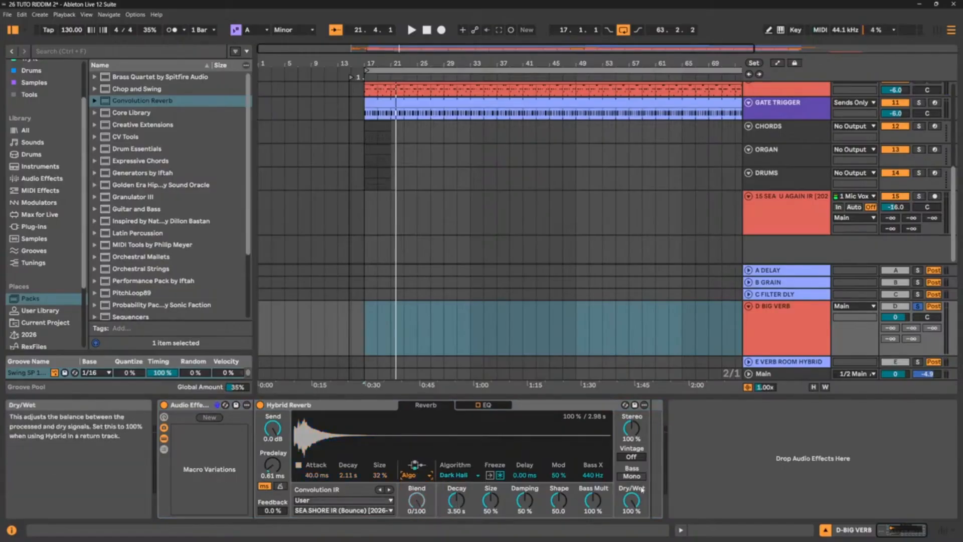
# Set the Dark Hall algorithm's decay to 20.1 s and size to 12%, auditioning the changes
pyautogui.press('space')
pyautogui.moveTo(457, 501)
pyautogui.mouseDown()
pyautogui.moveTo(457, 537)
pyautogui.moveTo(457, 487)
pyautogui.mouseUp()
pyautogui.press('space')
pyautogui.press('space')
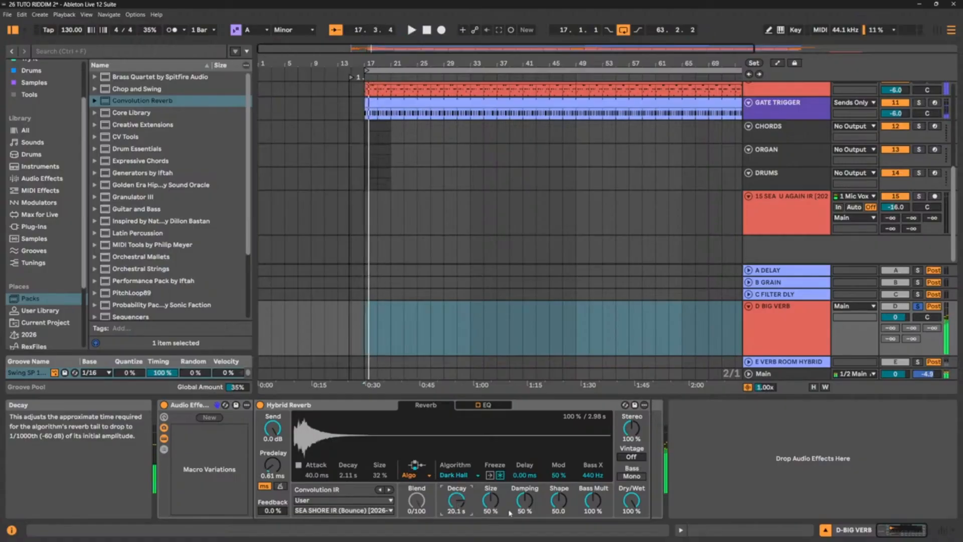
pyautogui.moveTo(490, 500); pyautogui.dragTo(491, 519)
pyautogui.press('space')
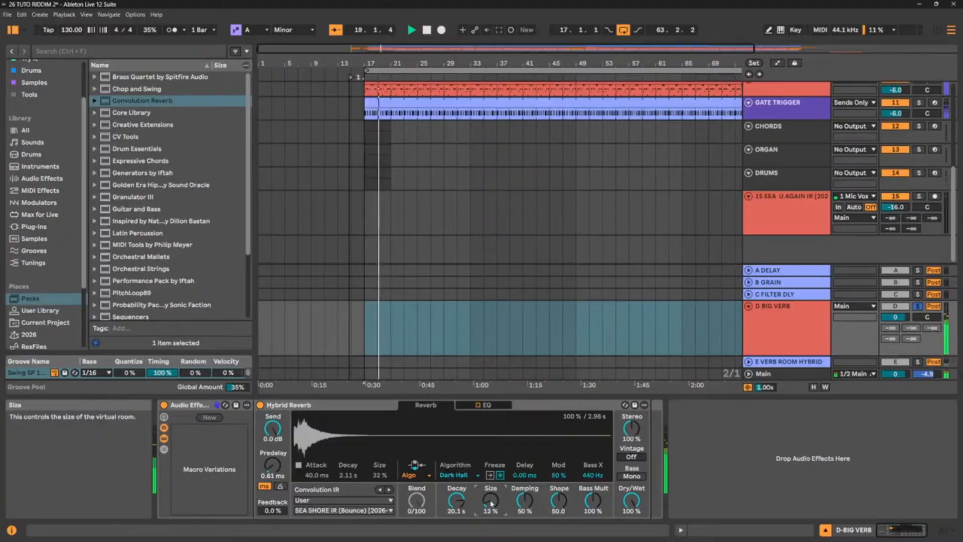
# Audition the Dark Hall algorithm with its size at 84% and 37%, and with damping raised to 93%
pyautogui.moveTo(491, 502); pyautogui.dragTo(491, 466)
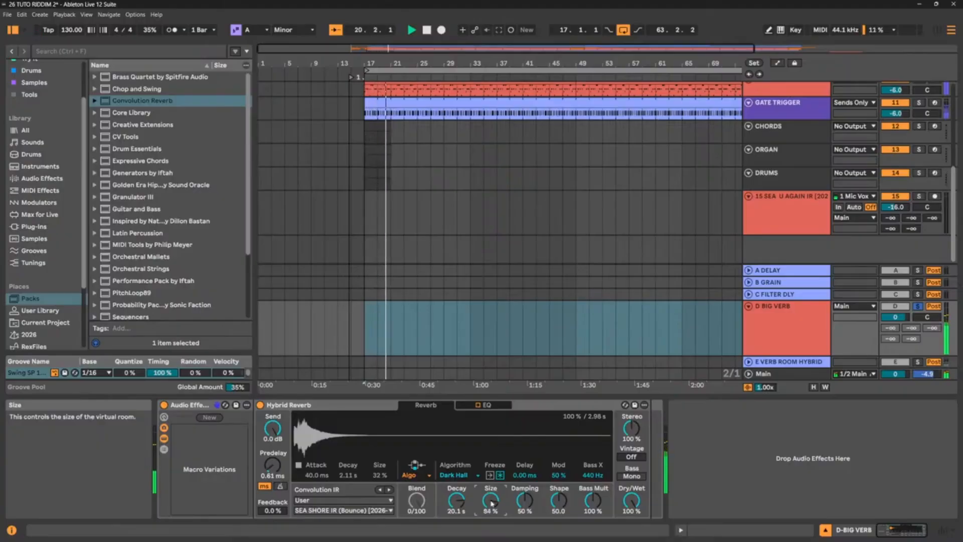
pyautogui.moveTo(491, 503); pyautogui.dragTo(493, 524)
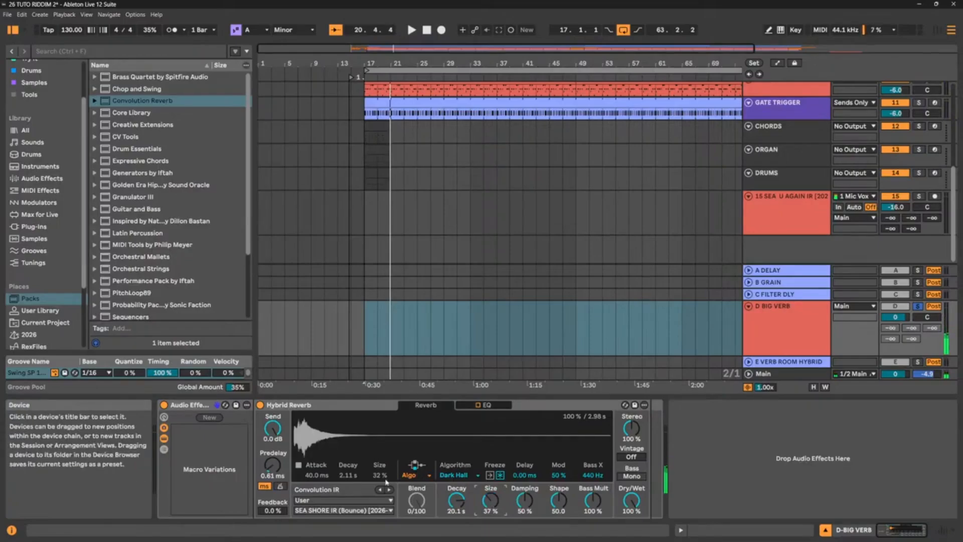
pyautogui.press('space')
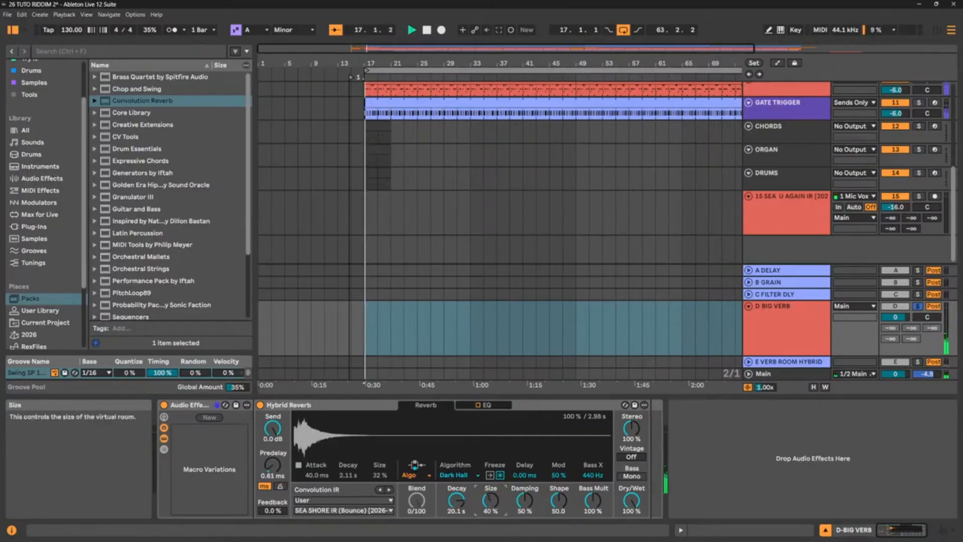
pyautogui.moveTo(489, 503); pyautogui.dragTo(528, 489)
pyautogui.press('space')
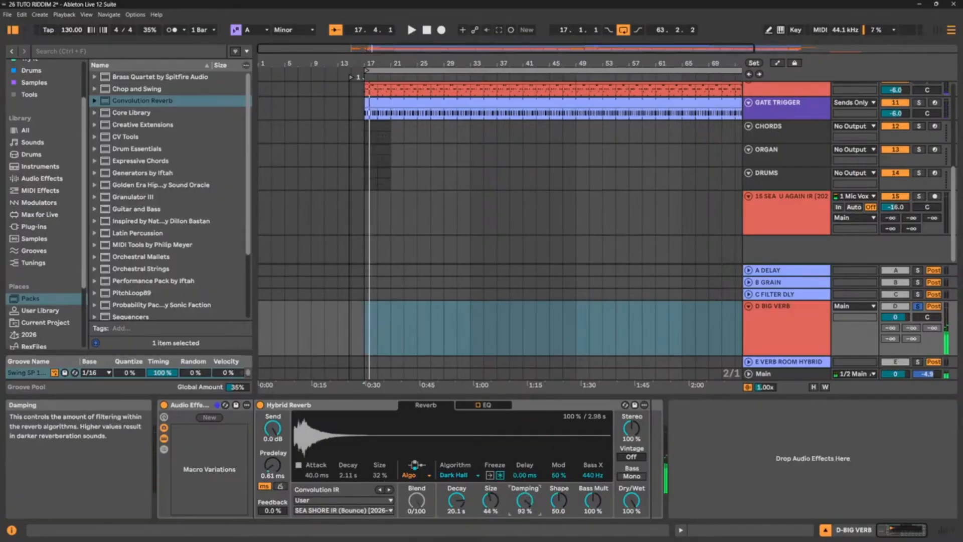
# Set the Dark Hall algorithm's damping to 44%, decay to 5.29 s and size to 34% during playback
pyautogui.press('space')
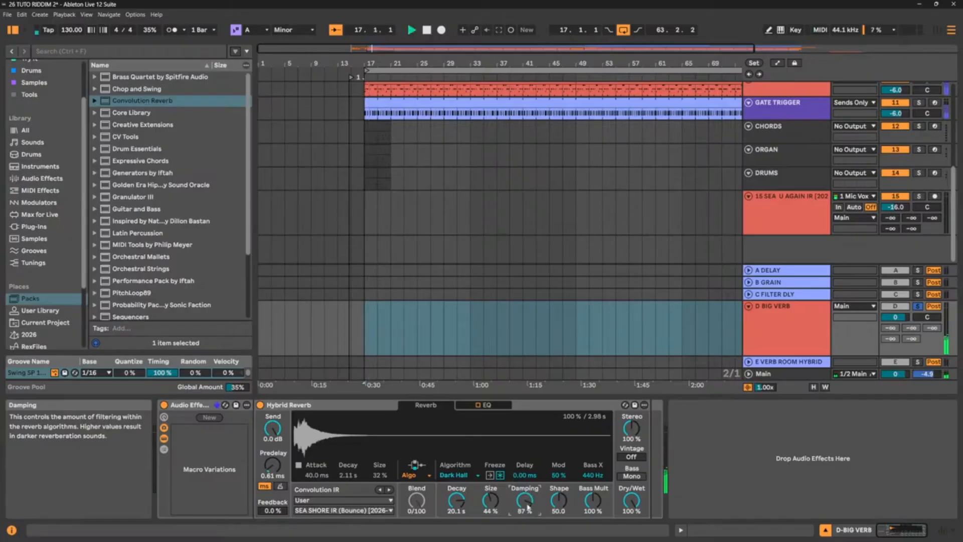
pyautogui.moveTo(527, 507); pyautogui.dragTo(457, 511)
pyautogui.press('space')
pyautogui.click(491, 501)
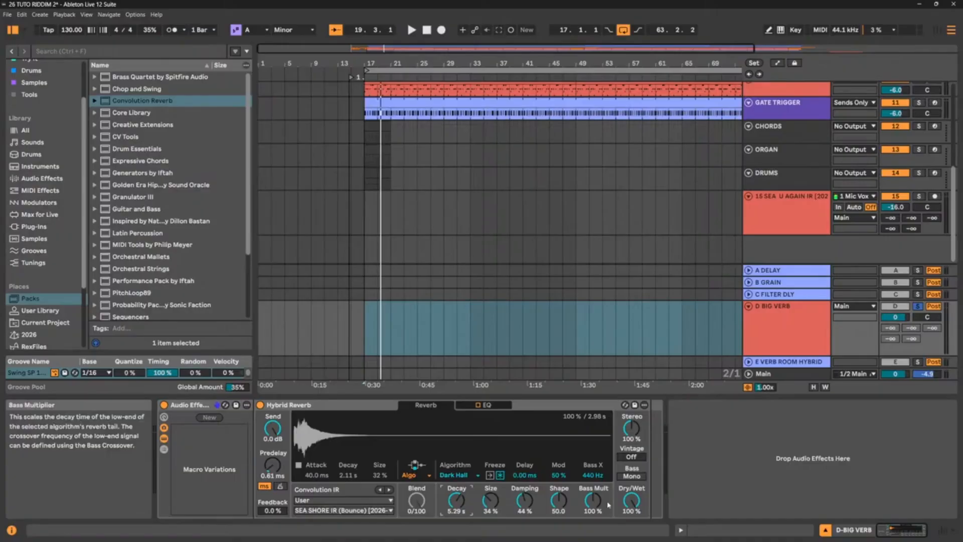
# Keep Dark Hall as the reverb algorithm and set its shape to 27.0 while the song plays
pyautogui.click(455, 475)
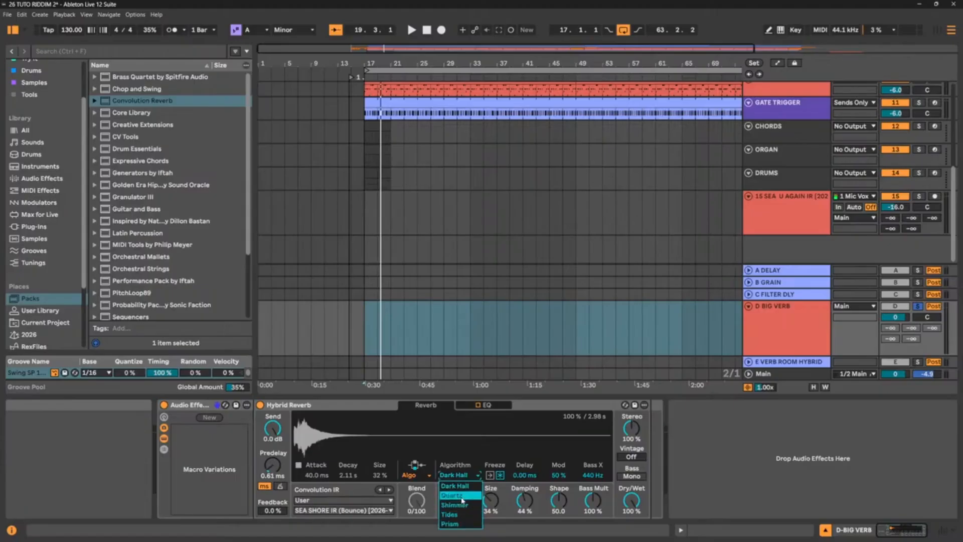
pyautogui.click(465, 486)
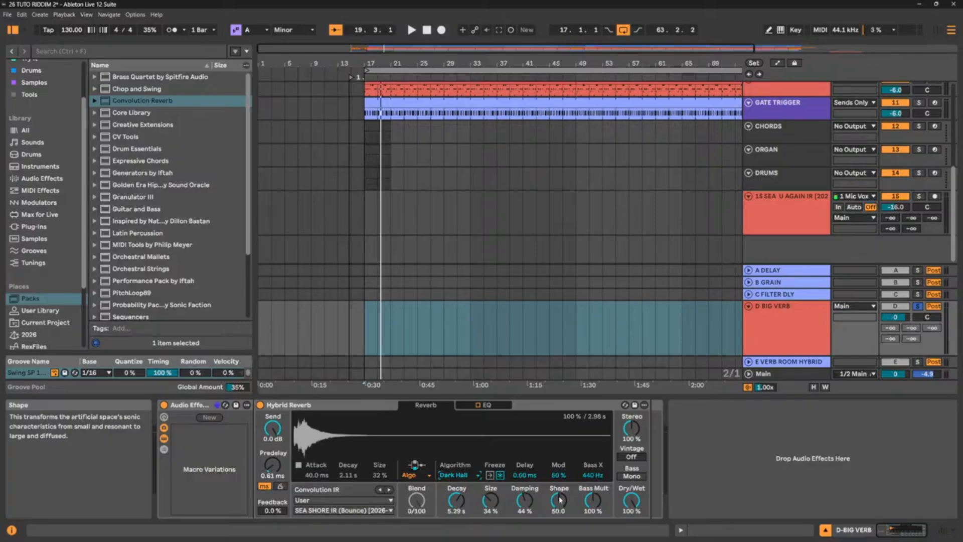
pyautogui.press('space')
pyautogui.moveTo(560, 499)
pyautogui.mouseDown()
pyautogui.moveTo(560, 522)
pyautogui.moveTo(560, 454)
pyautogui.moveTo(560, 494)
pyautogui.mouseUp()
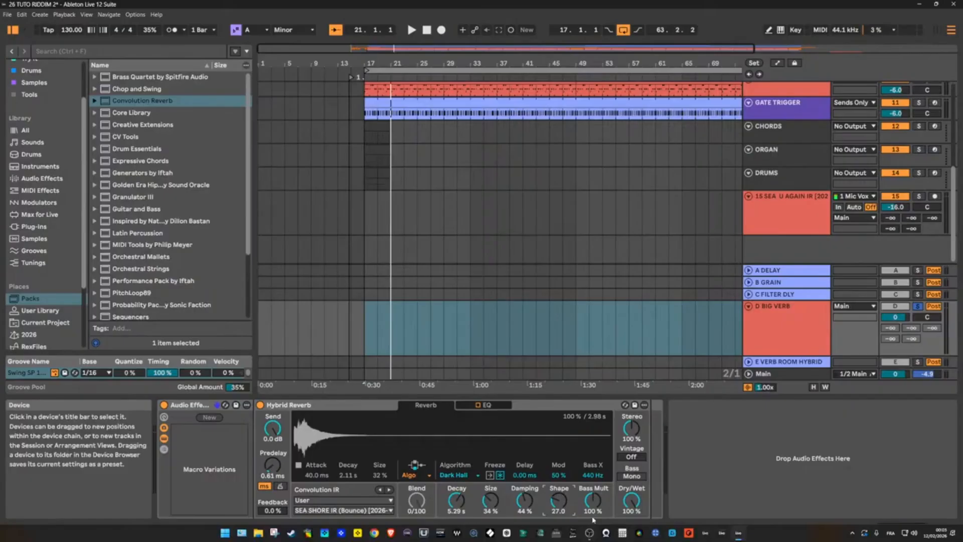
# Audition Hybrid Reverb's Bass Mult at 25% and 400%, and reset it to 100%
pyautogui.press('space')
pyautogui.moveTo(591, 509); pyautogui.dragTo(593, 508)
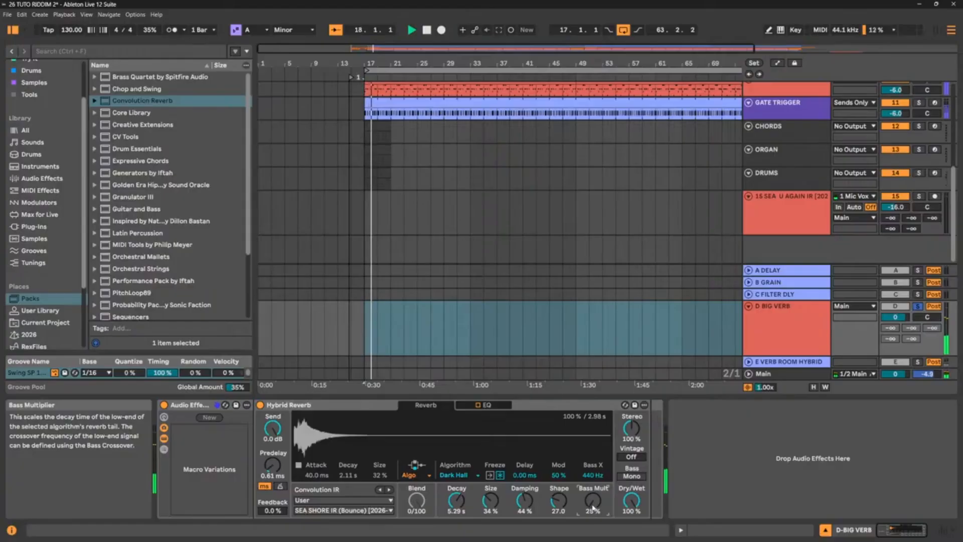
pyautogui.moveTo(593, 508); pyautogui.dragTo(593, 507)
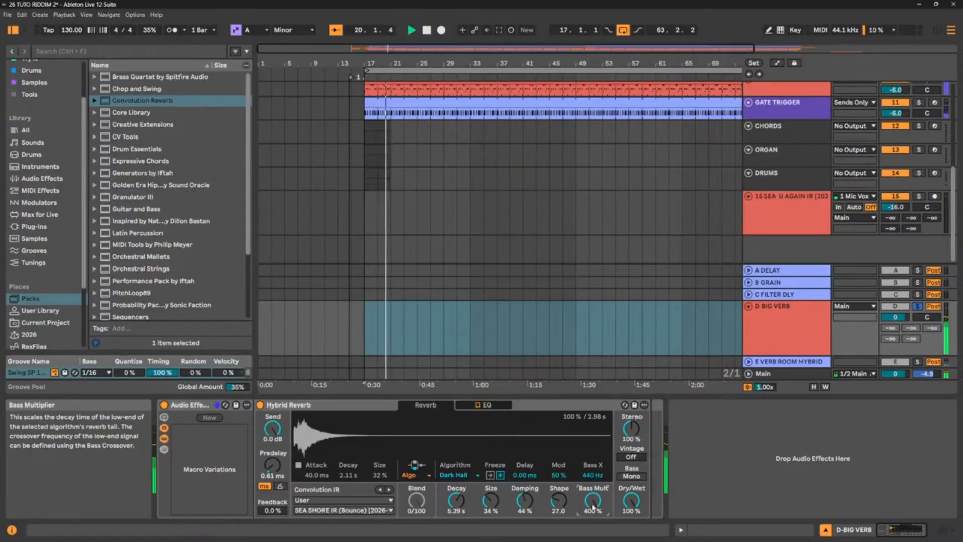
pyautogui.press('space')
pyautogui.doubleClick(594, 503)
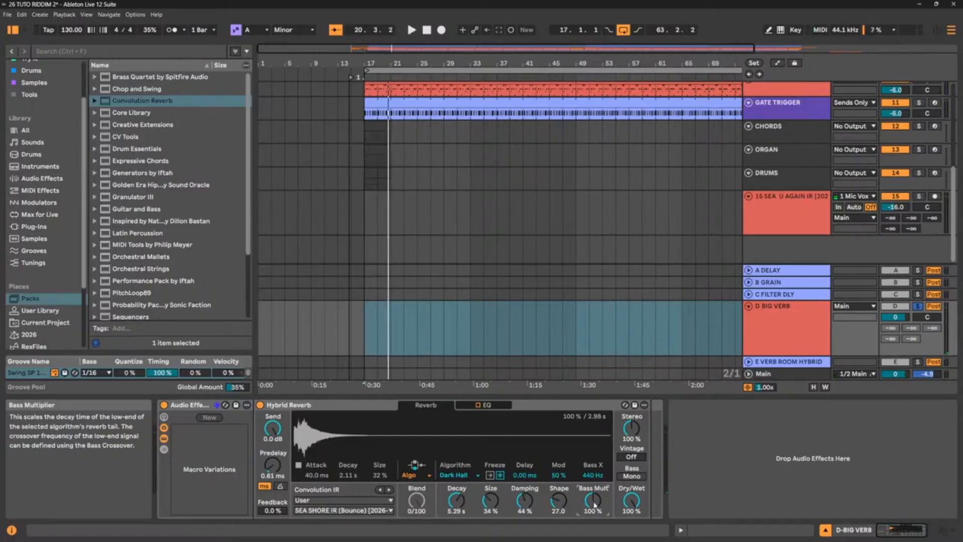
# Lower Bass Mult to 70% while the song plays
pyautogui.press('space')
pyautogui.moveTo(593, 500)
pyautogui.mouseDown()
pyautogui.moveTo(593, 480)
pyautogui.moveTo(593, 508)
pyautogui.mouseUp()
pyautogui.press('space')
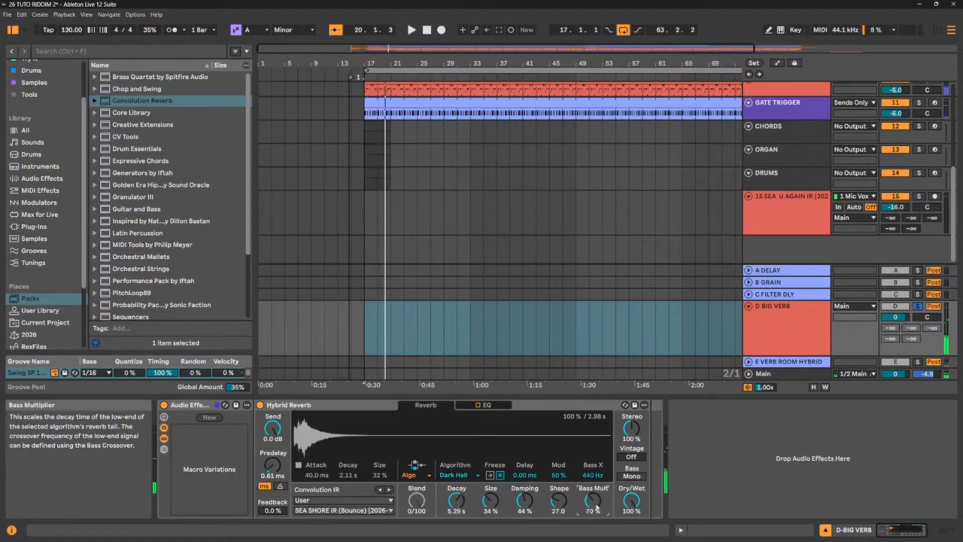
# Enable Bass Mono in Hybrid Reverb, and try another stereo width before resetting it to 100%
pyautogui.click(638, 476)
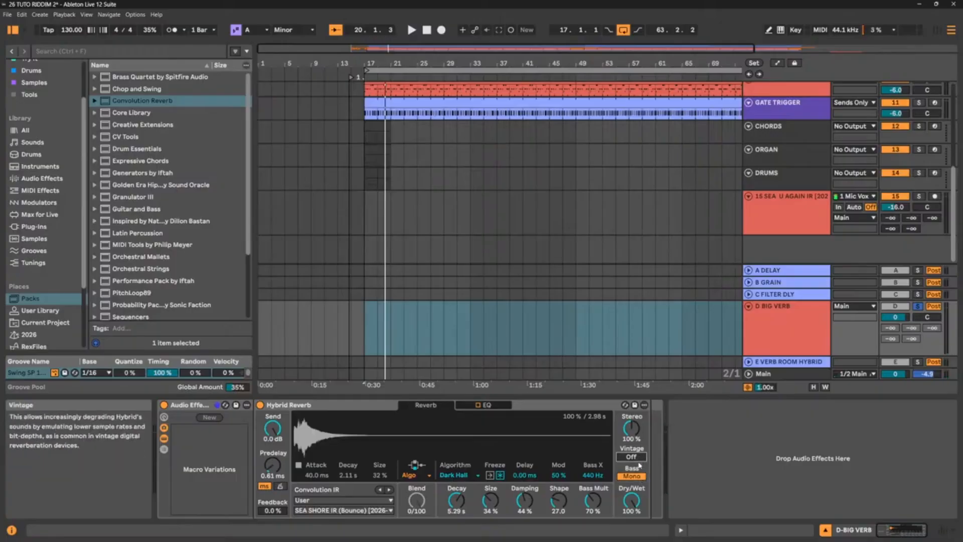
pyautogui.click(638, 478)
pyautogui.click(638, 478)
pyautogui.moveTo(631, 428); pyautogui.dragTo(631, 424)
pyautogui.doubleClick(633, 430)
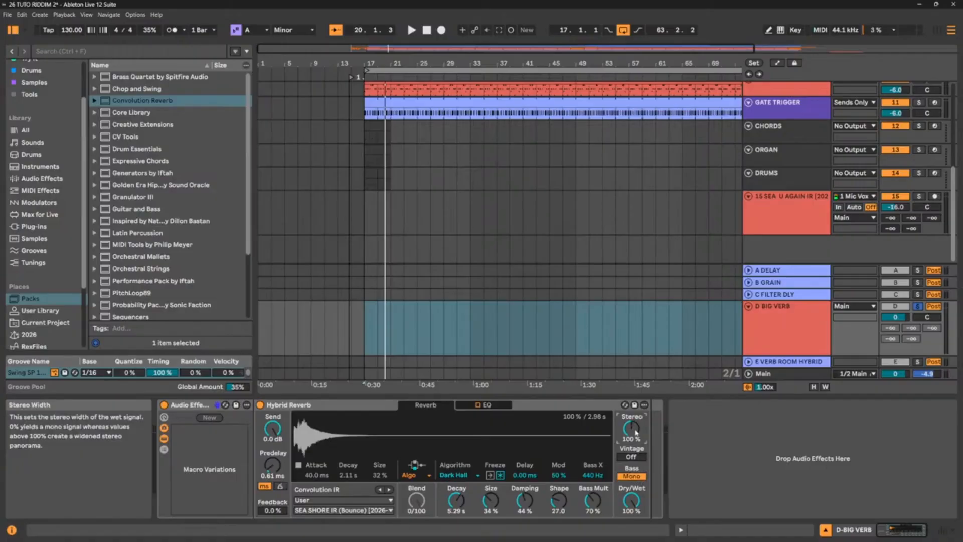
pyautogui.click(463, 475)
pyautogui.click(465, 477)
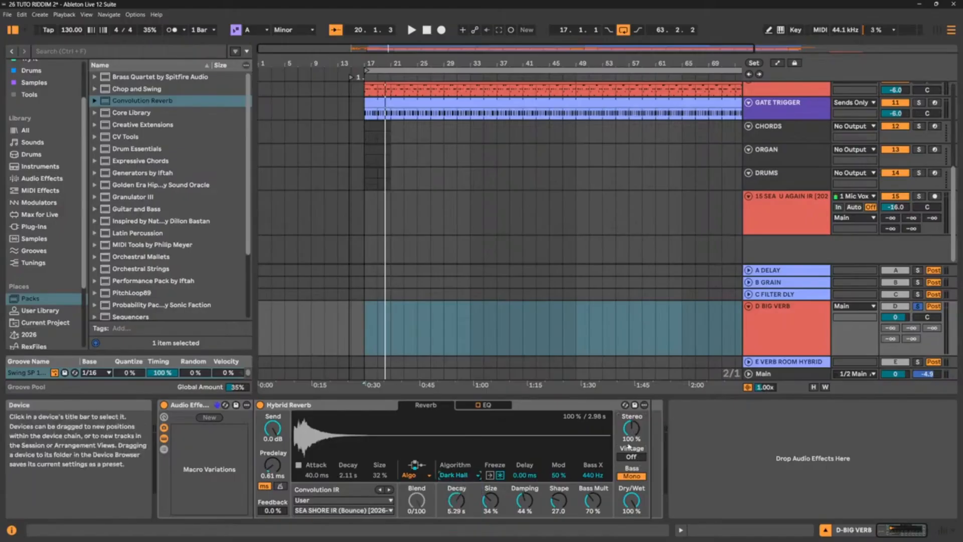
pyautogui.click(633, 477)
pyautogui.click(633, 477)
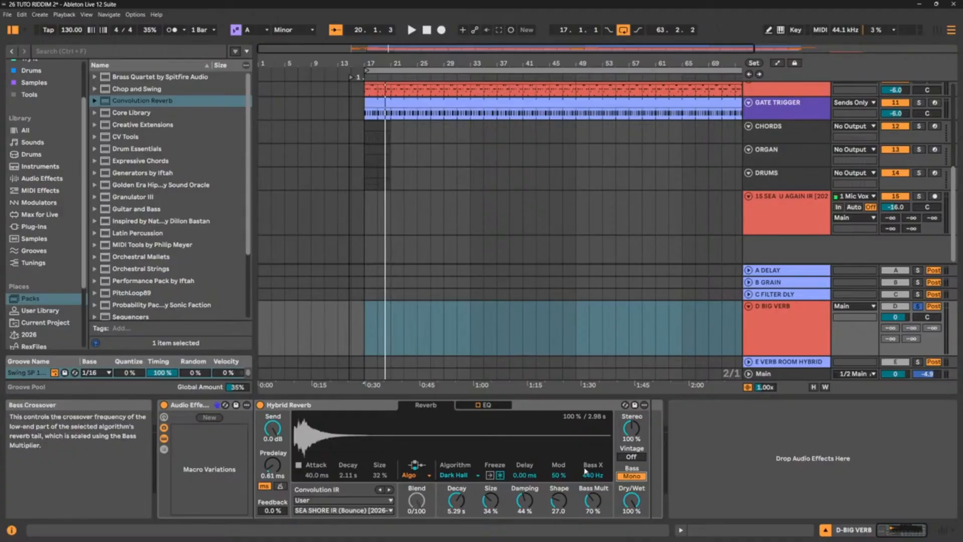
# Audition different delay times for the Dark Hall algorithm and set the delay to 46.7 ms
pyautogui.press('space')
pyautogui.press('space')
pyautogui.moveTo(523, 476); pyautogui.dragTo(523, 427)
pyautogui.press('space')
pyautogui.press('space')
pyautogui.moveTo(523, 477); pyautogui.dragTo(523, 524)
pyautogui.press('space')
pyautogui.press('space')
pyautogui.moveTo(524, 477); pyautogui.dragTo(524, 502)
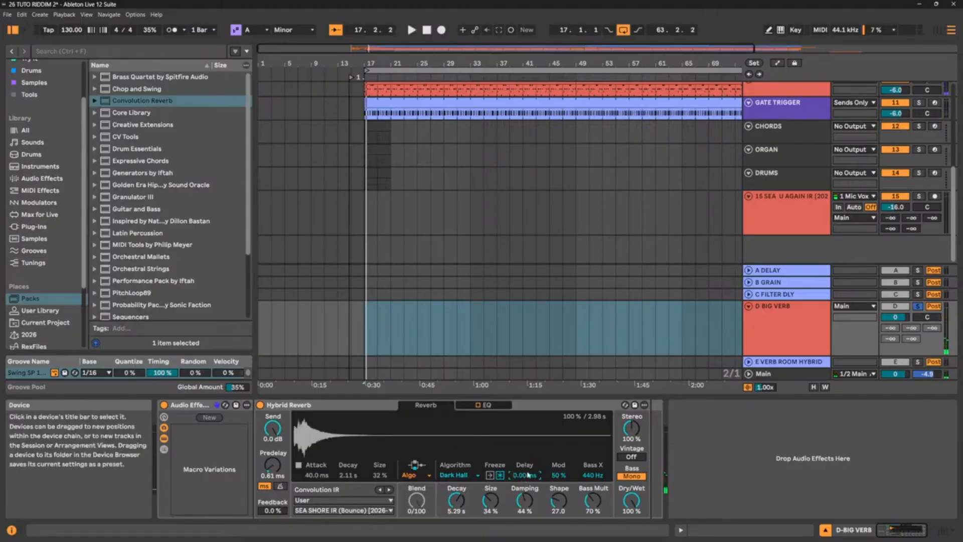
pyautogui.press('space')
pyautogui.moveTo(528, 474); pyautogui.dragTo(528, 454)
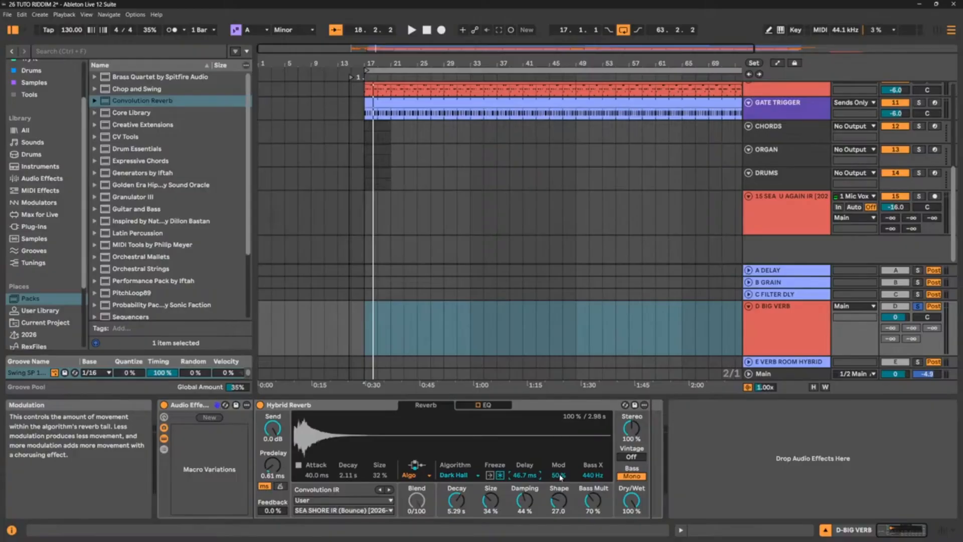
# Audition the Dark Hall modulation at 57% and 0%, and return it to 50%
pyautogui.moveTo(559, 475); pyautogui.dragTo(559, 525)
pyautogui.moveTo(558, 475); pyautogui.dragTo(559, 450)
pyautogui.click(454, 475)
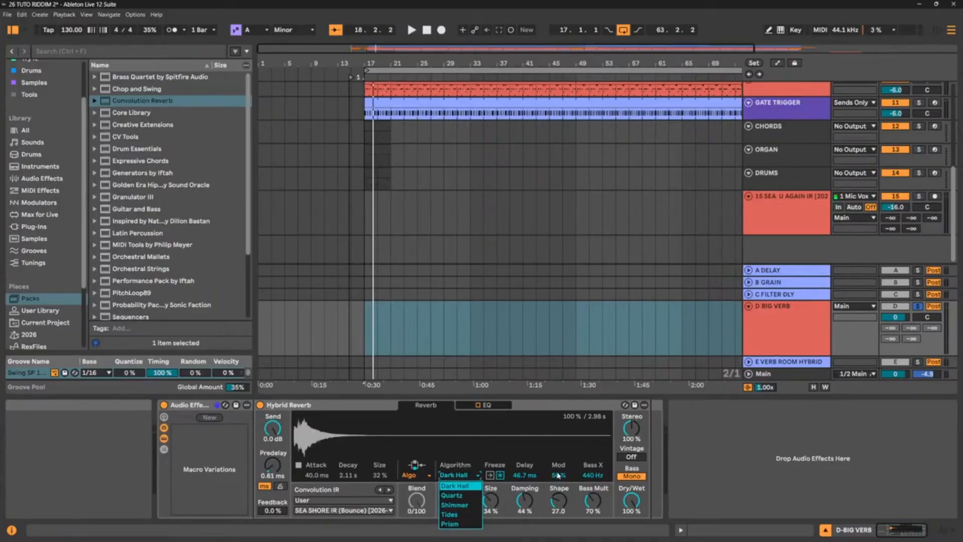
pyautogui.click(558, 475)
pyautogui.press('space')
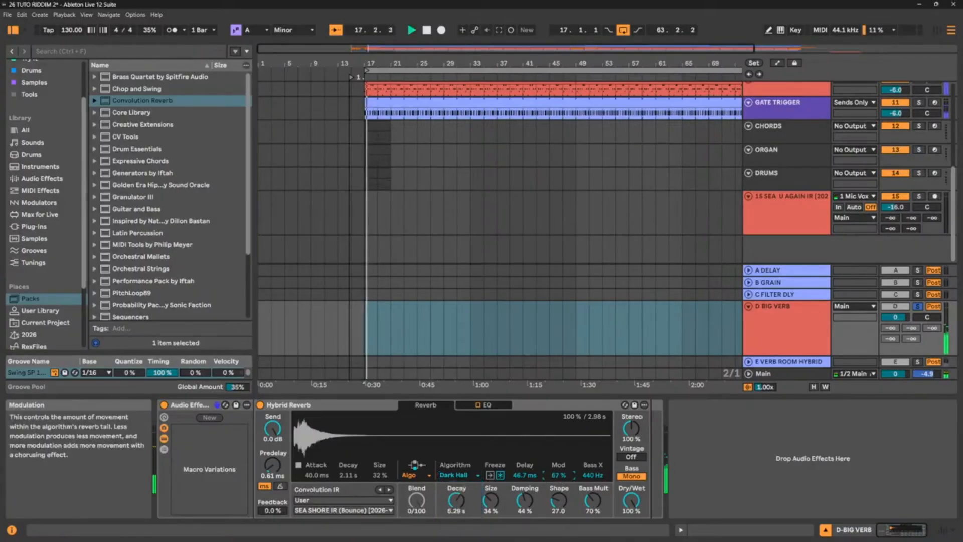
pyautogui.moveTo(559, 477); pyautogui.dragTo(560, 530)
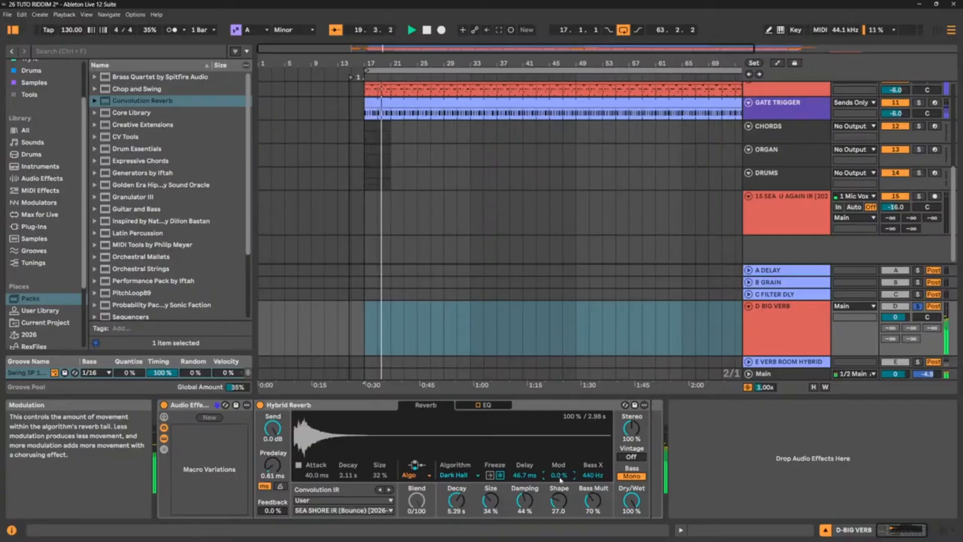
pyautogui.moveTo(561, 478); pyautogui.dragTo(561, 468)
pyautogui.press('space')
# Audition Bass X at 80 Hz and 1.00 kHz with Bass Mult at 400%, and reset them to 440 Hz and 100%
pyautogui.moveTo(596, 477); pyautogui.dragTo(596, 443)
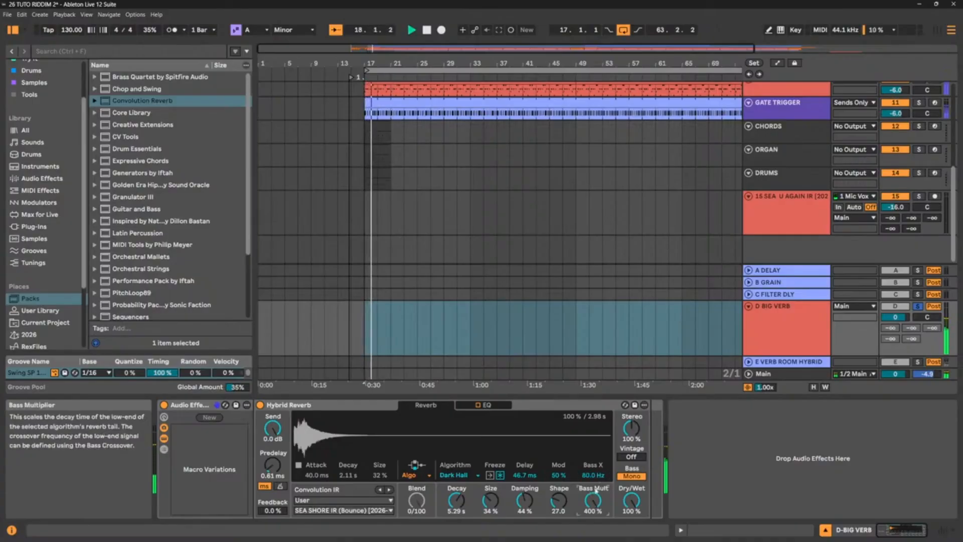
pyautogui.moveTo(593, 477); pyautogui.dragTo(593, 441)
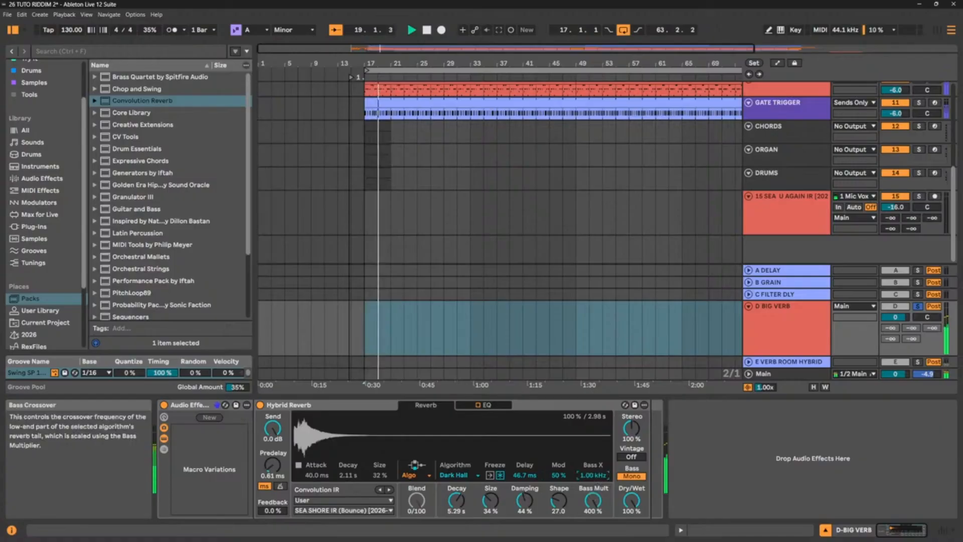
pyautogui.doubleClick(593, 500)
pyautogui.doubleClick(591, 478)
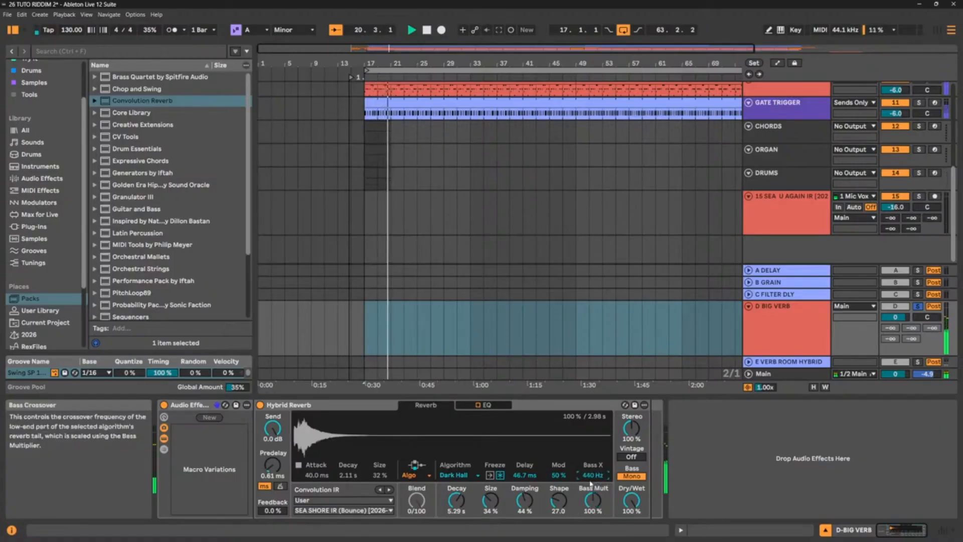
# Toggle the Freeze In and Freeze options of the Dark Hall algorithm and audition the sustained reverb
pyautogui.click(490, 476)
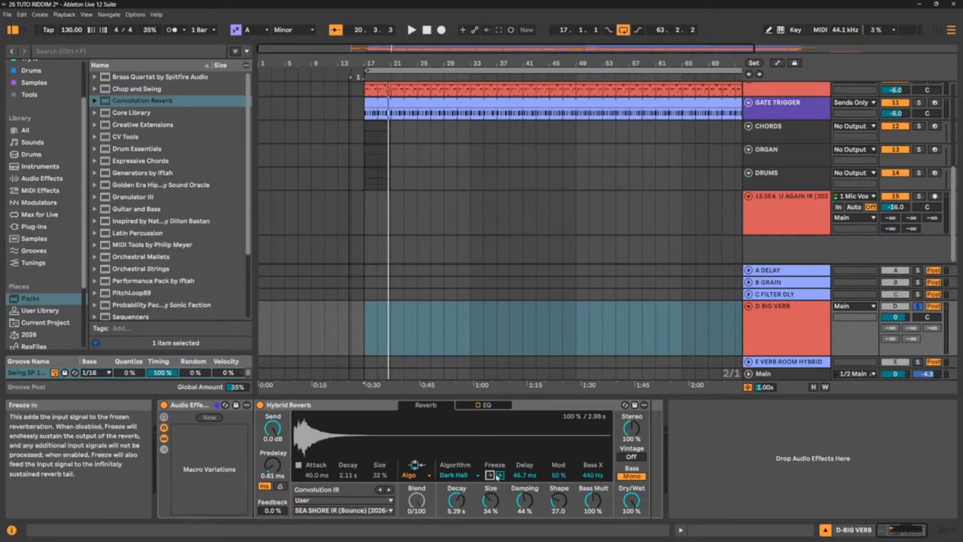
pyautogui.click(499, 475)
pyautogui.click(499, 475)
pyautogui.click(500, 475)
pyautogui.press('space')
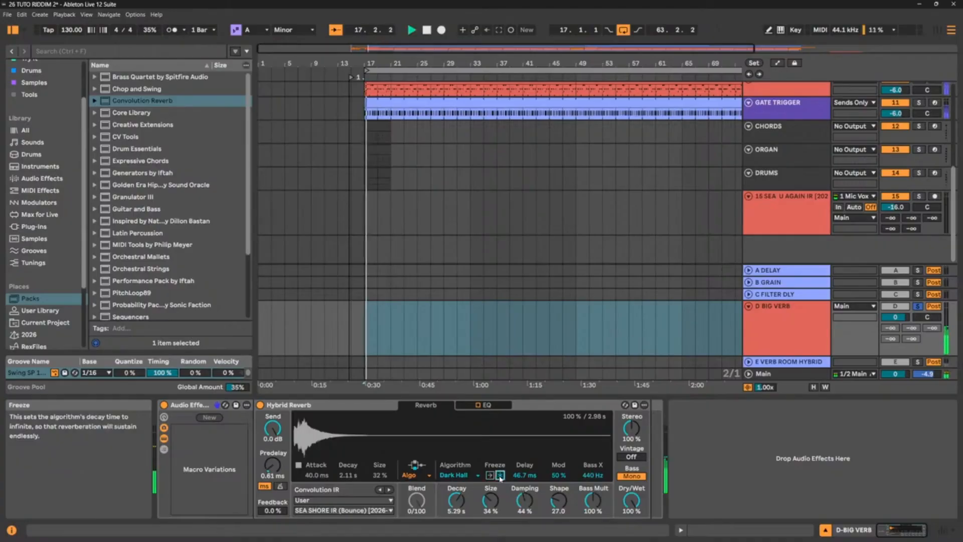
pyautogui.click(499, 475)
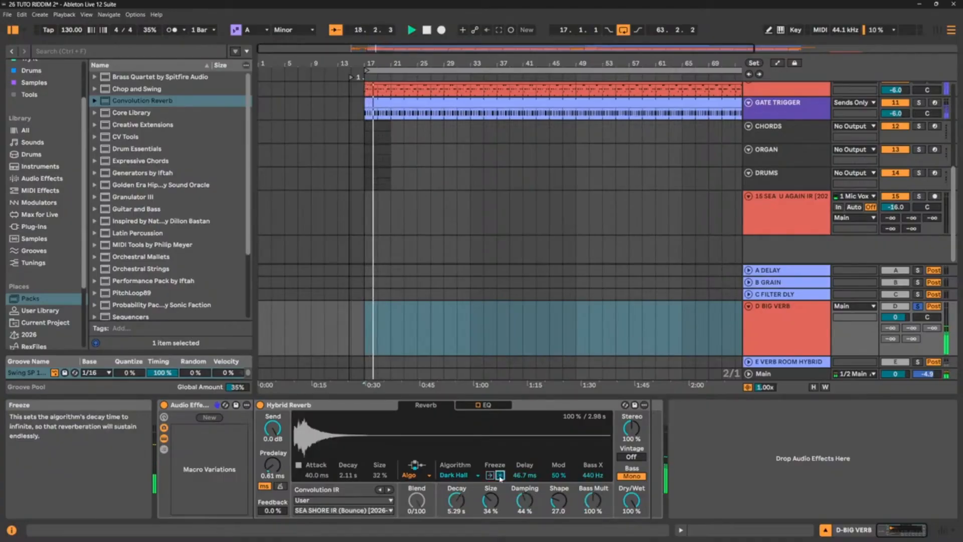
pyautogui.press('space')
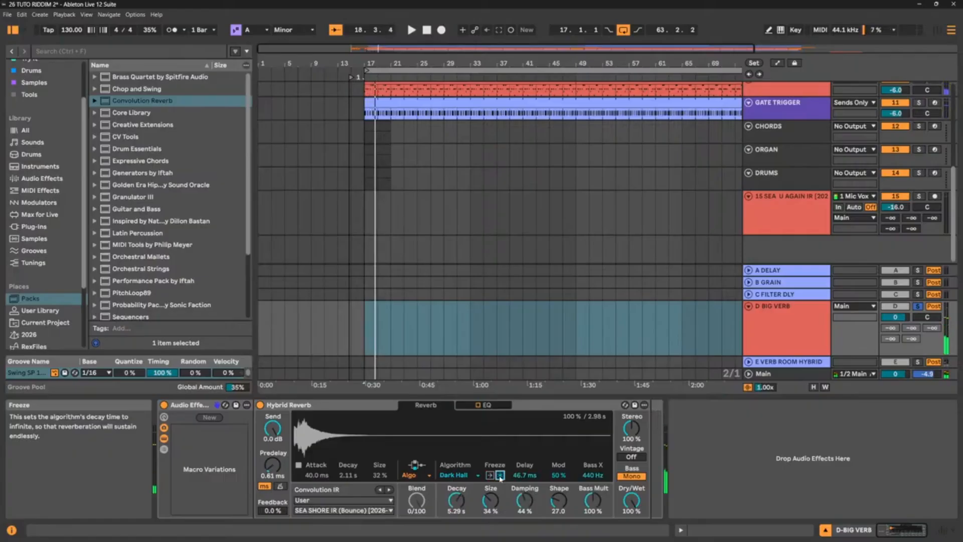
pyautogui.click(499, 475)
pyautogui.click(500, 476)
# Map Hybrid Reverb's Freeze to Macro 1 of the Audio Effect Rack and color that macro cyan
pyautogui.rightClick(499, 477)
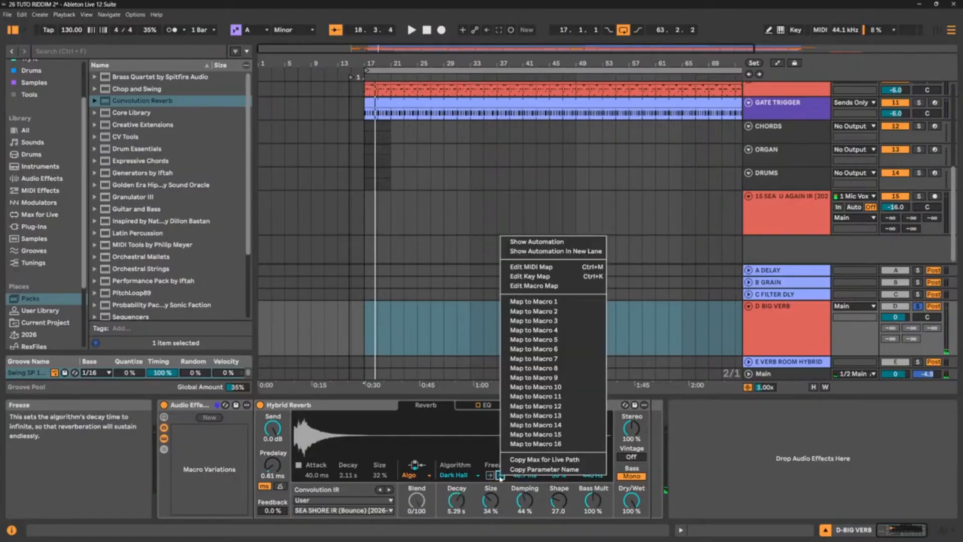
pyautogui.click(541, 304)
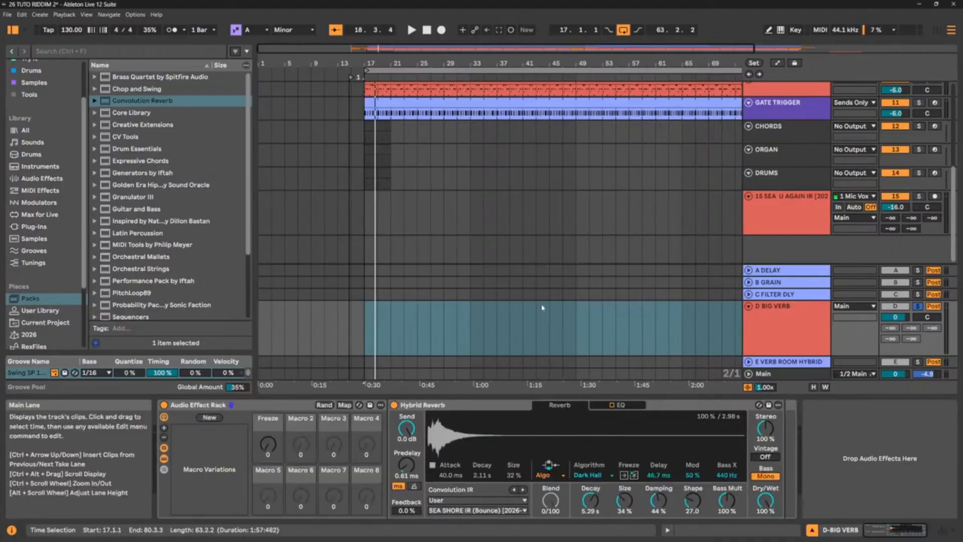
pyautogui.rightClick(274, 426)
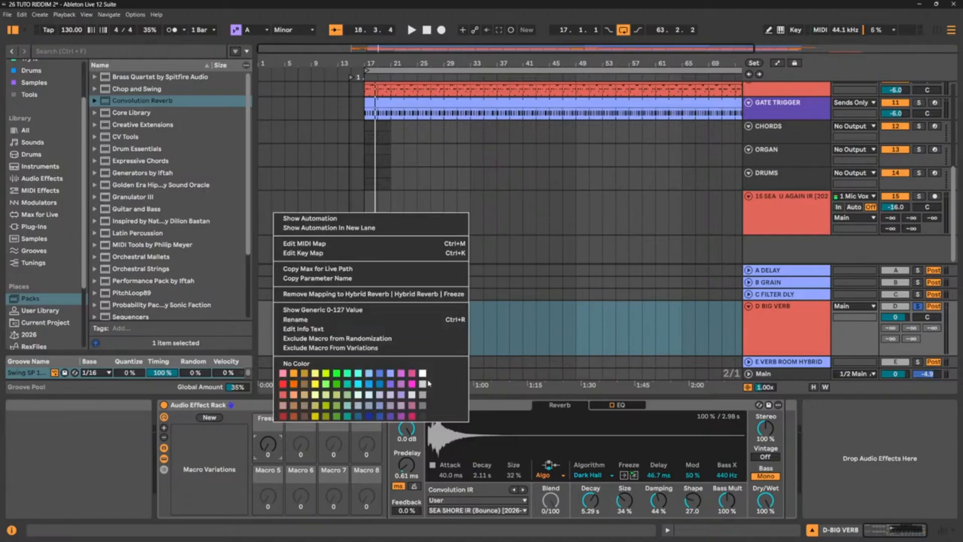
pyautogui.click(359, 384)
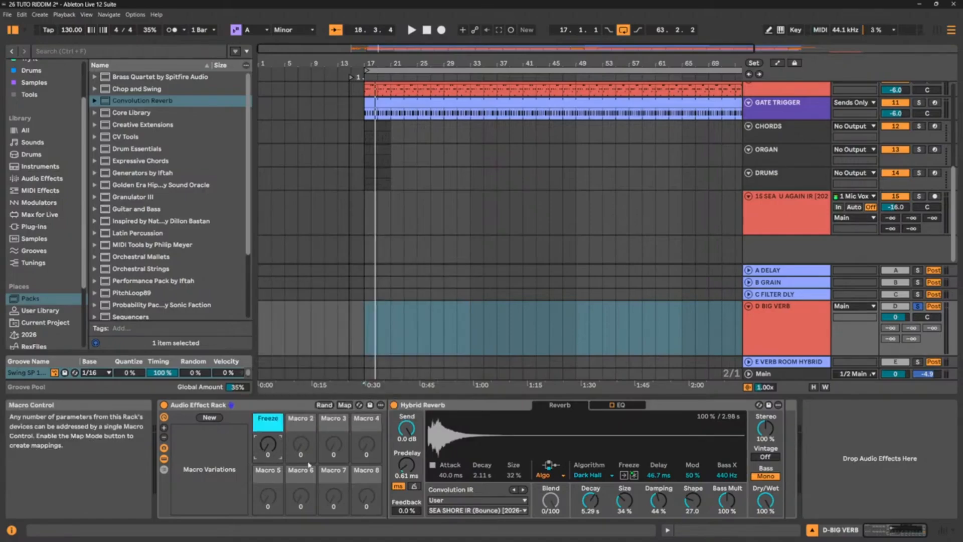
# Play the song and raise the Freeze macro to 127
pyautogui.press('space')
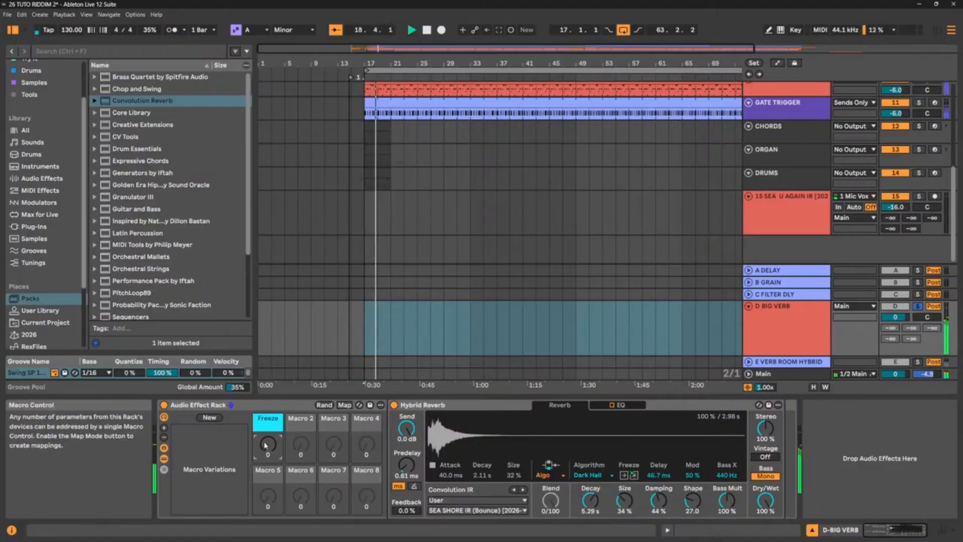
pyautogui.moveTo(268, 445); pyautogui.dragTo(268, 381)
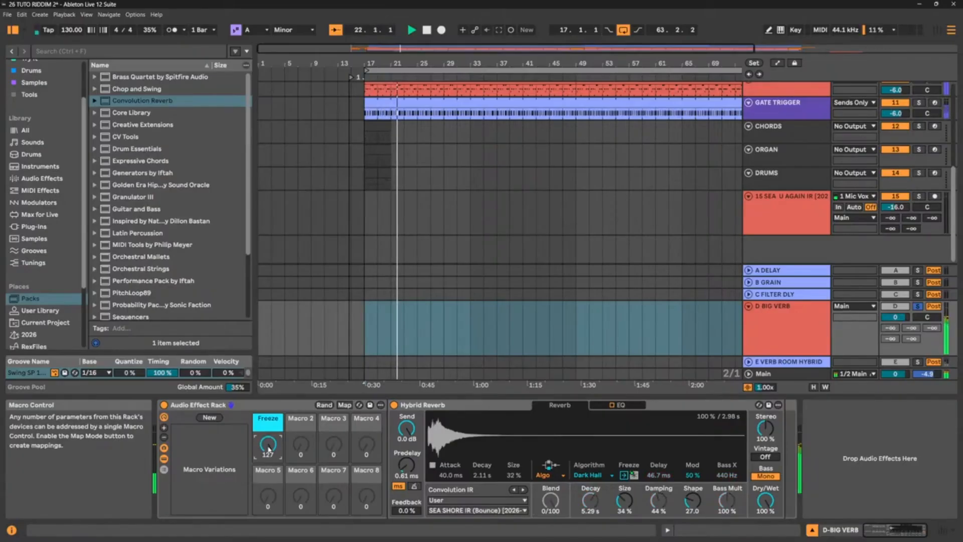
# Return the Freeze macro to 0 and unmap Hybrid Reverb's Freeze from it
pyautogui.moveTo(268, 448); pyautogui.dragTo(268, 506)
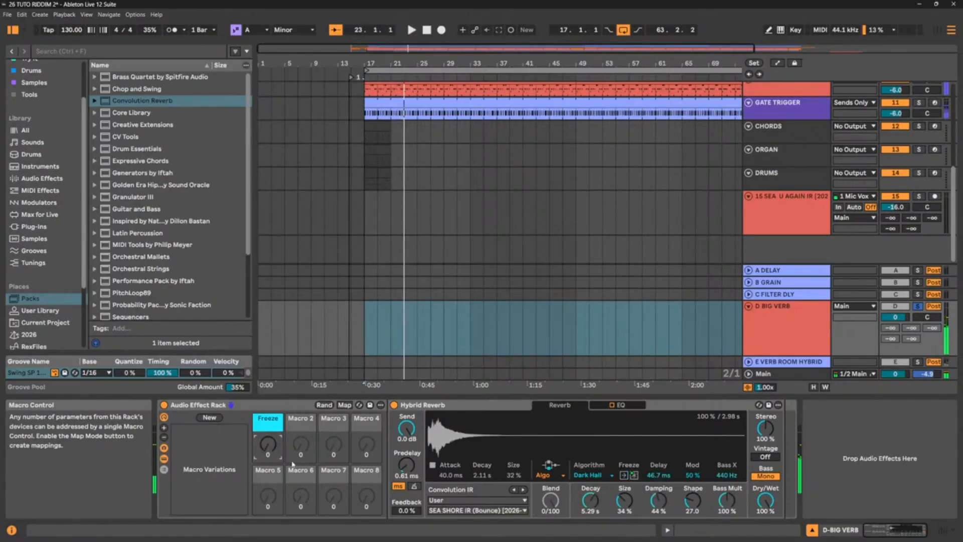
pyautogui.rightClick(635, 477)
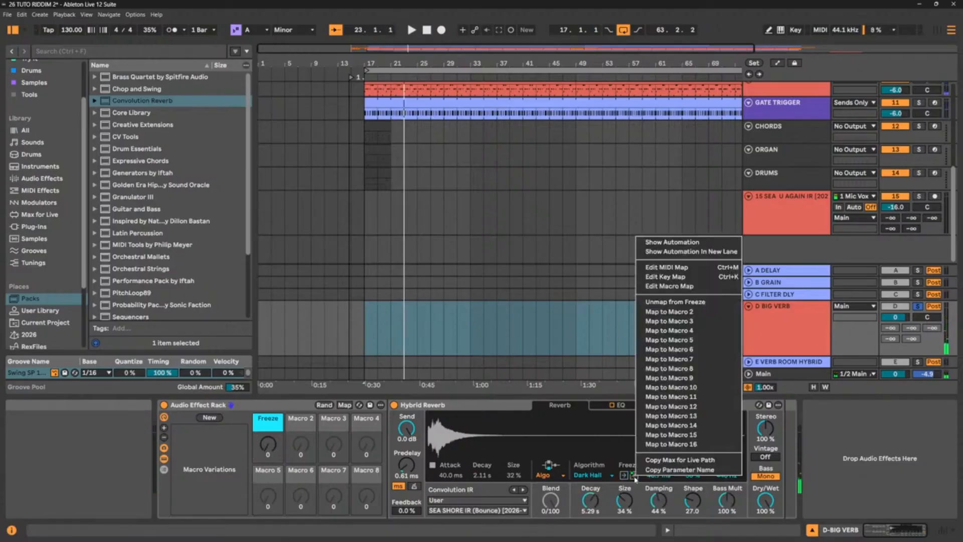
pyautogui.click(693, 303)
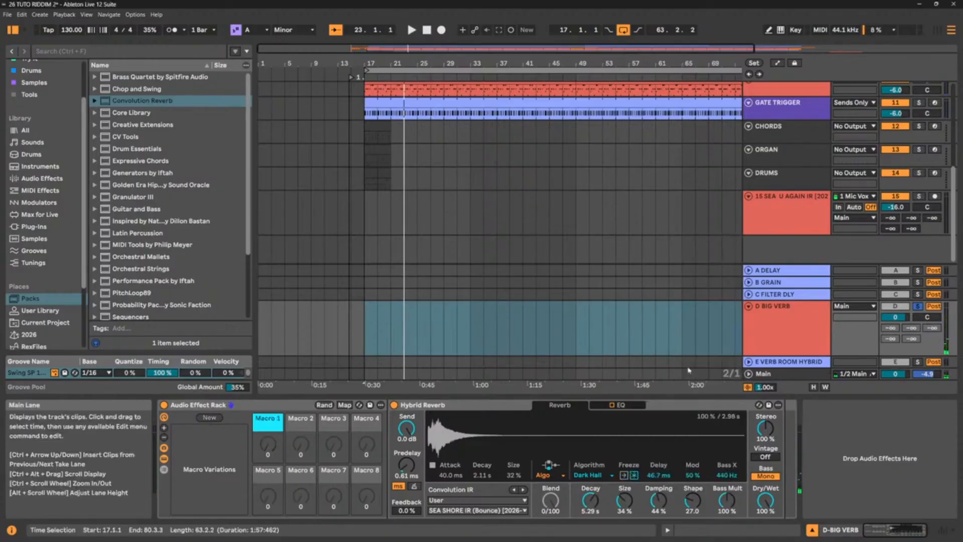
# Toggle Hybrid Reverb's Freeze and Freeze In options during a short playback from bar 17 to hear how they interact
pyautogui.click(635, 475)
pyautogui.click(635, 476)
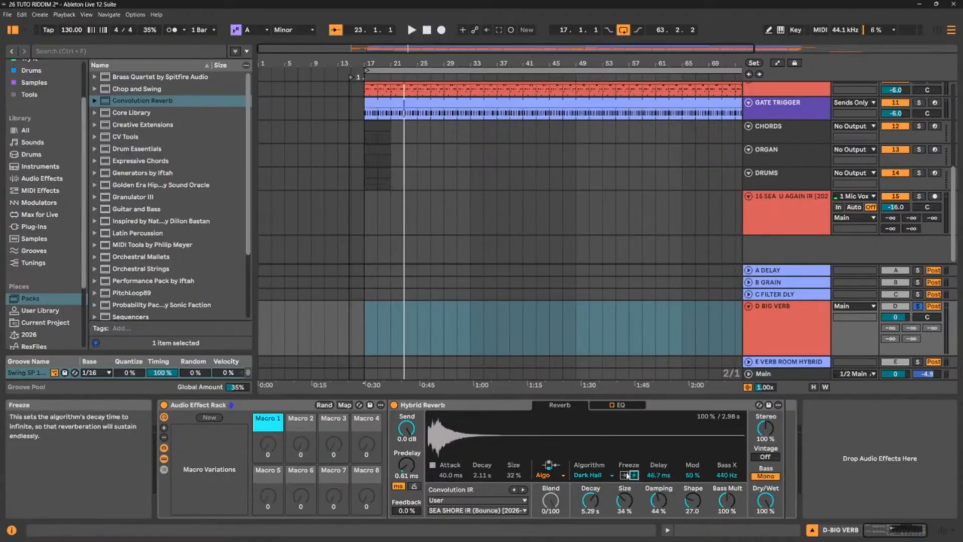
pyautogui.click(625, 475)
pyautogui.press('space')
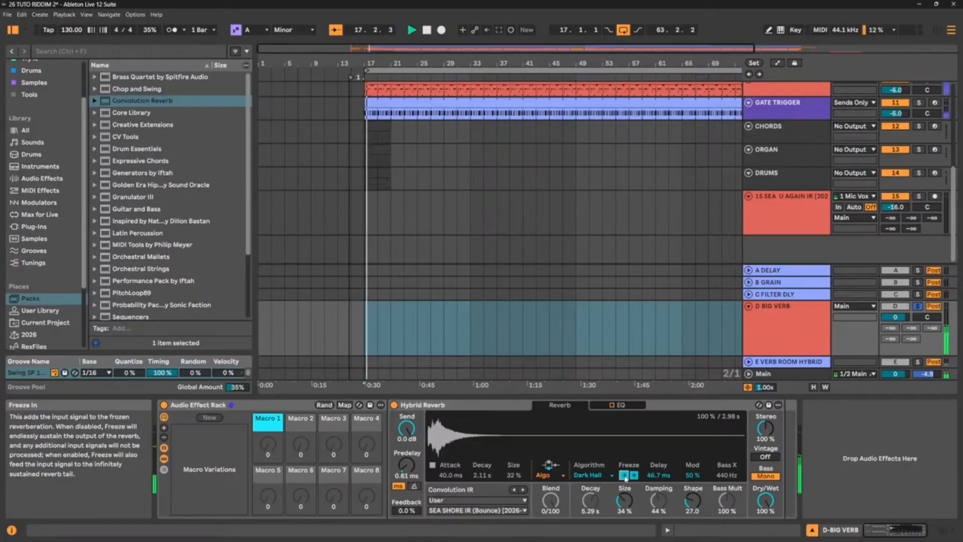
pyautogui.click(635, 475)
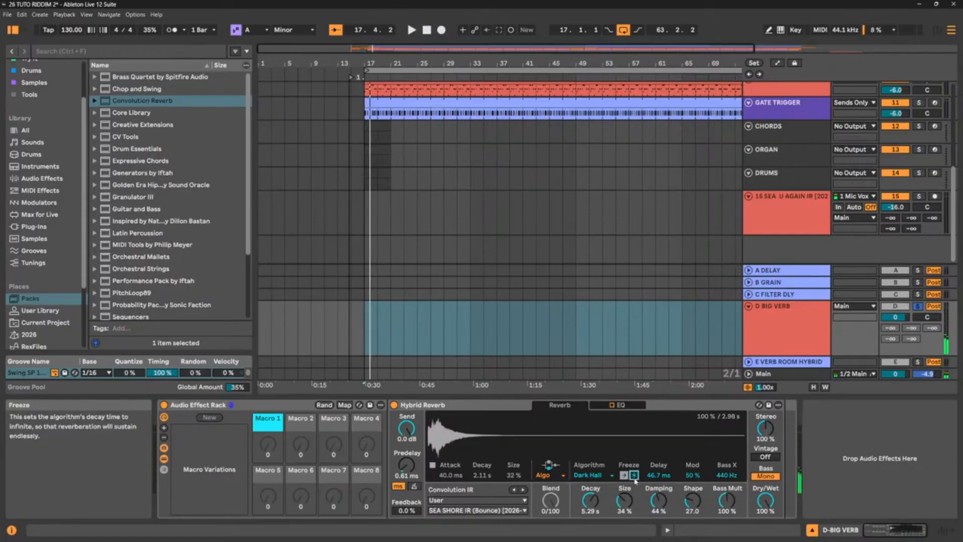
pyautogui.click(635, 476)
pyautogui.click(624, 477)
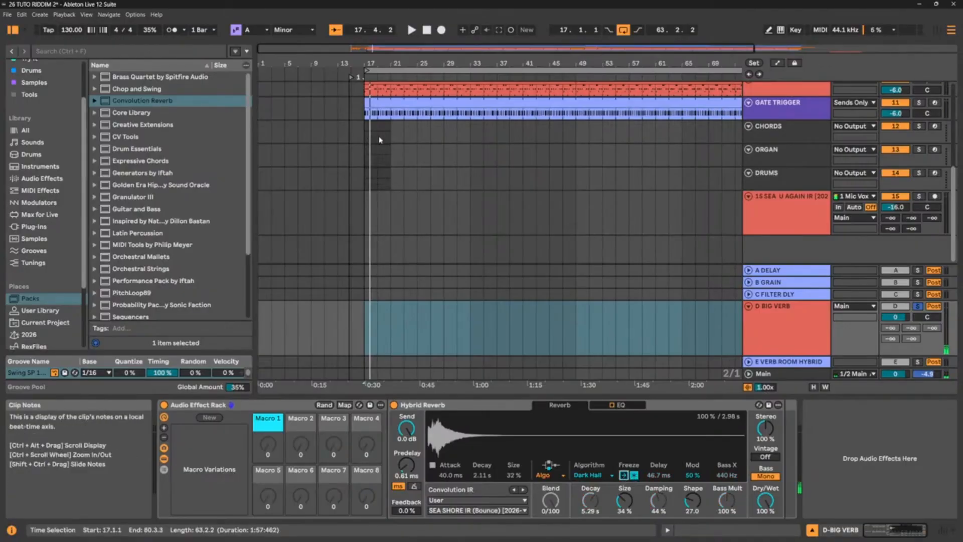
pyautogui.click(623, 475)
pyautogui.click(625, 476)
# Play the song with the reverb frozen and compare the sustained tail with and without Freeze In
pyautogui.press('space')
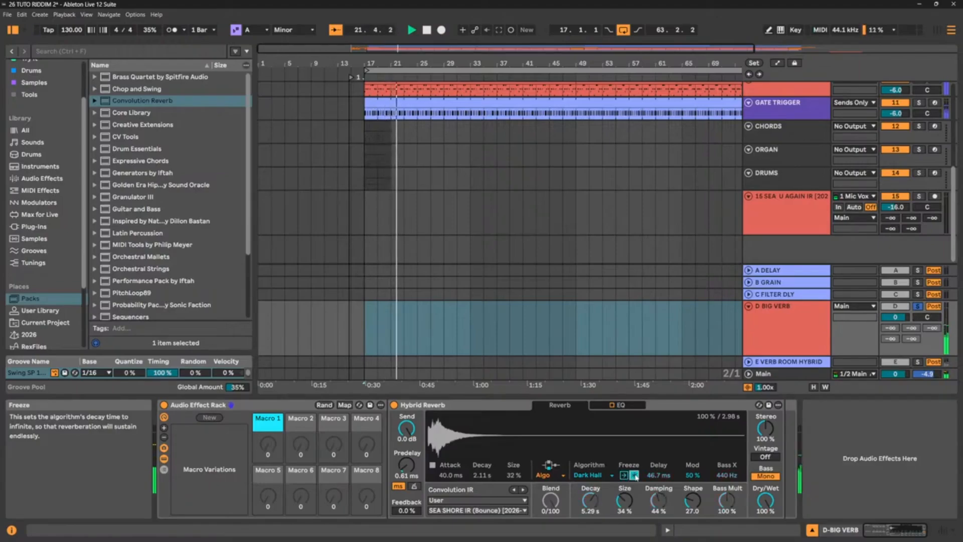
pyautogui.click(624, 475)
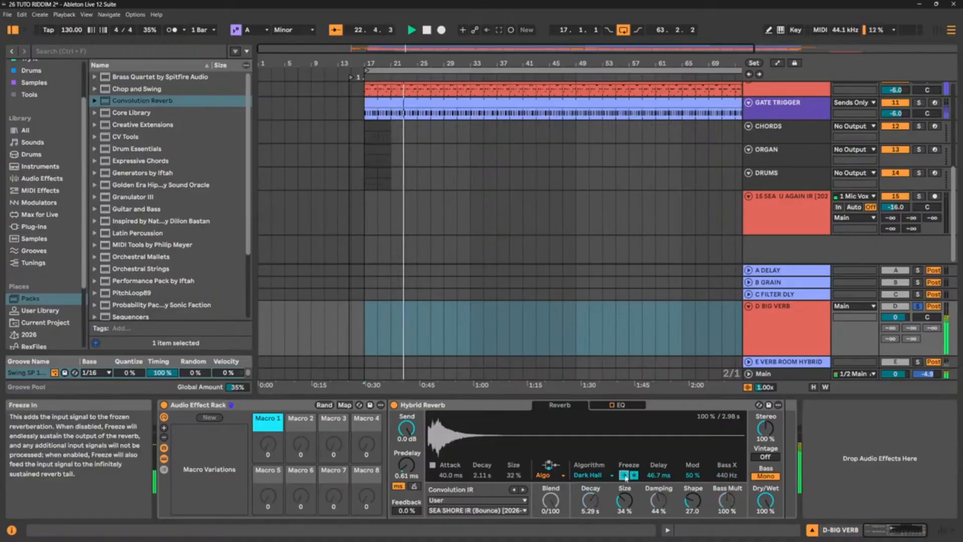
pyautogui.press('space')
pyautogui.click(625, 477)
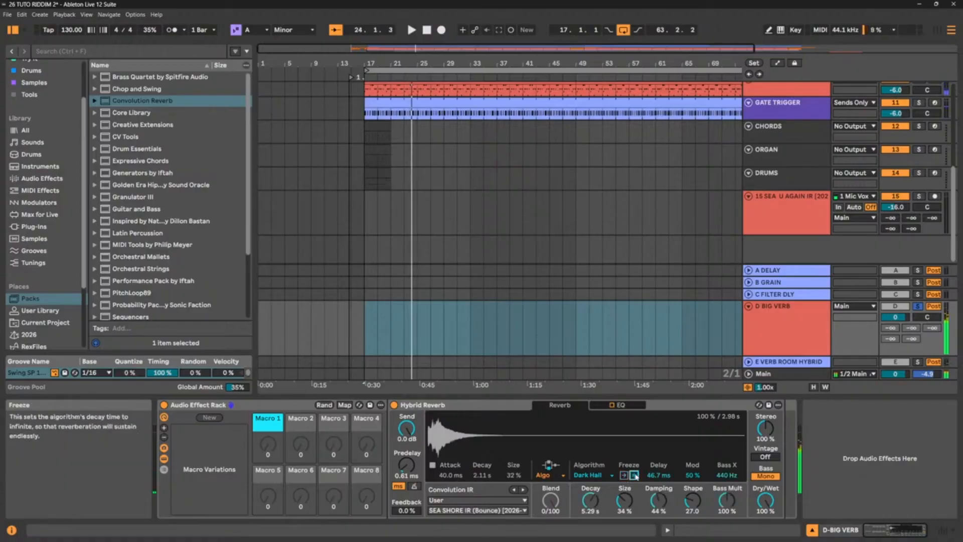
pyautogui.click(634, 476)
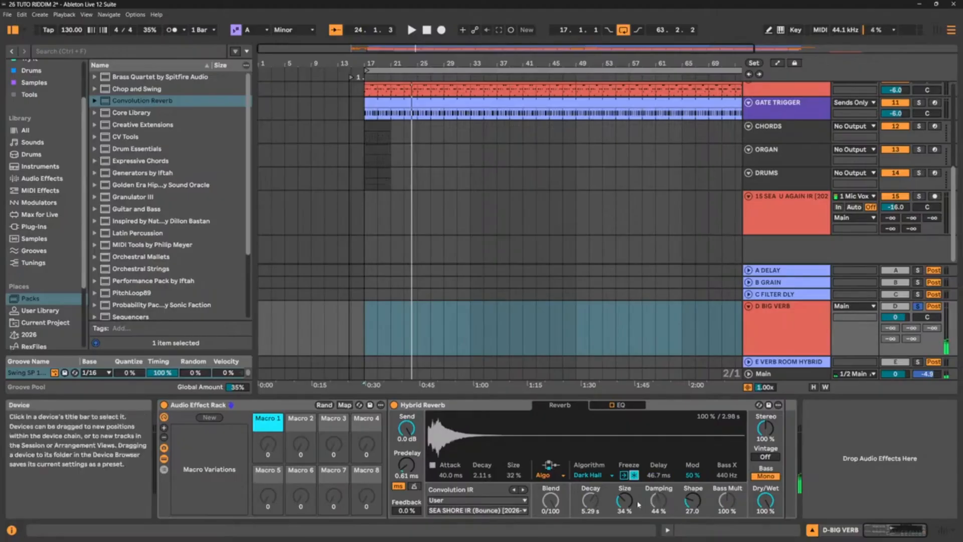
# Audition the frozen Dark Hall reverb while setting Size to 25% and Shape to 28.6, and switch Freeze off
pyautogui.press('space')
pyautogui.click(635, 475)
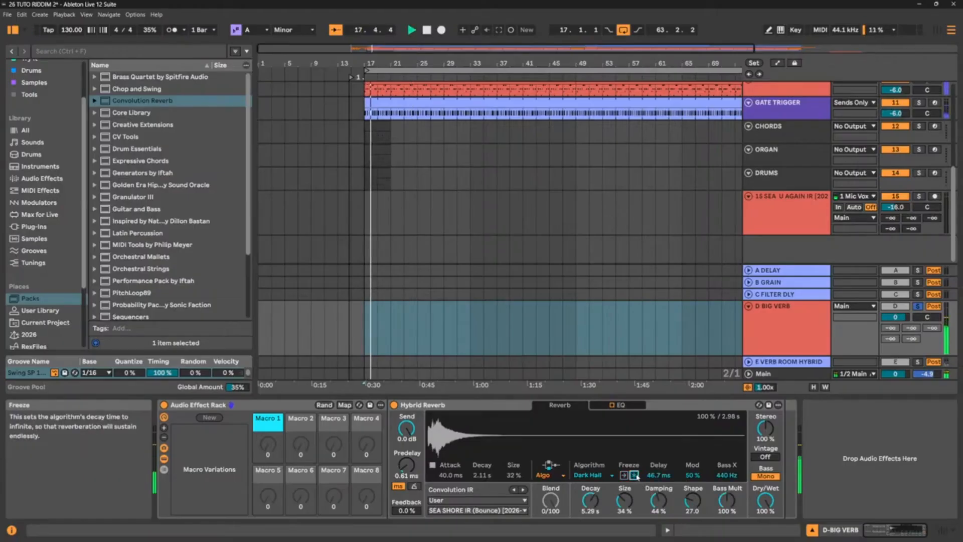
pyautogui.moveTo(624, 500)
pyautogui.mouseDown()
pyautogui.moveTo(624, 465)
pyautogui.moveTo(624, 517)
pyautogui.moveTo(624, 469)
pyautogui.moveTo(624, 496)
pyautogui.mouseUp()
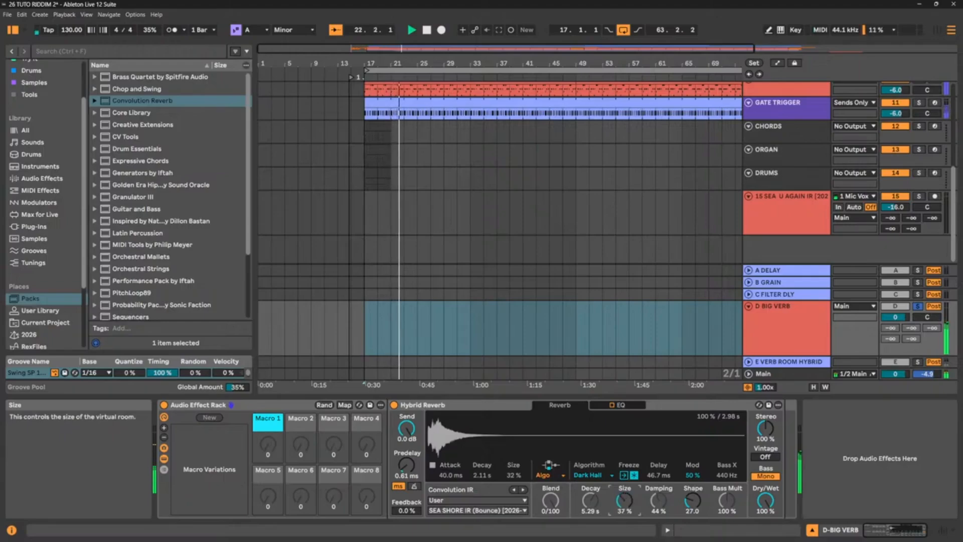
pyautogui.click(692, 500)
pyautogui.moveTo(692, 500); pyautogui.dragTo(692, 498)
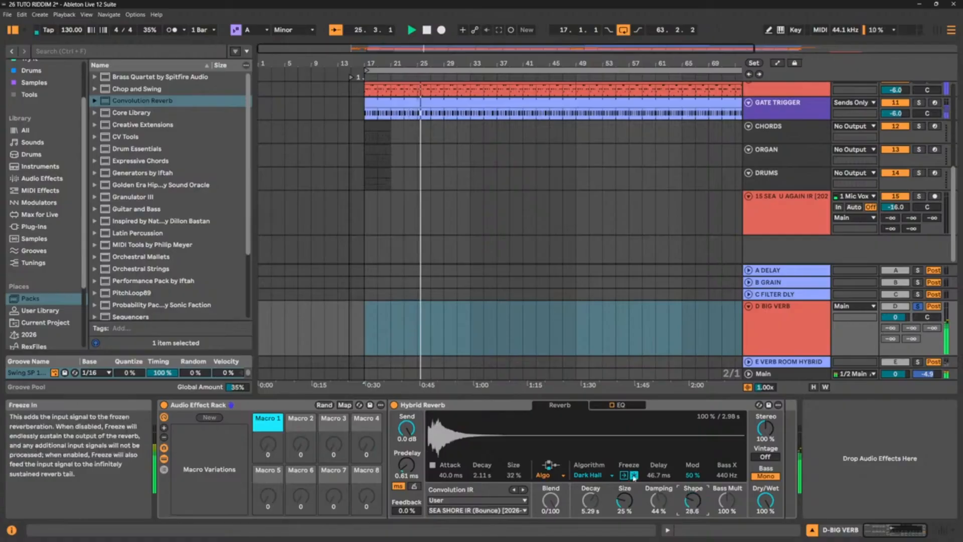
pyautogui.click(634, 475)
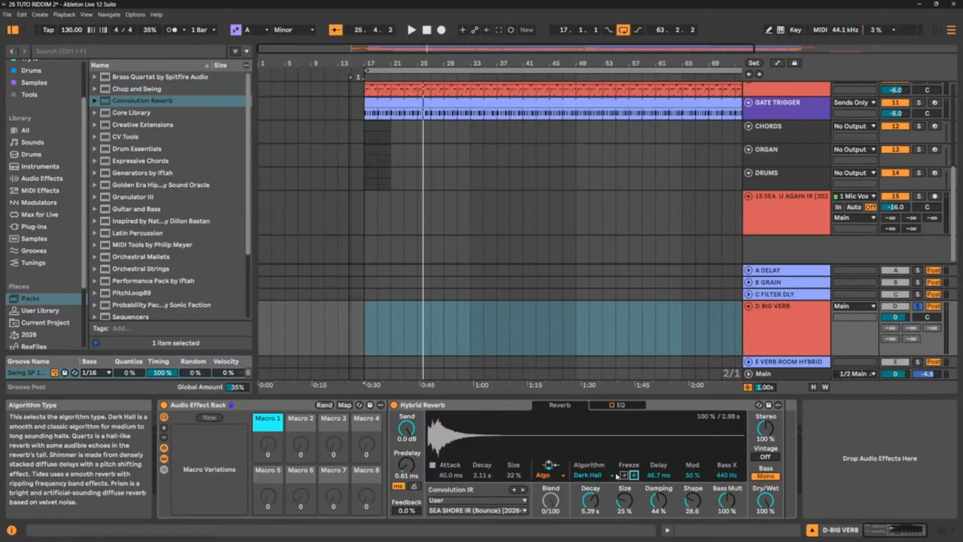
# Compare the parameters of the Dark Hall and Shimmer algorithms and leave Hybrid Reverb on Shimmer
pyautogui.click(588, 475)
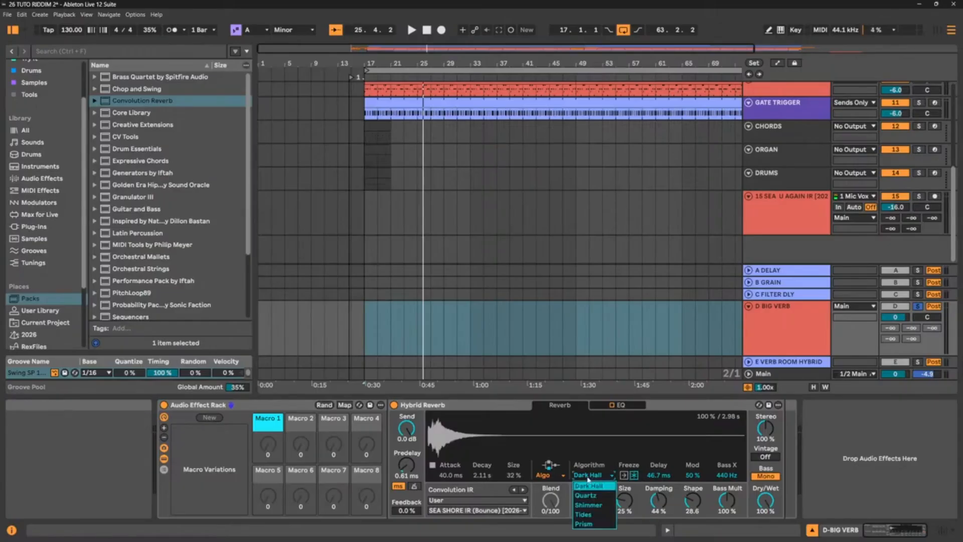
pyautogui.click(597, 506)
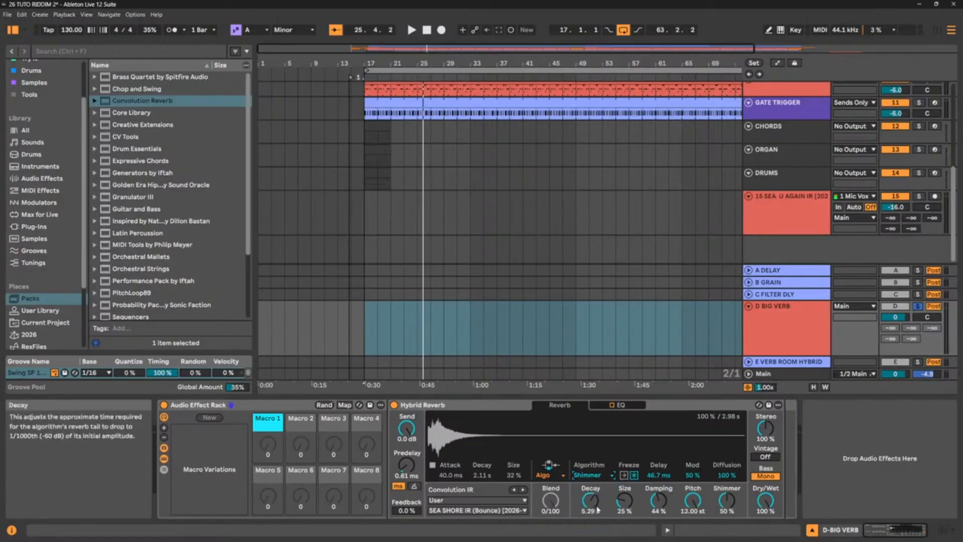
pyautogui.click(587, 476)
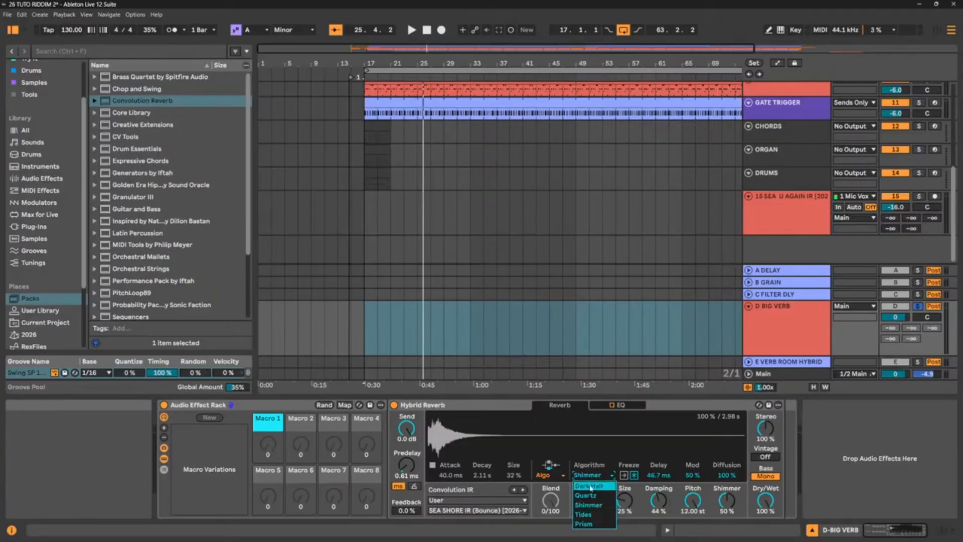
pyautogui.click(592, 485)
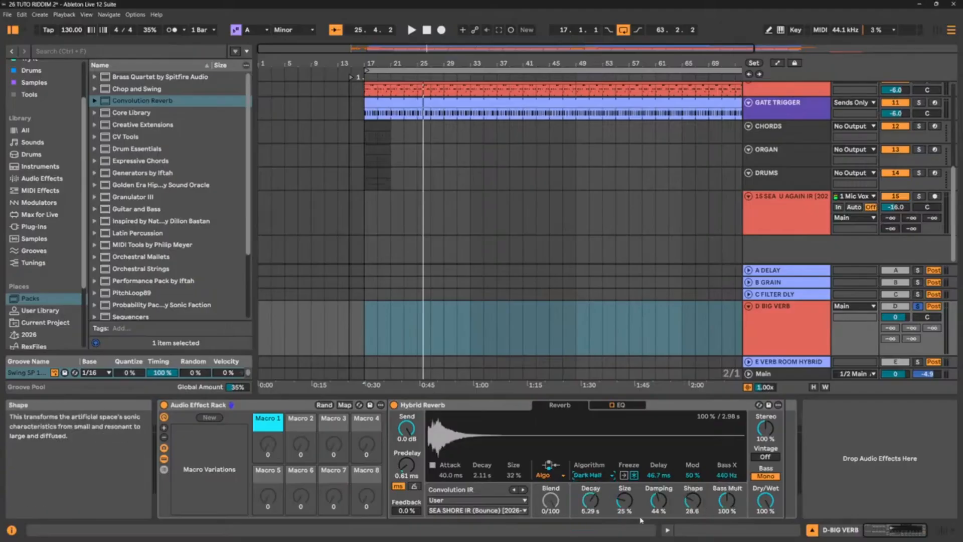
pyautogui.click(592, 476)
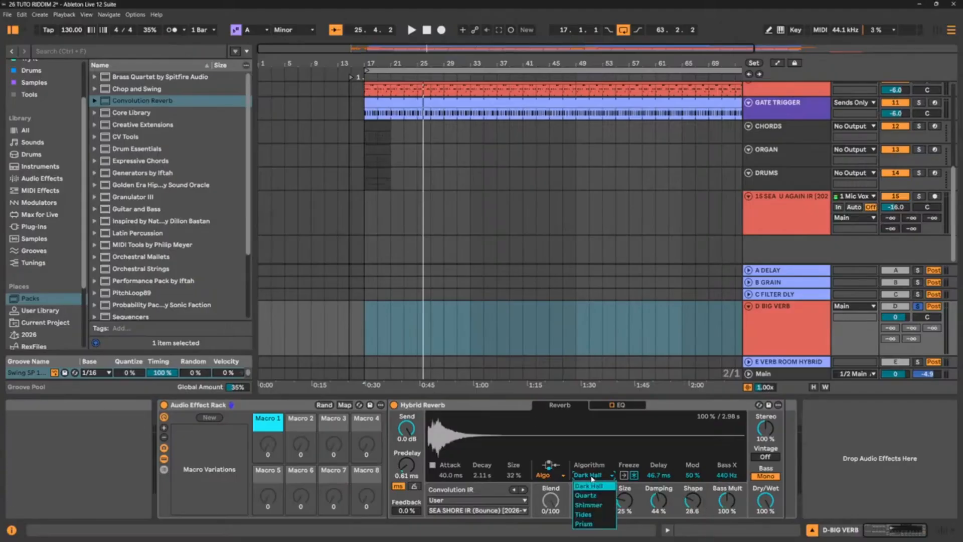
pyautogui.click(601, 506)
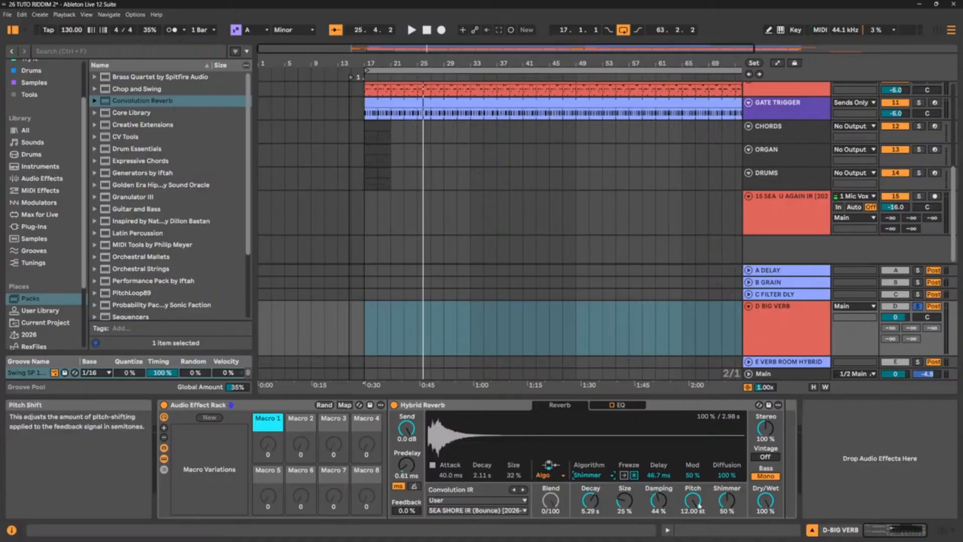
pyautogui.click(588, 474)
pyautogui.click(586, 485)
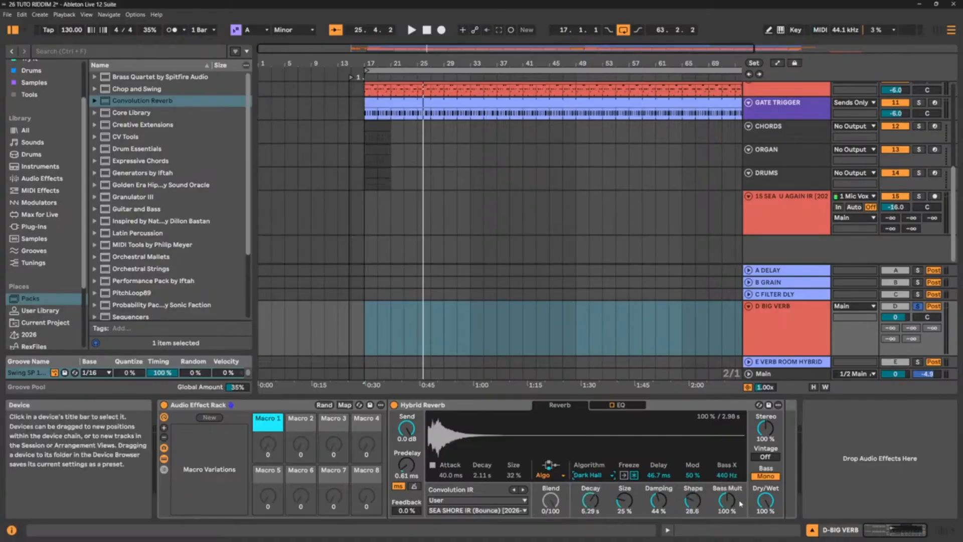
pyautogui.click(601, 478)
pyautogui.click(597, 504)
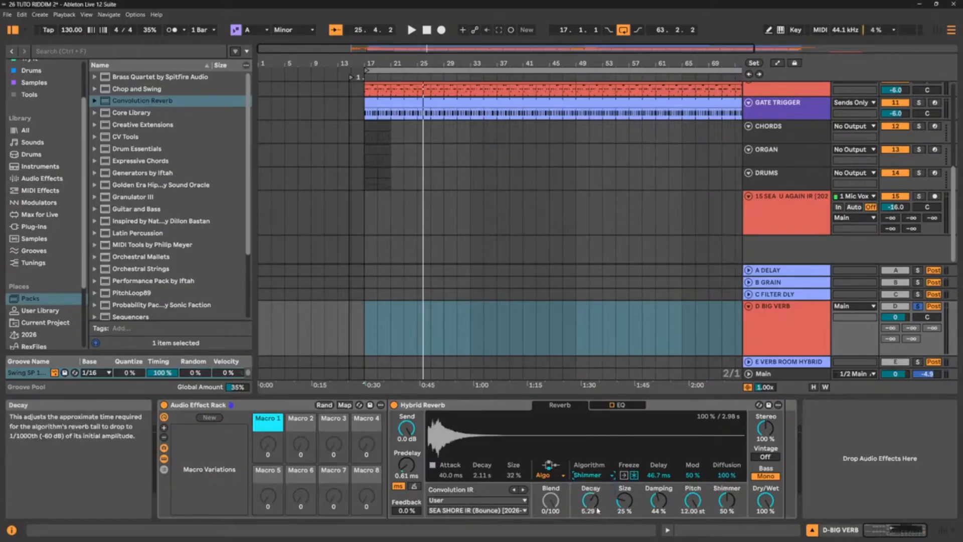
# Audition the Shimmer algorithm, setting the Shimmer amount to 75% and Decay to 13.0 s
pyautogui.press('space')
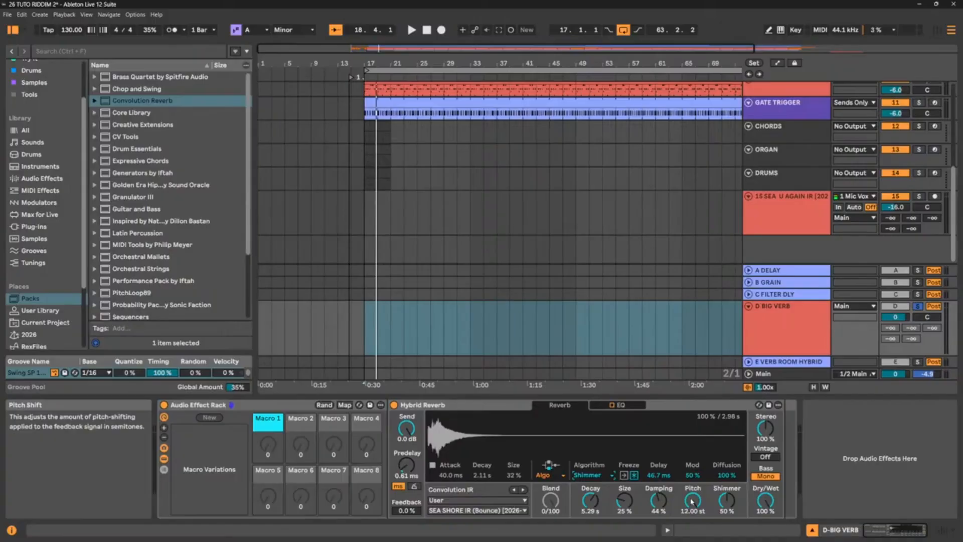
pyautogui.moveTo(726, 499)
pyautogui.mouseDown()
pyautogui.moveTo(727, 482)
pyautogui.moveTo(727, 502)
pyautogui.mouseUp()
pyautogui.press('space')
pyautogui.moveTo(590, 499); pyautogui.dragTo(590, 489)
# Play the song and set the Shimmer algorithm's Size to 30% and Pitch to 7 st
pyautogui.press('space')
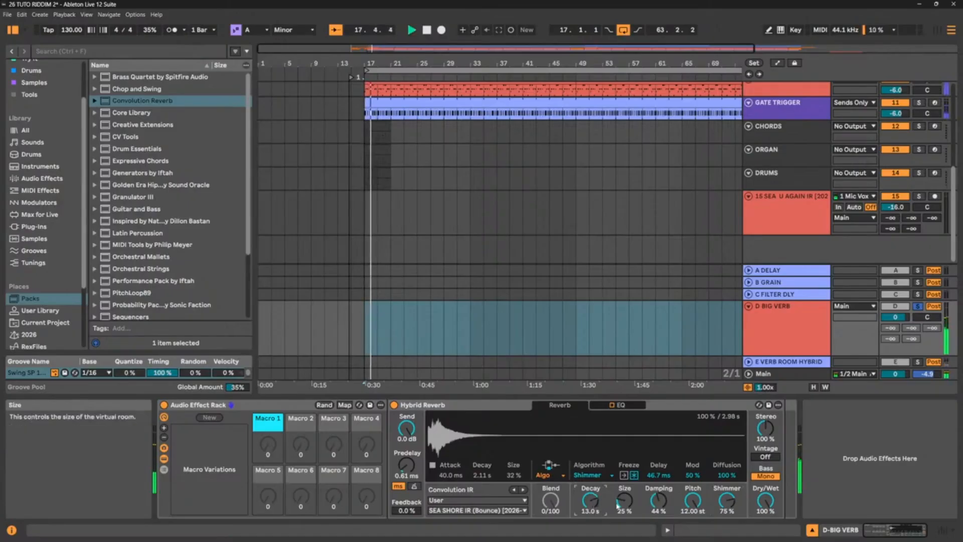
pyautogui.moveTo(626, 506); pyautogui.dragTo(627, 502)
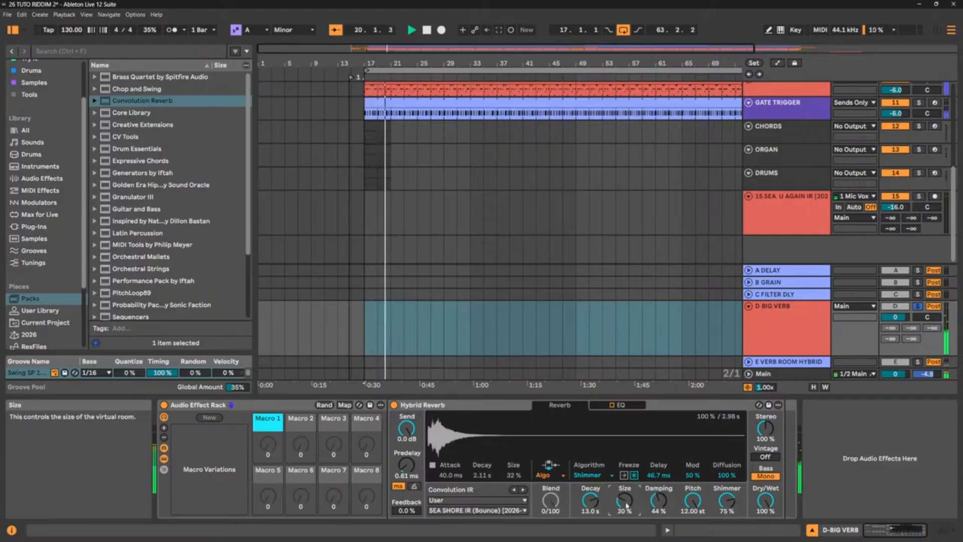
pyautogui.moveTo(693, 500); pyautogui.dragTo(693, 511)
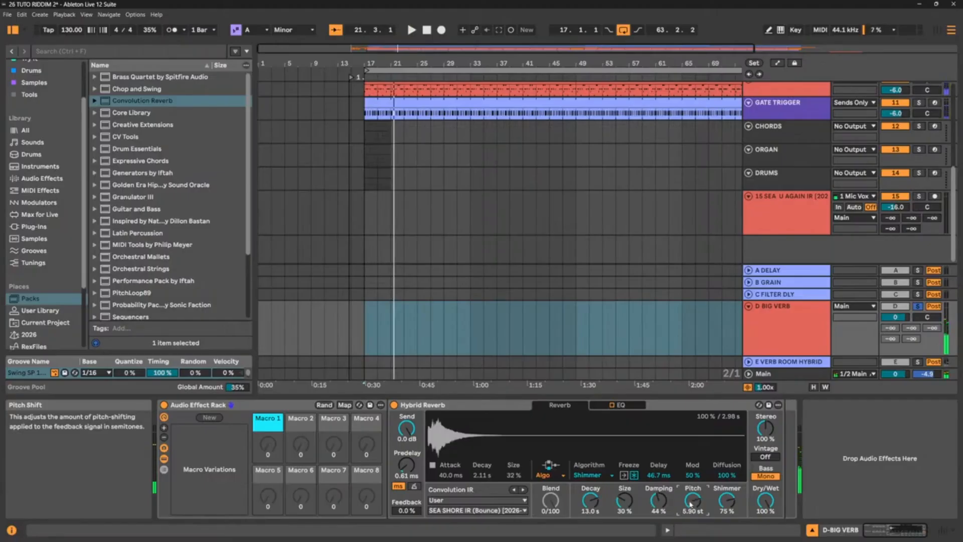
pyautogui.write('7')
pyautogui.press('Return')
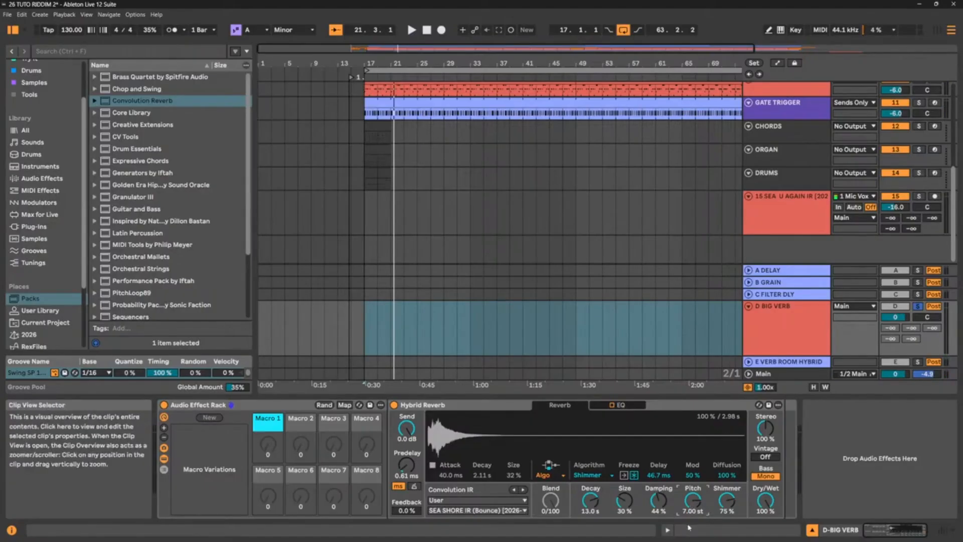
# Raise Decay to 24.6 s during playback, freeze the shimmer reverb while lowering Size to 21%, and switch Freeze off
pyautogui.press('space')
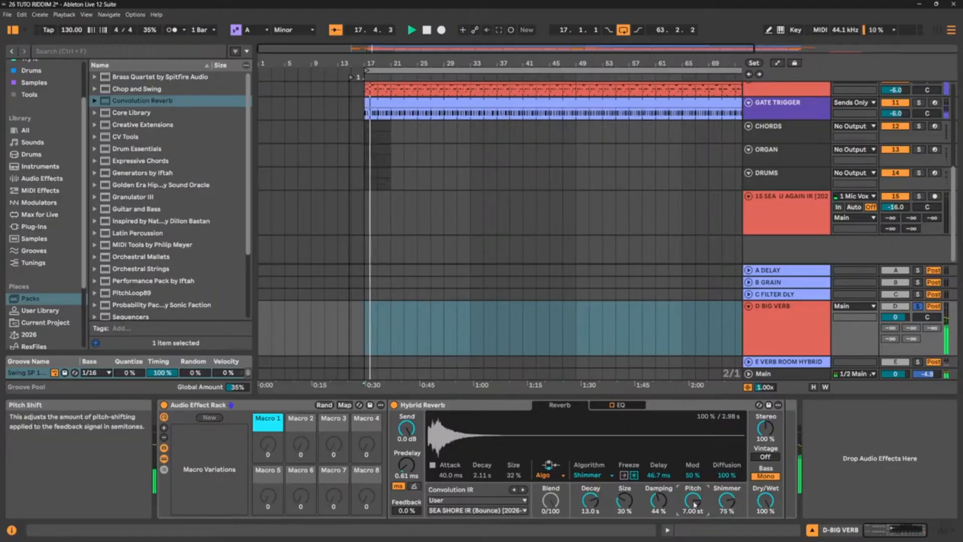
pyautogui.moveTo(585, 508); pyautogui.dragTo(625, 498)
pyautogui.click(634, 475)
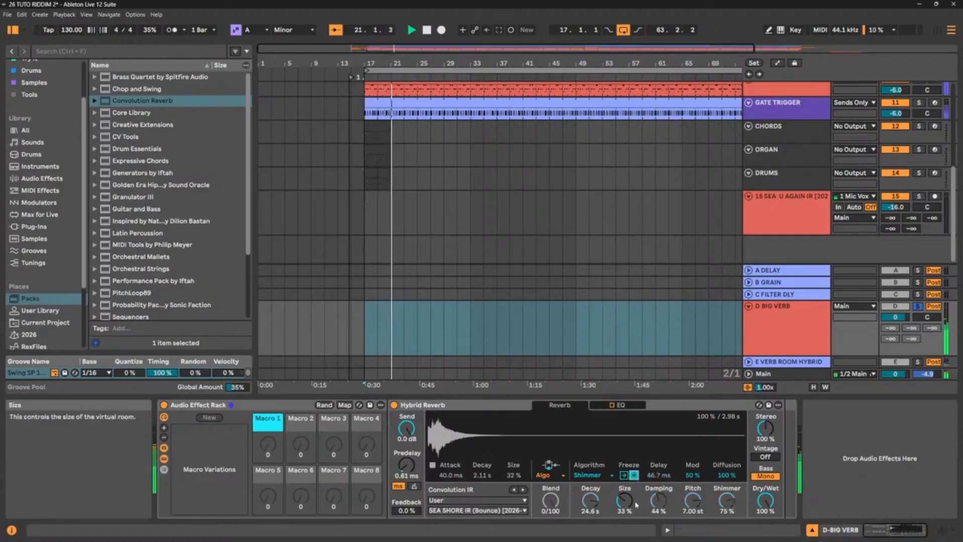
pyautogui.moveTo(625, 500)
pyautogui.mouseDown()
pyautogui.moveTo(624, 487)
pyautogui.moveTo(623, 508)
pyautogui.mouseUp()
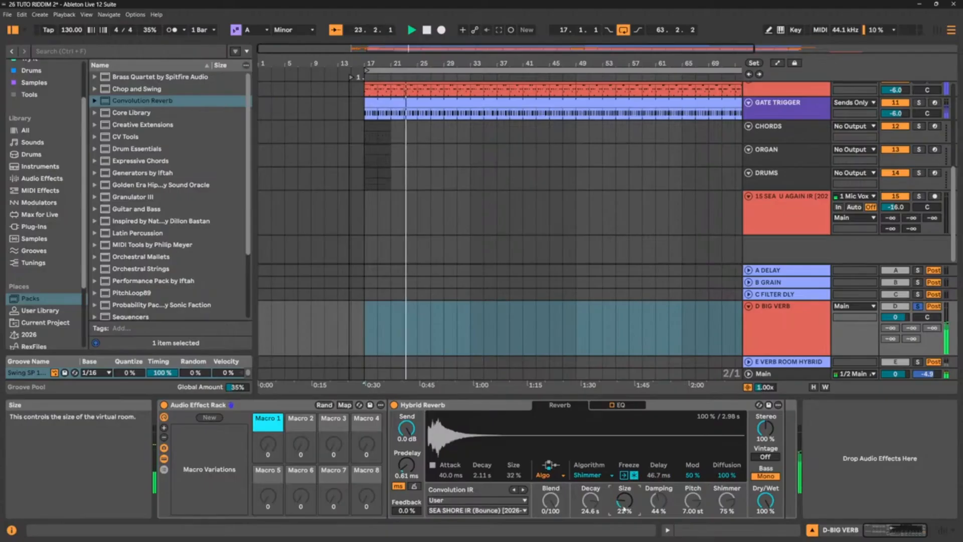
pyautogui.click(634, 475)
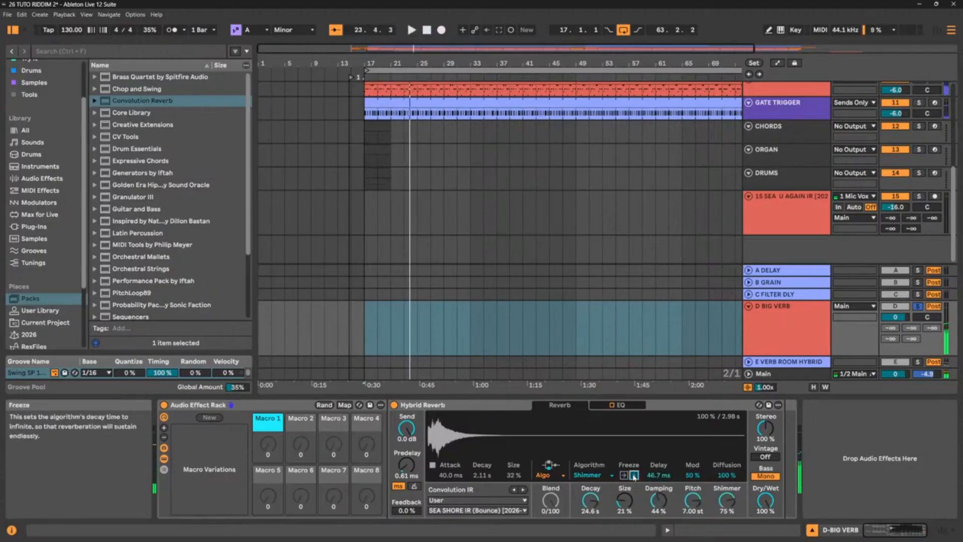
# Lower the Shimmer algorithm's Diffusion to 0% and play the song from bar 17 to audition it
pyautogui.press('space')
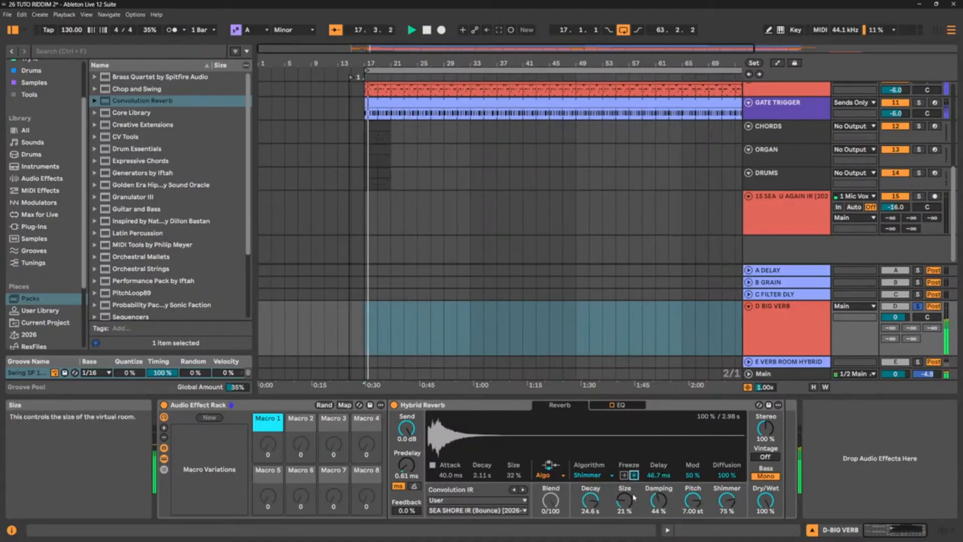
pyautogui.moveTo(730, 477); pyautogui.dragTo(729, 536)
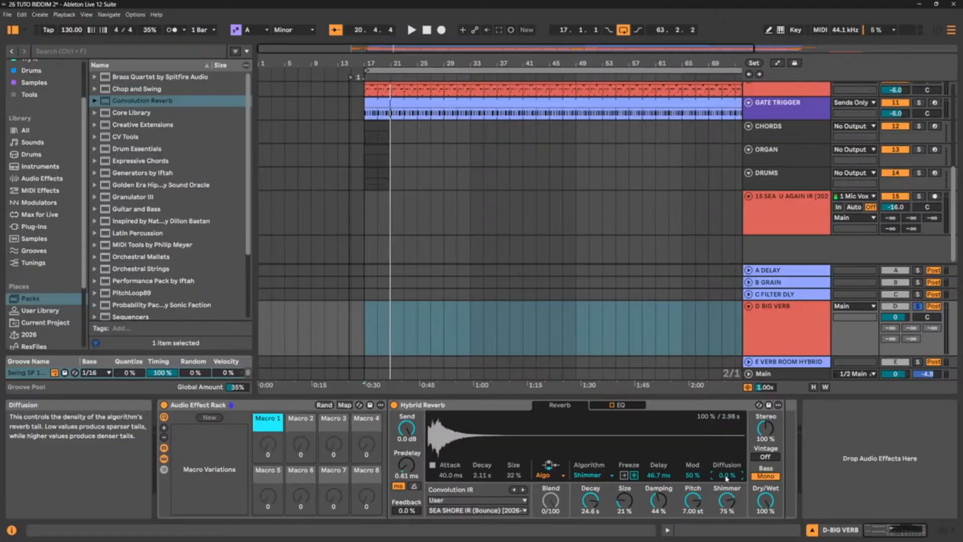
pyautogui.press('space')
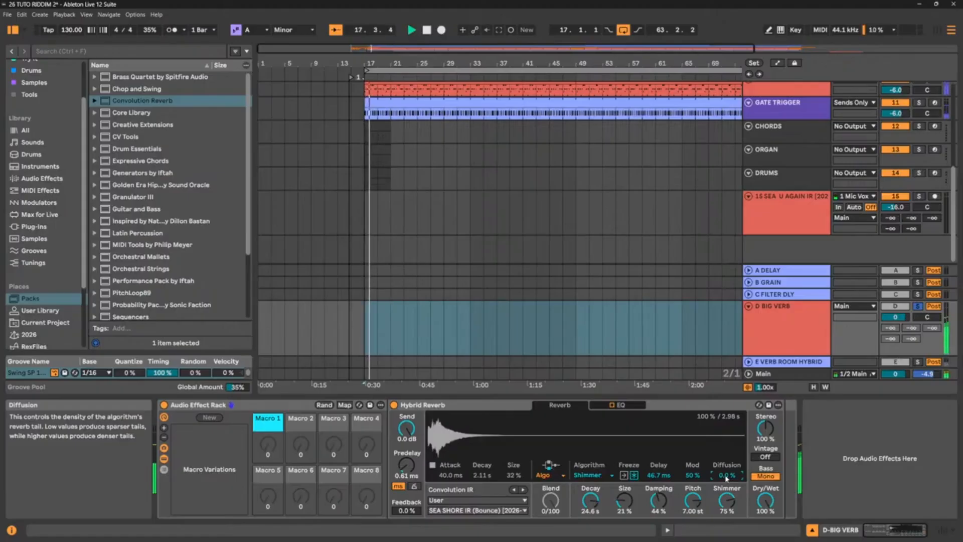
# Raise the Shimmer algorithm's Decay to 38.3 s and its Diffusion to 96% during playback
pyautogui.moveTo(591, 500); pyautogui.dragTo(590, 452)
pyautogui.moveTo(590, 500); pyautogui.dragTo(590, 507)
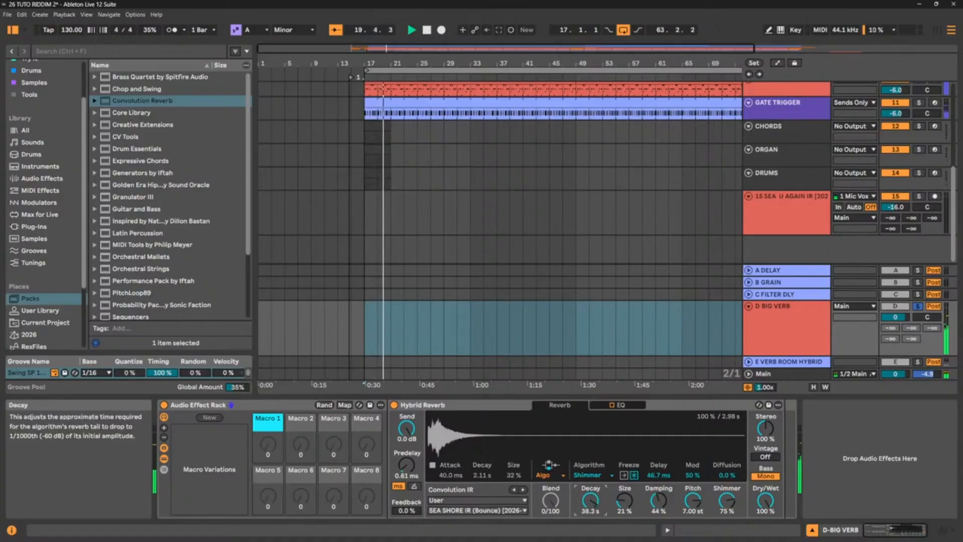
pyautogui.moveTo(727, 475); pyautogui.dragTo(727, 432)
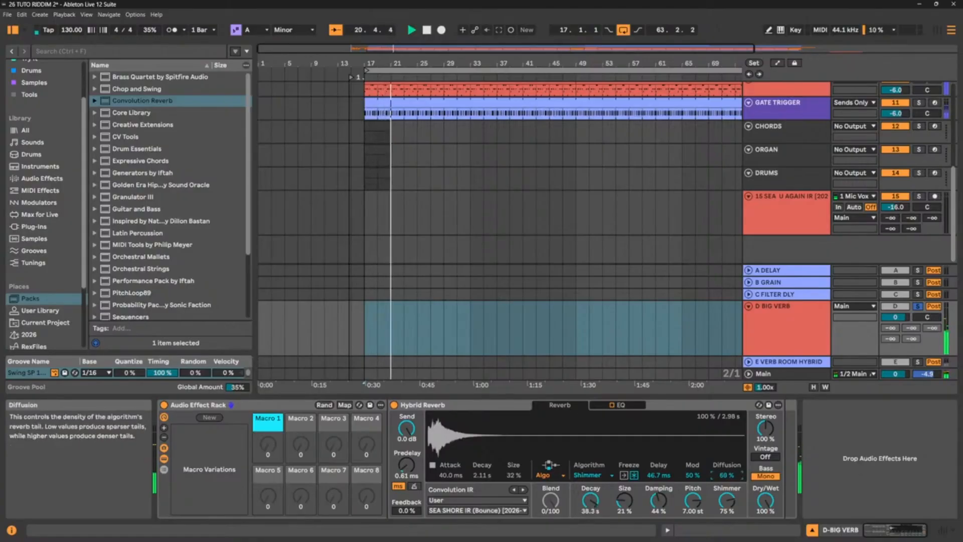
pyautogui.moveTo(727, 475); pyautogui.dragTo(727, 473)
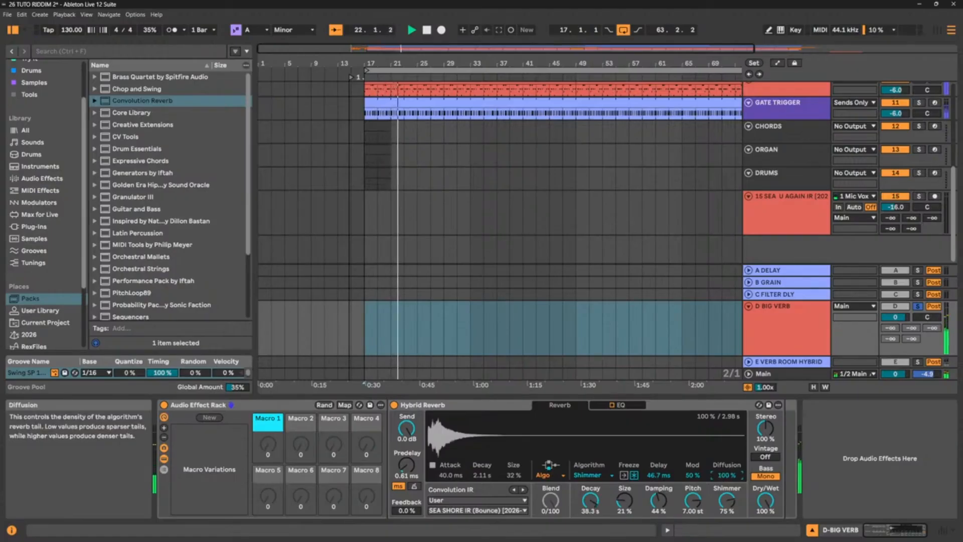
# Audition the Shimmer algorithm with Mod at 0%, reset Mod to 50%, and lower Decay to 10.3 s
pyautogui.moveTo(692, 475); pyautogui.dragTo(692, 527)
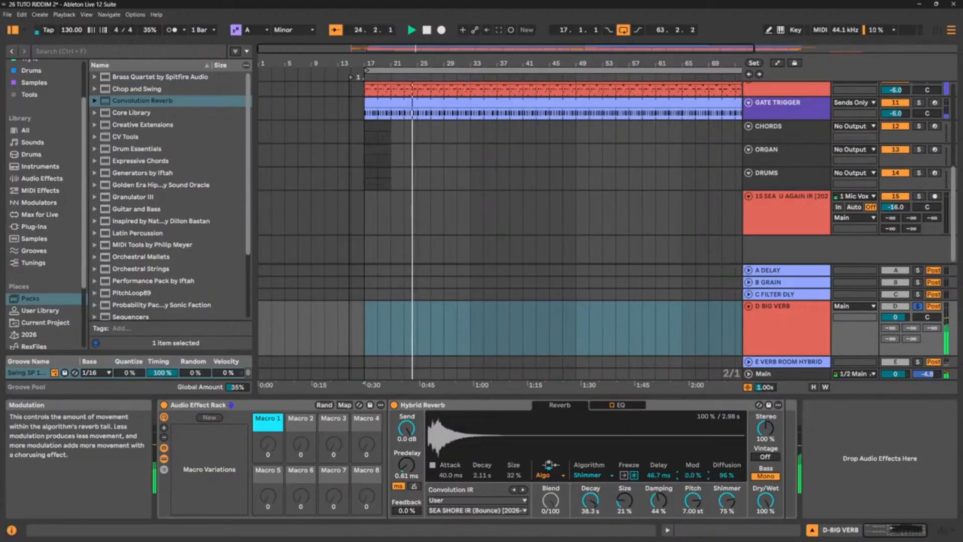
pyautogui.doubleClick(692, 476)
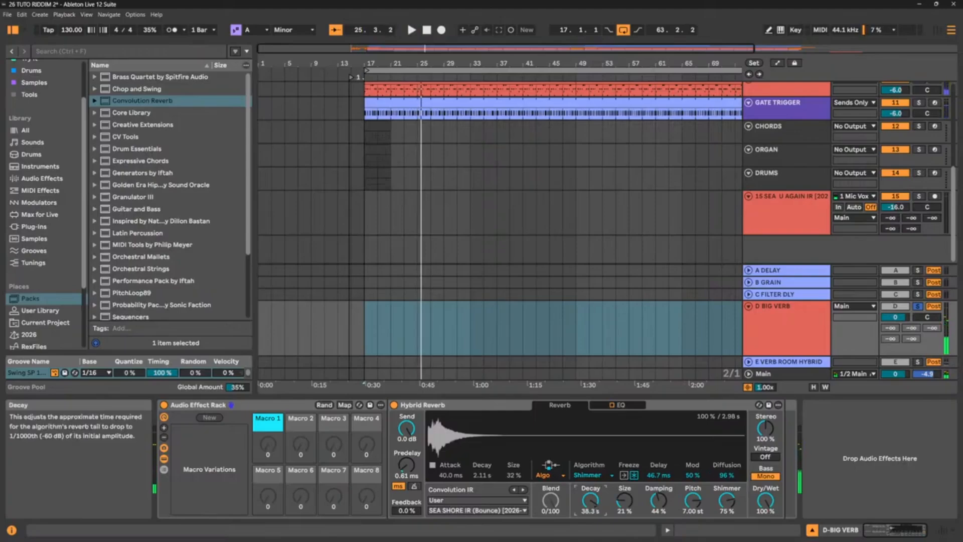
pyautogui.moveTo(590, 500); pyautogui.dragTo(590, 521)
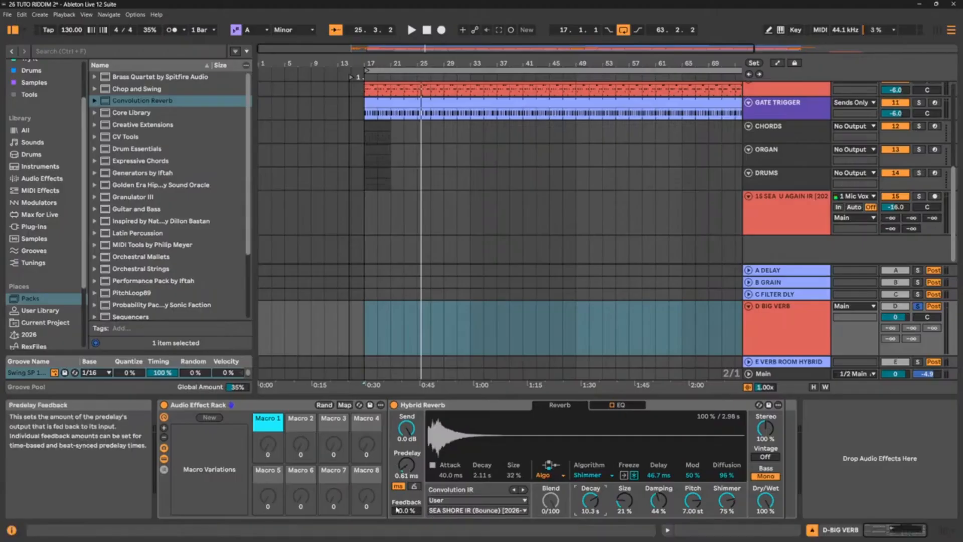
# Audition the Shimmer reverb with predelay Feedback at 85%, Predelay at 346 ms and Pitch at 0.95 st
pyautogui.press('space')
pyautogui.moveTo(404, 511); pyautogui.dragTo(406, 443)
pyautogui.moveTo(692, 500)
pyautogui.mouseDown()
pyautogui.moveTo(693, 514)
pyautogui.moveTo(693, 506)
pyautogui.mouseUp()
pyautogui.press('space')
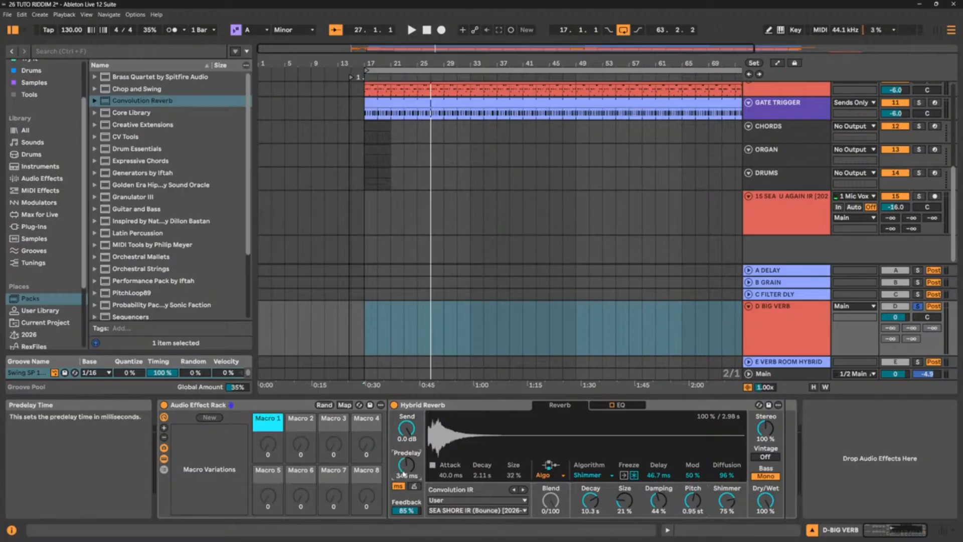
pyautogui.press('space')
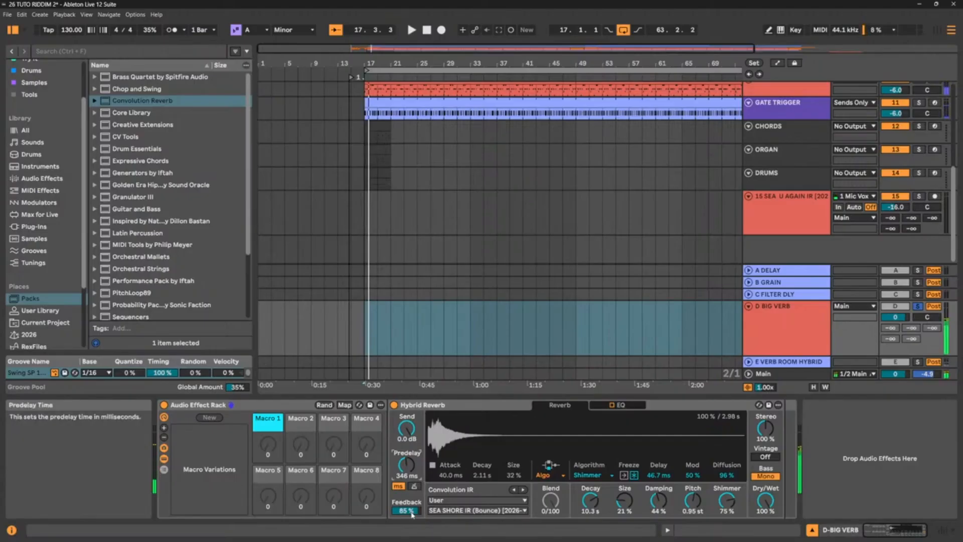
pyautogui.press('space')
pyautogui.press('space')
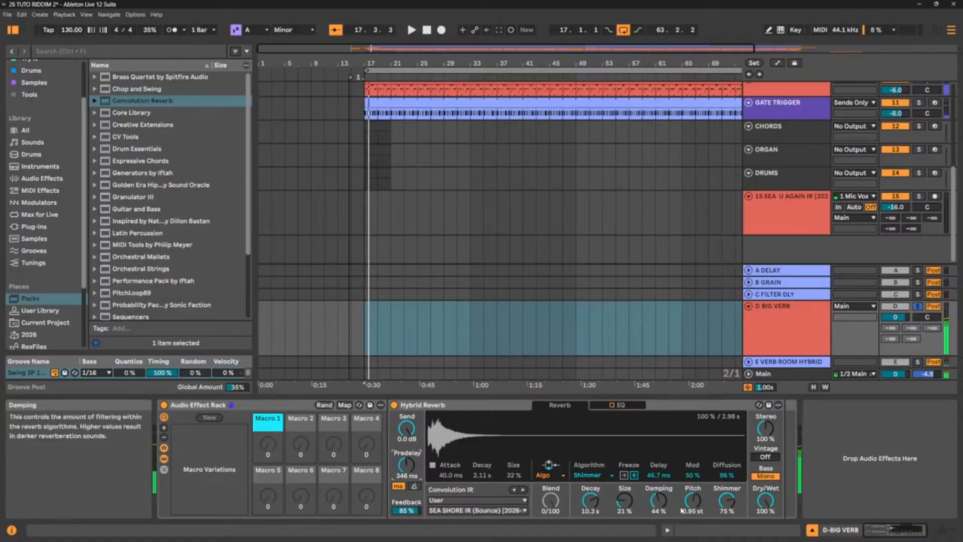
# Shorten Predelay to 7.35 ms and lower its Feedback to 65% while playing the song
pyautogui.moveTo(405, 475); pyautogui.dragTo(405, 499)
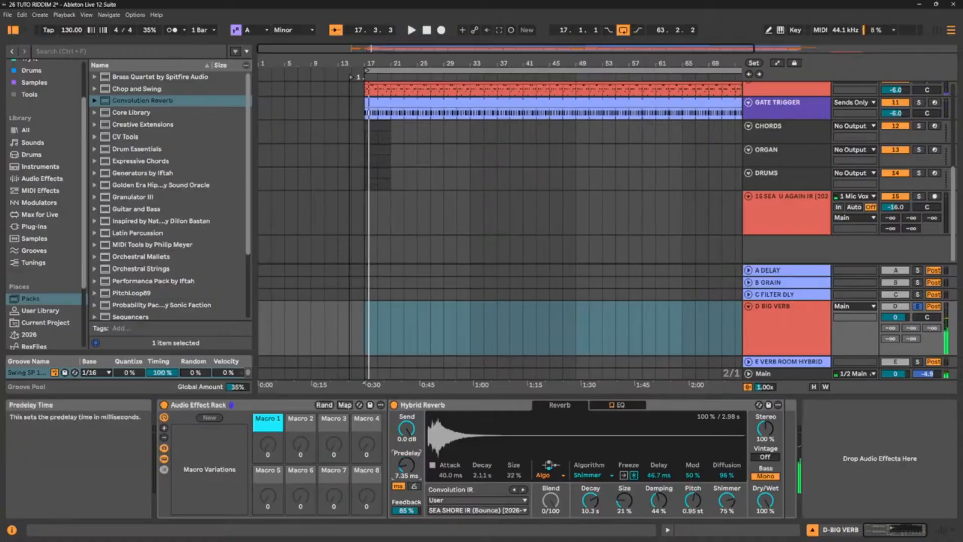
pyautogui.press('space')
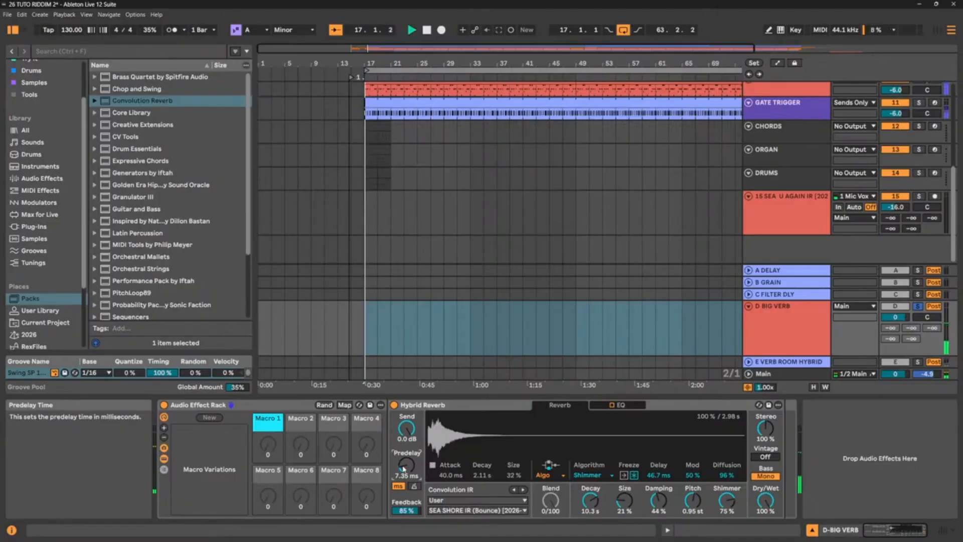
pyautogui.moveTo(406, 510); pyautogui.dragTo(406, 529)
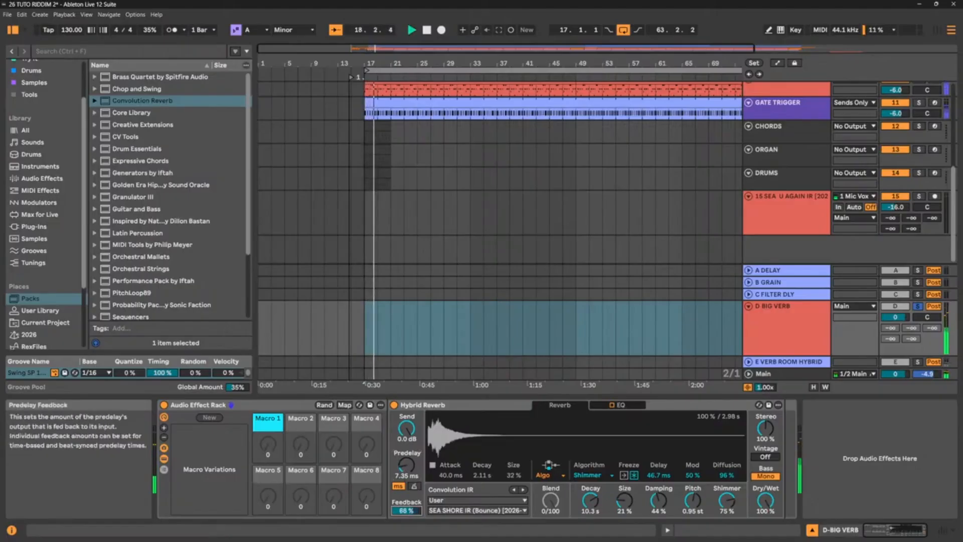
# Audition the Quartz algorithm with Size 53%, Decay 7.10 s, Damping 37%, Lo Damp 40% and Distance 42%
pyautogui.click(595, 475)
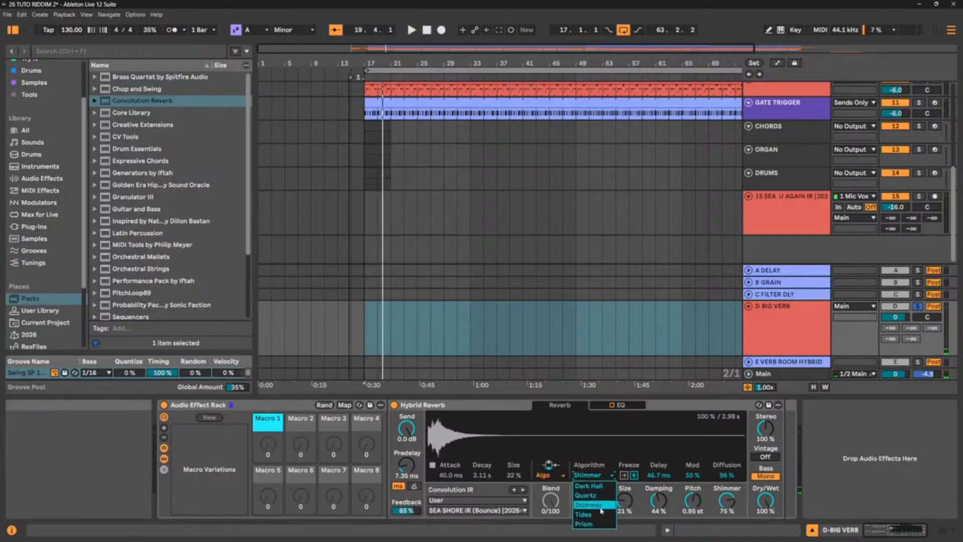
pyautogui.click(586, 495)
pyautogui.press('space')
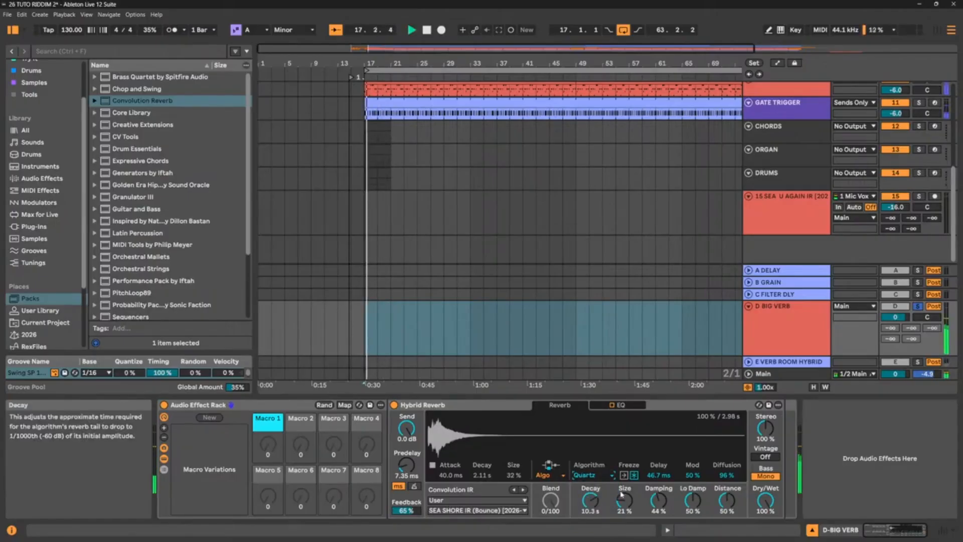
pyautogui.moveTo(622, 494); pyautogui.dragTo(622, 474)
pyautogui.moveTo(591, 507)
pyautogui.mouseDown()
pyautogui.moveTo(590, 522)
pyautogui.moveTo(590, 512)
pyautogui.mouseUp()
pyautogui.moveTo(661, 505); pyautogui.dragTo(730, 506)
pyautogui.press('space')
# Switch the reverb algorithm to Dark Hall briefly, and return it to Shimmer
pyautogui.click(589, 476)
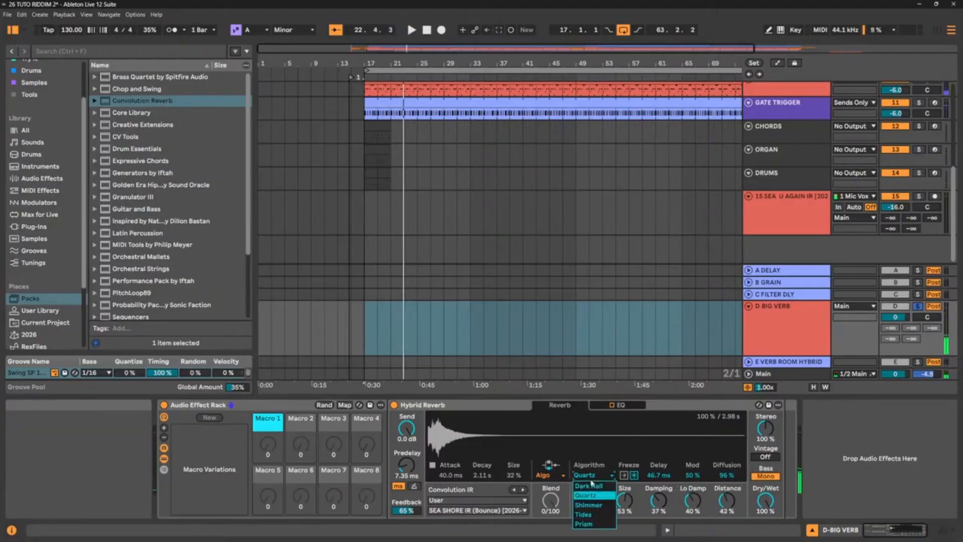
pyautogui.click(588, 485)
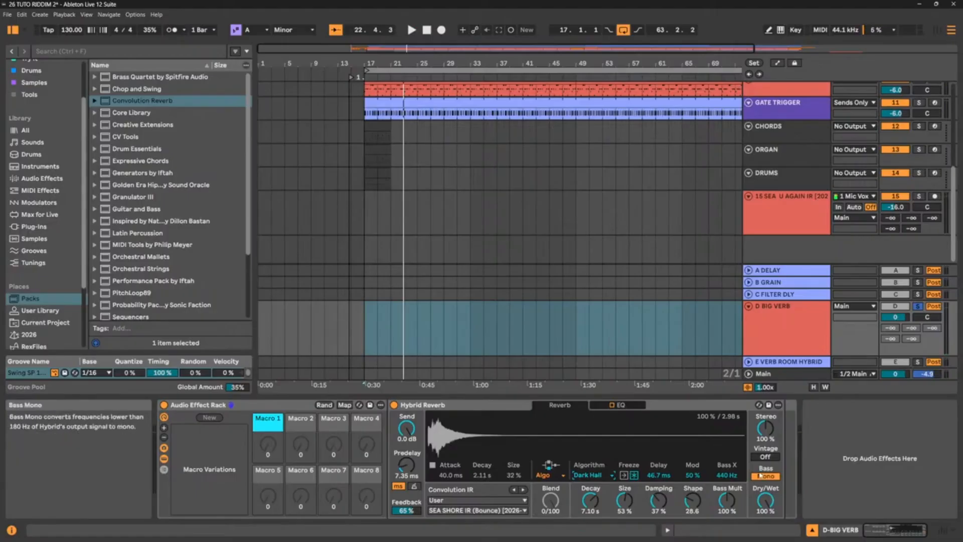
pyautogui.click(590, 474)
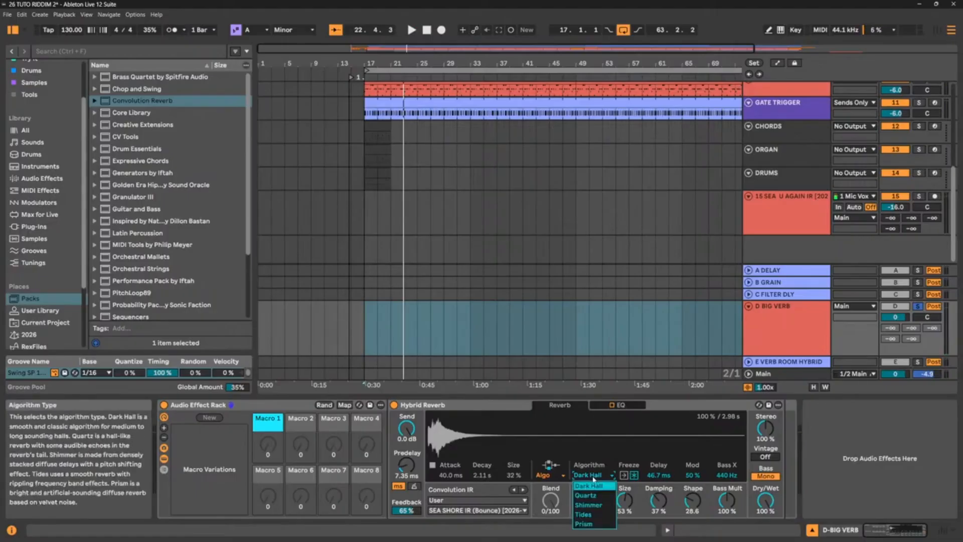
pyautogui.click(597, 507)
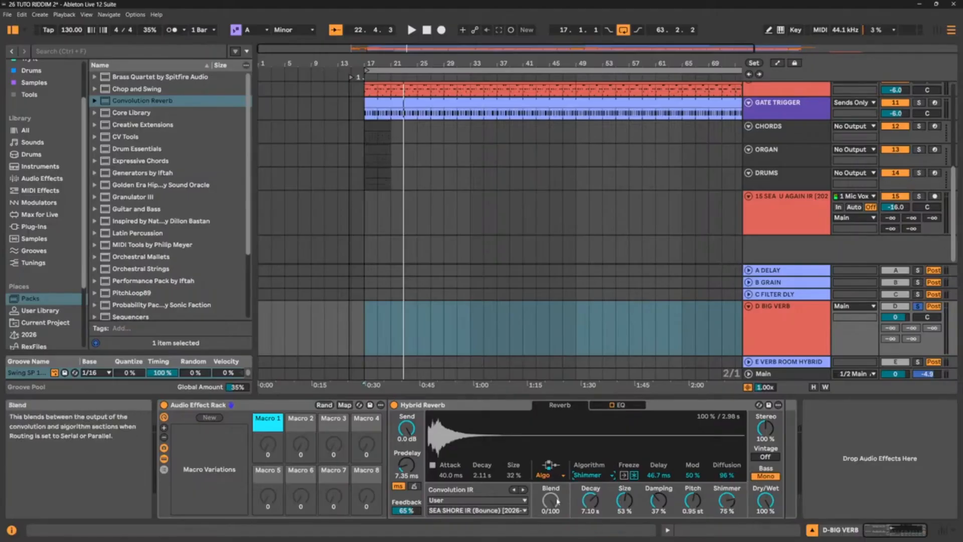
# Change Hybrid Reverb's routing to Serial and play the song
pyautogui.click(550, 476)
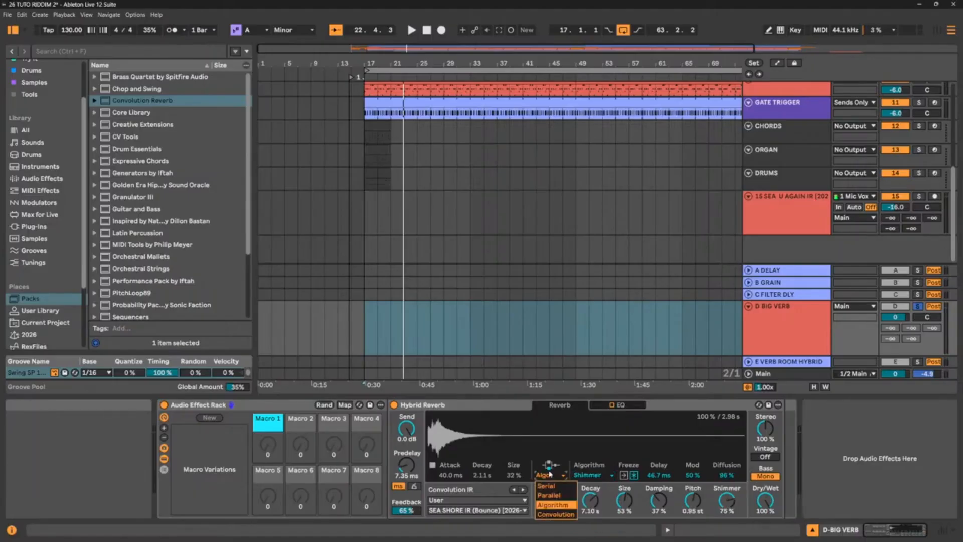
pyautogui.click(556, 490)
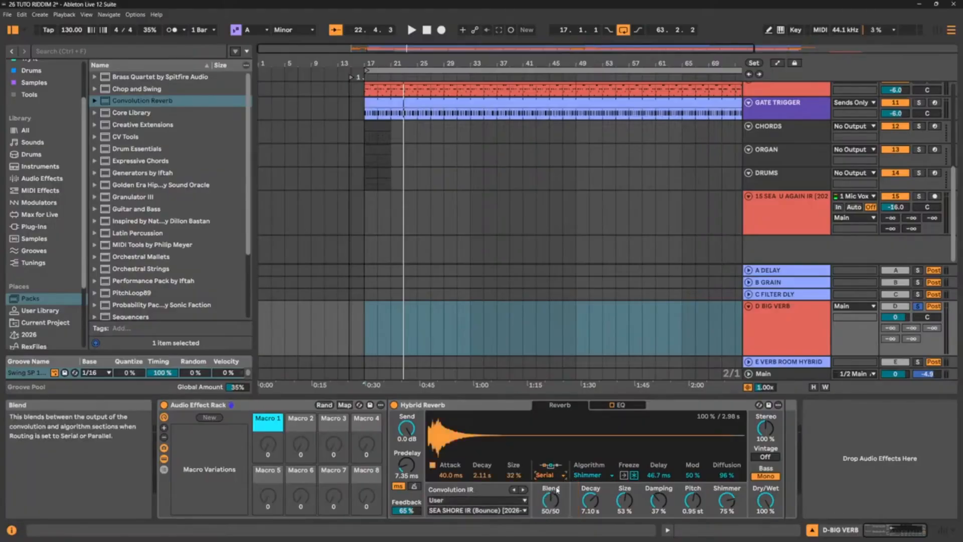
pyautogui.moveTo(827, 540)
pyautogui.press('space')
# Audition Blend at 100/0, set the impulse response's Decay to 3.10 s and Size to 45%, and set Blend to 52/48
pyautogui.moveTo(551, 501); pyautogui.dragTo(551, 536)
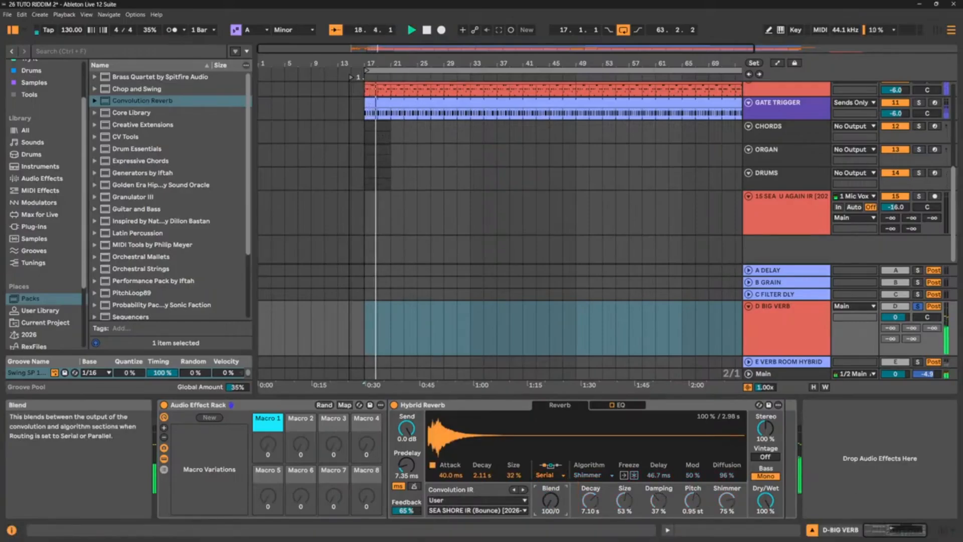
pyautogui.moveTo(485, 476); pyautogui.dragTo(513, 467)
pyautogui.moveTo(550, 503)
pyautogui.mouseDown()
pyautogui.moveTo(550, 471)
pyautogui.moveTo(550, 520)
pyautogui.mouseUp()
# Try Pitch at 12 st and set it to 7 st, lower Shimmer to 40%, and adjust Blend to 53/47
pyautogui.moveTo(696, 503); pyautogui.dragTo(696, 482)
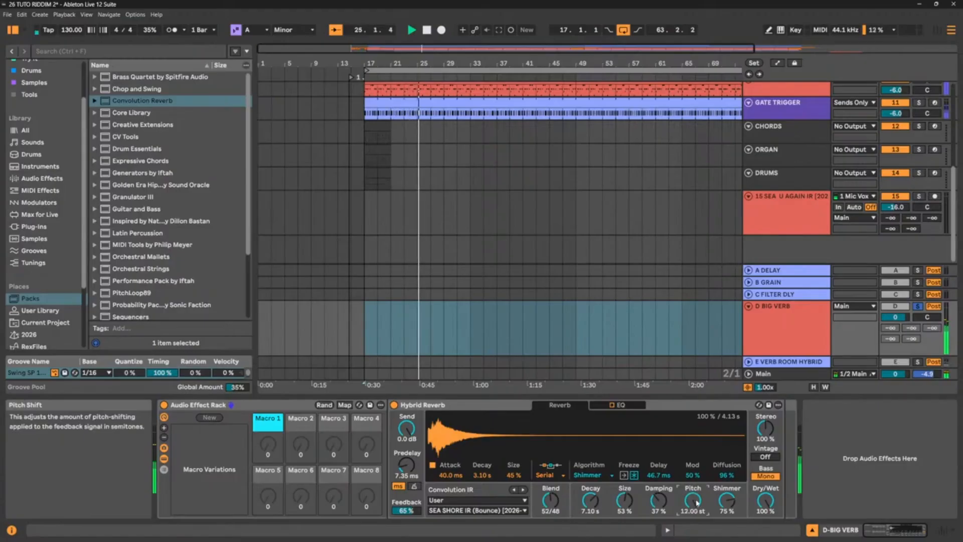
pyautogui.moveTo(696, 503); pyautogui.dragTo(696, 514)
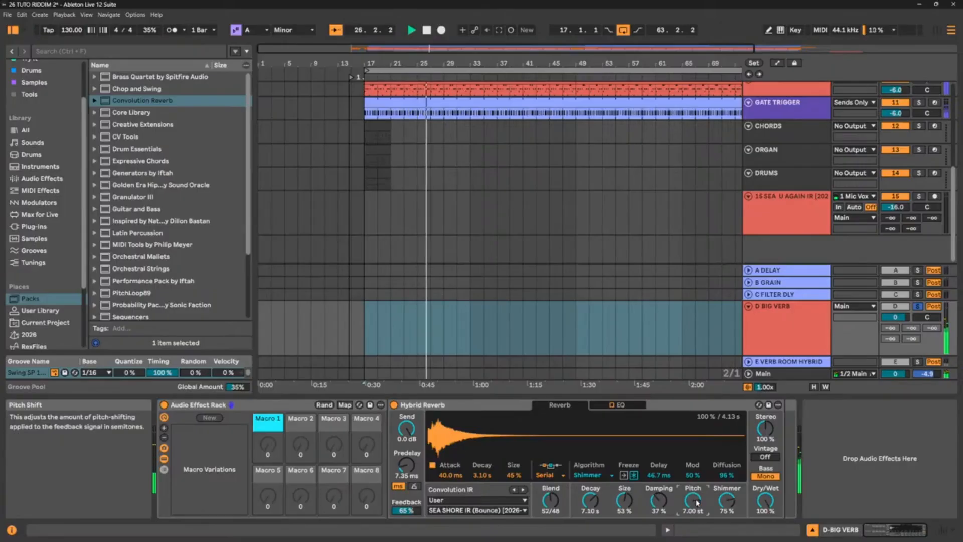
pyautogui.moveTo(727, 500); pyautogui.dragTo(726, 521)
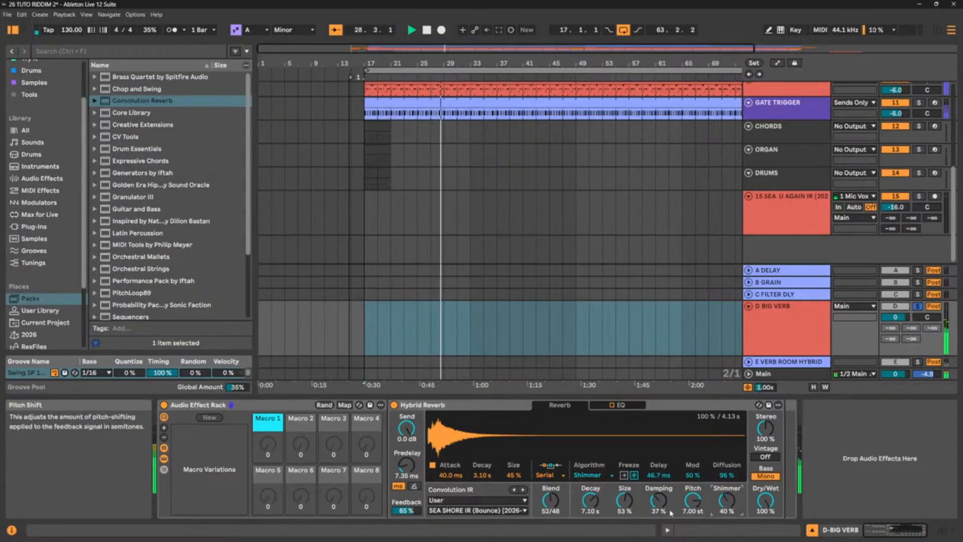
pyautogui.moveTo(550, 500); pyautogui.dragTo(551, 521)
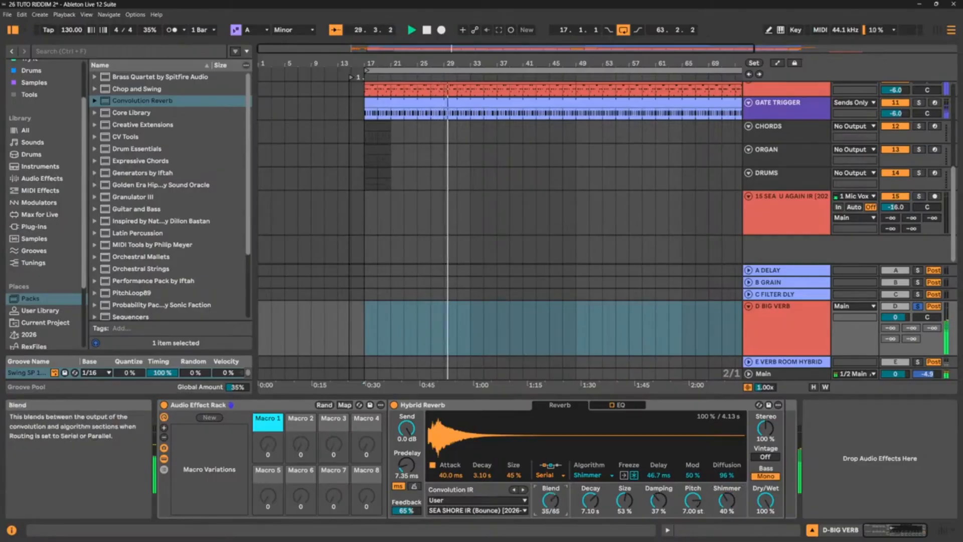
pyautogui.moveTo(551, 500); pyautogui.dragTo(552, 484)
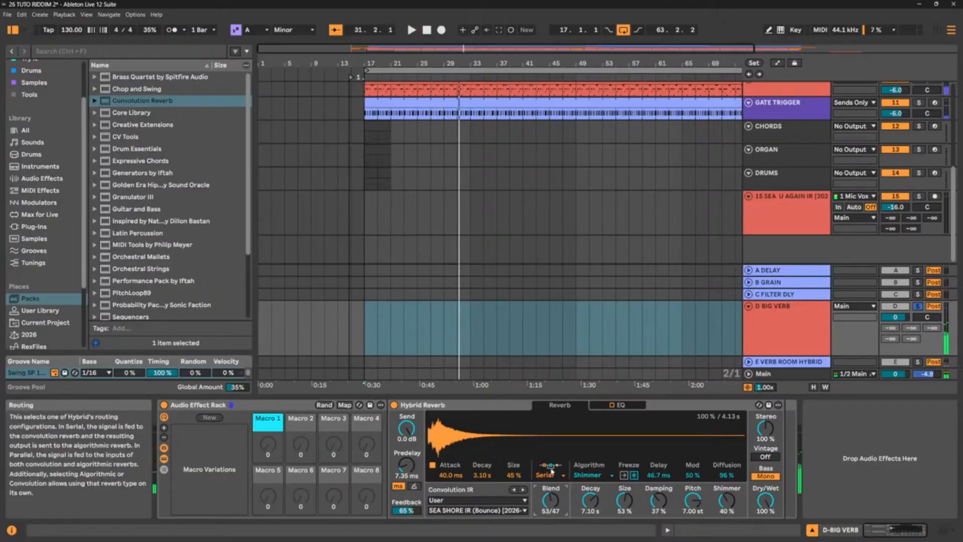
# Audition Parallel routing with Blend at 38/62 and the impulse response's Size at 93%
pyautogui.click(554, 475)
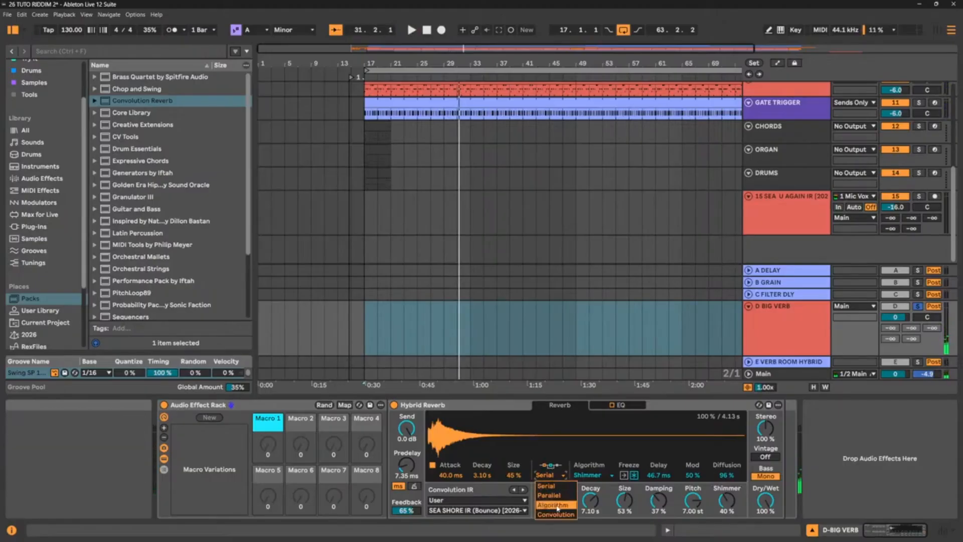
pyautogui.click(552, 495)
pyautogui.moveTo(551, 500); pyautogui.dragTo(513, 453)
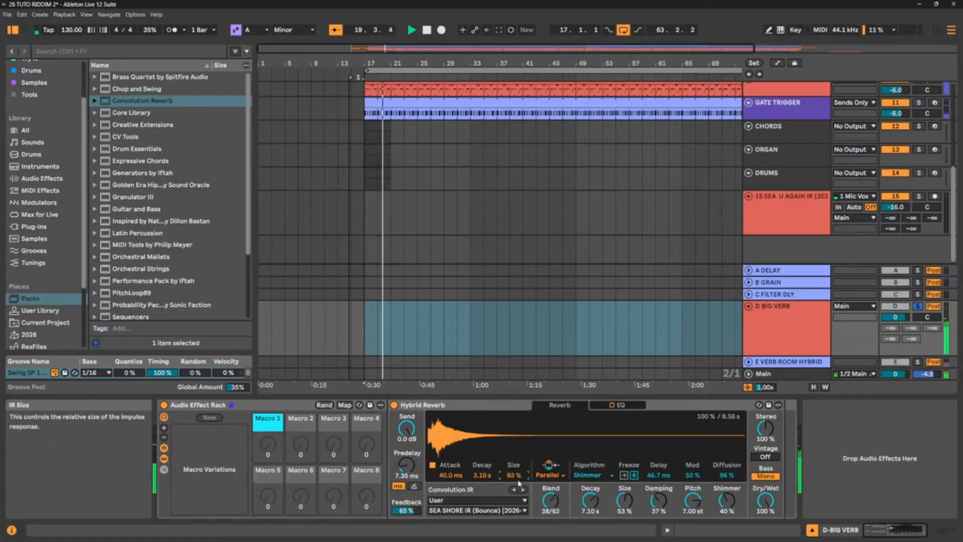
# Return the routing to Serial and reduce the impulse response's Size to 80% during playback
pyautogui.click(552, 477)
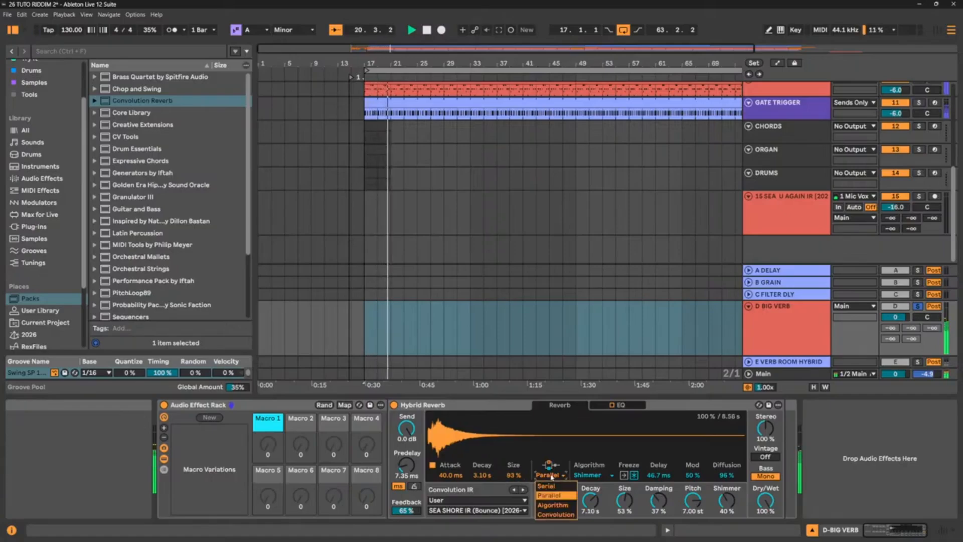
pyautogui.click(549, 499)
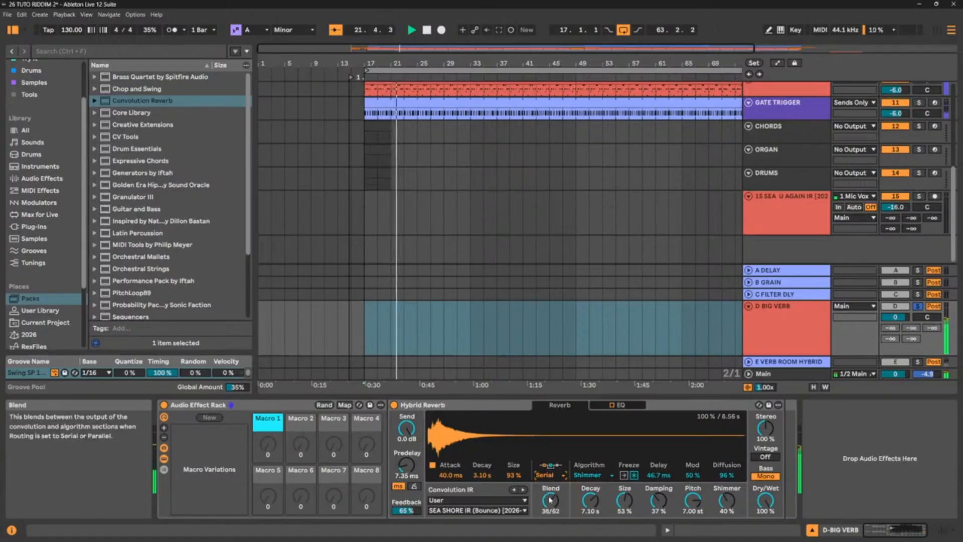
pyautogui.moveTo(513, 475); pyautogui.dragTo(514, 487)
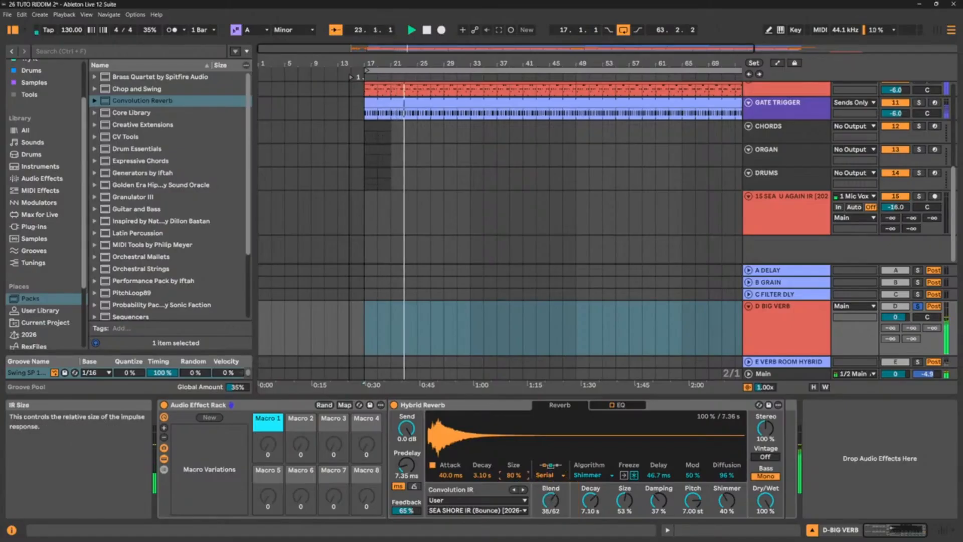
# Enable Hybrid Reverb's EQ, raise the low-cut frequency, and boost the upper peak band by 4.2 dB at 2.34 kHz
pyautogui.click(613, 405)
pyautogui.click(627, 405)
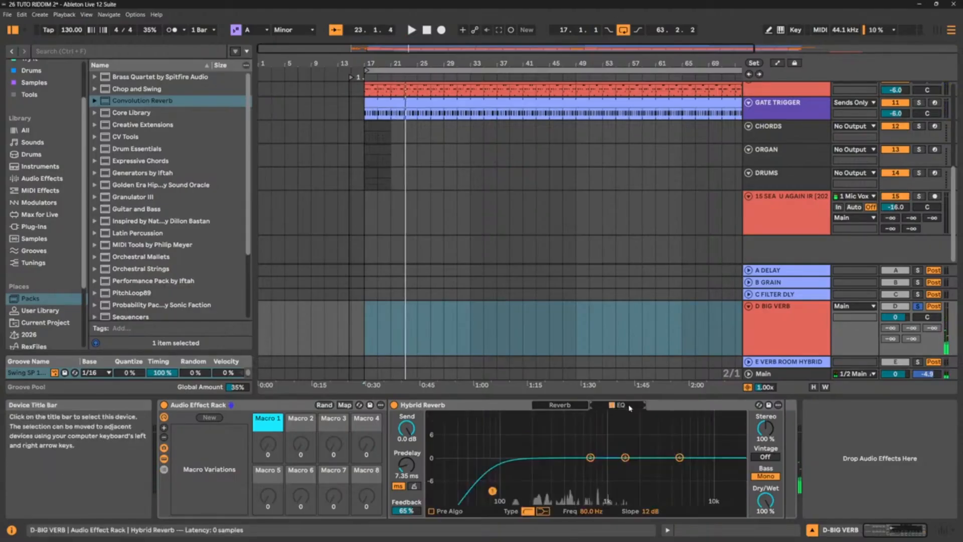
pyautogui.press('space')
pyautogui.moveTo(493, 490); pyautogui.dragTo(547, 481)
pyautogui.moveTo(625, 458); pyautogui.dragTo(646, 443)
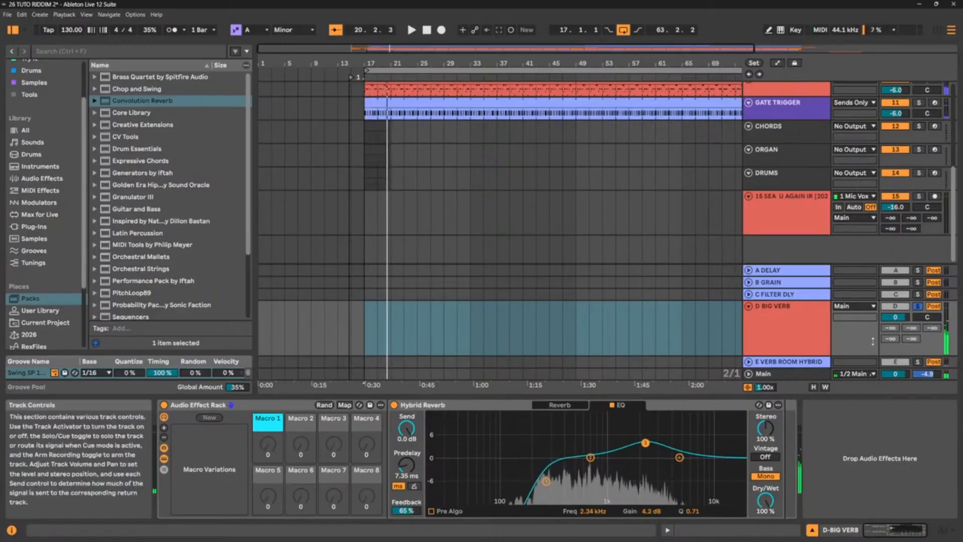
# Set the EQ to Pre Algo and play the song to audition it
pyautogui.click(431, 511)
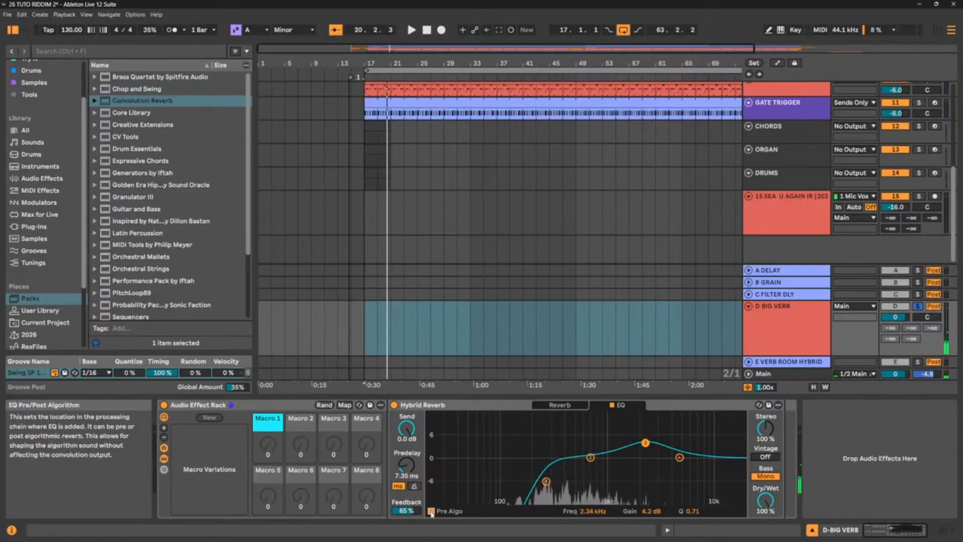
pyautogui.press('space')
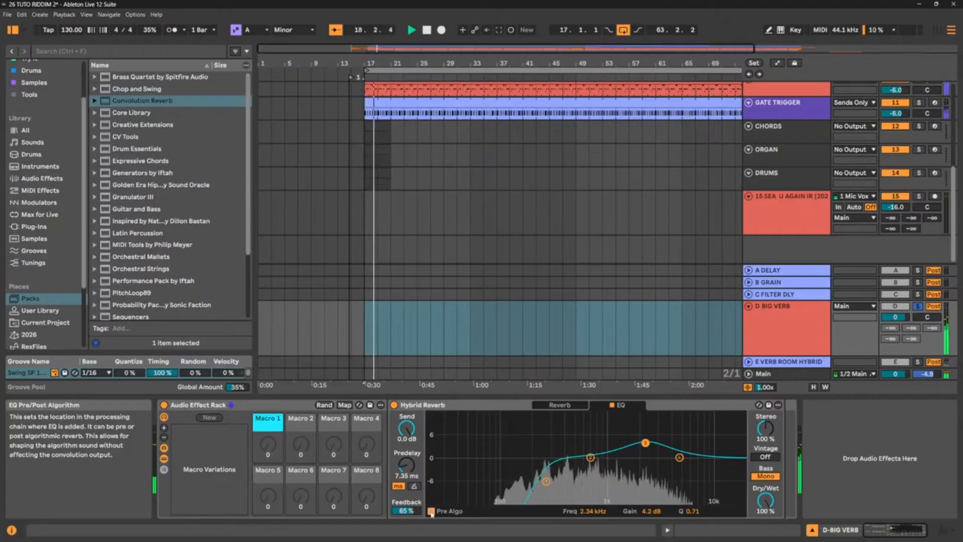
# Stop playback, turn off Pre Algo in Hybrid Reverb's EQ, and lower the upper peak band to 2.2 dB at 2.18 kHz
pyautogui.press('space')
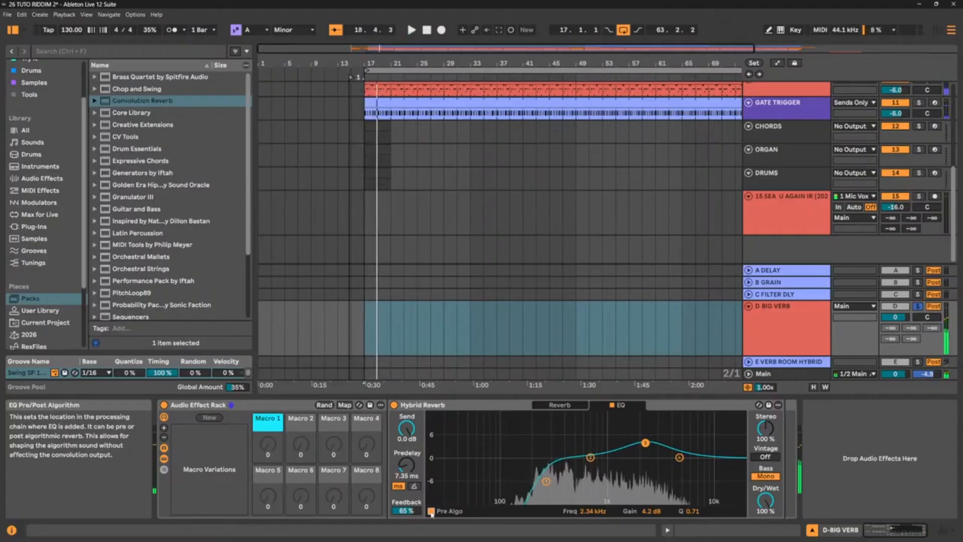
pyautogui.click(560, 405)
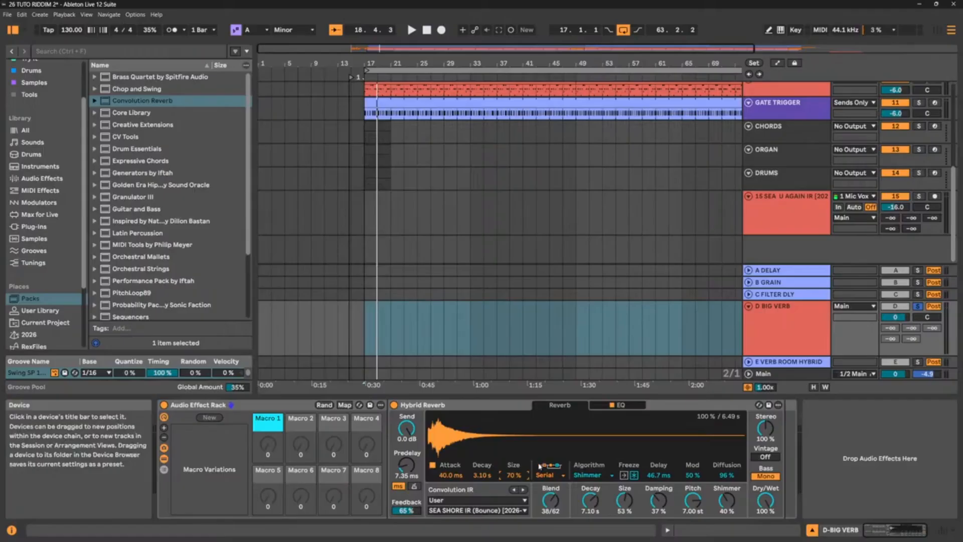
pyautogui.click(630, 407)
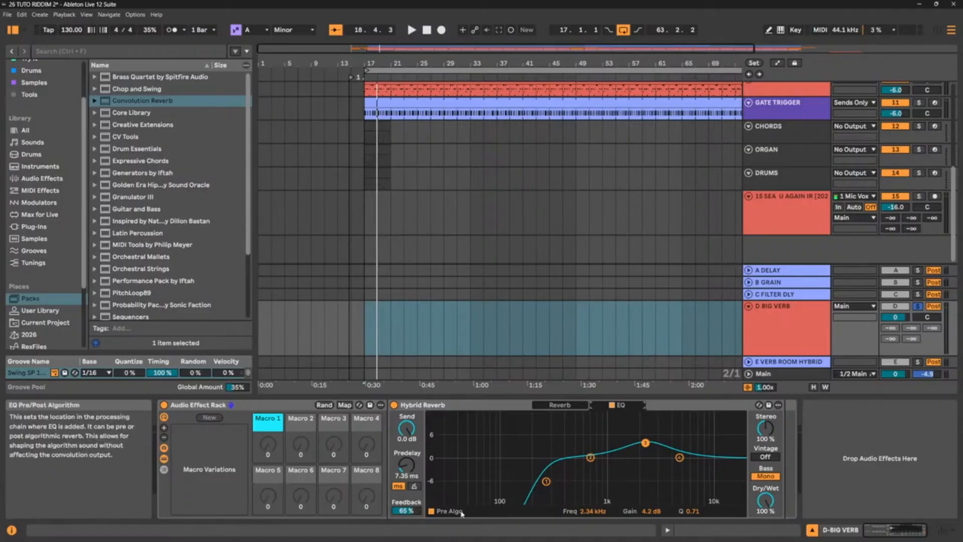
pyautogui.click(566, 406)
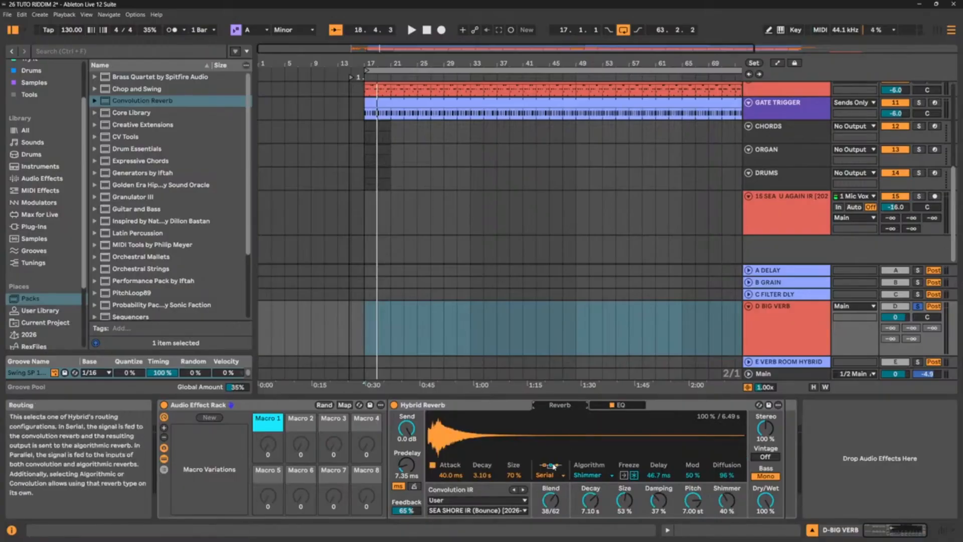
pyautogui.click(625, 408)
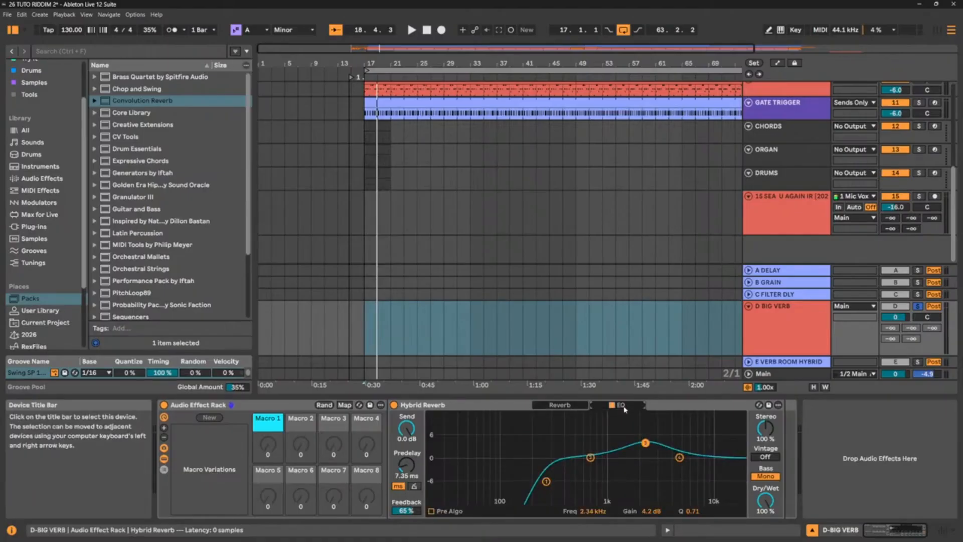
pyautogui.moveTo(646, 442); pyautogui.dragTo(642, 449)
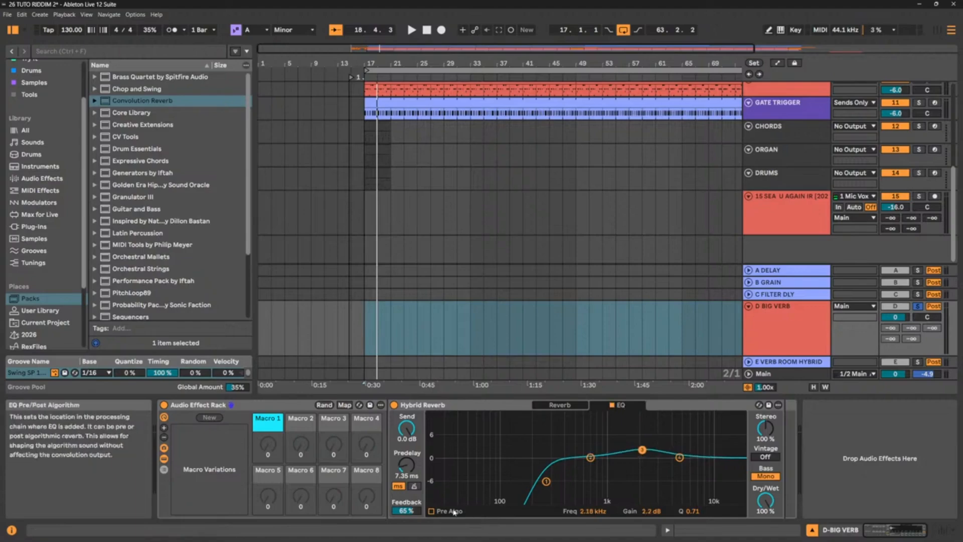
# Switch Hybrid Reverb's predelay to beat-synced 2/16 timing with 62% feedback and audition it in playback
pyautogui.click(559, 404)
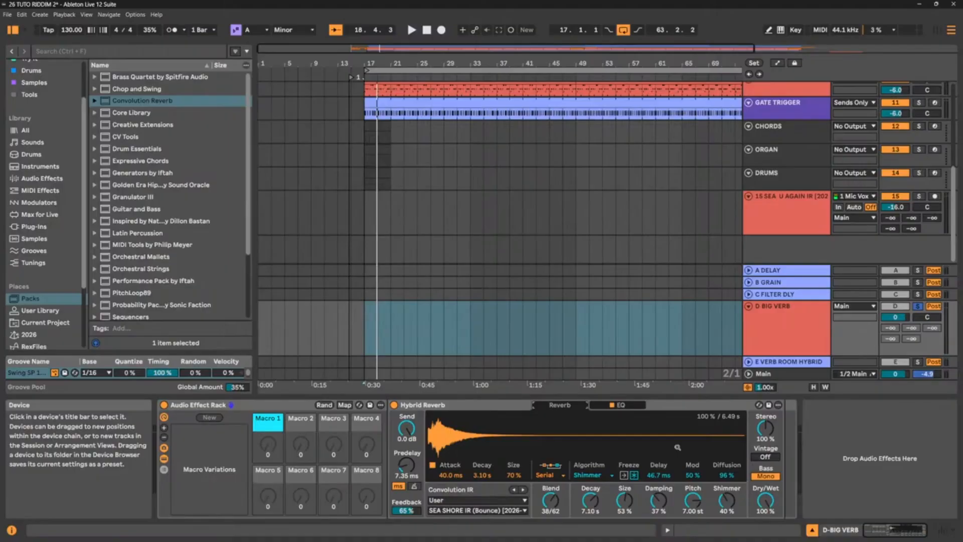
pyautogui.click(414, 487)
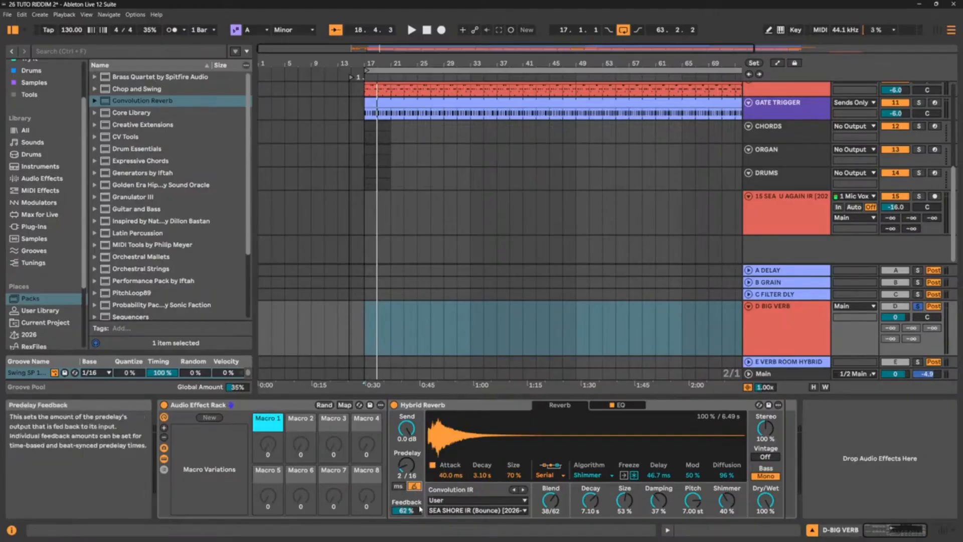
pyautogui.press('space')
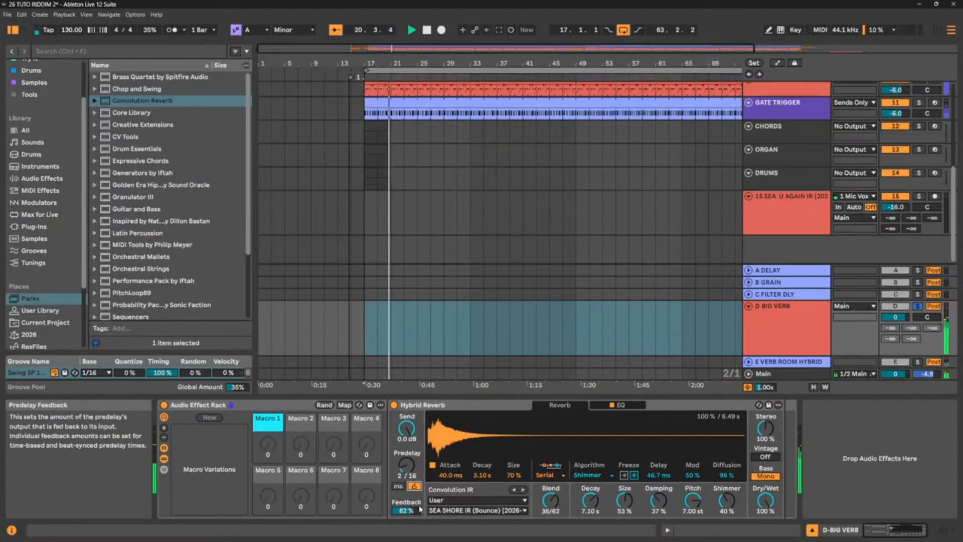
pyautogui.press('space')
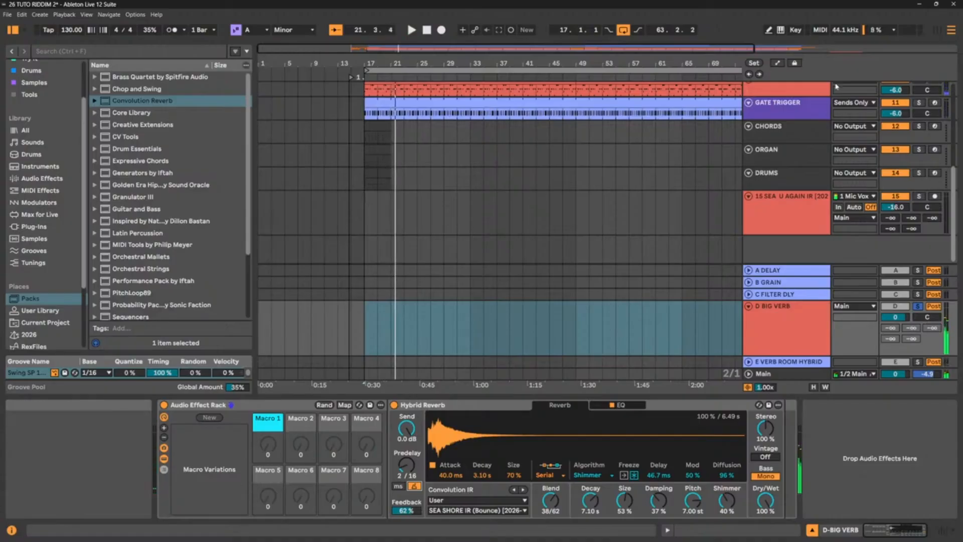
# Play the song with SNARES unsoloed, reactivate CYMBAL, HH and KICK, and remove SNARES' send to D BIG VERB
pyautogui.scroll(3, 835, 163)
pyautogui.scroll(2, 835, 163)
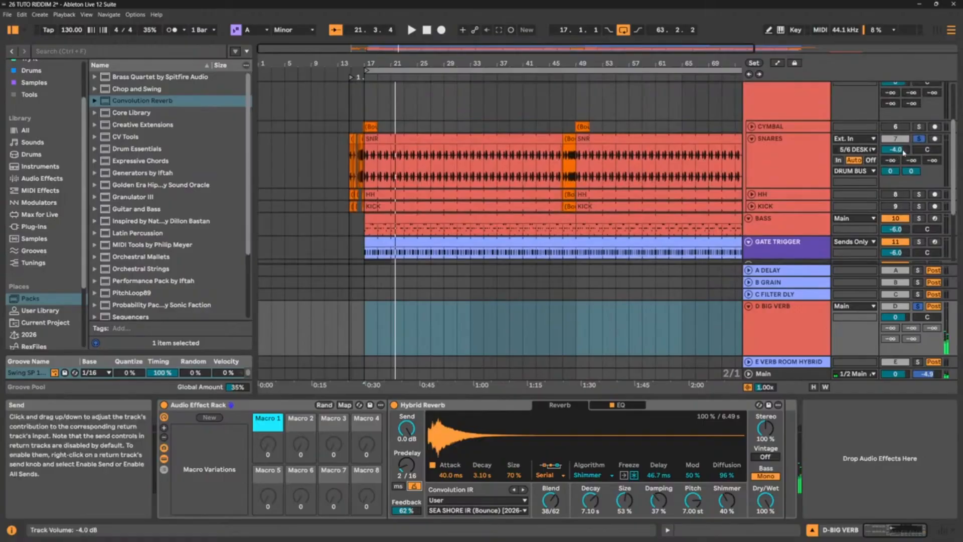
pyautogui.press('space')
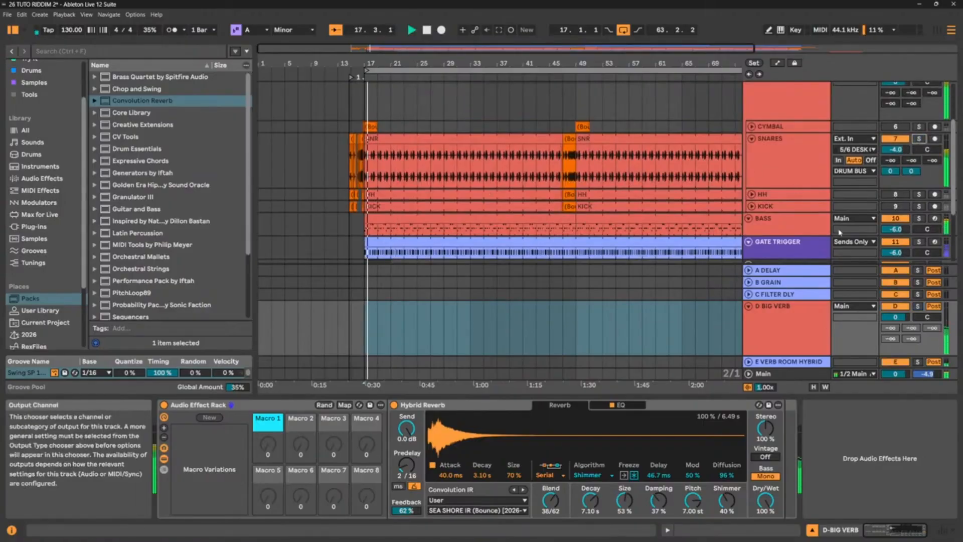
pyautogui.click(888, 199)
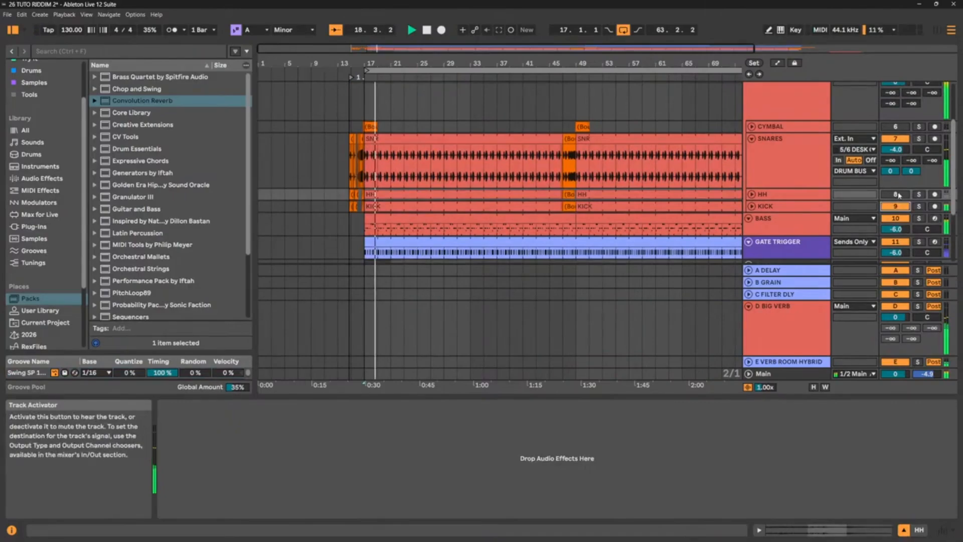
pyautogui.click(896, 127)
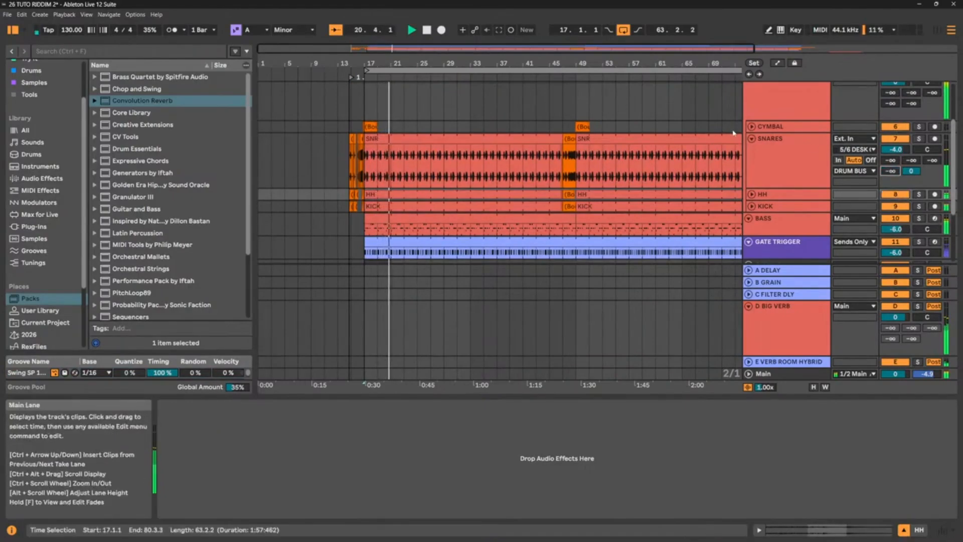
# Fold the SNARES track, activate the SKANK track, and enlarge it to show its sends
pyautogui.click(751, 139)
pyautogui.scroll(3, 762, 151)
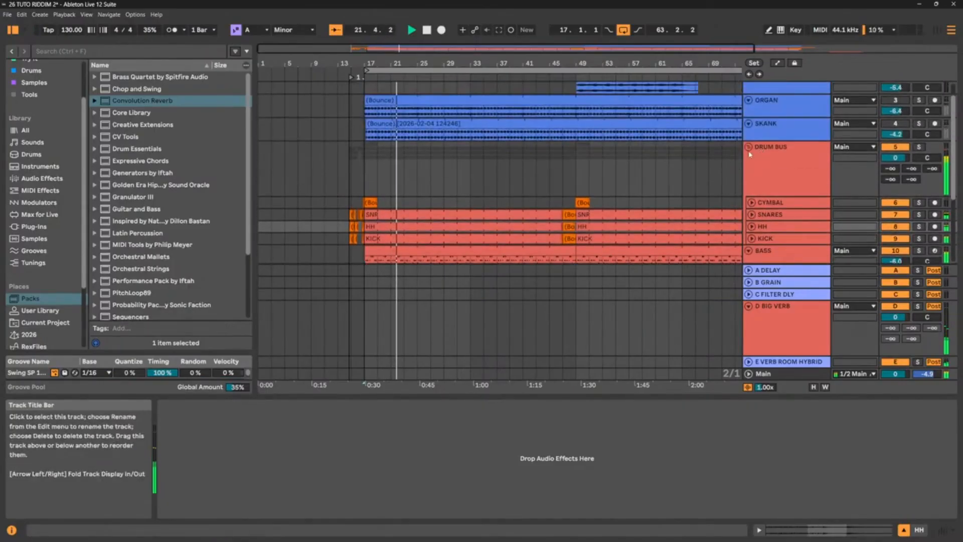
pyautogui.click(851, 129)
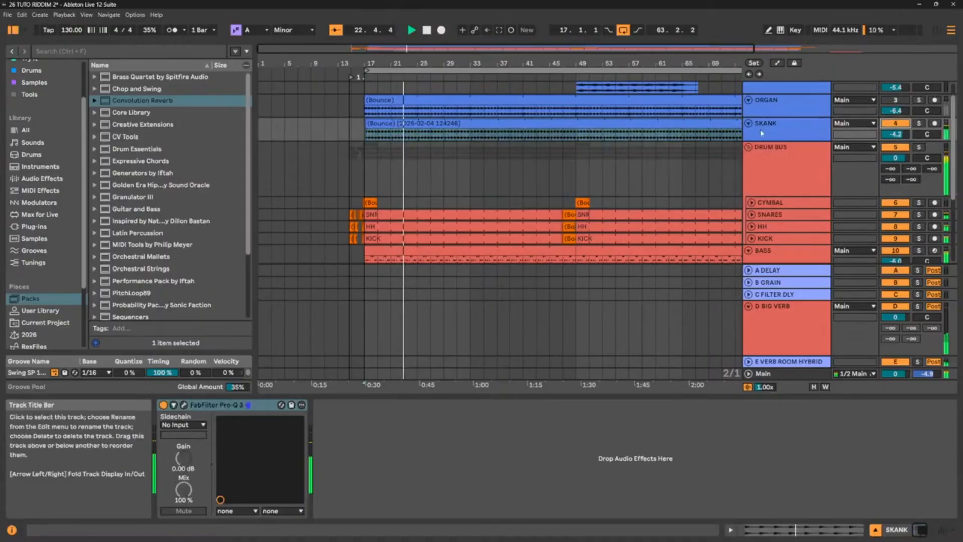
pyautogui.moveTo(772, 141); pyautogui.dragTo(772, 195)
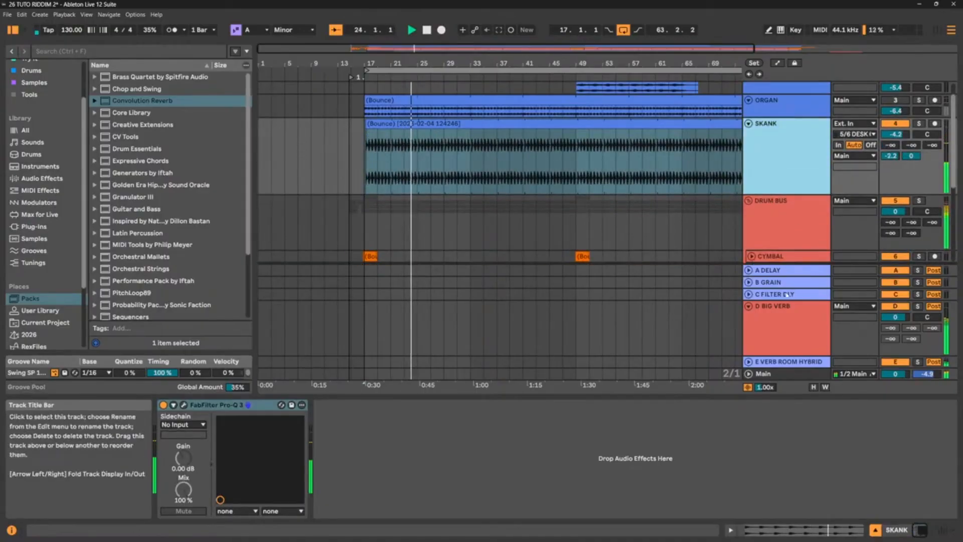
# Return D BIG VERB's predelay to milliseconds and set it to 0.41 ms with 36% feedback
pyautogui.click(782, 326)
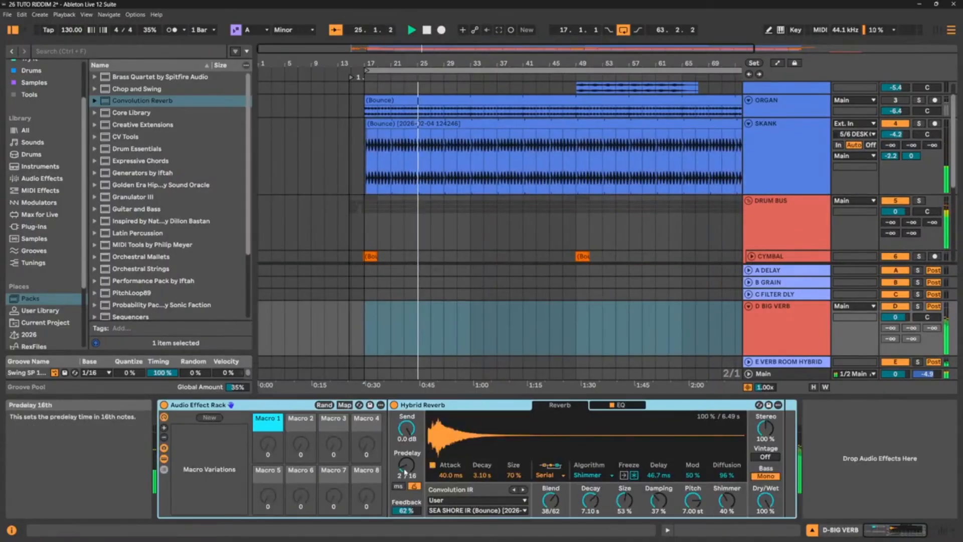
pyautogui.moveTo(405, 467); pyautogui.dragTo(407, 486)
pyautogui.click(398, 486)
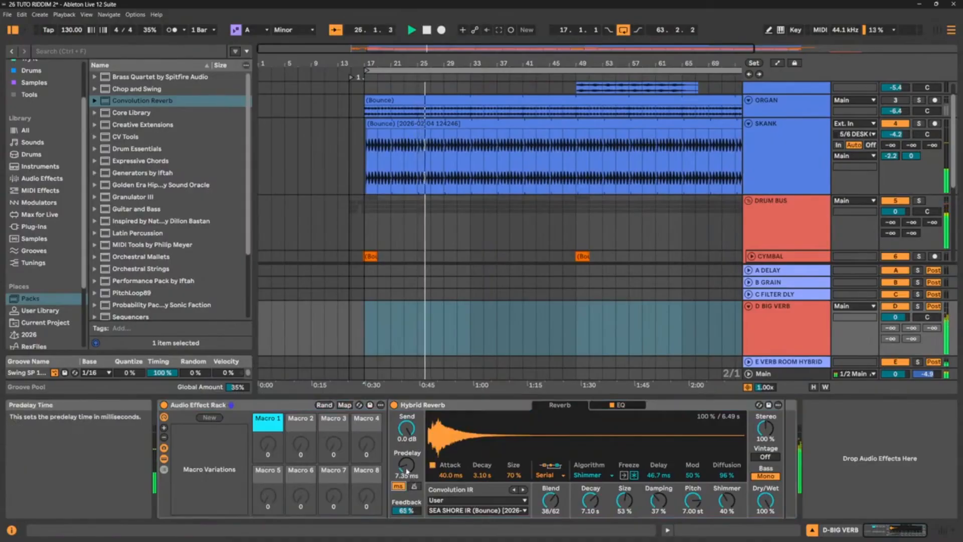
pyautogui.moveTo(407, 510); pyautogui.dragTo(406, 525)
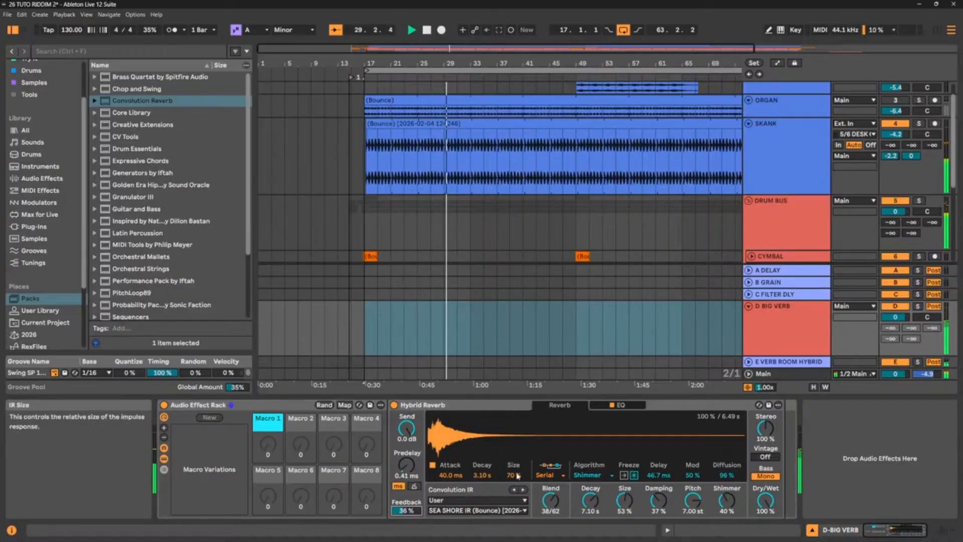
# Audition the impulse response's Size at 103% and 88% while toggling the SKANK track off and on
pyautogui.moveTo(517, 477); pyautogui.dragTo(517, 464)
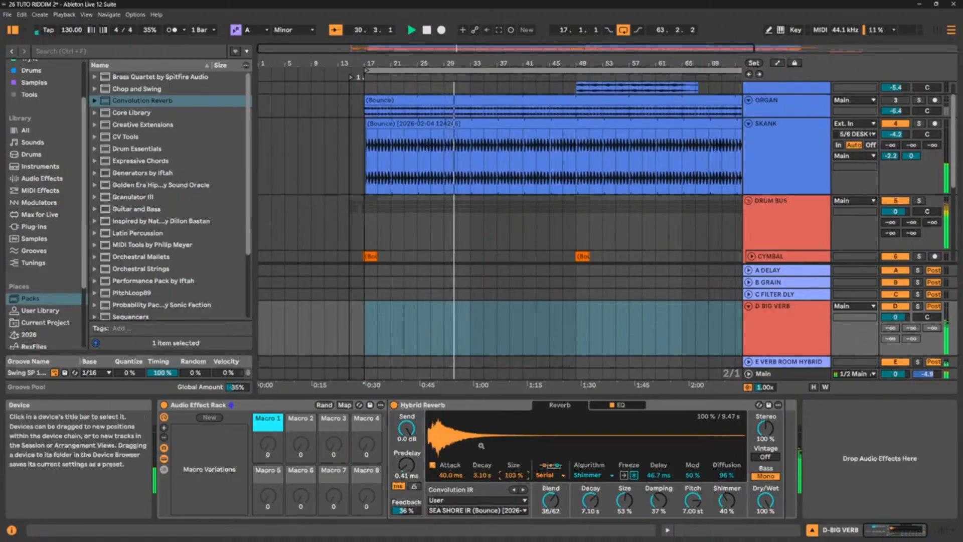
pyautogui.click(893, 124)
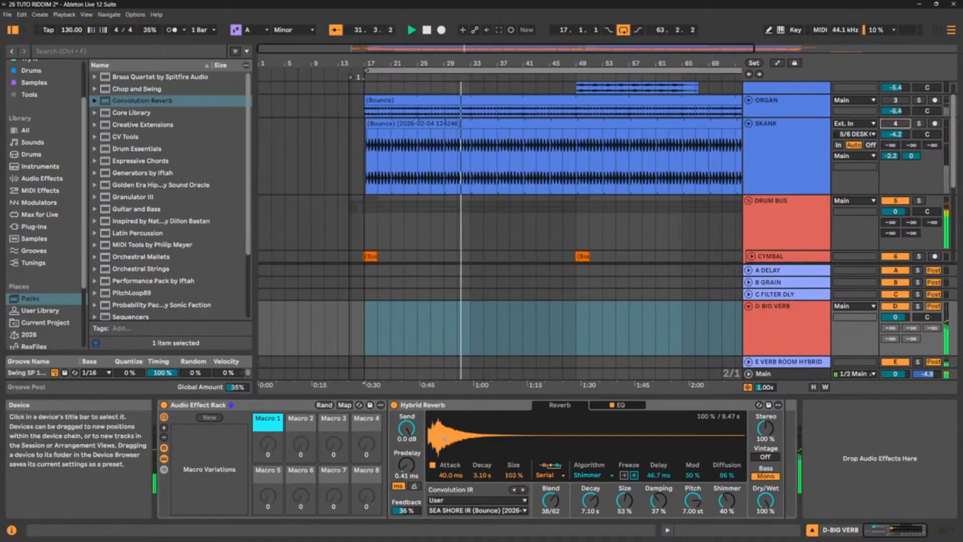
pyautogui.moveTo(519, 479); pyautogui.dragTo(519, 487)
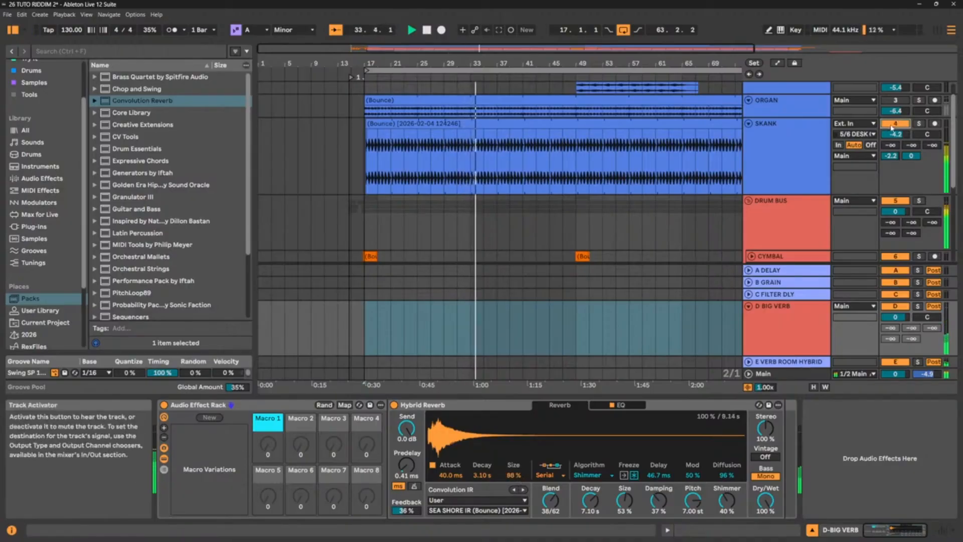
# Audition DRUM BUS sent to D BIG VERB at 0 dB, reduce the impulse response's Size to 46%, and remove the send
pyautogui.click(890, 232)
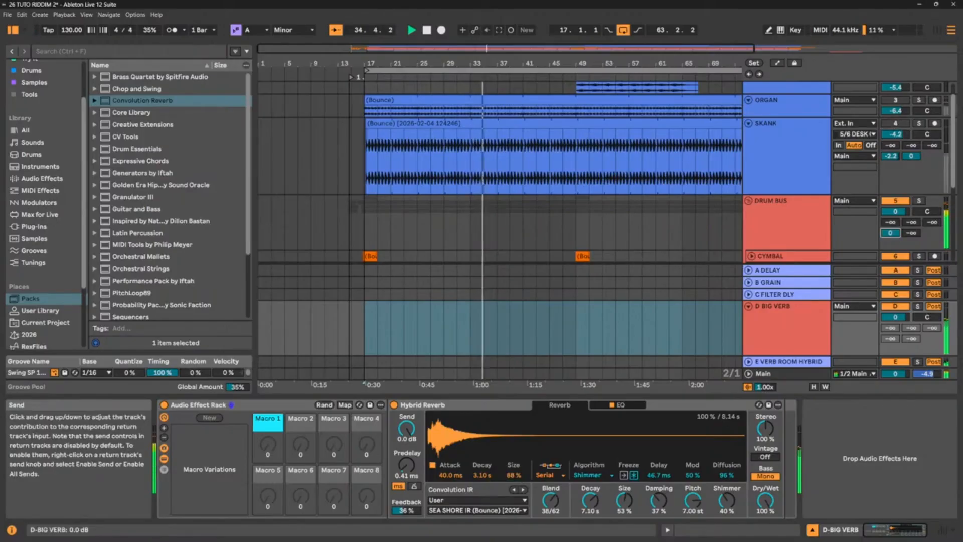
pyautogui.moveTo(890, 232); pyautogui.dragTo(890, 191)
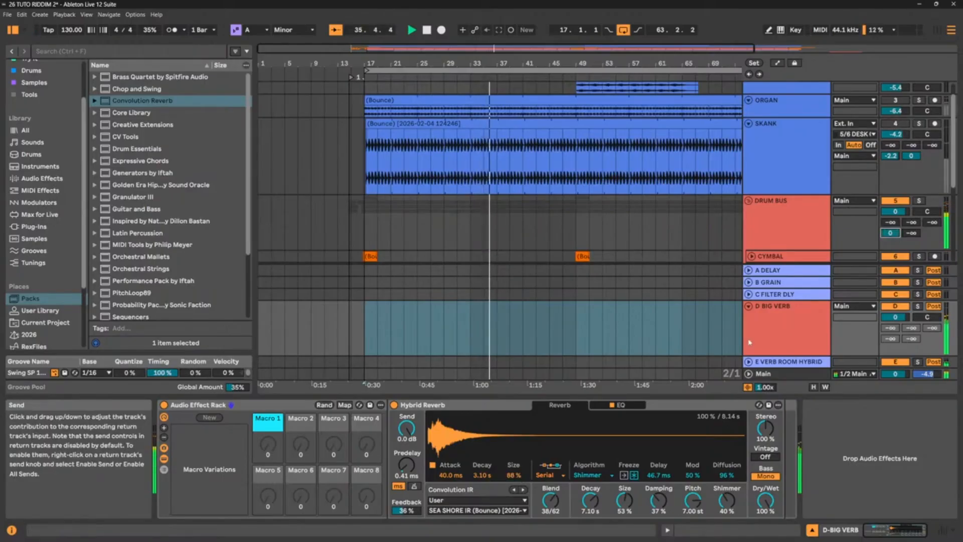
pyautogui.moveTo(514, 475); pyautogui.dragTo(513, 495)
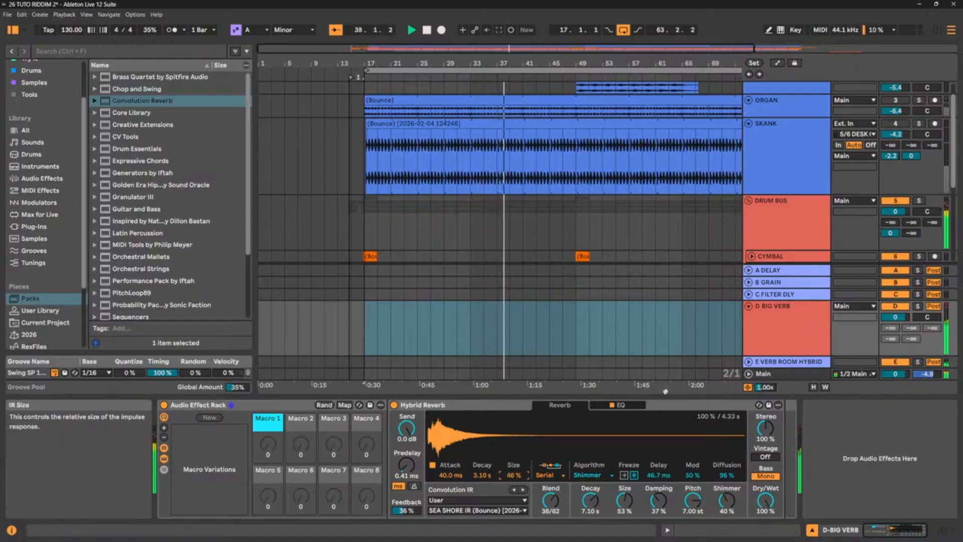
pyautogui.moveTo(890, 233); pyautogui.dragTo(891, 280)
pyautogui.press('space')
pyautogui.click(842, 449)
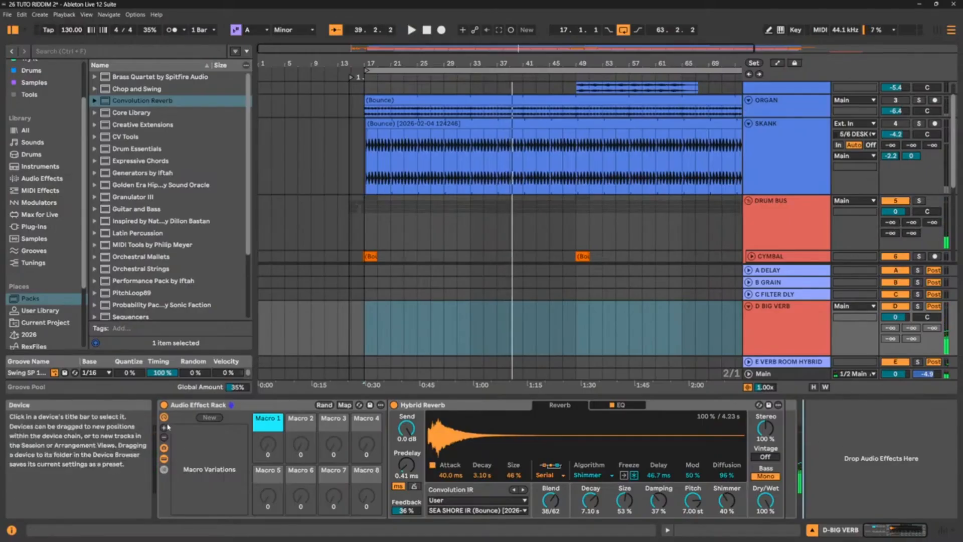
pyautogui.click(164, 459)
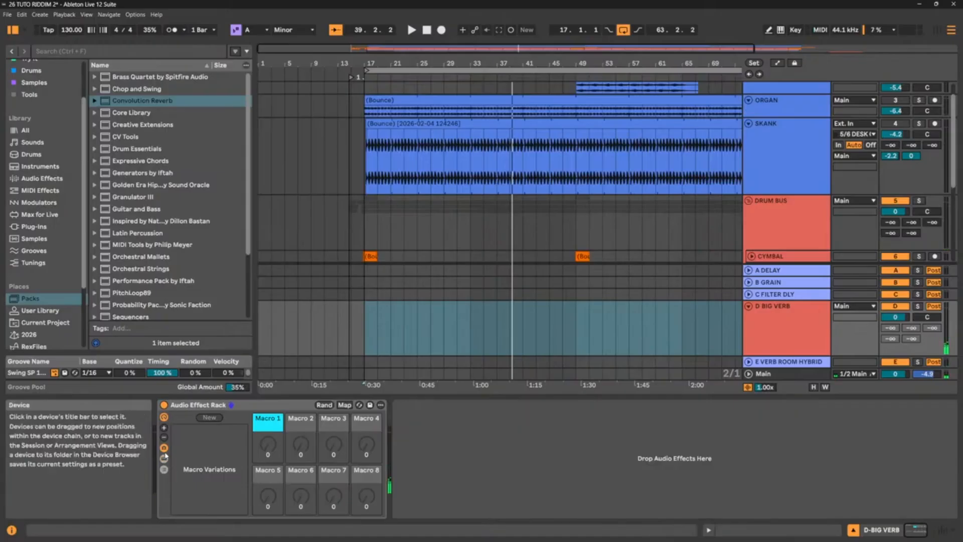
pyautogui.click(164, 457)
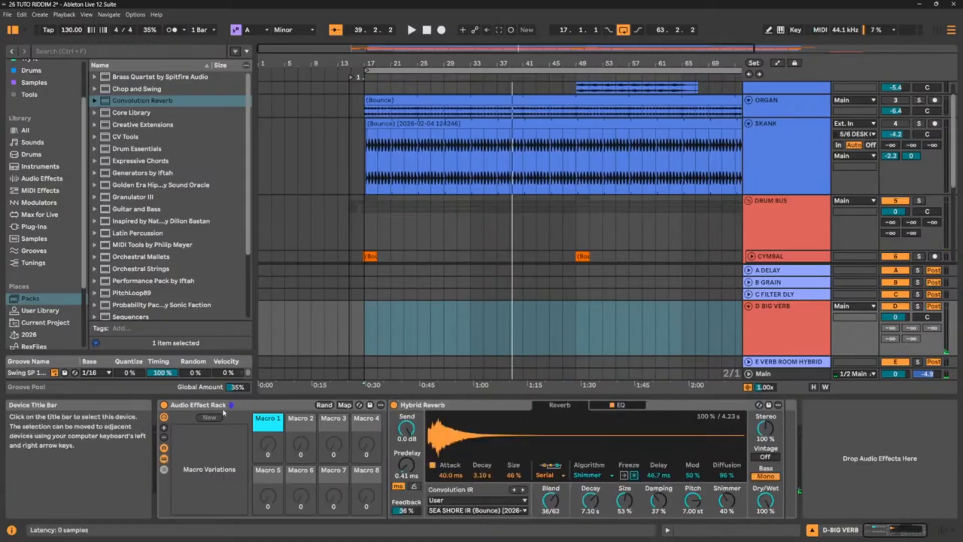
pyautogui.click(165, 417)
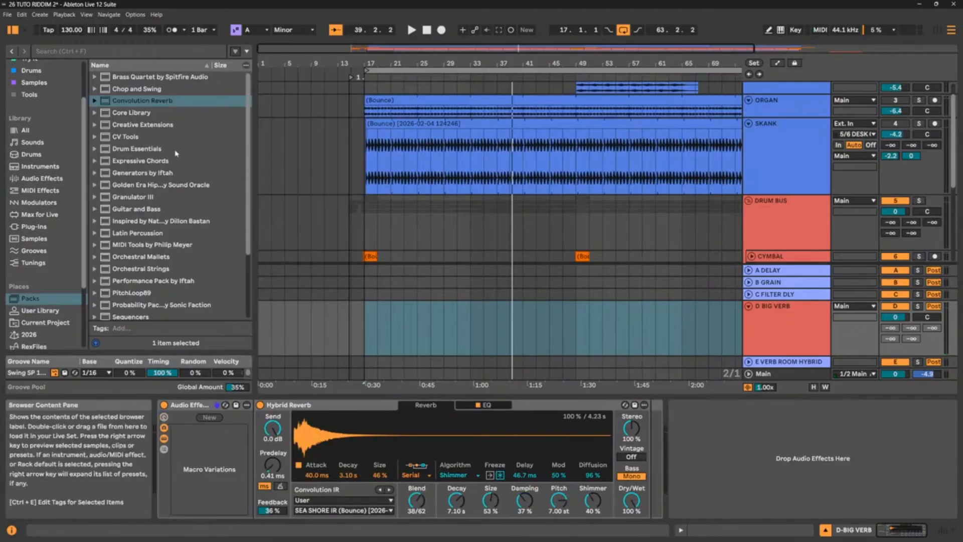
# Add Convolution Reverb from its pack after the rack on D BIG VERB and look at its EQ and IR pages
pyautogui.click(94, 101)
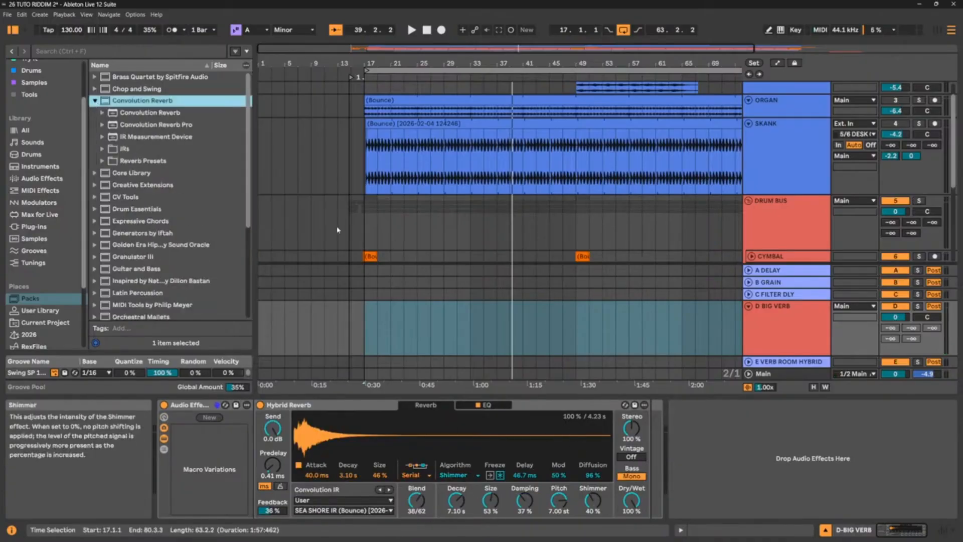
pyautogui.click(142, 115)
pyautogui.moveTo(731, 396); pyautogui.dragTo(748, 458)
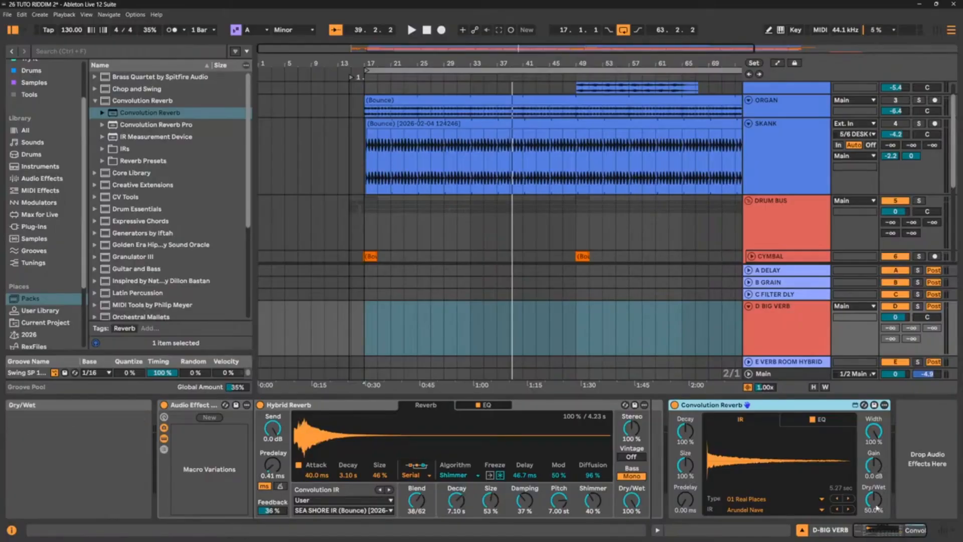
pyautogui.click(833, 420)
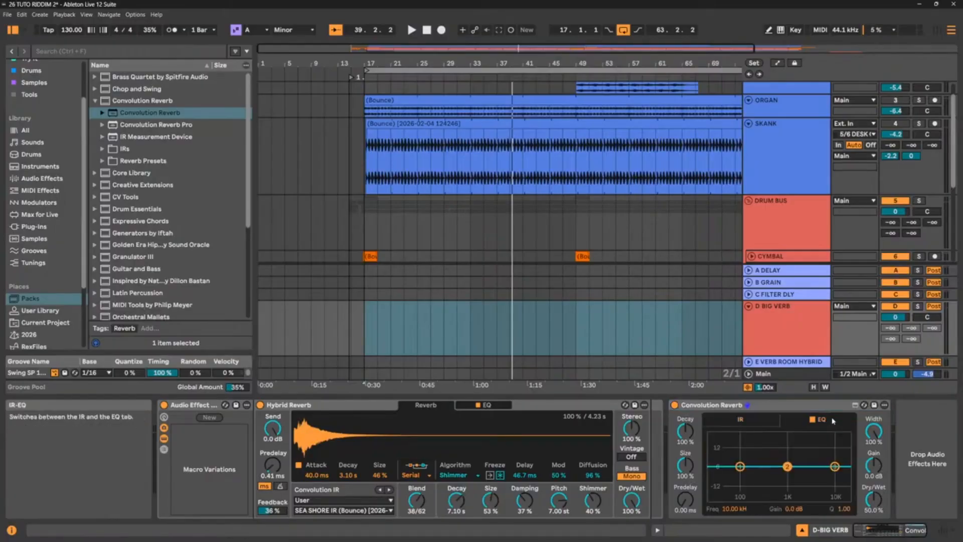
pyautogui.click(757, 424)
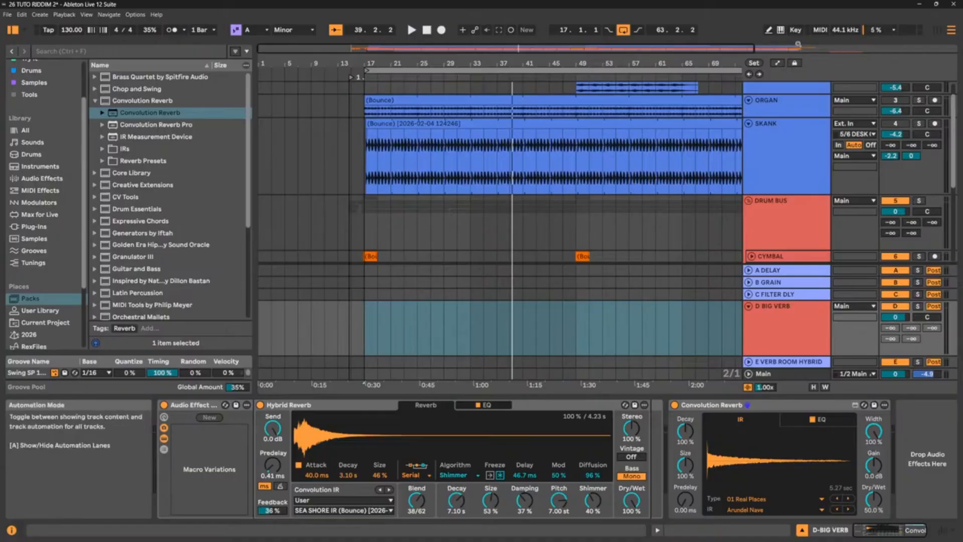
# Reduce Convolution Reverb's Decay to 95% and compare its impulse response types with Hybrid Reverb's impulse response categories
pyautogui.click(820, 30)
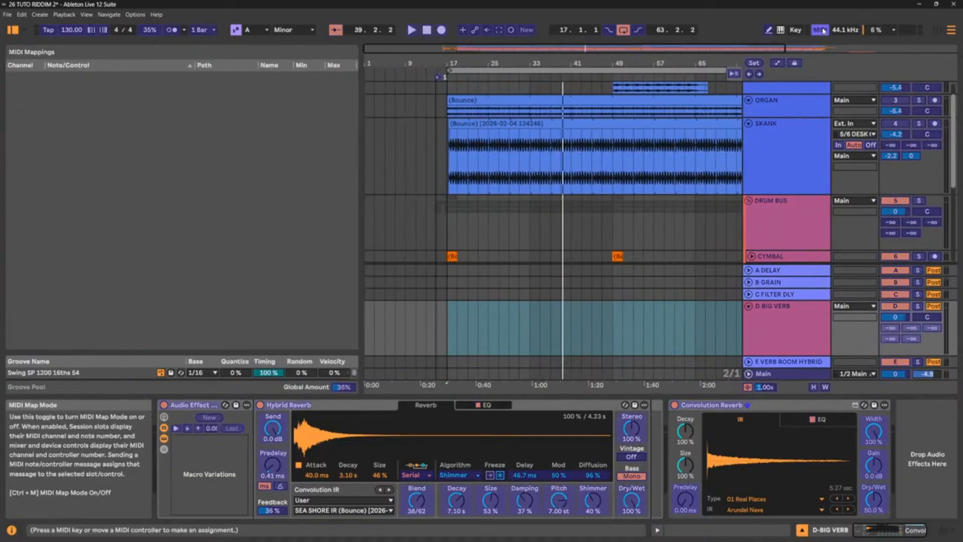
pyautogui.click(822, 30)
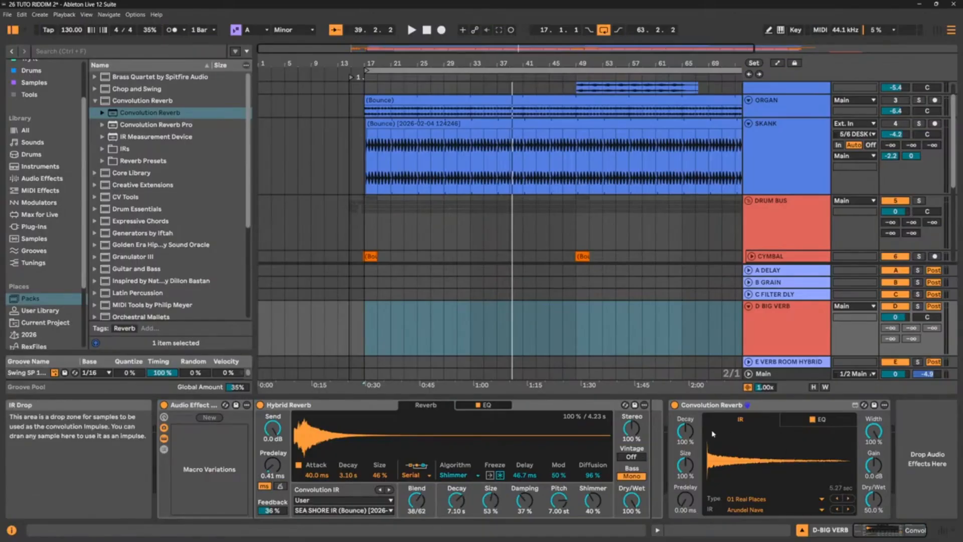
pyautogui.moveTo(685, 430); pyautogui.dragTo(685, 492)
pyautogui.click(764, 500)
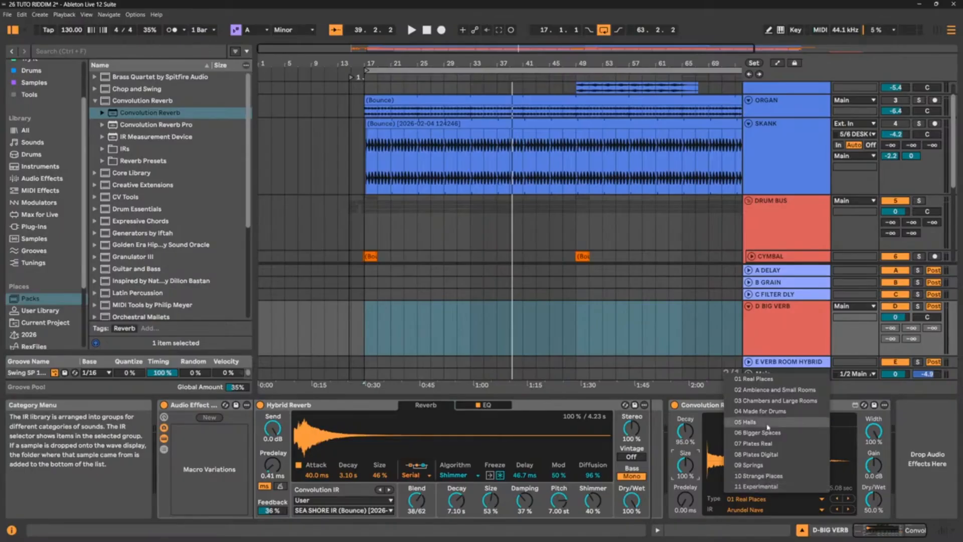
pyautogui.click(316, 504)
pyautogui.click(321, 500)
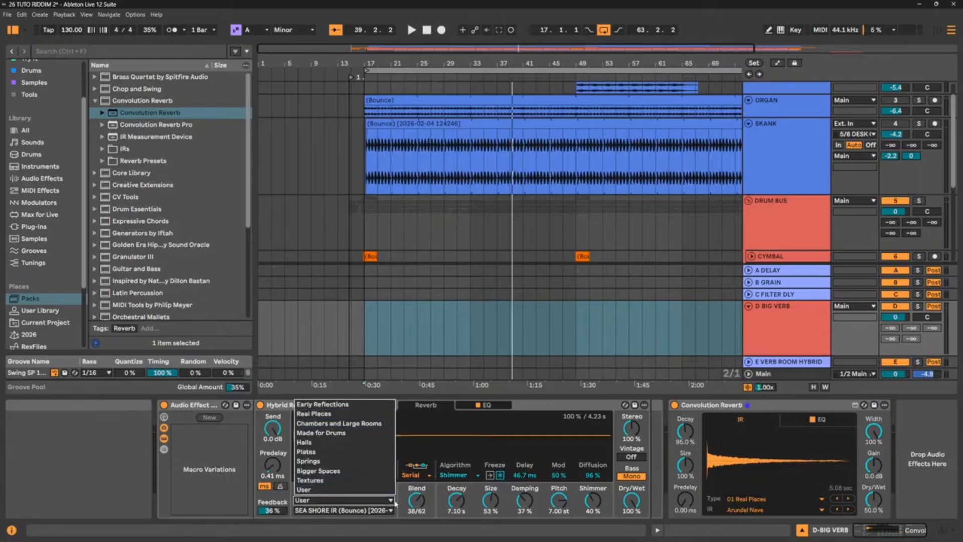
pyautogui.click(410, 518)
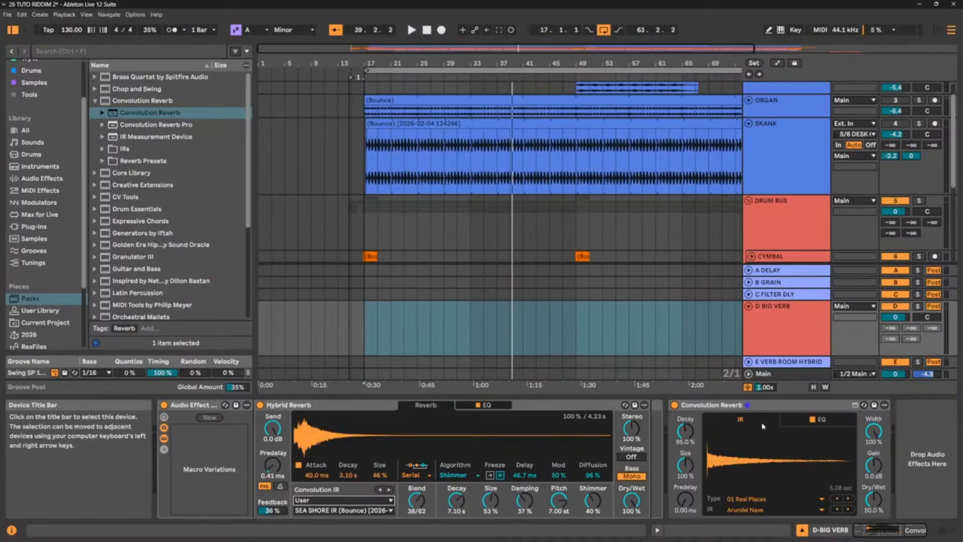
# Replace Convolution Reverb with Convolution Reverb Pro from the same pack, placed after the rack on D BIG VERB
pyautogui.click(792, 408)
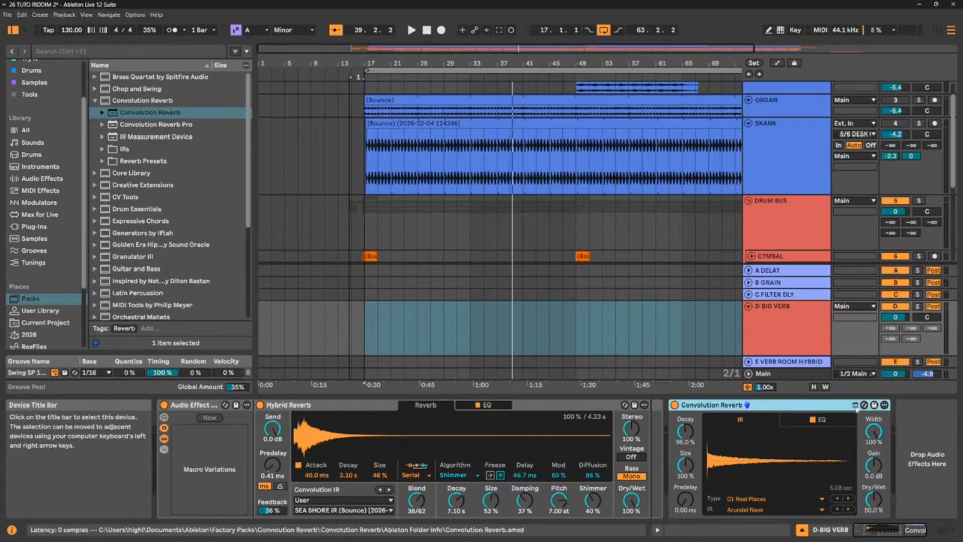
pyautogui.press('Delete')
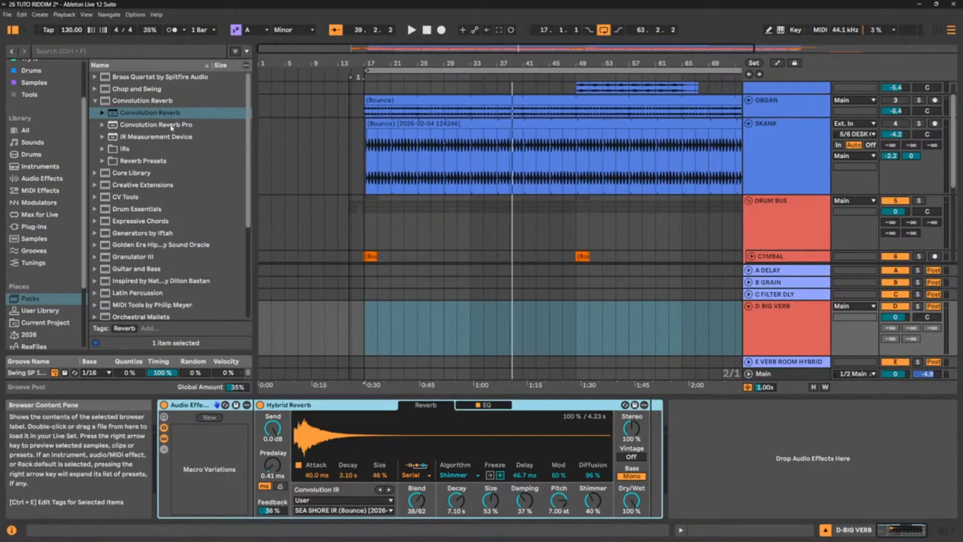
pyautogui.moveTo(172, 126); pyautogui.dragTo(824, 438)
pyautogui.moveTo(868, 534); pyautogui.dragTo(882, 534)
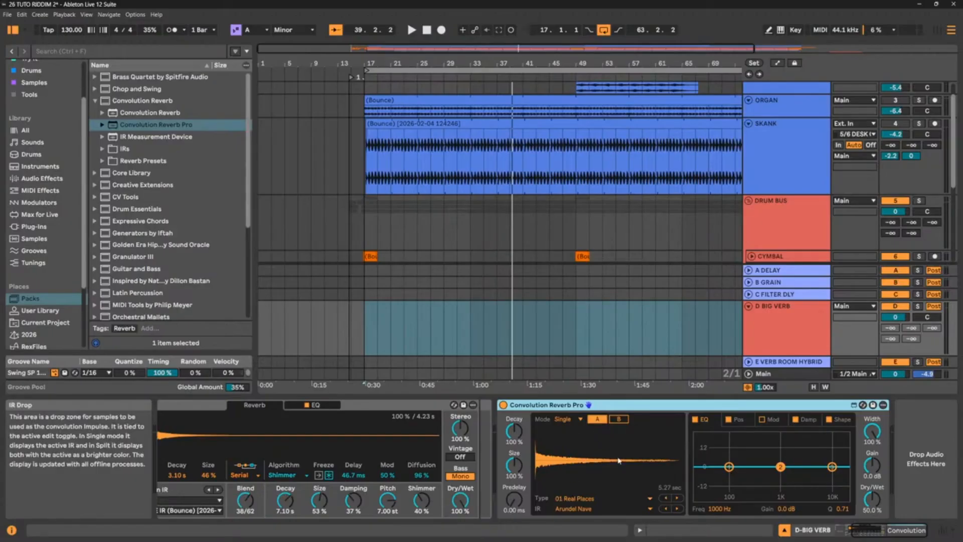
# Look through Convolution Reverb Pro's Pos, Mod, Damp and Shape pages
pyautogui.click(739, 420)
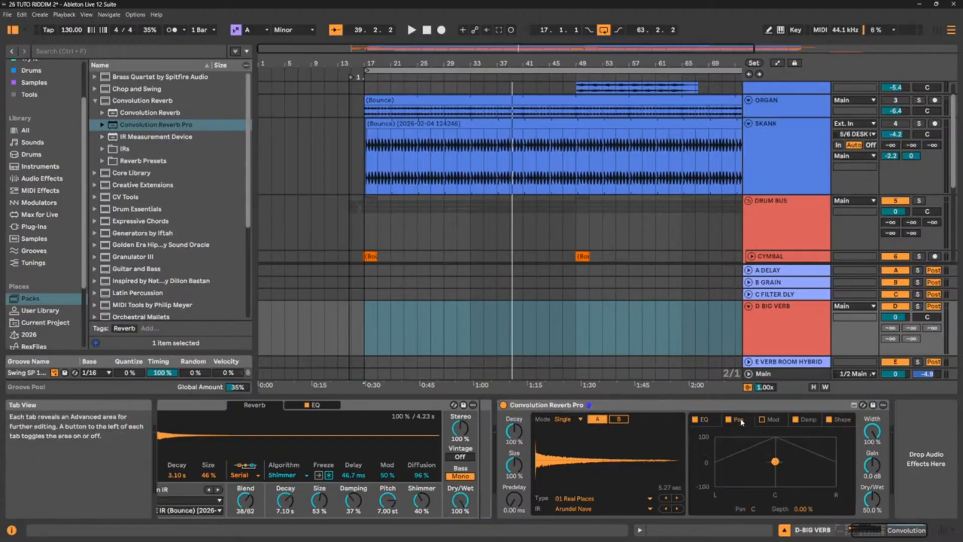
pyautogui.click(781, 420)
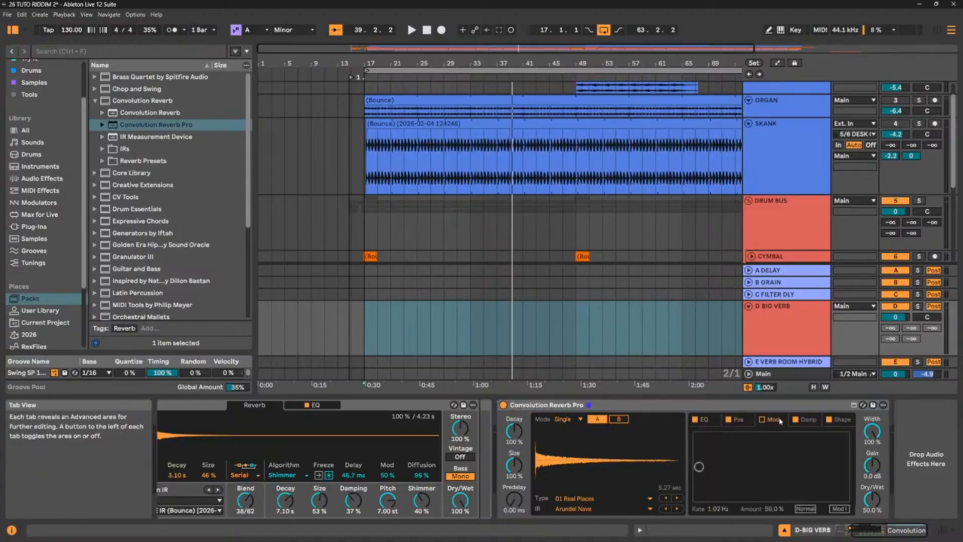
pyautogui.click(809, 420)
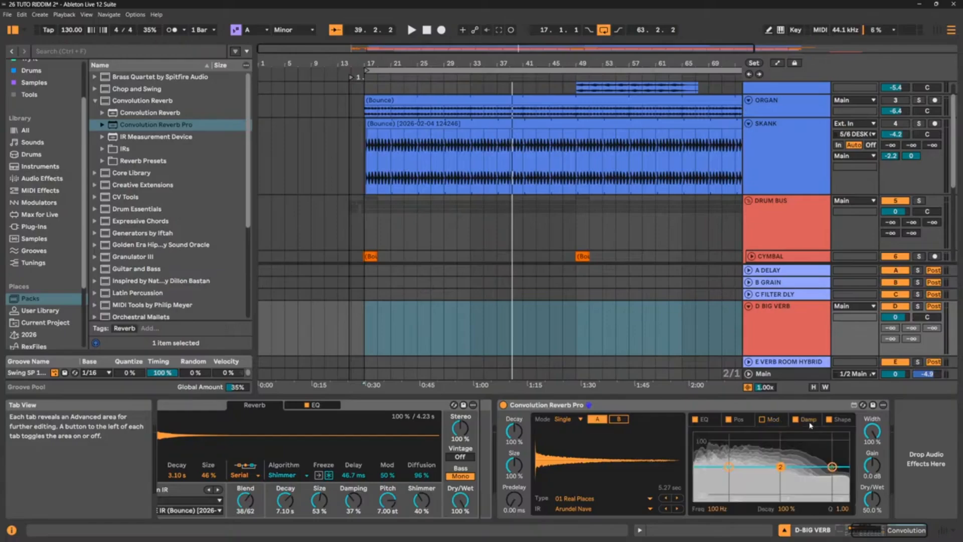
pyautogui.click(842, 420)
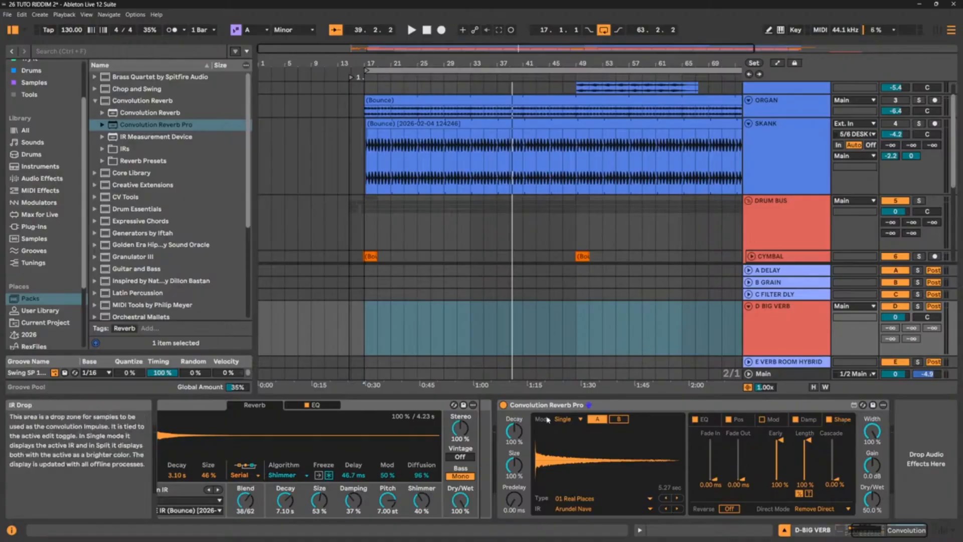
# Delete Convolution Reverb Pro from D BIG VERB and collapse its pack in the browser
pyautogui.click(559, 406)
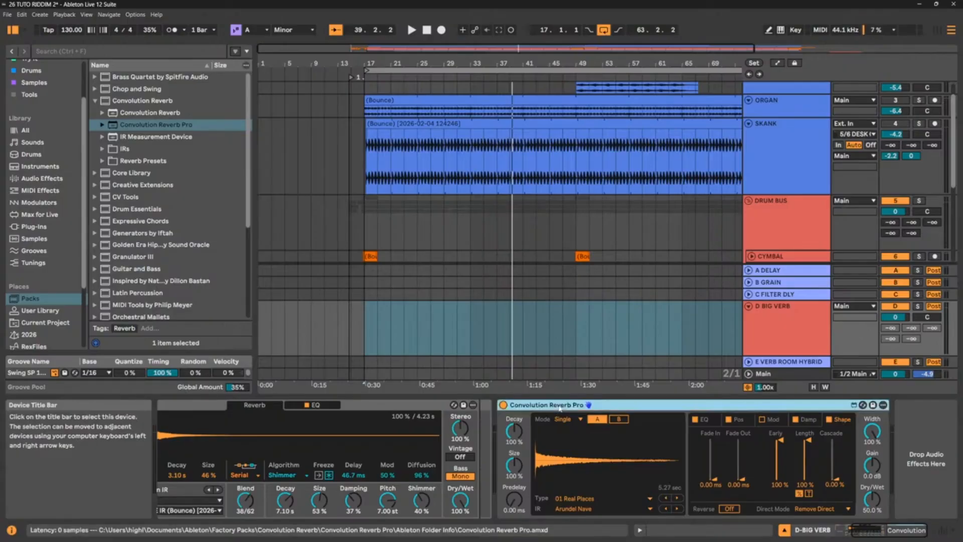
pyautogui.press('Delete')
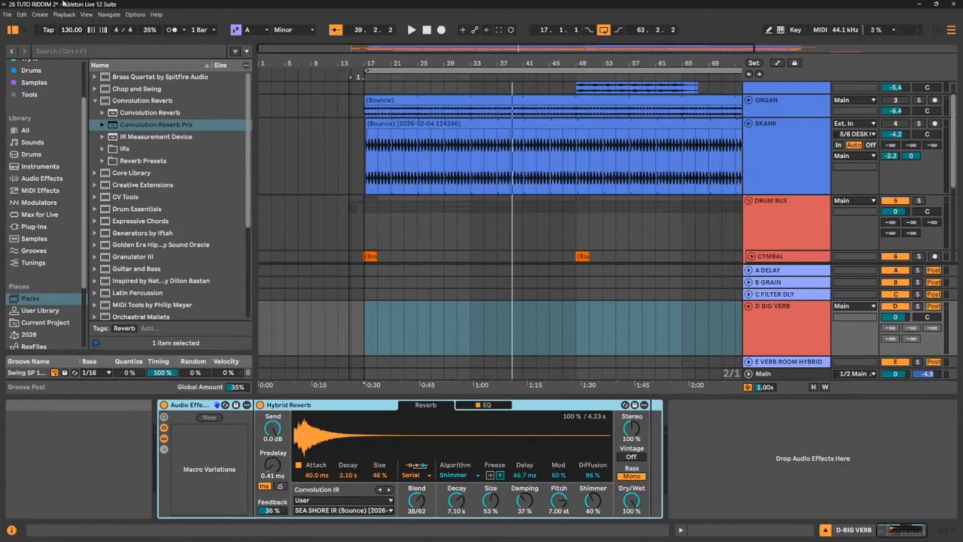
pyautogui.click(100, 100)
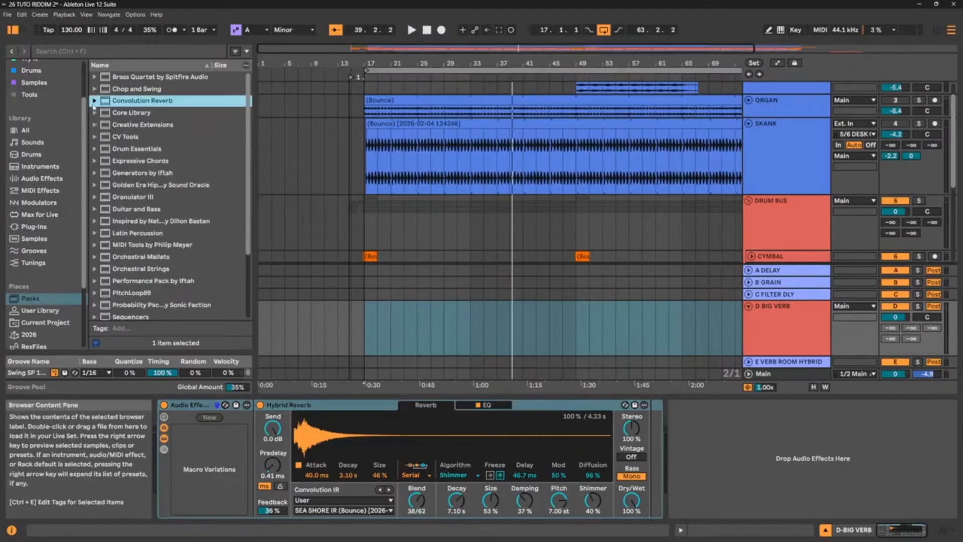
# Add the native Reverb audio effect after the rack on D BIG VERB and show it beside Hybrid Reverb
pyautogui.click(43, 178)
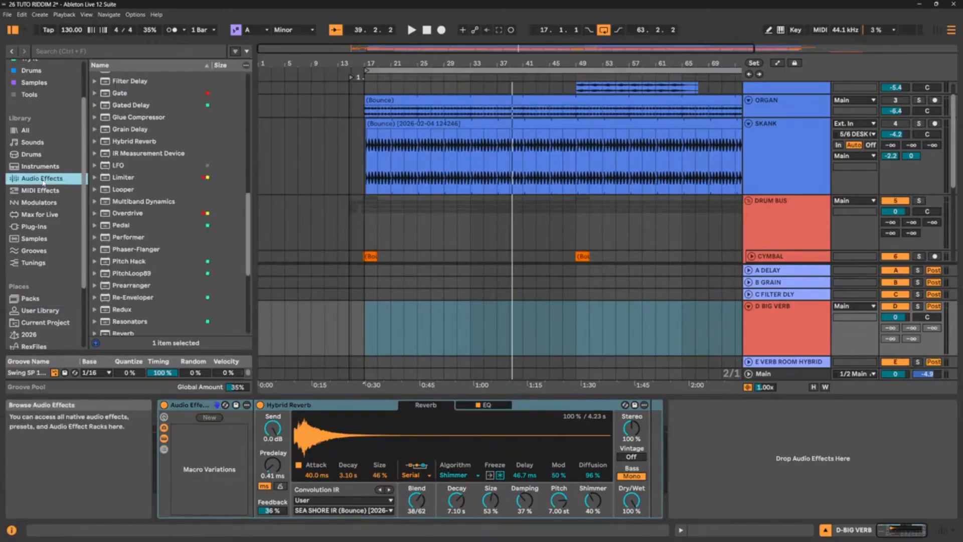
pyautogui.scroll(-5, 94, 227)
pyautogui.scroll(-15, 94, 227)
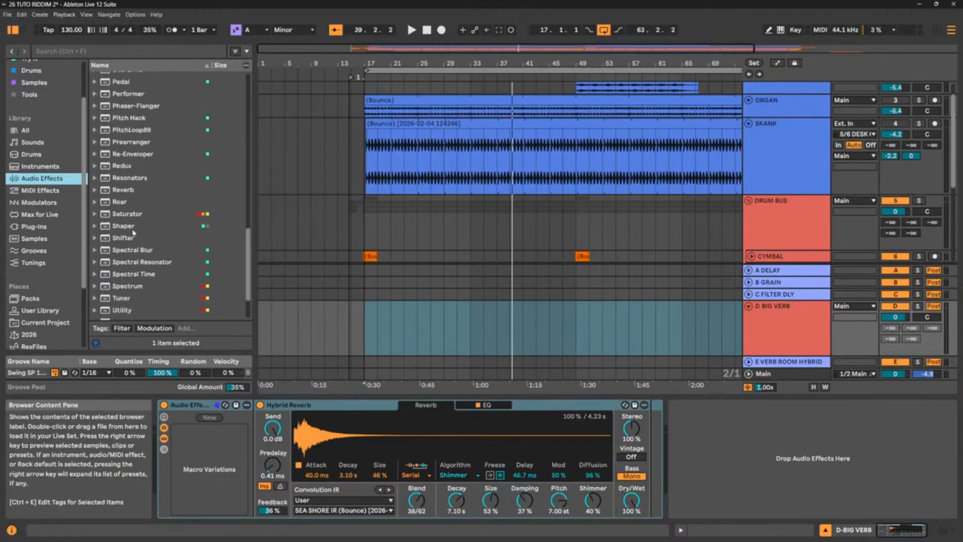
pyautogui.moveTo(127, 190); pyautogui.dragTo(770, 429)
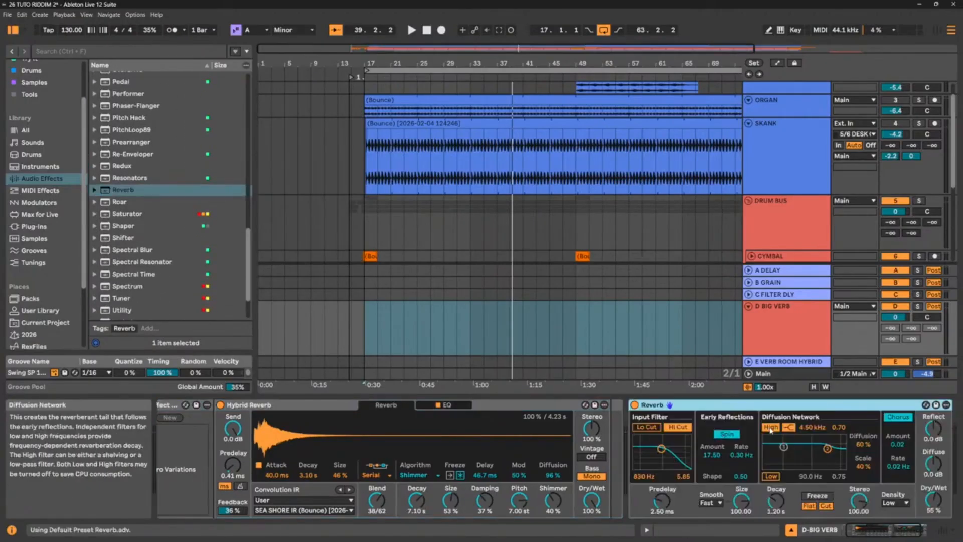
pyautogui.moveTo(873, 532); pyautogui.dragTo(882, 534)
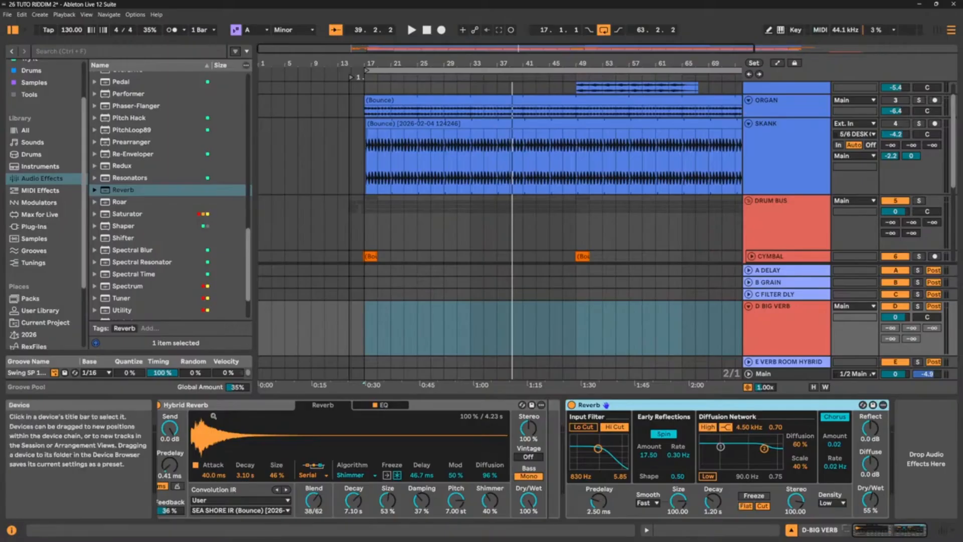
# Switch Hybrid Reverb's routing to Convolution and then to Algorithm
pyautogui.click(221, 405)
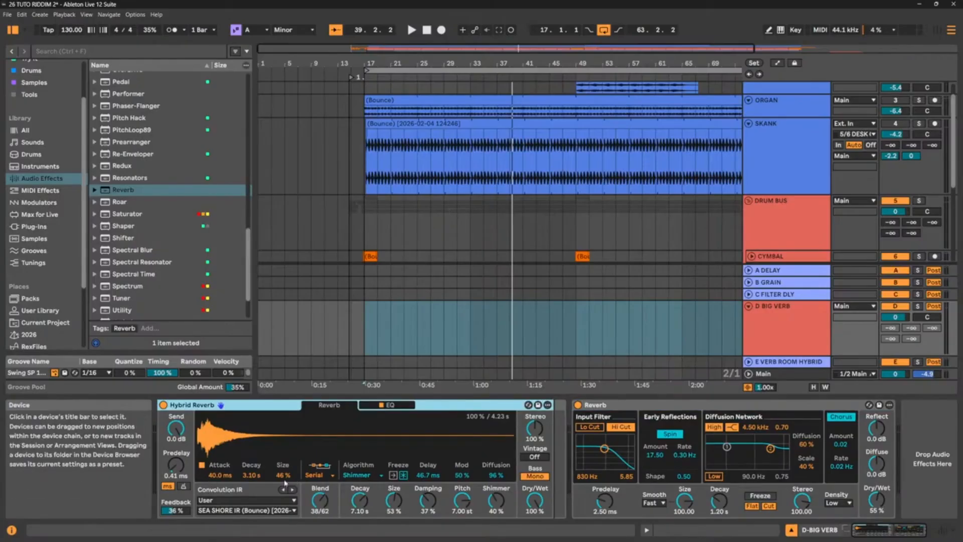
pyautogui.click(323, 476)
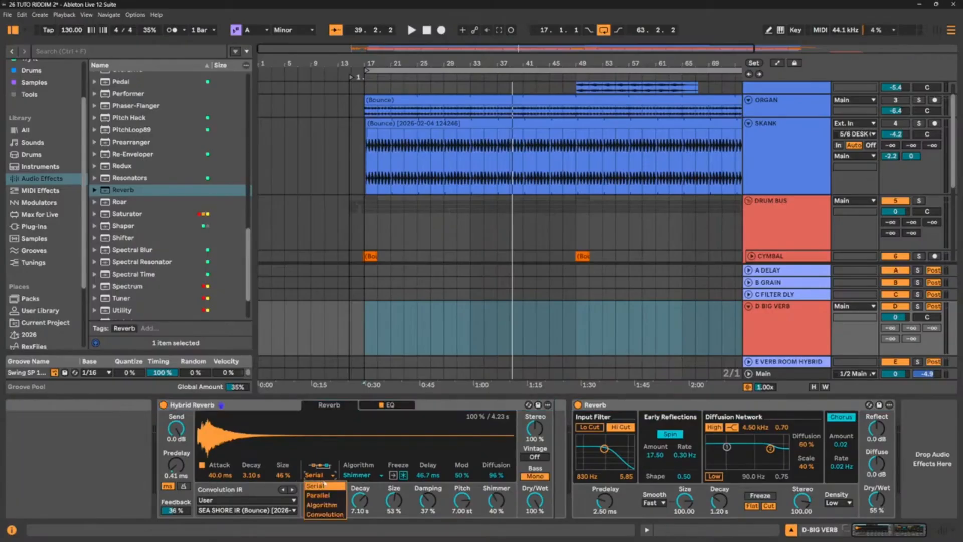
pyautogui.click(333, 515)
pyautogui.click(318, 475)
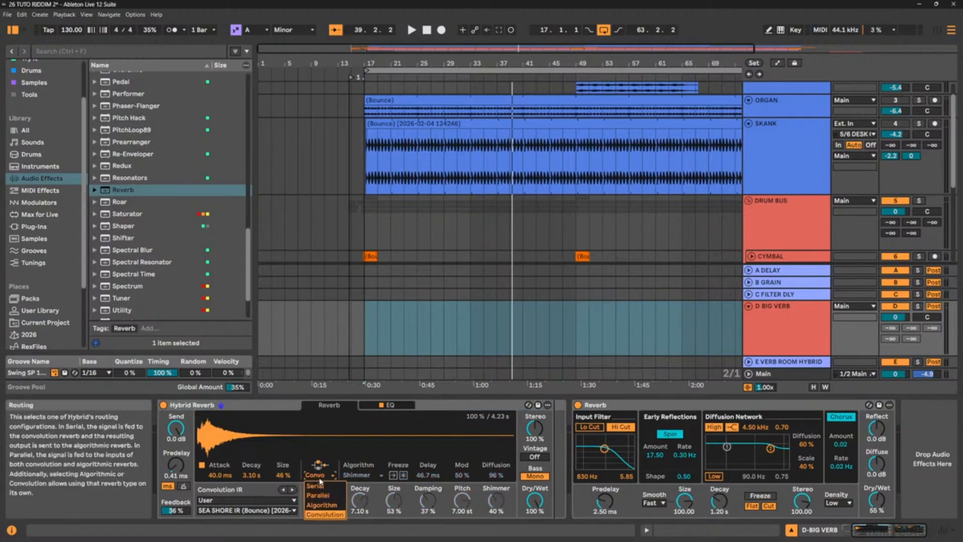
pyautogui.click(326, 505)
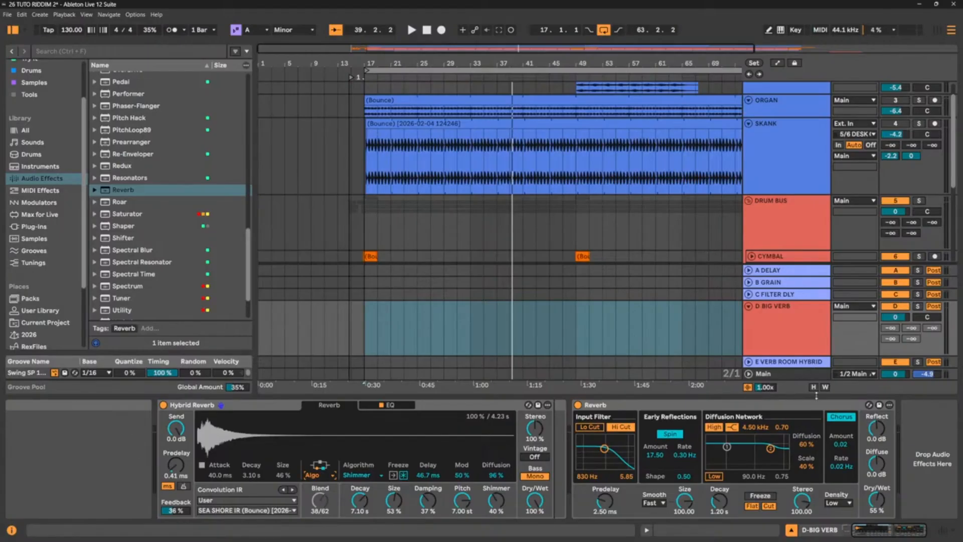
# Delete the Reverb device and set Hybrid Reverb's routing to Serial with Blend at 79/21
pyautogui.click(646, 404)
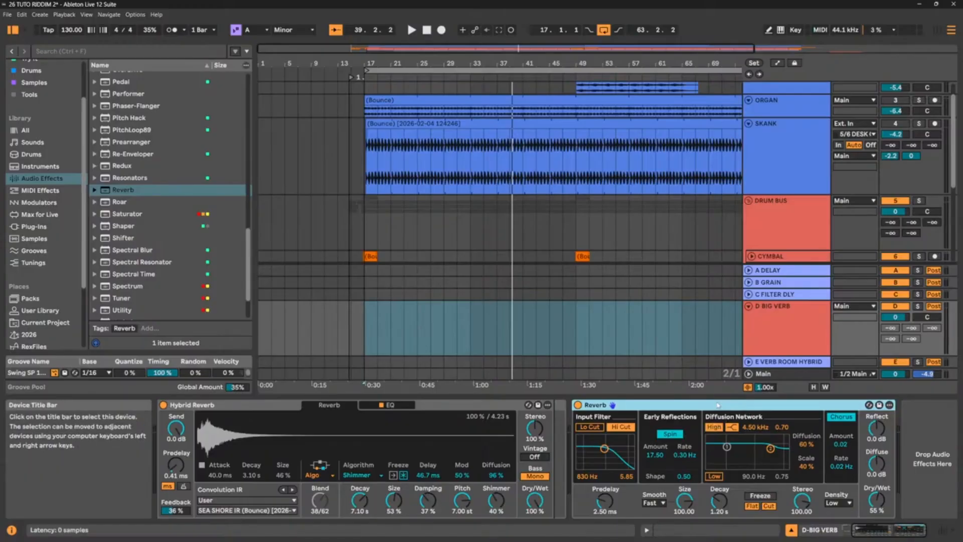
pyautogui.press('Delete')
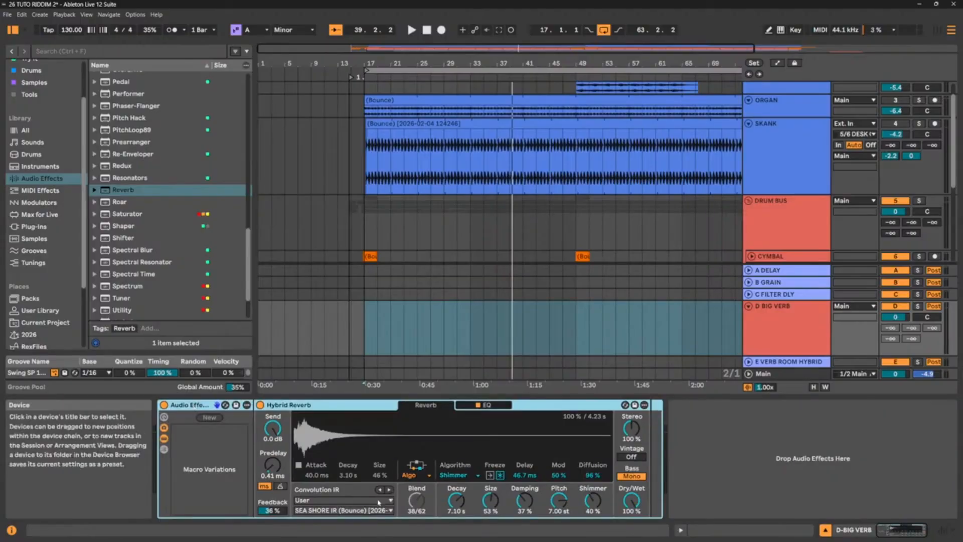
pyautogui.click(417, 475)
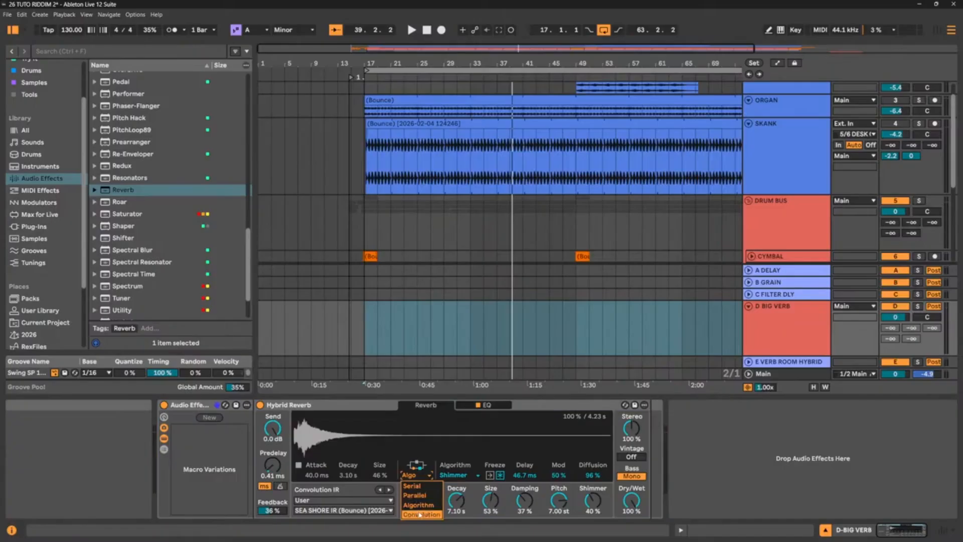
pyautogui.click(412, 485)
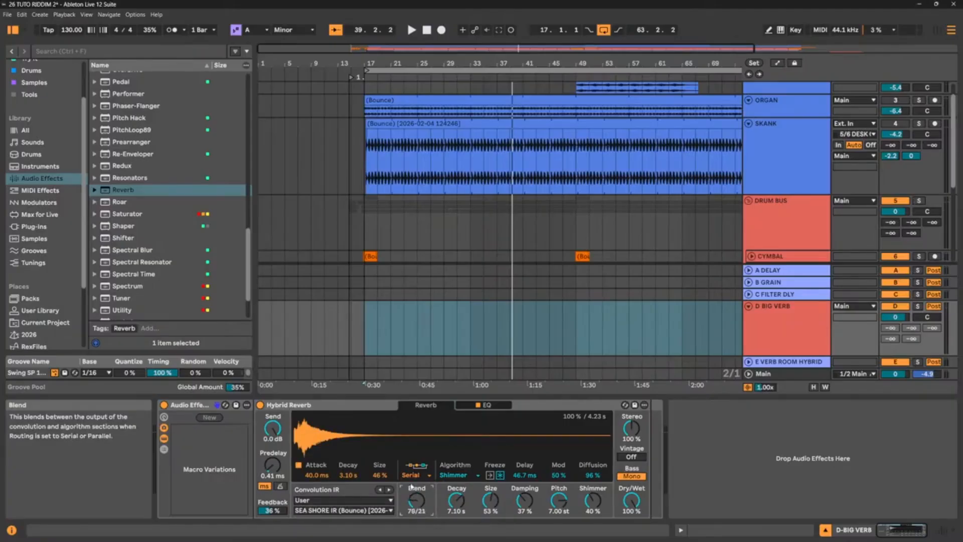
# Set the impulse response's Size to 100%, Attack to 0.00 ms and Decay to 20.0 s
pyautogui.doubleClick(385, 478)
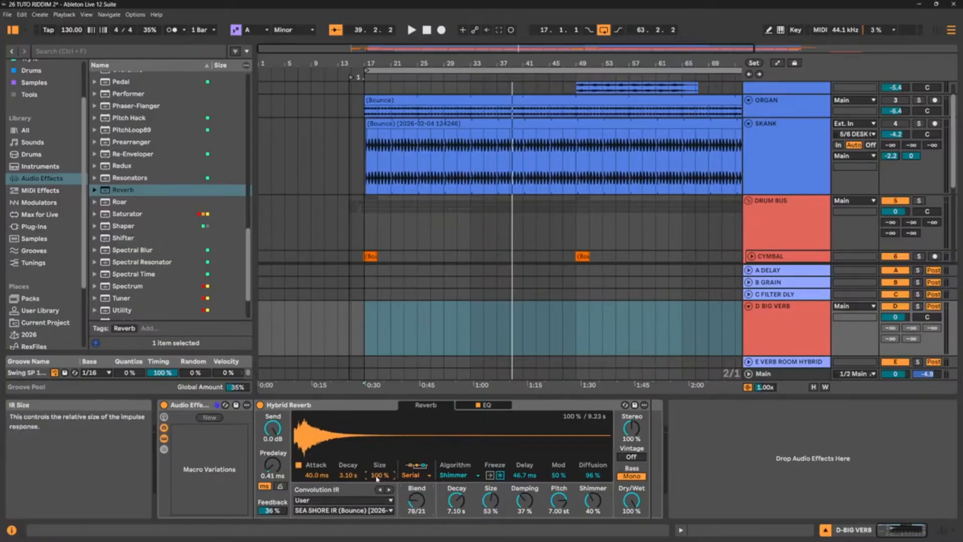
pyautogui.moveTo(348, 476); pyautogui.dragTo(348, 473)
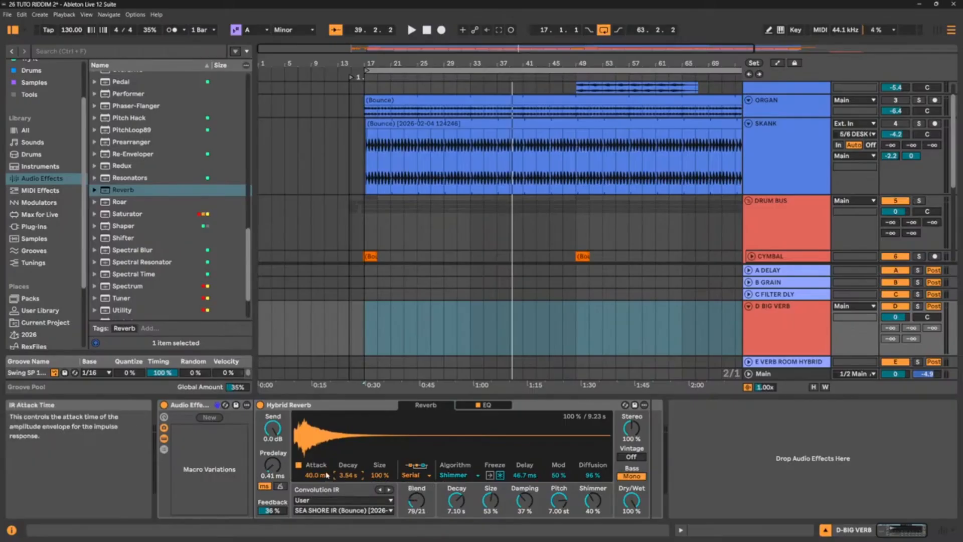
pyautogui.moveTo(350, 475); pyautogui.dragTo(350, 431)
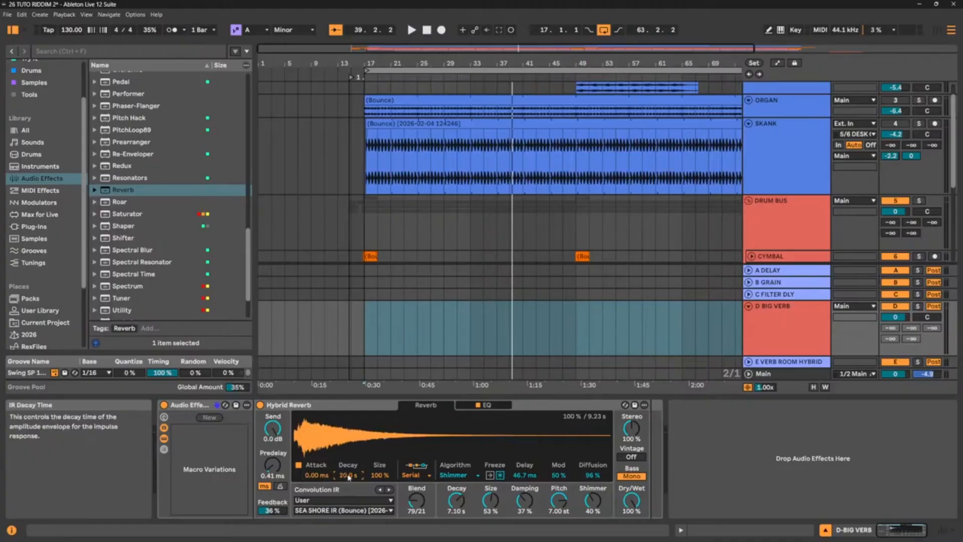
# Play the arrangement and audition a brief DRUM BUS send into D BIG VERB with the impulse response's Size at 100%
pyautogui.press('space')
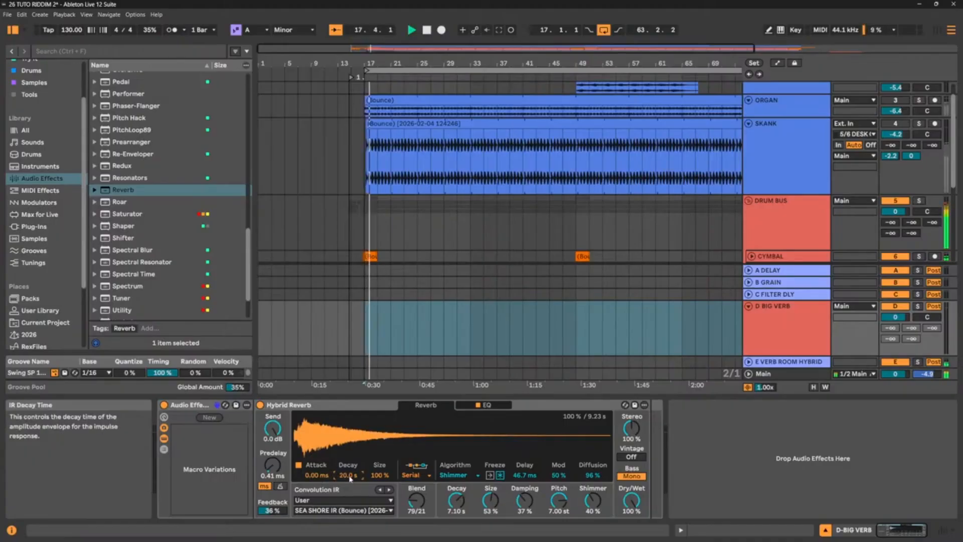
pyautogui.scroll(1, 792, 183)
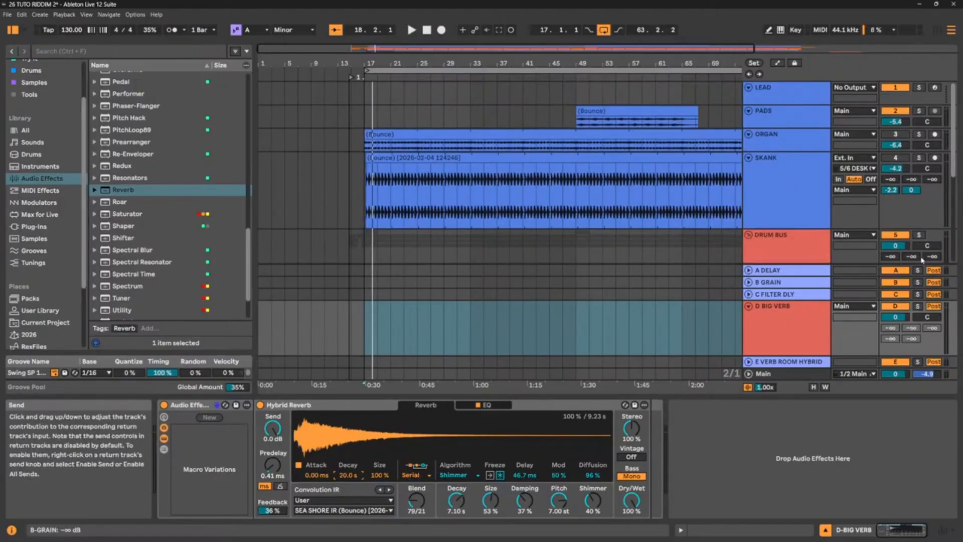
pyautogui.scroll(-1, 921, 260)
pyautogui.press('space')
pyautogui.moveTo(889, 229); pyautogui.dragTo(889, 289)
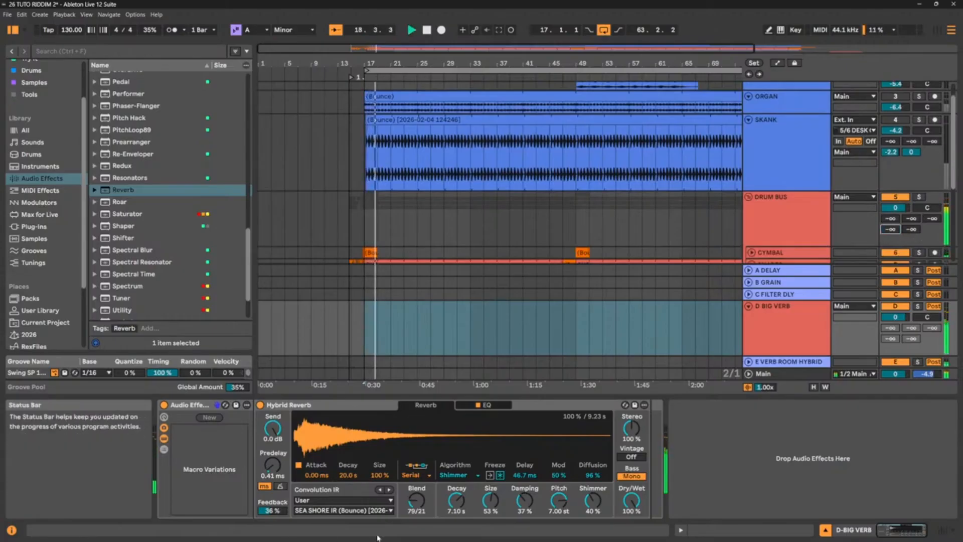
# Reduce the impulse response's Size to 50% and then 25%, auditioning a brief DRUM BUS send in between
pyautogui.moveTo(380, 475); pyautogui.dragTo(381, 479)
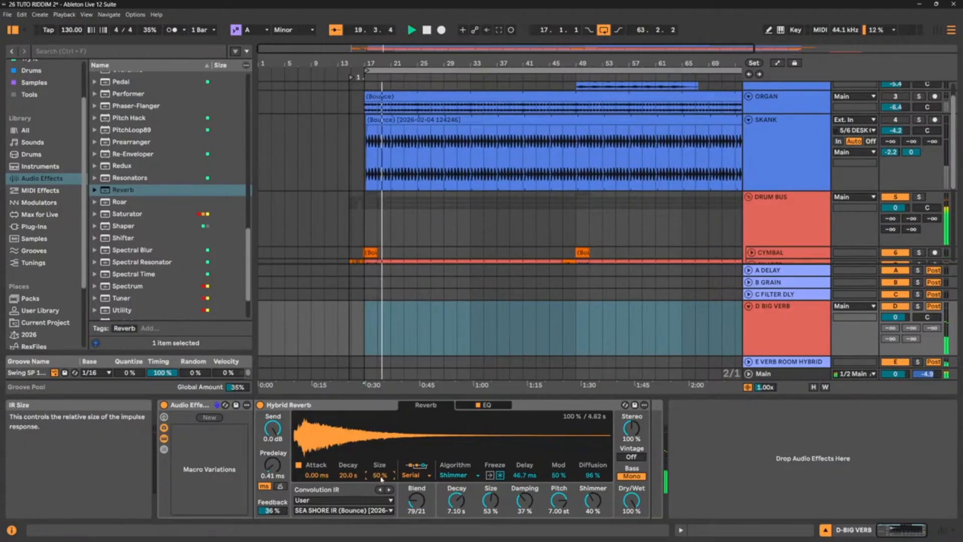
pyautogui.moveTo(891, 230)
pyautogui.mouseDown()
pyautogui.moveTo(891, 173)
pyautogui.moveTo(891, 236)
pyautogui.mouseUp()
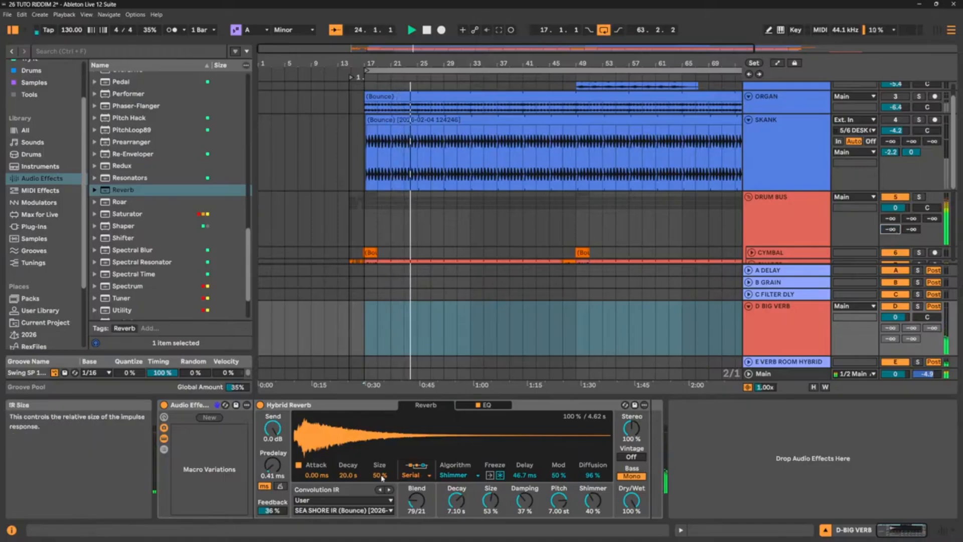
pyautogui.moveTo(381, 476); pyautogui.dragTo(382, 491)
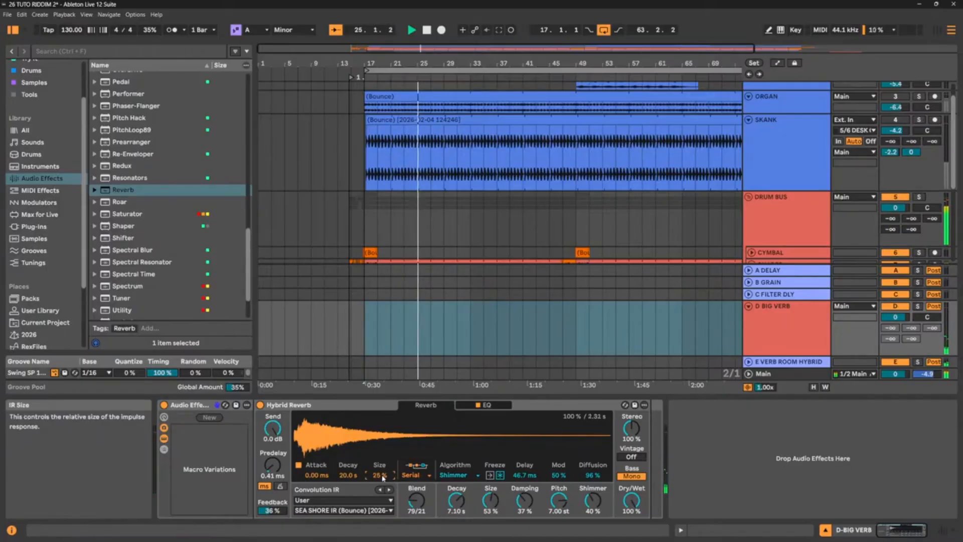
# With DRUM BUS sent at 0 dB, try Size at 31% and 50%, settle on 40%, remove the send and select the rack
pyautogui.moveTo(891, 232); pyautogui.dragTo(891, 193)
pyautogui.moveTo(381, 475); pyautogui.dragTo(382, 466)
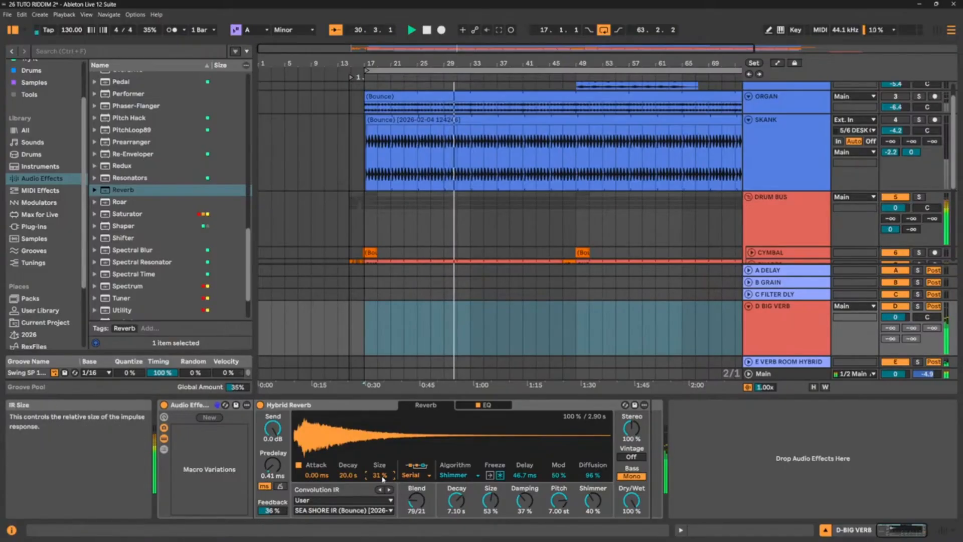
pyautogui.moveTo(382, 474); pyautogui.dragTo(381, 461)
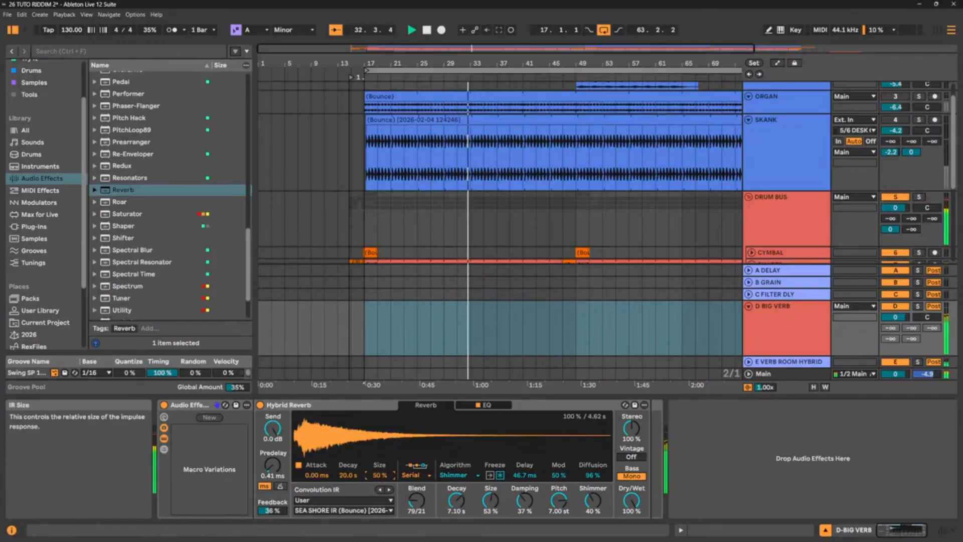
pyautogui.moveTo(377, 476); pyautogui.dragTo(377, 483)
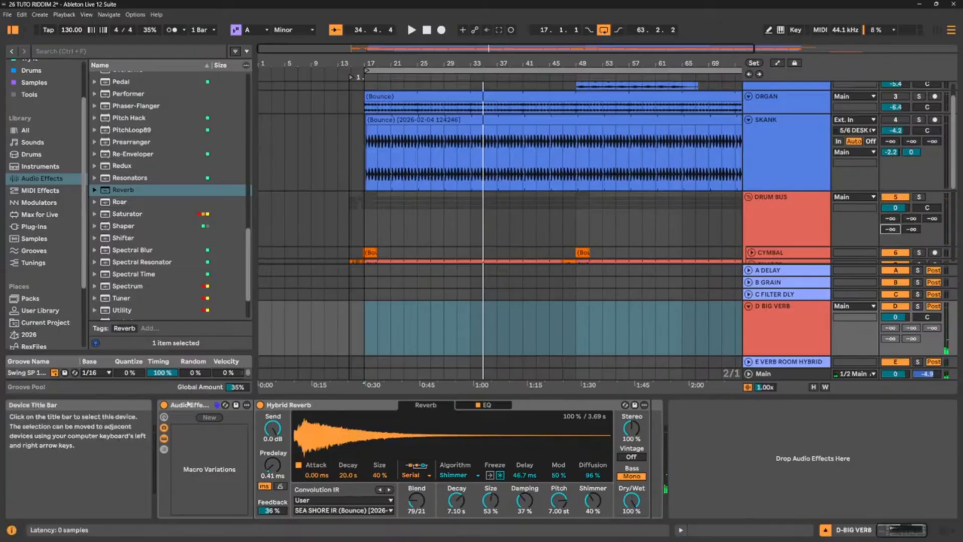
pyautogui.click(183, 407)
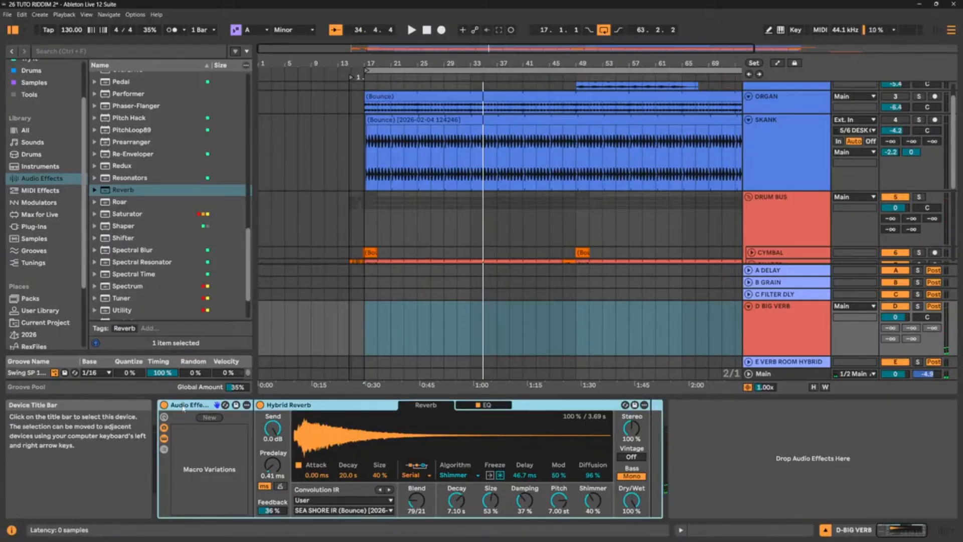